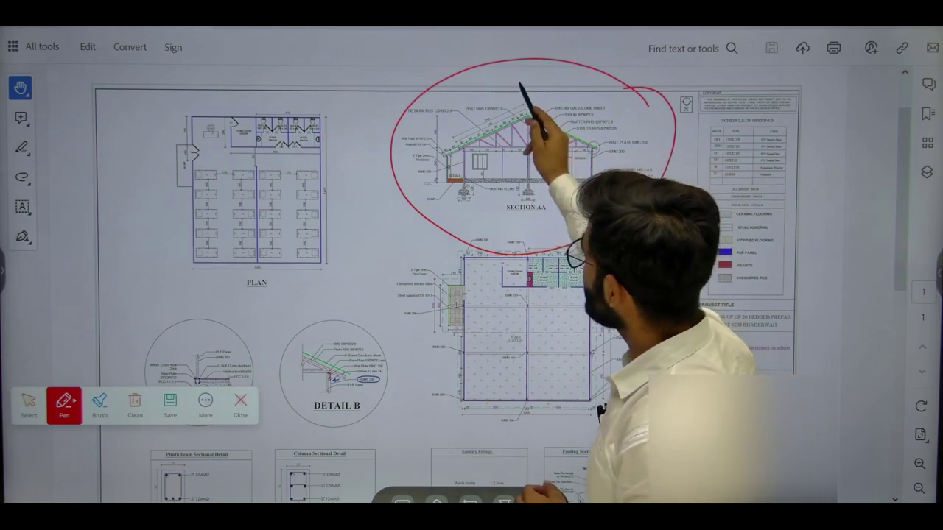
Step: Circle Section AA's roof truss in red and mark the rafter, purlin and wall plate labels
drag(523, 83, 417, 144)
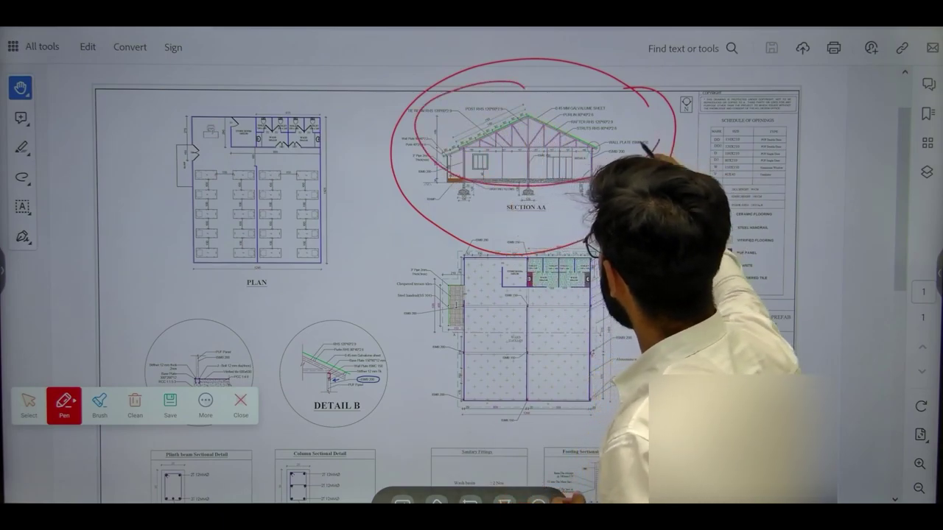
mouse_move(672, 111)
mouse_down()
mouse_move(644, 123)
mouse_move(575, 122)
mouse_move(623, 124)
mouse_up()
drag(611, 166, 663, 144)
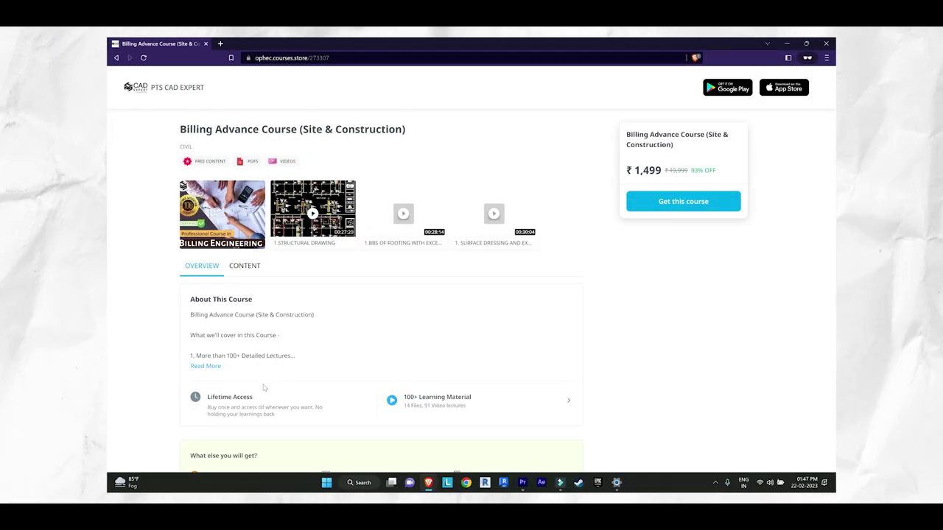
Step: Expand the course descriptions, including the estimation course, and scroll through the details
click(210, 367)
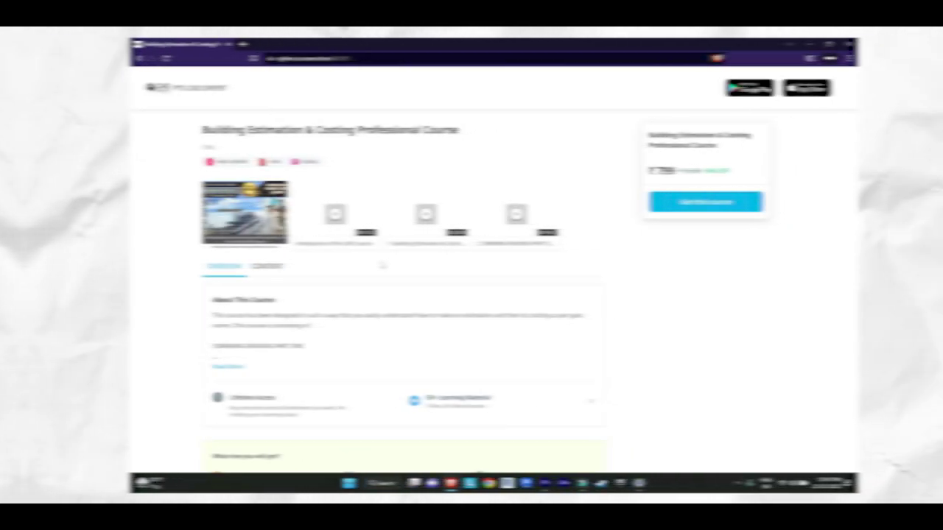
click(206, 366)
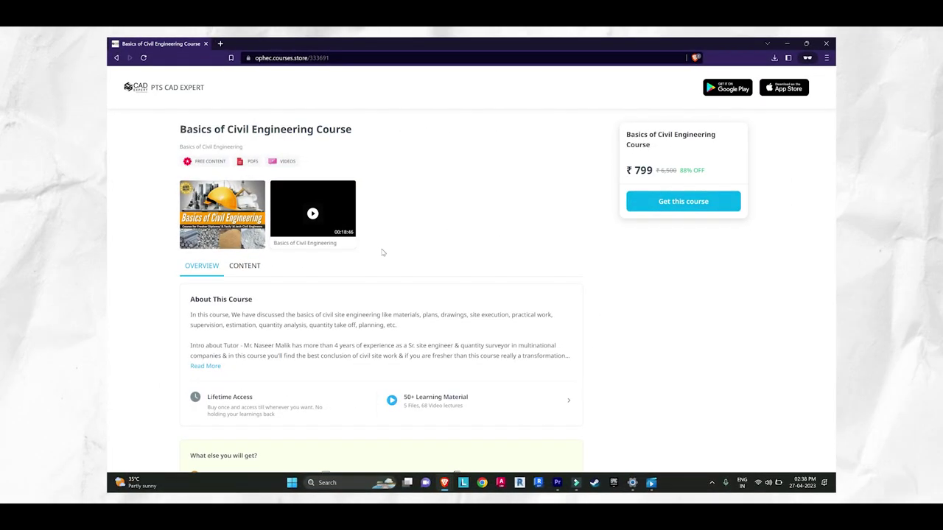
scroll(378, 273, down, 2)
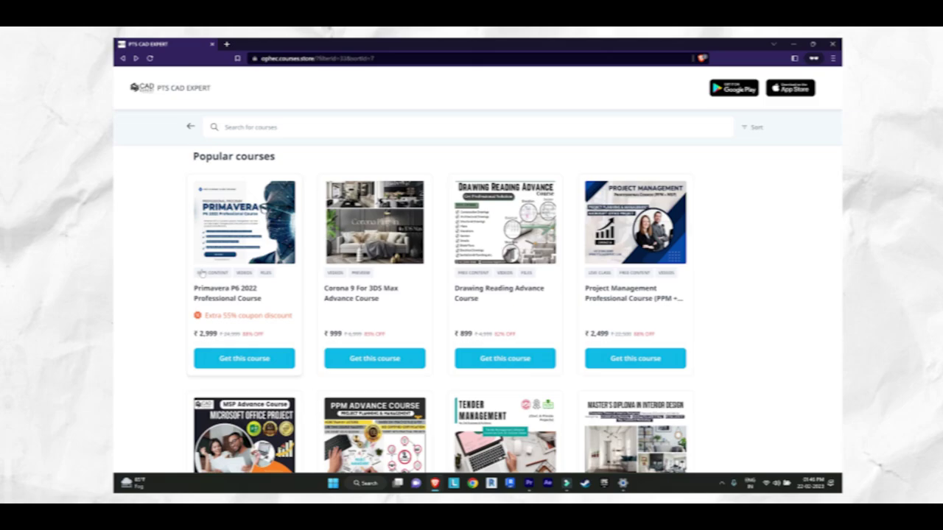
scroll(666, 292, down, 2)
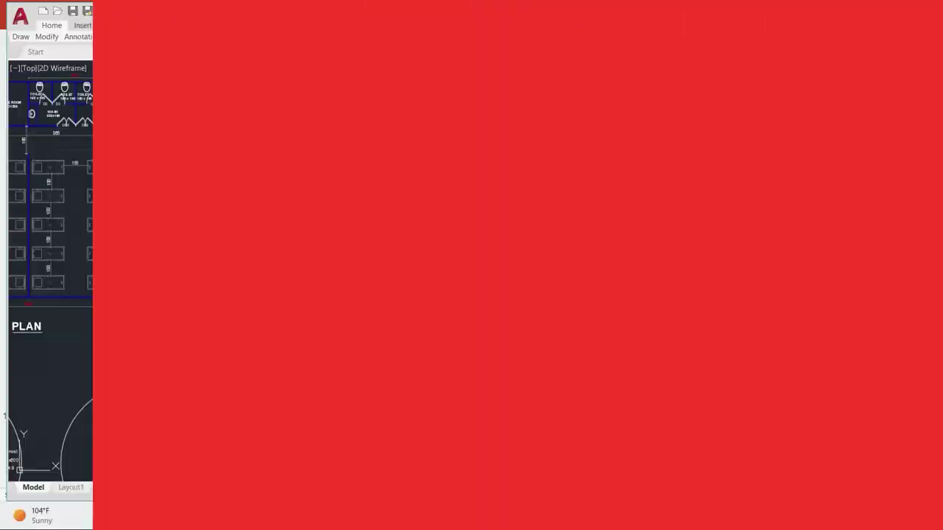
Step: Zoom from the plan's ramp corner onto Section AA's footings, plinth beam and ISMB 200 column
scroll(316, 191, up, 7)
scroll(271, 184, up, 2)
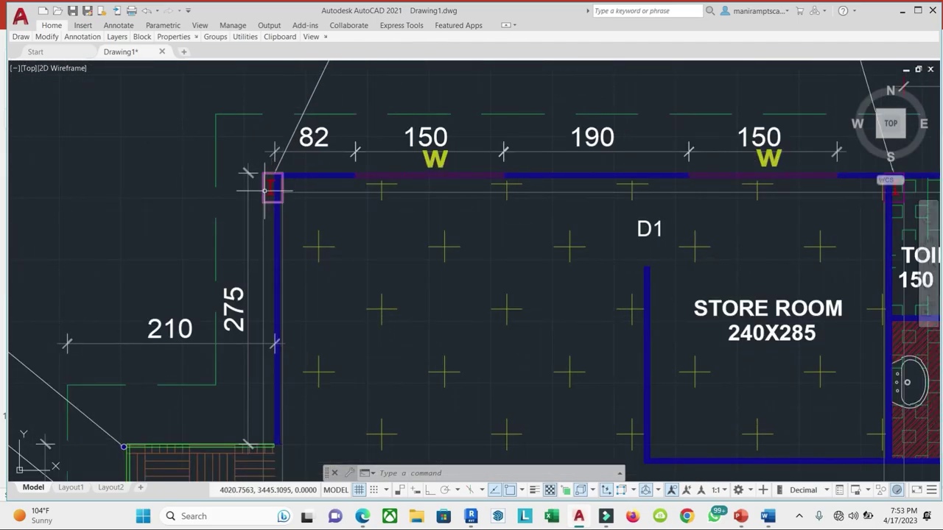
scroll(270, 251, down, 5)
scroll(287, 254, up, 3)
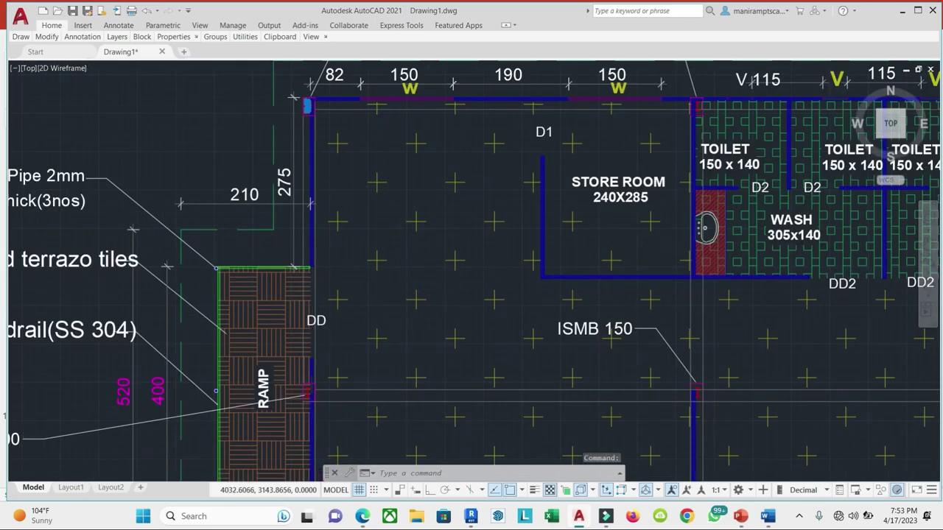
scroll(302, 258, up, 4)
scroll(310, 147, down, 3)
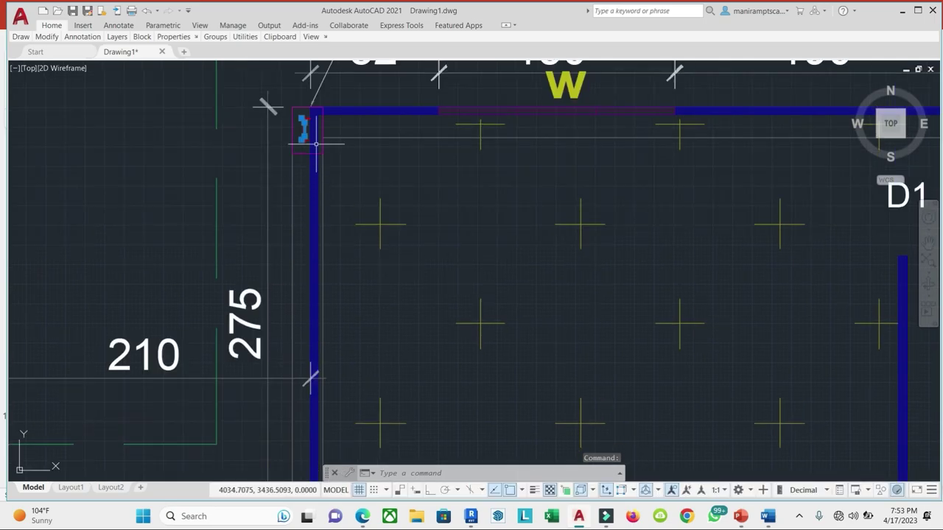
scroll(326, 196, down, 2)
scroll(324, 221, down, 2)
scroll(327, 233, up, 6)
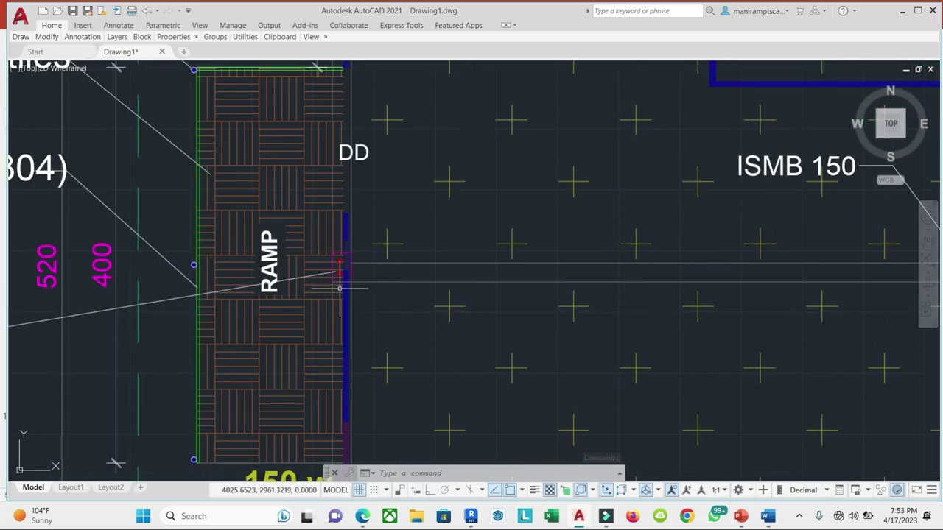
scroll(340, 288, down, 6)
scroll(432, 273, down, 3)
scroll(386, 171, down, 1)
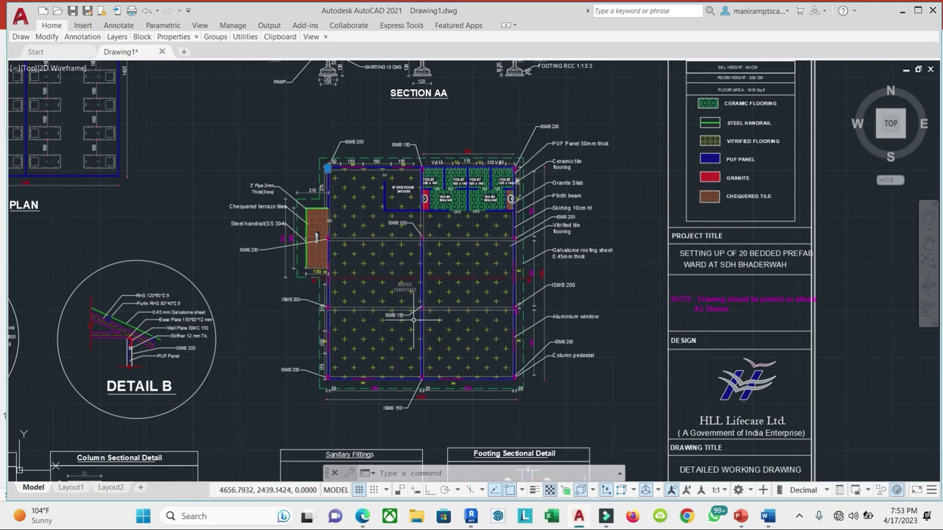
scroll(453, 320, down, 3)
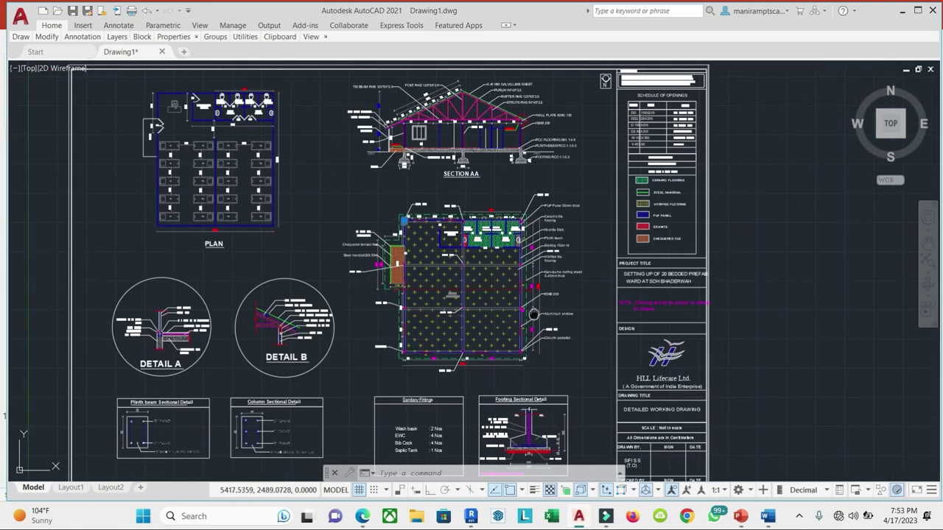
scroll(457, 295, up, 2)
scroll(457, 280, up, 1)
scroll(392, 303, up, 3)
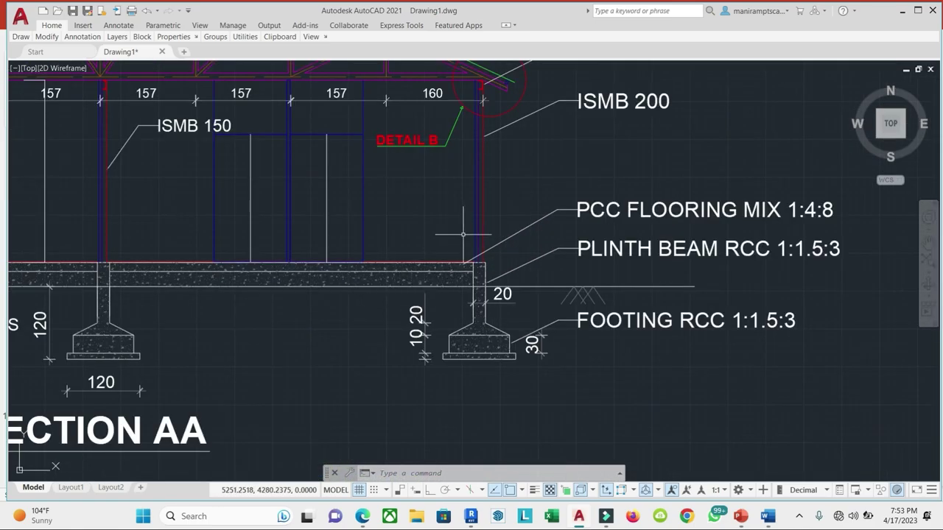
Step: Pan across Section AA and window-select the ISMB 150 column and the left column
drag(529, 153, 500, 207)
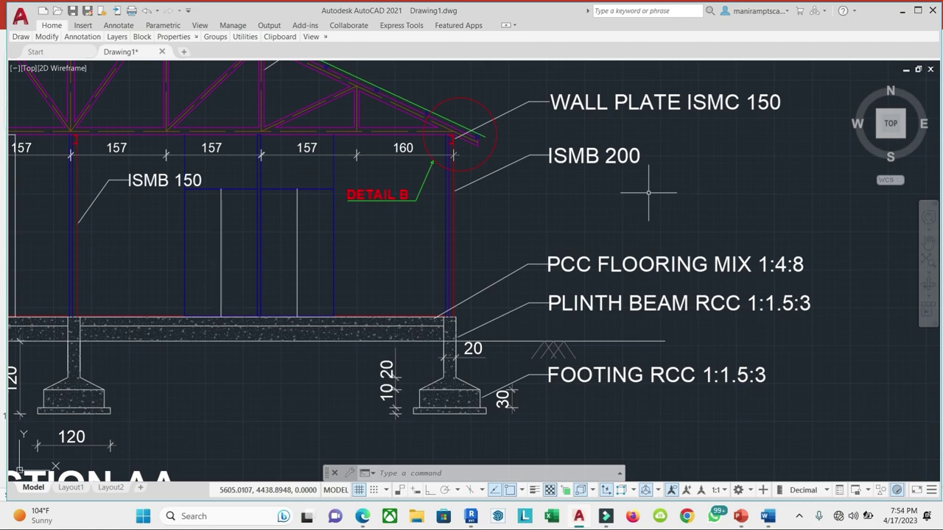
drag(442, 252, 506, 213)
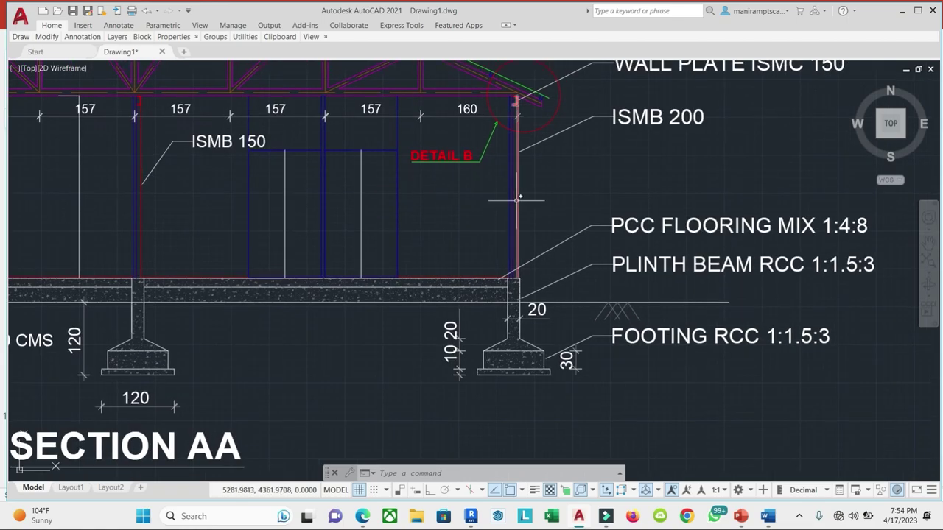
drag(276, 230, 362, 214)
click(318, 200)
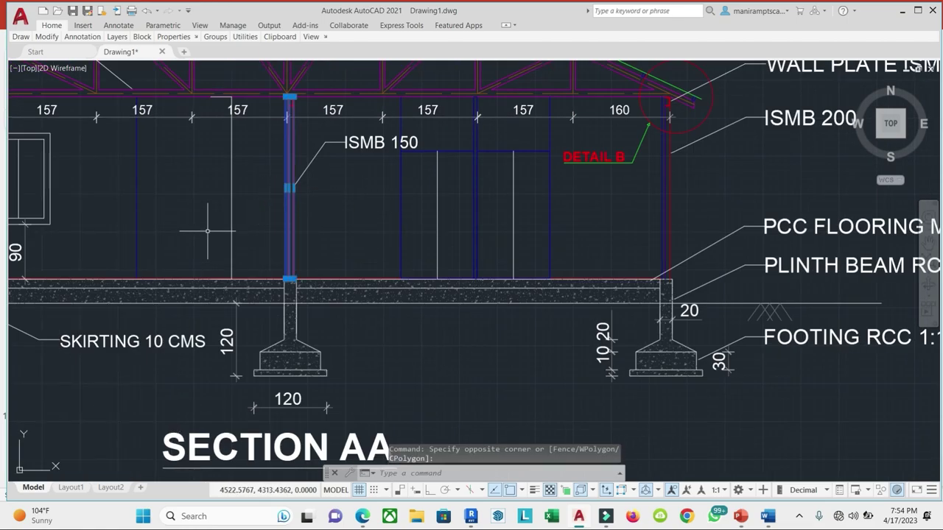
mouse_move(200, 221)
mouse_down()
mouse_move(426, 220)
mouse_move(363, 277)
mouse_up()
click(128, 206)
Step: Select the right ISMB 200 column of Section AA
drag(591, 255, 402, 273)
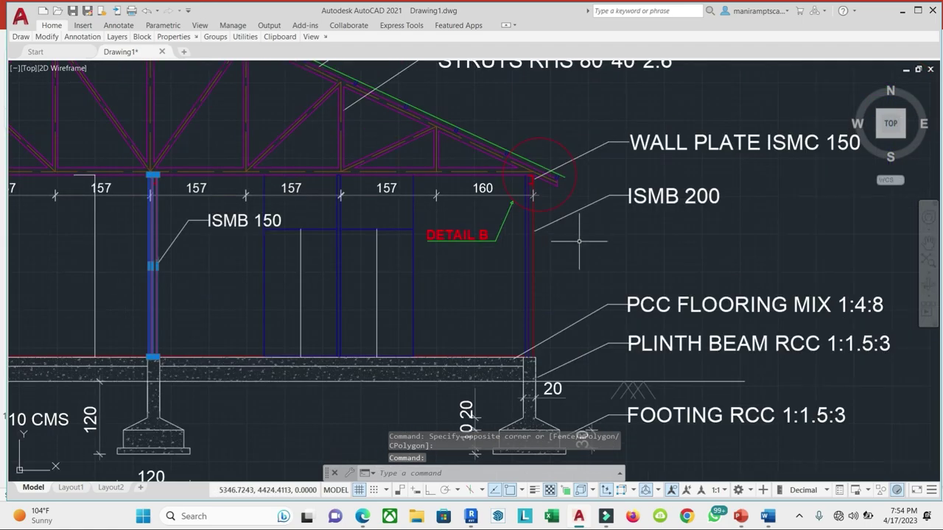
click(532, 253)
drag(204, 265, 372, 274)
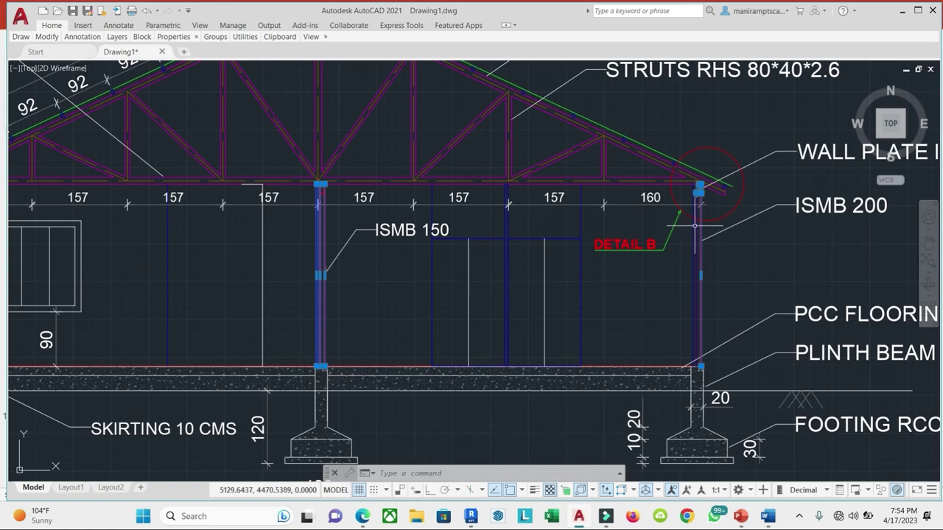
Step: Zoom into Detail B's column-top connection, then switch to null-1.pdf in the browser
scroll(694, 225, up, 4)
scroll(726, 210, up, 2)
mouse_move(686, 221)
mouse_down()
mouse_move(531, 347)
mouse_move(383, 361)
mouse_up()
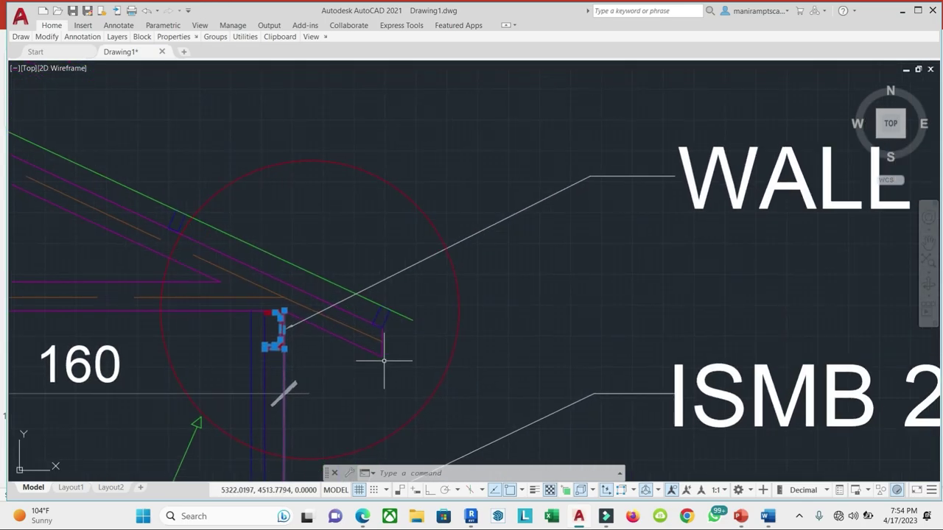
scroll(551, 312, down, 4)
scroll(596, 274, up, 1)
scroll(592, 274, up, 1)
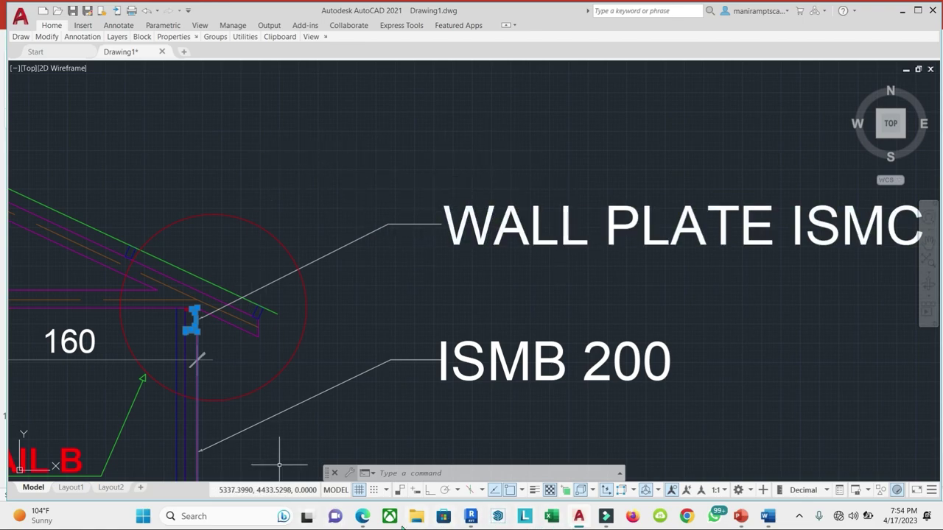
click(363, 517)
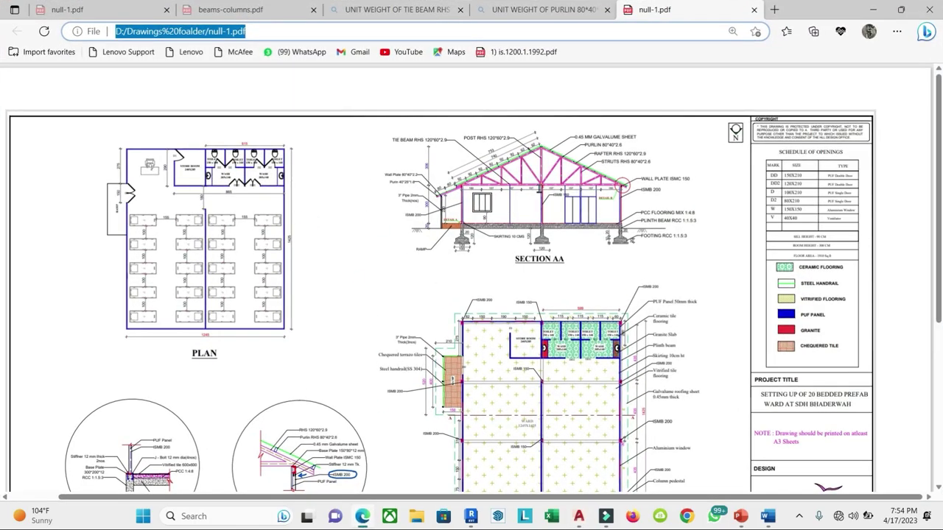
Step: Scroll the PDF to bring the ward floor plan's columns into view
ctrl+scroll(538, 200, up, 5)
ctrl+scroll(539, 200, up, 3)
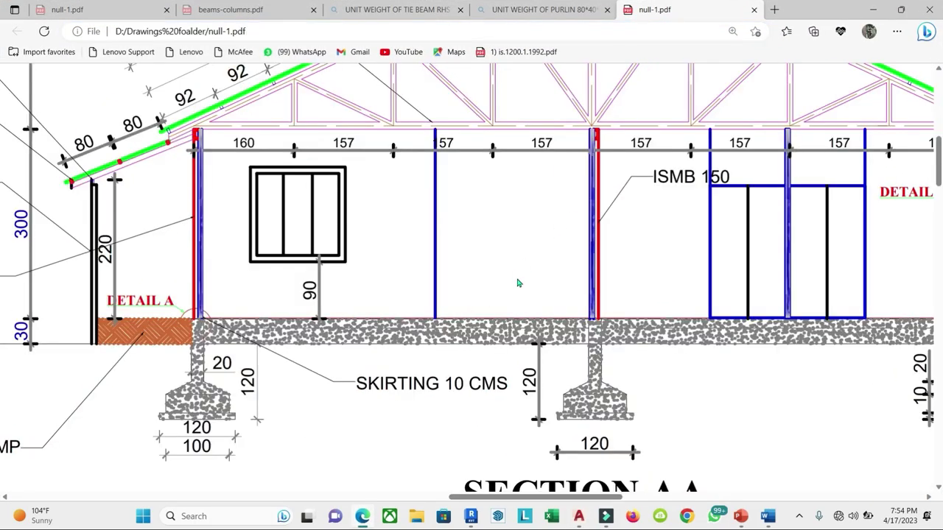
scroll(638, 174, down, 2)
scroll(638, 174, up, 5)
scroll(707, 214, left, 5)
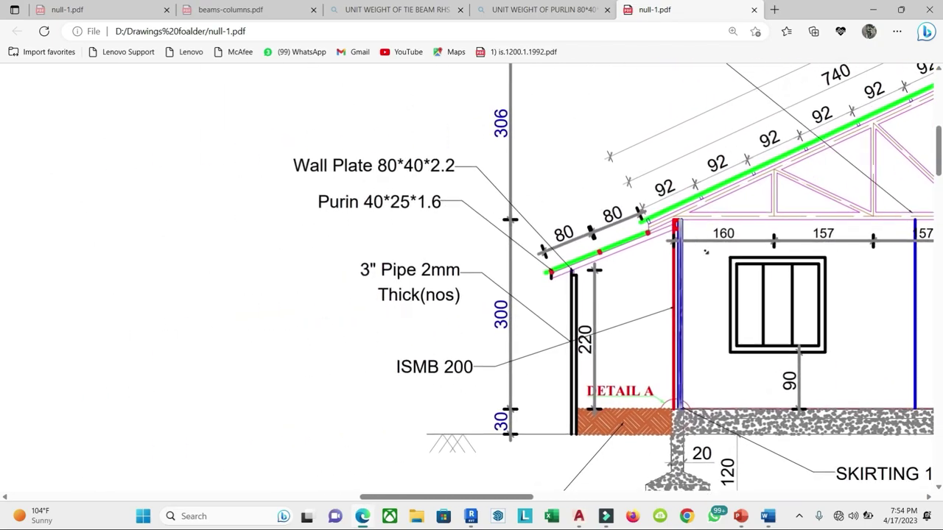
ctrl+scroll(782, 249, down, 1)
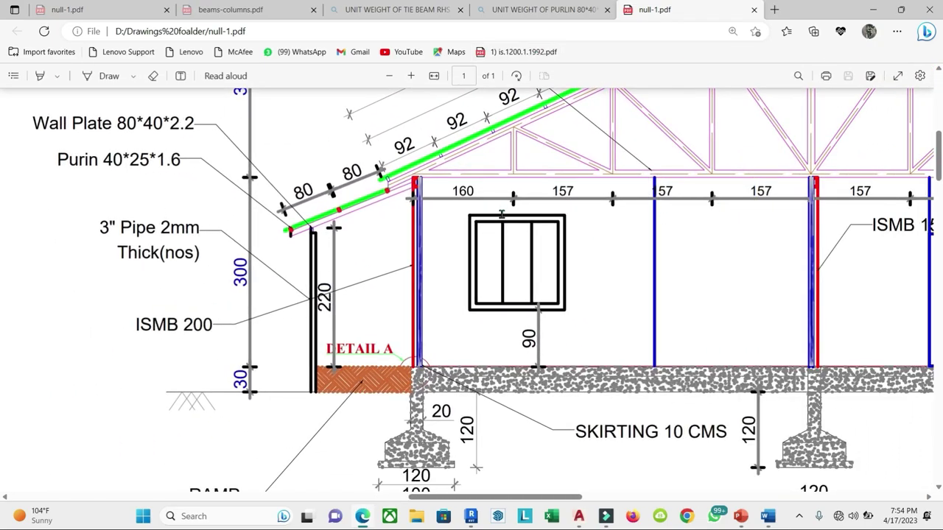
scroll(519, 181, right, 2)
scroll(519, 180, right, 2)
scroll(519, 180, up, 1)
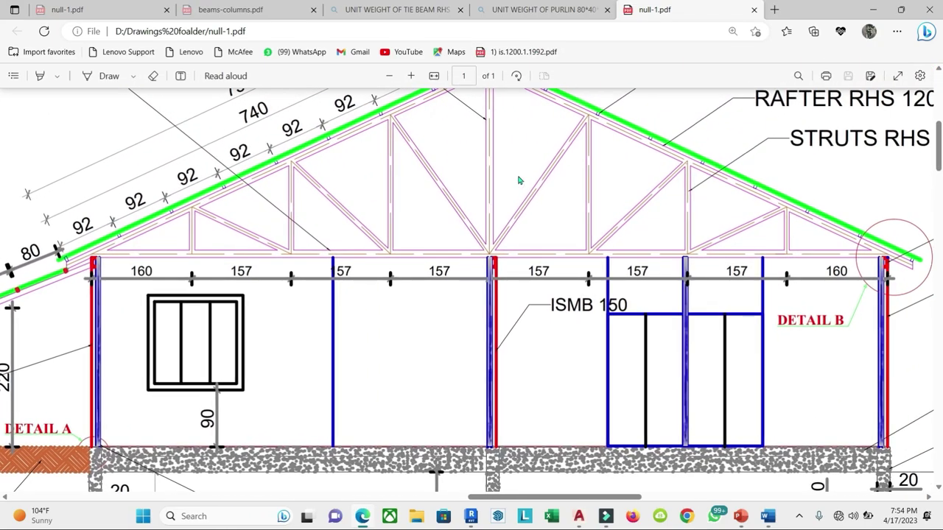
ctrl+scroll(346, 117, down, 2)
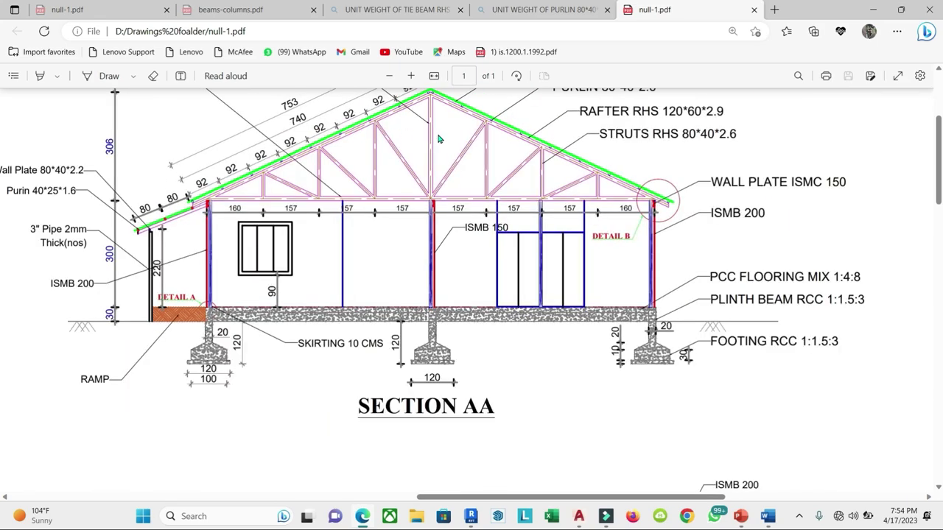
scroll(439, 138, up, 1)
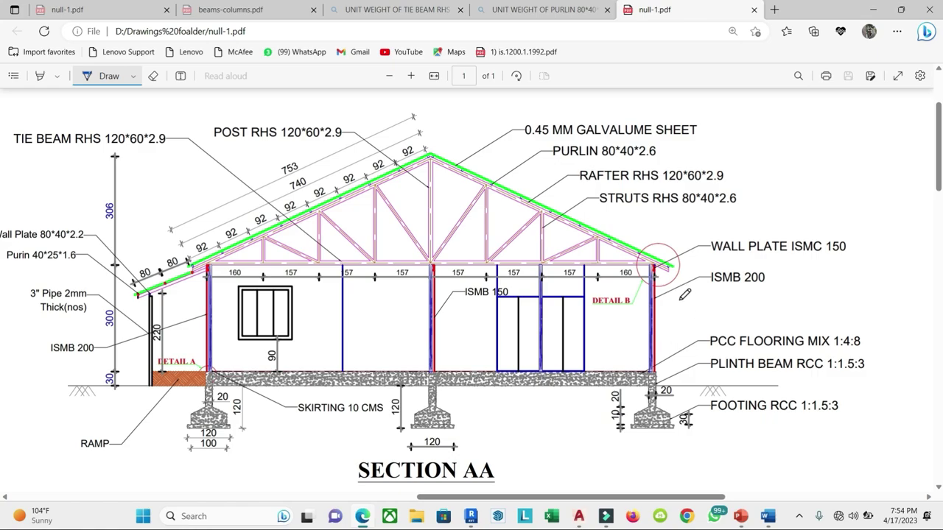
Step: Circle ISMB 200, underline ISMB 150, mark the left column and tick Wall Plate ISMC 150
mouse_move(768, 272)
mouse_down()
mouse_move(691, 307)
mouse_move(774, 274)
mouse_move(794, 278)
mouse_up()
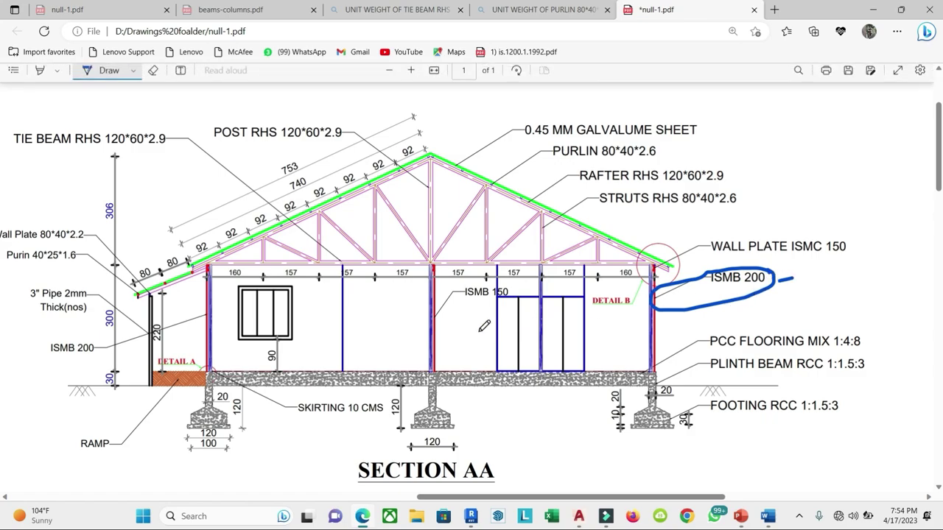
drag(459, 301, 496, 300)
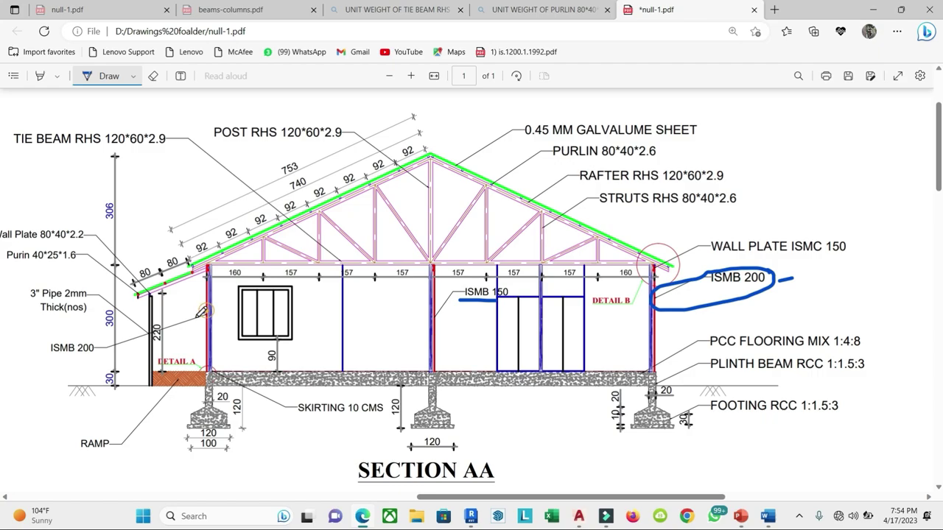
drag(200, 311, 209, 316)
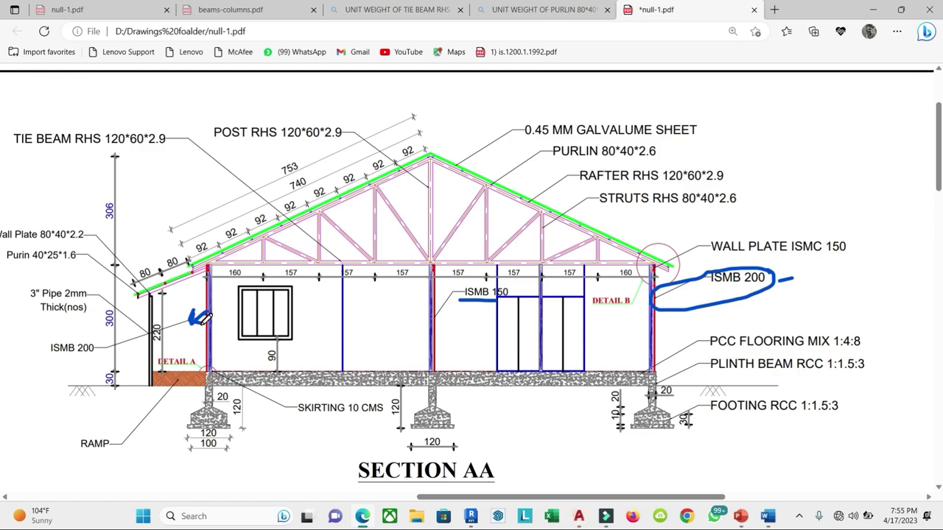
drag(678, 223, 709, 224)
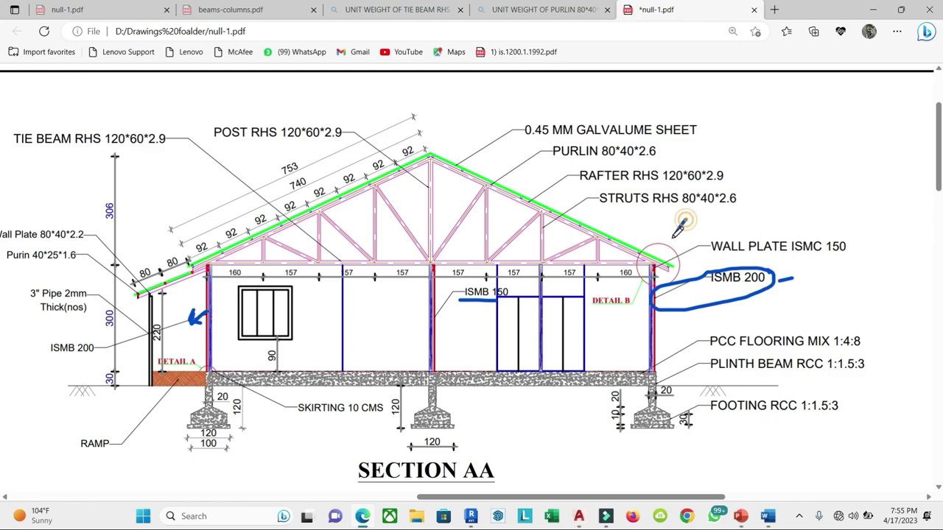
drag(654, 246, 664, 237)
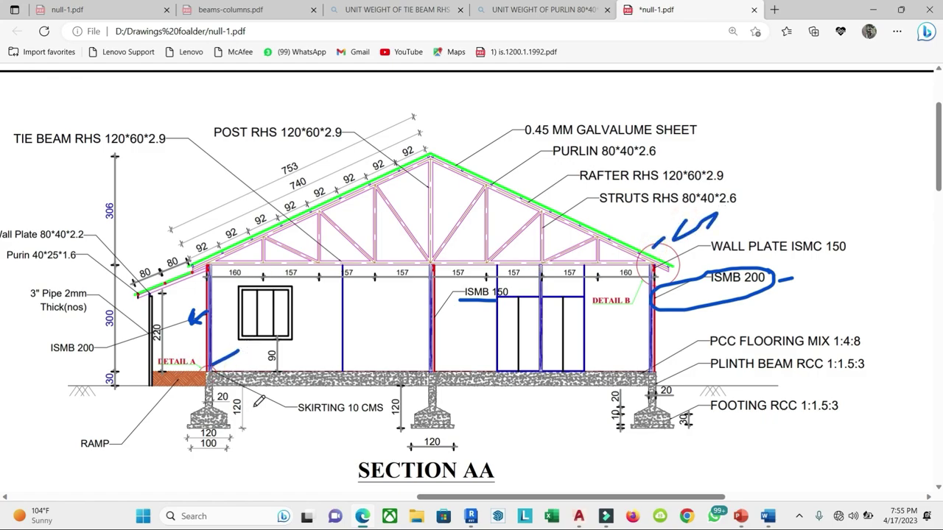
scroll(305, 396, down, 5)
scroll(389, 409, down, 5)
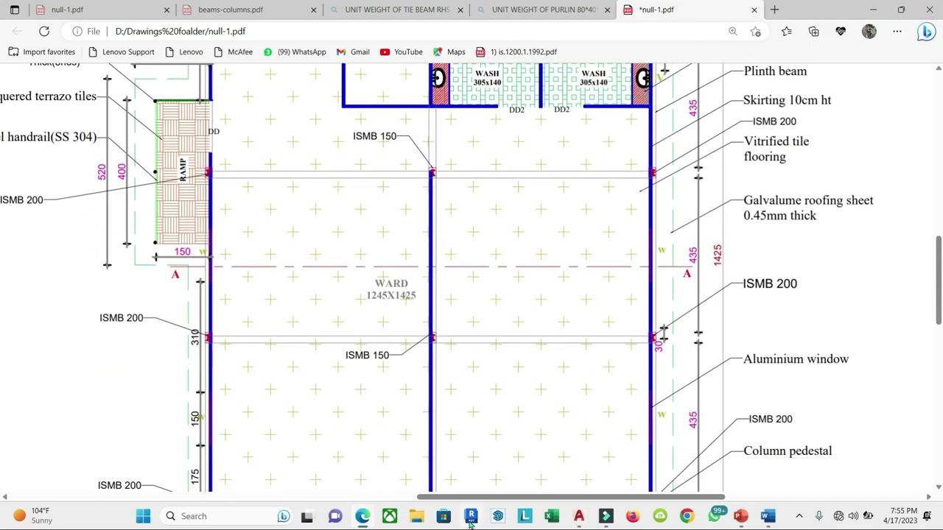
Step: Ink Detail A: circle its title, loop the J-bolt and mark the J-Bolt and Stiffner labels
drag(464, 501, 422, 499)
scroll(422, 499, left, 7)
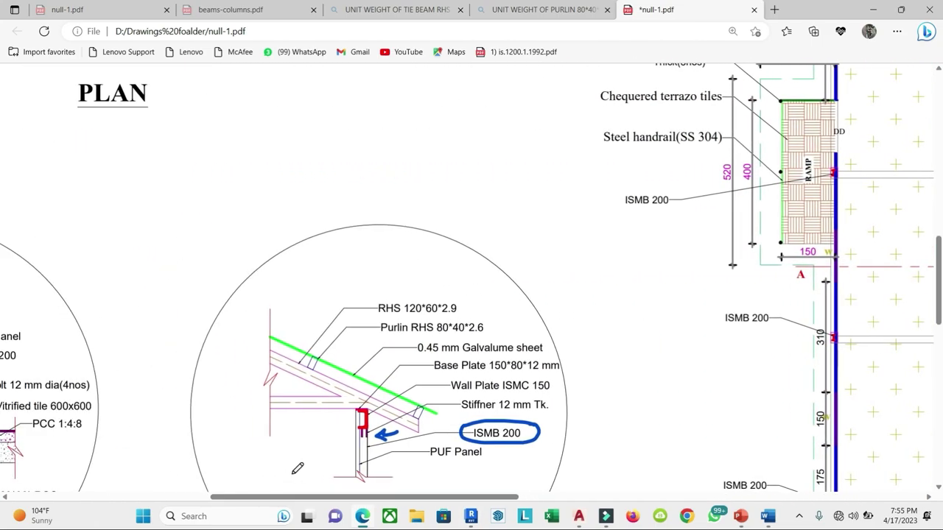
scroll(412, 500, down, 2)
scroll(396, 502, left, 5)
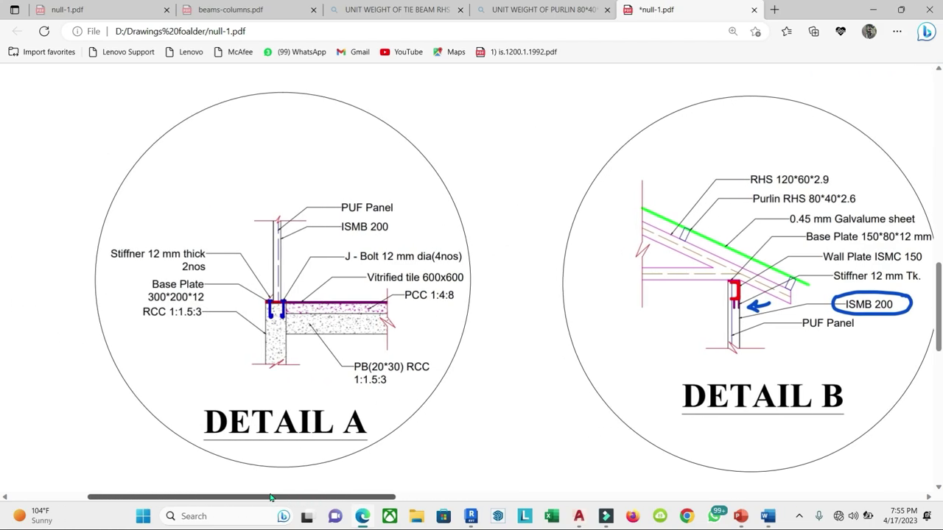
drag(374, 396, 379, 390)
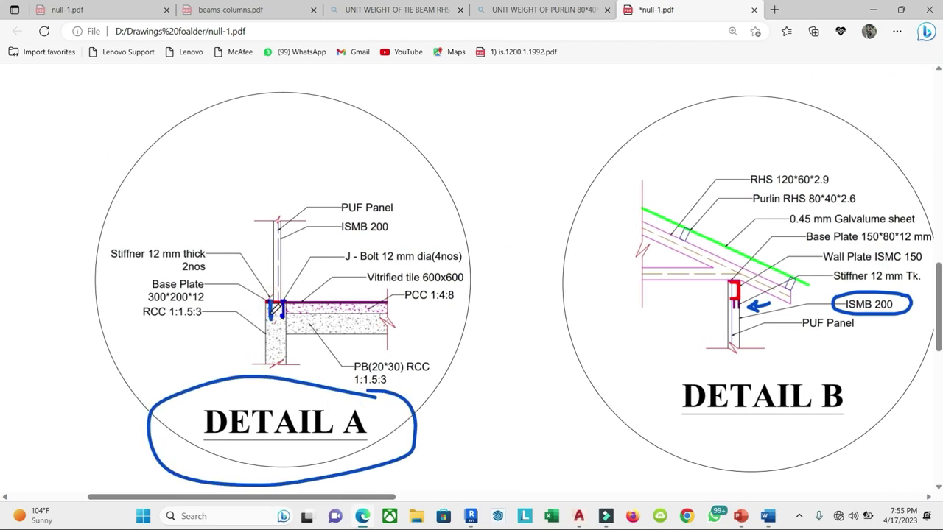
drag(271, 298, 278, 319)
drag(140, 236, 150, 236)
mouse_move(327, 249)
mouse_down()
mouse_move(380, 267)
mouse_move(327, 242)
mouse_up()
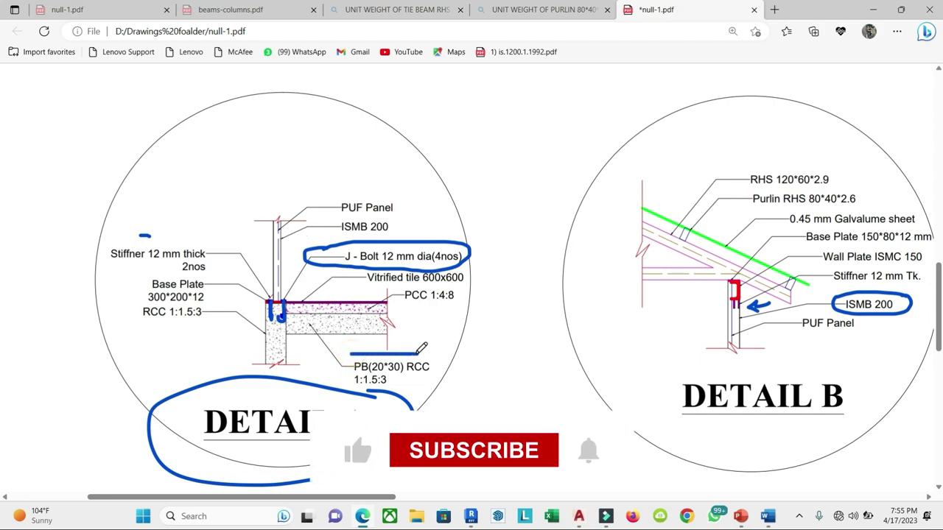
Step: Underline the PB(20*30) RCC, RCC 1:1.5:3 and stiffener labels and mark the column base
mouse_move(351, 355)
mouse_down()
mouse_move(422, 354)
mouse_move(434, 378)
mouse_up()
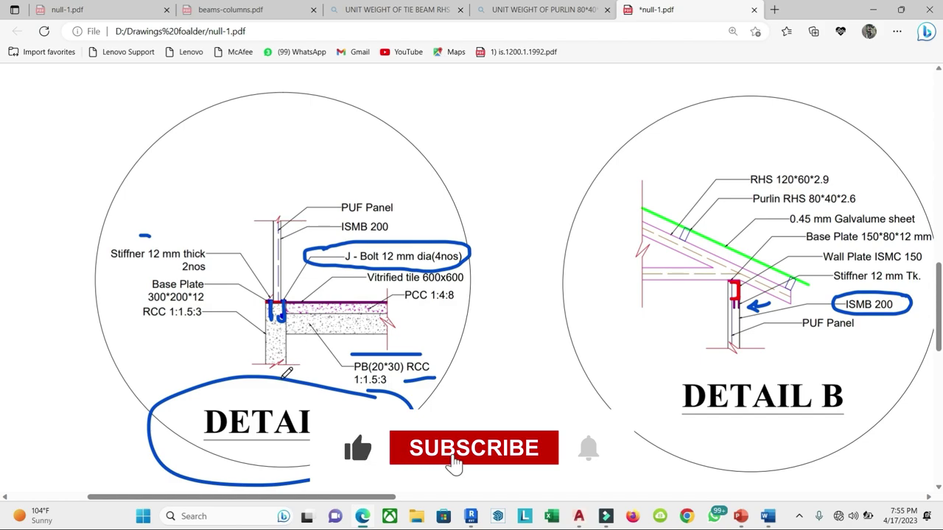
drag(270, 347, 281, 379)
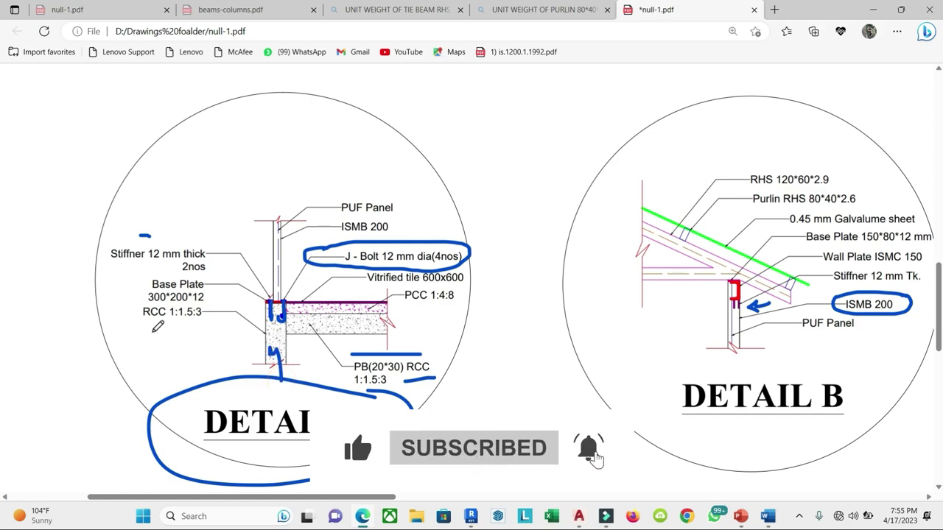
drag(141, 328, 198, 329)
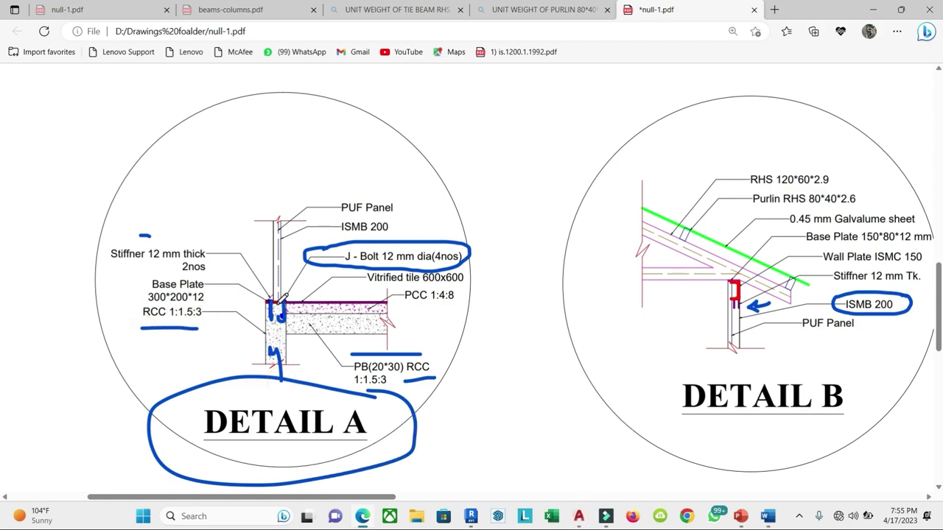
mouse_move(289, 295)
mouse_down()
mouse_move(262, 298)
mouse_move(287, 299)
mouse_up()
mouse_move(130, 280)
mouse_down()
mouse_move(217, 278)
mouse_move(174, 280)
mouse_up()
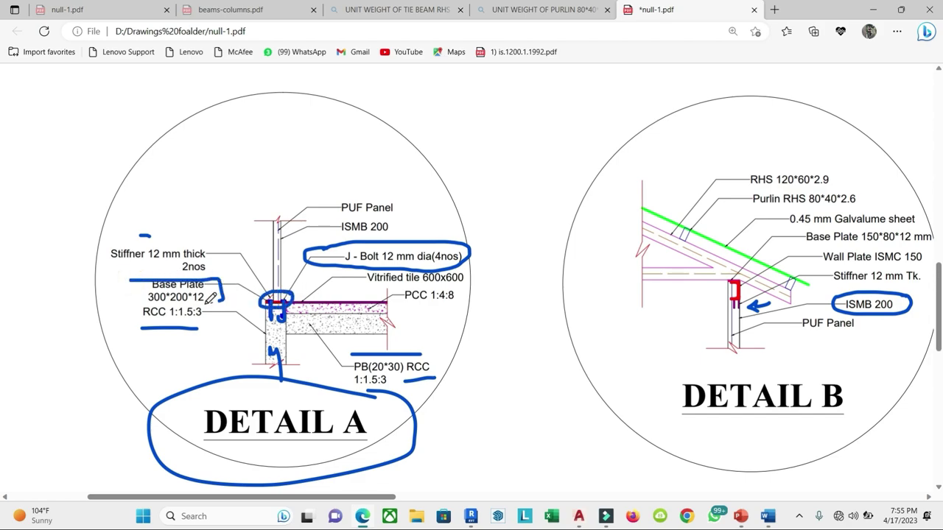
Step: Handwrite a Vol x D note above the details and add an arrow at the PCC layer
mouse_move(461, 134)
mouse_down()
mouse_move(472, 146)
mouse_move(514, 130)
mouse_move(560, 140)
mouse_move(609, 131)
mouse_up()
drag(608, 117, 593, 132)
mouse_move(625, 94)
mouse_down()
mouse_move(625, 114)
mouse_move(651, 95)
mouse_up()
drag(646, 104, 696, 94)
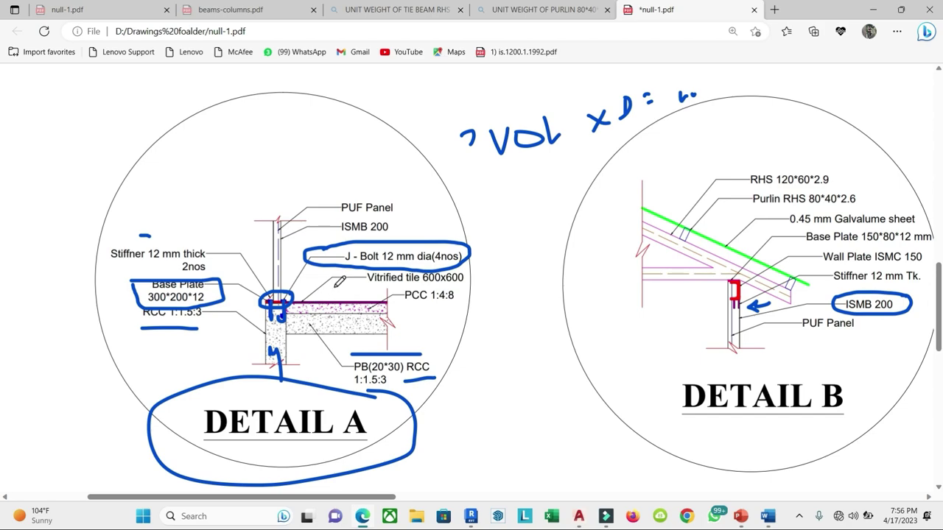
drag(328, 288, 339, 295)
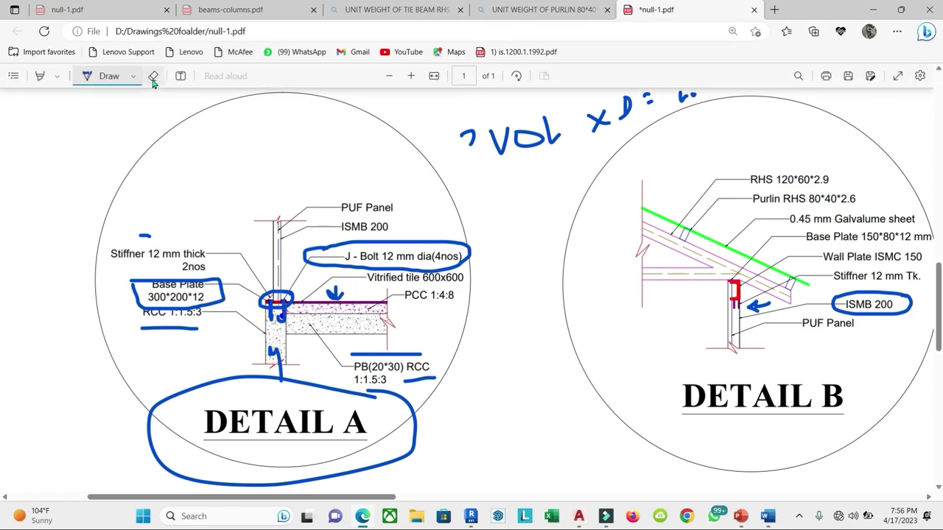
Step: Erase the earlier Detail A ink around the base plate and labels
click(154, 77)
drag(270, 273, 277, 317)
click(206, 293)
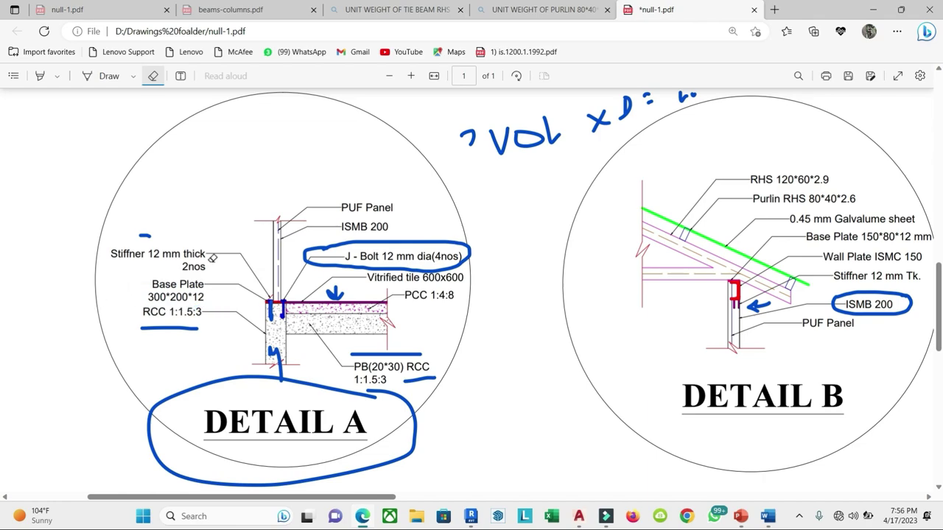
mouse_move(212, 258)
mouse_down()
mouse_move(336, 293)
mouse_move(339, 366)
mouse_move(405, 396)
mouse_up()
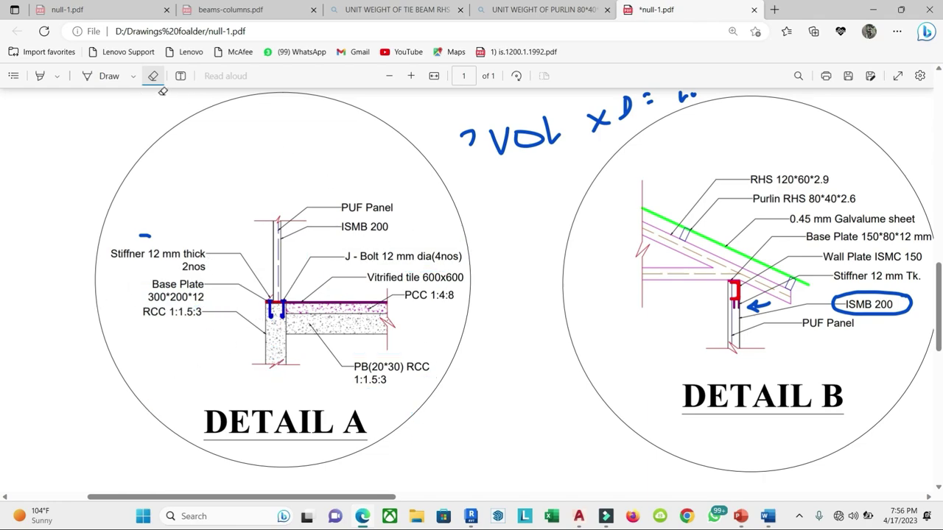
Step: Re-mark Detail A: underline ISMB 200, arrow its column and circle PUF Panel
click(107, 76)
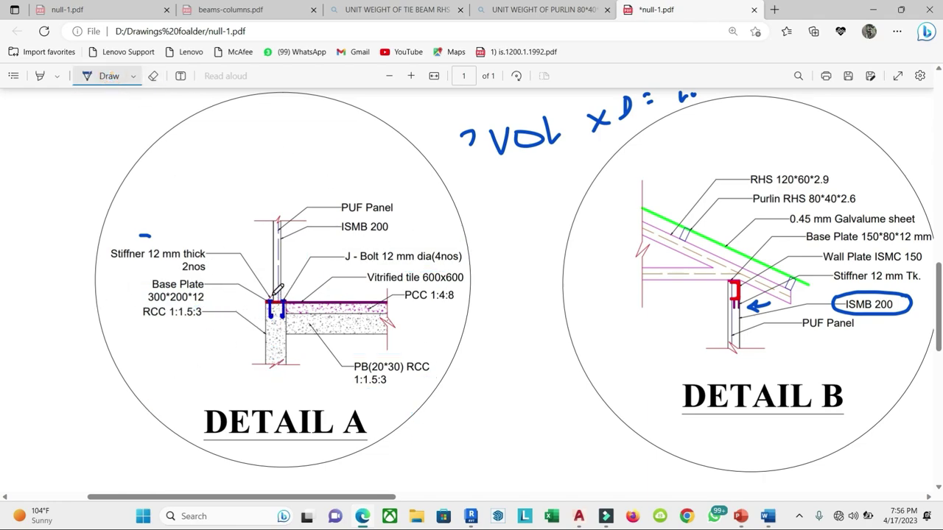
drag(273, 295, 264, 301)
drag(335, 237, 395, 236)
mouse_move(302, 223)
mouse_down()
mouse_move(279, 244)
mouse_move(290, 245)
mouse_up()
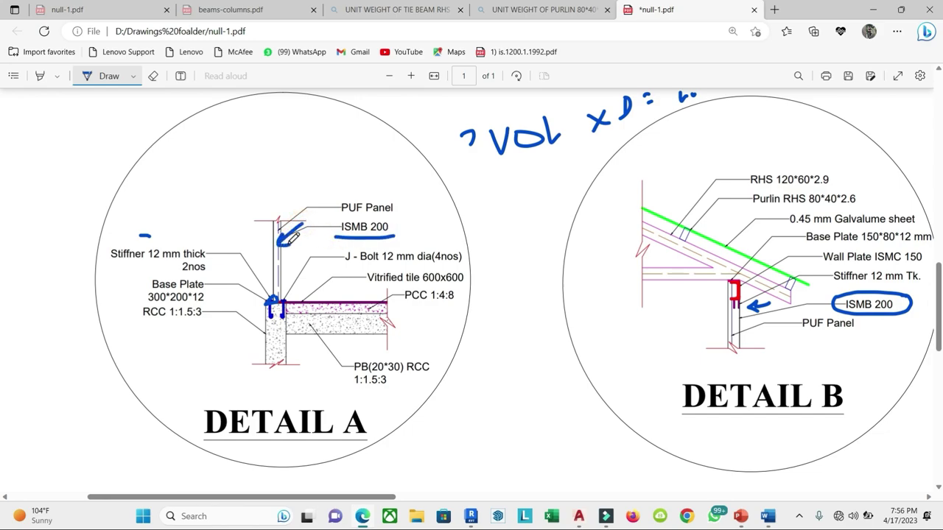
drag(327, 214, 396, 220)
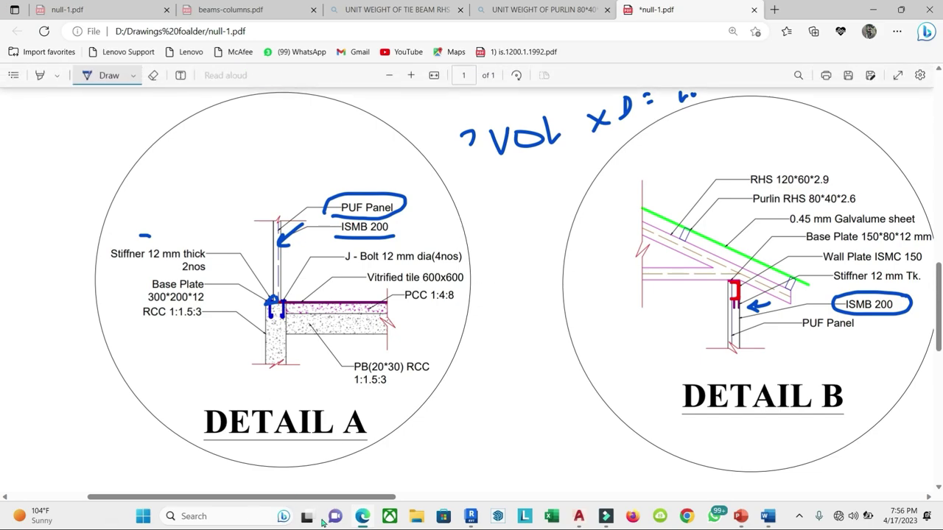
Step: Underline Detail B's PUF Panel and Wall Plate ISMC 150 labels and tick the wall plate
drag(352, 496, 467, 494)
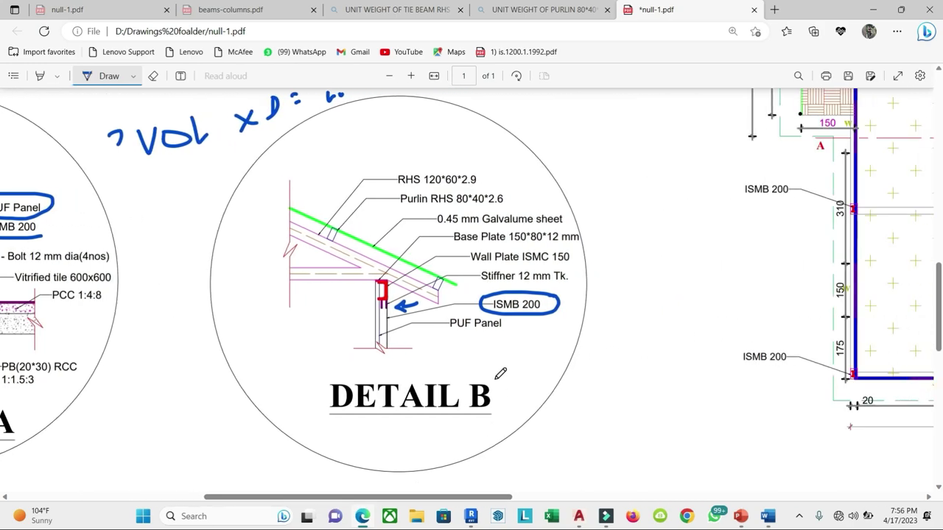
drag(519, 319, 561, 317)
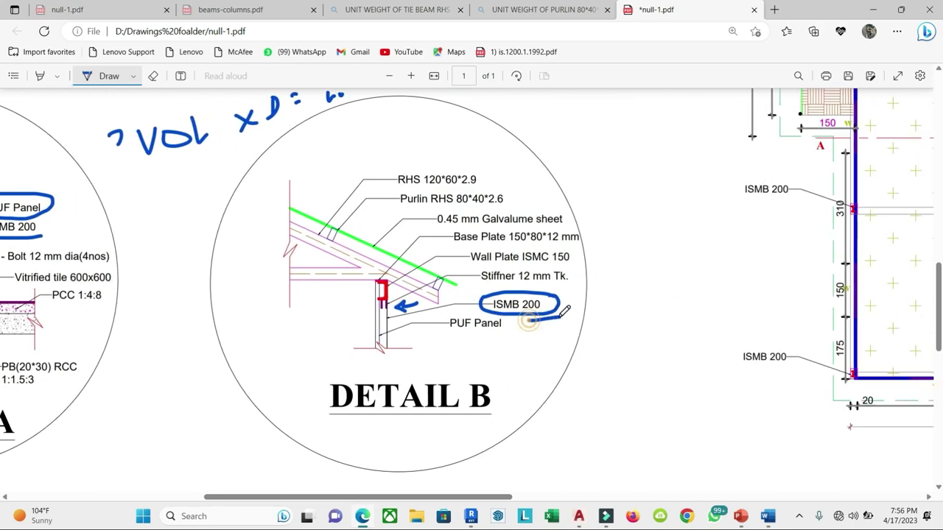
drag(457, 341, 520, 337)
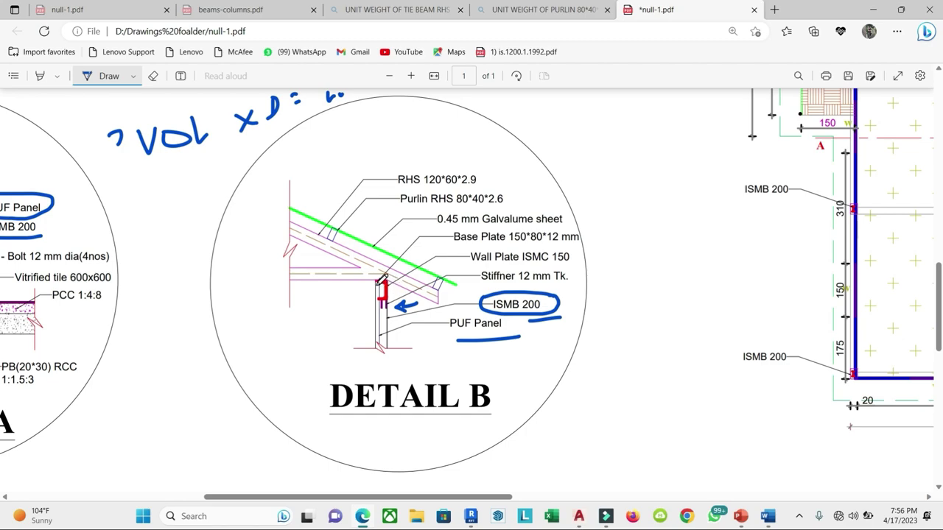
drag(377, 294, 389, 290)
drag(473, 260, 569, 261)
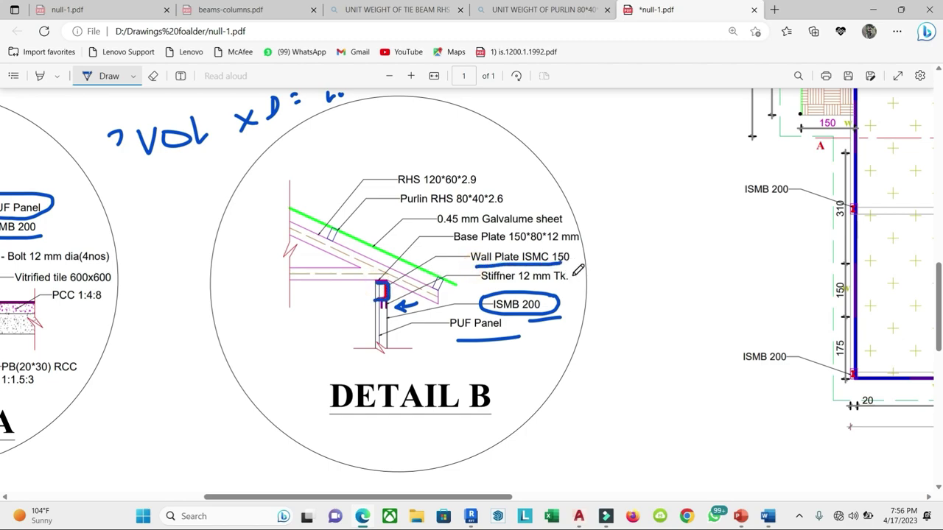
drag(579, 261, 615, 258)
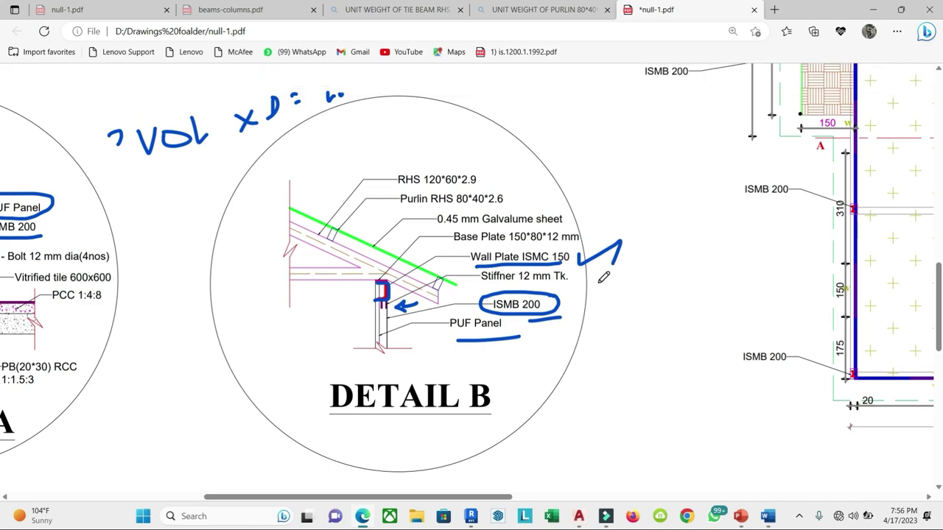
Step: Underline Base Plate 150*80*12 mm and sketch a plate box beside it
drag(454, 245, 578, 243)
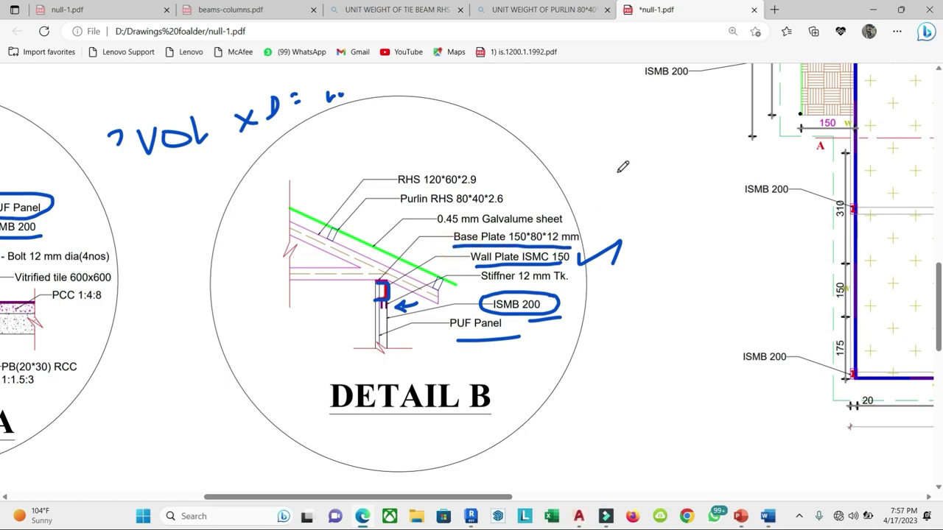
mouse_move(622, 214)
mouse_down()
mouse_move(697, 219)
mouse_move(620, 224)
mouse_up()
mouse_move(679, 234)
mouse_down()
mouse_move(680, 257)
mouse_move(712, 236)
mouse_move(734, 240)
mouse_up()
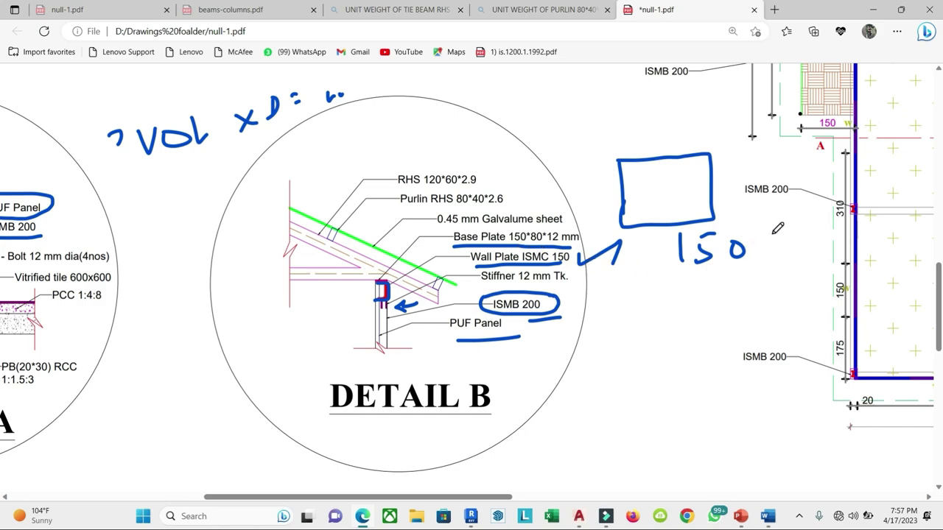
Step: Add a side dimension and 12 mm thickness to the sketched plate box
mouse_move(719, 153)
mouse_down()
mouse_move(720, 203)
mouse_move(739, 156)
mouse_up()
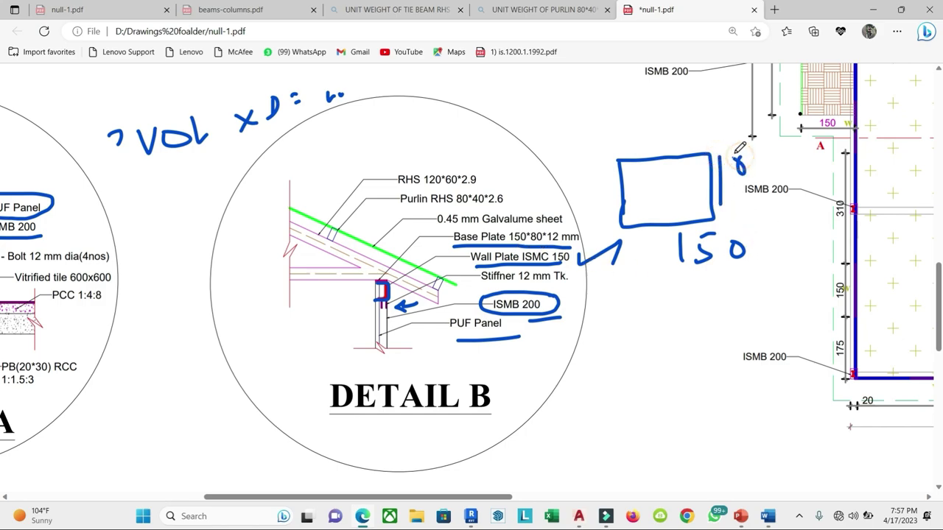
click(753, 160)
drag(681, 153, 681, 162)
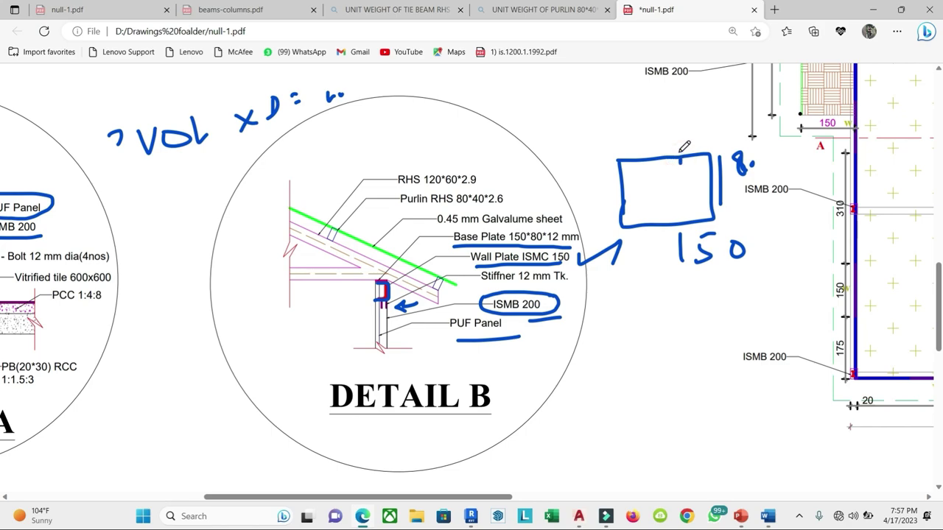
mouse_move(652, 132)
mouse_down()
mouse_move(653, 152)
mouse_move(714, 151)
mouse_up()
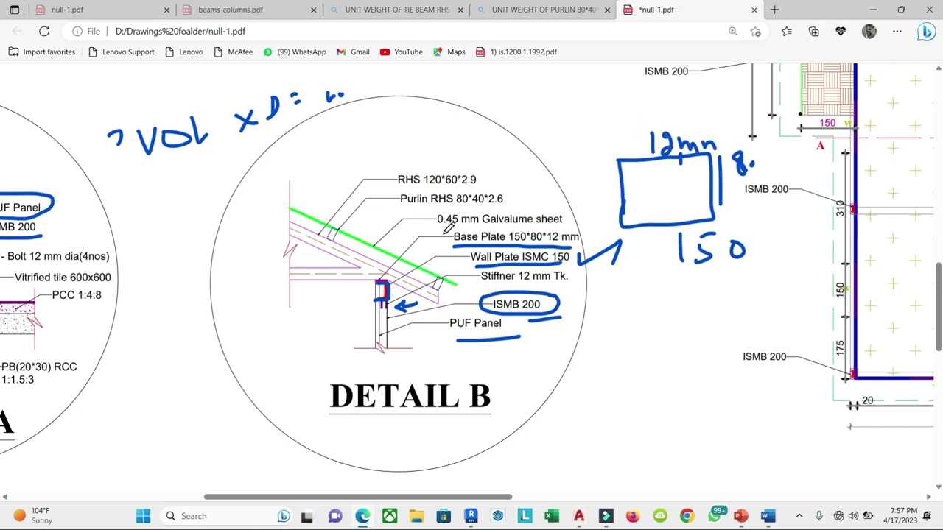
Step: Underline the 0.45 mm Galvalume sheet and Purlin RHS 80*40*2.6 labels and handwrite RHS
drag(438, 229, 563, 228)
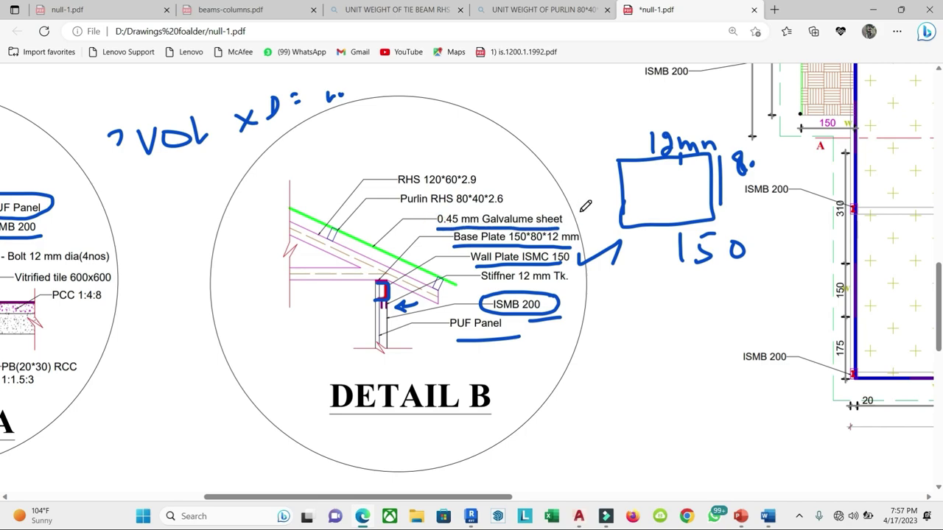
mouse_move(567, 174)
mouse_down()
mouse_move(562, 205)
mouse_move(575, 189)
mouse_up()
drag(402, 208, 508, 206)
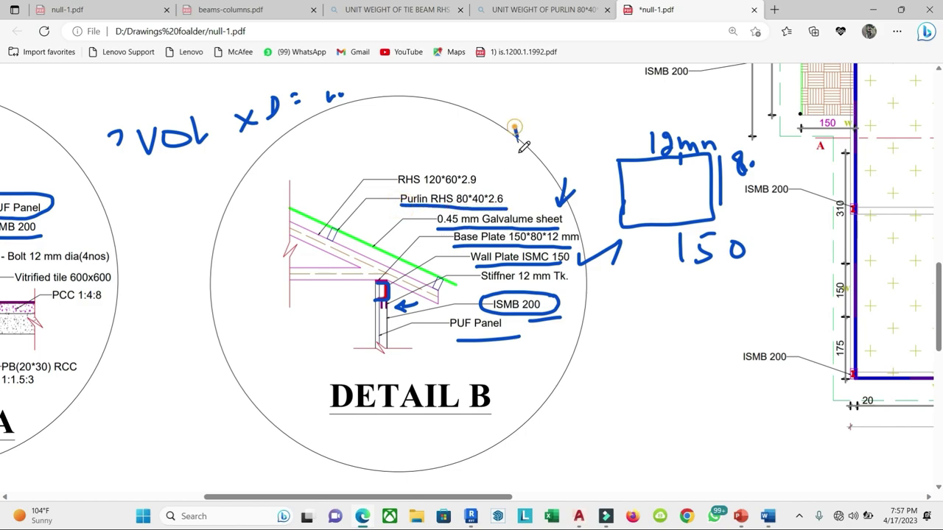
drag(517, 127, 523, 168)
drag(514, 129, 544, 167)
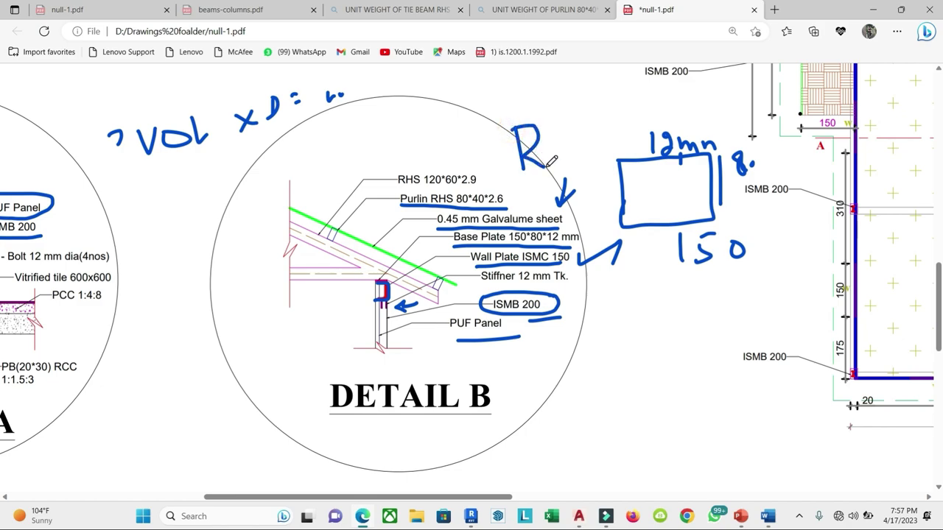
mouse_move(564, 129)
mouse_down()
mouse_move(561, 159)
mouse_move(584, 144)
mouse_move(584, 159)
mouse_move(598, 158)
mouse_up()
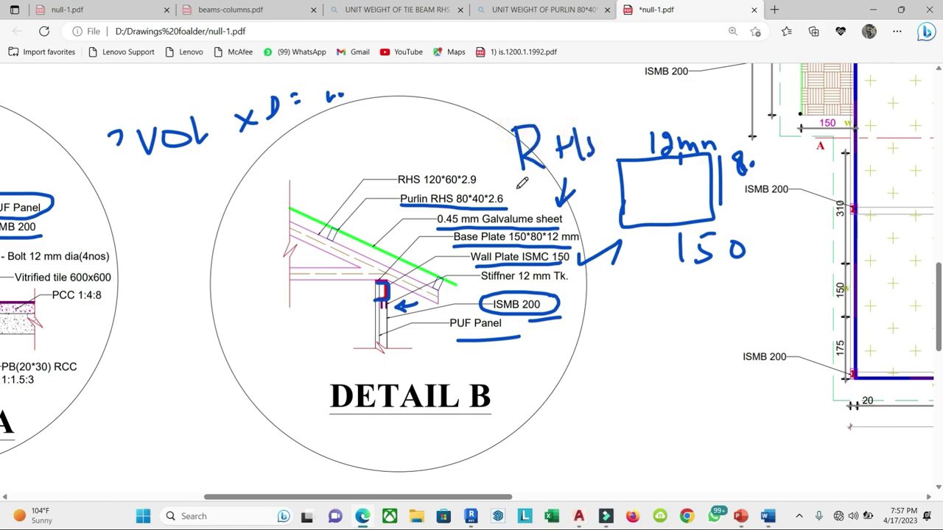
Step: Sketch the purlin section rectangle labelled 80 and 40, thicken it, and note 2-6mm
drag(625, 299, 630, 341)
drag(624, 293, 628, 348)
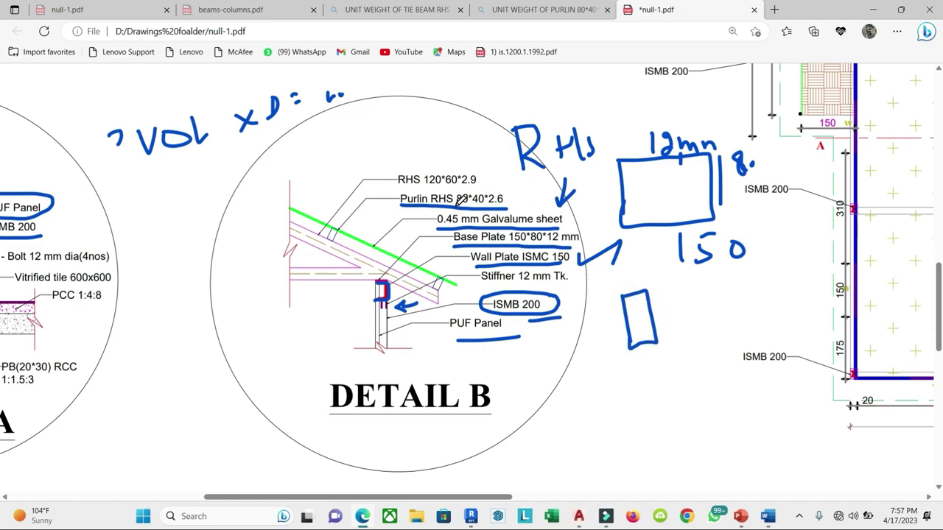
drag(668, 305, 676, 305)
click(642, 357)
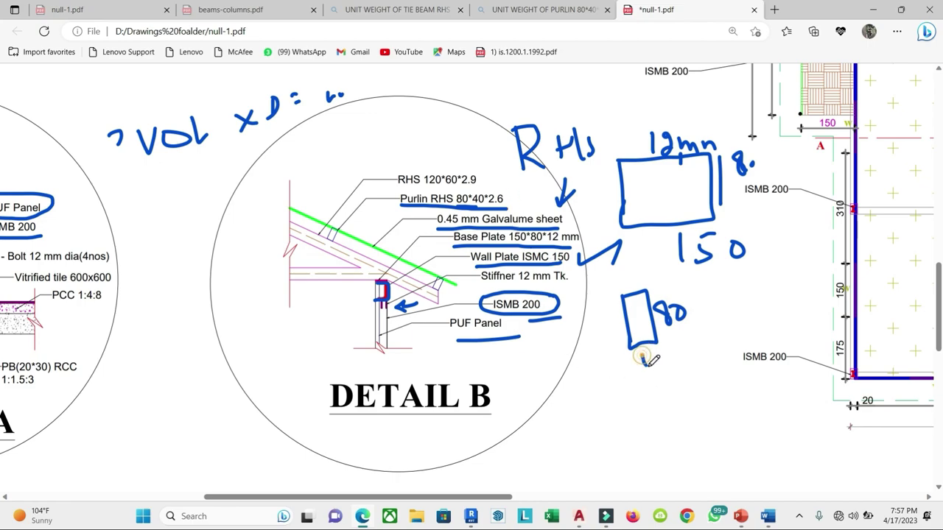
mouse_move(643, 358)
mouse_down()
mouse_move(648, 369)
mouse_move(661, 358)
mouse_up()
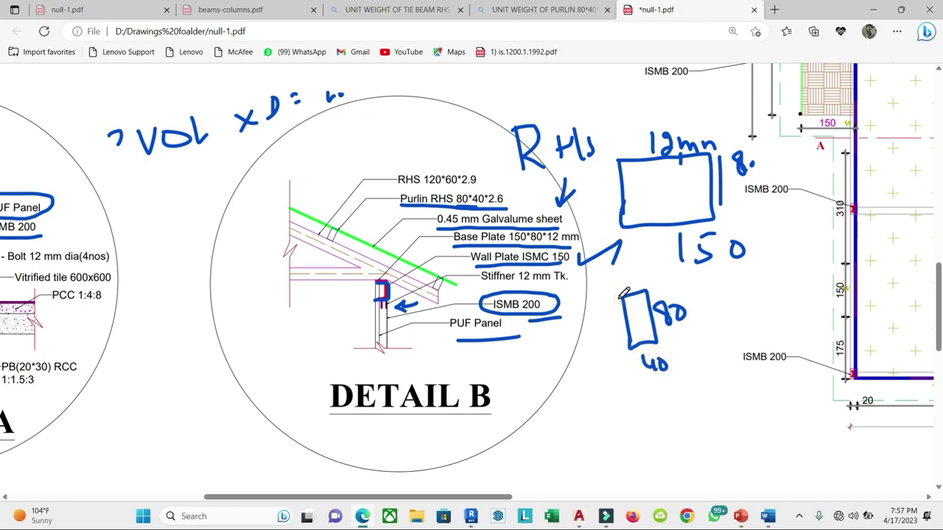
drag(623, 294, 631, 344)
mouse_move(693, 356)
mouse_down()
mouse_move(707, 378)
mouse_move(775, 377)
mouse_up()
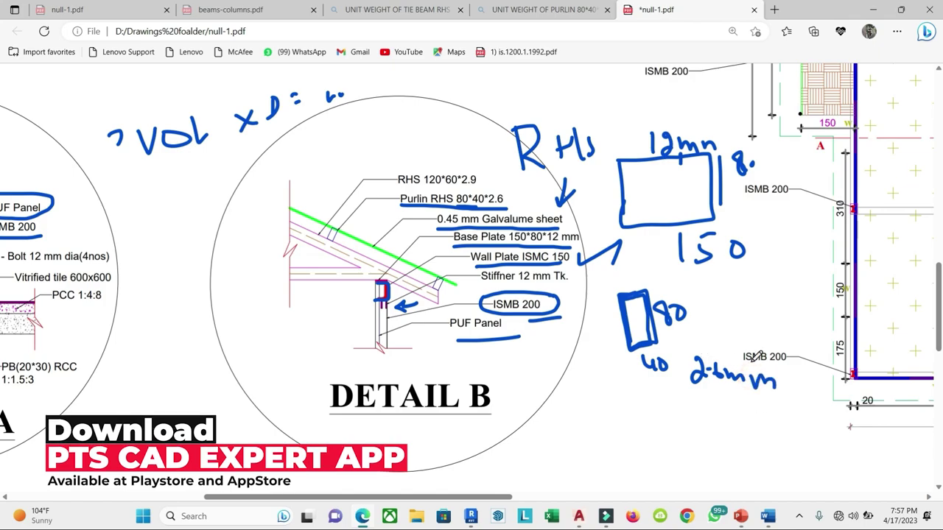
Step: Underline RHS 120*60*2.9 and draw blue arrows from the RHS labels to the roof members
scroll(467, 273, up, 2)
drag(396, 252, 479, 250)
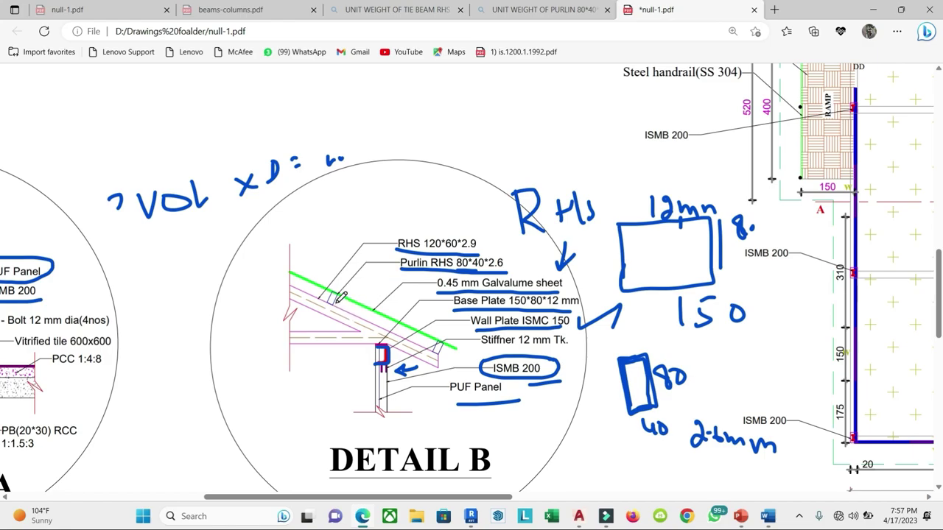
mouse_move(404, 266)
mouse_down()
mouse_move(336, 303)
mouse_move(359, 296)
mouse_up()
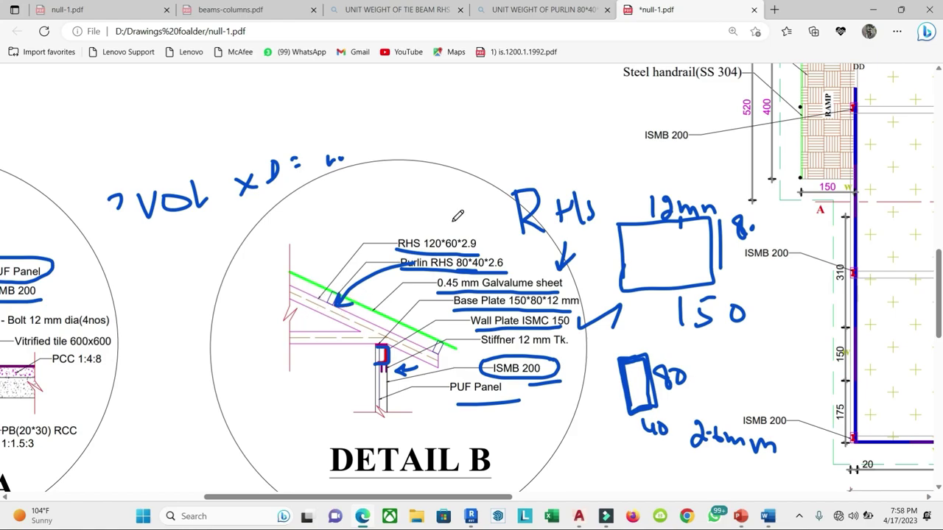
mouse_move(442, 230)
mouse_down()
mouse_move(311, 305)
mouse_move(336, 298)
mouse_up()
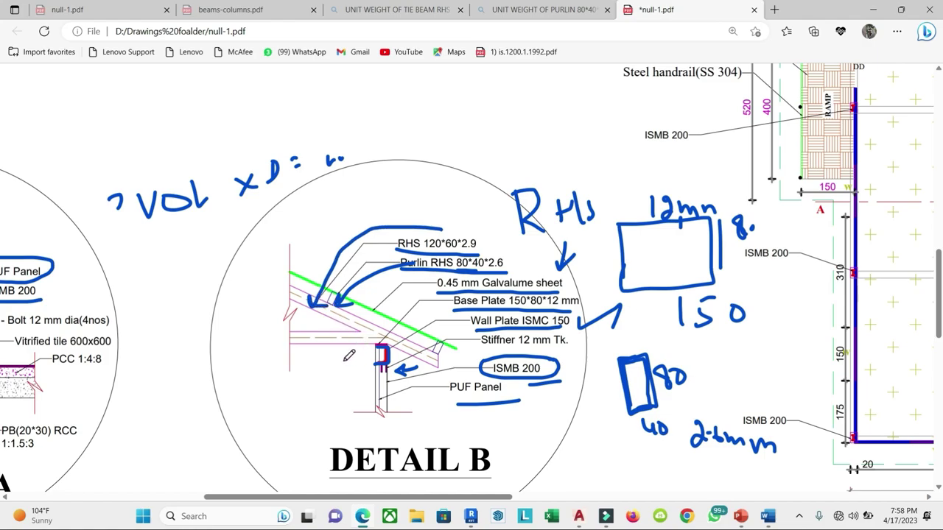
mouse_move(325, 374)
mouse_down()
mouse_move(329, 341)
mouse_move(337, 353)
mouse_up()
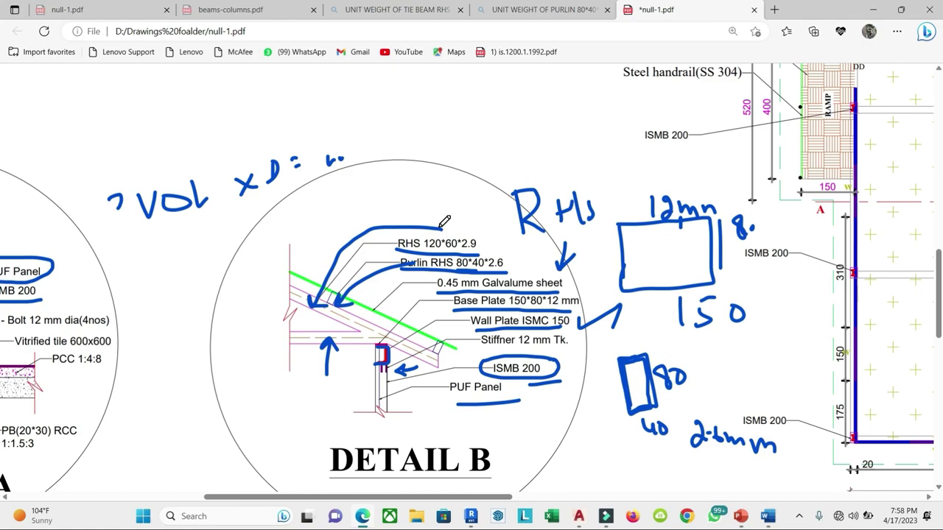
click(734, 522)
Step: With the blue pen, circle the base plate and outline the J-bolt on the Base Plates slide
scroll(420, 316, up, 4)
scroll(408, 308, up, 4)
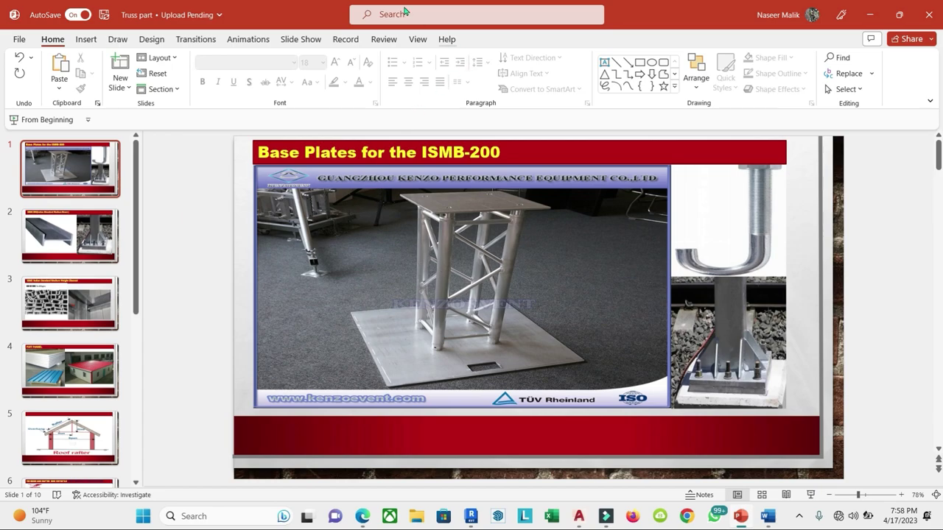
click(117, 39)
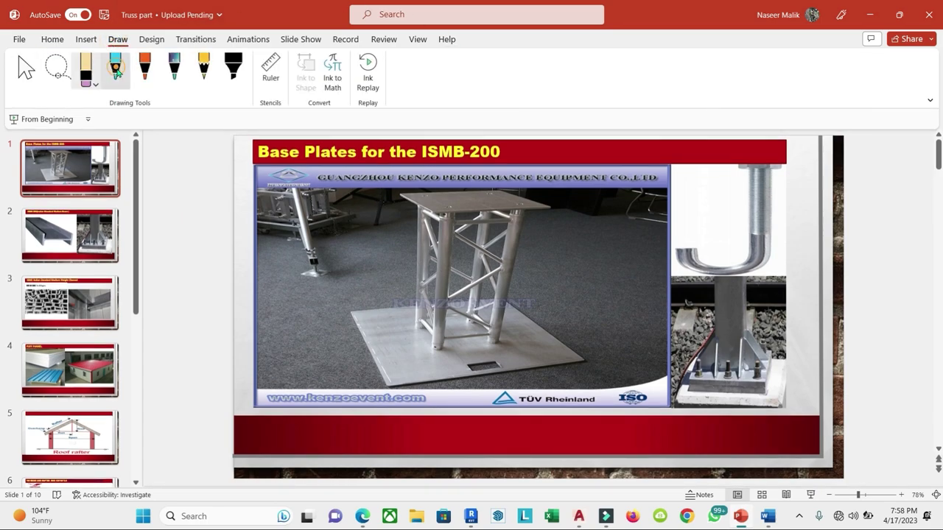
click(115, 70)
mouse_move(363, 315)
mouse_down()
mouse_move(535, 289)
mouse_move(359, 312)
mouse_up()
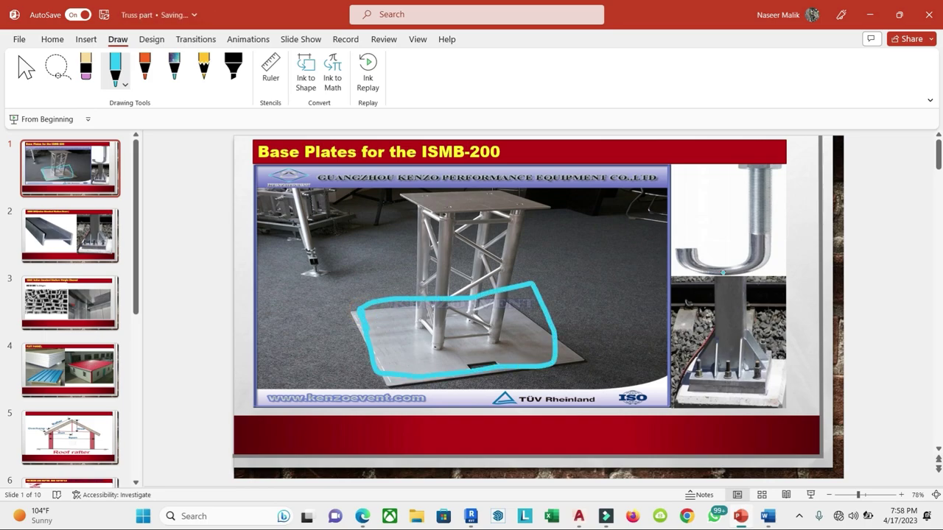
mouse_move(742, 174)
mouse_down()
mouse_move(737, 272)
mouse_move(776, 185)
mouse_up()
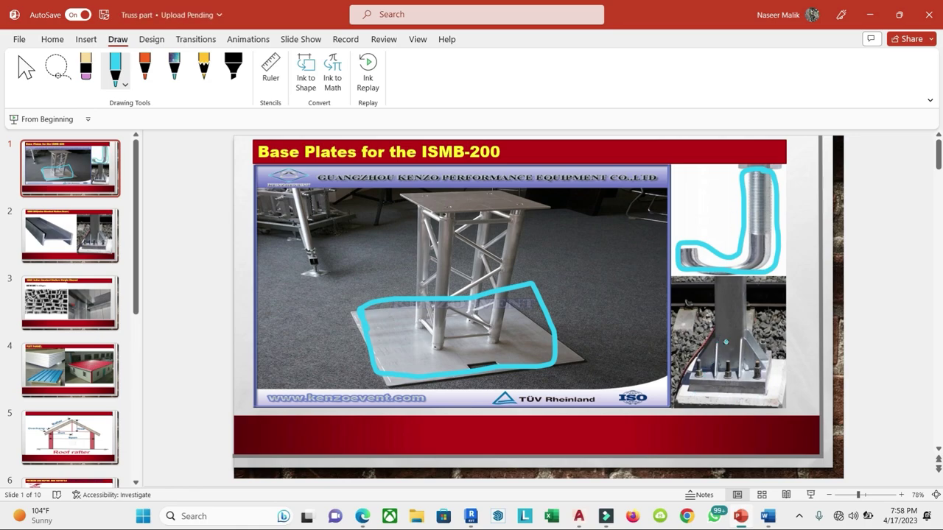
Step: Mark the base plate, bolts and stiffener in the lower photo
mouse_move(749, 327)
mouse_down()
mouse_move(770, 356)
mouse_move(739, 380)
mouse_up()
drag(714, 342, 713, 376)
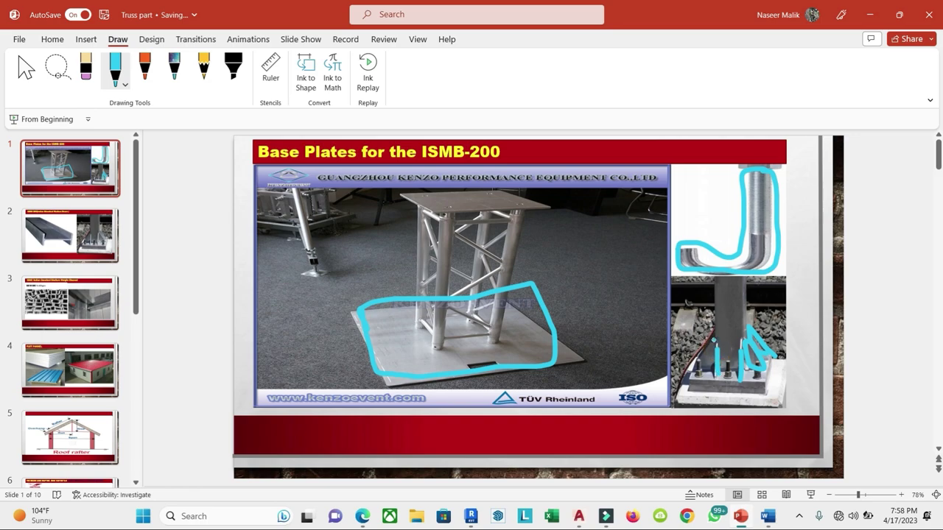
drag(778, 289, 753, 332)
drag(749, 306, 750, 333)
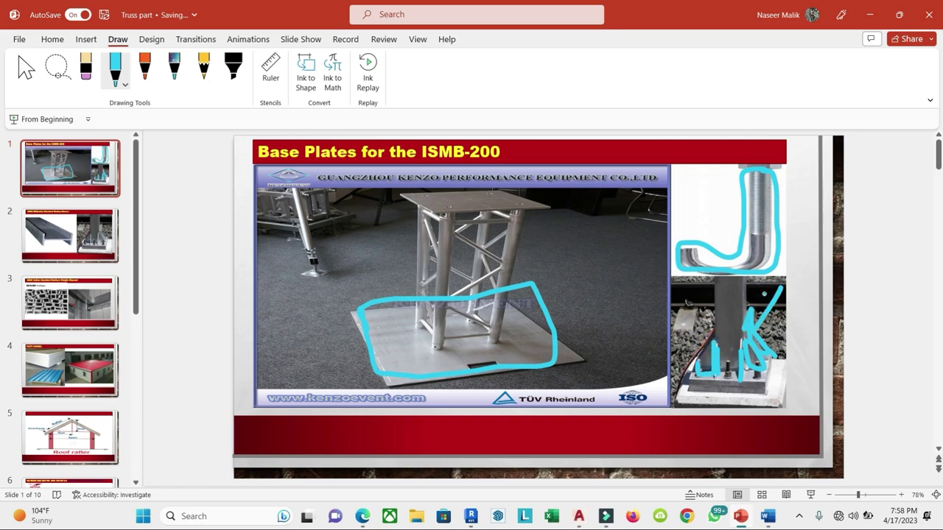
Step: Handwrite a note with 150 beside the photo and advance to the ISBM-200 slide
drag(791, 281, 793, 303)
drag(804, 291, 808, 303)
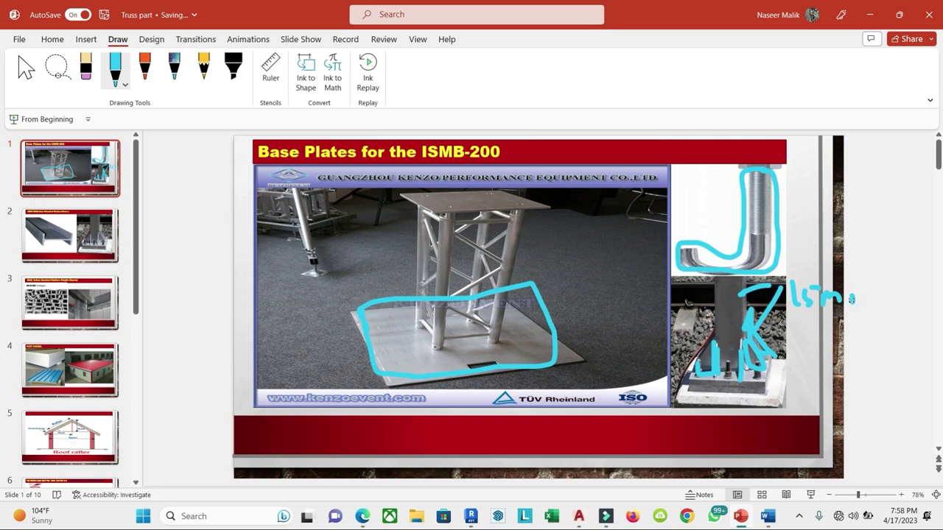
drag(850, 296, 856, 313)
drag(891, 305, 903, 313)
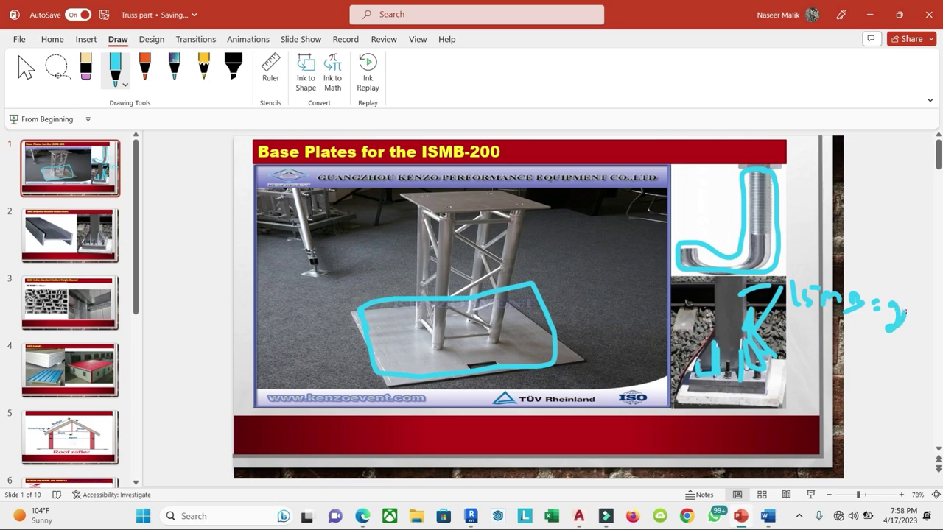
mouse_move(868, 366)
mouse_down()
mouse_move(870, 388)
mouse_move(911, 370)
mouse_up()
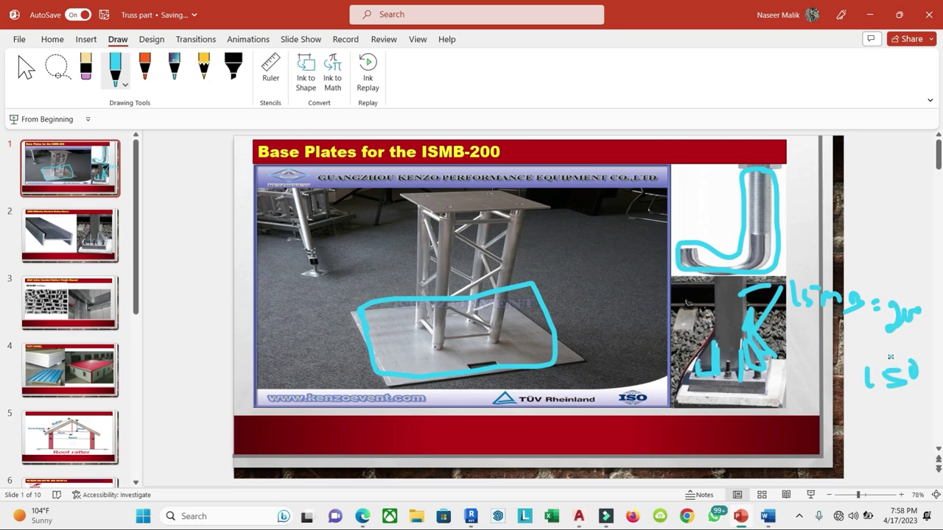
key(Down)
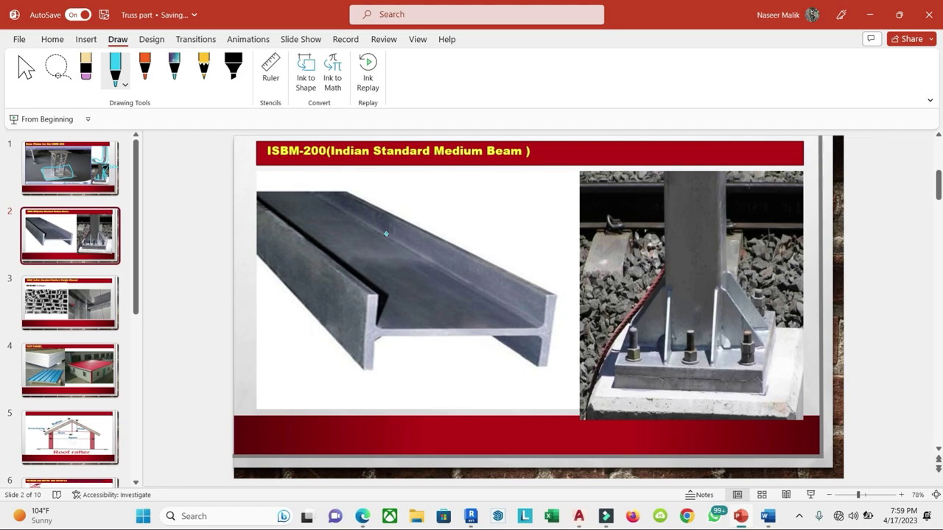
Step: Ink the ISBM-200 slide: underline 200, write 150, mark the lower flange, note 16 on the base plate
drag(308, 159, 333, 153)
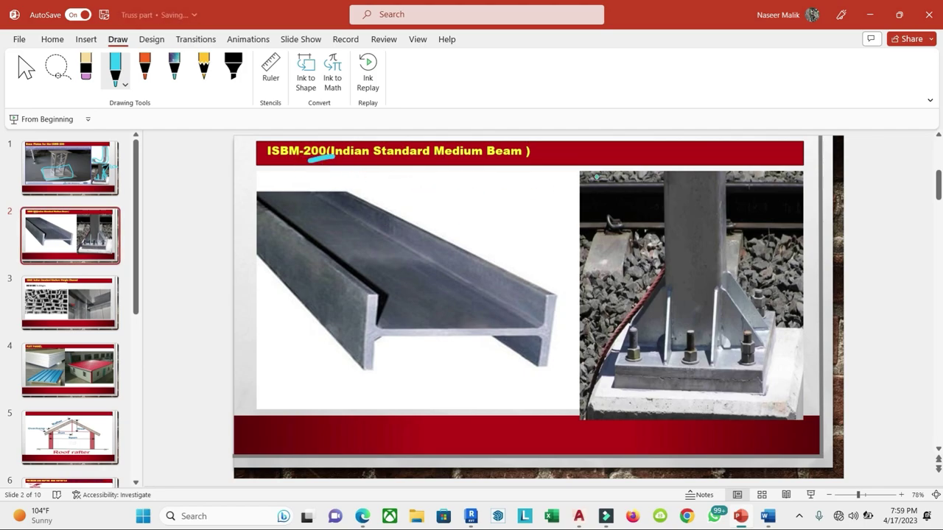
mouse_move(582, 166)
mouse_down()
mouse_move(579, 147)
mouse_move(594, 166)
mouse_move(628, 144)
mouse_up()
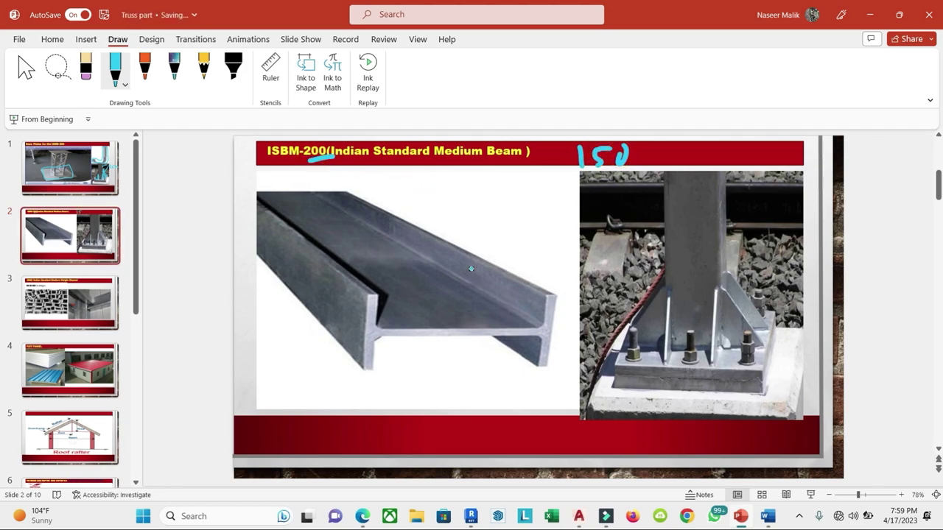
drag(367, 330, 517, 330)
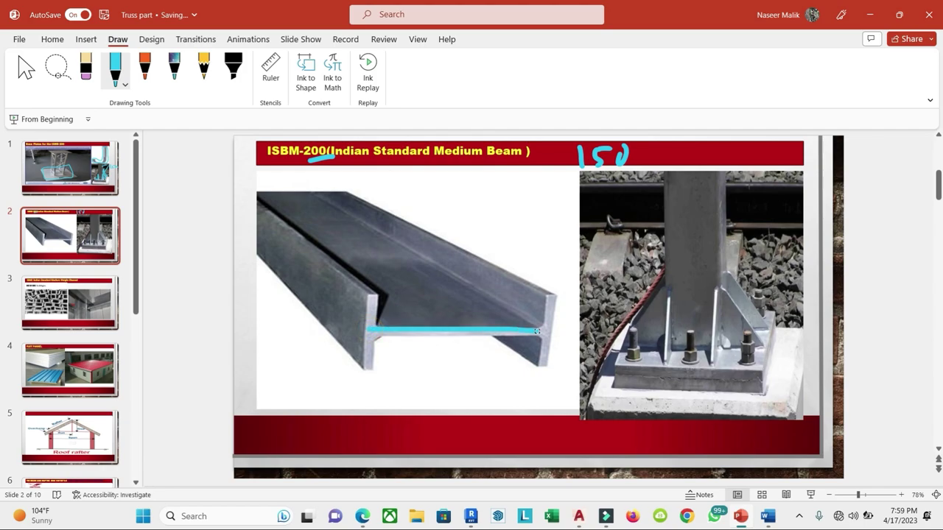
drag(669, 314, 665, 361)
drag(689, 330, 691, 348)
drag(654, 373, 739, 374)
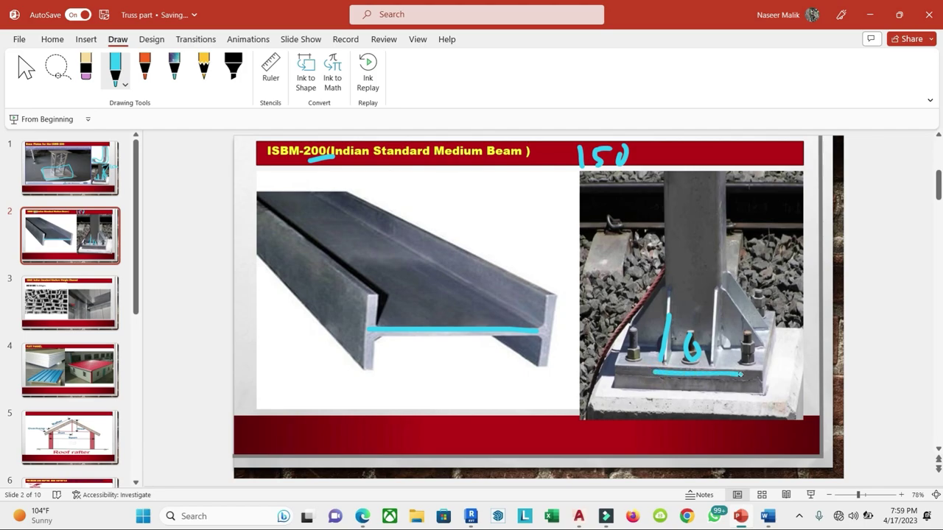
Step: Outline three channels in the ISMC channel slide's stack photo
click(58, 301)
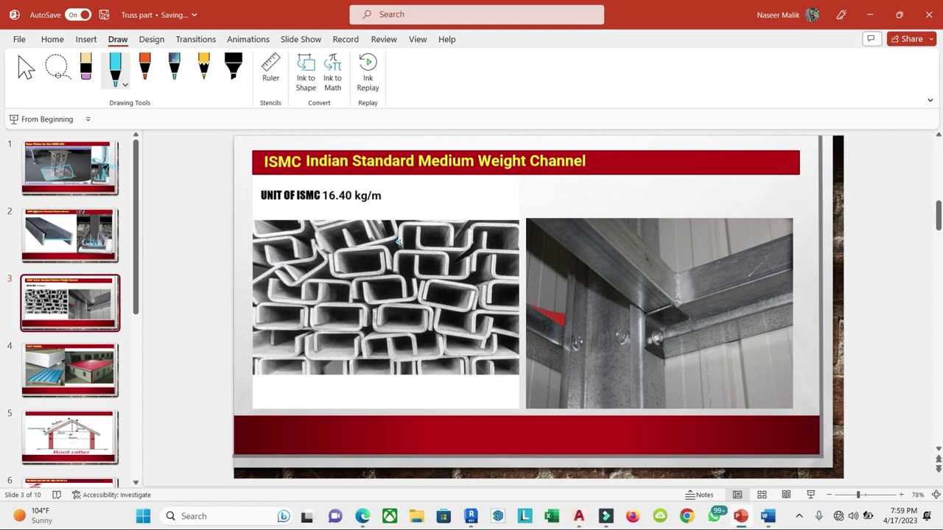
mouse_move(397, 241)
mouse_down()
mouse_move(402, 227)
mouse_move(435, 223)
mouse_up()
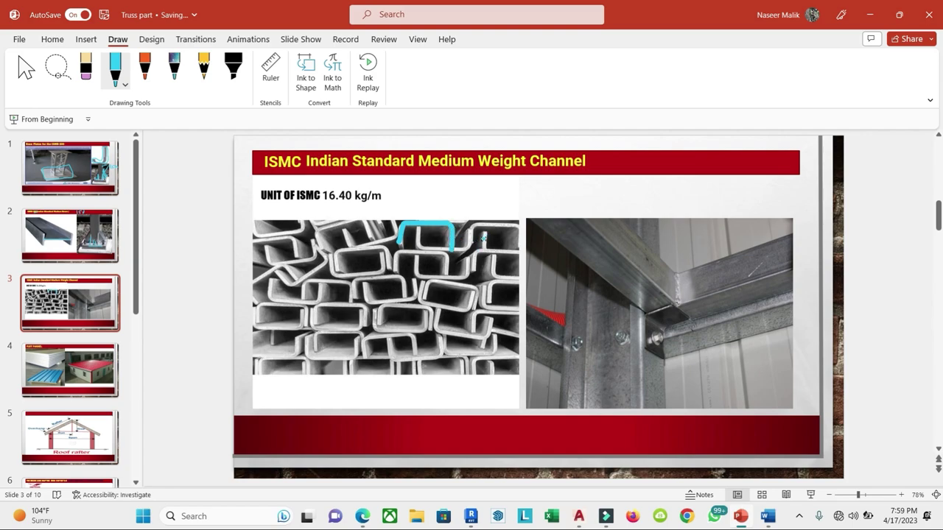
mouse_move(469, 267)
mouse_down()
mouse_move(473, 253)
mouse_move(518, 252)
mouse_up()
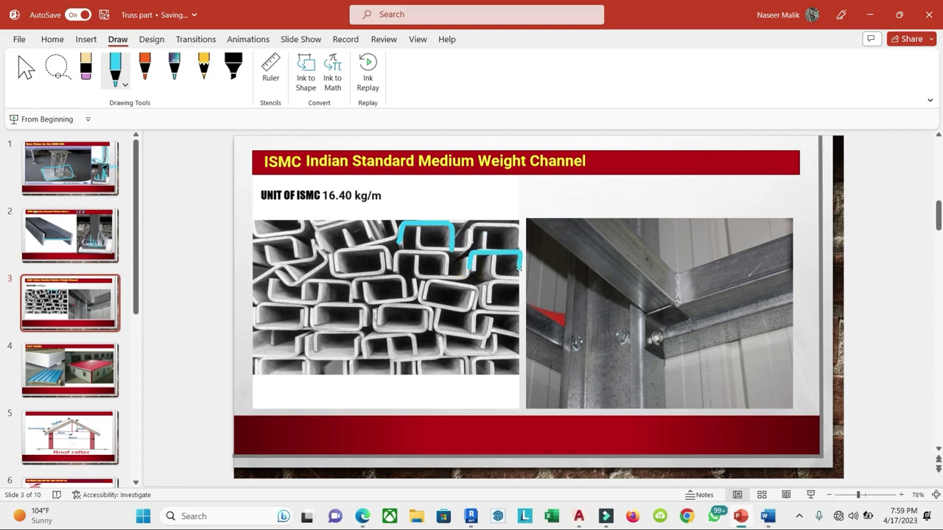
mouse_move(421, 281)
mouse_down()
mouse_move(423, 298)
mouse_move(452, 302)
mouse_up()
Step: Underline the WALL PLATE ISMC 150, ISMB 200 and STRUTS RHS 80*40*2.6 labels on the truss drawing
click(360, 518)
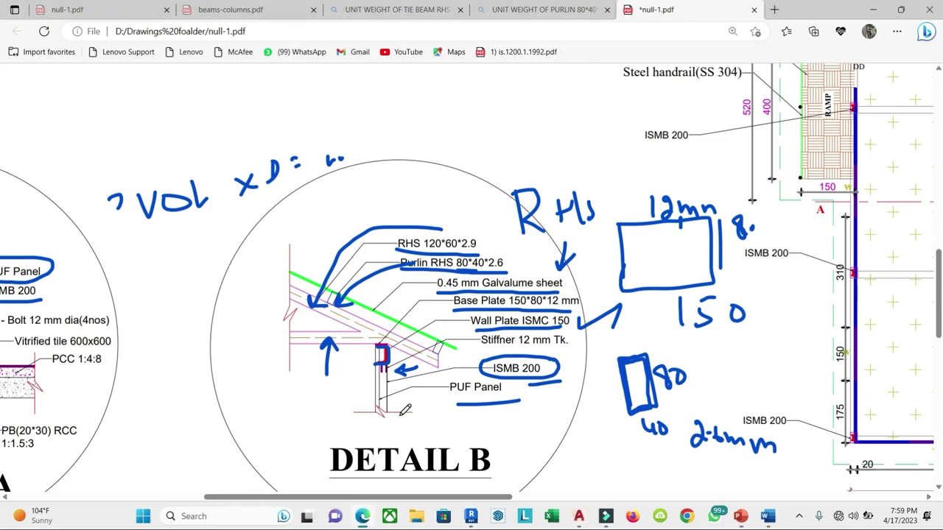
drag(422, 498, 717, 498)
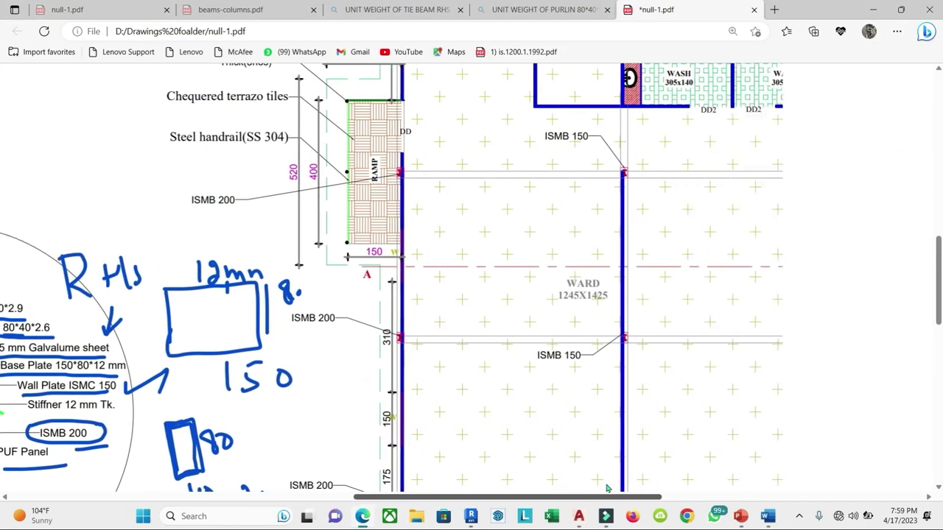
scroll(597, 340, up, 4)
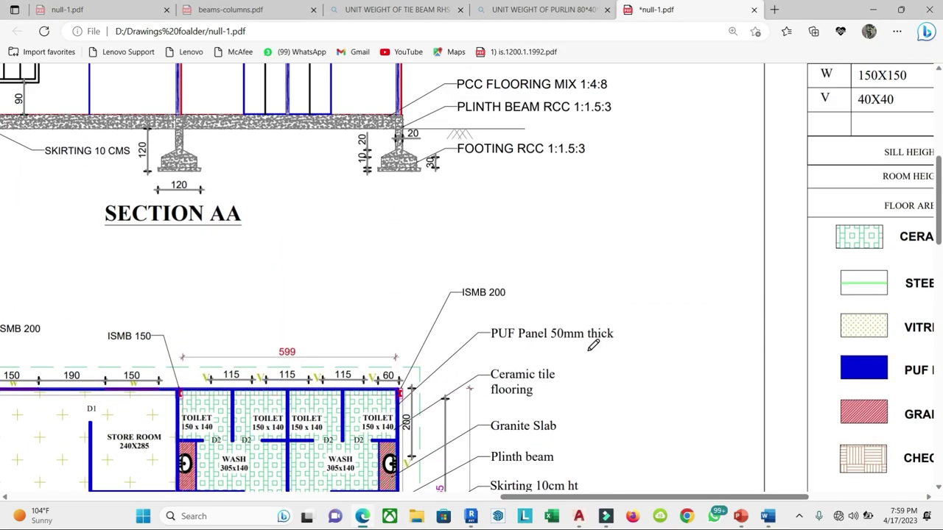
scroll(495, 420, up, 5)
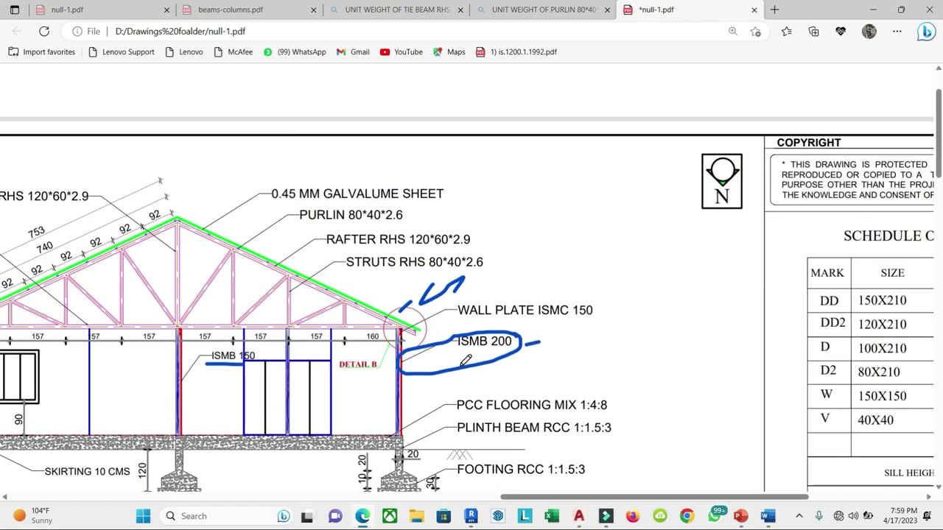
drag(465, 322, 559, 322)
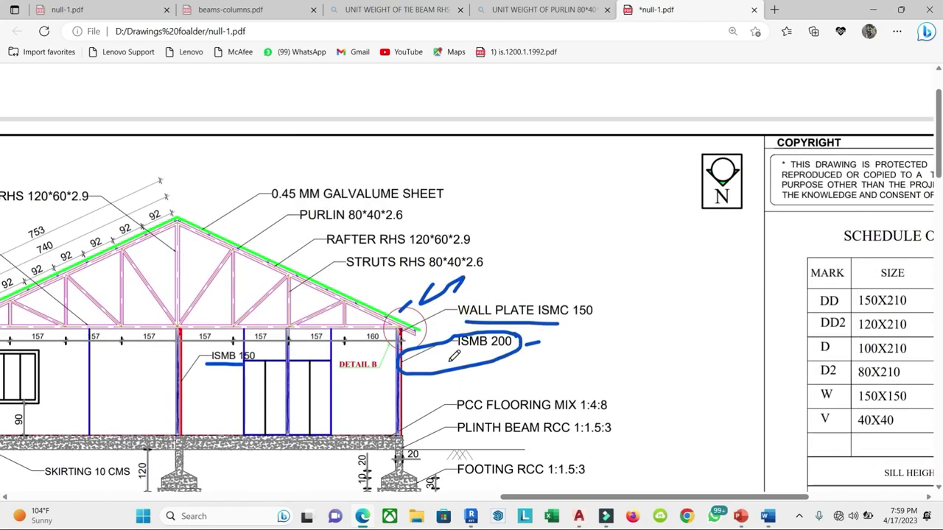
drag(448, 360, 511, 351)
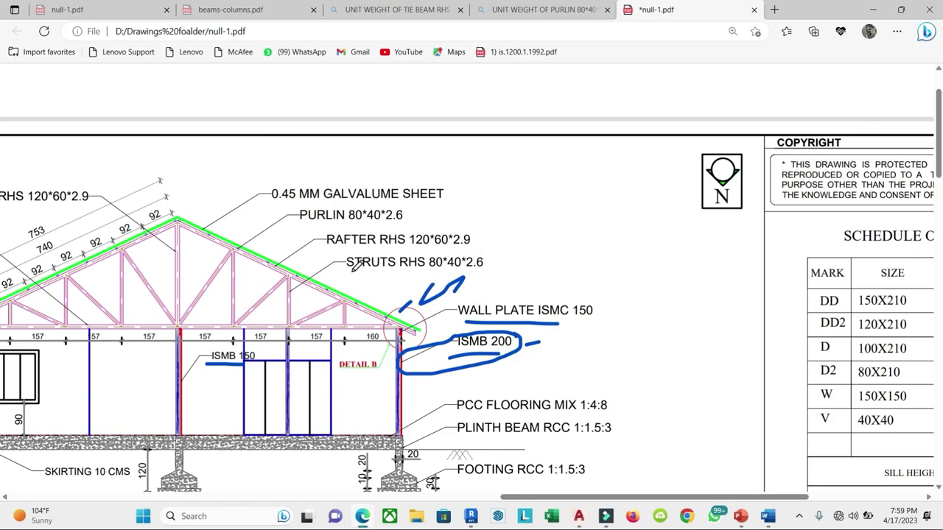
drag(352, 271, 445, 270)
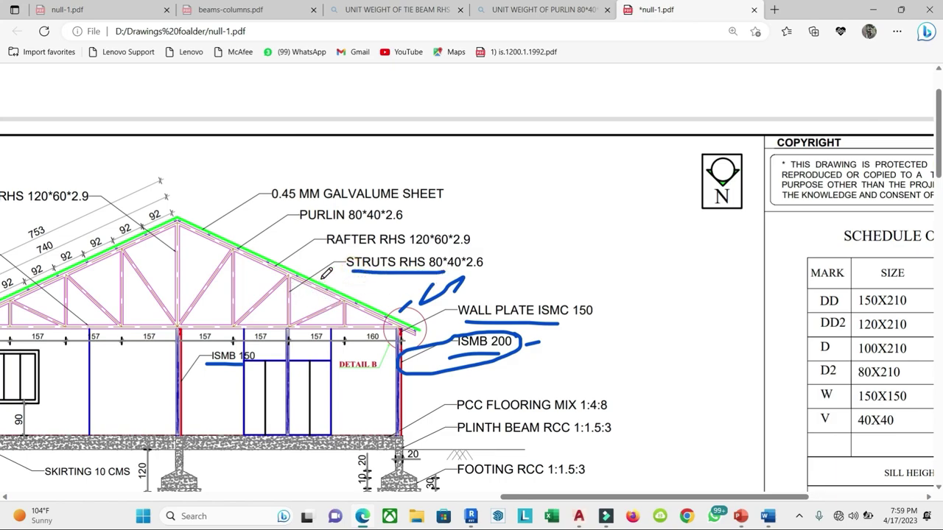
Step: Draw blue arrows at the truss struts and small circles on the apex and rafter members
mouse_move(331, 263)
mouse_down()
mouse_move(286, 296)
mouse_move(310, 293)
mouse_up()
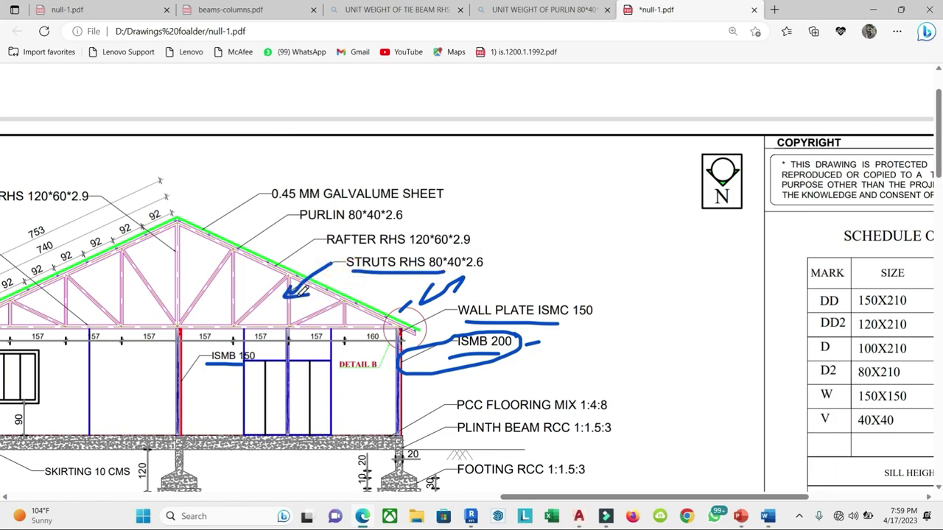
drag(251, 287, 267, 300)
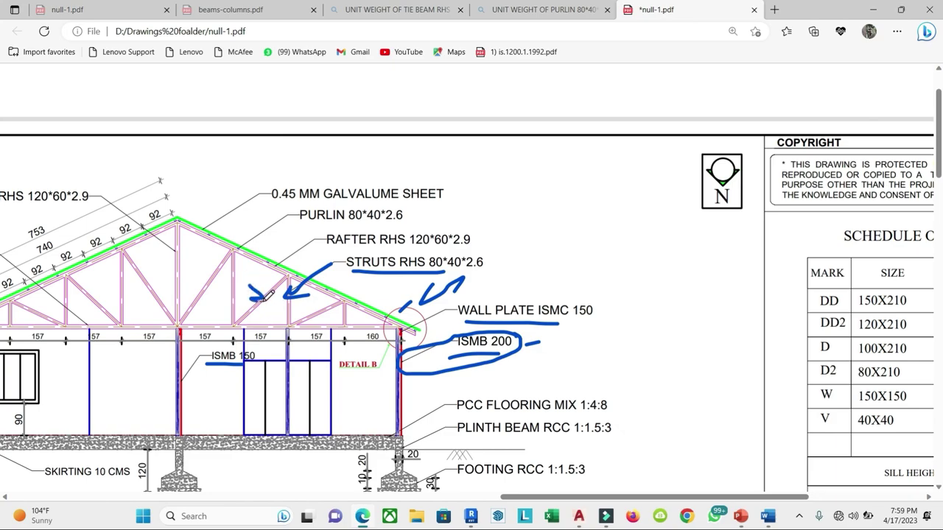
mouse_move(205, 258)
mouse_down()
mouse_move(172, 284)
mouse_move(200, 279)
mouse_up()
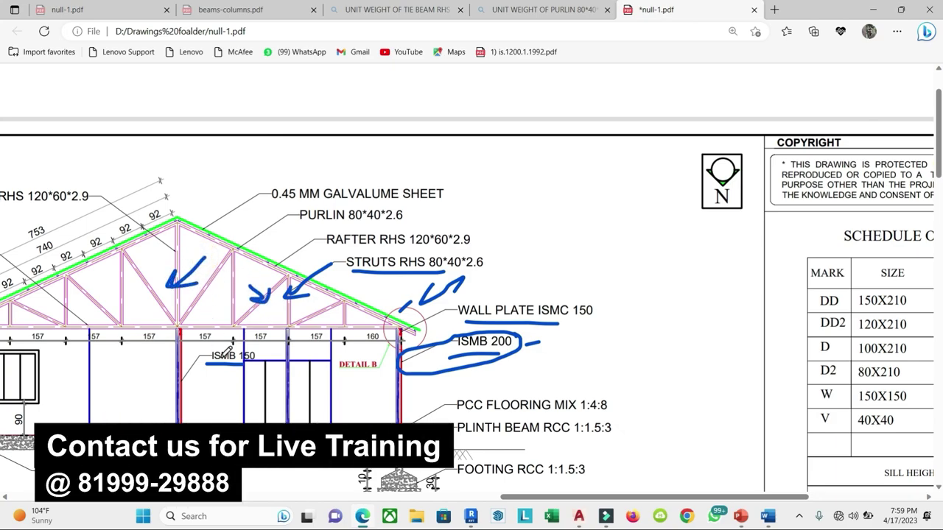
drag(547, 497, 482, 497)
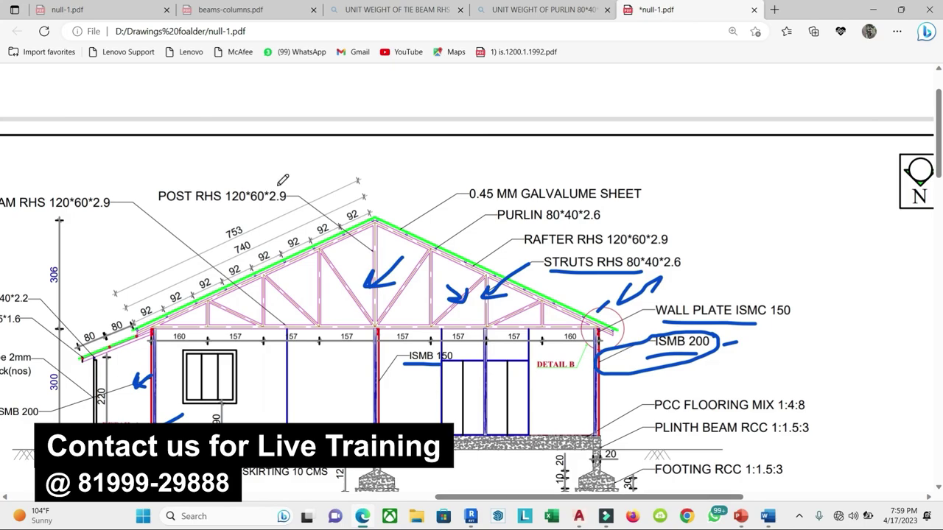
drag(349, 273, 344, 286)
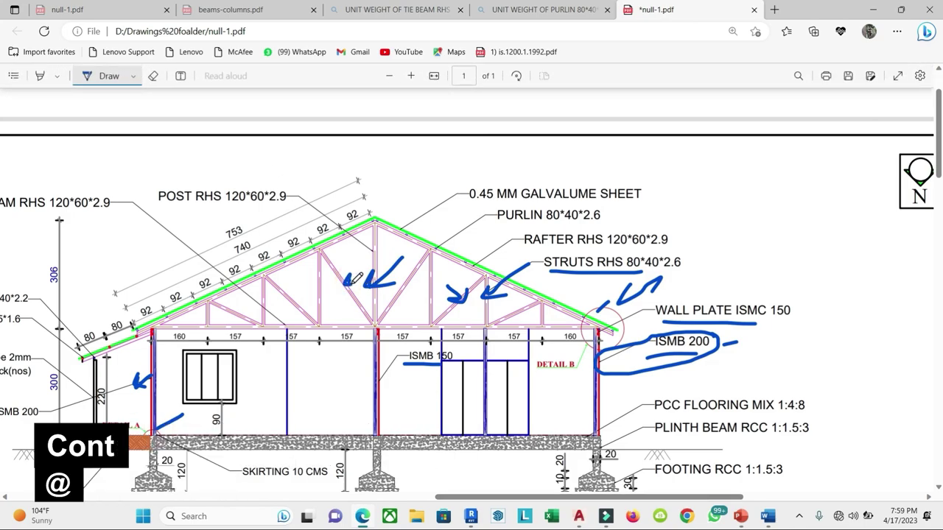
drag(375, 243, 373, 245)
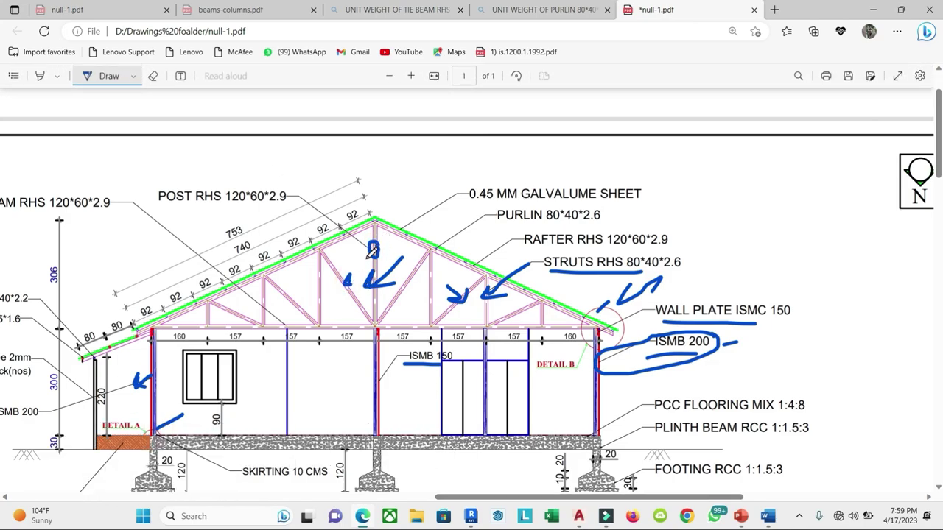
drag(294, 281, 322, 294)
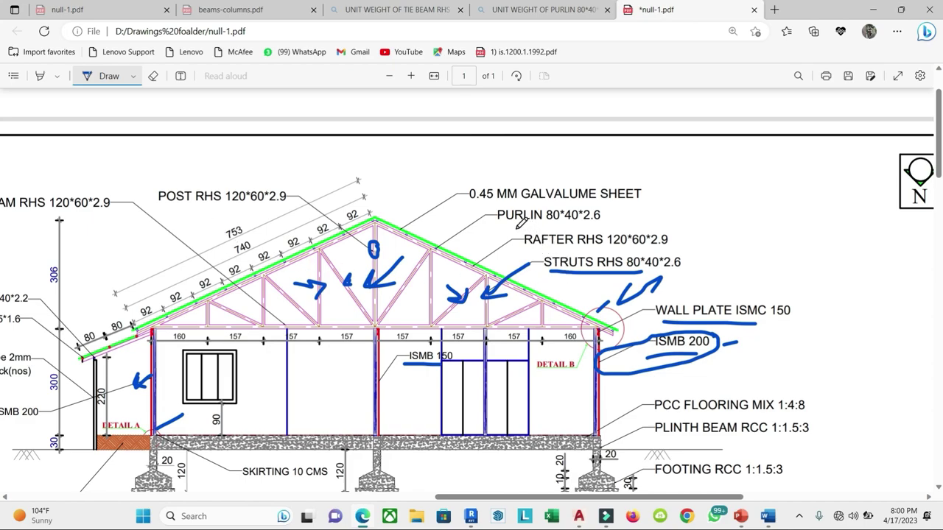
mouse_move(469, 249)
mouse_down()
mouse_move(440, 249)
mouse_move(406, 228)
mouse_up()
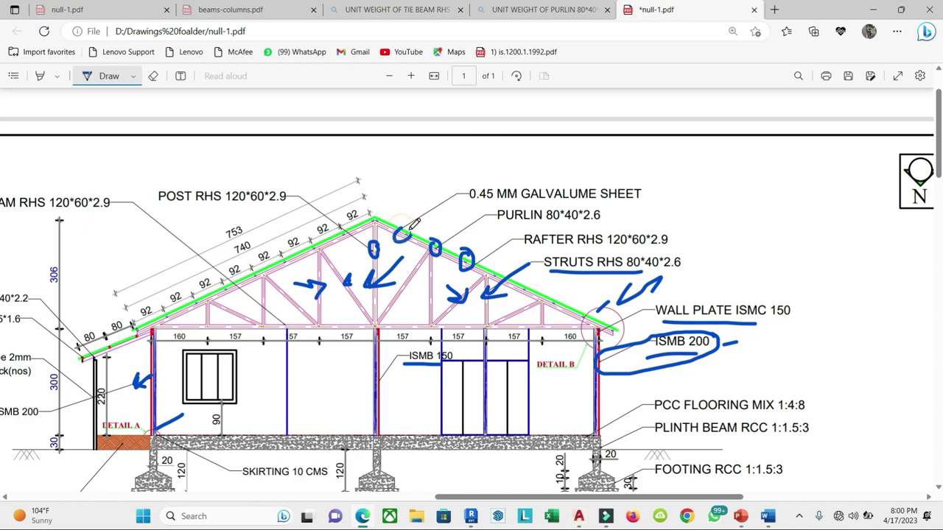
Step: On slide 9, trace the four purlins across the roof picture in cyan
click(740, 516)
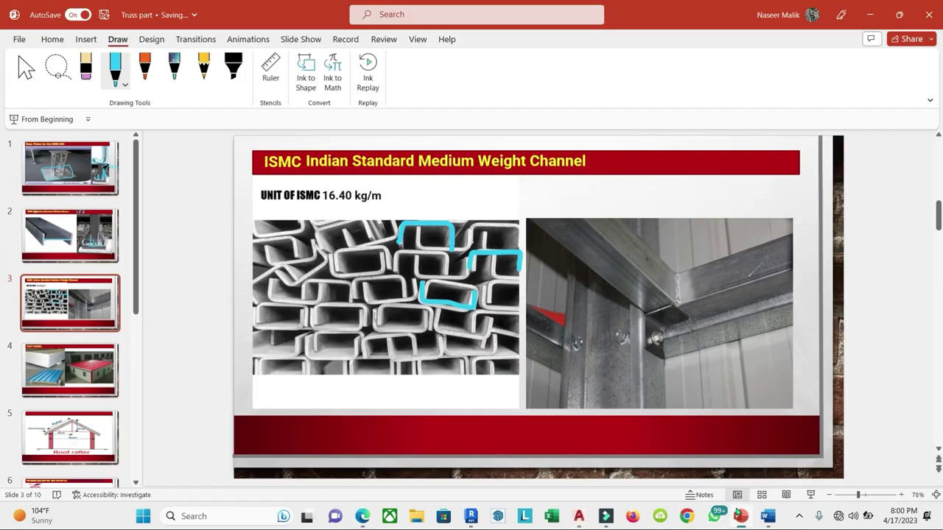
scroll(77, 435, down, 3)
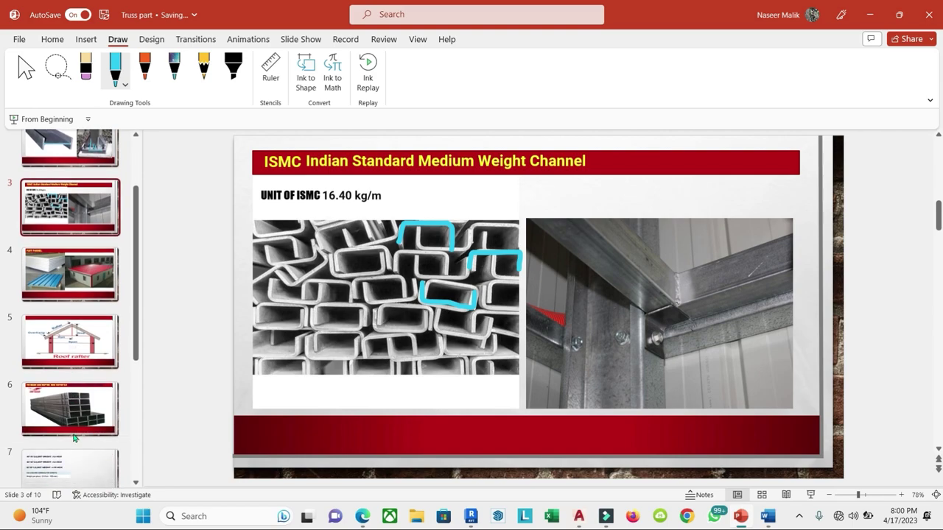
click(74, 467)
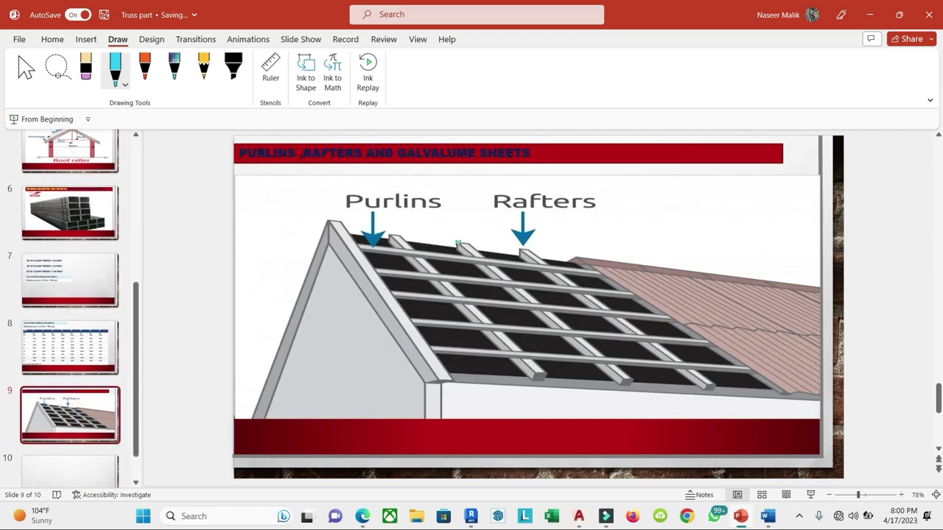
drag(363, 252, 587, 264)
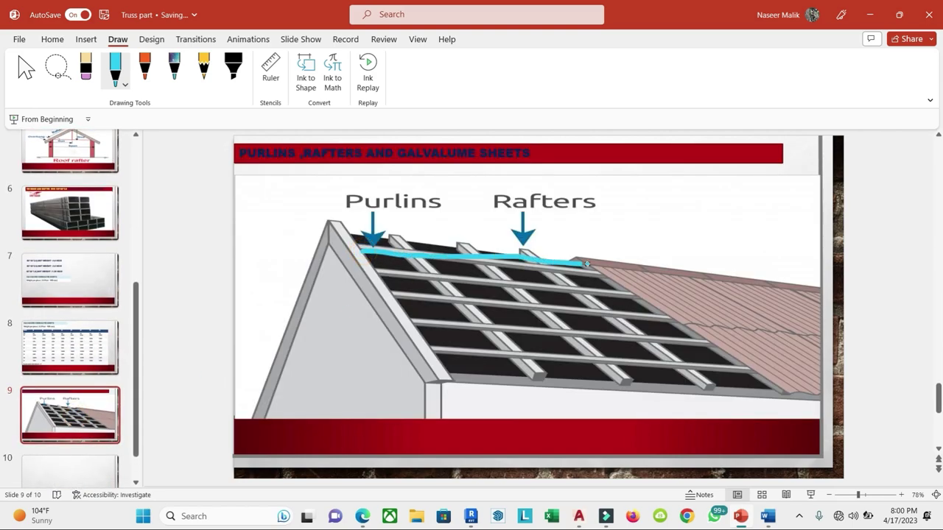
drag(386, 277, 611, 274)
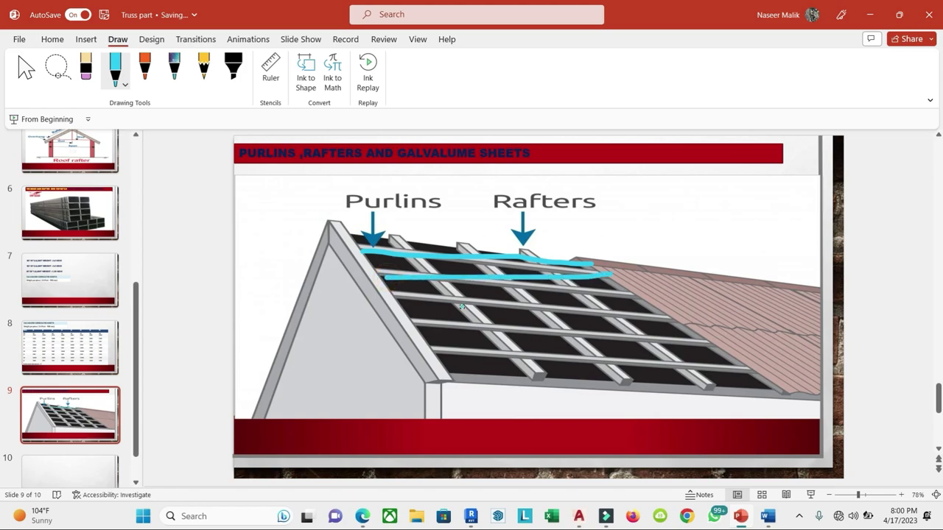
drag(384, 299, 656, 294)
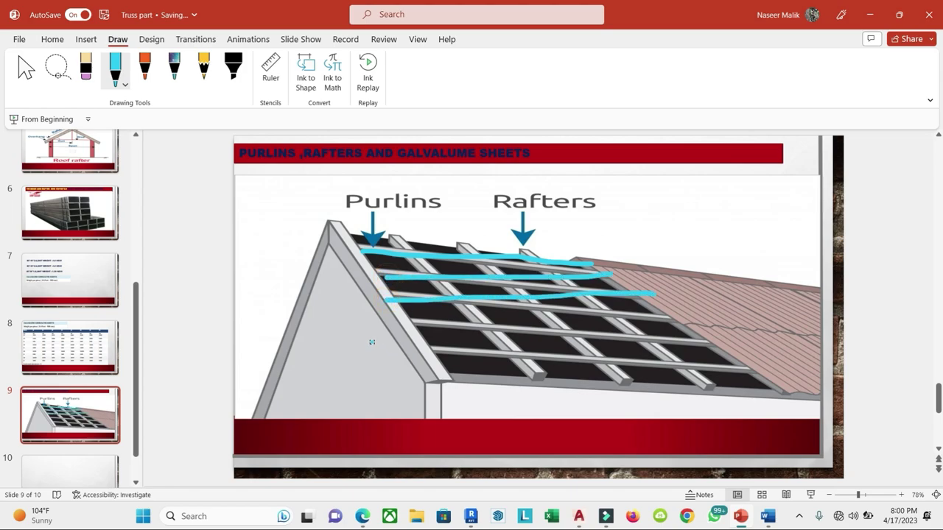
drag(428, 321, 589, 325)
Step: Trace four rafters diagonally down the roof slope, including the left roof edge
drag(394, 226, 491, 391)
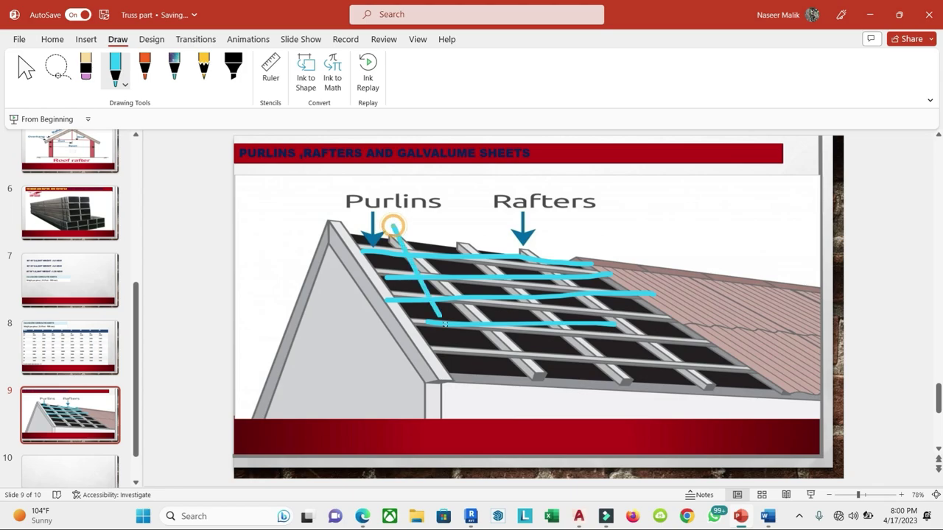
drag(454, 231, 553, 363)
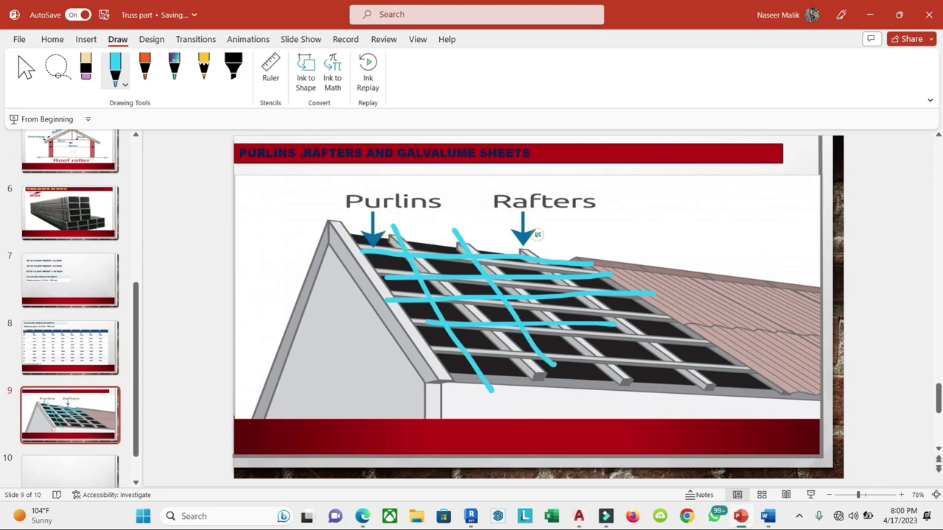
drag(537, 235, 648, 358)
drag(341, 236, 414, 383)
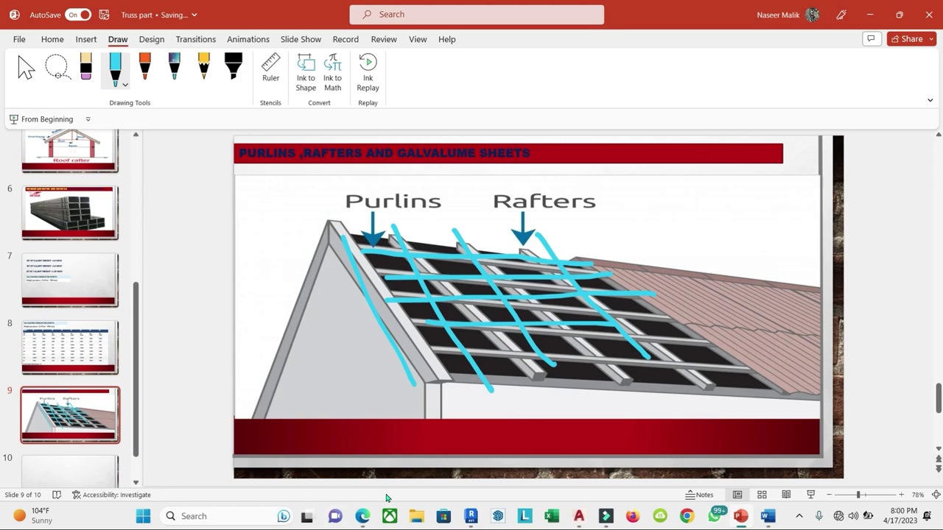
Step: Underline the PURLIN 80*40*2.6, RAFTER, STRUTS, POST and TIE BEAM RHS 120*60*2.9 labels in blue
click(363, 517)
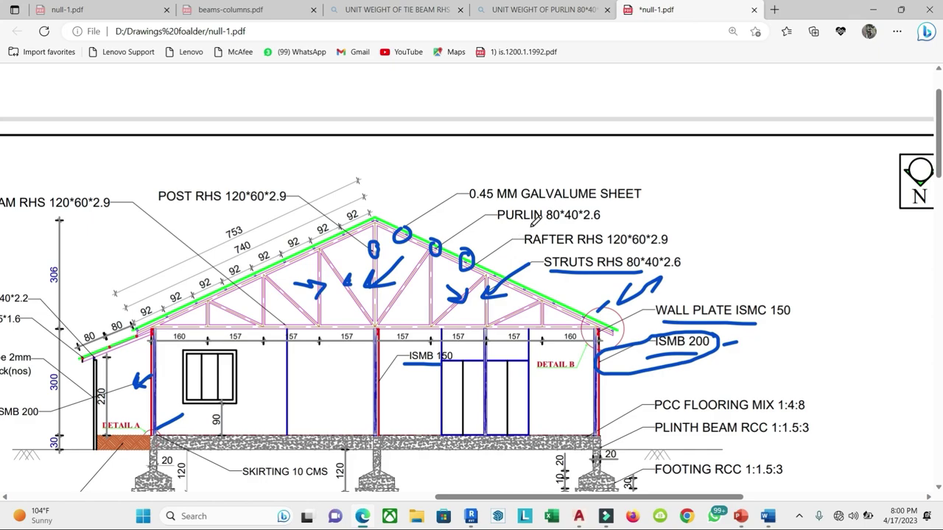
drag(497, 223, 601, 221)
drag(520, 249, 603, 245)
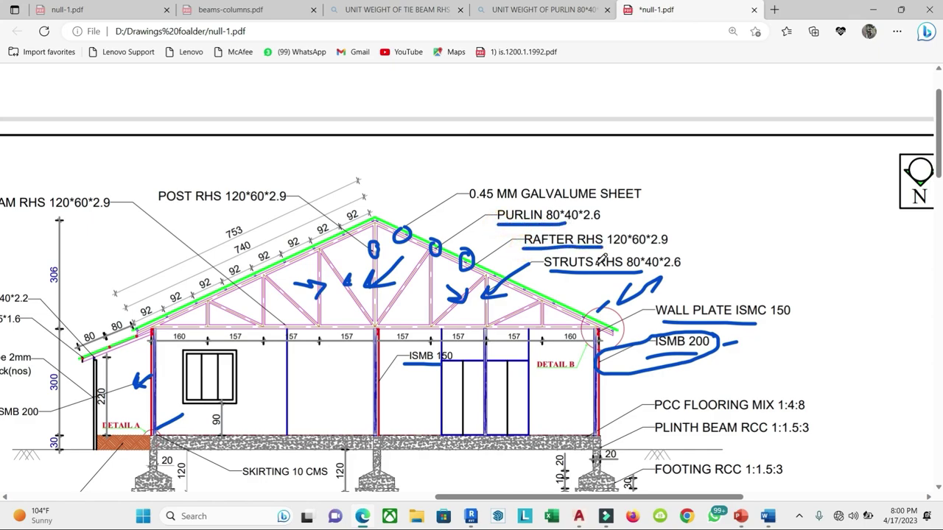
drag(547, 280, 640, 278)
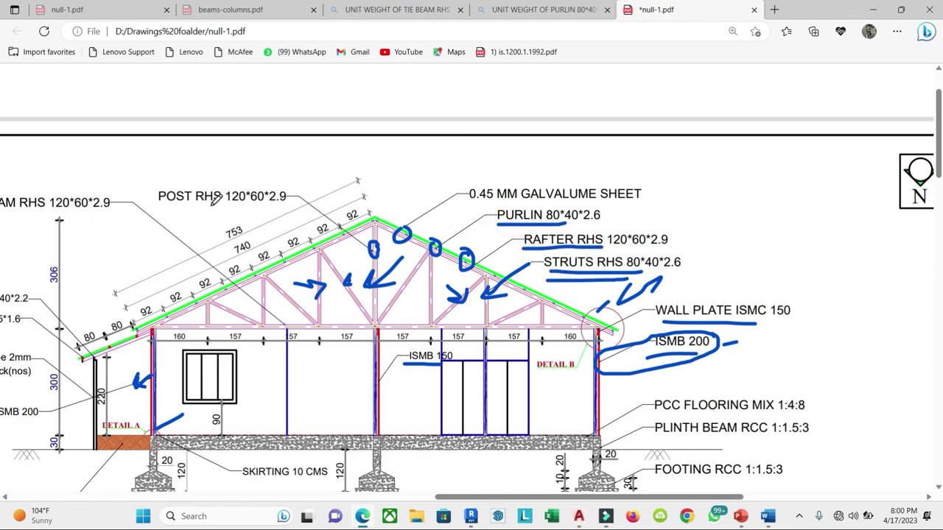
drag(174, 208, 289, 212)
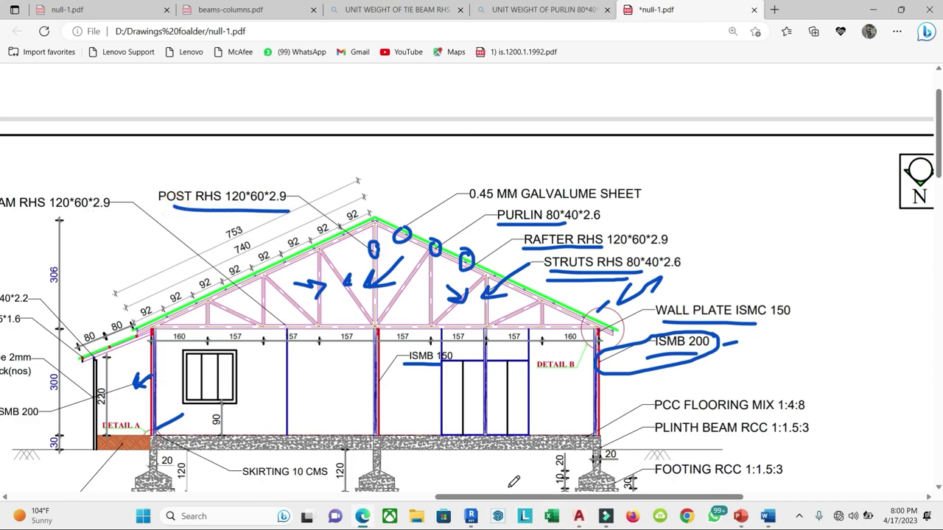
drag(498, 502, 417, 502)
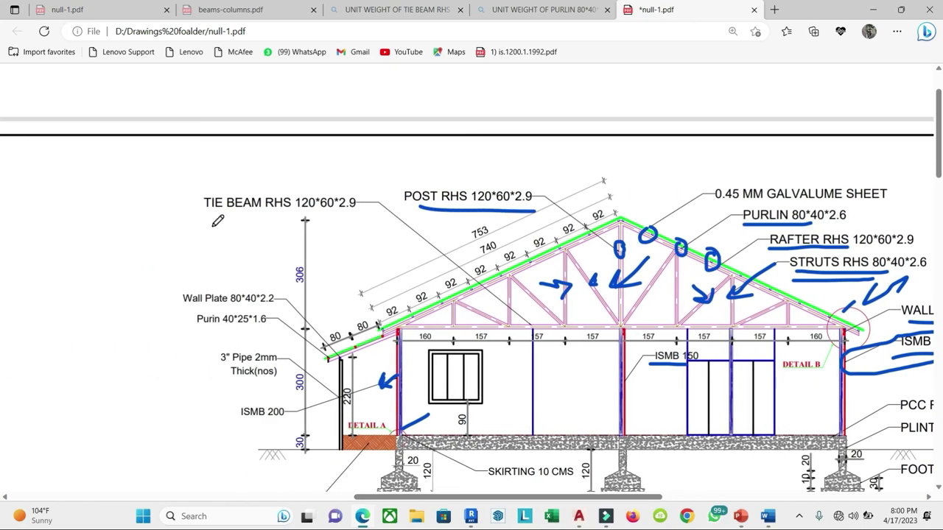
drag(213, 228, 323, 233)
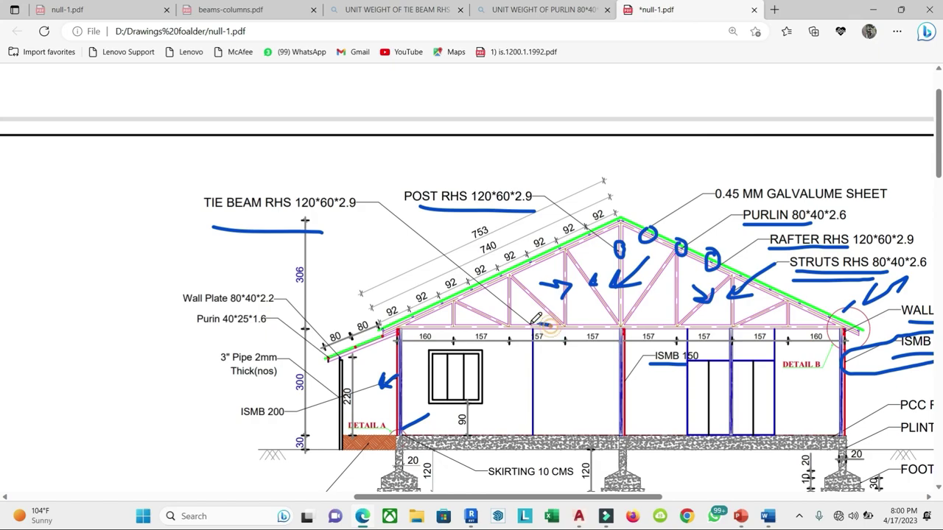
Step: Circle the 157 dimension and Wall Plate 80*40*2.2, trace the tie beam, underline Purin 40*25*1.6
drag(535, 325, 547, 327)
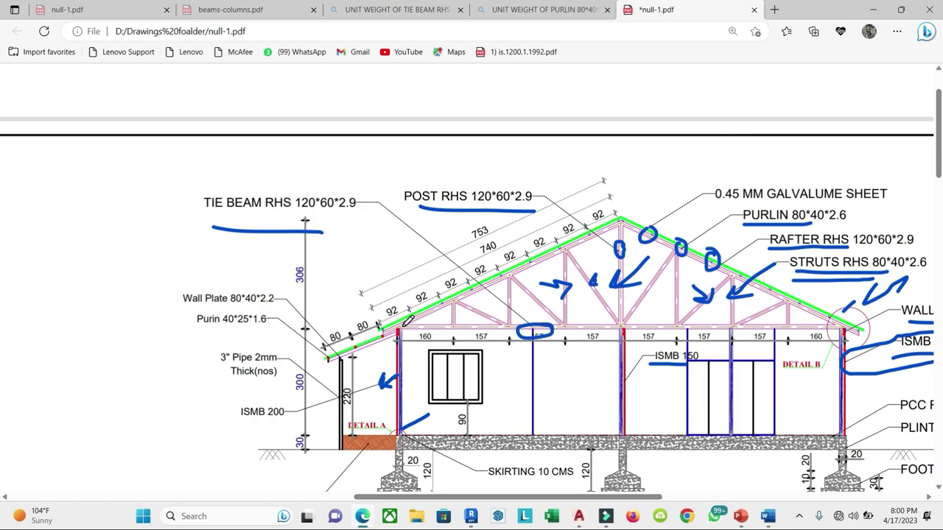
drag(403, 329, 831, 331)
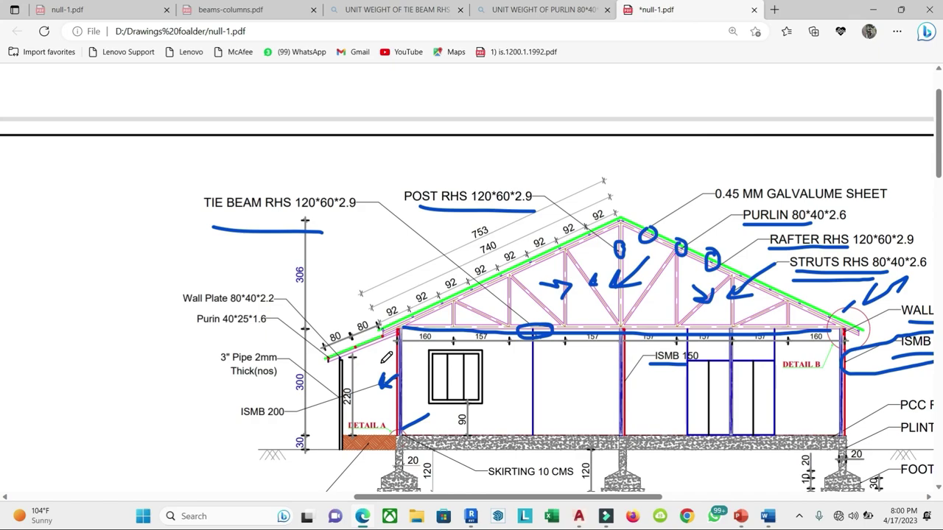
drag(184, 308, 287, 304)
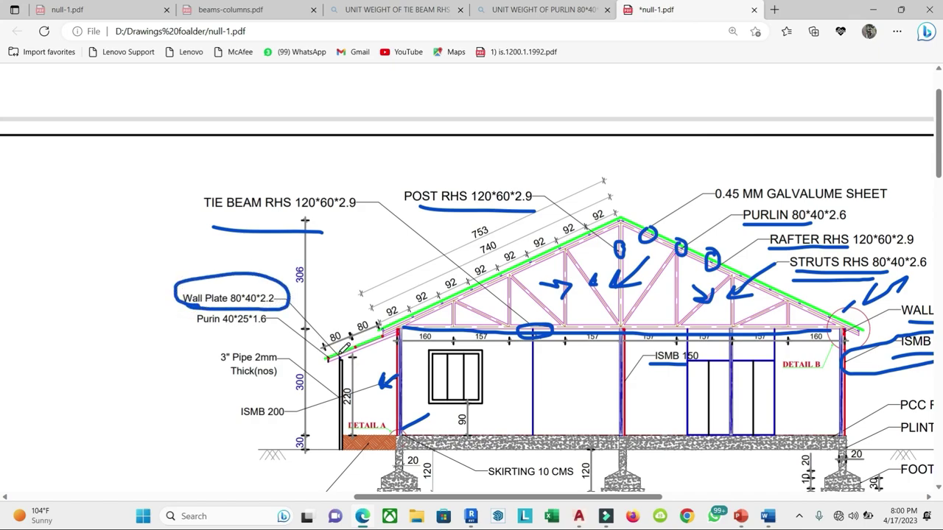
drag(341, 352, 341, 352)
drag(201, 333, 249, 331)
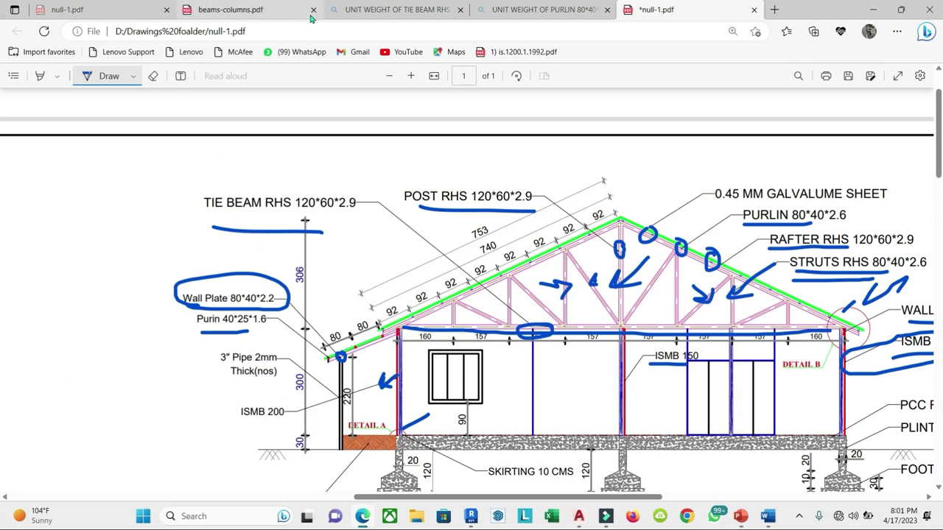
Step: Trace the channel section at the joint in the ISMC slide's right-hand photo in cyan
click(740, 516)
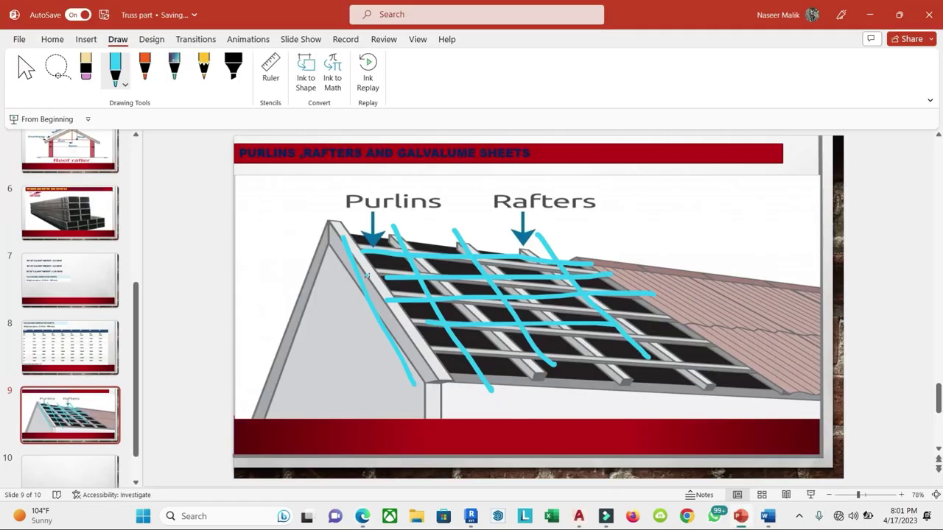
scroll(155, 179, up, 2)
scroll(91, 188, up, 3)
scroll(69, 199, up, 2)
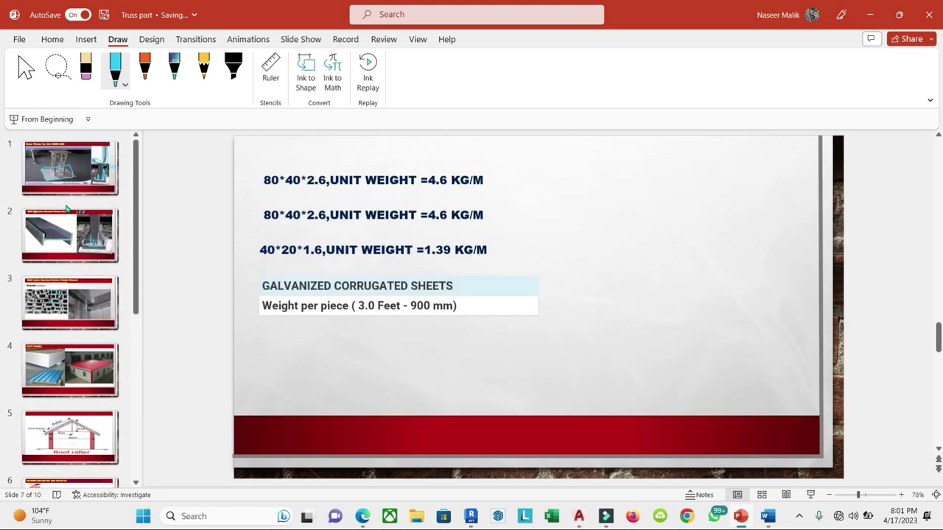
click(70, 182)
click(73, 235)
click(65, 292)
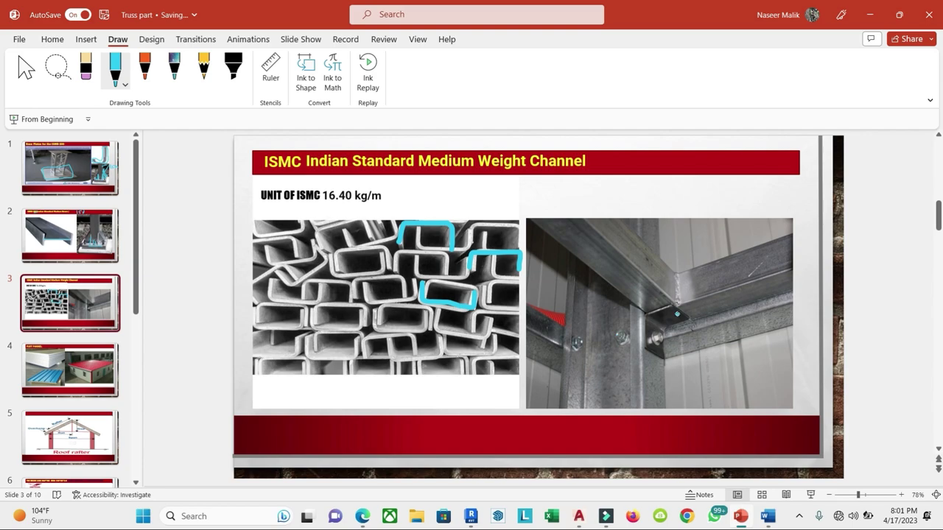
mouse_move(686, 312)
mouse_down()
mouse_move(651, 321)
mouse_move(659, 315)
mouse_up()
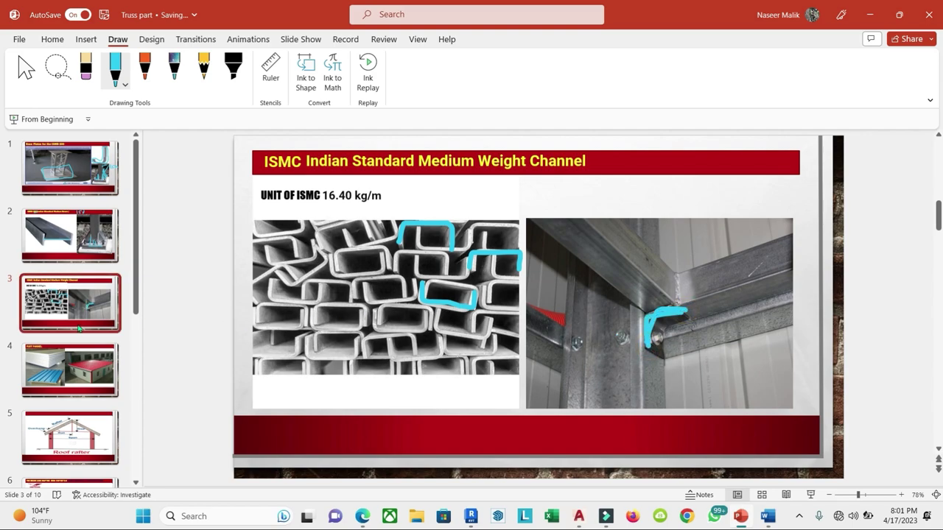
Step: On the PUFF PANNEL slide, draw a double-headed arrow on the roof sheet and loop the left window
click(68, 358)
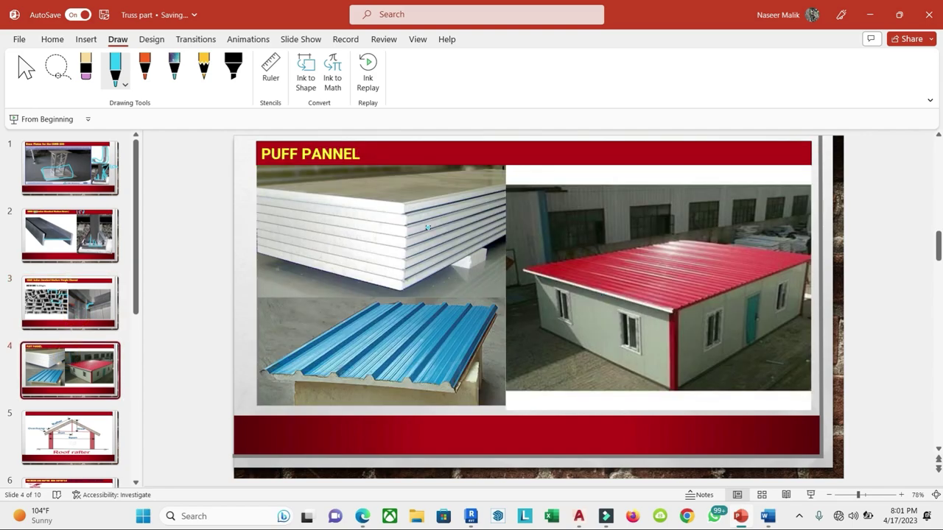
drag(420, 315, 410, 370)
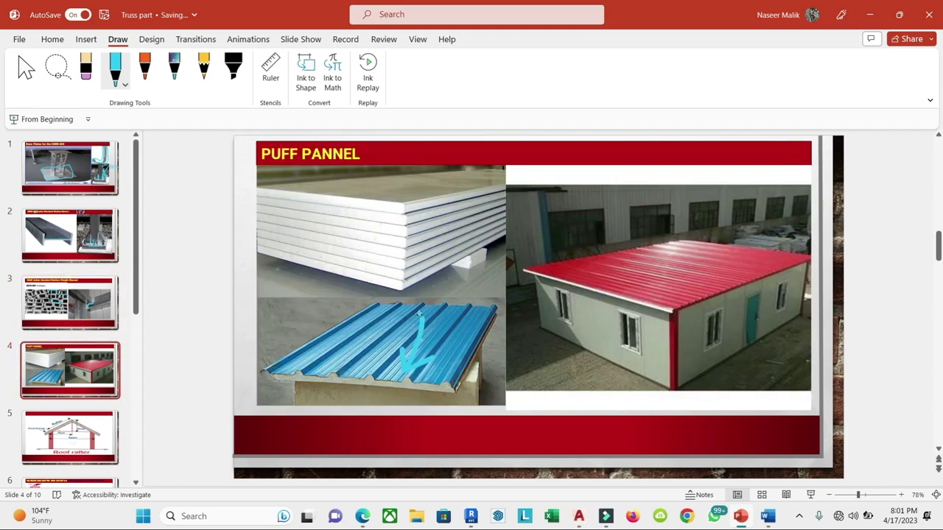
drag(413, 324, 425, 326)
mouse_move(595, 352)
mouse_down()
mouse_move(613, 370)
mouse_move(595, 353)
mouse_up()
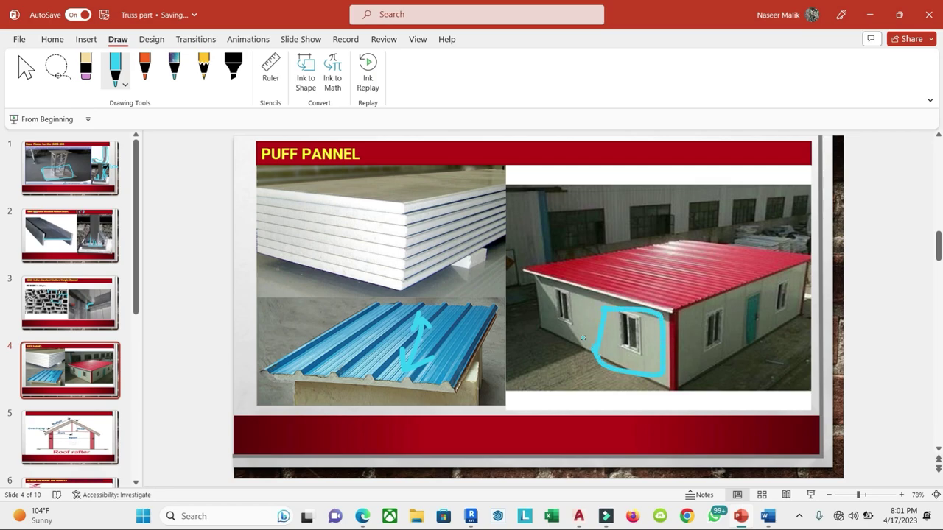
drag(601, 310, 597, 355)
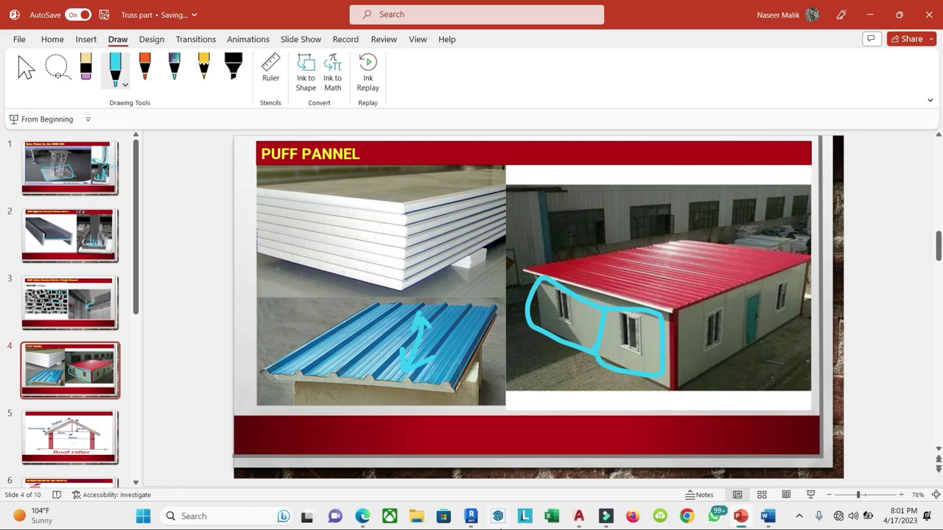
mouse_move(744, 525)
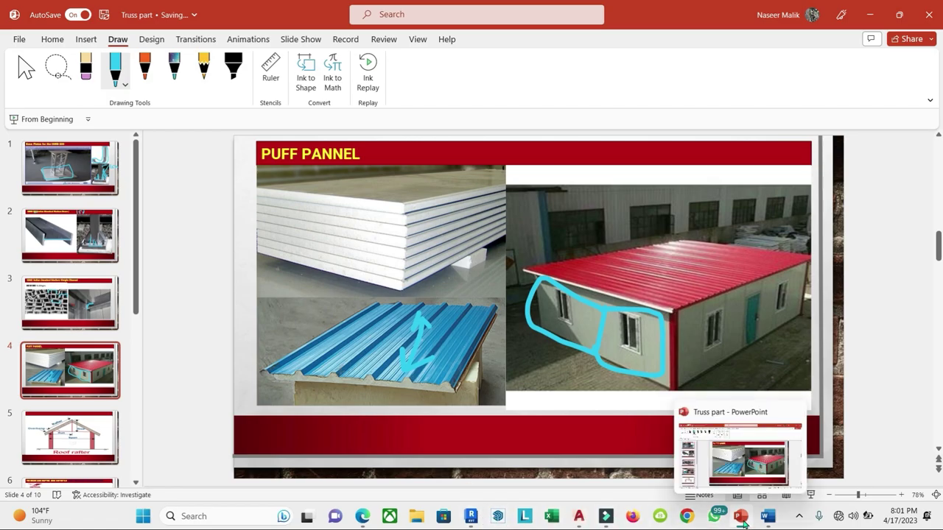
click(363, 516)
Step: Mark the ramp-side wall on the floor plan with a blue arrow
scroll(560, 393, down, 5)
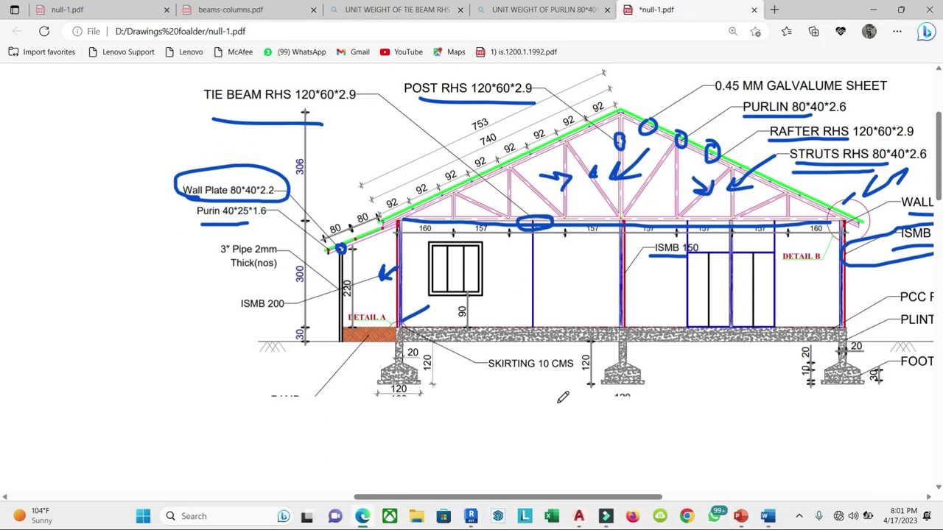
scroll(560, 393, up, 3)
drag(411, 165, 402, 185)
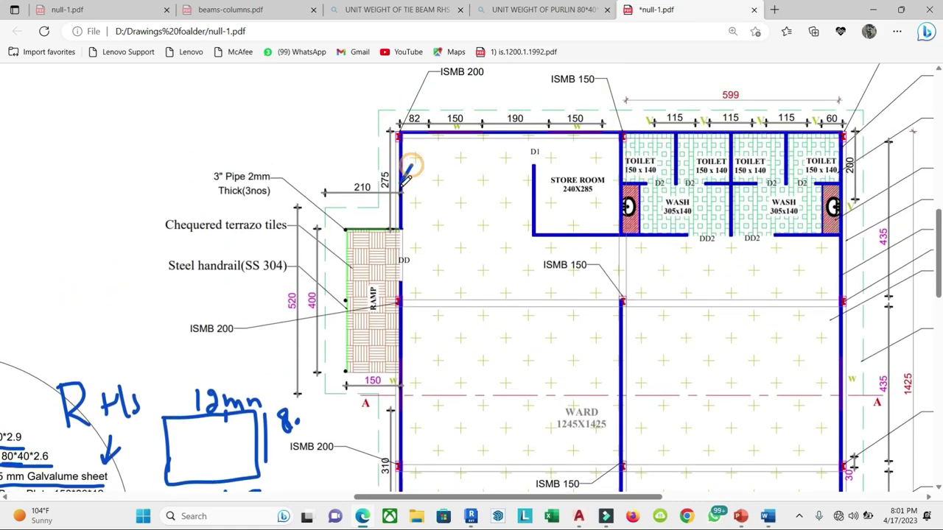
mouse_move(444, 331)
mouse_down()
mouse_move(407, 358)
mouse_move(423, 355)
mouse_up()
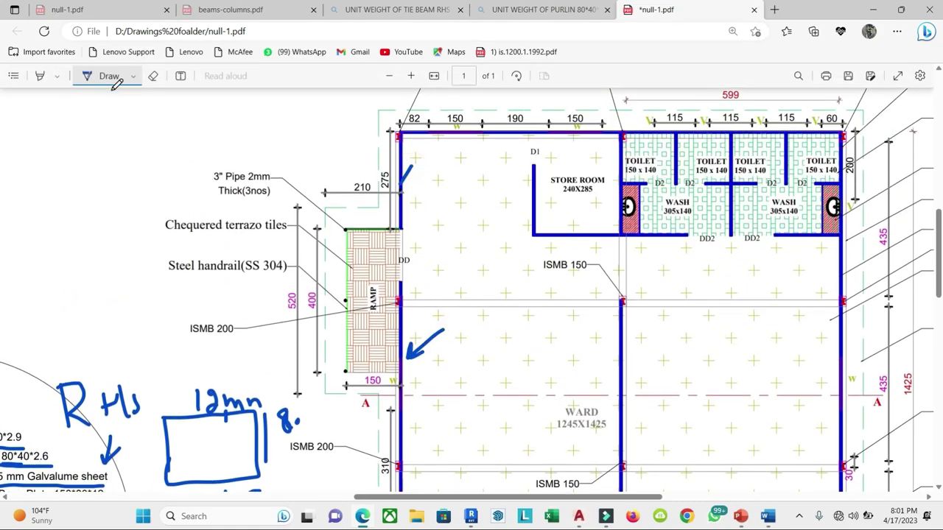
Step: Switch the ink colour to green and draw a green arrow pointing at the ramp
click(132, 77)
click(169, 174)
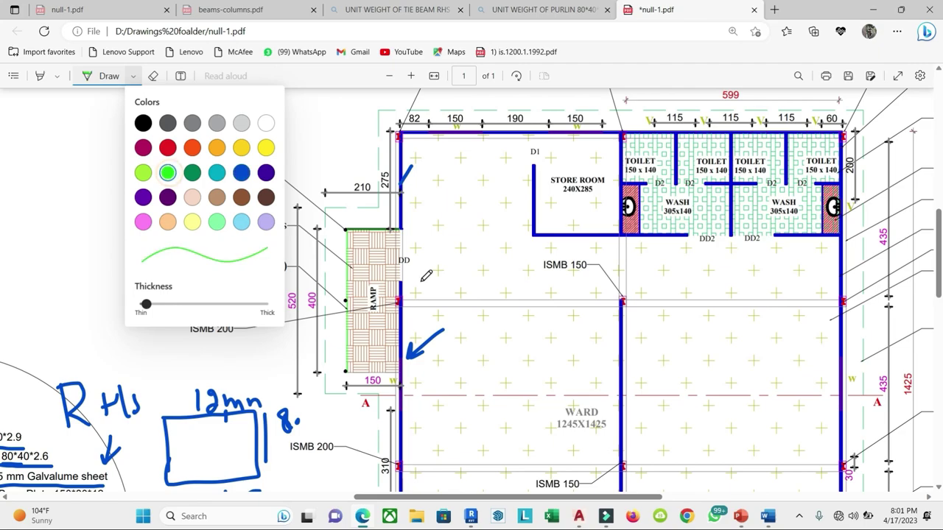
click(514, 286)
mouse_move(462, 239)
mouse_down()
mouse_move(412, 283)
mouse_move(437, 274)
mouse_up()
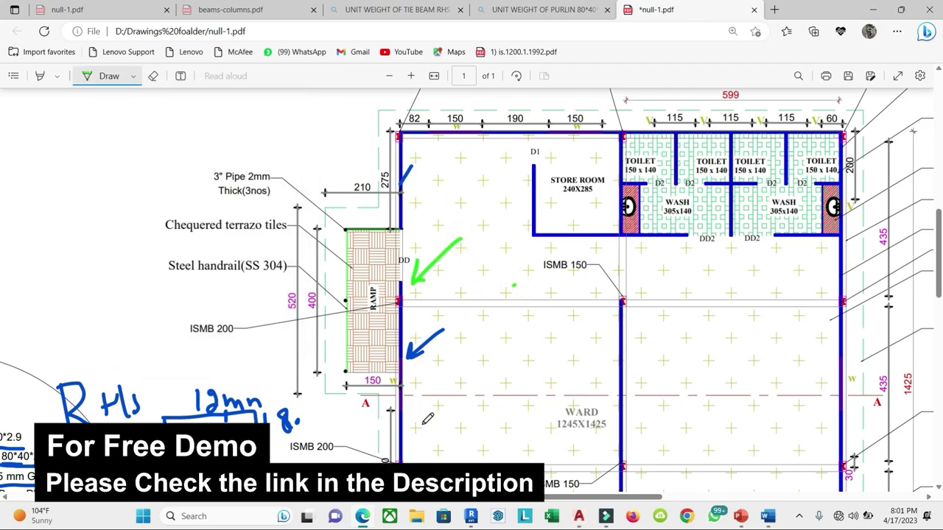
Step: Circle the middle, bottom-left and bottom-right column positions in green
mouse_move(631, 343)
mouse_down()
mouse_move(613, 354)
mouse_move(628, 345)
mouse_up()
scroll(627, 353, down, 2)
drag(858, 313, 847, 318)
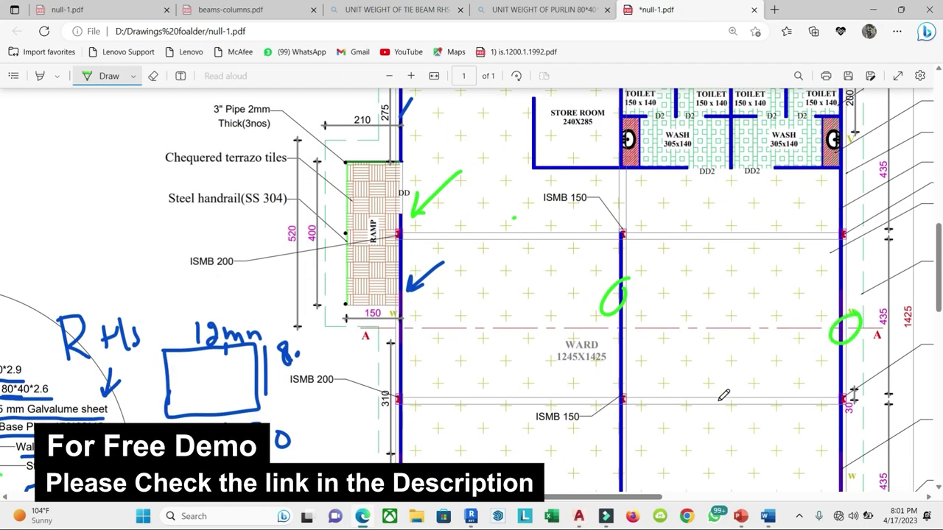
scroll(634, 376, down, 3)
drag(626, 389, 622, 392)
drag(471, 435, 466, 433)
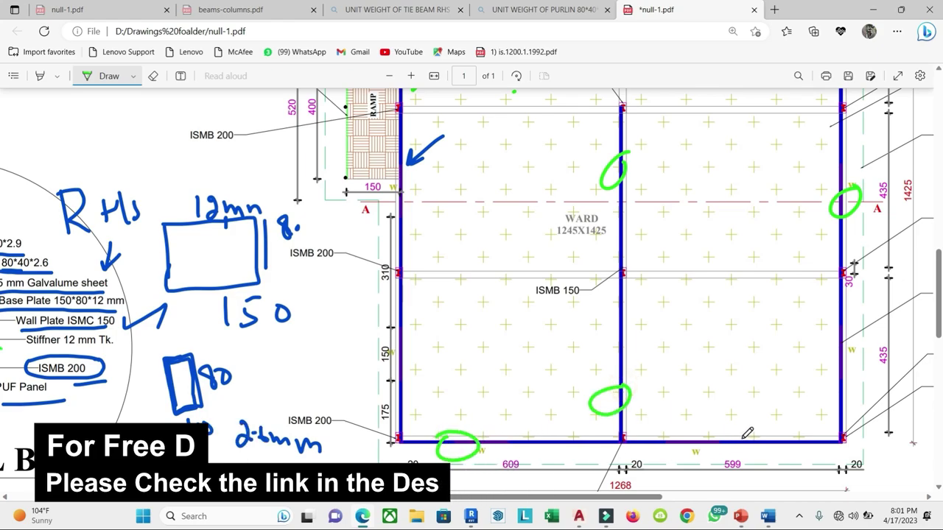
drag(755, 429, 759, 435)
scroll(582, 409, up, 1)
scroll(531, 368, up, 5)
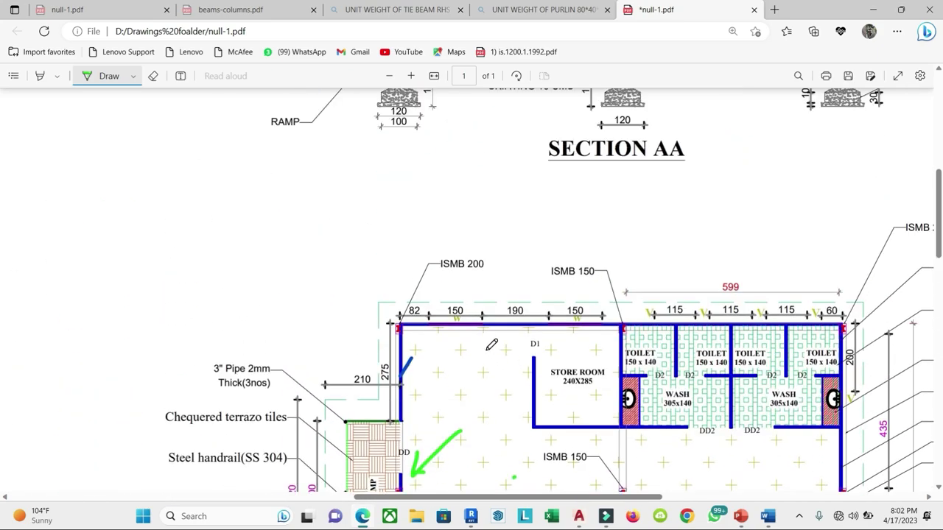
click(362, 516)
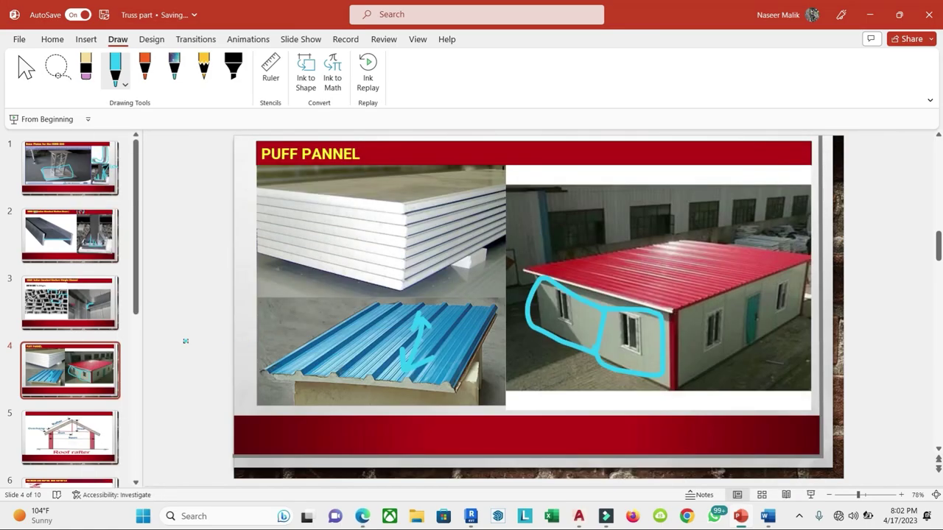
Step: On the Roof rafter slide, trace the left rafter and the Run line in cyan
click(54, 422)
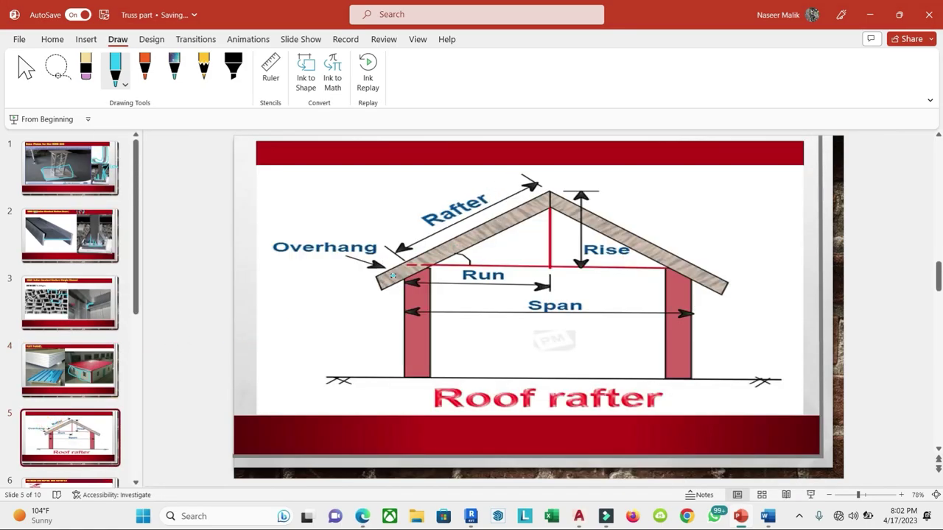
drag(399, 279, 542, 210)
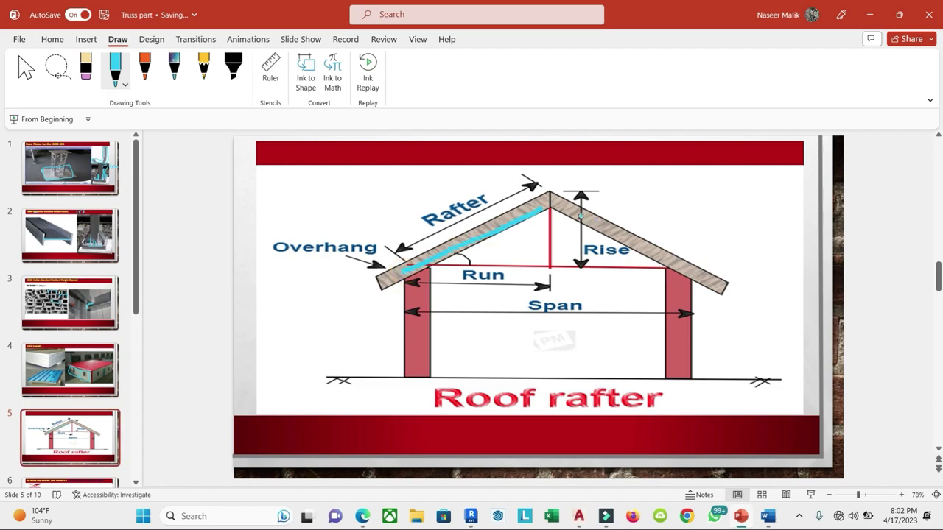
drag(429, 263, 660, 267)
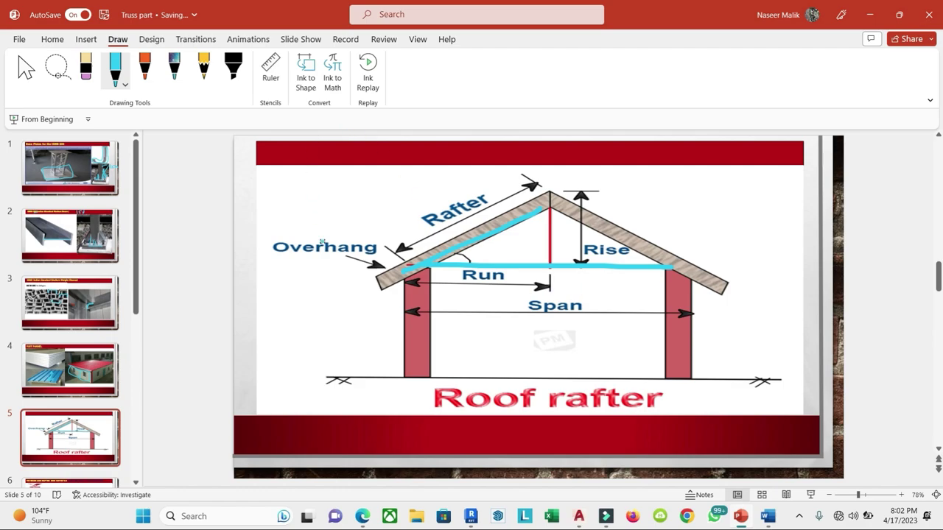
click(364, 518)
Step: Highlight the bottom chord in green, circle the TIE BEAM RHS 120*60*2.9 label, and write Run
scroll(512, 387, down, 3)
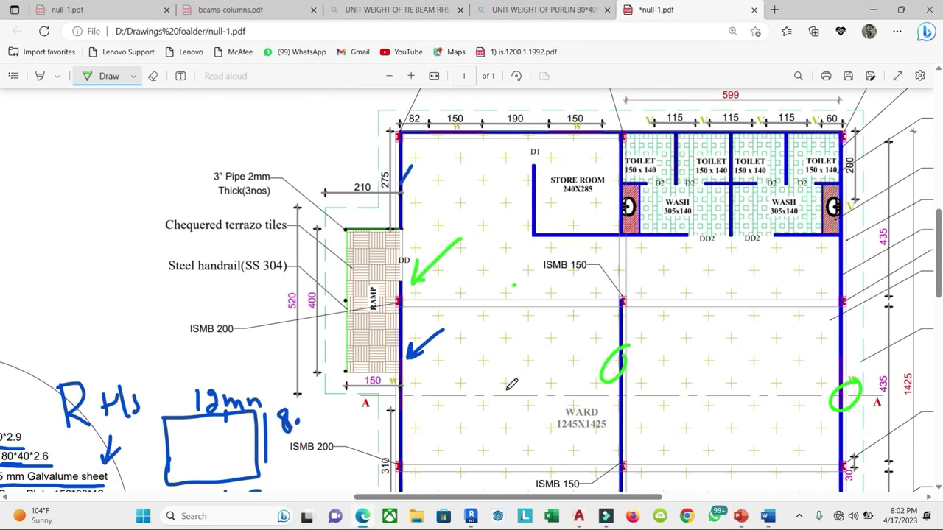
scroll(543, 362, up, 5)
scroll(543, 363, up, 5)
drag(405, 392, 836, 398)
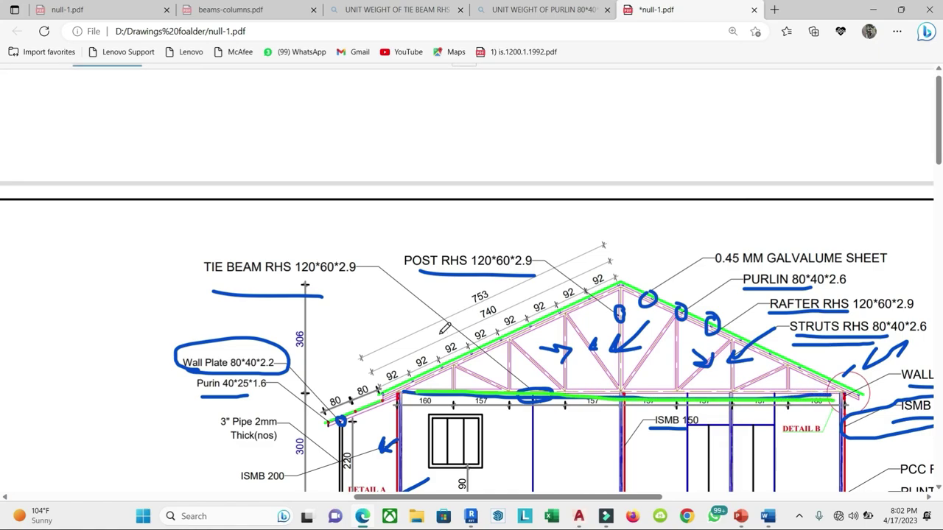
mouse_move(352, 246)
mouse_down()
mouse_move(284, 241)
mouse_move(184, 280)
mouse_move(353, 291)
mouse_move(364, 247)
mouse_move(324, 244)
mouse_up()
mouse_move(70, 360)
mouse_down()
mouse_move(65, 288)
mouse_move(79, 326)
mouse_move(101, 310)
mouse_move(131, 340)
mouse_up()
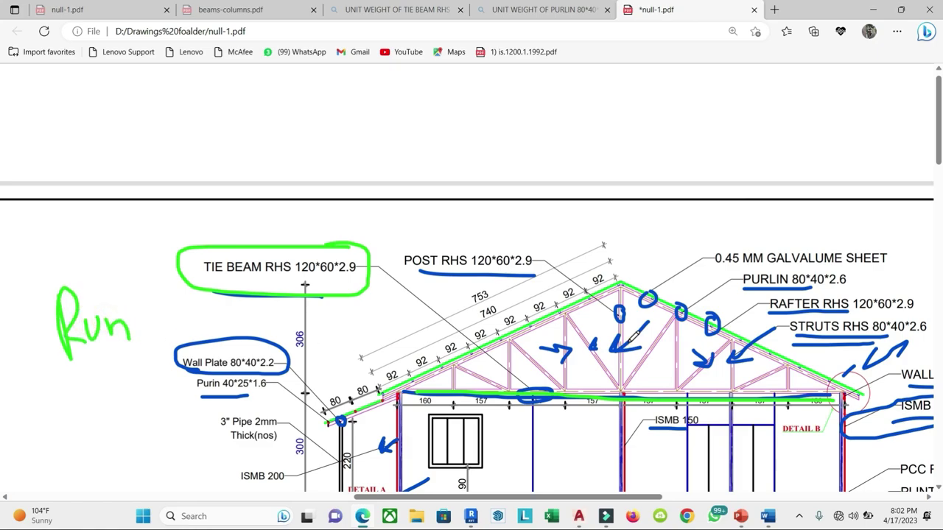
Step: Draw the rise line from the apex to the bottom chord and write Rise above it
drag(621, 282, 621, 397)
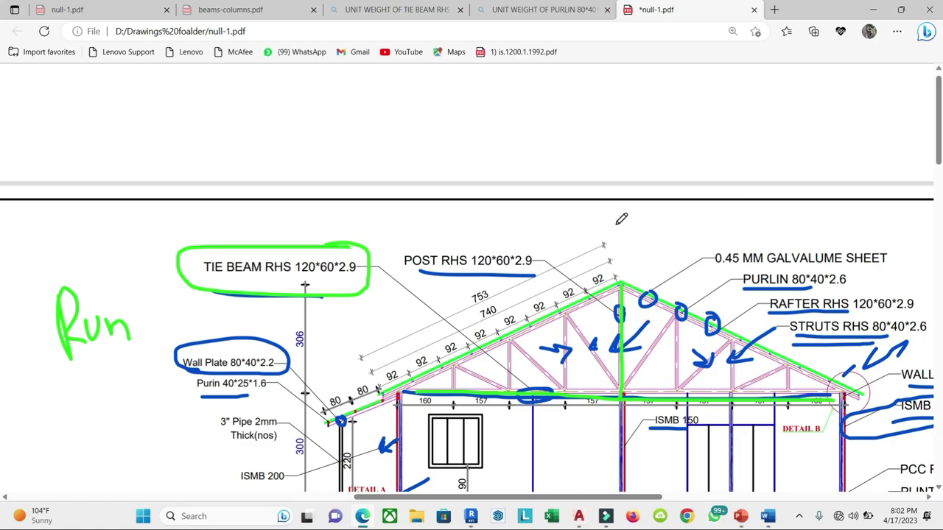
mouse_move(624, 260)
mouse_down()
mouse_move(620, 217)
mouse_move(637, 257)
mouse_move(695, 244)
mouse_up()
click(649, 227)
scroll(663, 266, down, 2)
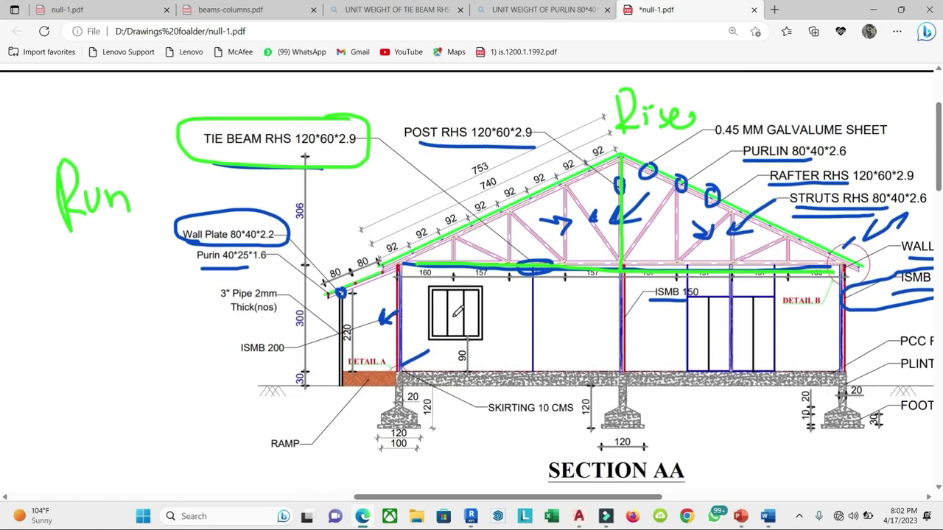
Step: Circle Span in cyan on the Roof rafter slide, then move to the tie beam and rafter slide
click(744, 519)
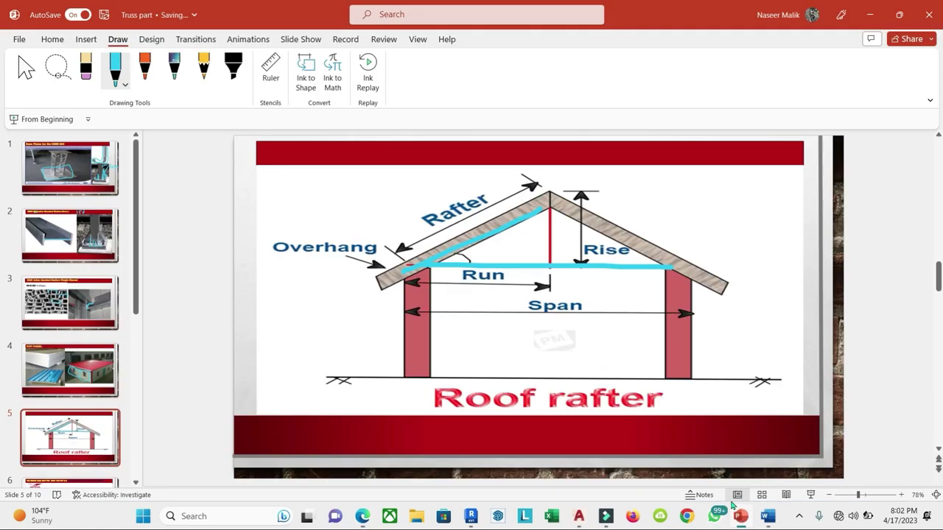
drag(582, 296, 592, 297)
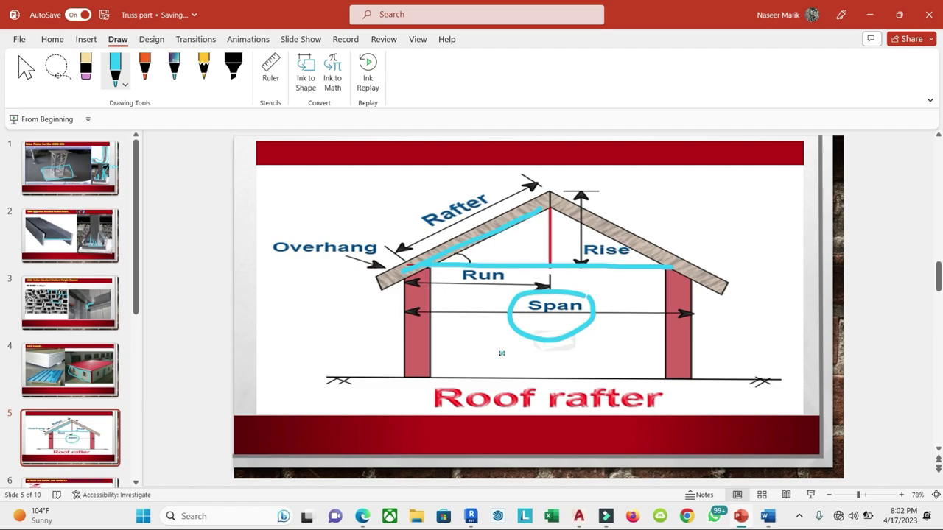
scroll(88, 398, down, 2)
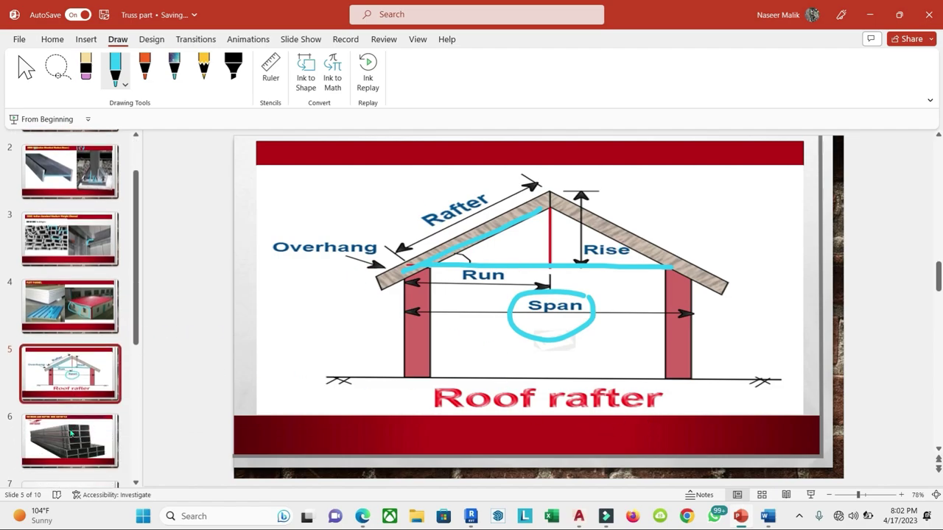
click(70, 435)
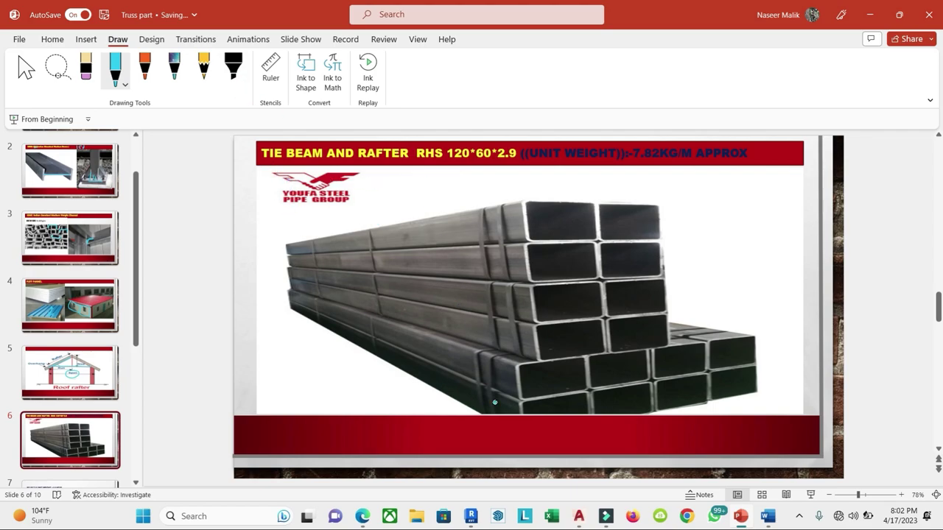
click(362, 516)
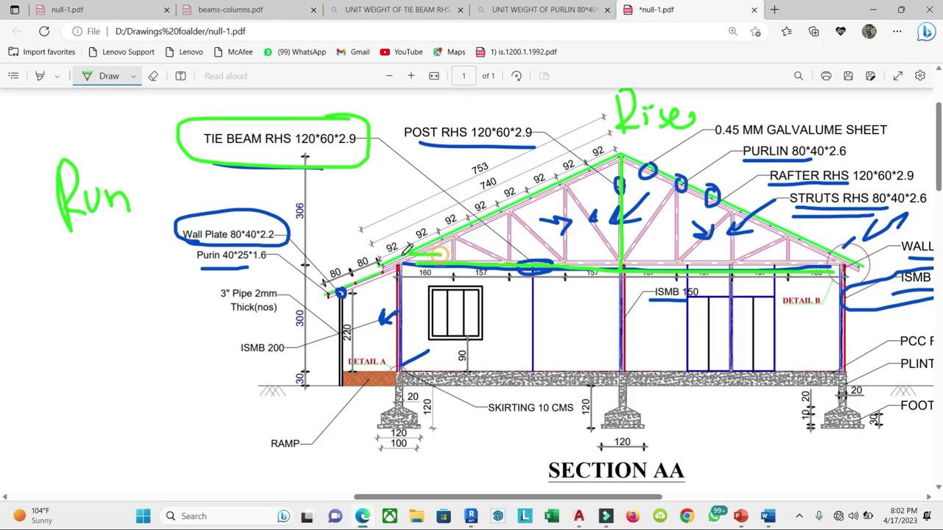
Step: Loop the tie beam line and underline TIE BEAM RHS in green ink, then return to PowerPoint's tie beam slide
drag(436, 254, 472, 243)
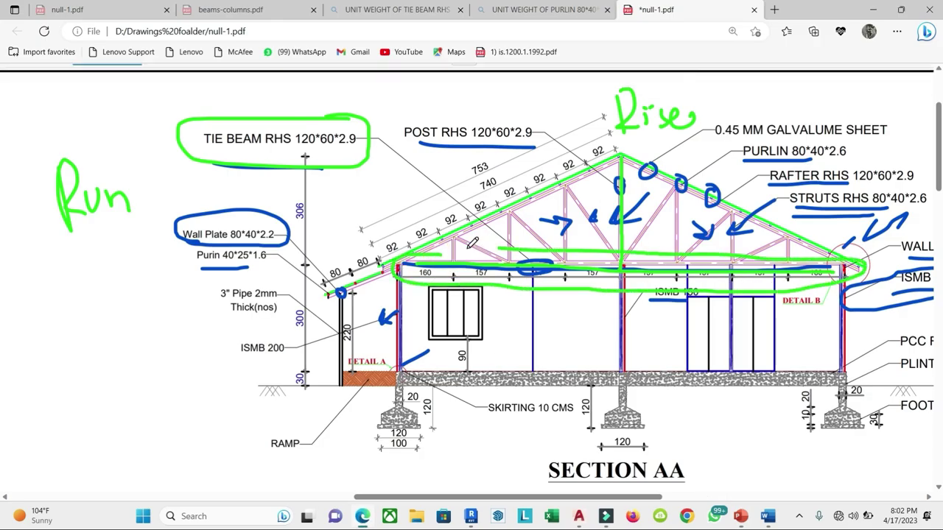
drag(225, 151, 304, 150)
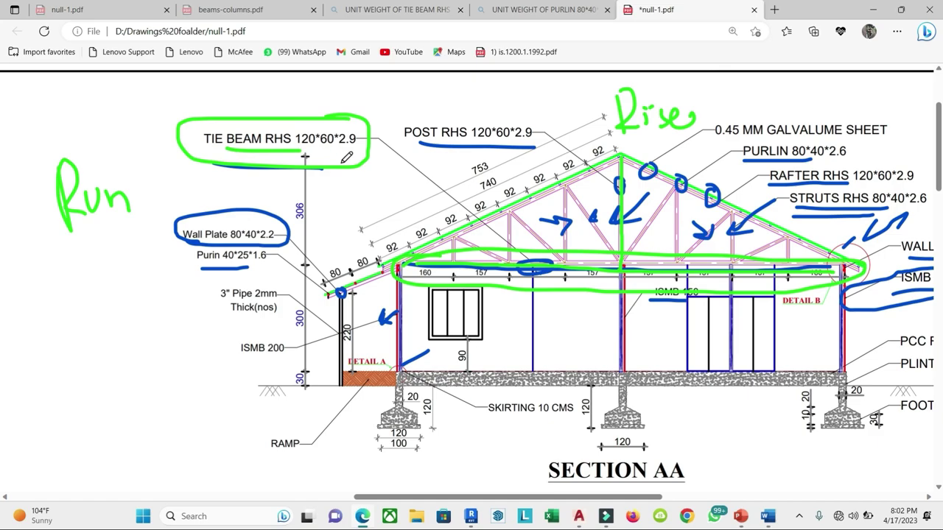
click(741, 516)
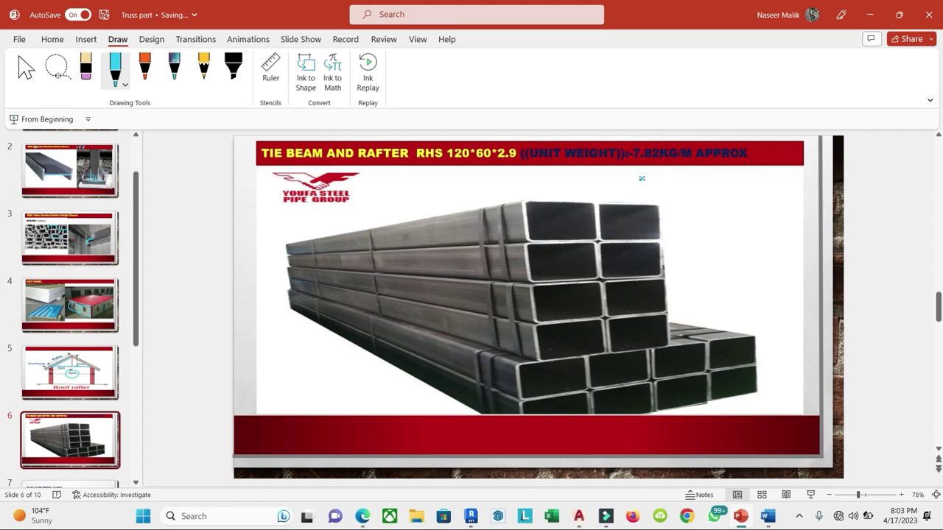
Step: On slide 7, underline the 80*40*2.6 and 20*1.6 unit-weight lines and Weight per piece in cyan ink
scroll(90, 412, down, 1)
scroll(90, 413, down, 1)
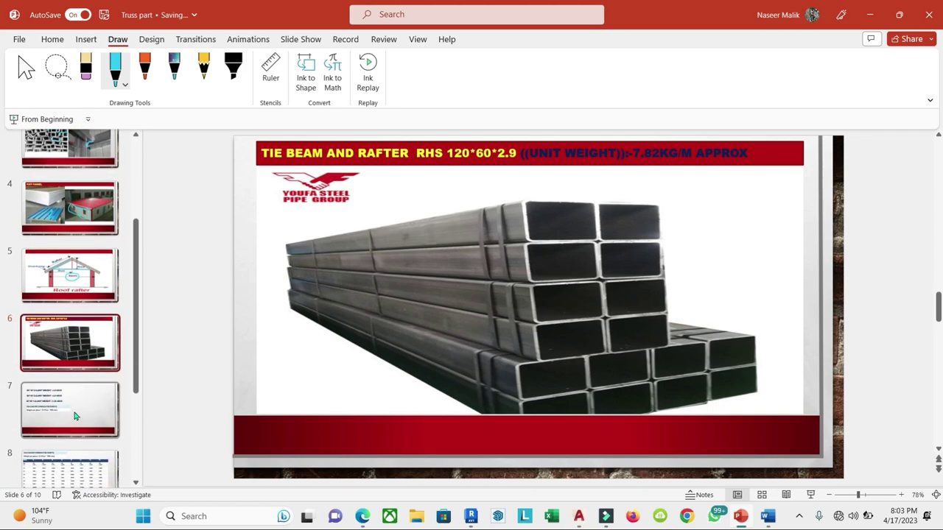
click(89, 412)
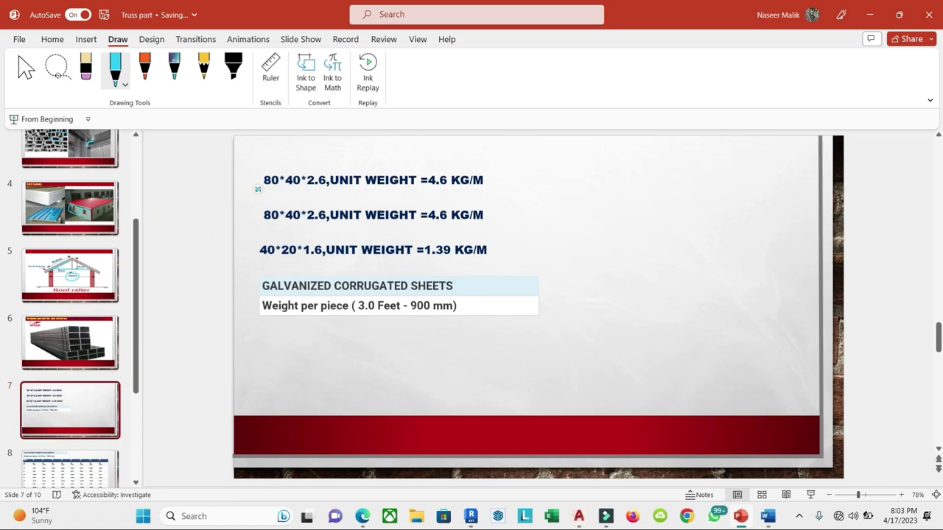
drag(258, 189, 484, 191)
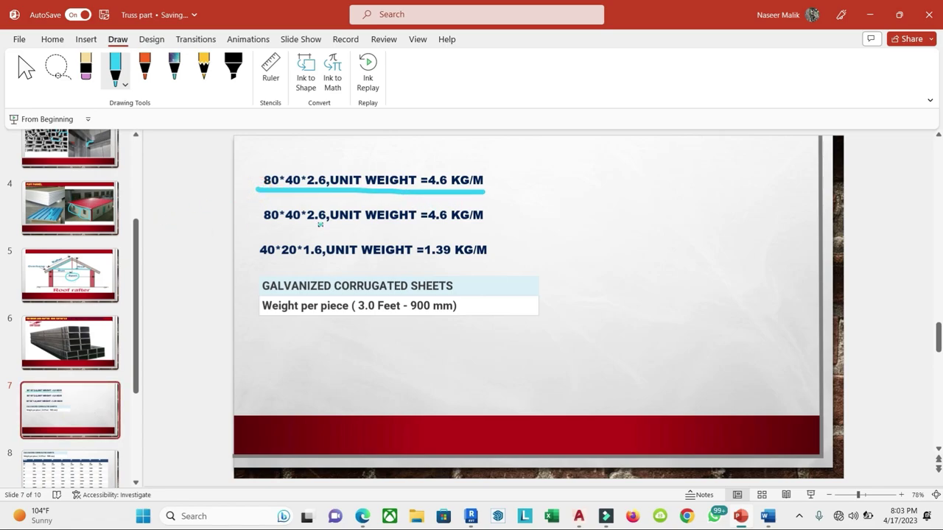
drag(257, 228, 291, 229)
drag(511, 185, 555, 176)
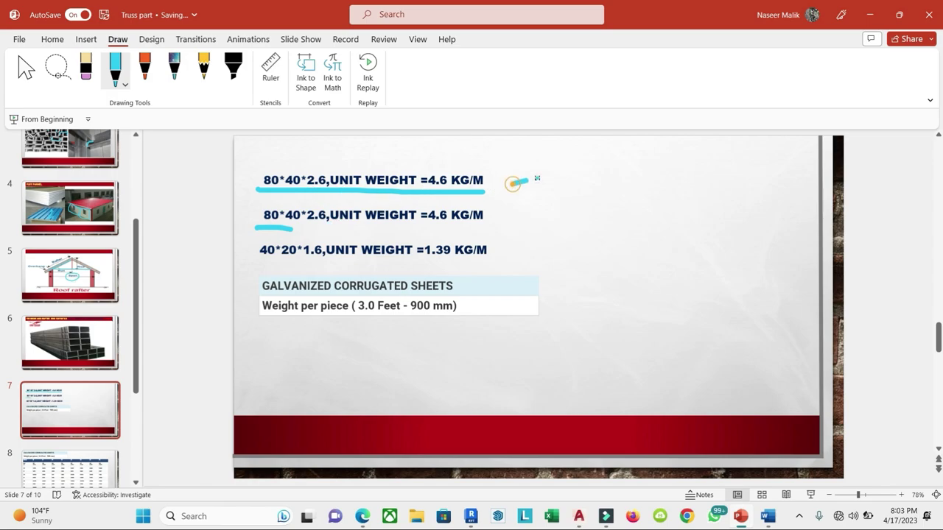
drag(292, 260, 322, 258)
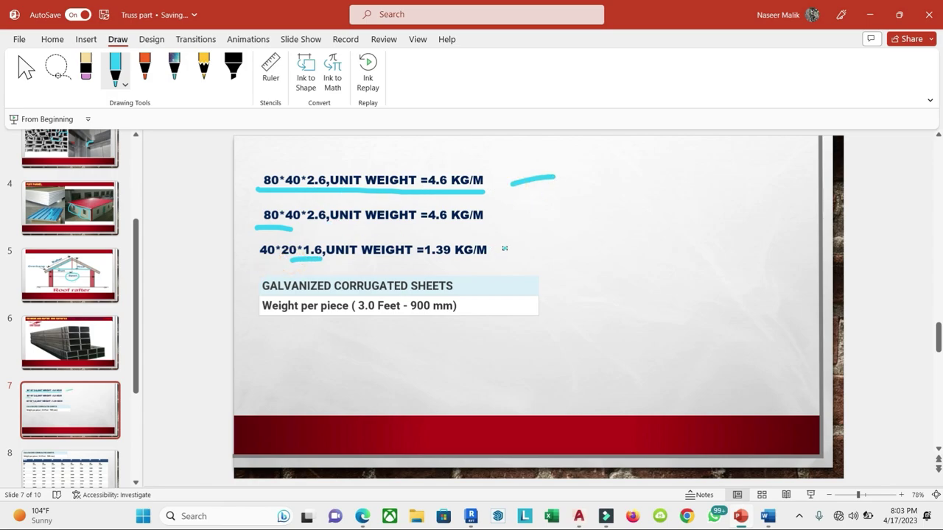
drag(504, 250, 560, 227)
drag(267, 322, 309, 320)
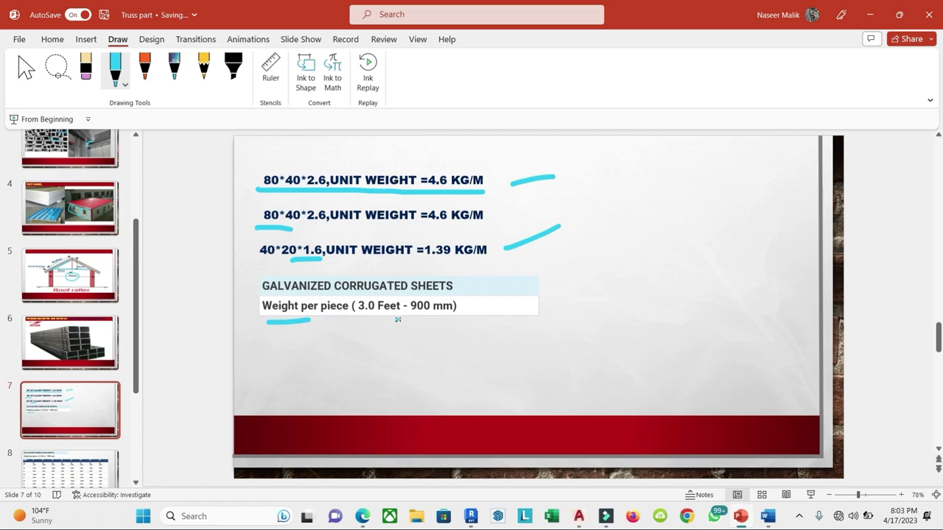
scroll(395, 324, down, 1)
Step: Underline the 1829, 2438 and 3048 lengths in slide 8's weight table in cyan ink
scroll(396, 326, down, 1)
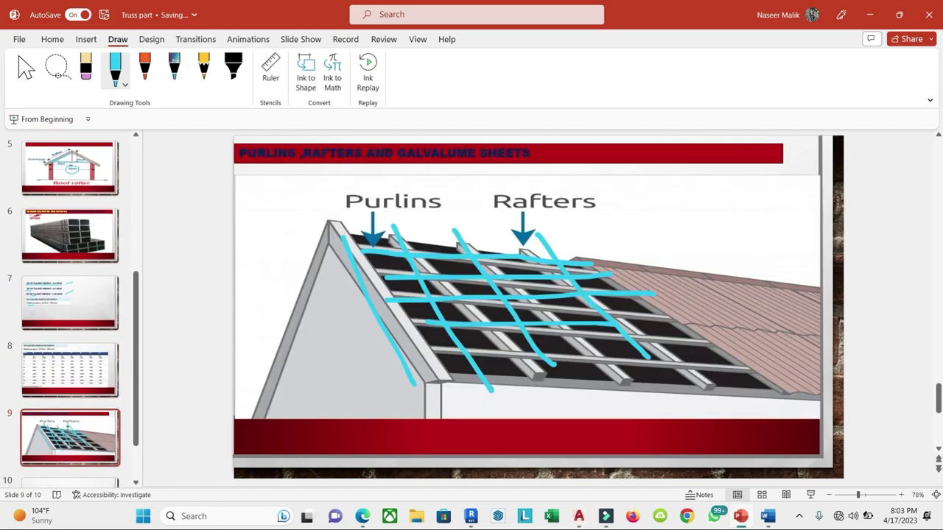
scroll(229, 286, up, 1)
ctrl+scroll(292, 266, up, 2)
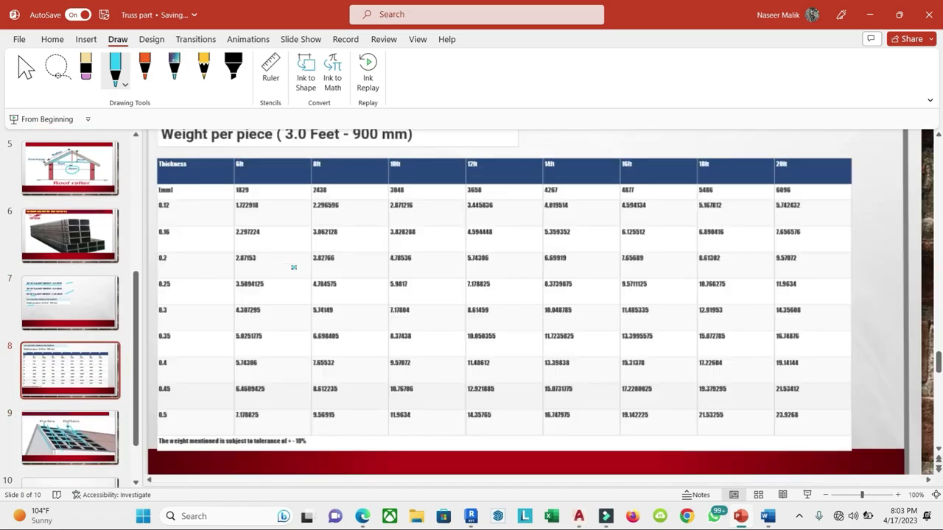
ctrl+scroll(293, 266, up, 3)
scroll(201, 185, up, 1)
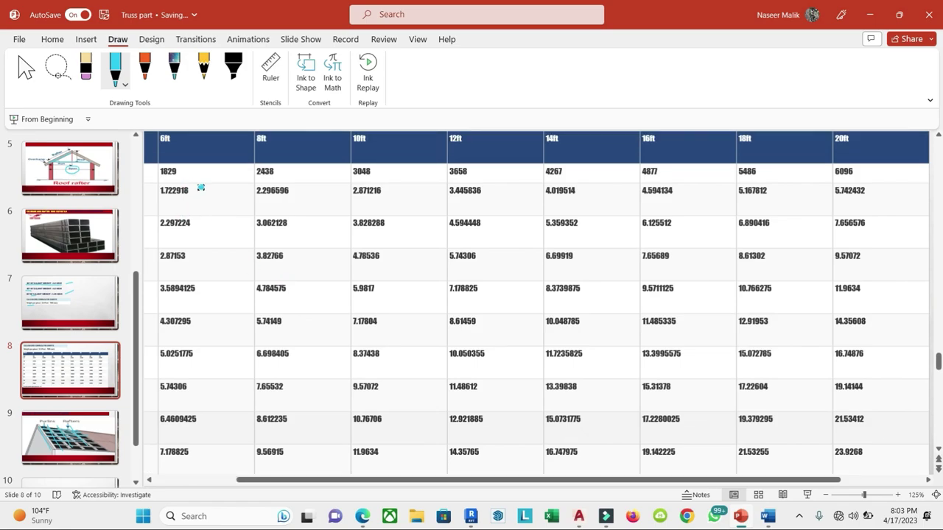
scroll(200, 190, up, 1)
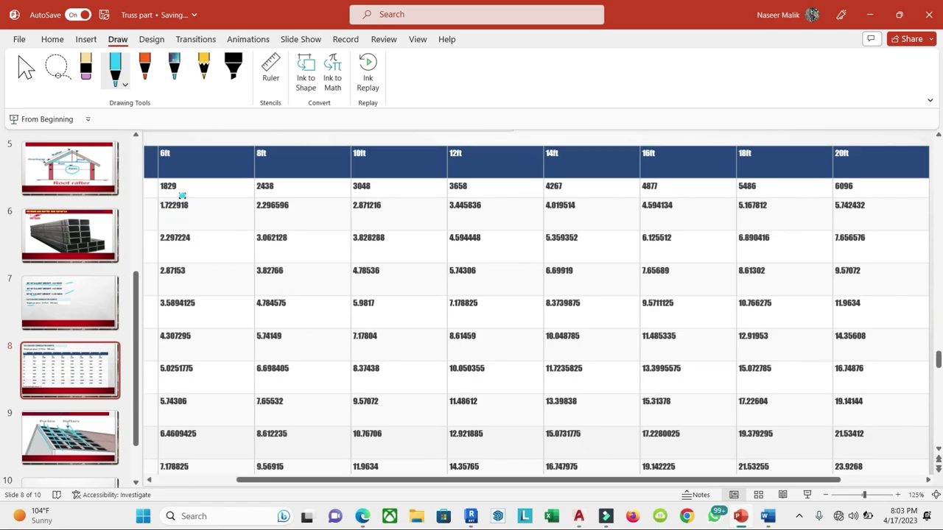
drag(160, 190, 189, 190)
drag(251, 195, 280, 194)
drag(342, 197, 379, 198)
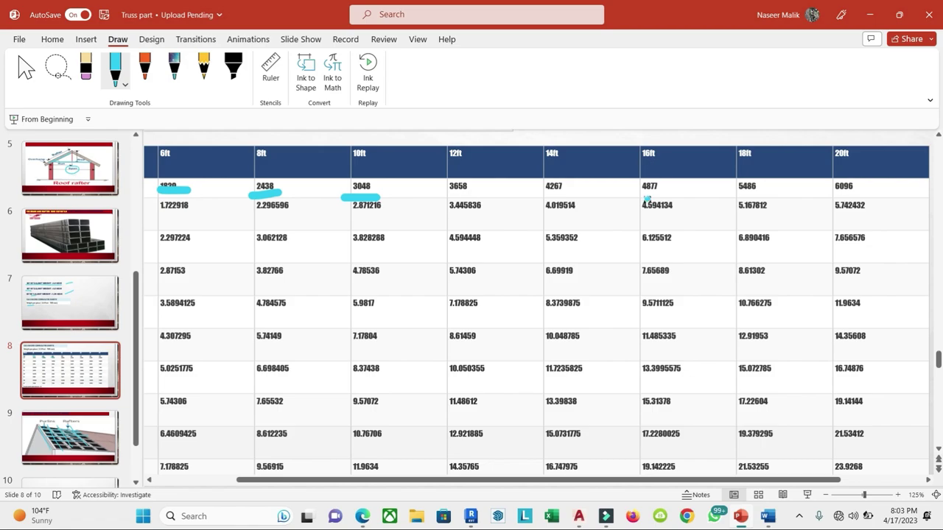
Step: Circle the 4877 value and underline the 8ft, 10ft and 12ft weights
drag(647, 199, 648, 197)
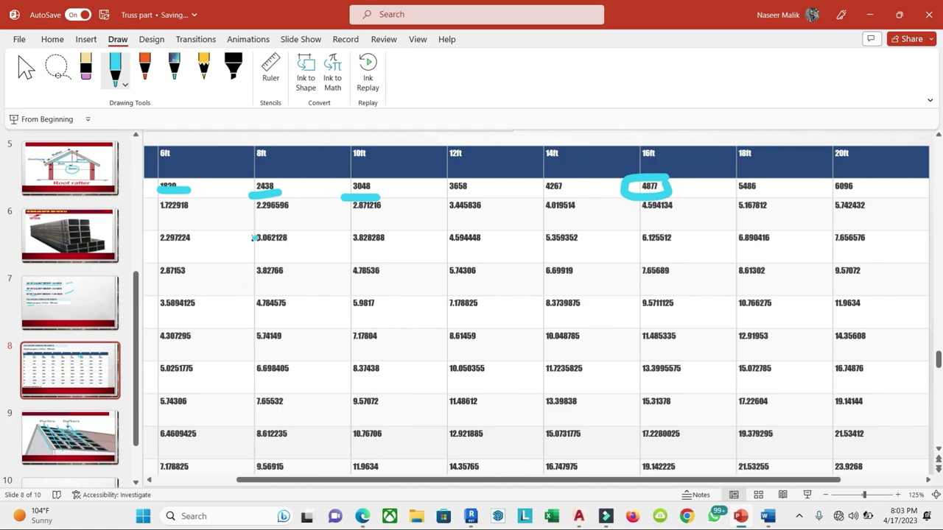
drag(258, 217, 387, 218)
drag(451, 218, 697, 214)
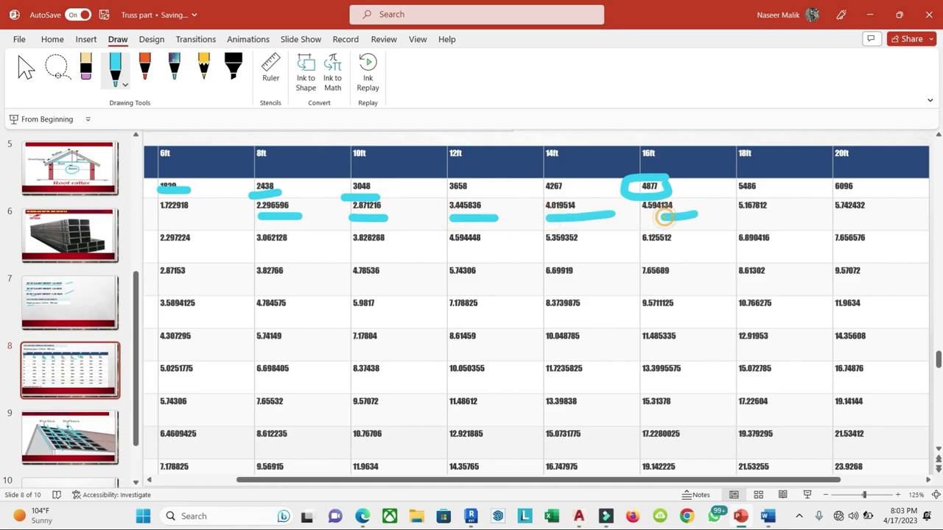
Step: View slide 9's purlins-and-rafters picture, then select A1:L27 in the new Excel workbook
click(22, 446)
scroll(468, 274, down, 1)
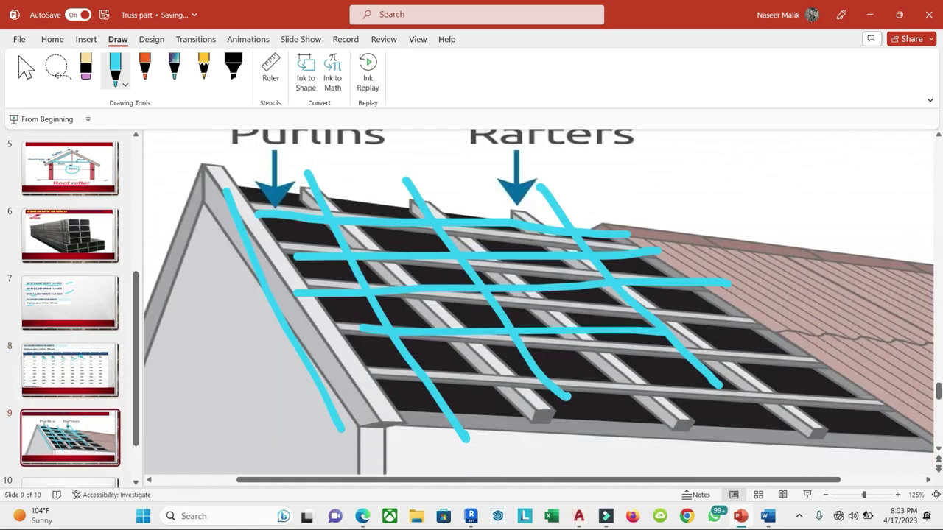
scroll(476, 225, up, 1)
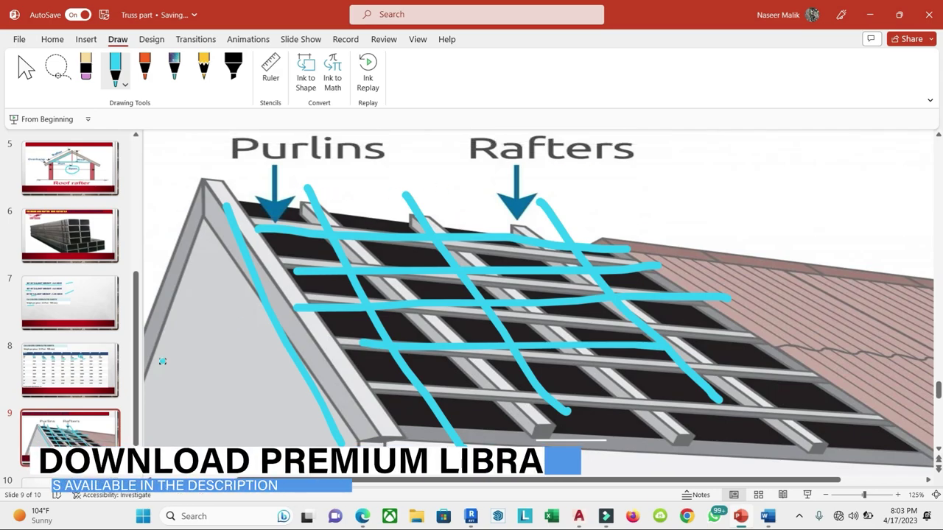
scroll(476, 225, down, 1)
scroll(86, 398, down, 1)
scroll(86, 398, up, 3)
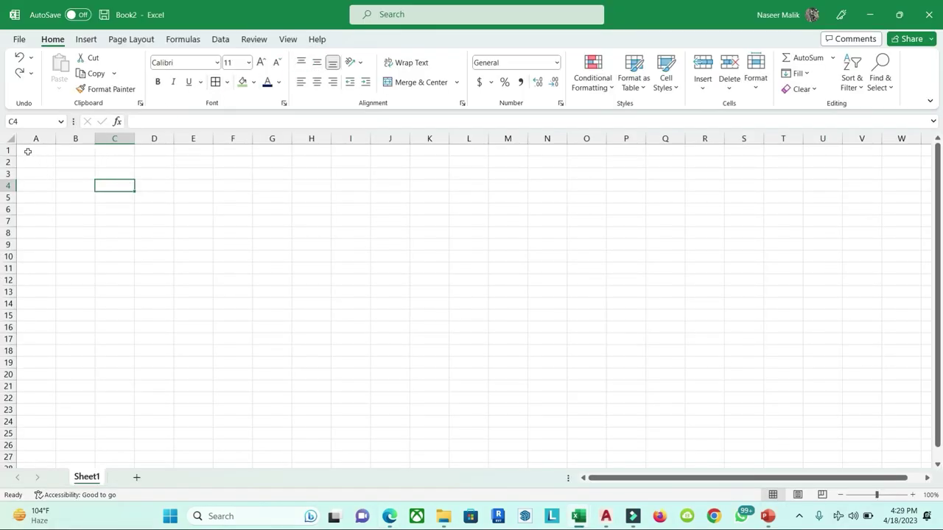
drag(27, 151, 394, 167)
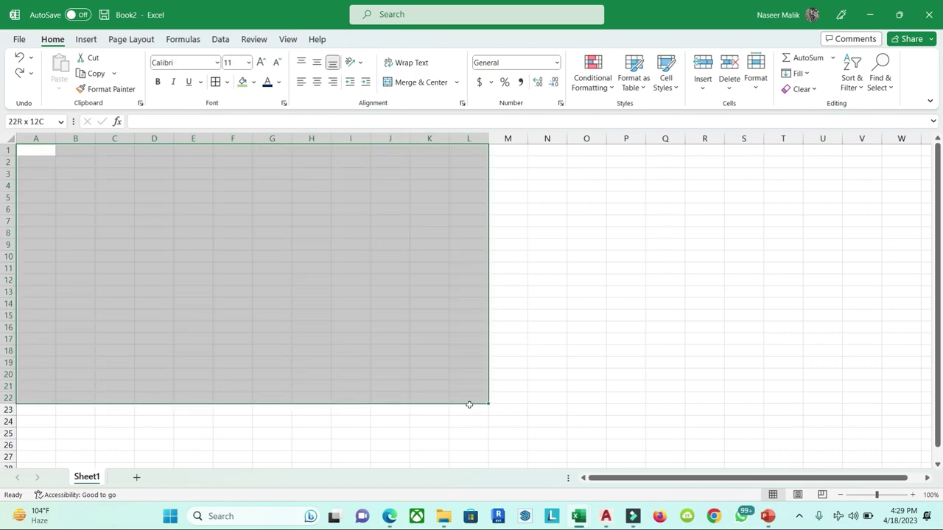
drag(397, 166, 465, 460)
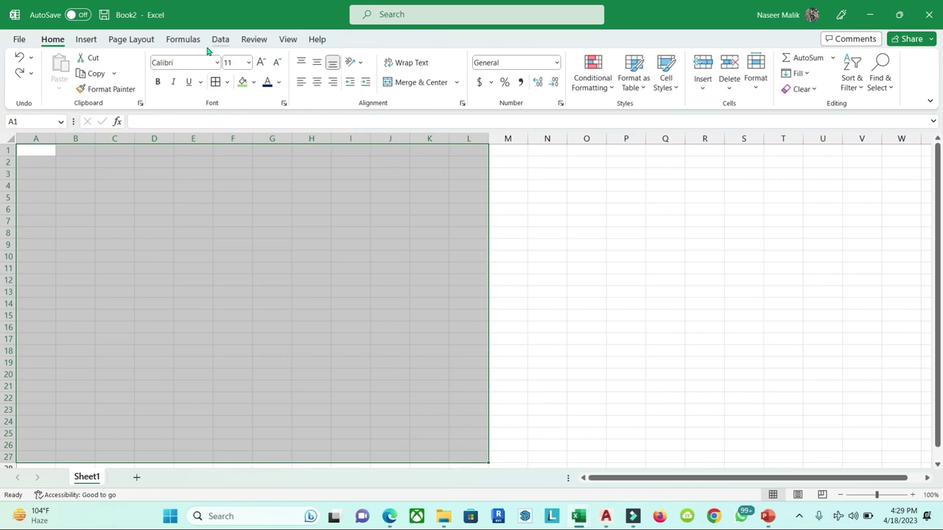
Step: Apply All Borders to A1:L27 and make row 1 taller
click(219, 85)
click(272, 244)
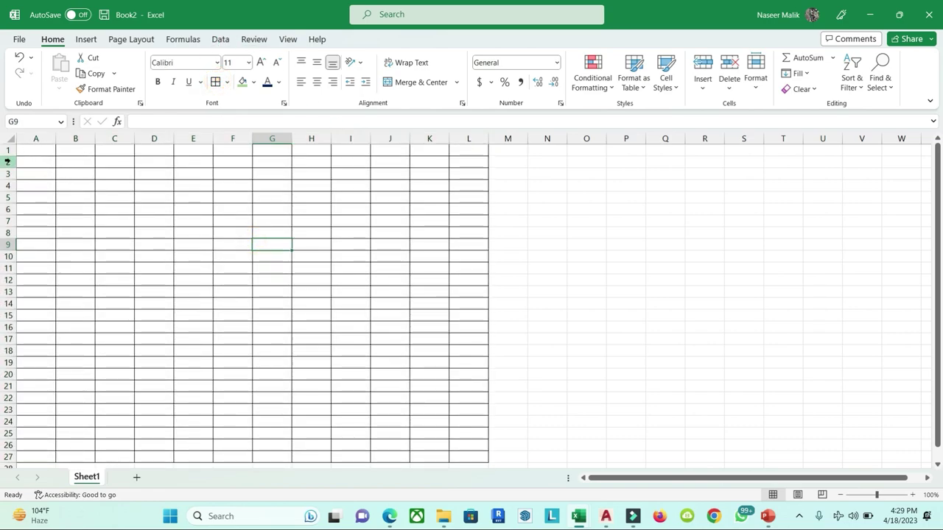
drag(11, 155, 10, 163)
click(194, 206)
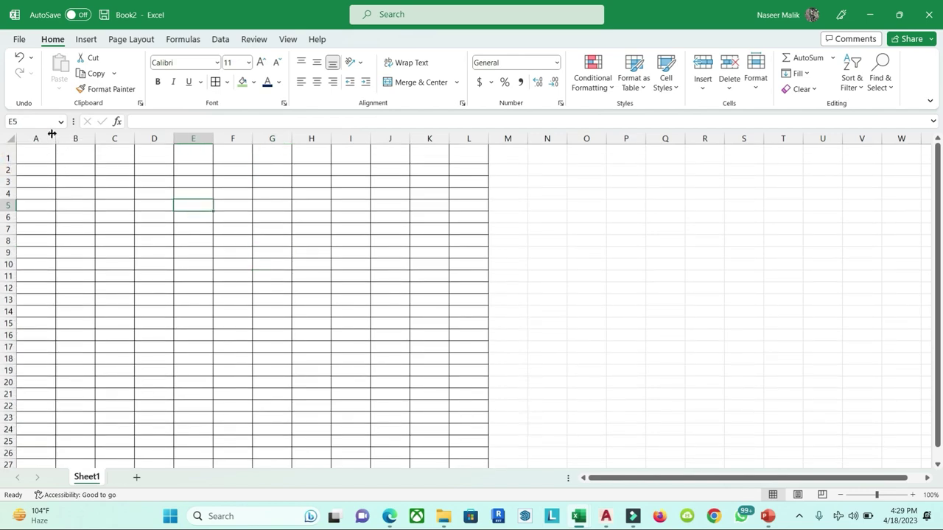
Step: Narrow column A and widen columns B through L to an equal, larger width
mouse_move(52, 133)
mouse_down()
mouse_move(40, 133)
mouse_move(457, 137)
mouse_up()
drag(314, 141, 338, 140)
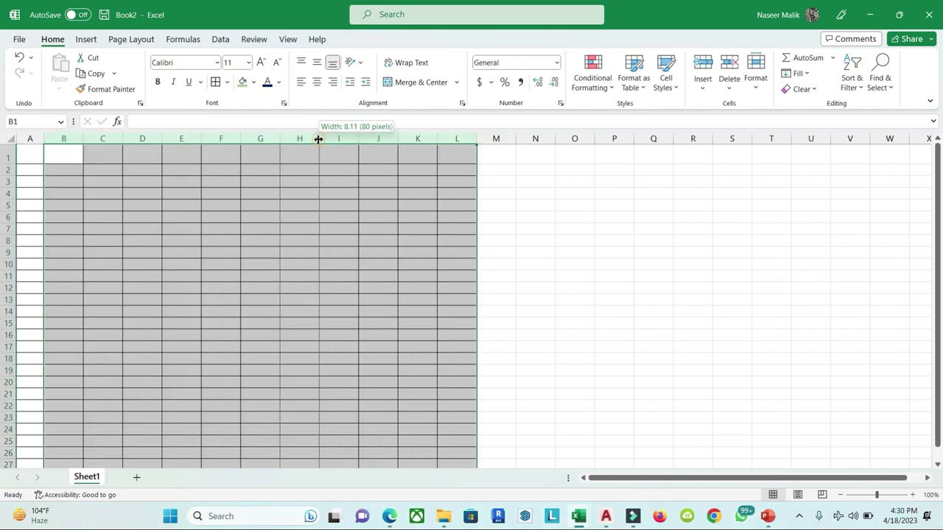
click(362, 201)
click(79, 156)
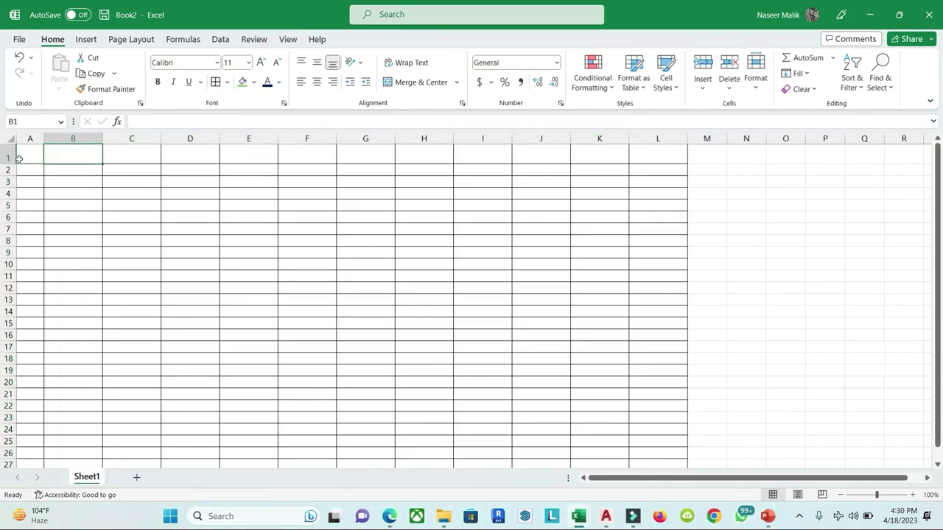
click(19, 157)
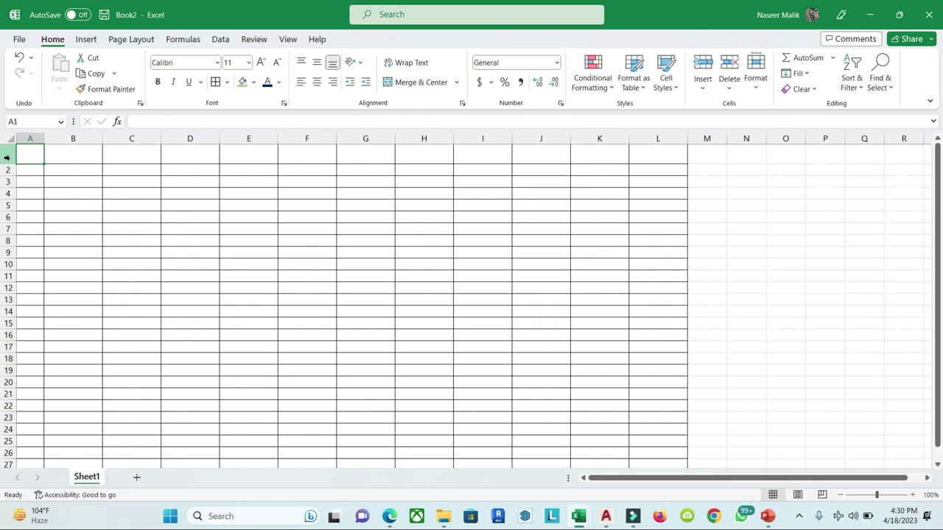
Step: Enter the headers Sr.No., Items of work and No. of items in A1:C1
key(Caps_Lock)
text(S)
key(Caps_Lock)
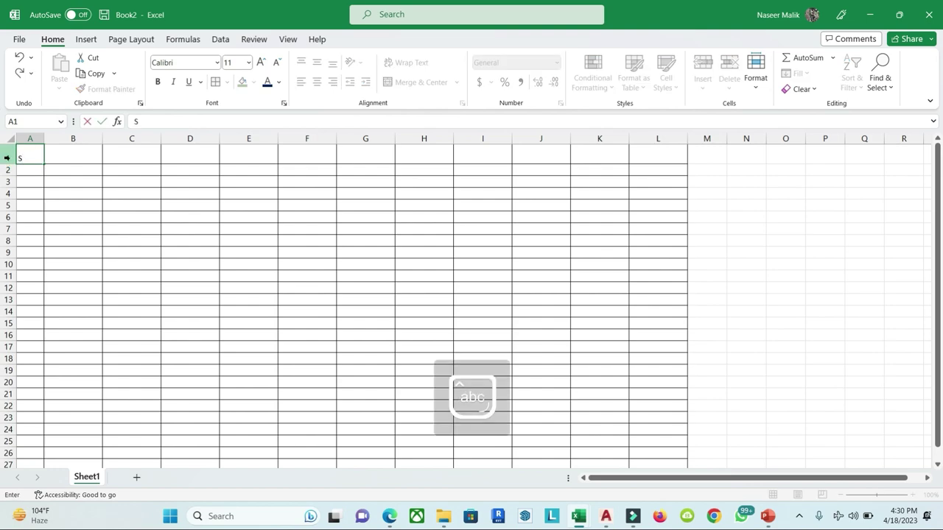
key(Caps_Lock)
text(NO)
key(BackSpace)
key(Caps_Lock)
key(Tab)
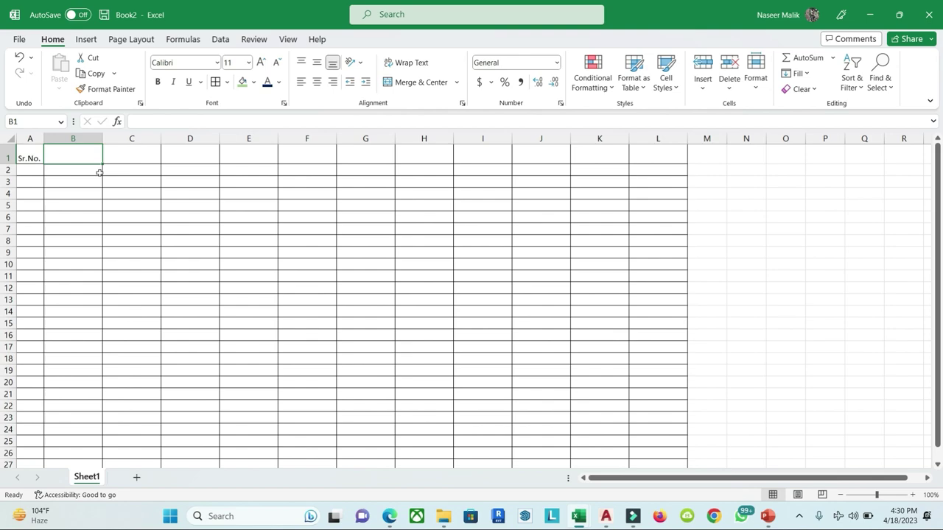
text(it)
text(I)
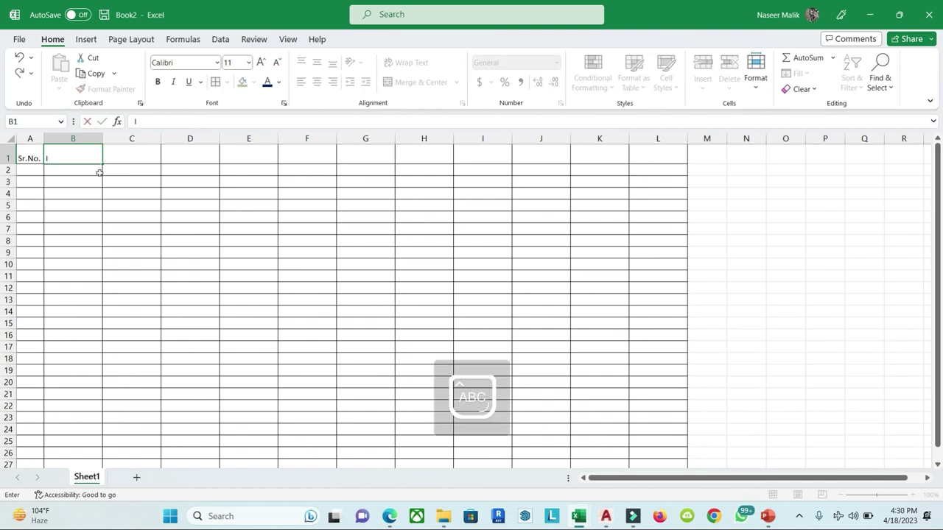
text(ems of)
text( work)
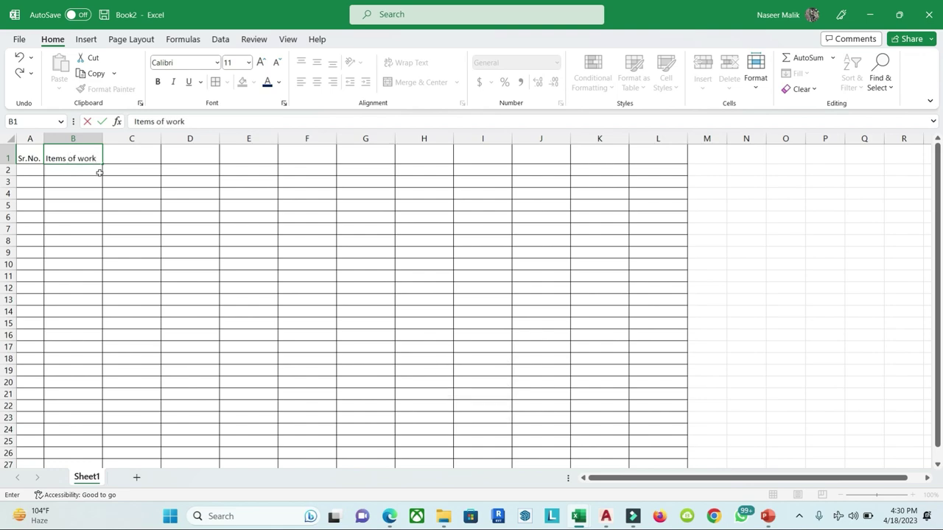
key(Tab)
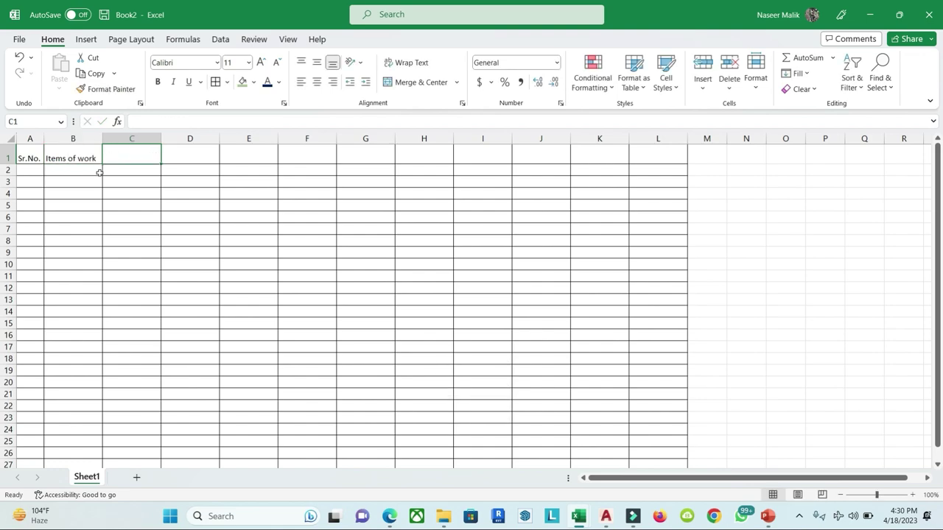
text(Mo)
key(BackSpace)
key(BackSpace)
key(Caps_Lock)
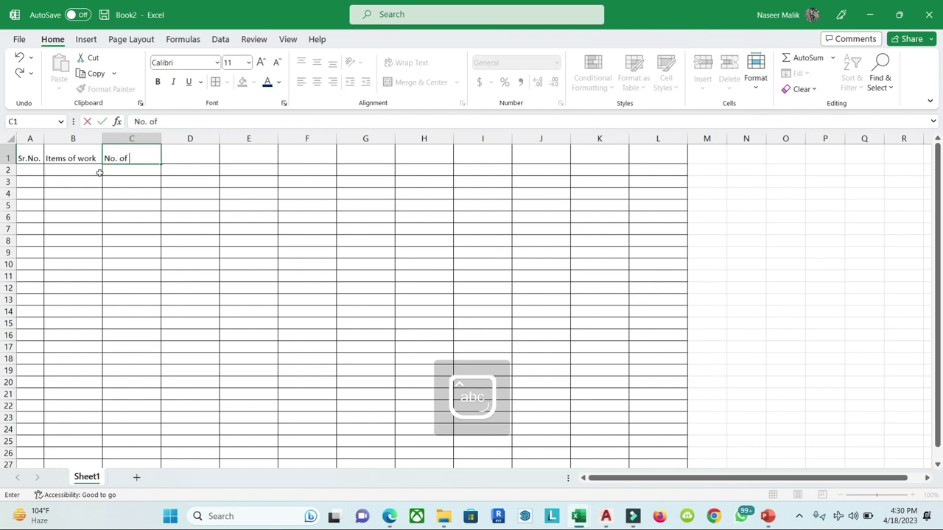
text(s)
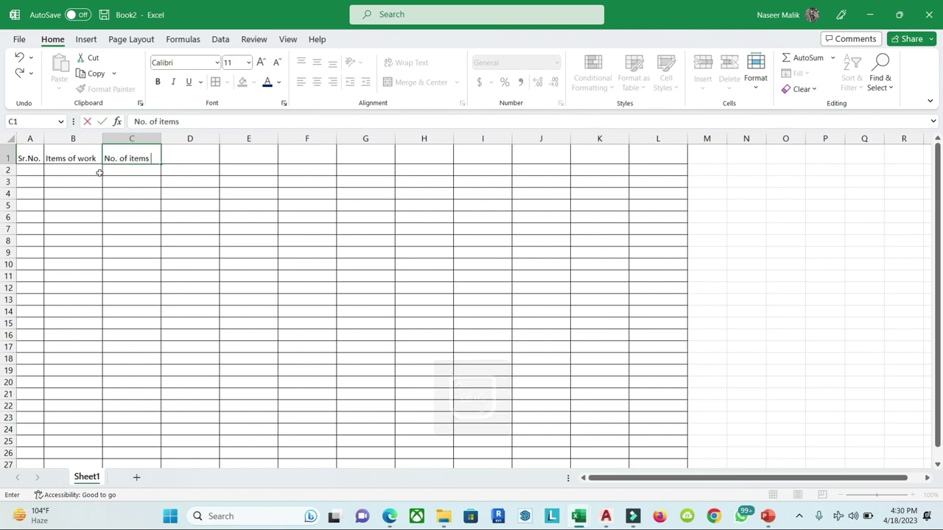
key(Tab)
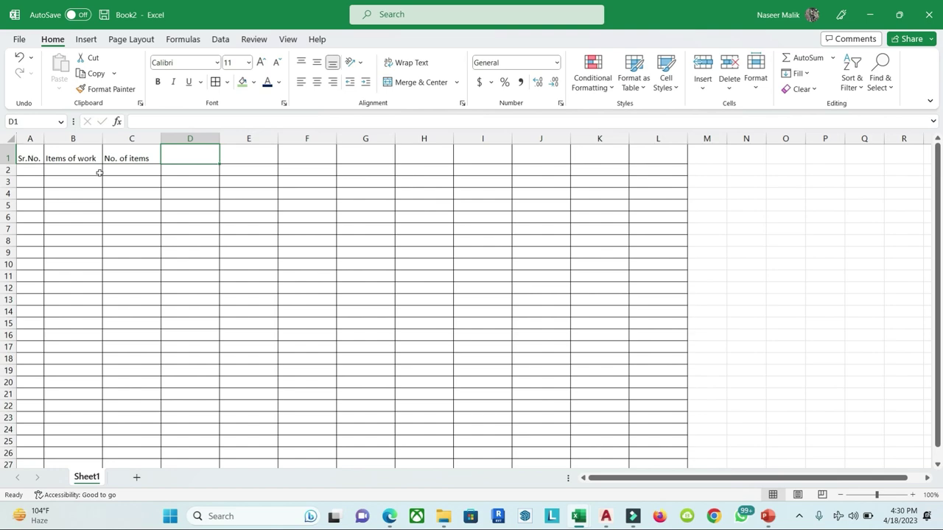
Step: Enter the headers length, width and Depth in D1:F1
text(length)
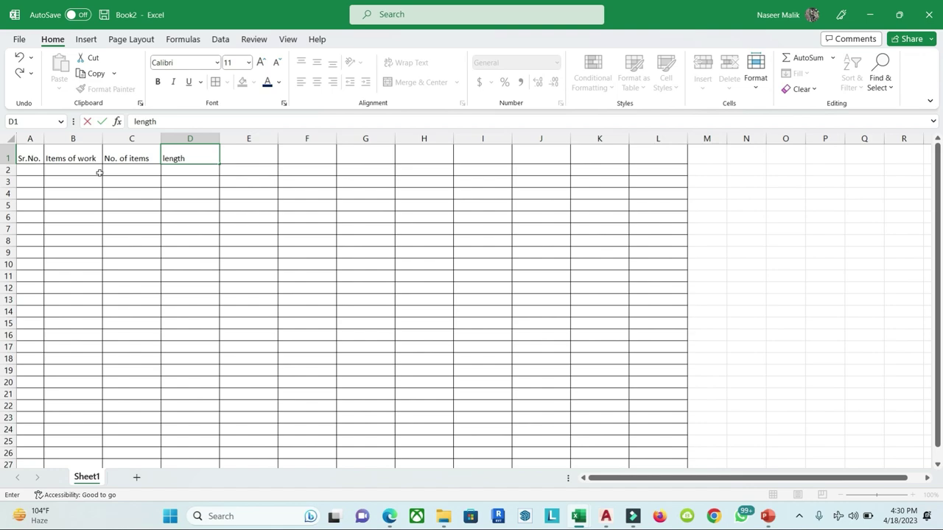
key(Tab)
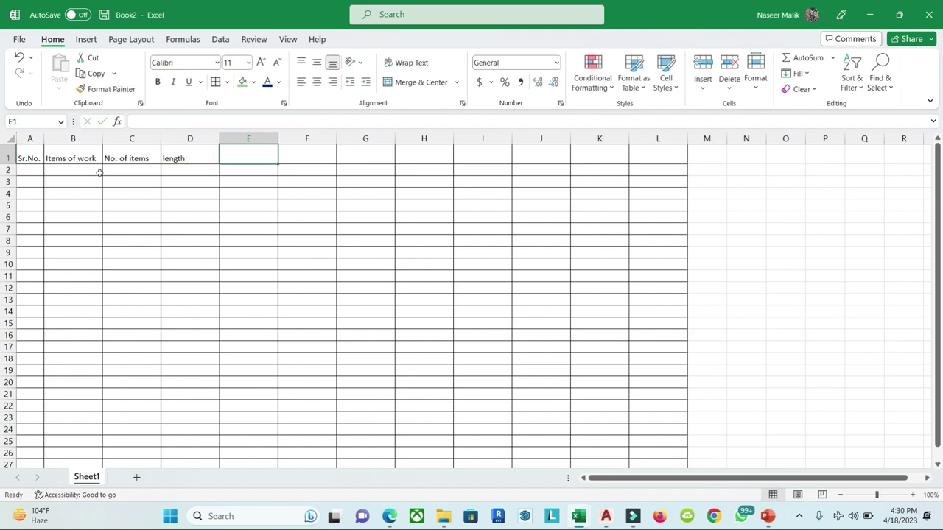
text(widthe)
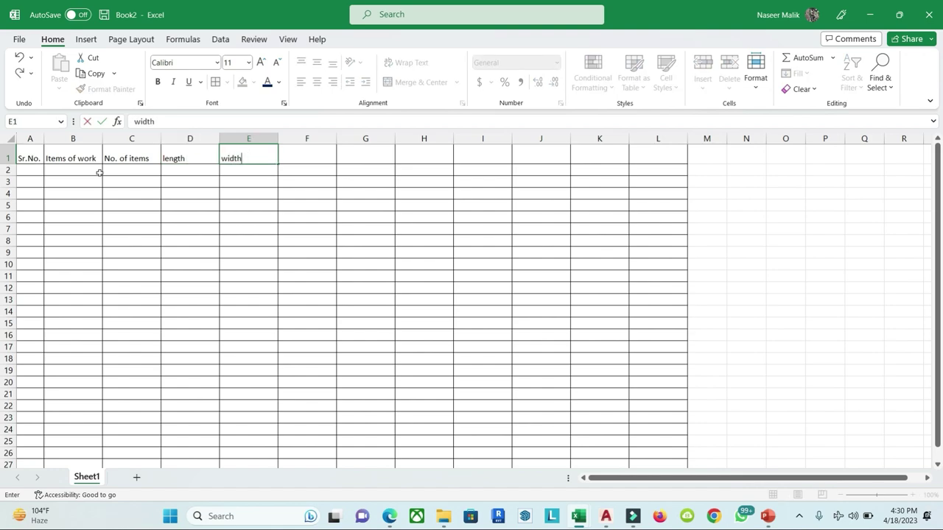
key(Tab)
text(d)
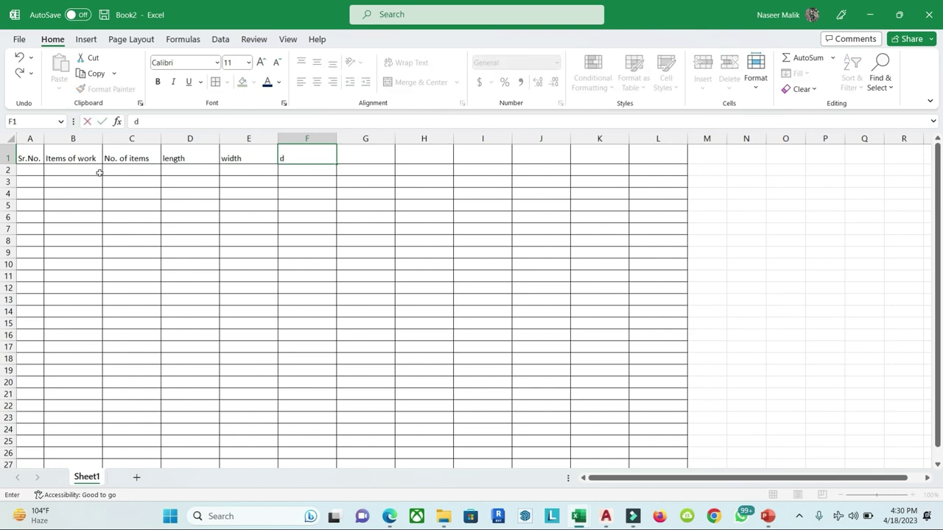
key(BackSpace)
key(Caps_Lock)
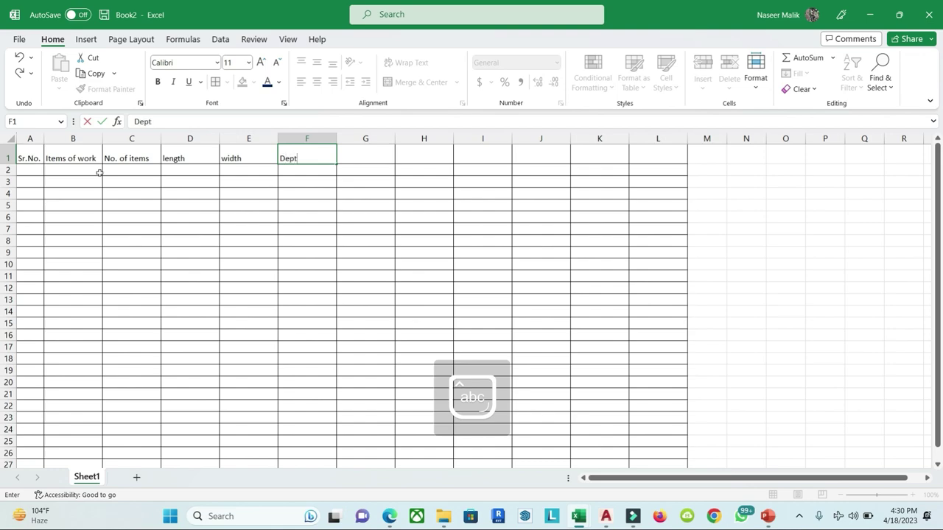
text(he)
key(Tab)
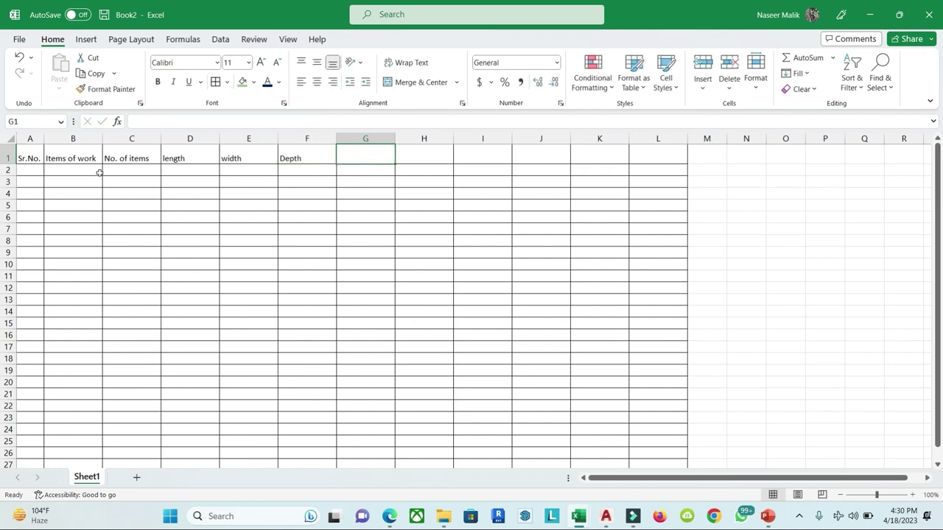
Step: Enter Thickness, Unit weight, density, total weight, units and remarks in G1:L1
key(Caps_Lock)
text(TH)
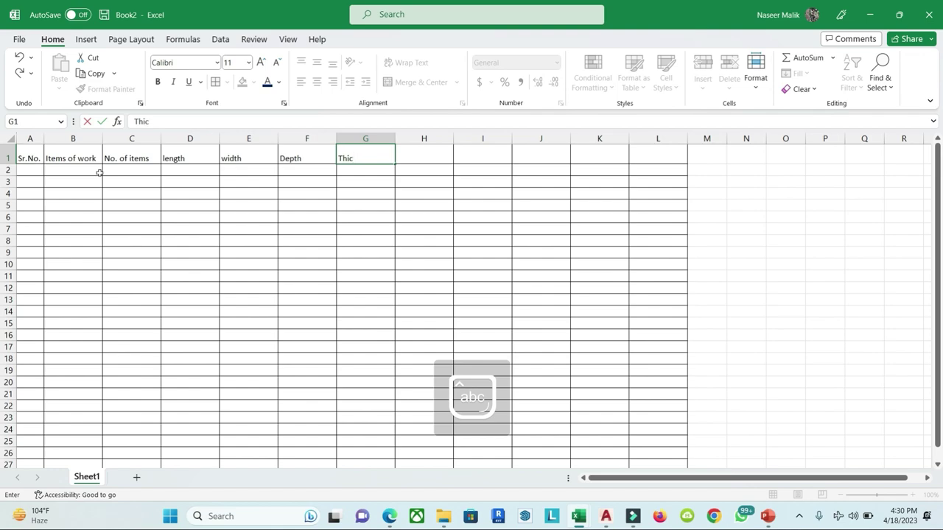
text(ess)
key(Tab)
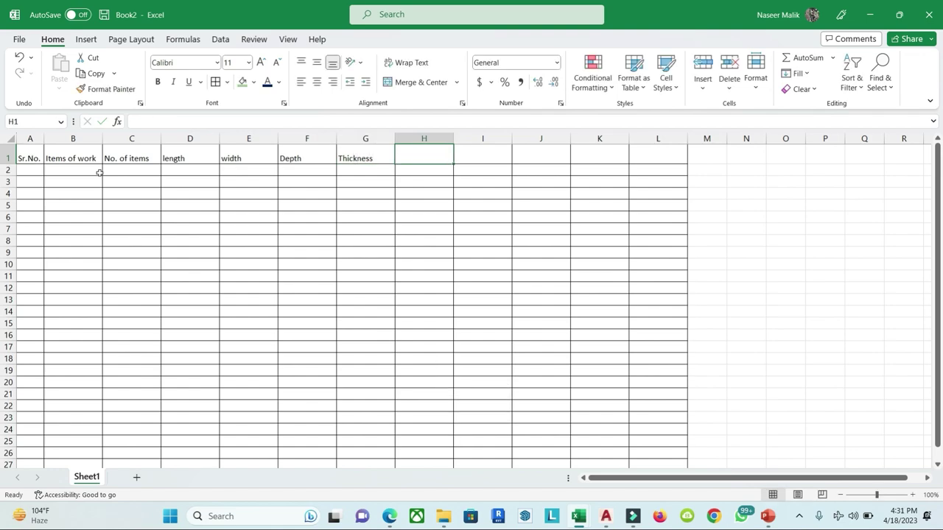
text(Unit weigh)
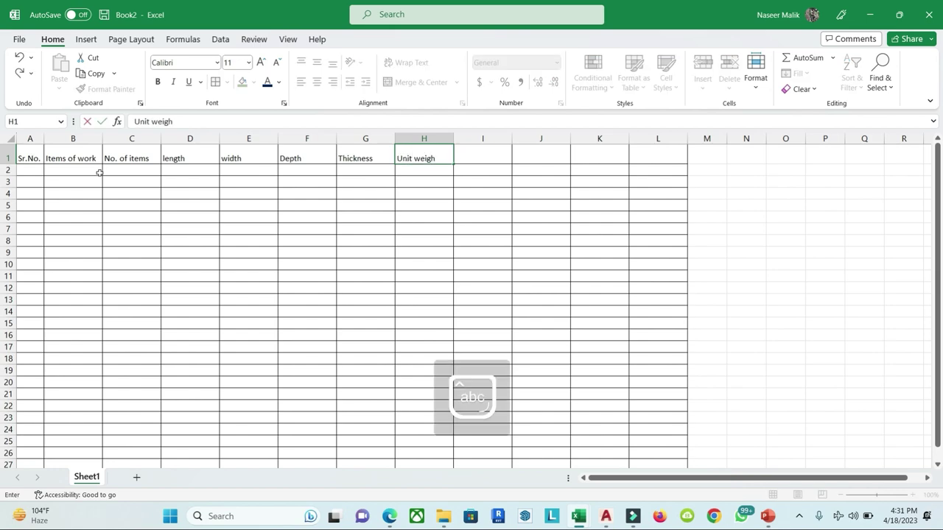
text(t)
key(Tab)
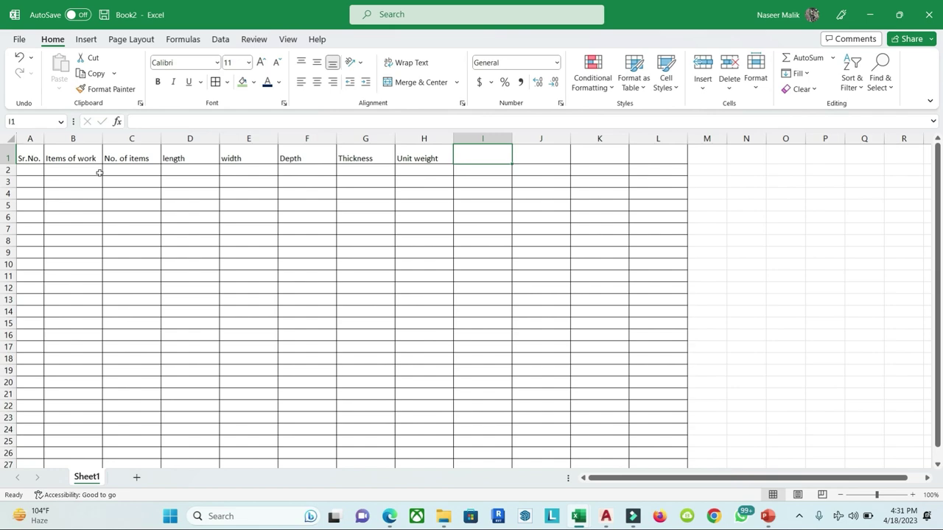
text(densit)
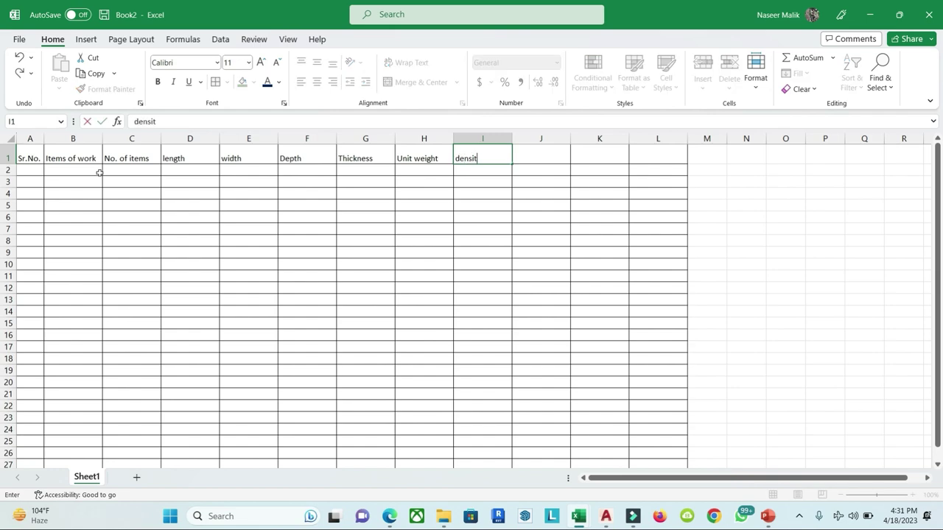
key(Left)
key(Left)
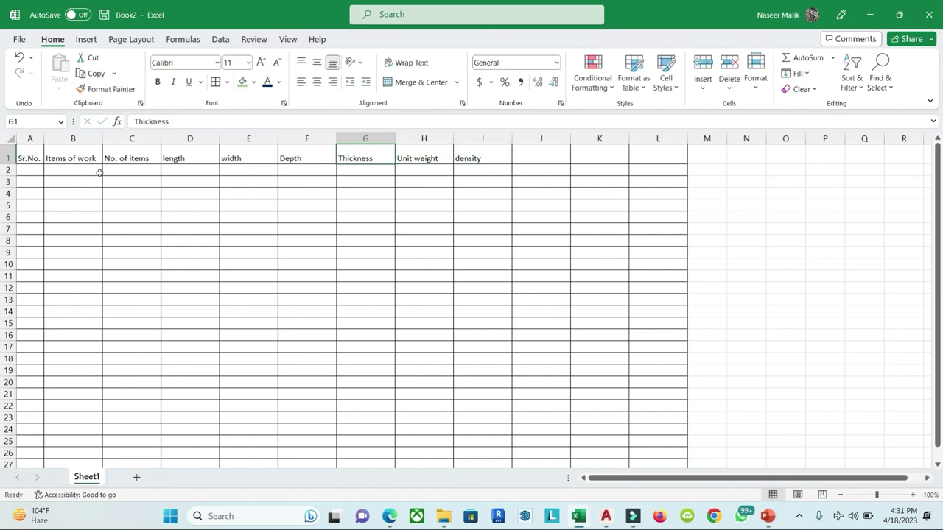
key(Right)
key(Right)
key(Right)
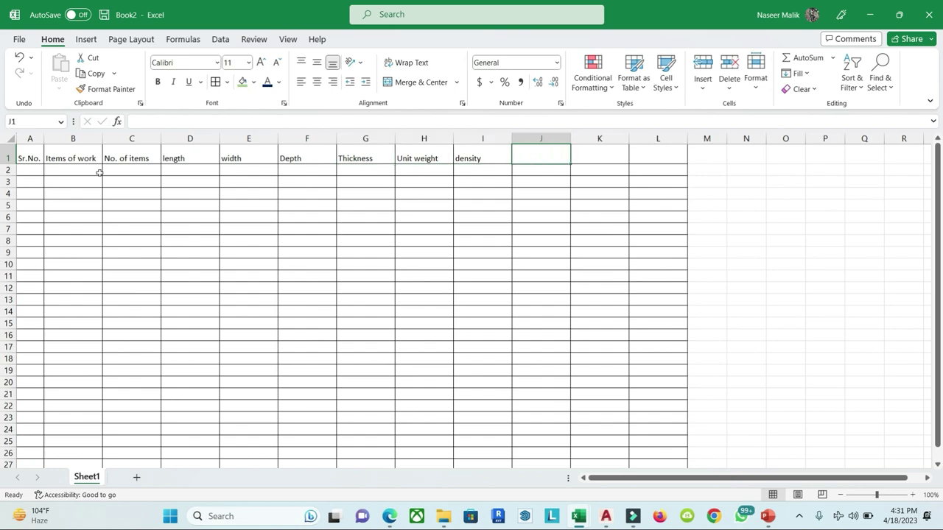
text(total wie)
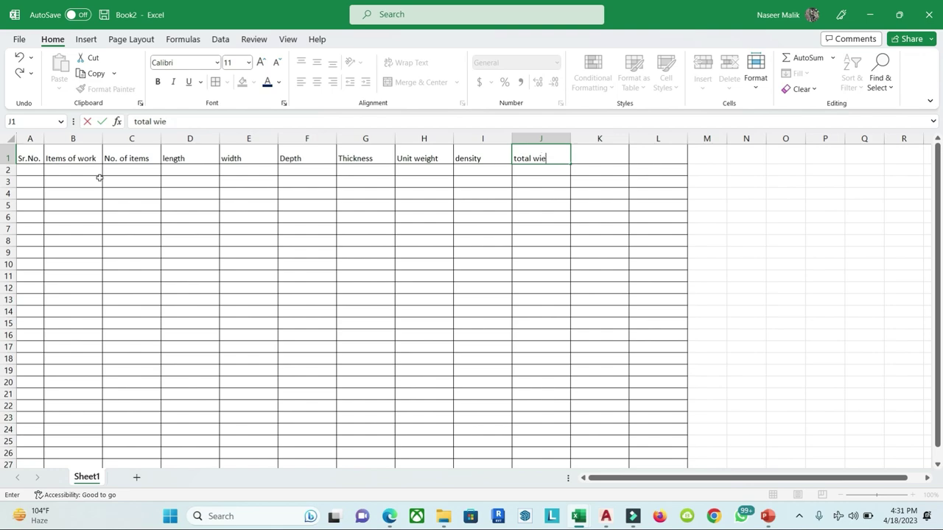
key(BackSpace)
key(BackSpace)
text(eight)
key(Right)
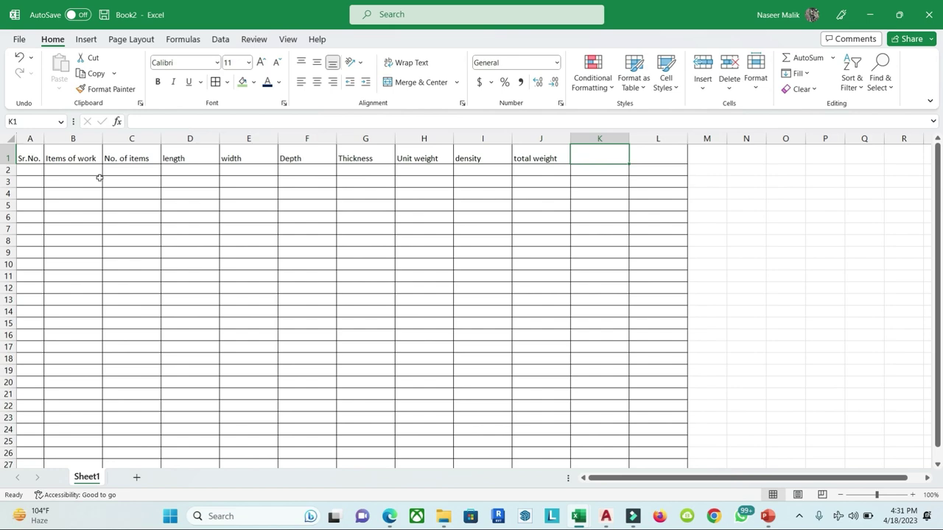
text(units)
key(Right)
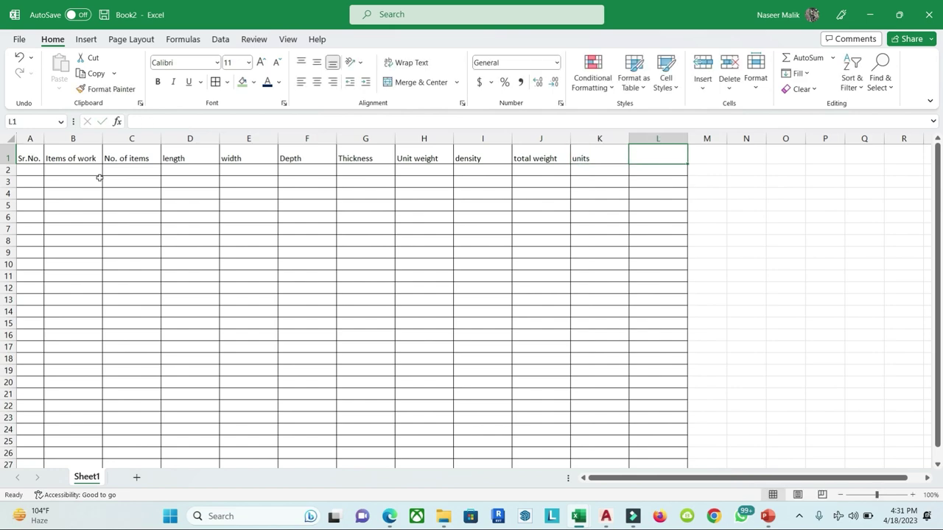
text(remarks)
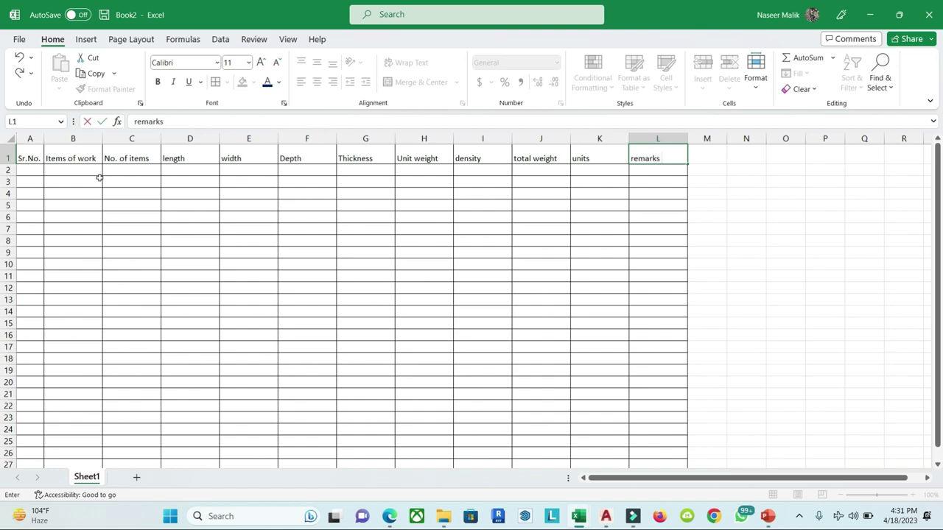
Step: Capitalise the first letters of the Remarks and Units headers in L1 and K1
click(631, 158)
key(Delete)
key(Caps_Lock)
text(R)
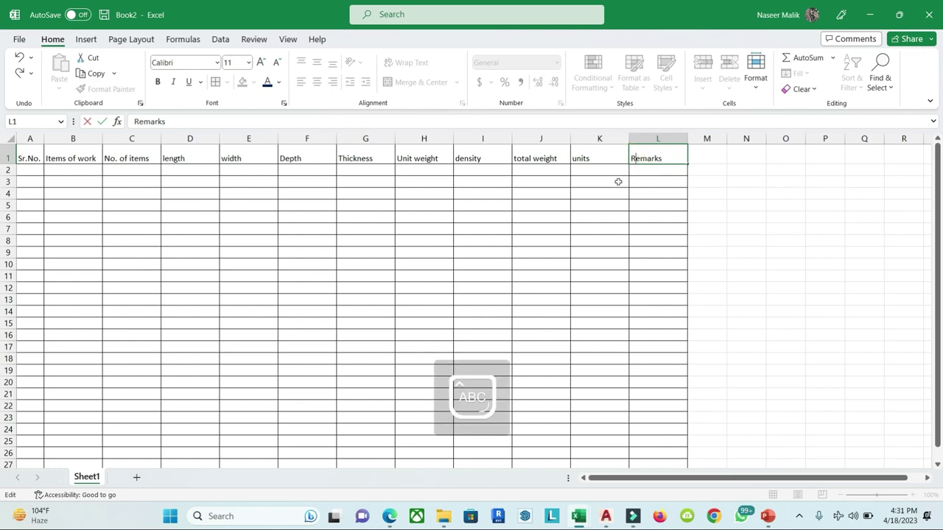
click(579, 159)
click(575, 164)
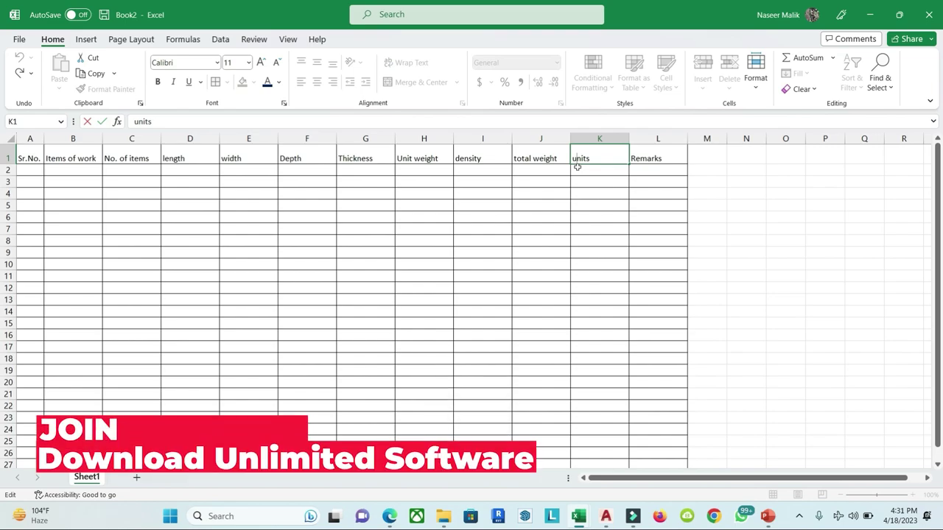
key(Delete)
text(U)
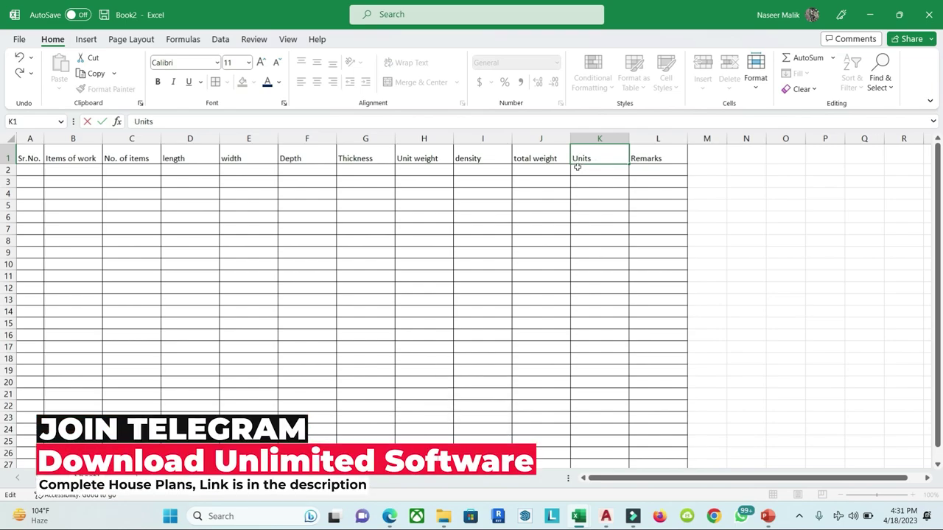
Step: Capitalise the first letters of the Total weight and Density headers in J1 and I1
click(521, 159)
double_click(520, 159)
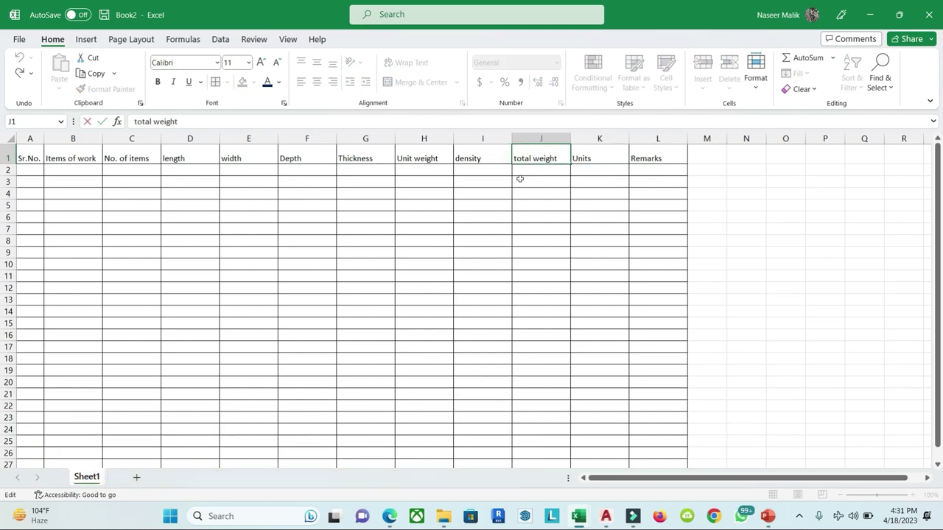
key(BackSpace)
key(Caps_Lock)
text(T)
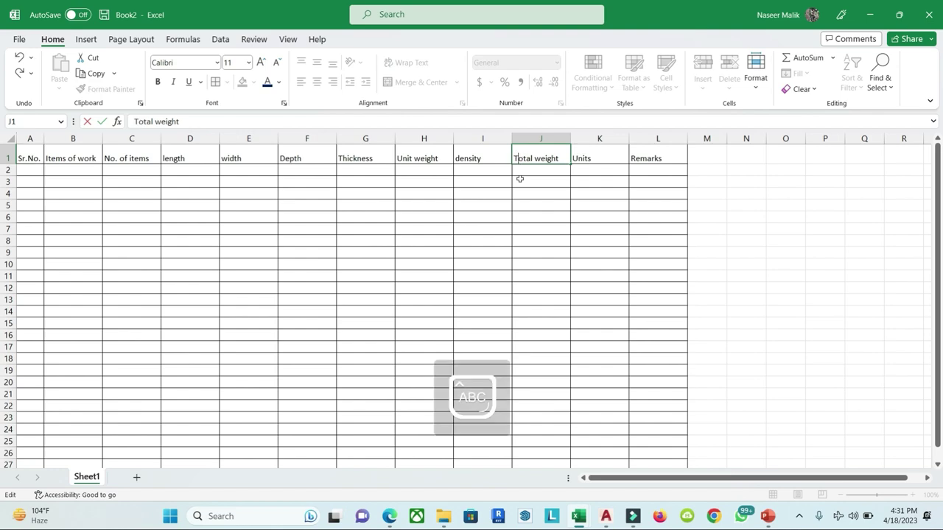
click(460, 159)
double_click(460, 159)
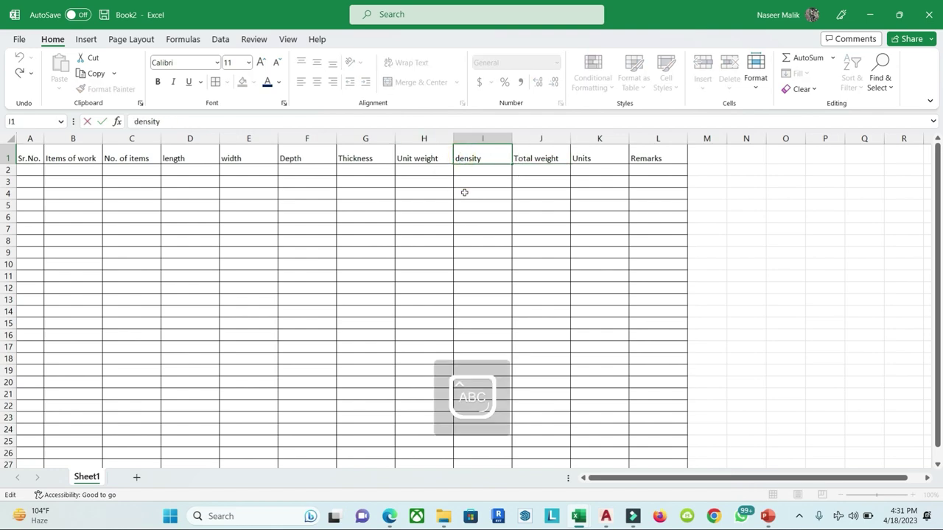
key(BackSpace)
text(D)
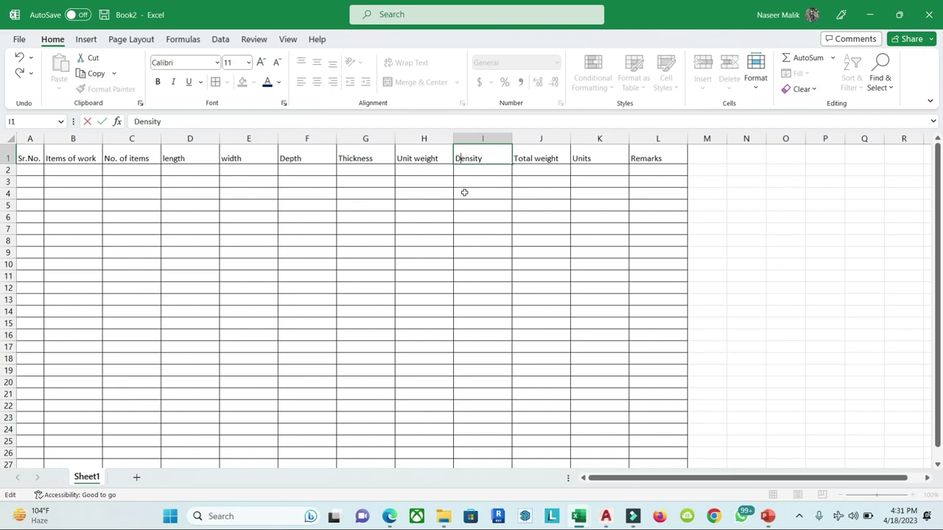
click(460, 240)
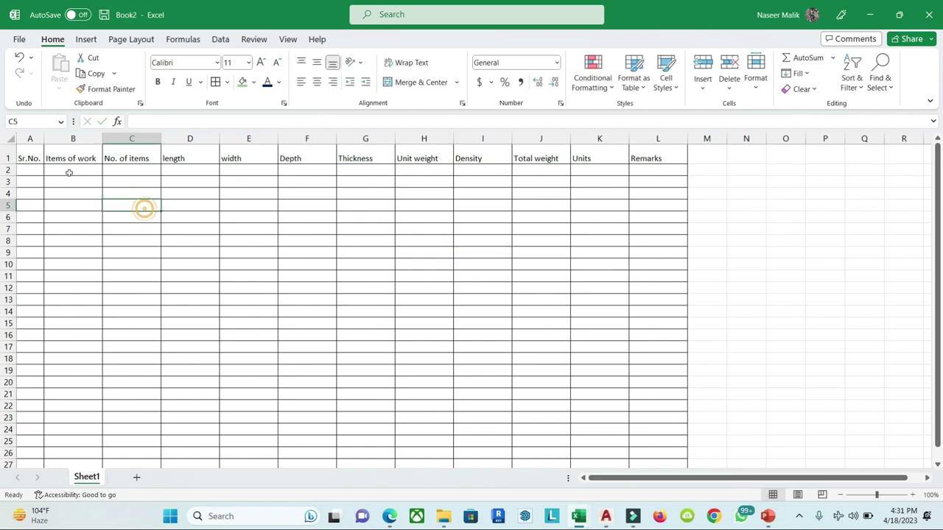
Step: Give header row A1:L1 yellow font colour on a black fill
drag(30, 157, 658, 155)
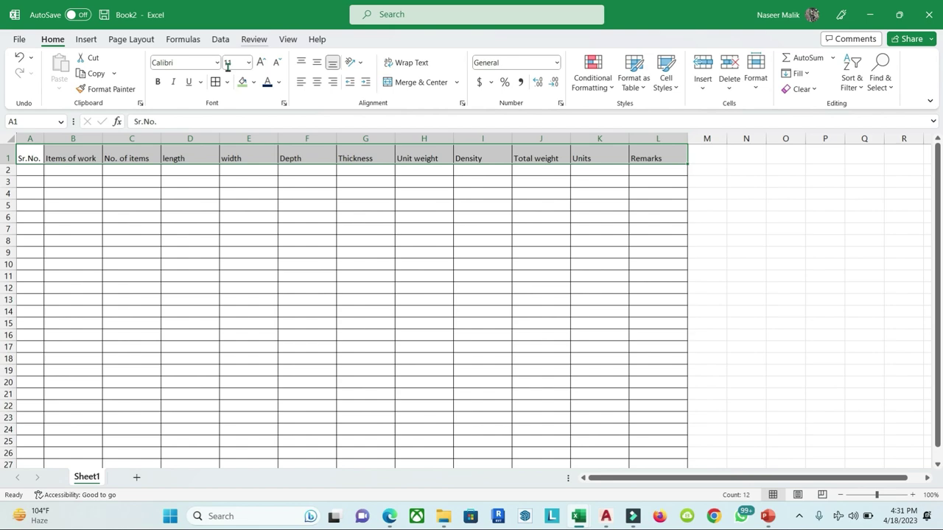
click(278, 84)
click(297, 213)
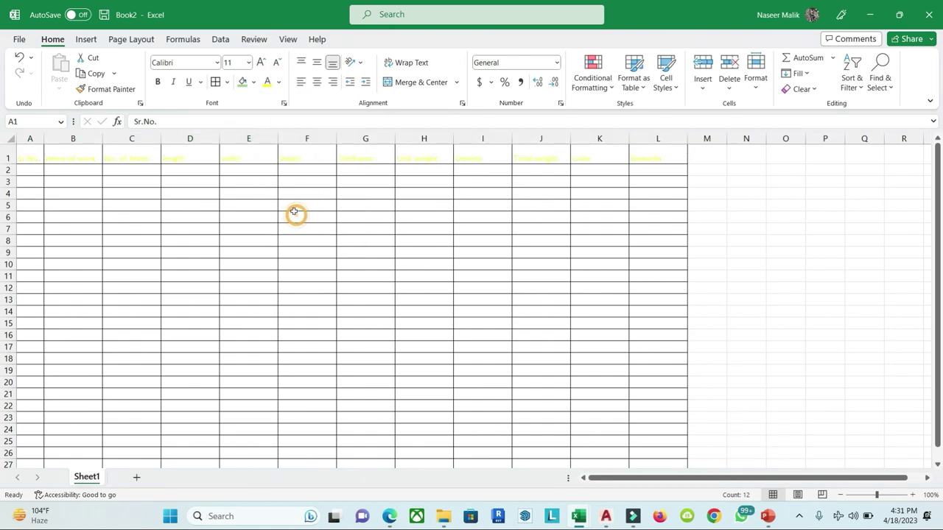
click(254, 84)
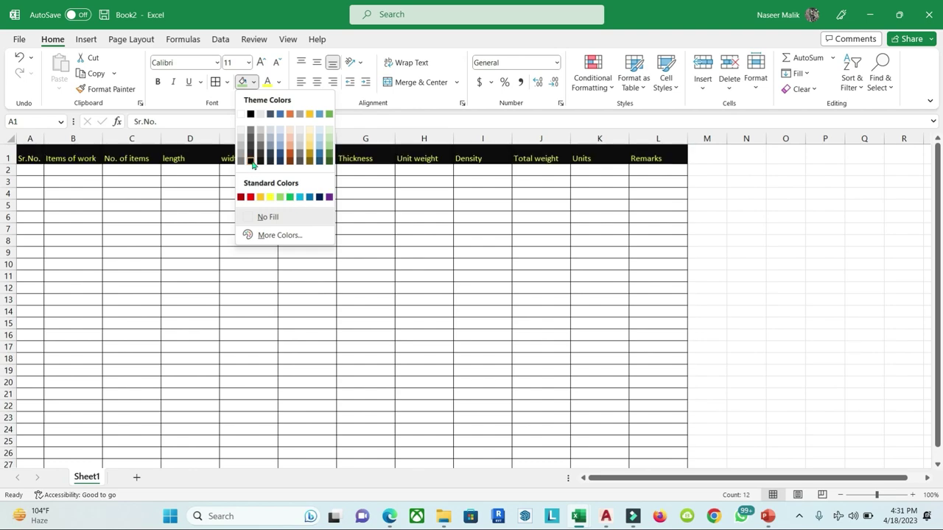
click(252, 164)
click(307, 240)
Step: Make the A1:L1 headers bold and middle-aligned vertically
drag(29, 158, 637, 156)
click(158, 83)
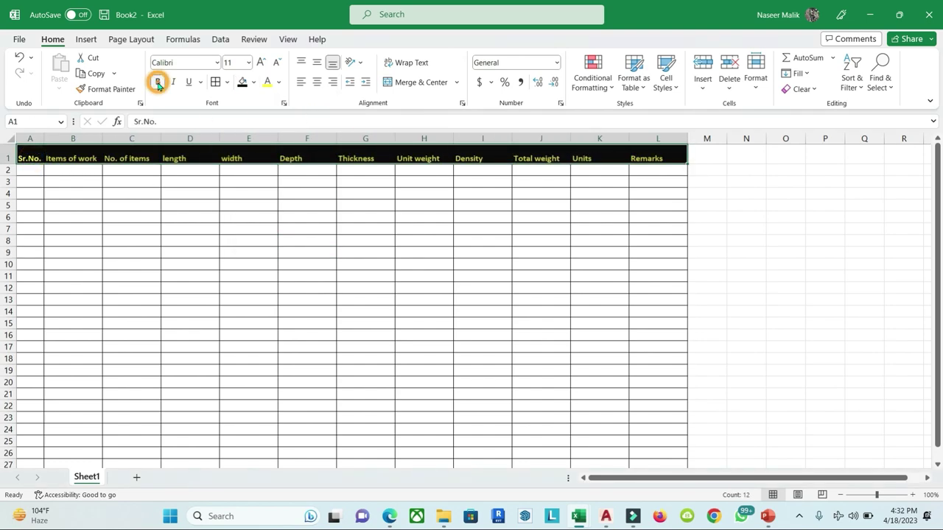
click(178, 239)
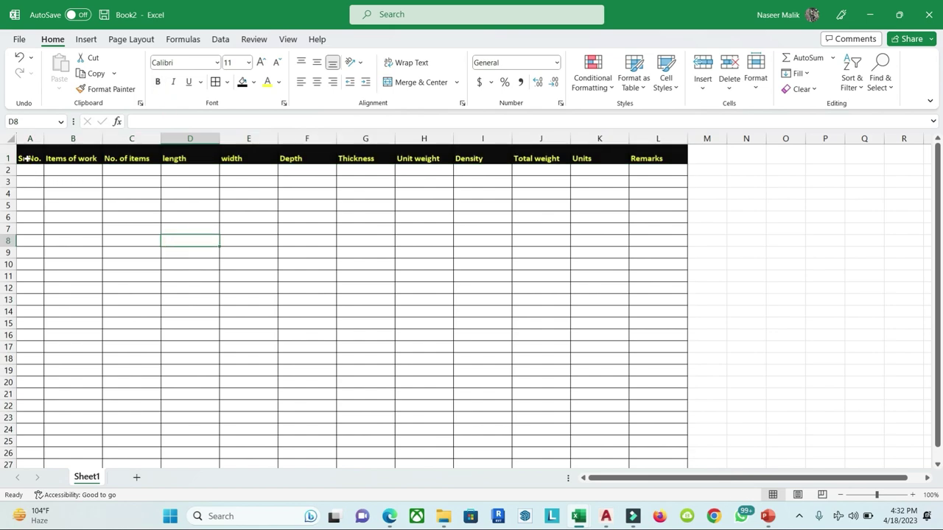
drag(30, 158, 648, 157)
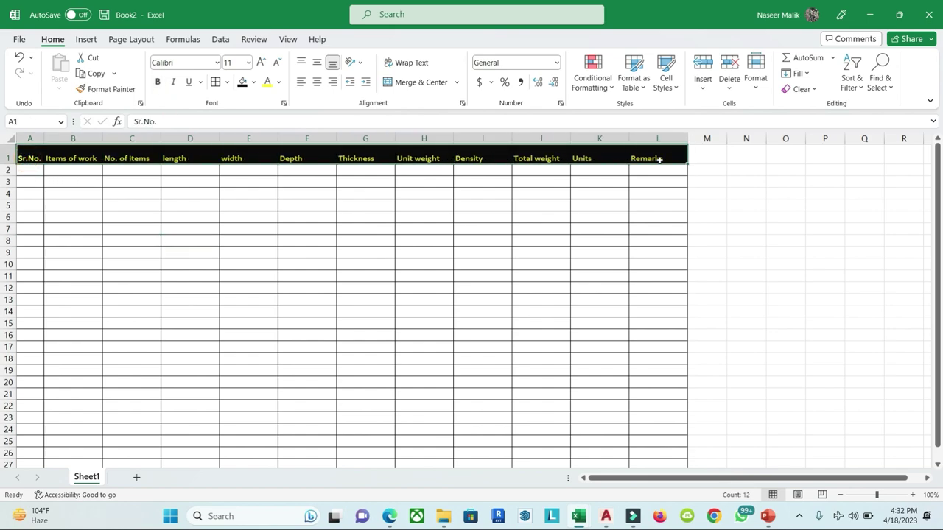
click(317, 65)
click(316, 229)
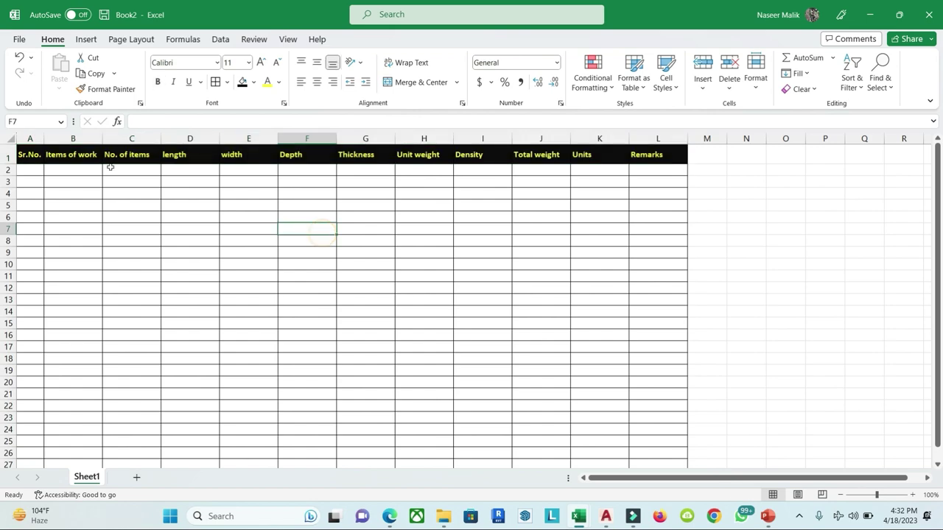
drag(30, 156, 656, 155)
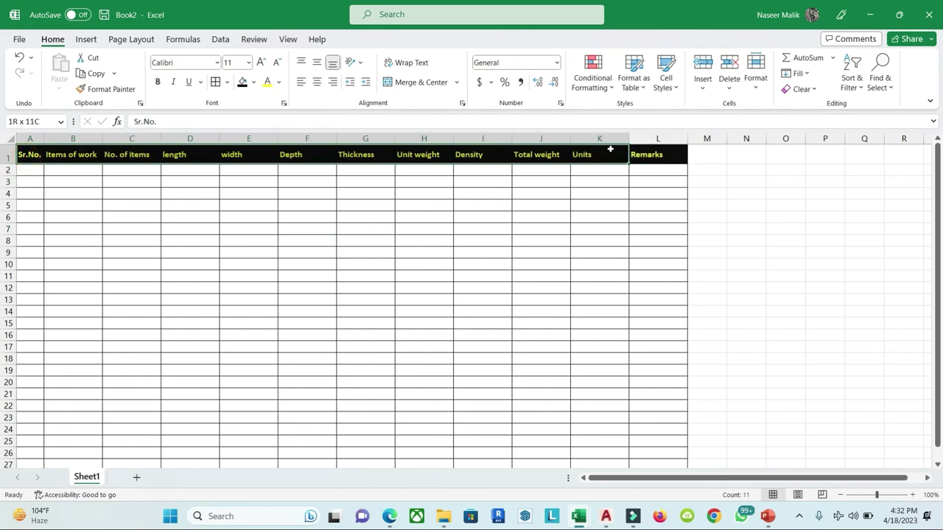
Step: Set the A1:L1 header font size to 16 and AutoFit columns A to L to the header text
click(246, 62)
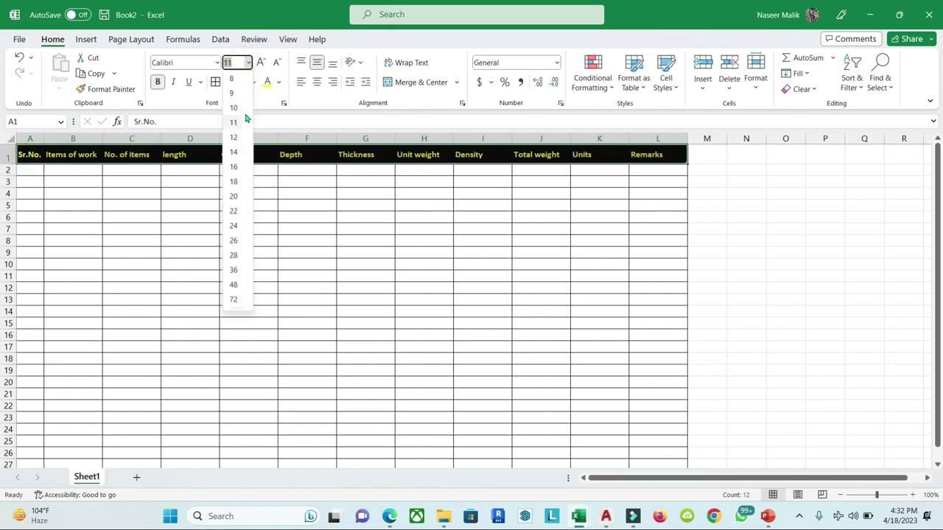
click(234, 168)
click(265, 228)
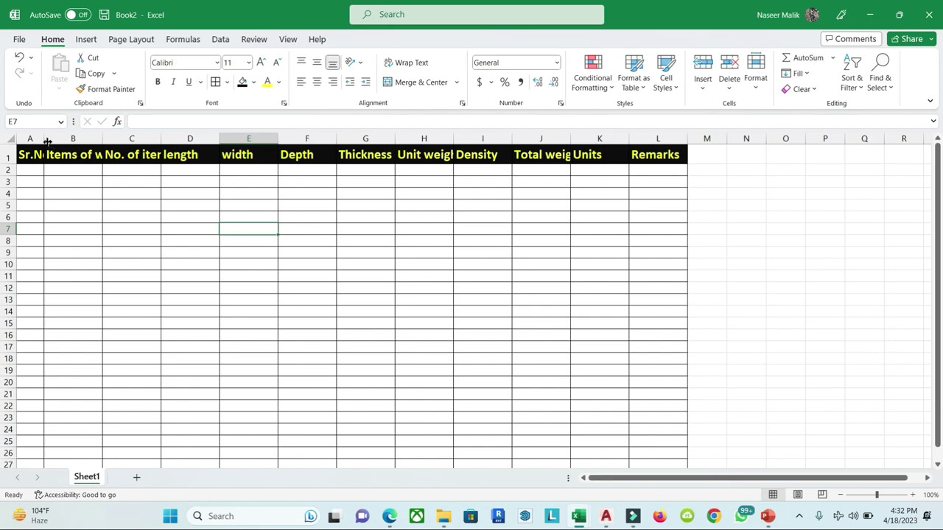
drag(66, 138, 364, 134)
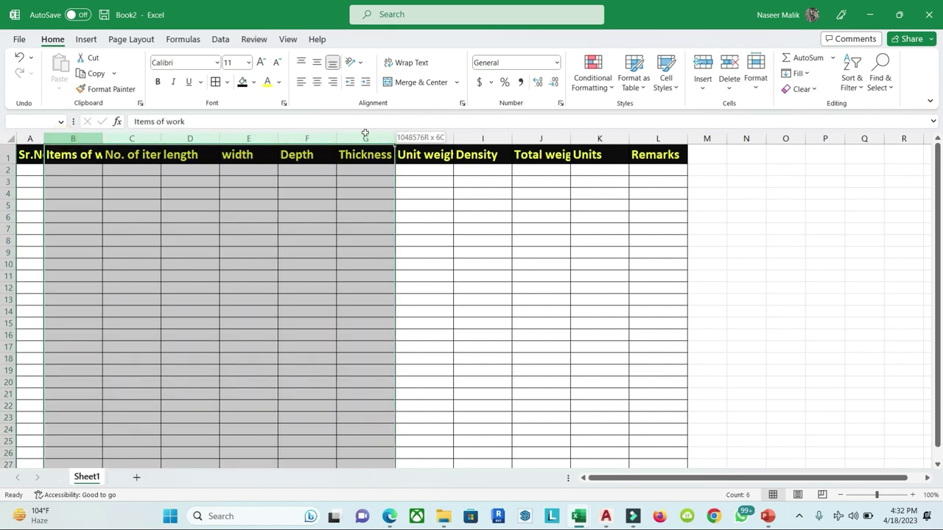
mouse_move(29, 139)
mouse_down()
mouse_move(616, 127)
mouse_move(659, 134)
mouse_up()
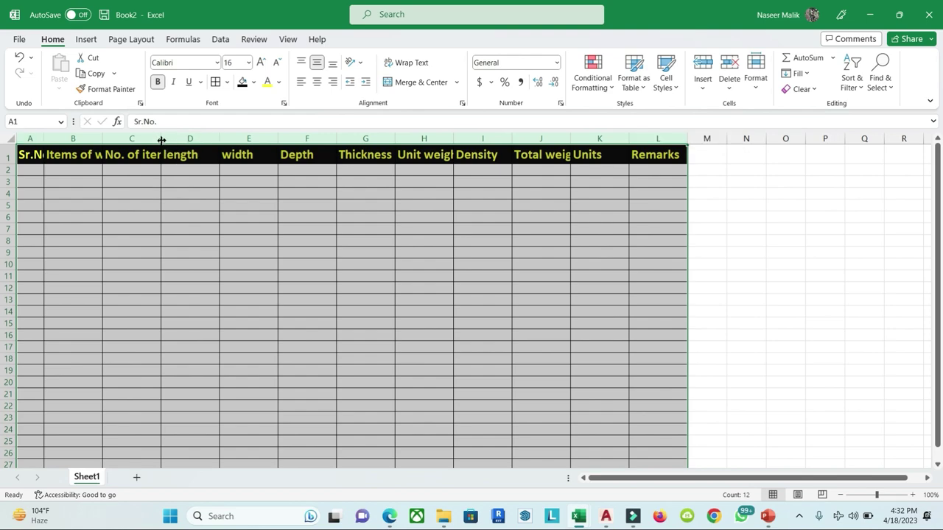
double_click(161, 140)
click(195, 206)
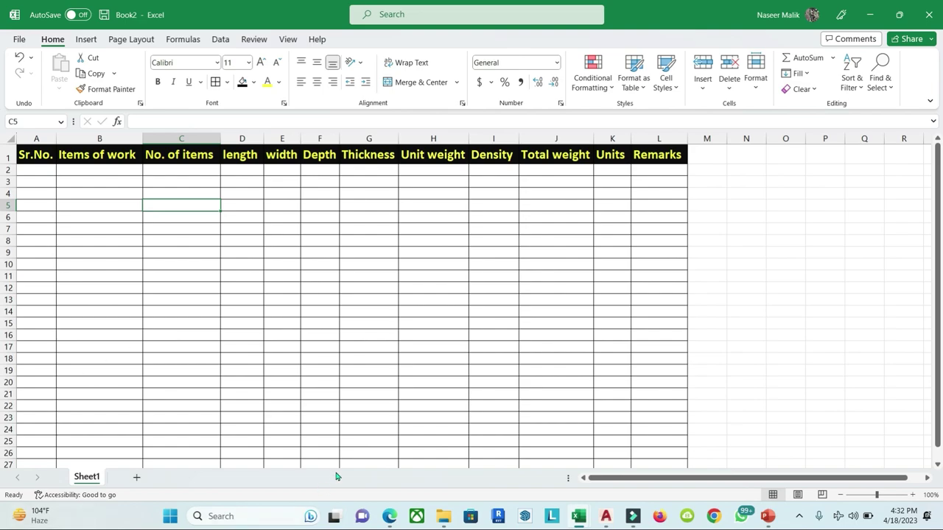
Step: Back in the Edge PDF, erase the old ink marks and magenta arrows on Detail A
click(385, 520)
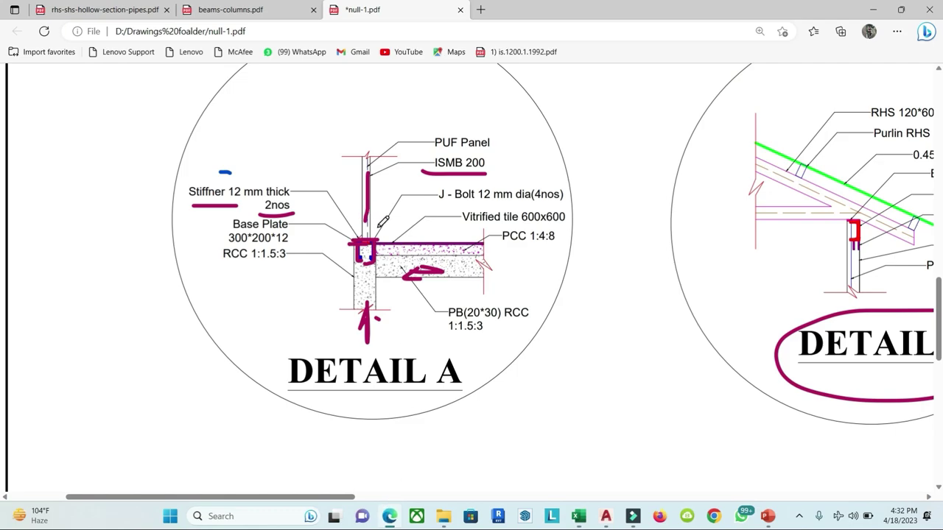
mouse_move(221, 53)
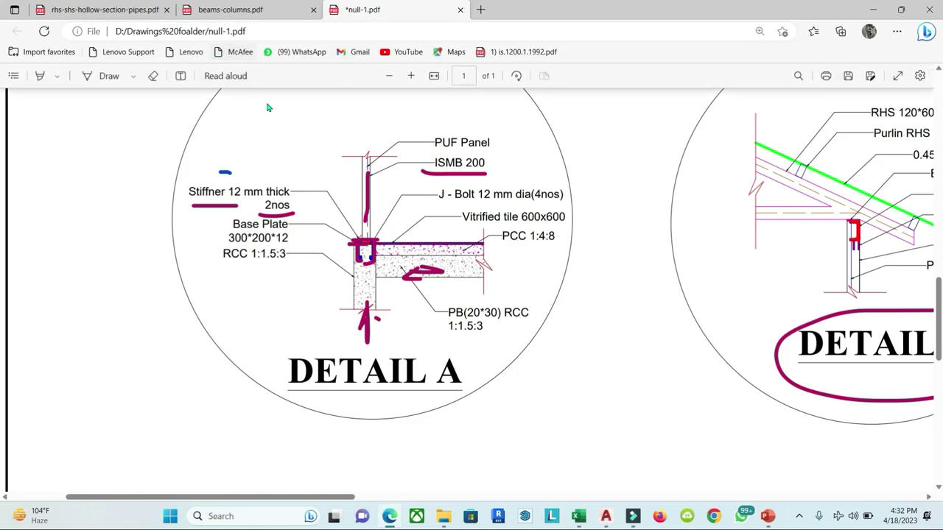
click(153, 76)
click(457, 173)
click(367, 250)
click(366, 199)
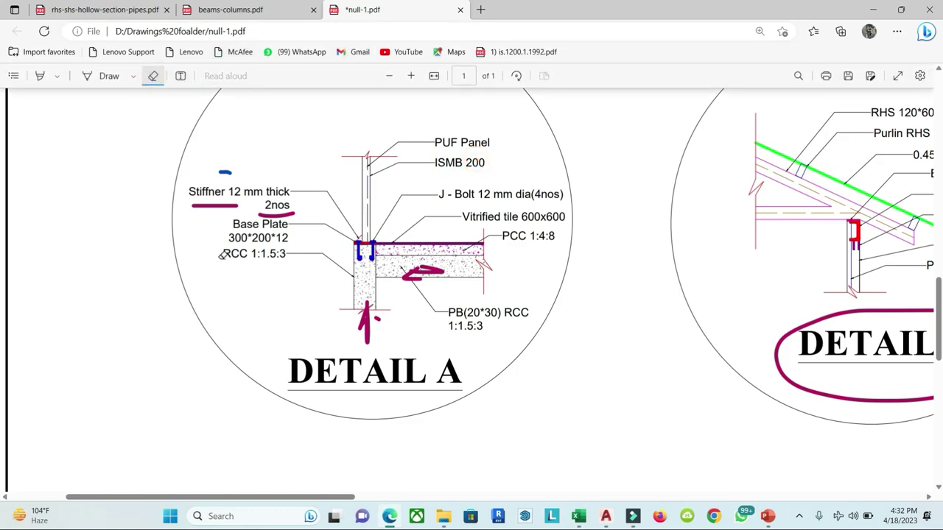
drag(280, 214, 242, 219)
click(424, 272)
click(364, 324)
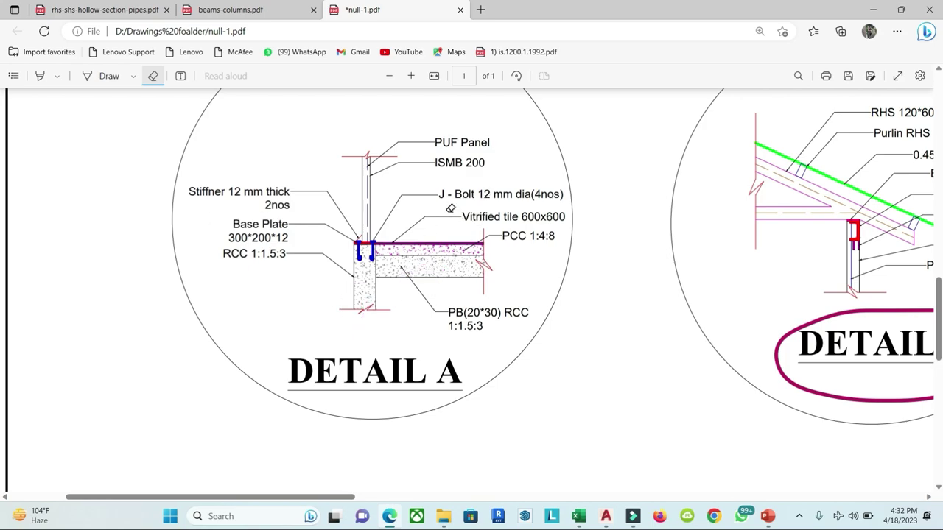
key(Escape)
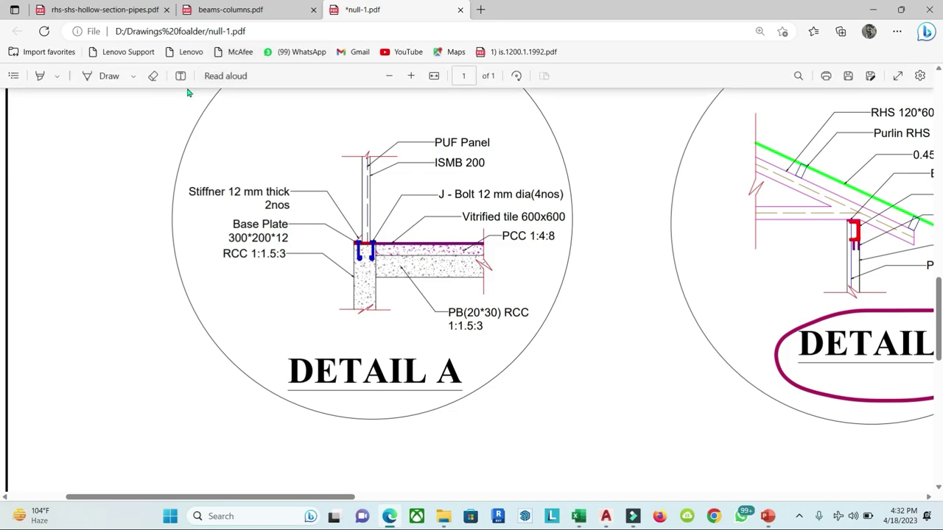
Step: Loop the base-plate joint, underline ISMB 200 and draw an arrow to the base plate
click(106, 76)
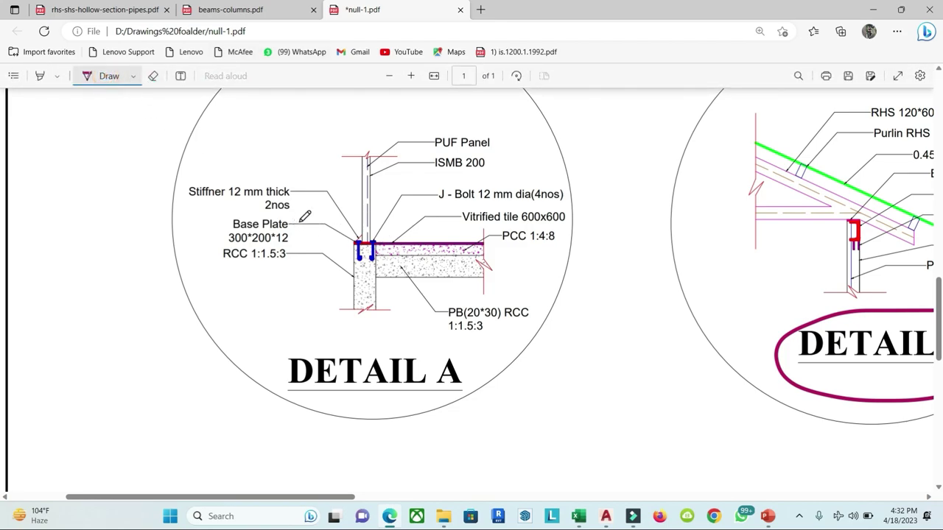
mouse_move(295, 222)
mouse_down()
mouse_move(399, 237)
mouse_move(374, 231)
mouse_up()
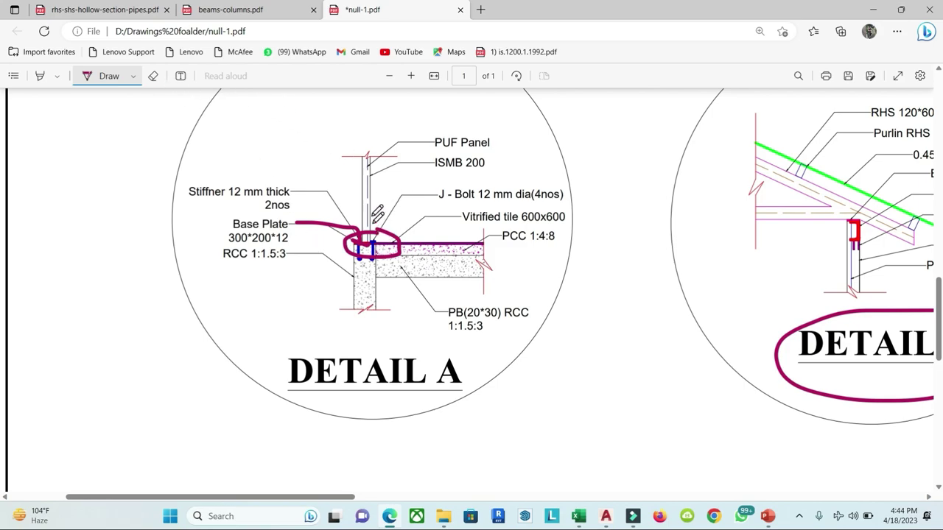
click(432, 176)
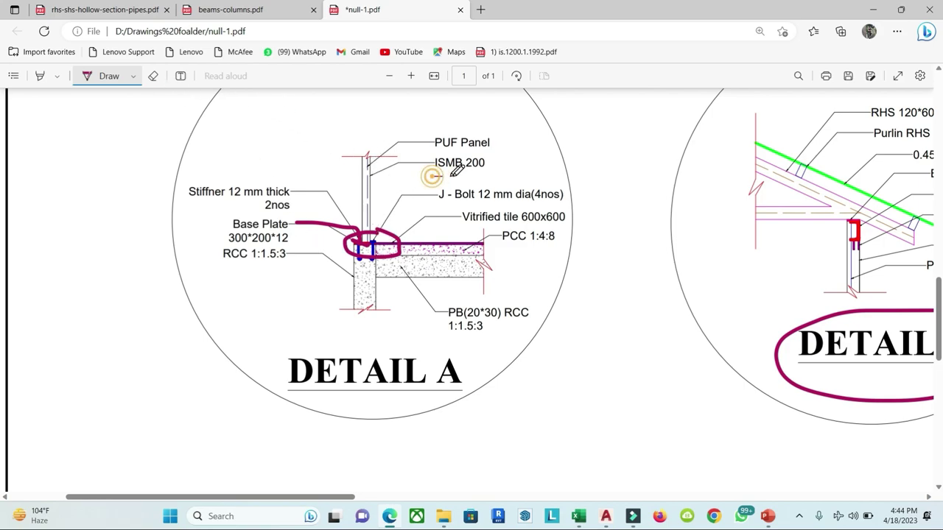
drag(432, 177, 482, 172)
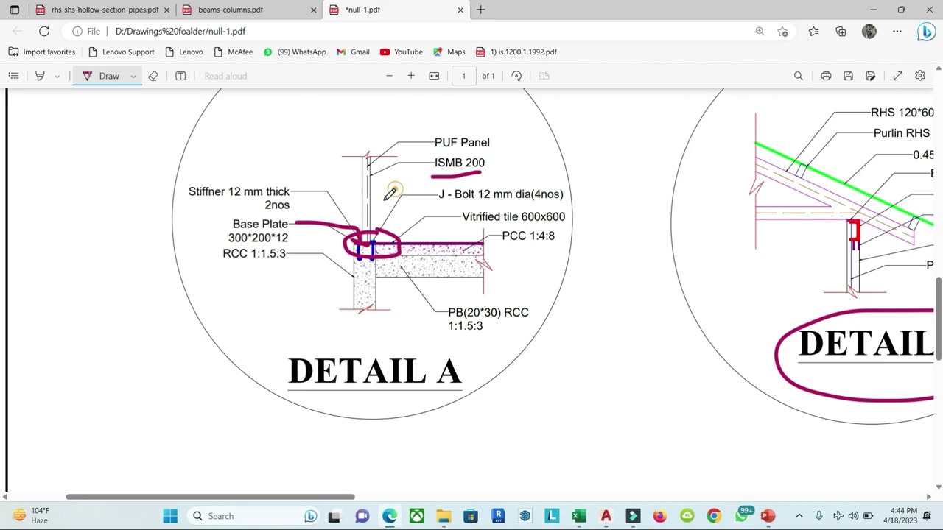
mouse_move(395, 190)
mouse_down()
mouse_move(374, 210)
mouse_move(389, 210)
mouse_up()
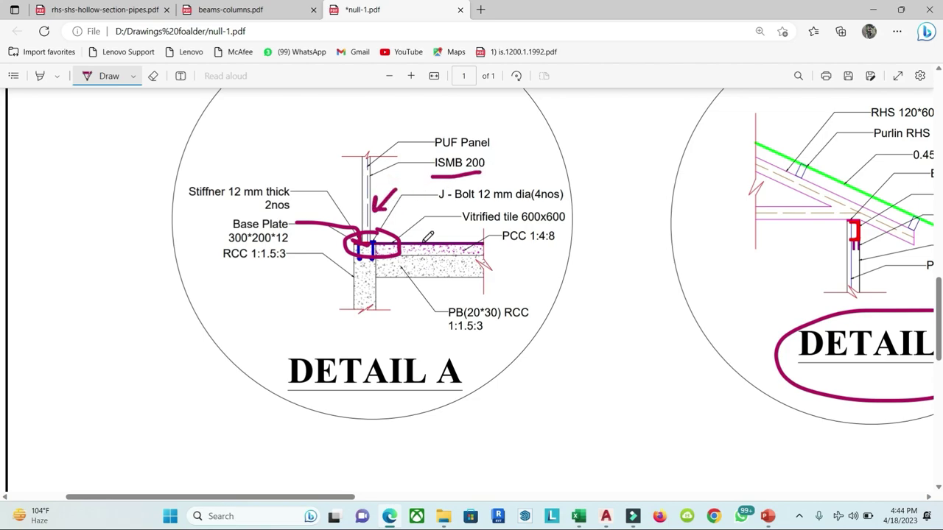
Step: Circle the central ISMB 150 junction and the bottom-row column junctions in freehand ink
key(Escape)
scroll(516, 213, down, 3)
scroll(516, 214, right, 2)
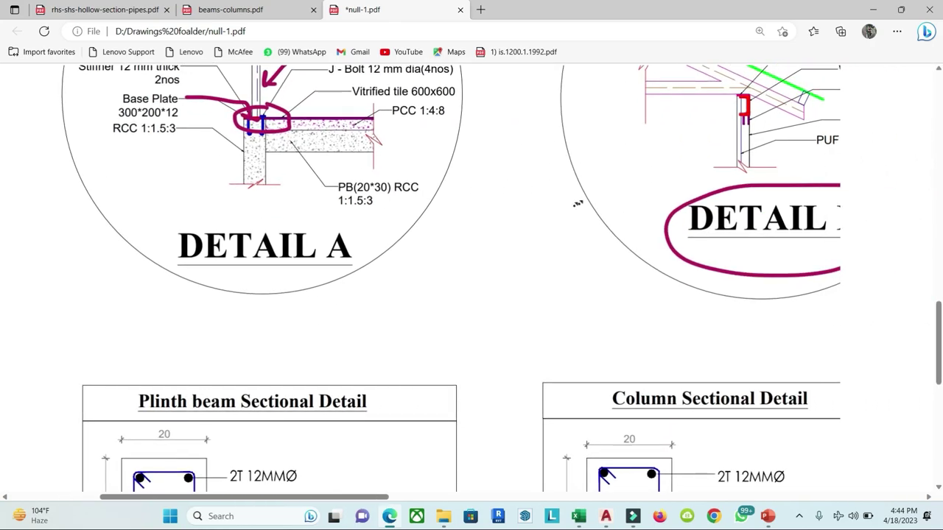
scroll(579, 204, right, 5)
scroll(589, 204, down, 2)
scroll(589, 204, down, 3)
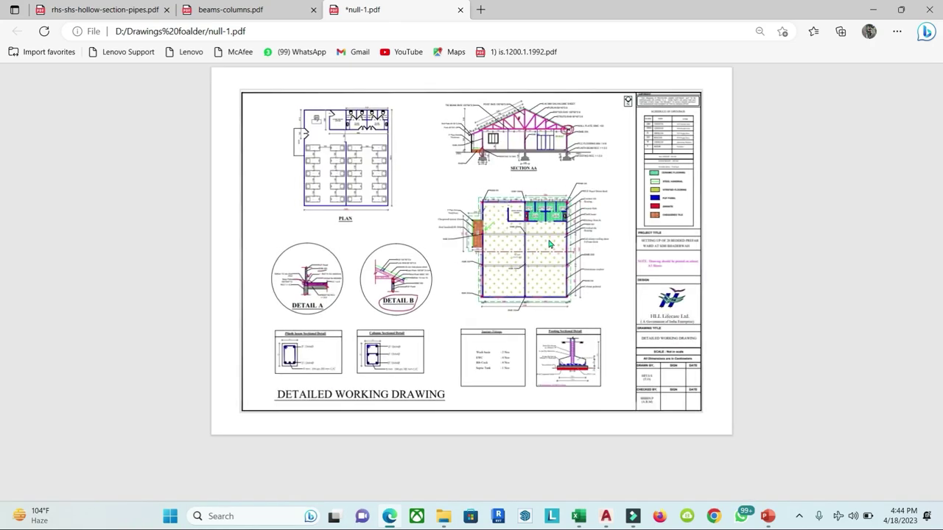
scroll(549, 244, up, 3)
scroll(560, 271, up, 2)
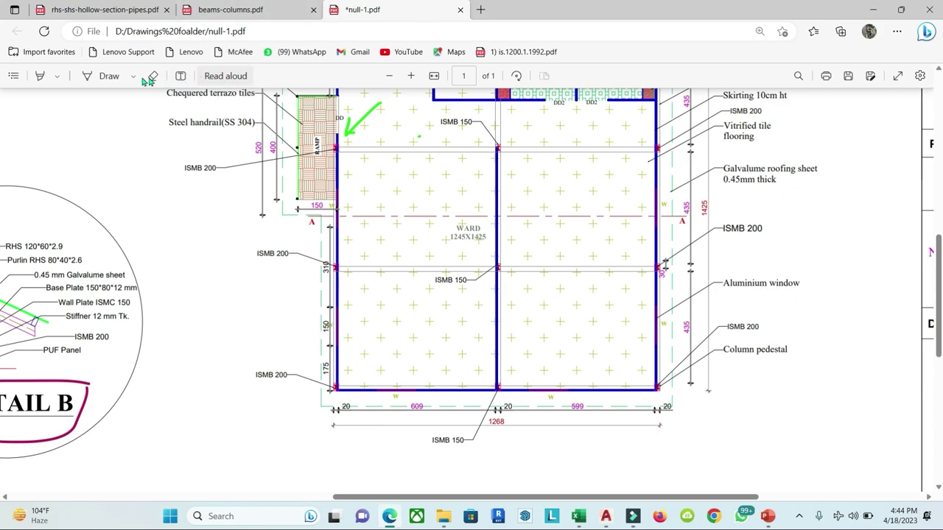
click(111, 76)
drag(537, 274, 535, 271)
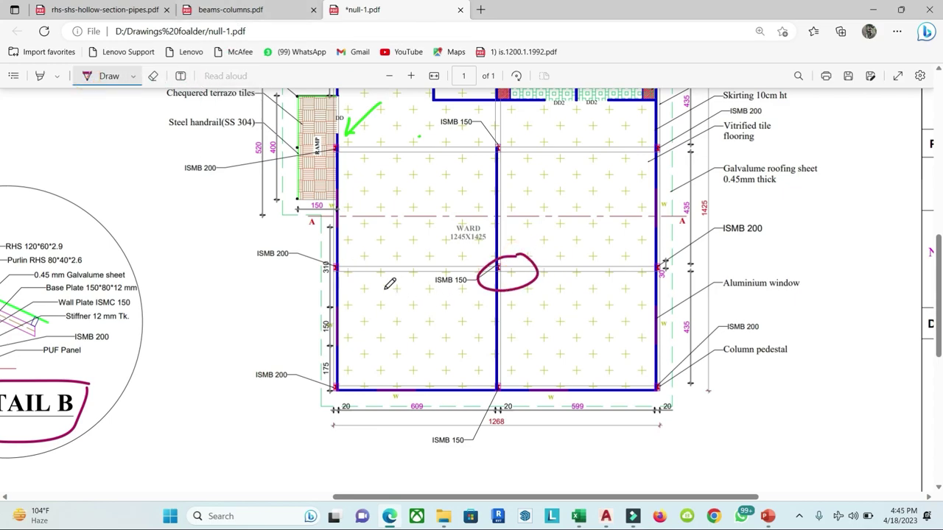
drag(340, 259, 338, 267)
drag(346, 374, 348, 379)
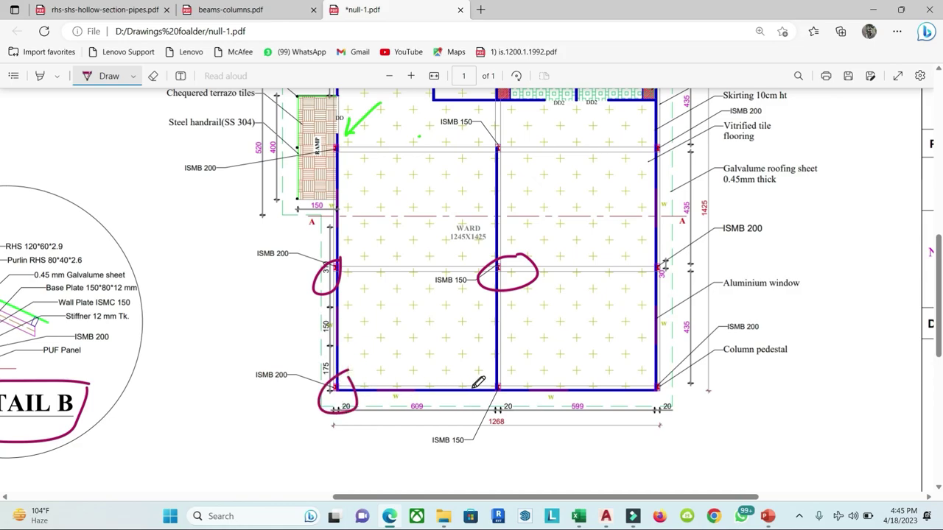
drag(515, 378, 512, 380)
drag(667, 373, 664, 376)
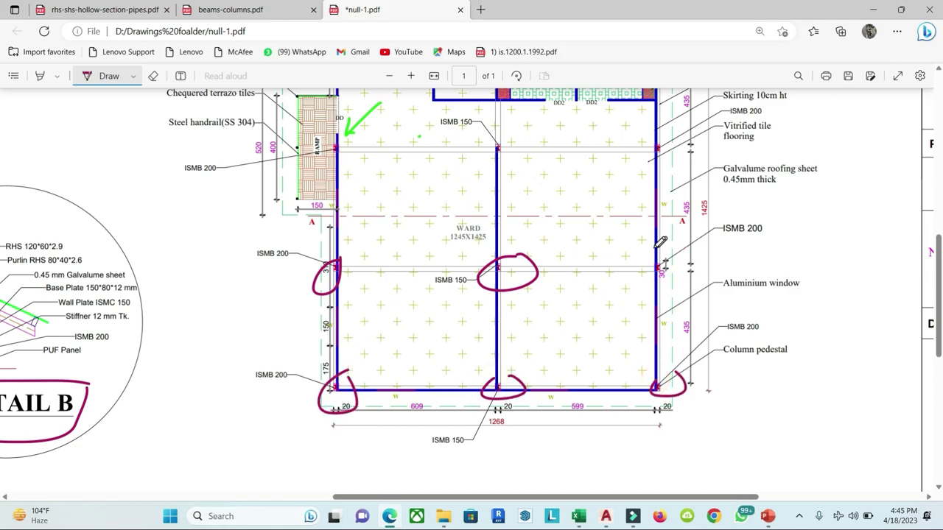
Step: Circle the remaining right, middle, ramp-side and top-row column junctions
drag(660, 243, 659, 248)
scroll(663, 251, up, 5)
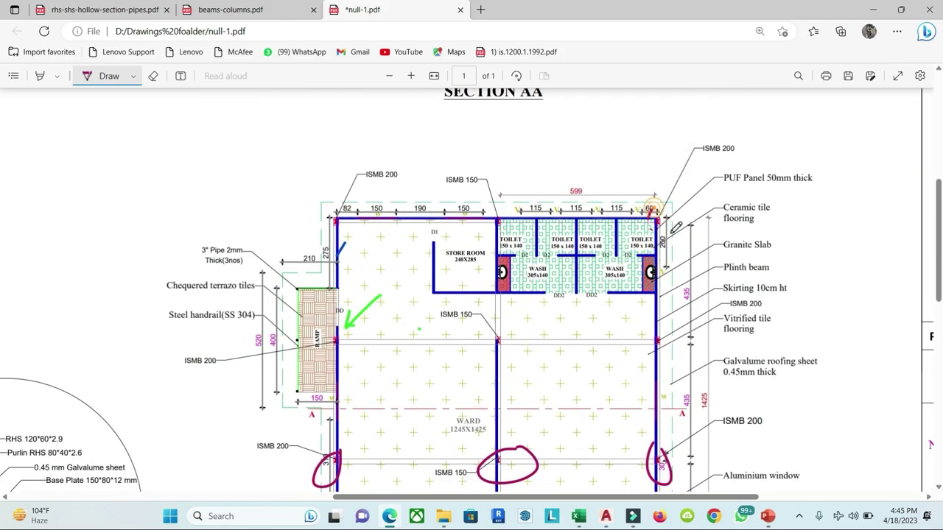
drag(669, 201, 666, 206)
drag(657, 326, 659, 331)
drag(498, 326, 501, 332)
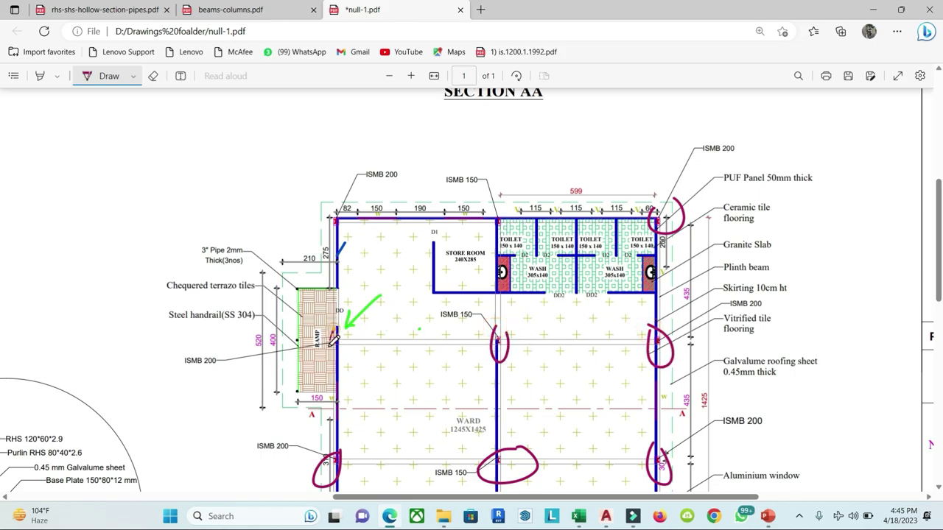
drag(343, 327, 347, 330)
drag(337, 203, 340, 206)
drag(516, 200, 520, 204)
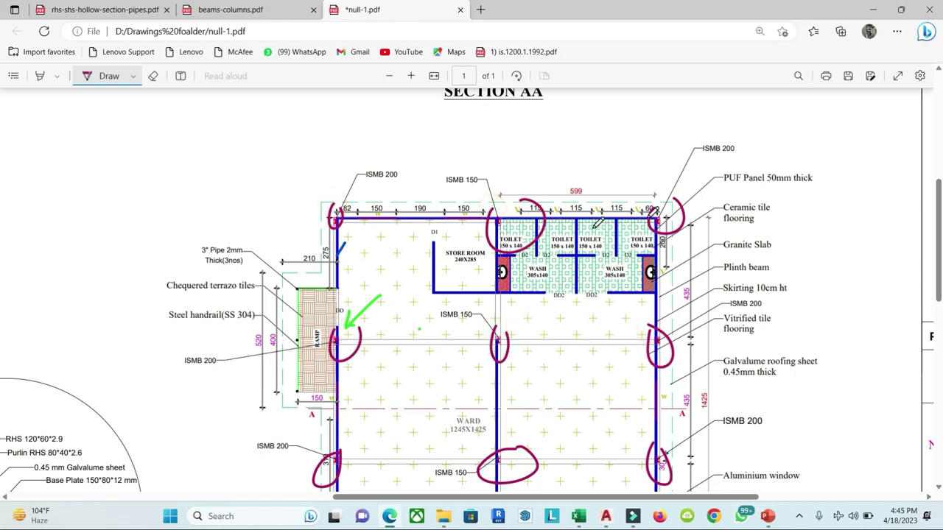
Step: Underline the ISMB 200 label on the ward plan
scroll(659, 265, down, 2)
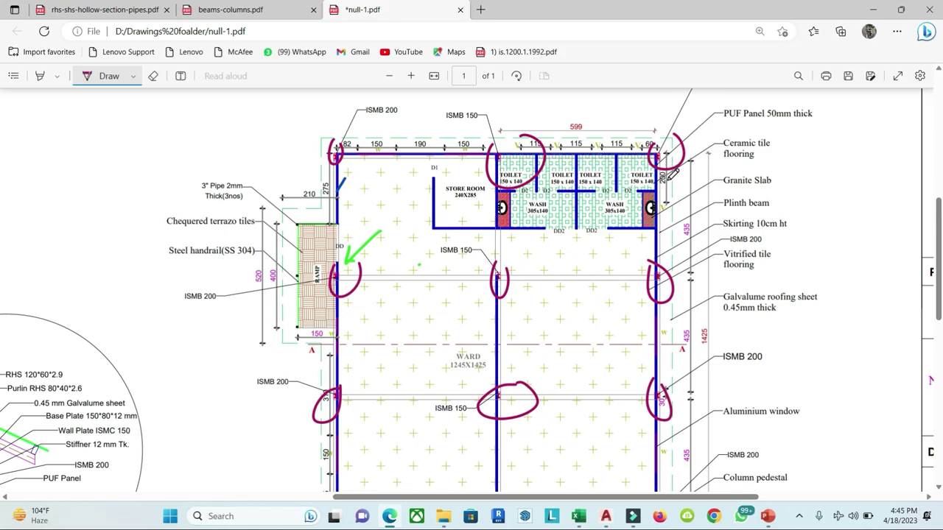
scroll(671, 175, down, 2)
scroll(670, 174, up, 2)
scroll(515, 398, down, 2)
scroll(527, 391, up, 2)
scroll(583, 376, down, 2)
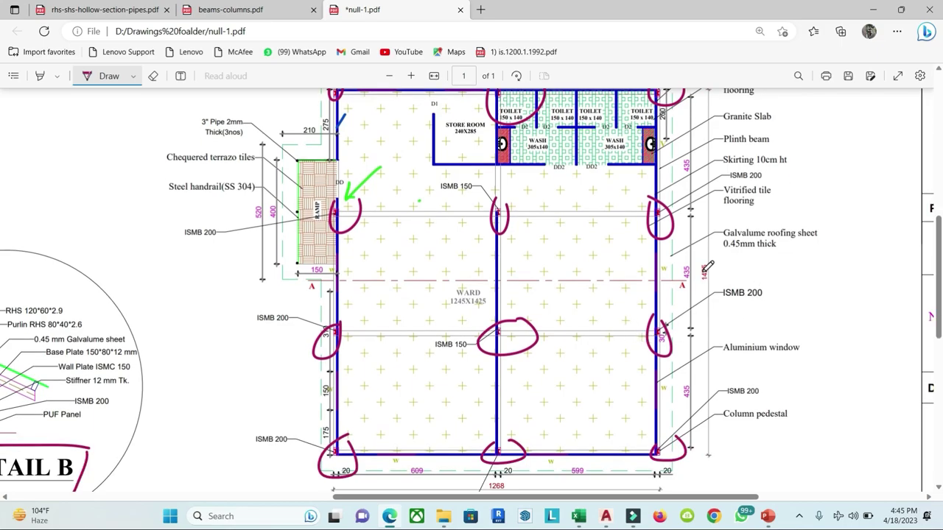
scroll(650, 255, up, 2)
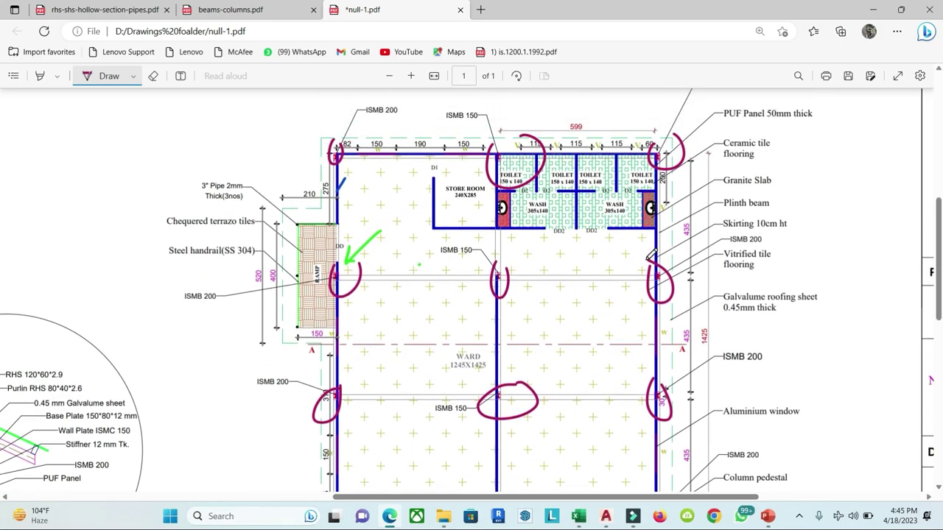
scroll(660, 287, down, 2)
drag(716, 299, 765, 298)
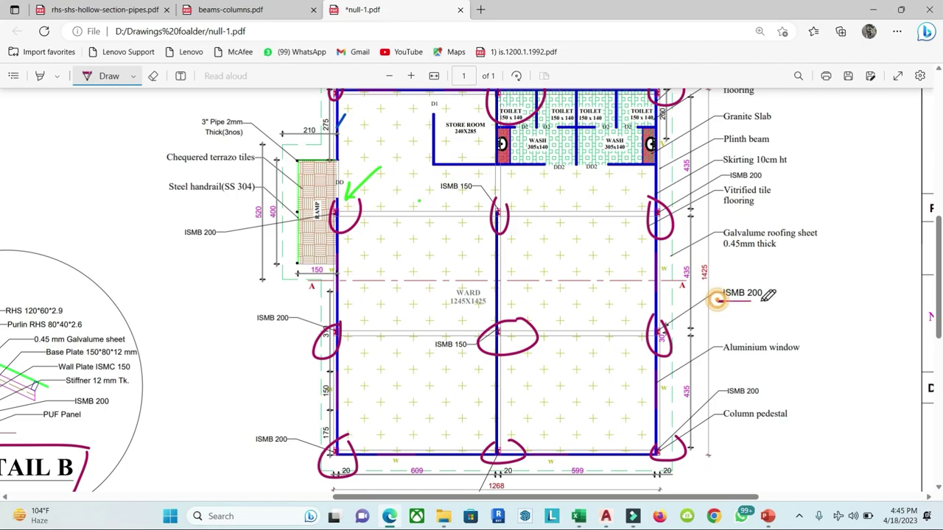
Step: Draw ink lines through the ward, including one from the toilets down to ISMB 150
scroll(590, 346, down, 2)
scroll(519, 378, down, 2)
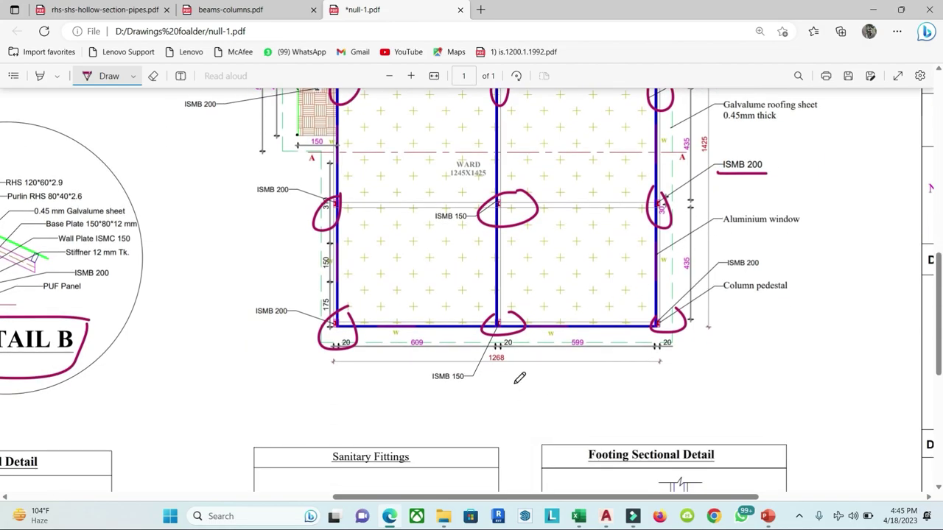
scroll(516, 324, up, 6)
mouse_move(515, 130)
mouse_down()
mouse_move(452, 372)
mouse_move(457, 435)
mouse_up()
scroll(457, 434, down, 2)
drag(457, 306, 542, 403)
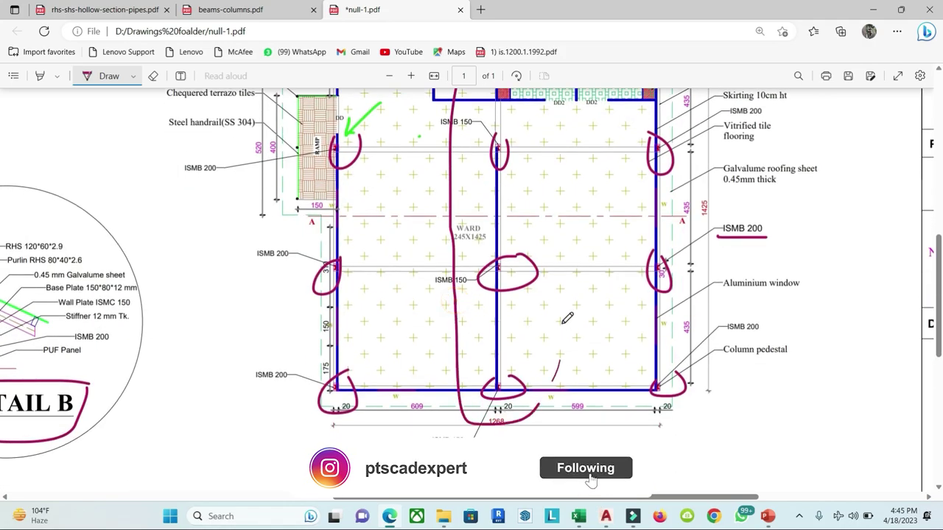
drag(560, 177, 554, 361)
scroll(554, 361, down, 3)
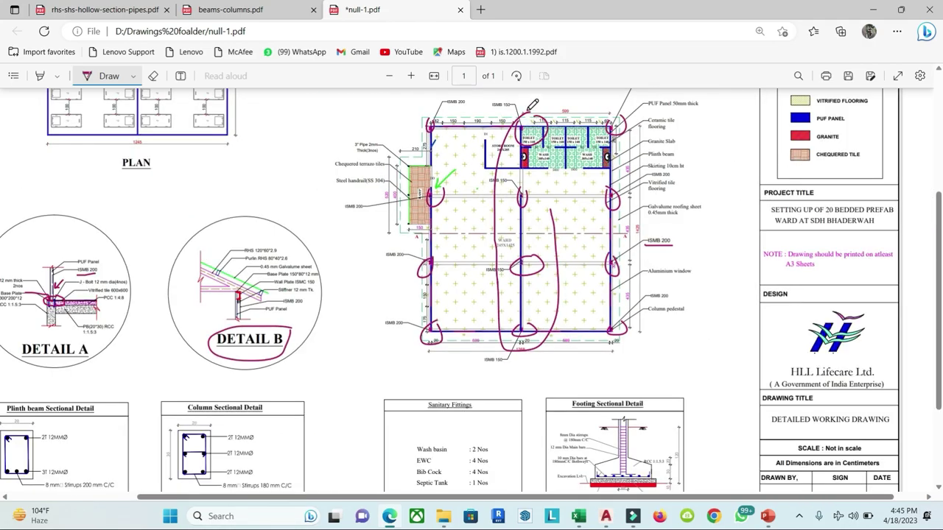
drag(533, 104, 508, 341)
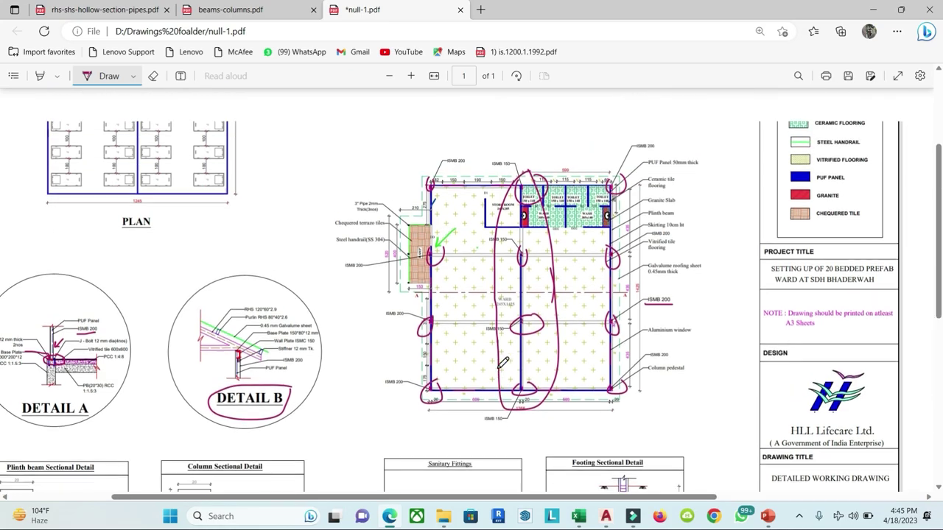
Step: Loop the lower ISMB 150 label, then scroll back to the full sheet
scroll(500, 360, up, 4)
mouse_move(529, 398)
mouse_down()
mouse_move(499, 392)
mouse_move(541, 387)
mouse_up()
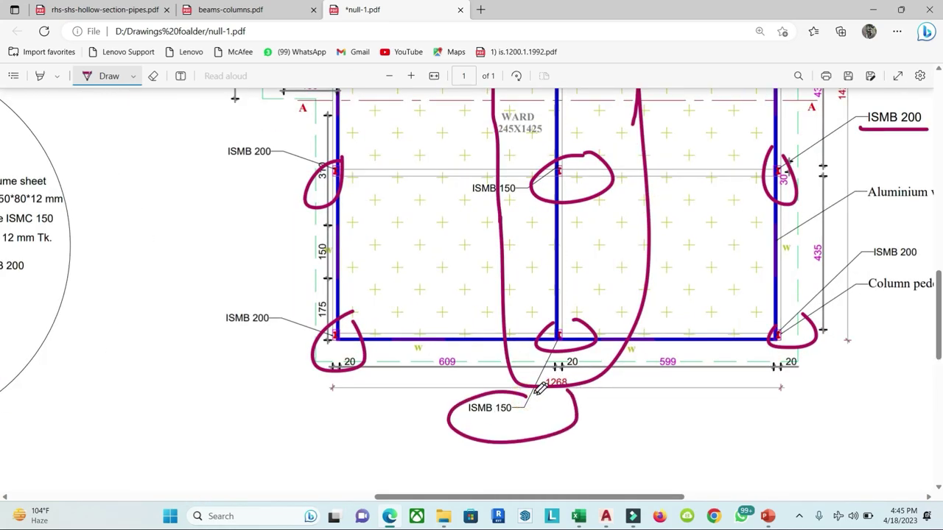
scroll(394, 354, up, 3)
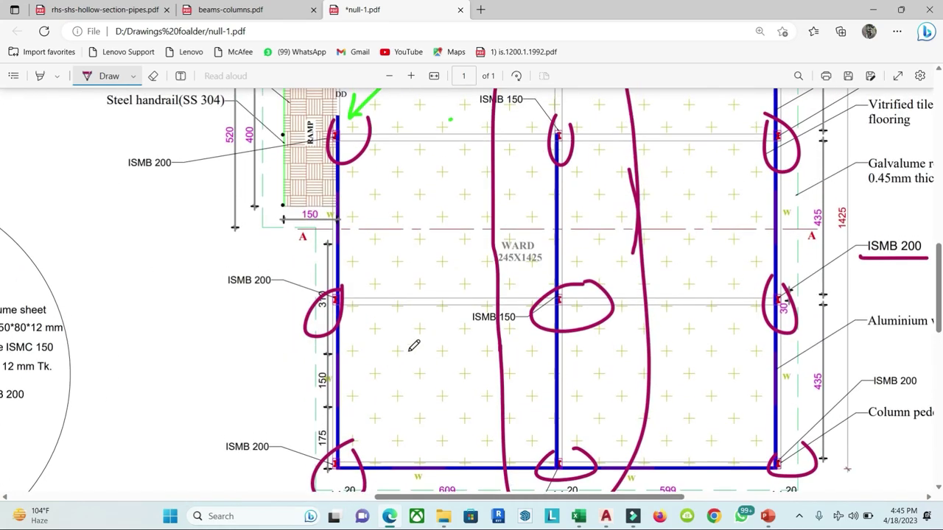
scroll(447, 333, down, 2)
scroll(445, 341, down, 3)
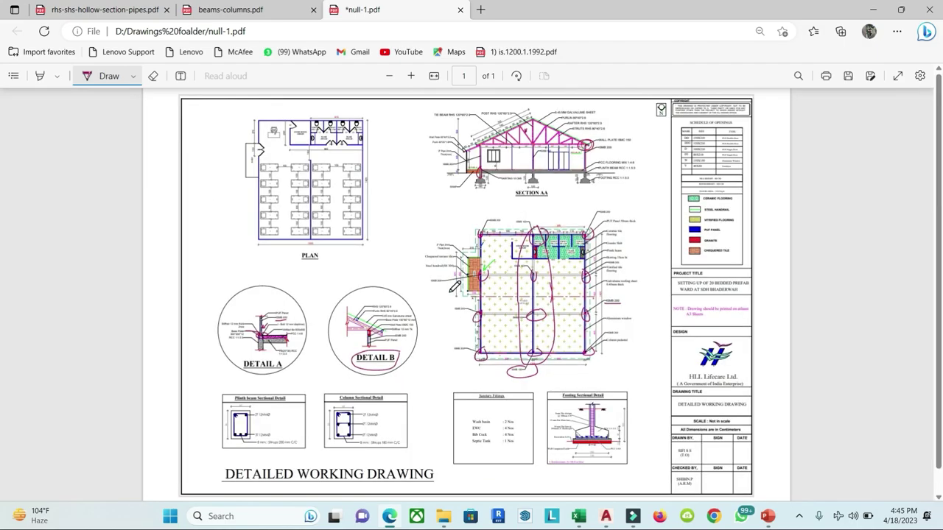
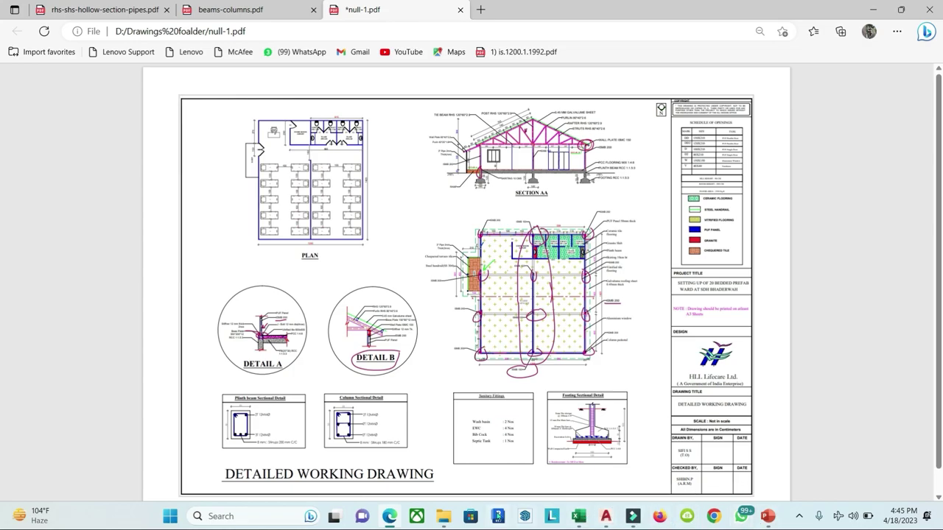
Step: Enter serial number 1 in A2 and begin typing 'BASE PLATE(' in B2 in capitals
mouse_move(578, 520)
click(614, 475)
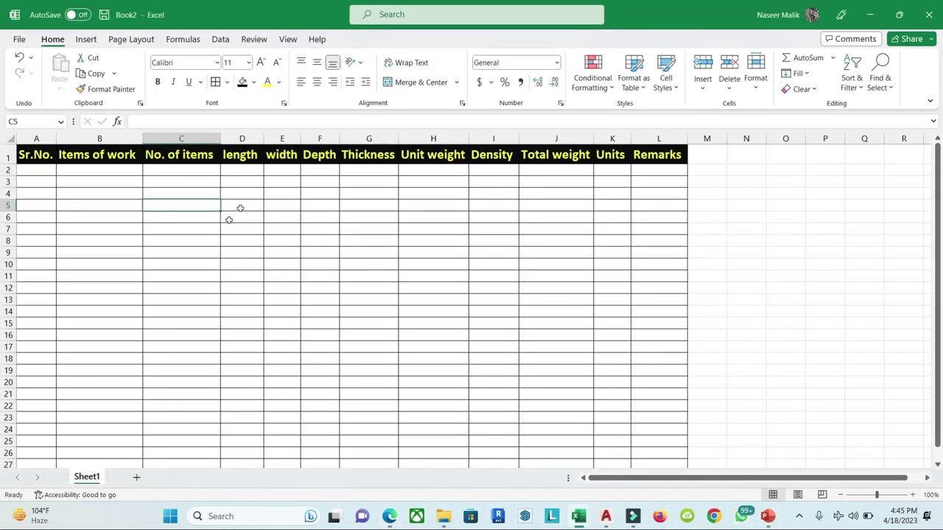
click(36, 173)
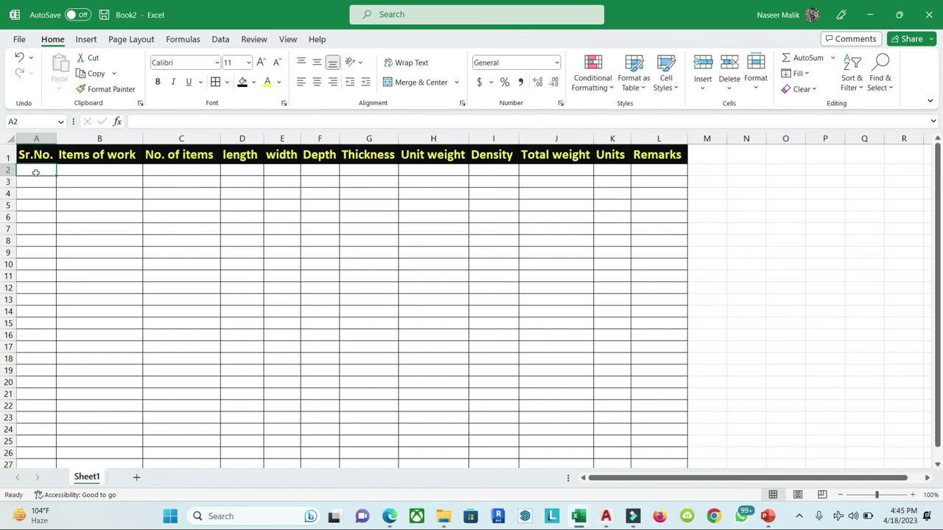
key(ctrl+Right)
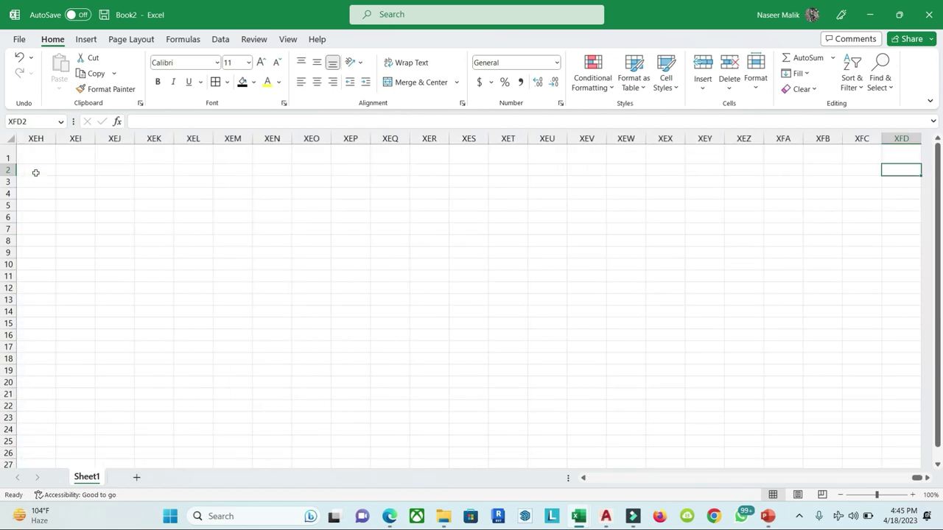
key(Num_Lock)
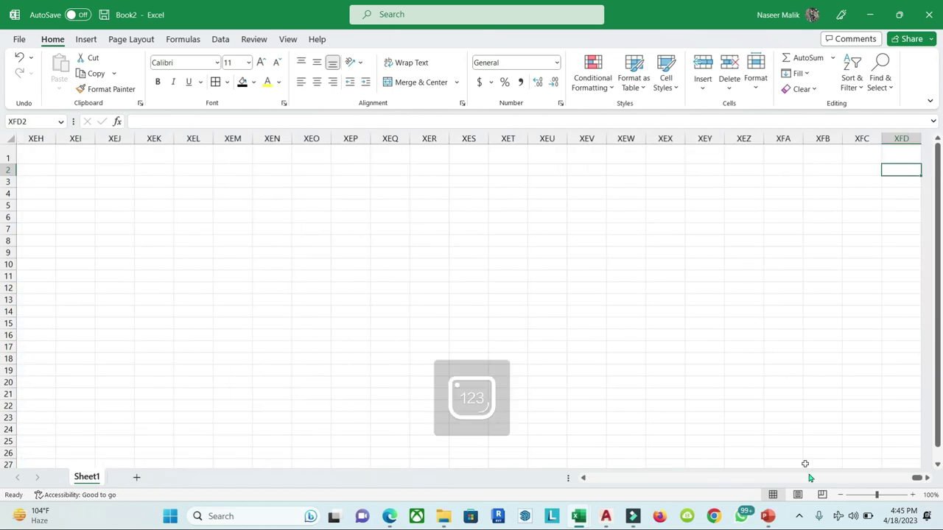
drag(916, 478, 586, 479)
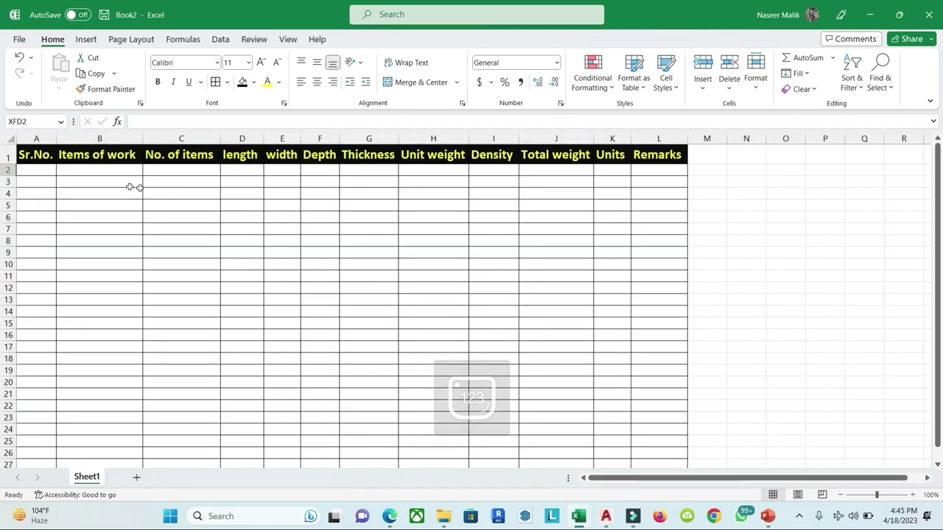
click(28, 172)
text(1)
key(Tab)
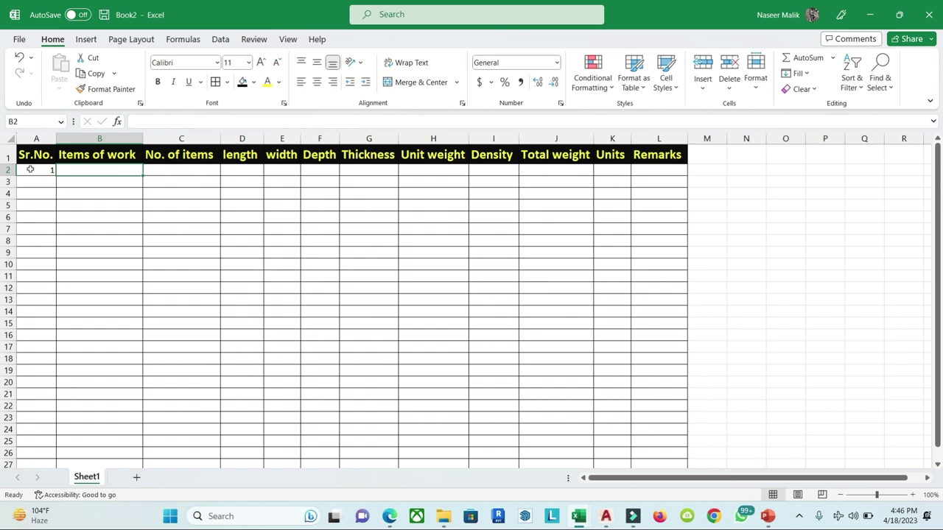
key(Caps_Lock)
text(B)
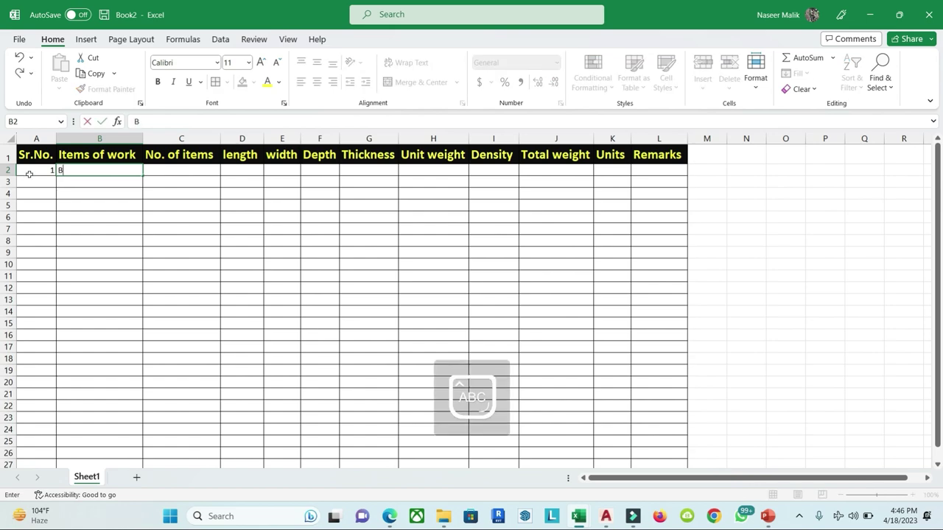
text(ASE P)
text(LATE()
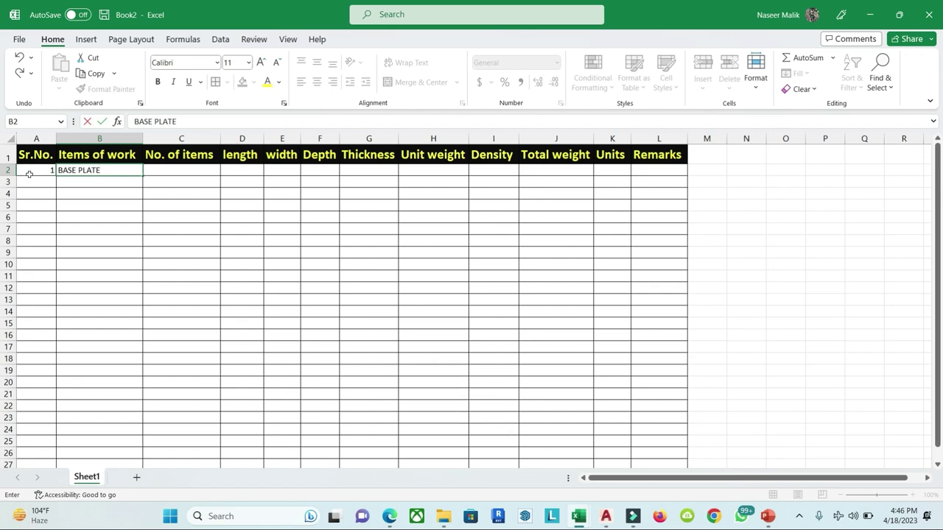
click(389, 516)
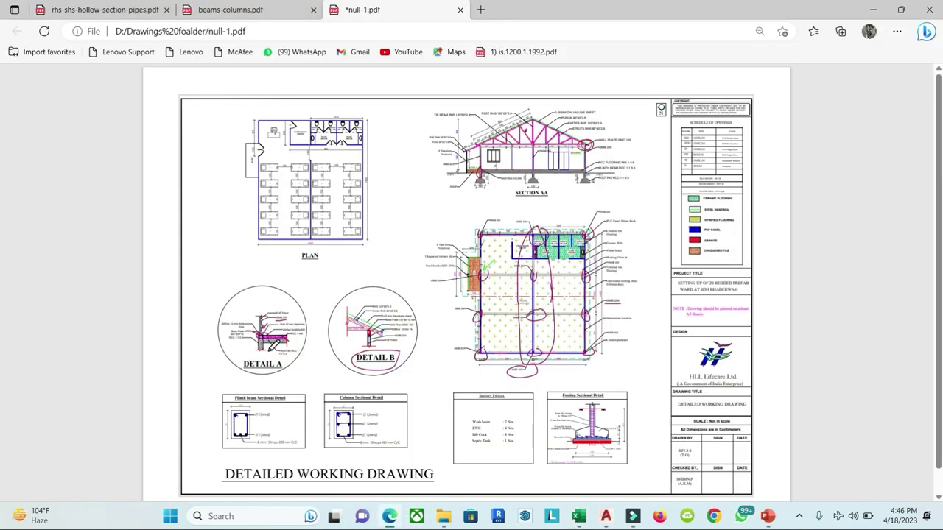
Step: Underline the 300*200*12 base plate size in Detail A and sketch a box above it
ctrl+scroll(277, 344, up, 5)
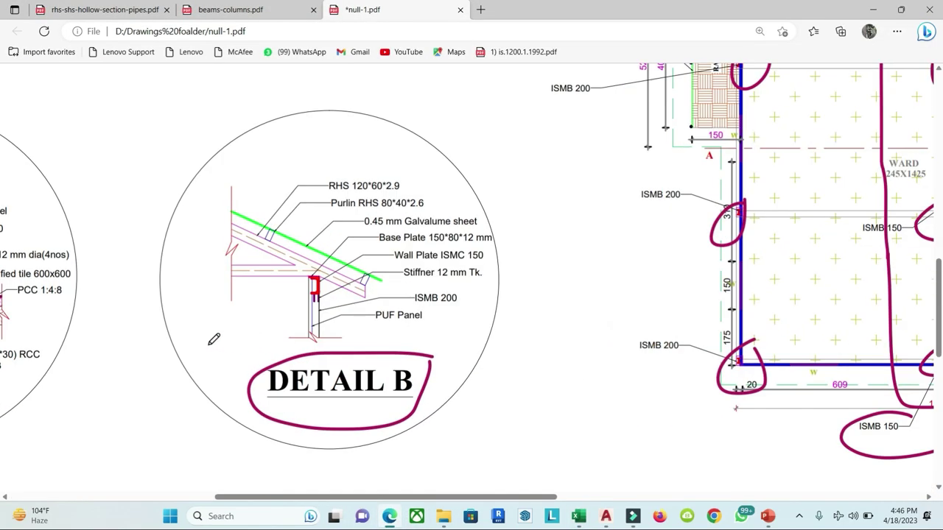
drag(466, 500, 322, 500)
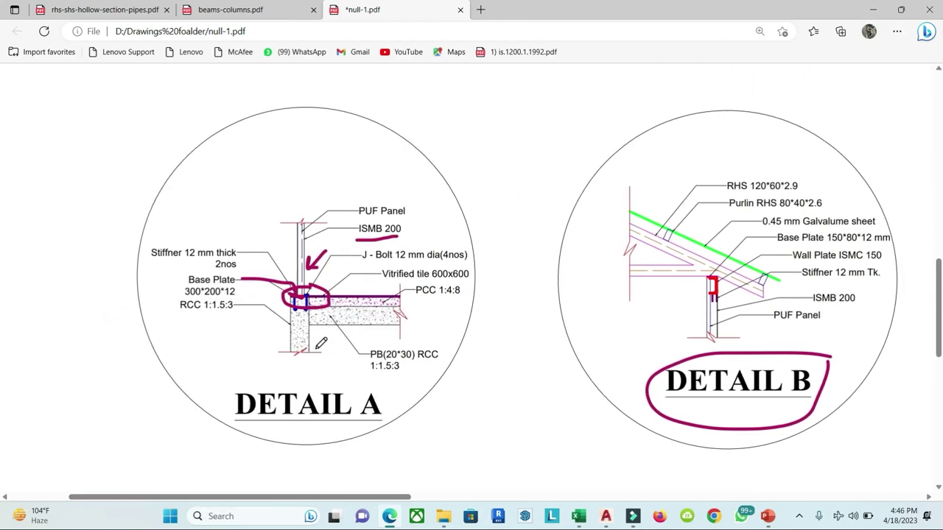
drag(185, 298, 236, 297)
drag(266, 140, 370, 139)
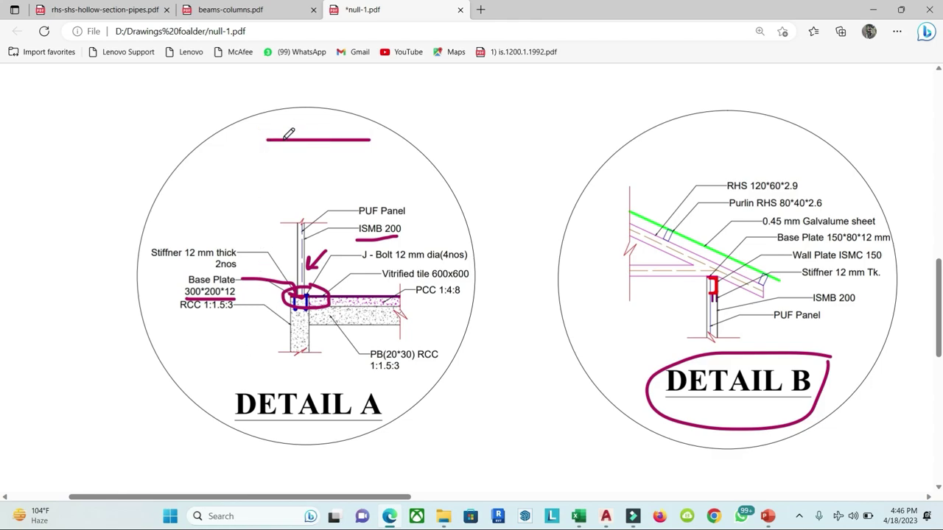
mouse_move(266, 139)
mouse_down()
mouse_move(375, 140)
mouse_move(382, 149)
mouse_up()
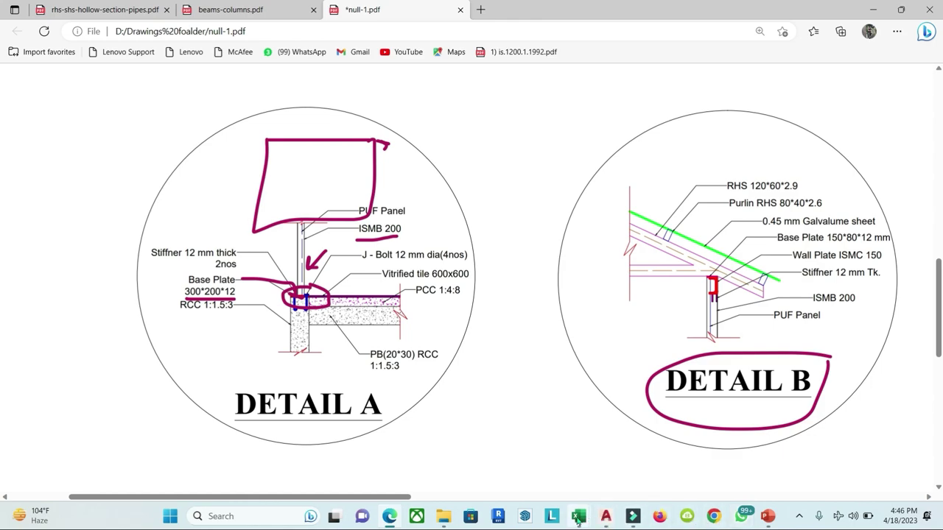
mouse_move(579, 515)
click(611, 418)
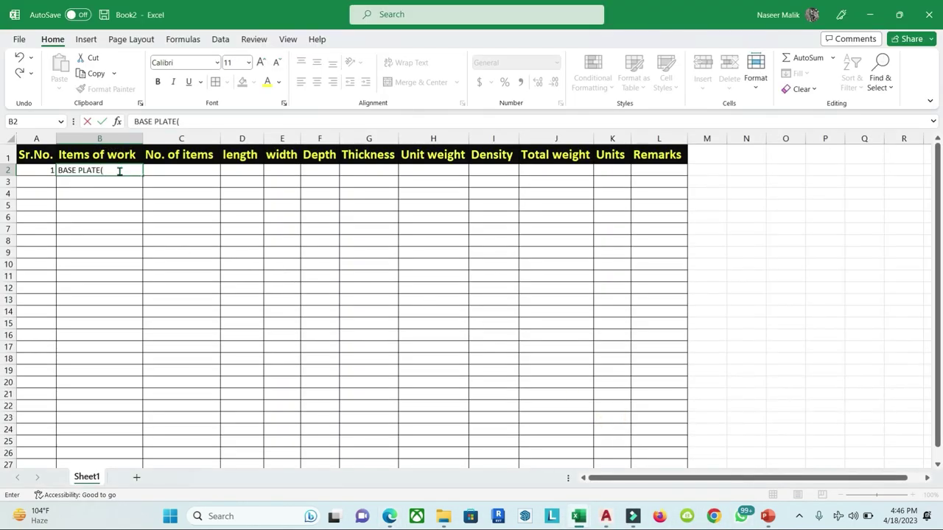
Step: Complete B2 as 'BASE PLATE(300*200*12)' and wrap the text within the cell
text(300*)
text(200*12)
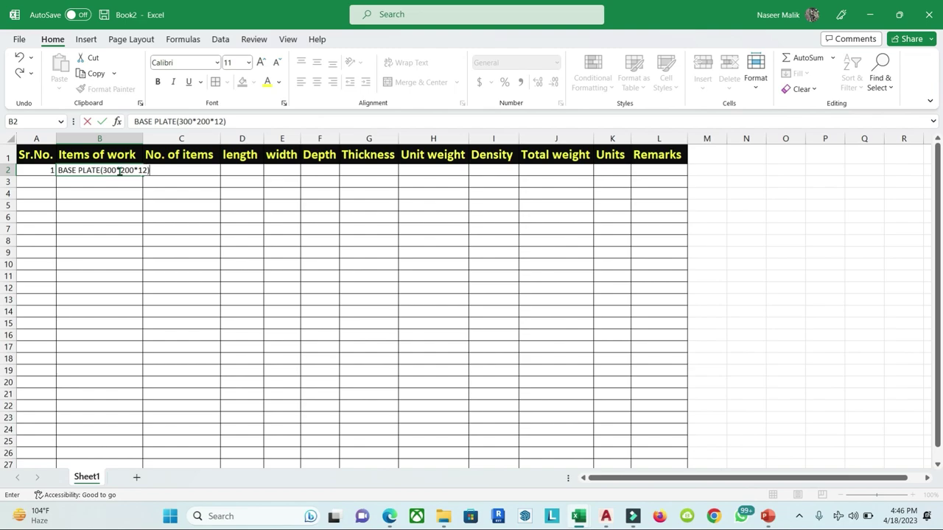
key(Return)
click(117, 240)
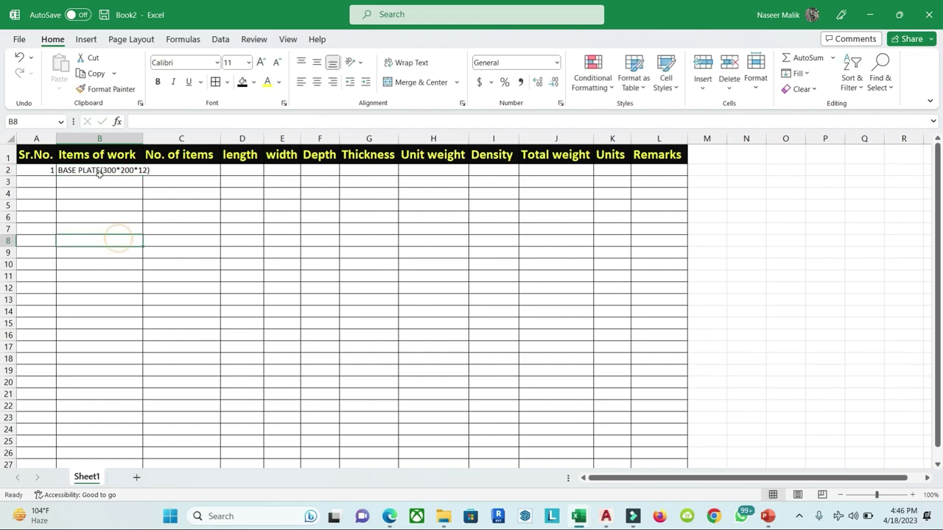
click(106, 170)
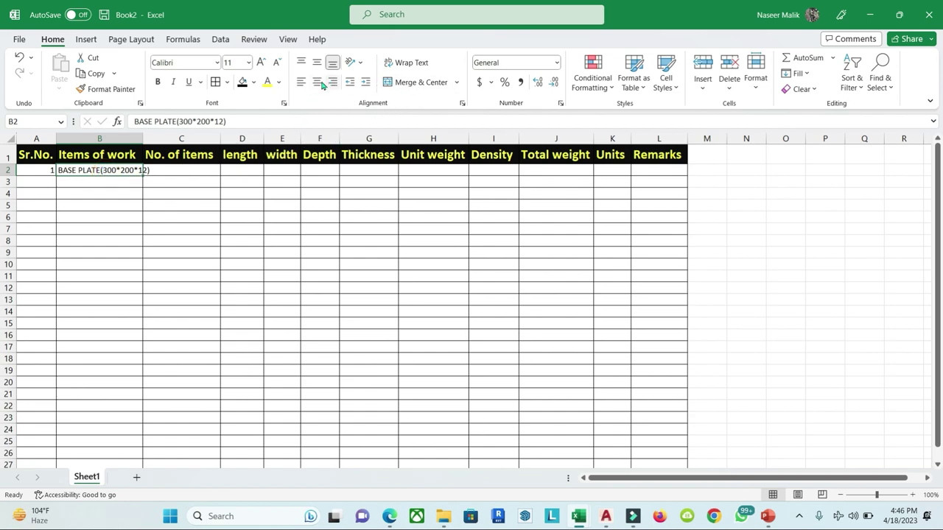
click(417, 64)
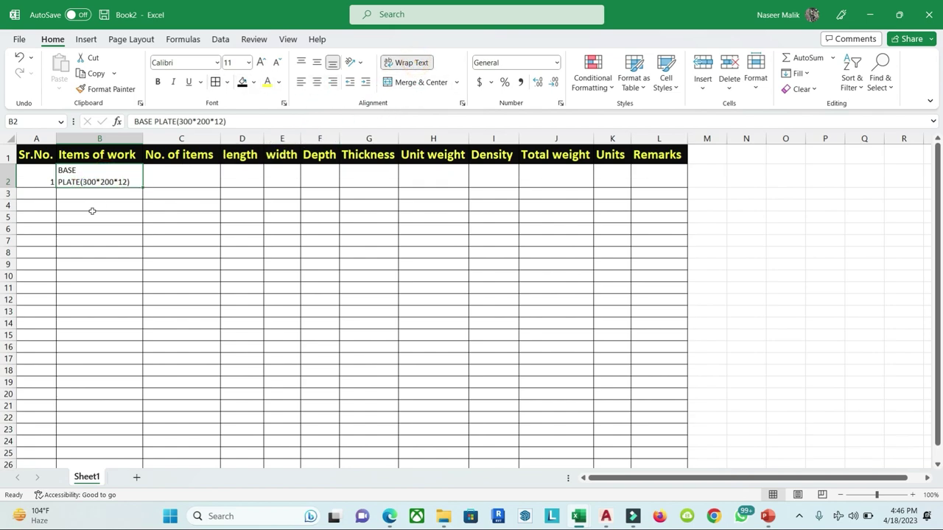
click(96, 206)
click(133, 181)
click(173, 182)
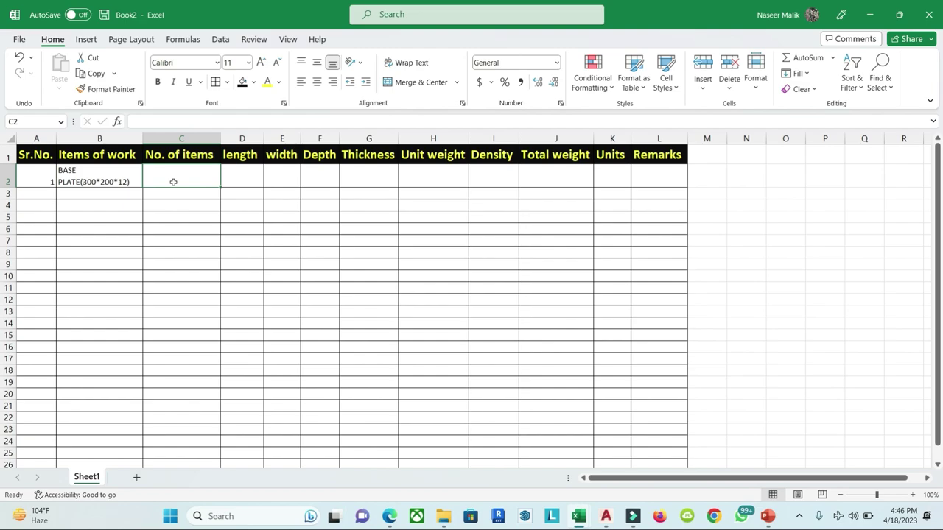
click(389, 521)
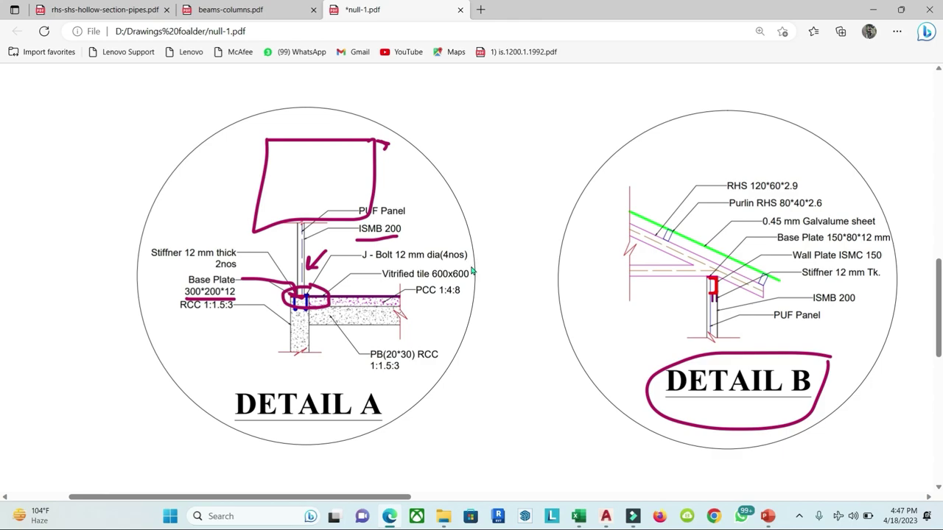
Step: Switch the pen to bright green and draw marks across the ward plan
scroll(472, 272, down, 3)
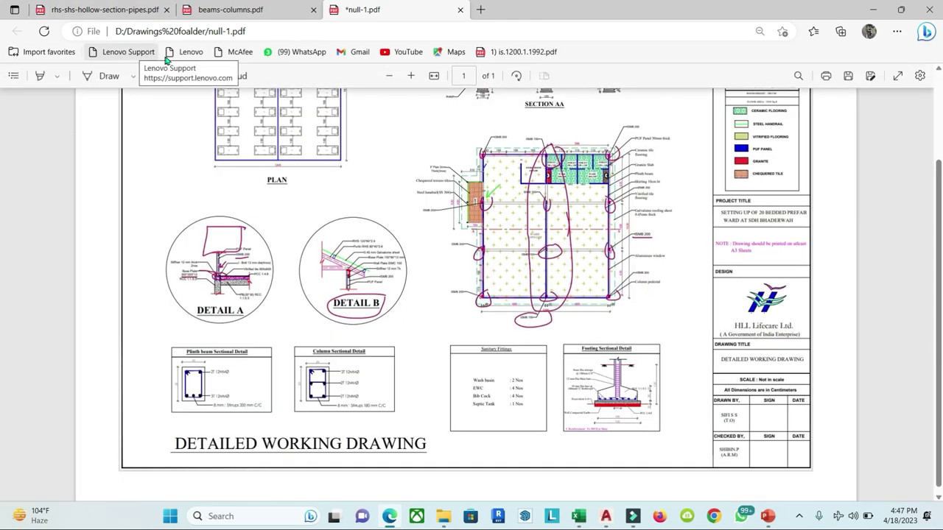
click(133, 75)
click(167, 172)
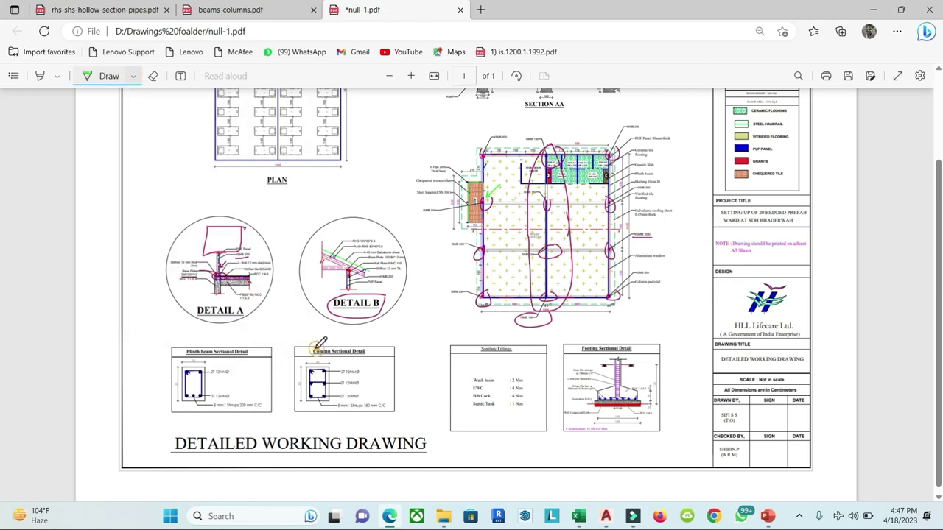
drag(443, 306, 616, 236)
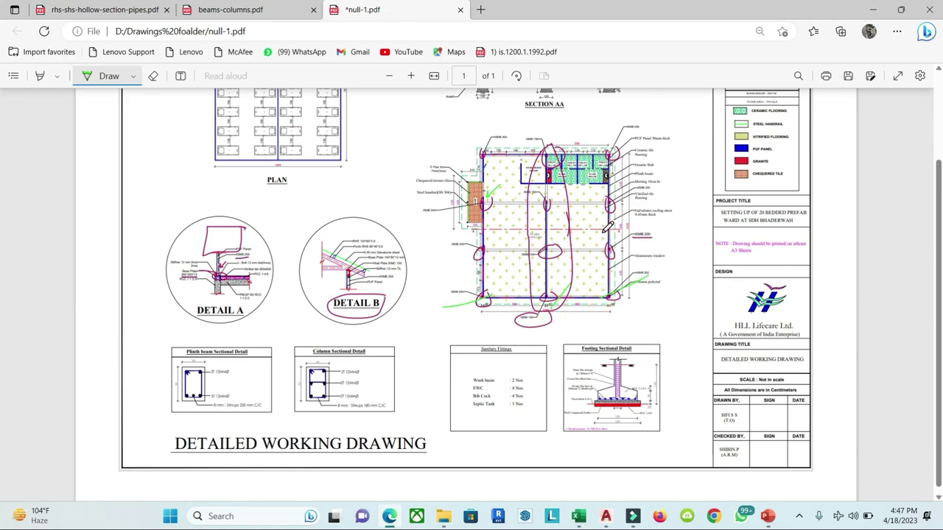
drag(516, 228, 497, 243)
Step: Enter 12 plates, length 0.3 and width 0.2 in the base plate row
mouse_move(768, 516)
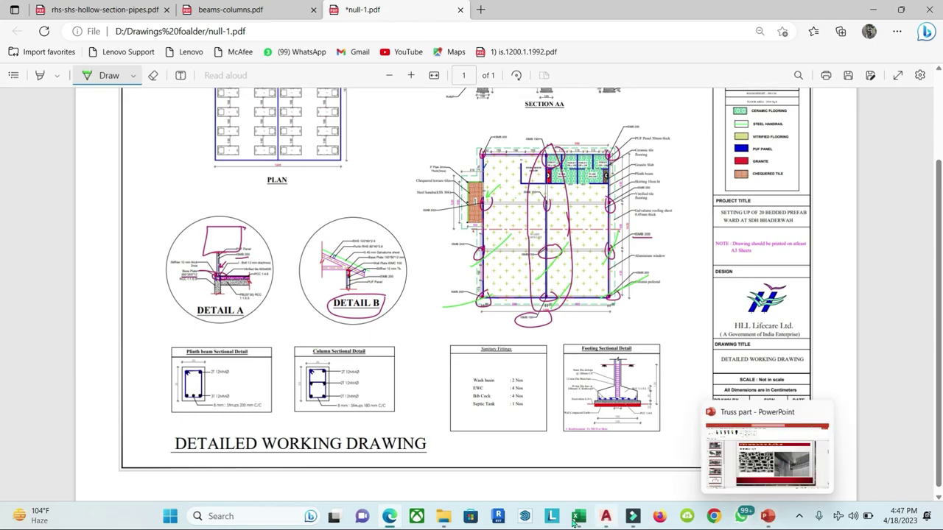
mouse_move(578, 516)
click(641, 453)
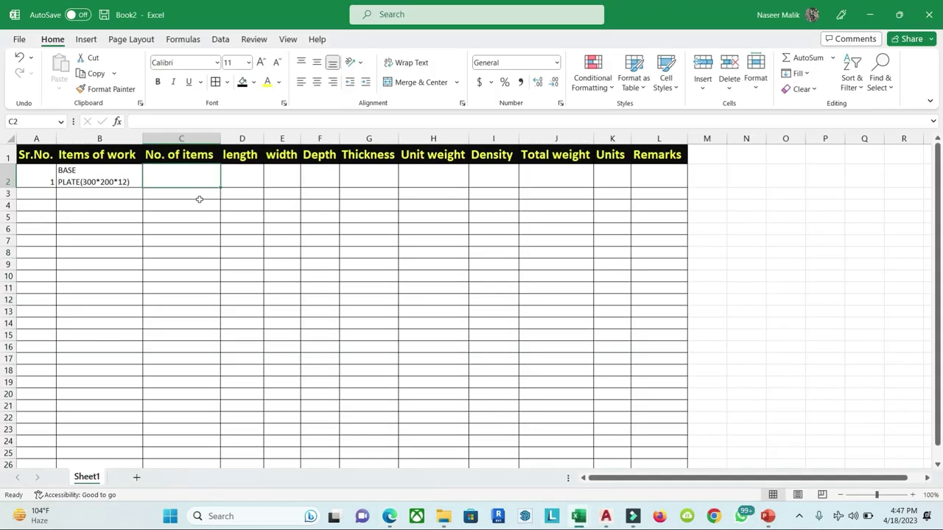
click(154, 181)
text(12)
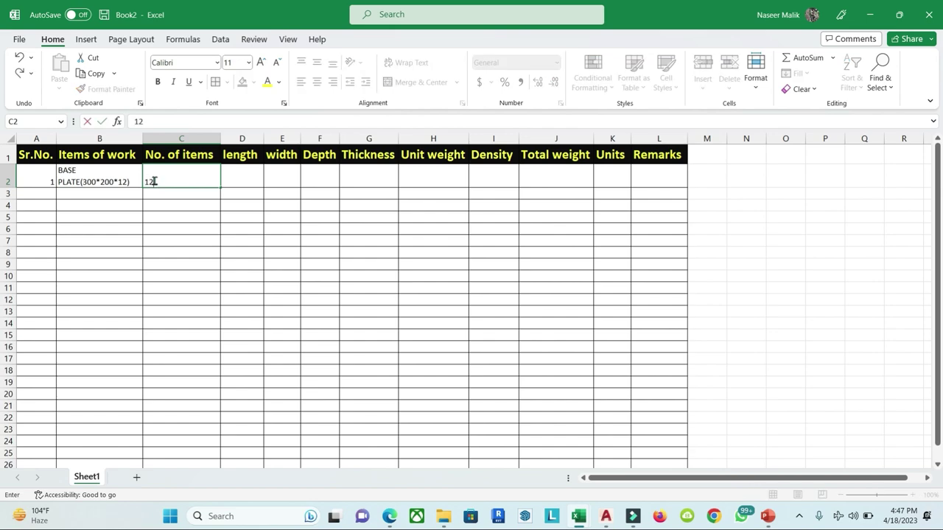
key(Tab)
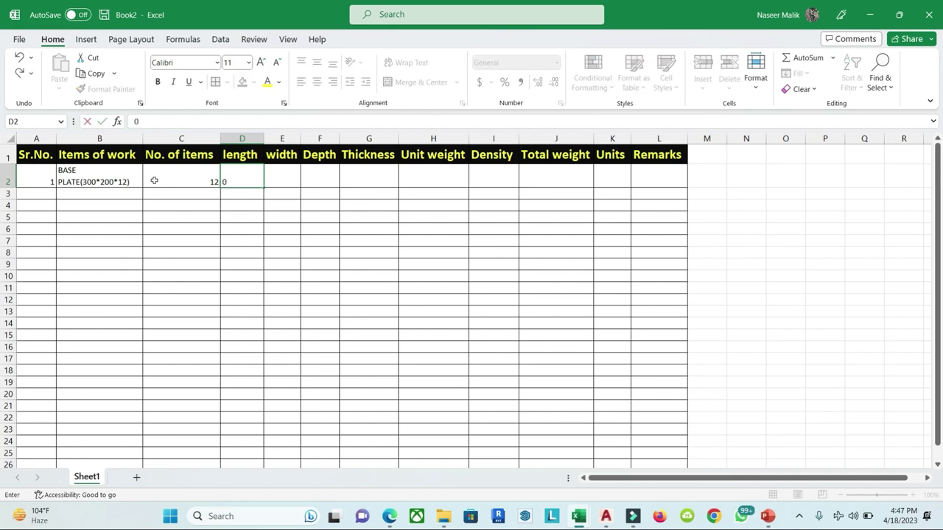
text(0.3)
key(Tab)
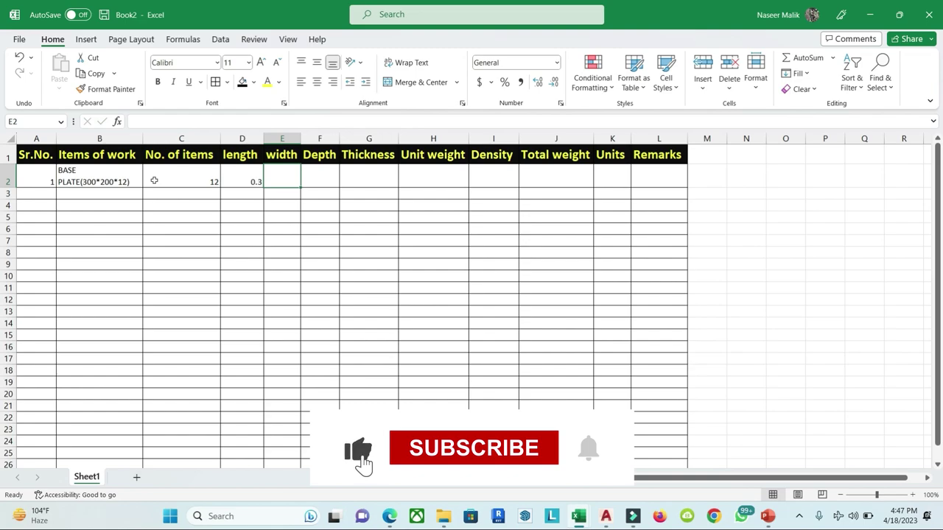
text(0.2)
key(Tab)
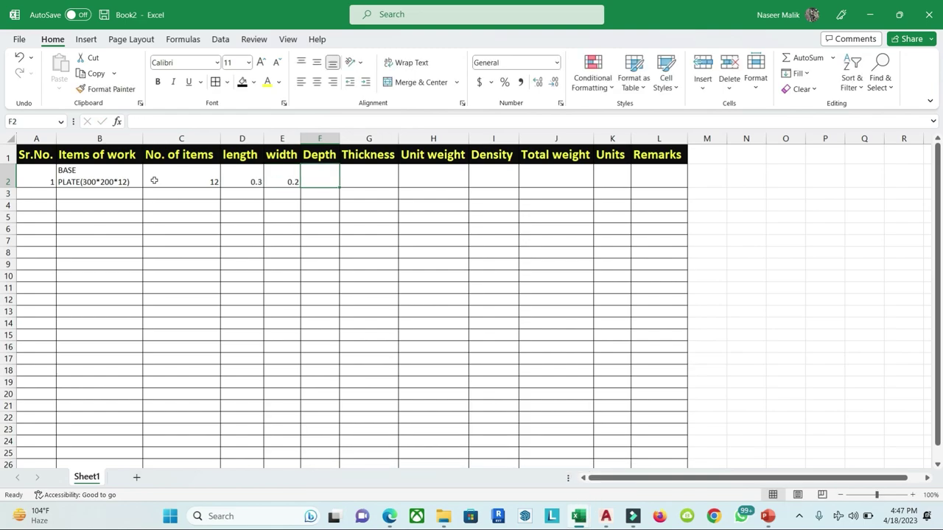
Step: Leave Depth empty, then enter Thickness 0.012 and Density 7850
text(0.012)
key(Tab)
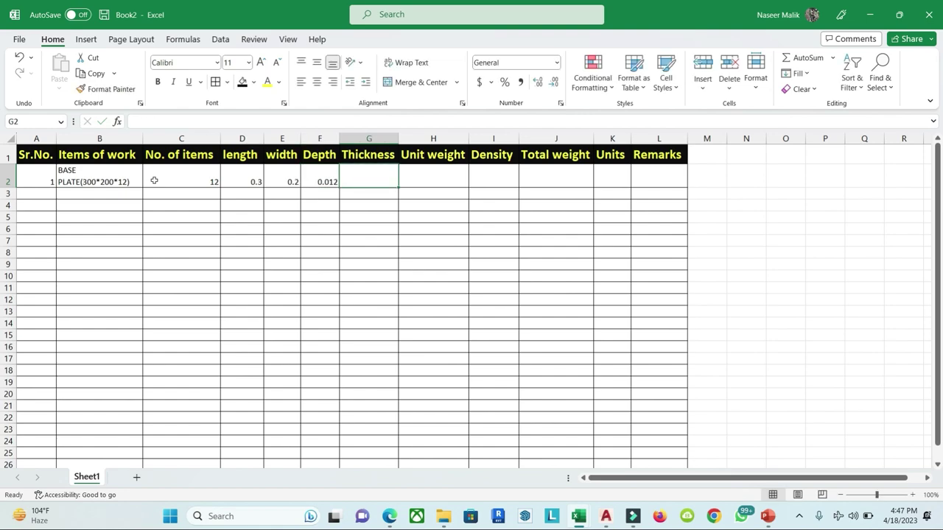
key(Left)
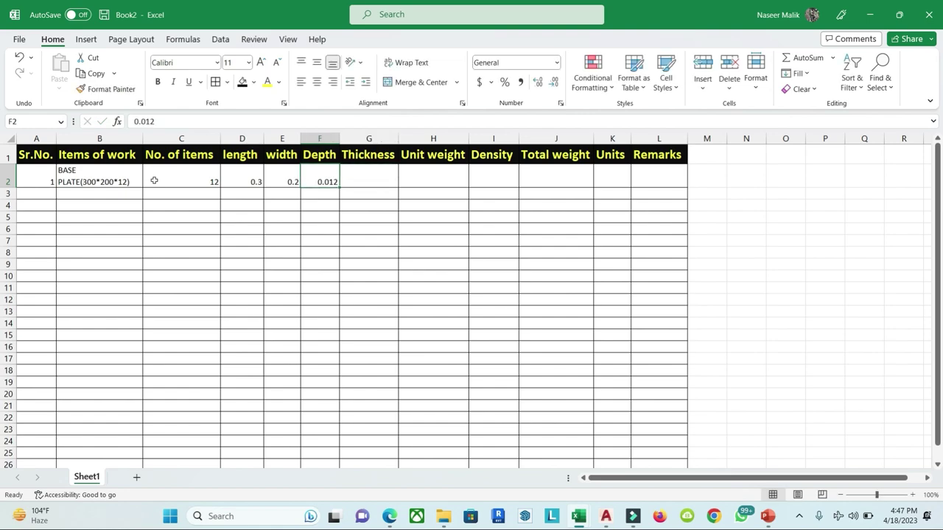
key(BackSpace)
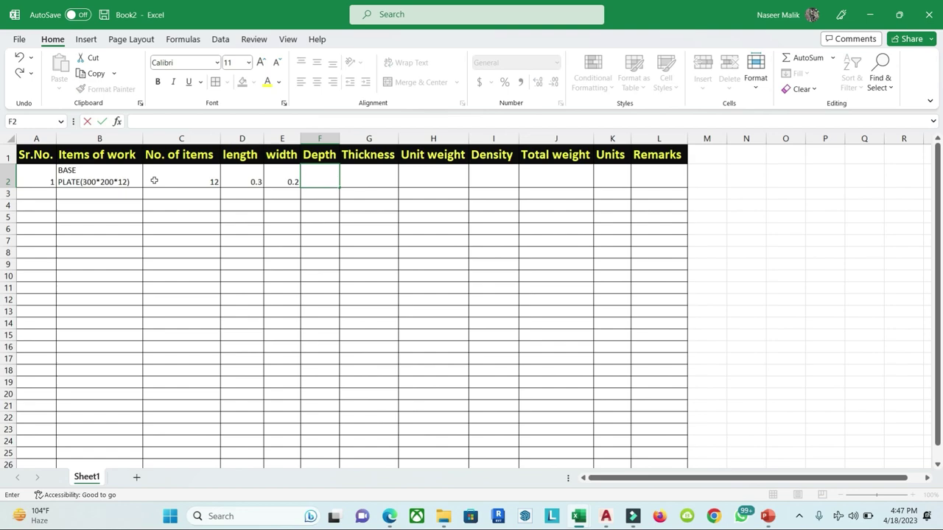
key(Tab)
text(0.0)
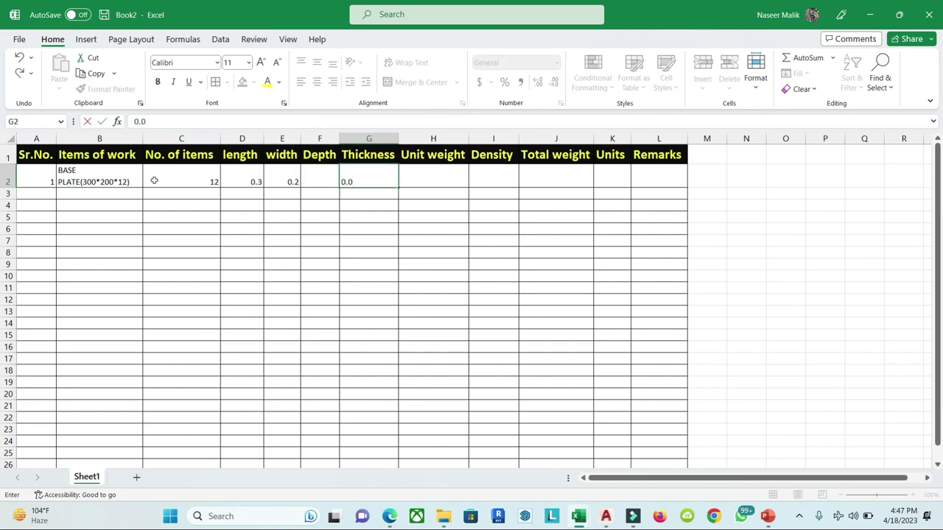
key(Tab)
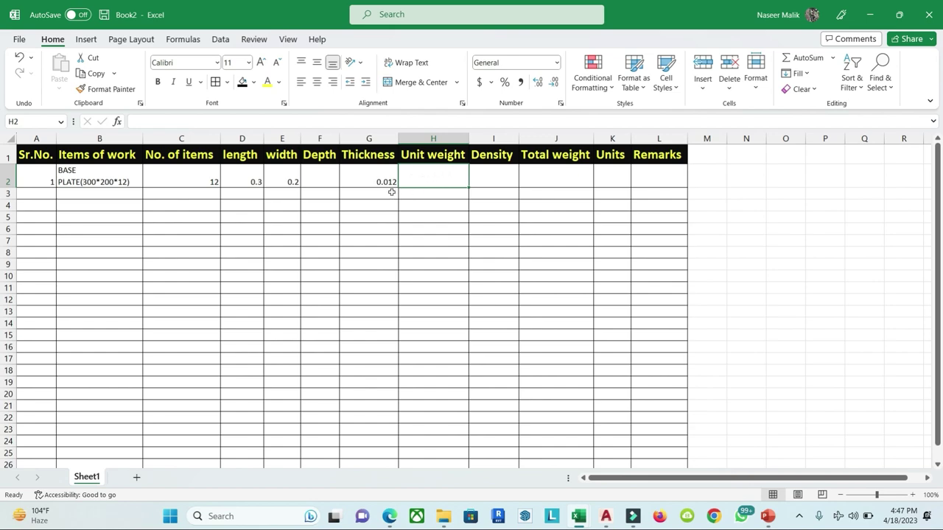
click(493, 176)
text(7850)
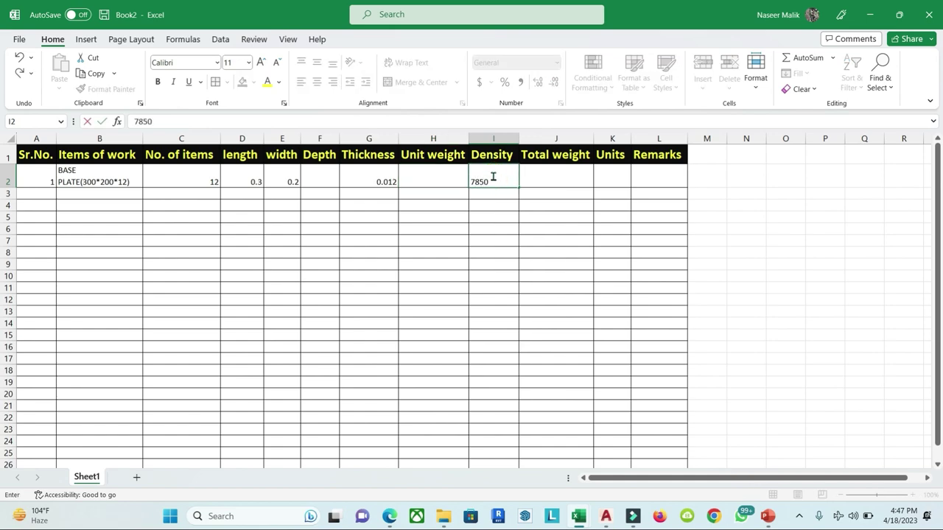
key(Tab)
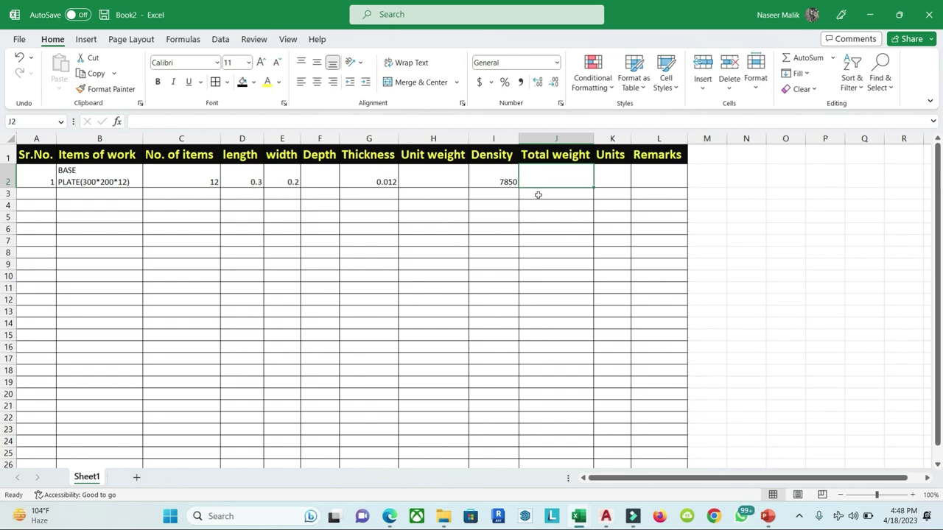
click(497, 180)
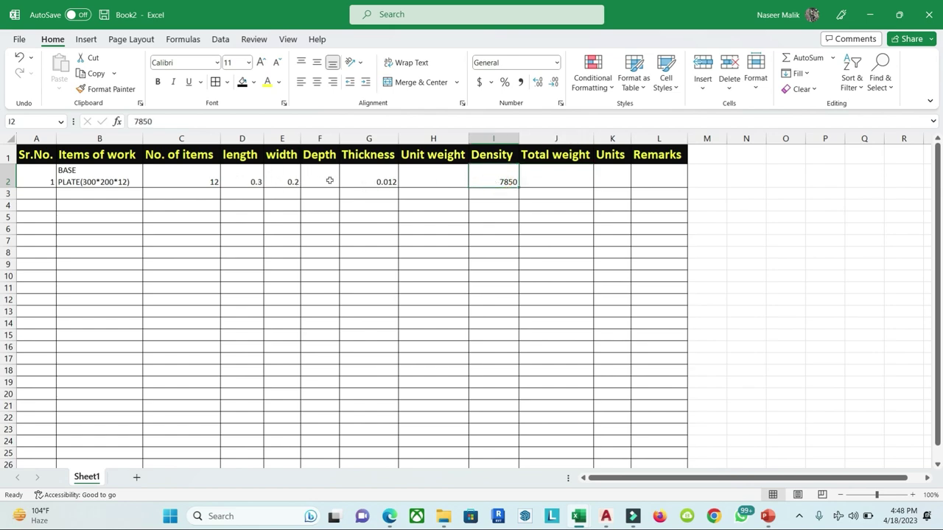
Step: Enter =I2*G2*E2*D2*C2 in J2, giving a base plate total weight of 67.824
click(552, 182)
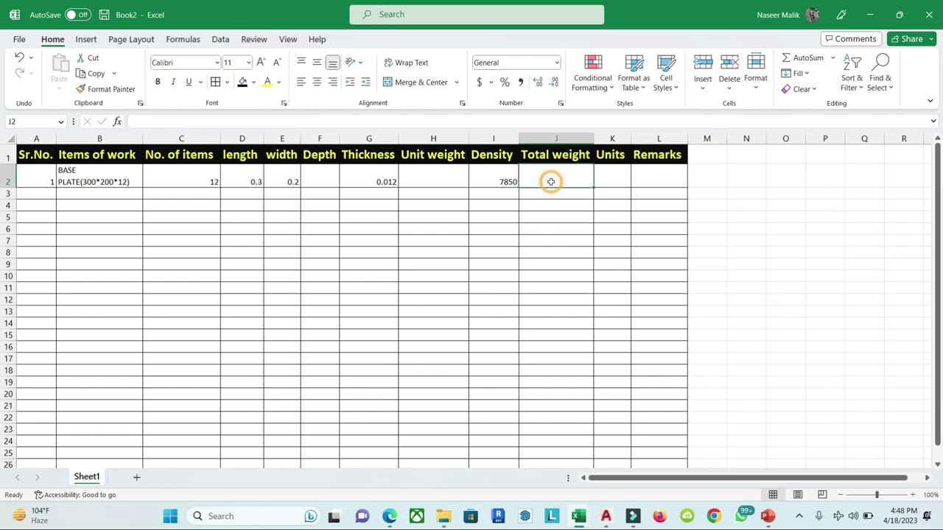
text(=)
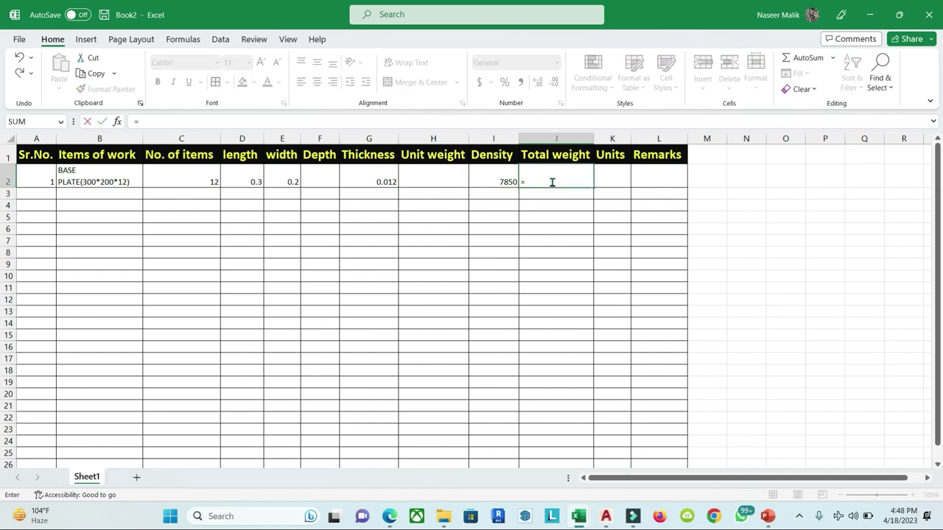
click(491, 171)
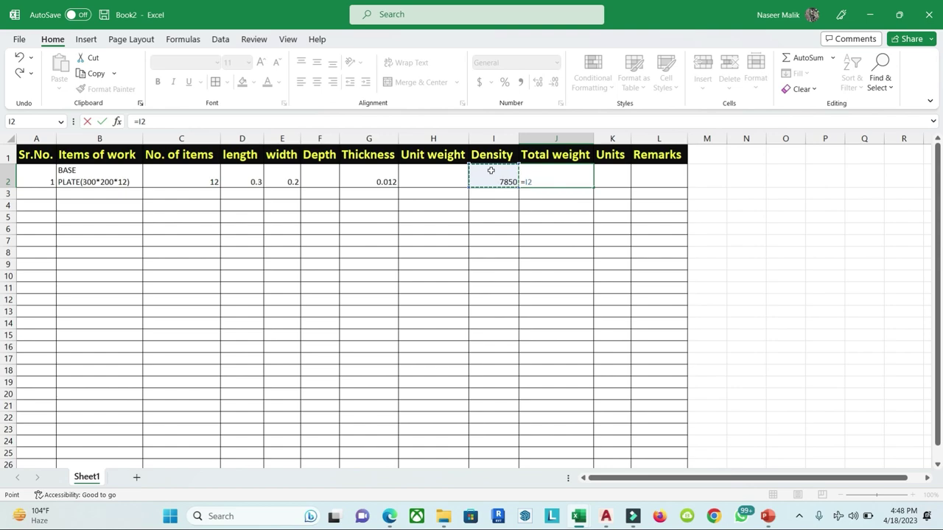
text(*)
click(377, 180)
text(*)
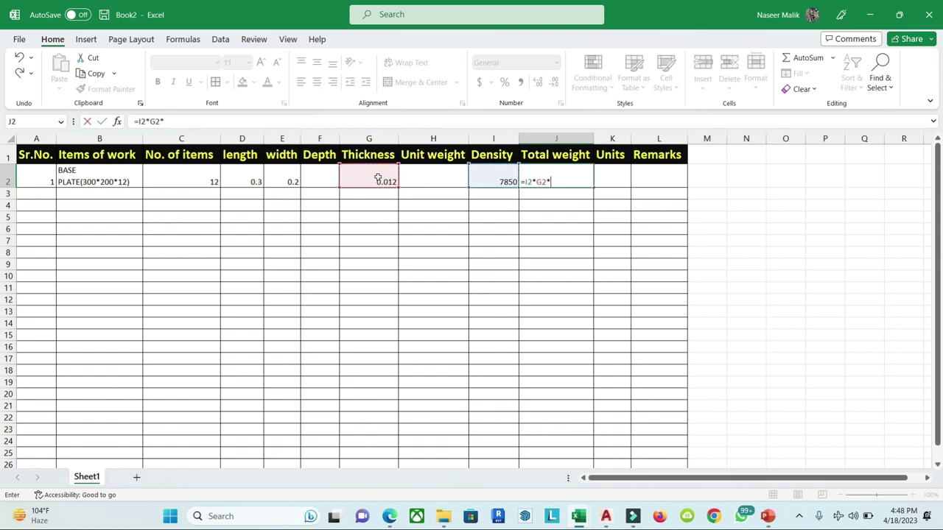
click(291, 182)
text(*)
click(243, 181)
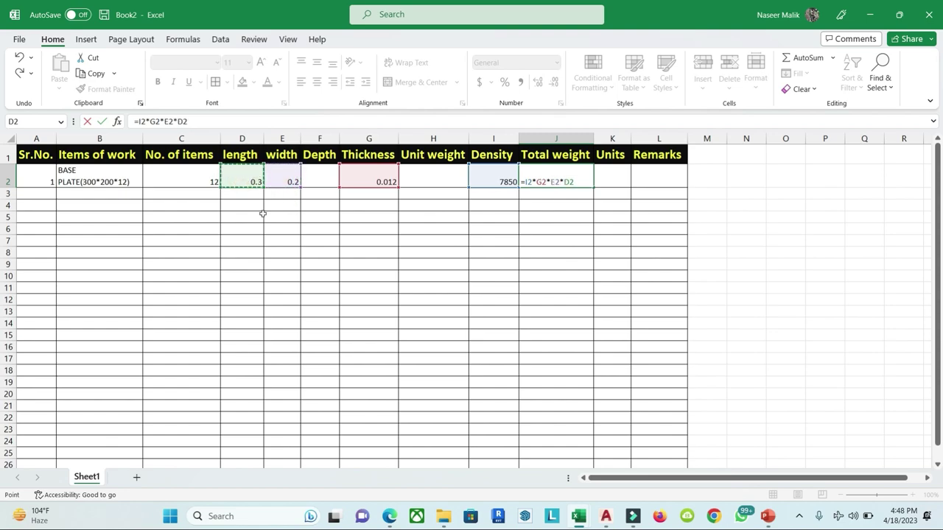
text(*)
click(210, 182)
key(Return)
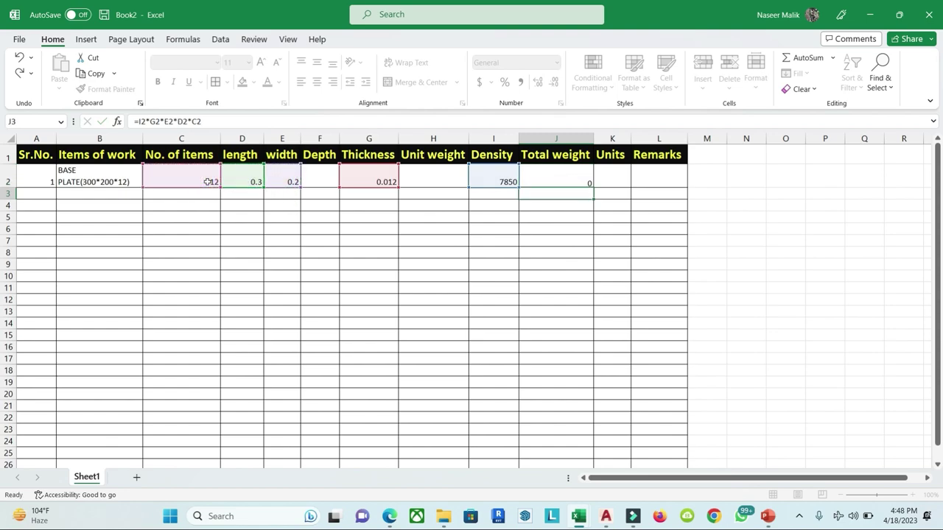
Step: Enter KGS as the unit in K2
click(616, 176)
text(KGS)
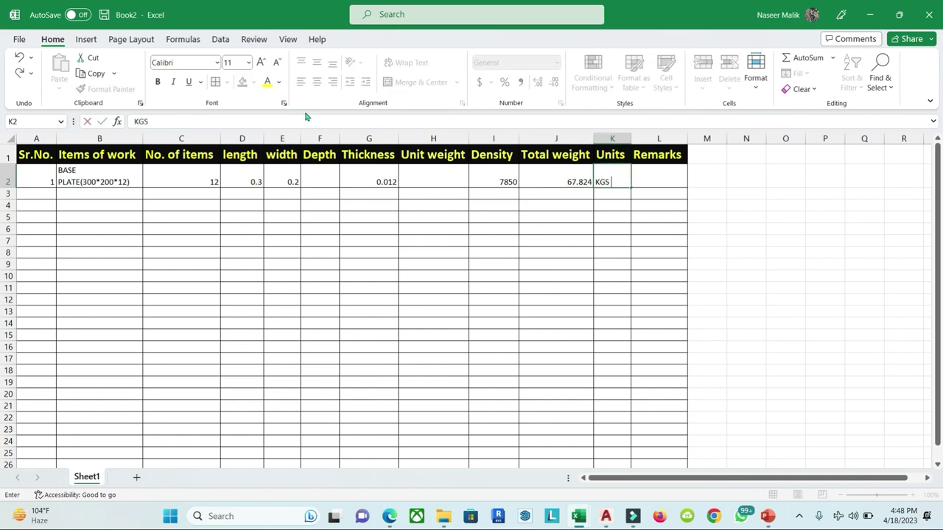
click(101, 236)
click(46, 193)
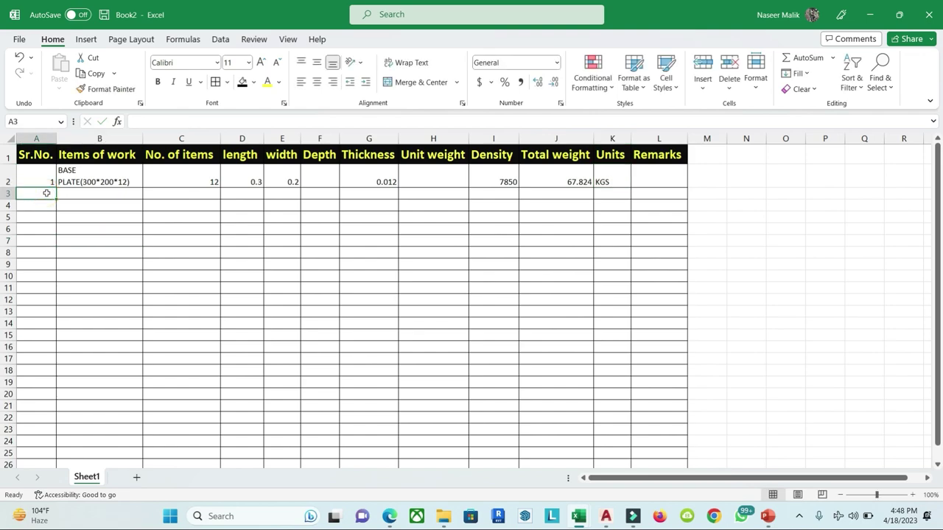
Step: Add item 2 named ISMB 200 in B3 and ISMB150 in B4
text(2)
key(Tab)
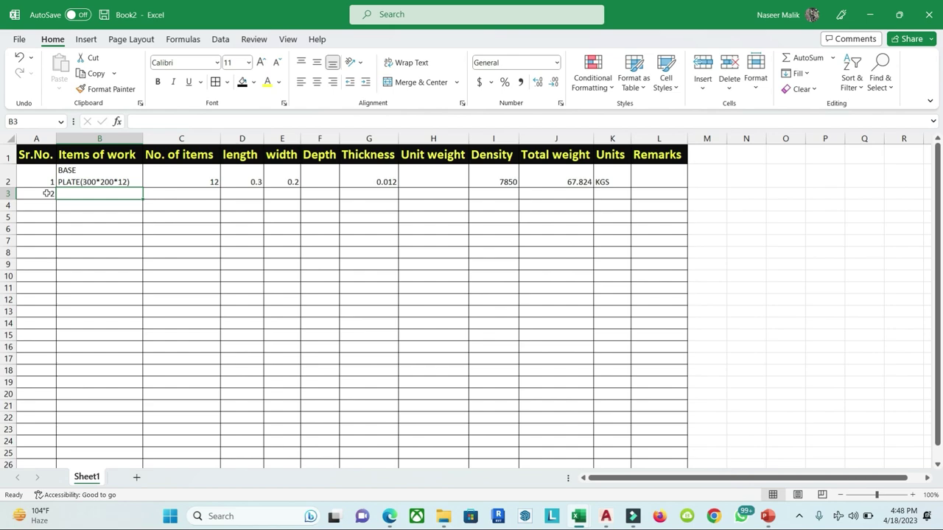
text(S)
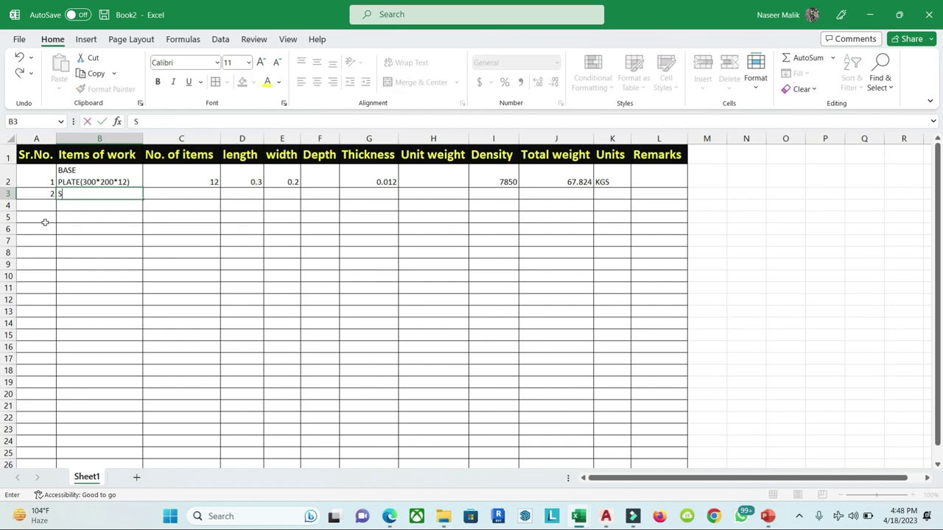
key(BackSpace)
key(BackSpace)
text(SMB )
text(200)
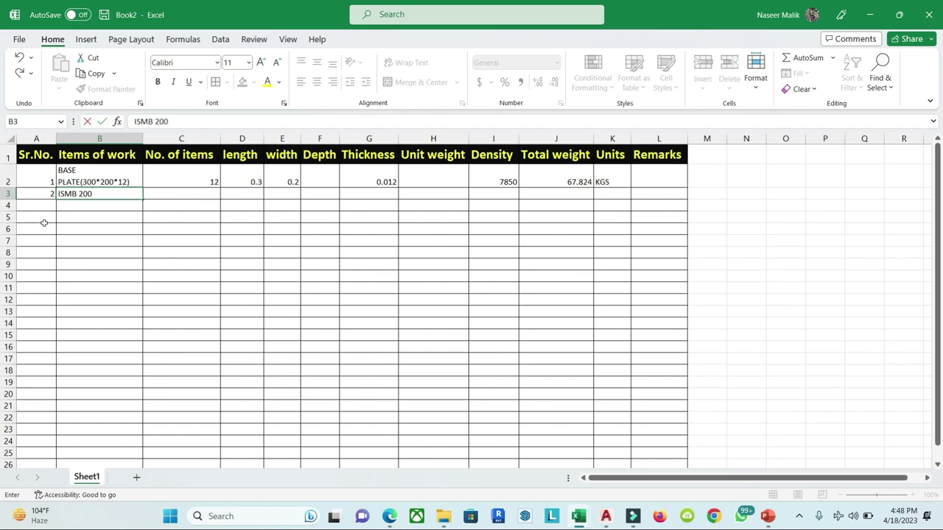
key(Return)
text(S)
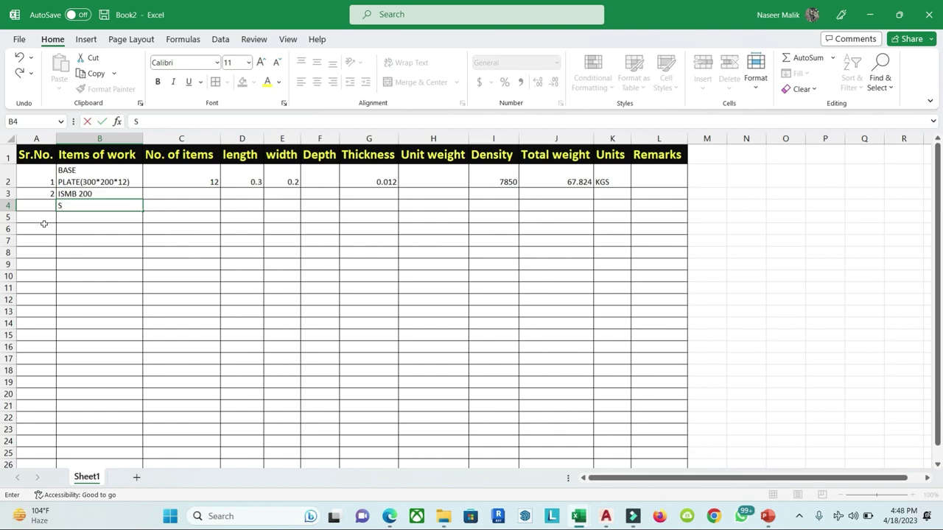
key(BackSpace)
text(I)
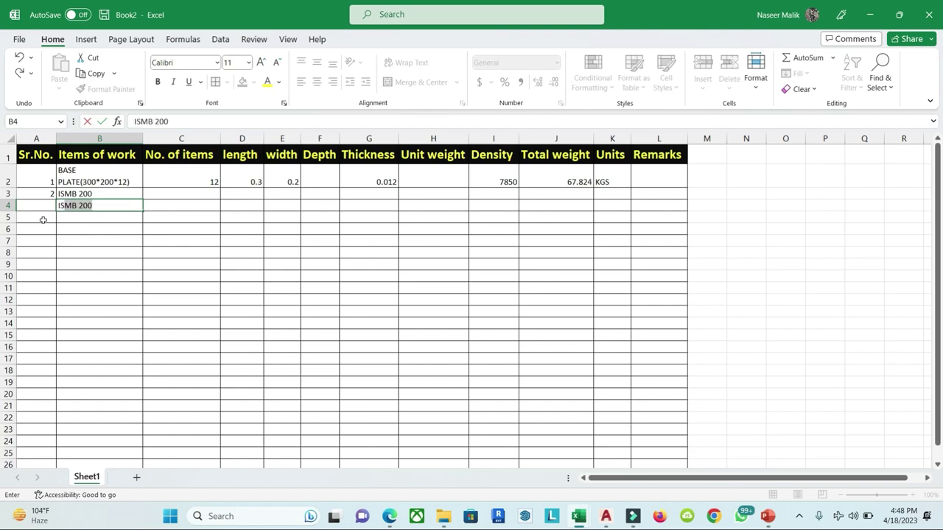
text(SMB)
text(150)
key(Tab)
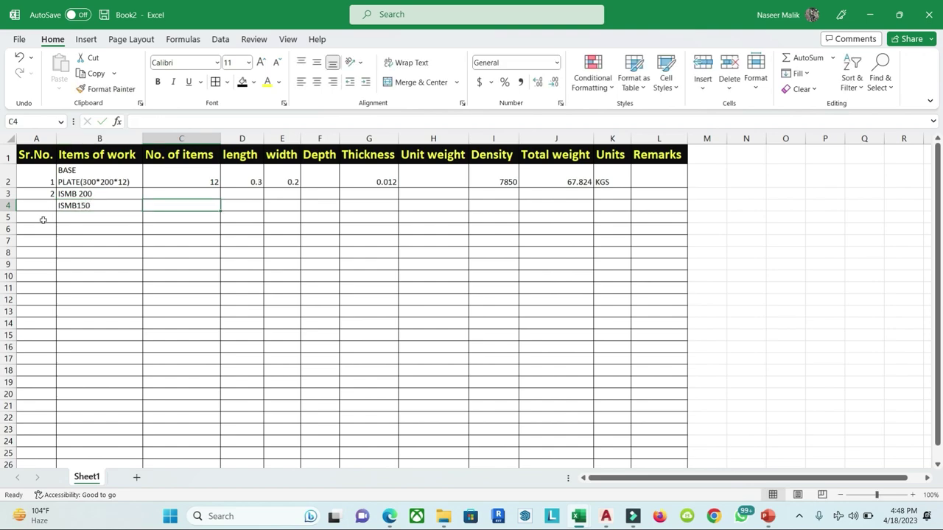
Step: Enter counts of 9 for ISMB 200 and 3 for ISMB150
click(200, 193)
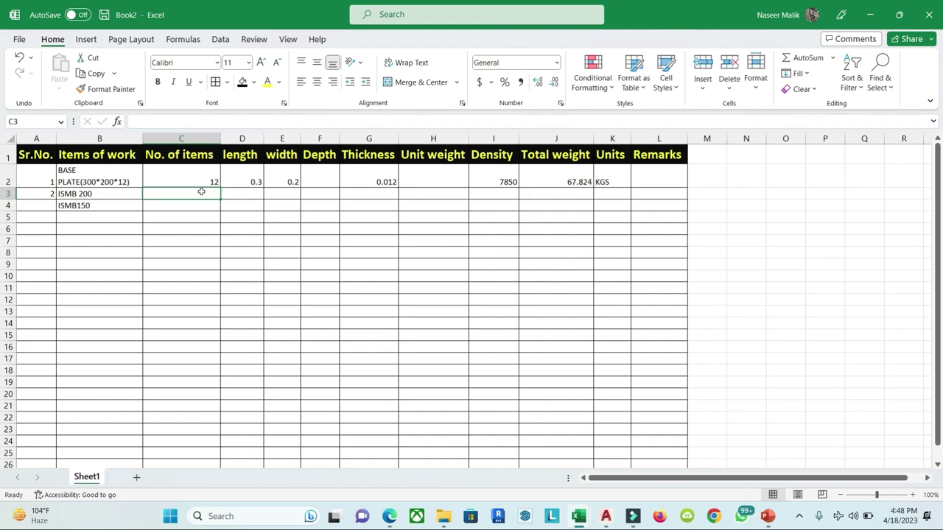
text(8)
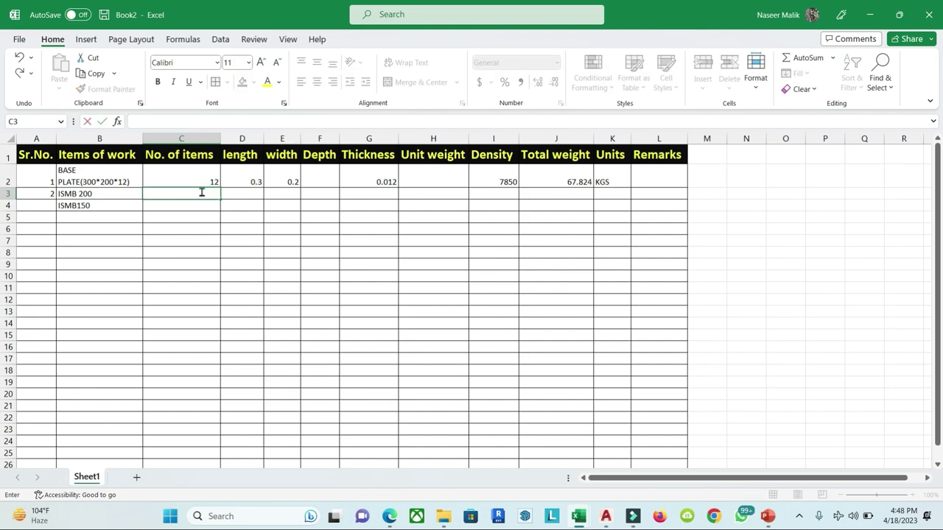
text(9)
key(Return)
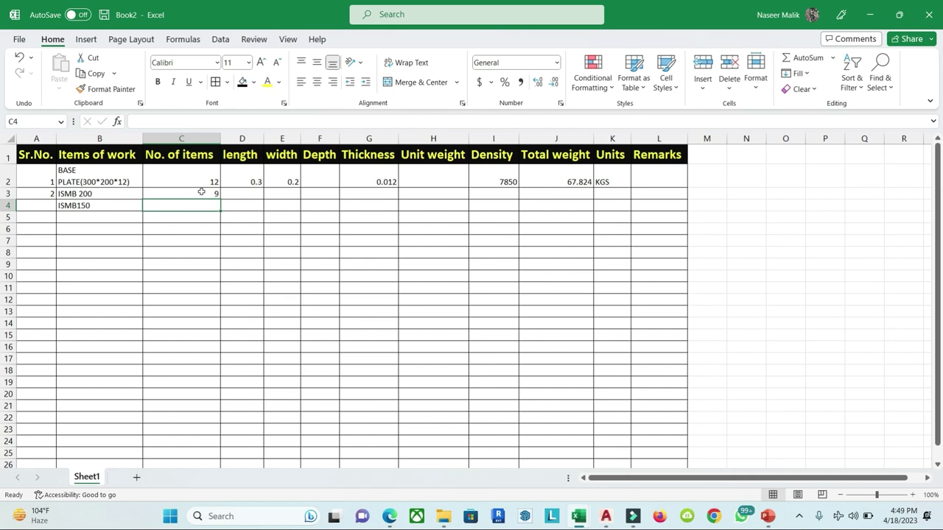
text(3)
key(Tab)
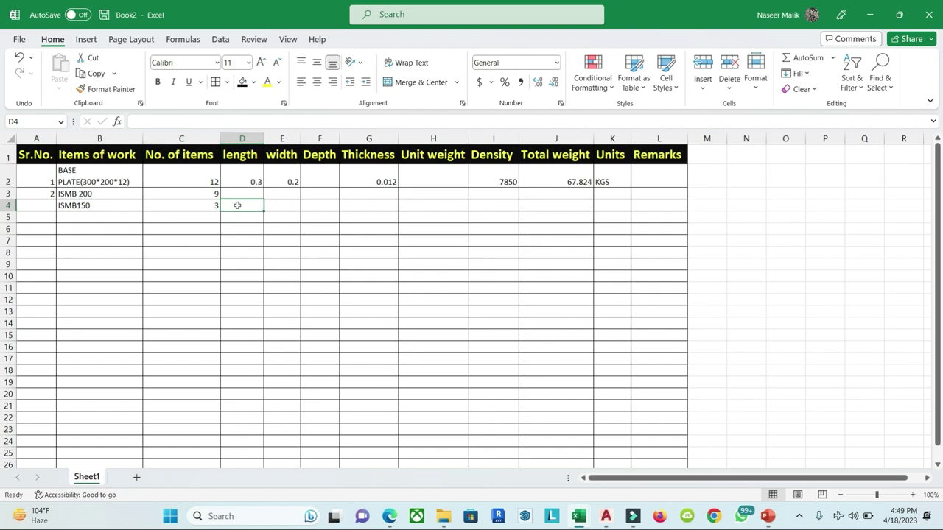
click(343, 206)
click(246, 194)
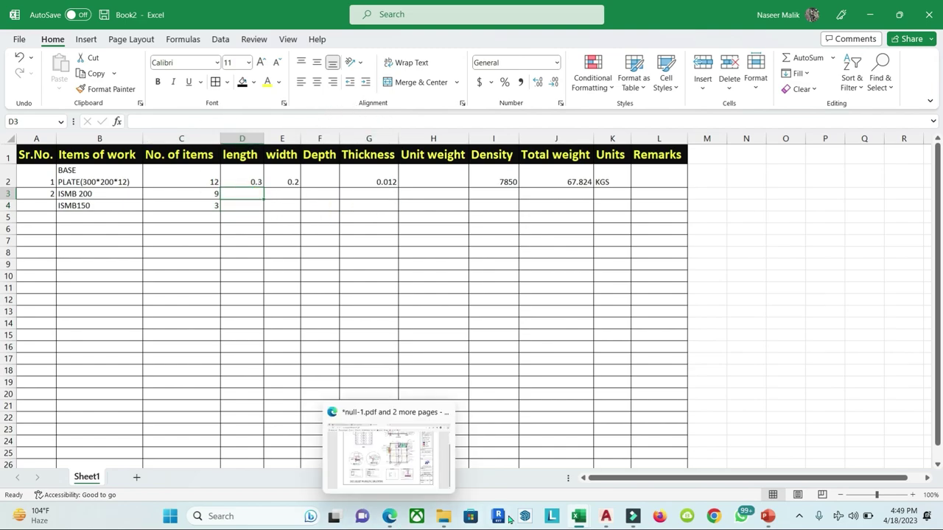
mouse_move(582, 522)
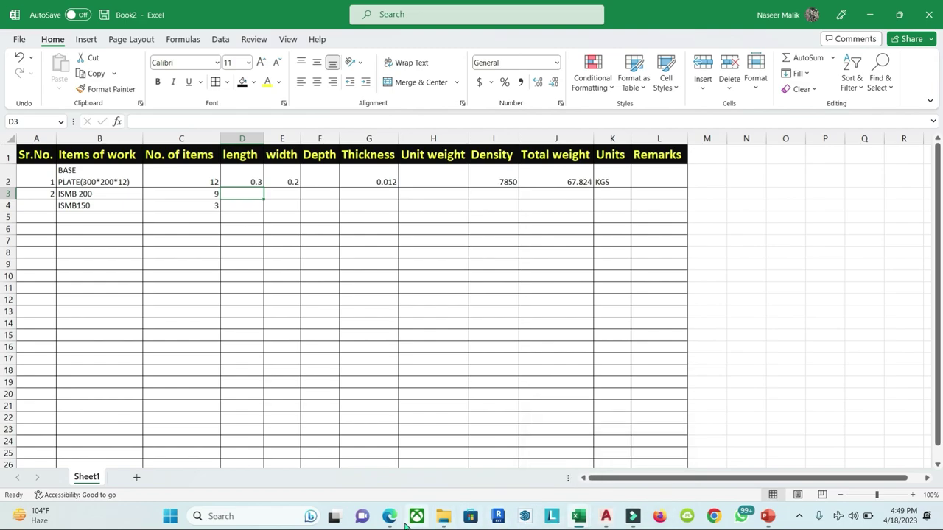
Step: Bring up the Truss part presentation's ISMB-200 beam slide
click(767, 517)
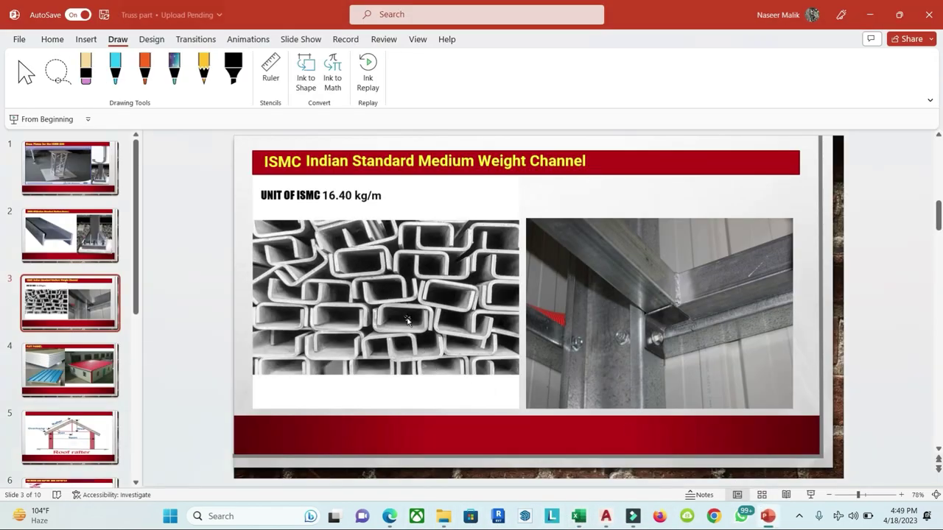
scroll(406, 318, up, 2)
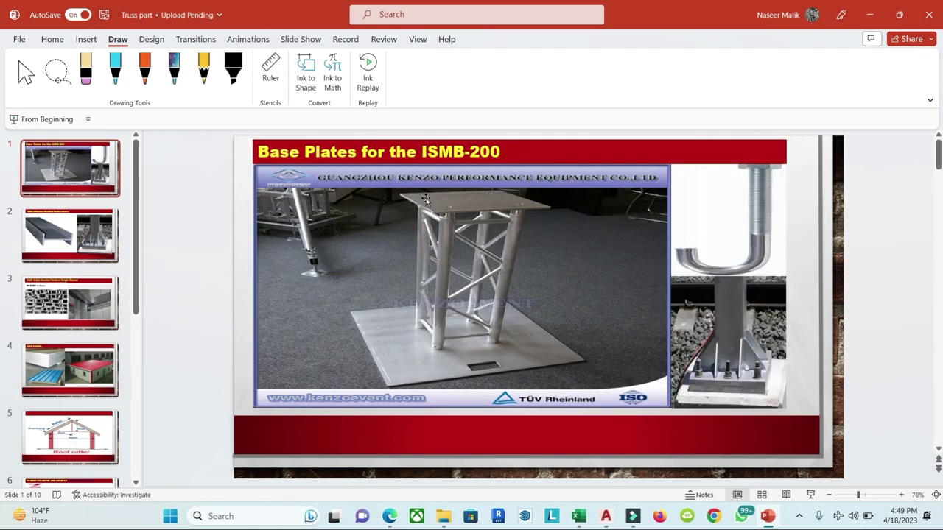
scroll(470, 212, down, 1)
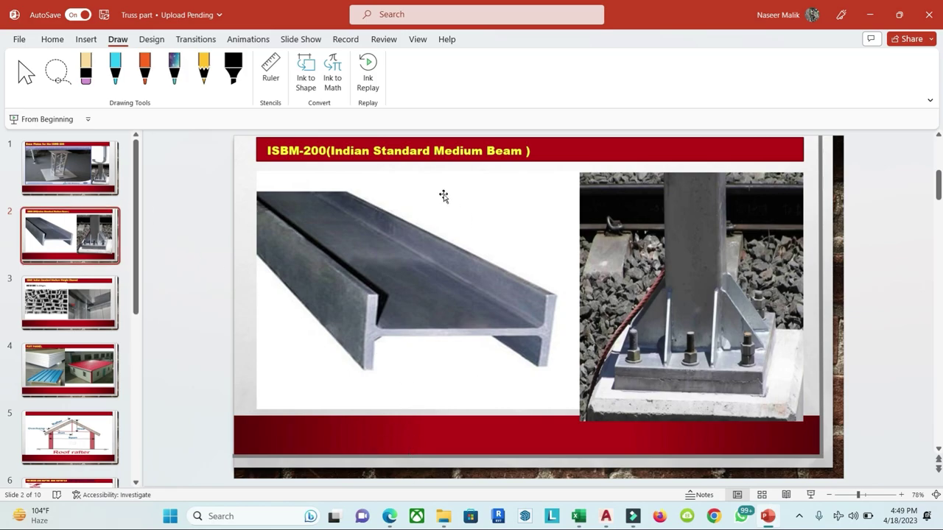
Step: Open beams-columns.pdf and scroll down to the ISMB beam table
click(389, 515)
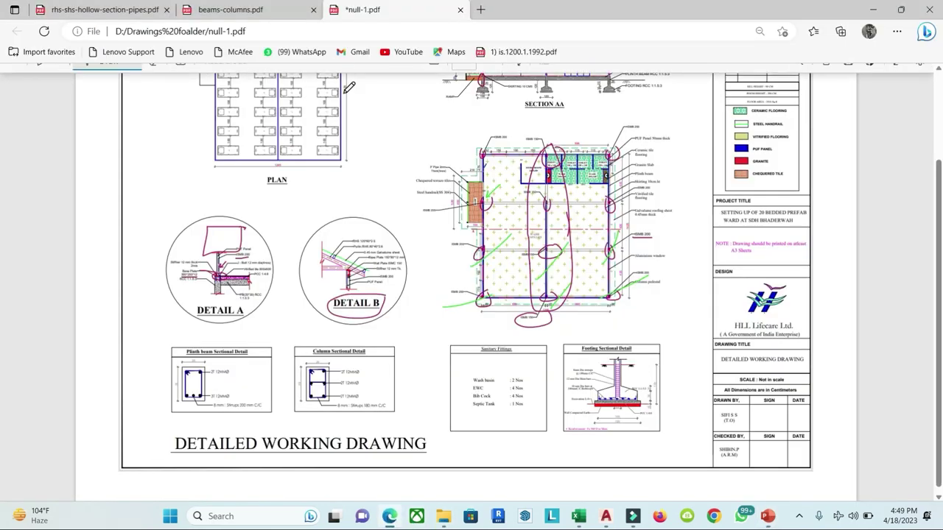
click(231, 12)
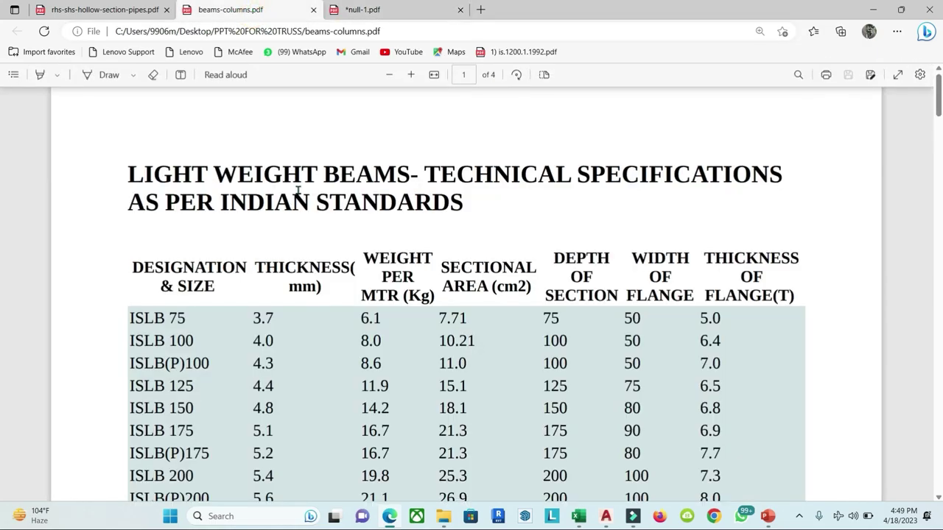
scroll(297, 191, down, 3)
scroll(298, 190, down, 3)
scroll(298, 191, down, 2)
scroll(296, 189, down, 3)
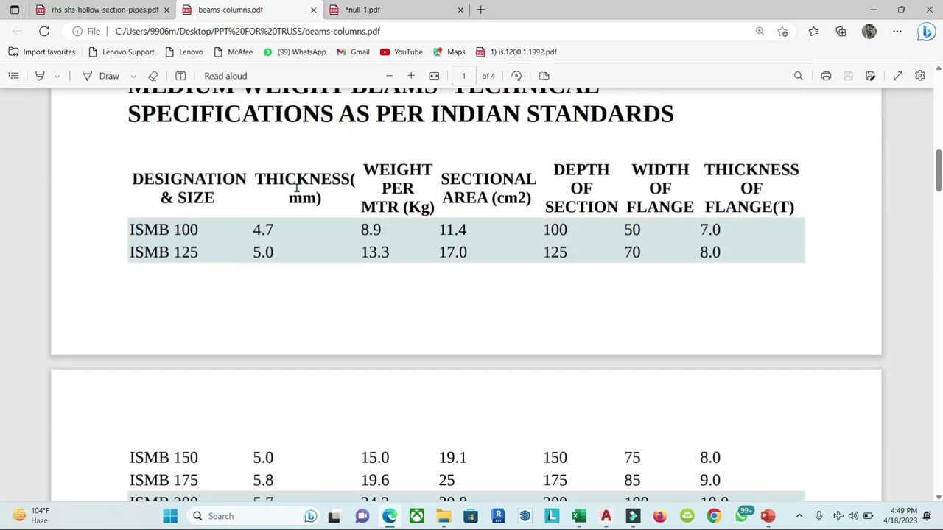
scroll(139, 225, down, 1)
scroll(165, 243, down, 1)
scroll(148, 221, down, 2)
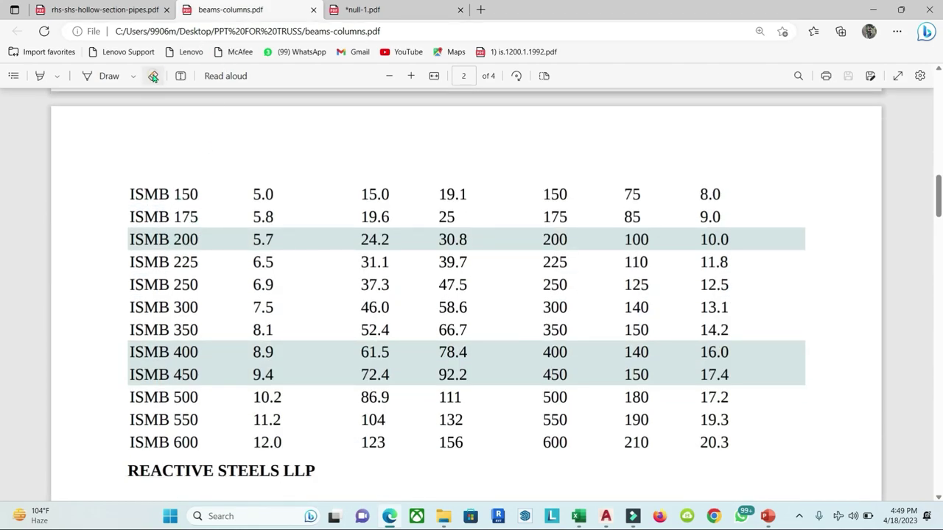
Step: Circle ISMB 150 and ISMB 200 and their 15.0 and 24.2 kg/m weights in ink
click(103, 76)
drag(221, 233, 225, 243)
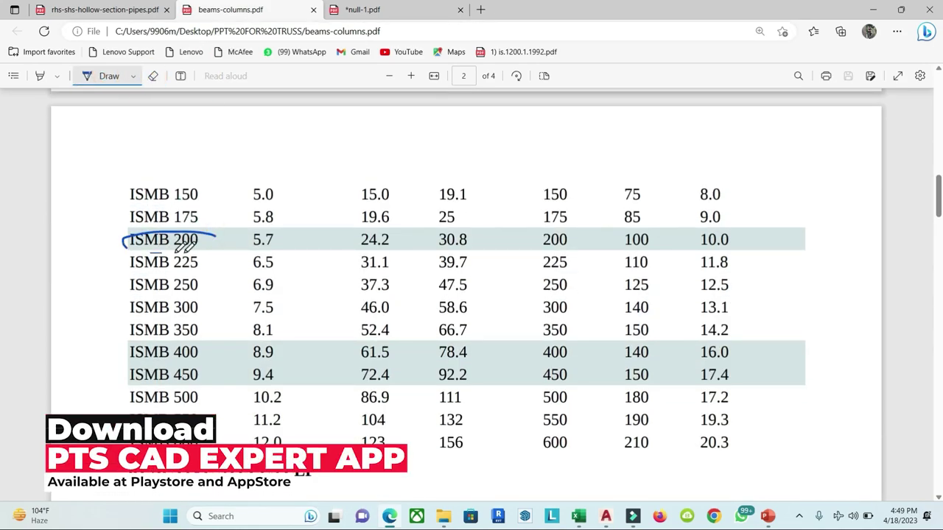
drag(207, 185, 205, 181)
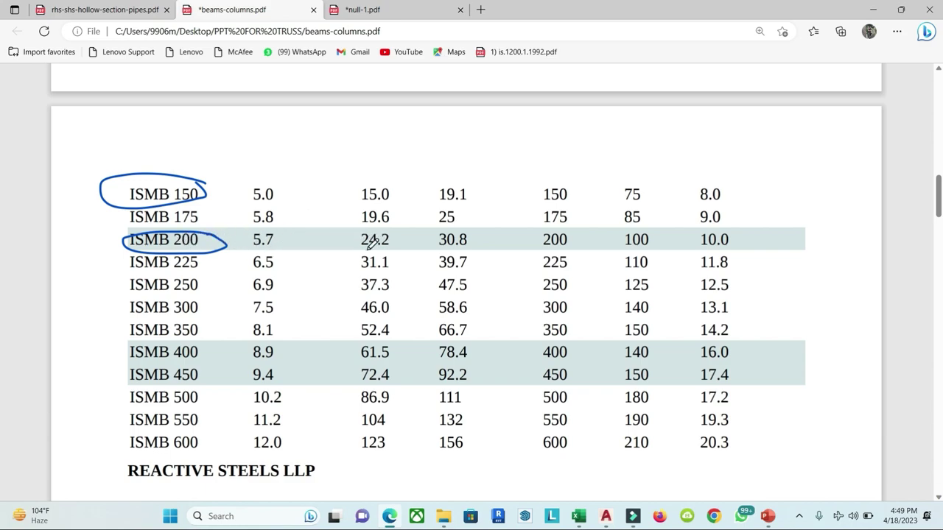
drag(350, 248, 354, 245)
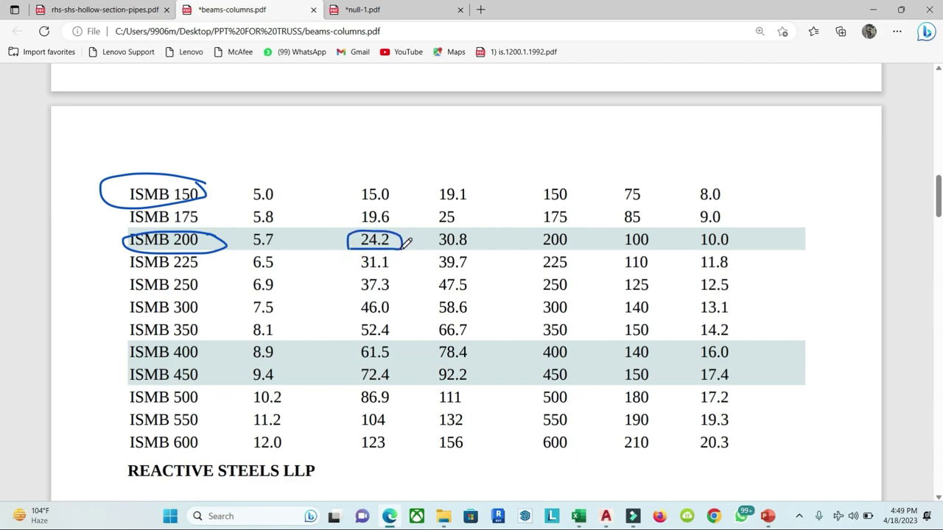
drag(400, 175, 405, 200)
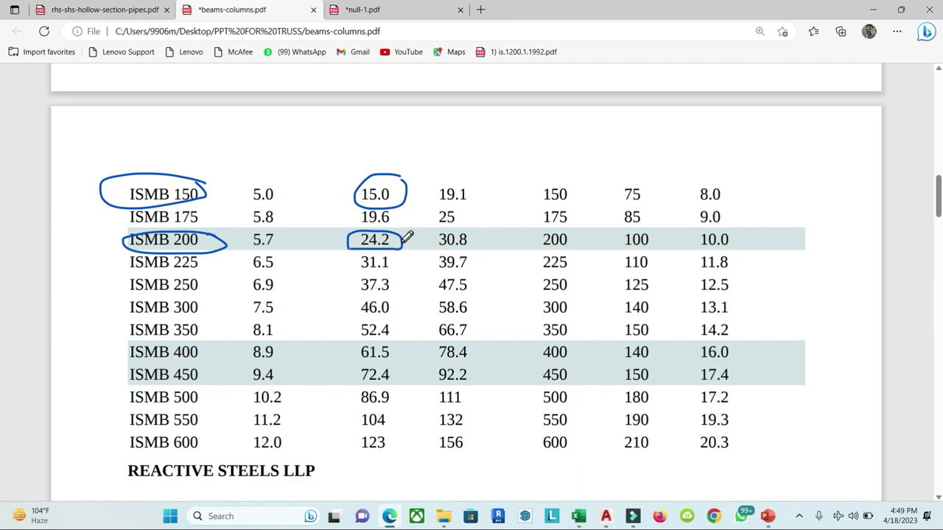
scroll(408, 199, up, 1)
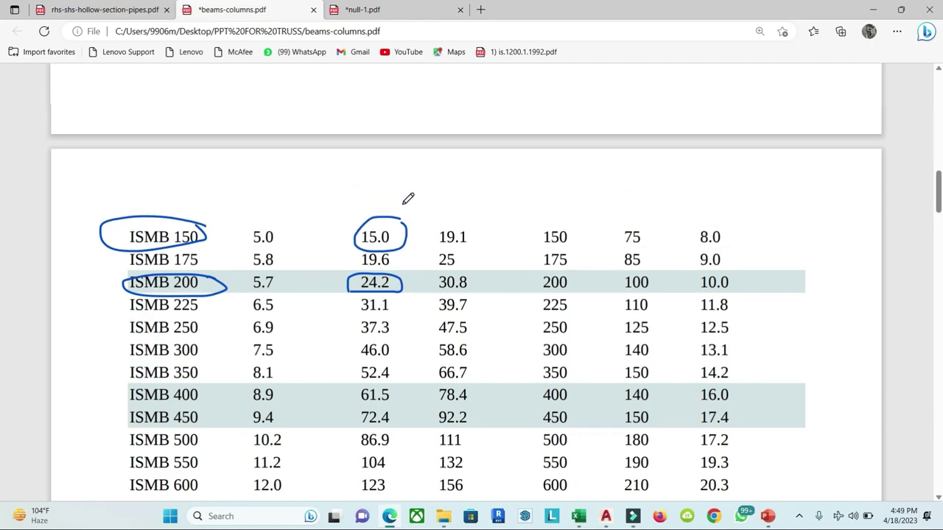
scroll(408, 199, up, 4)
mouse_move(430, 219)
mouse_down()
mouse_move(404, 274)
mouse_move(441, 220)
mouse_up()
scroll(412, 280, down, 2)
scroll(397, 295, down, 2)
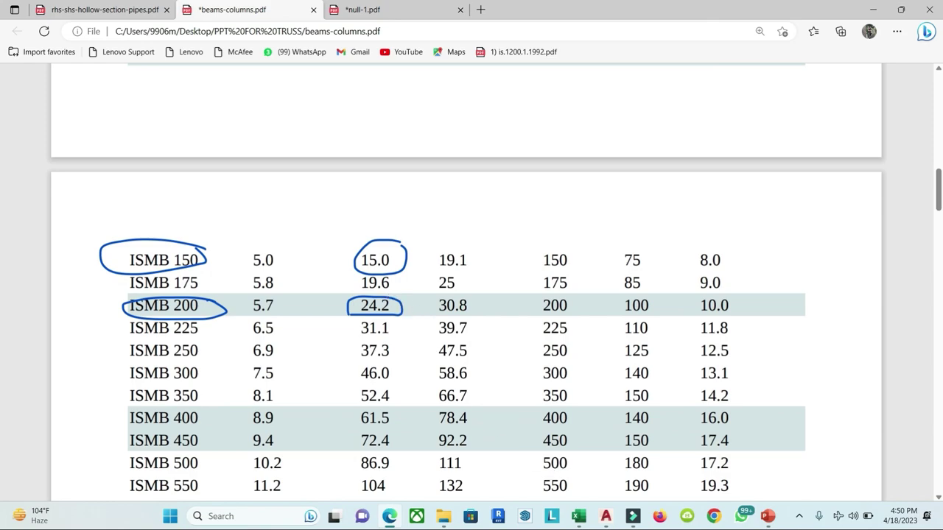
mouse_move(521, 518)
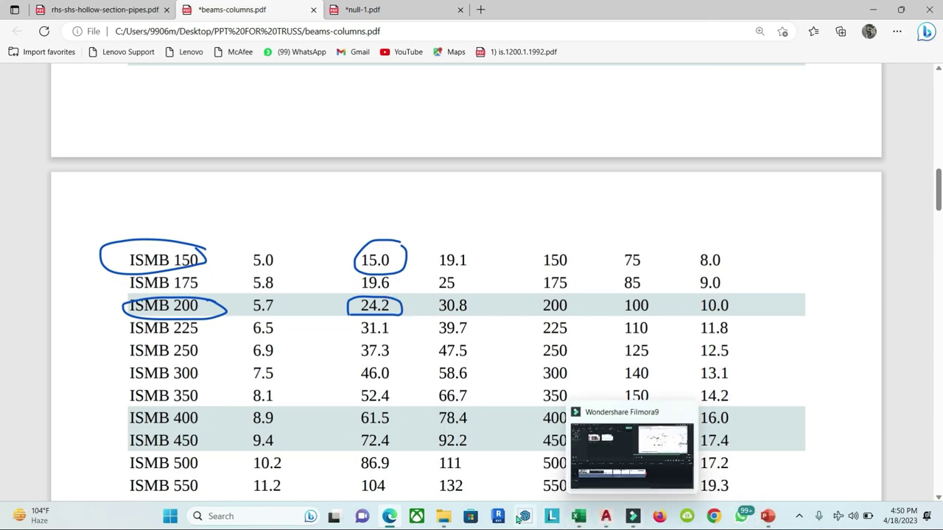
mouse_move(610, 520)
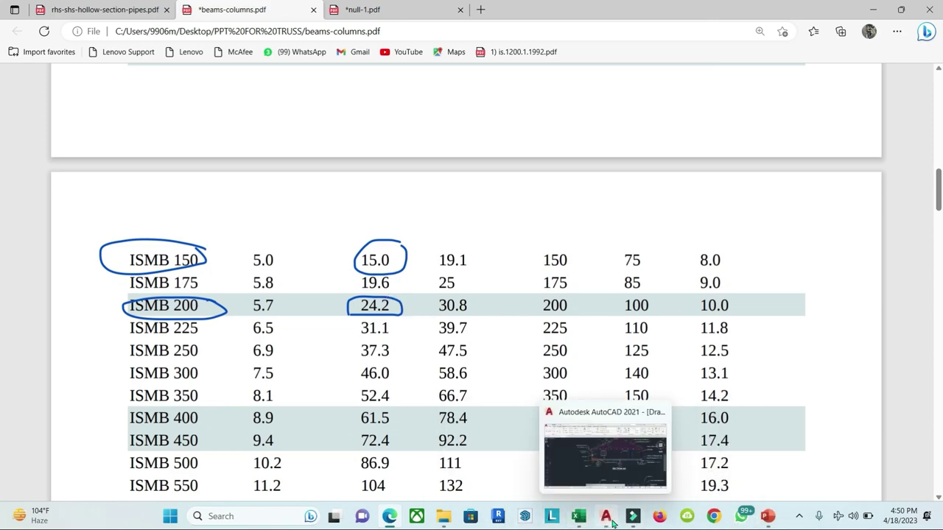
mouse_move(578, 517)
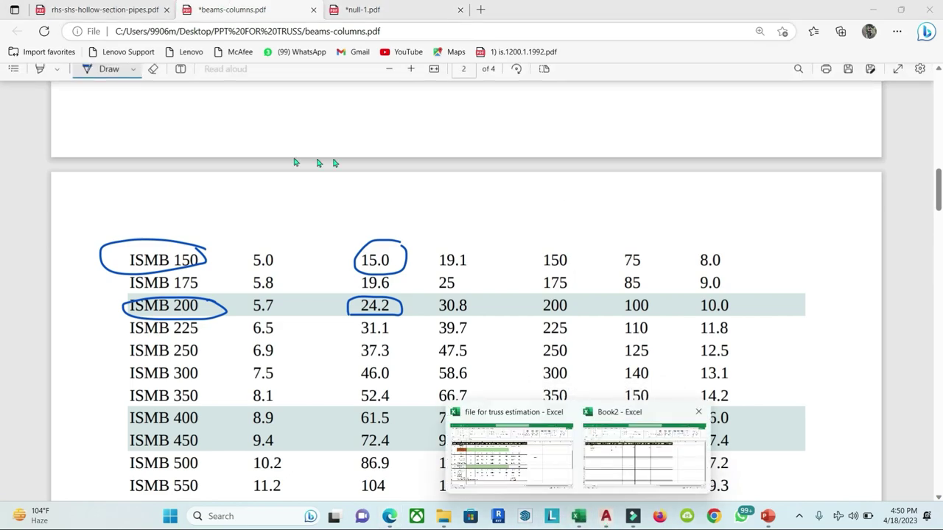
click(578, 515)
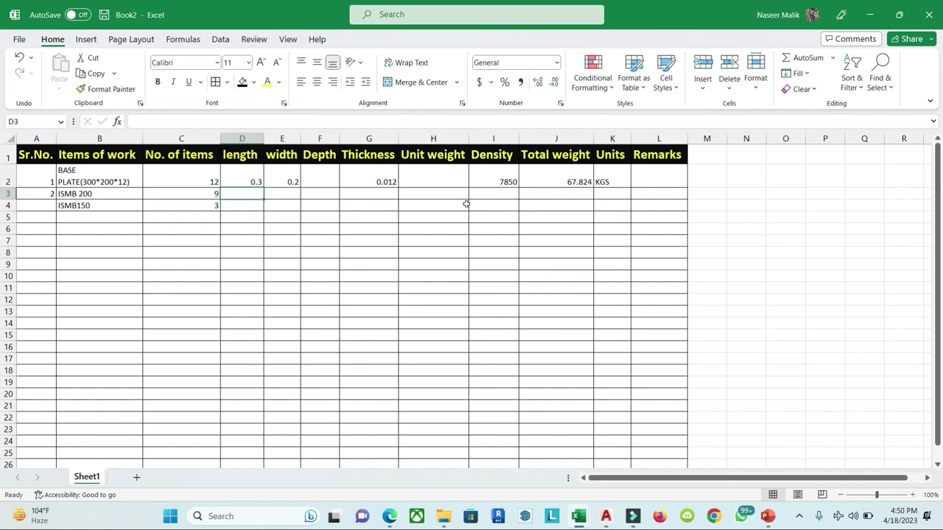
Step: Enter unit weights 24.2 for ISMB 200 in H3 and 15 for ISMB150 in H4
click(432, 194)
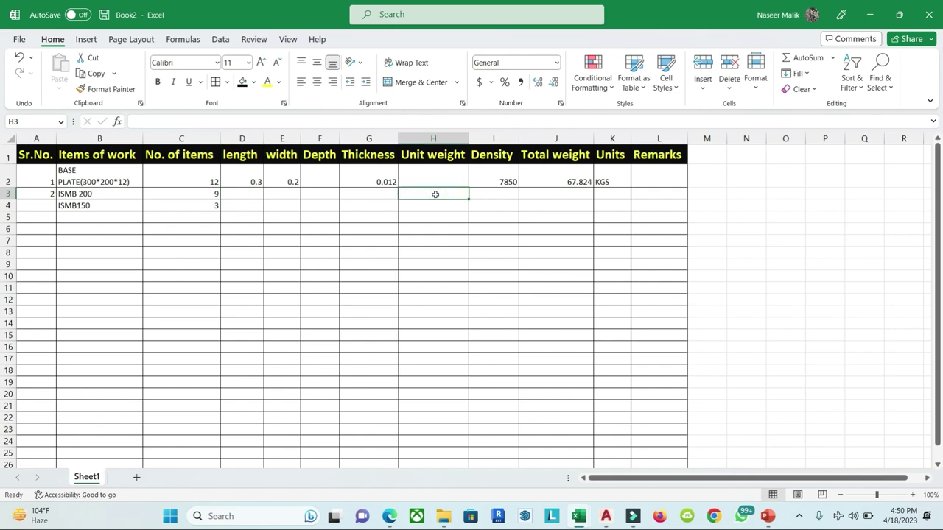
text(24.2)
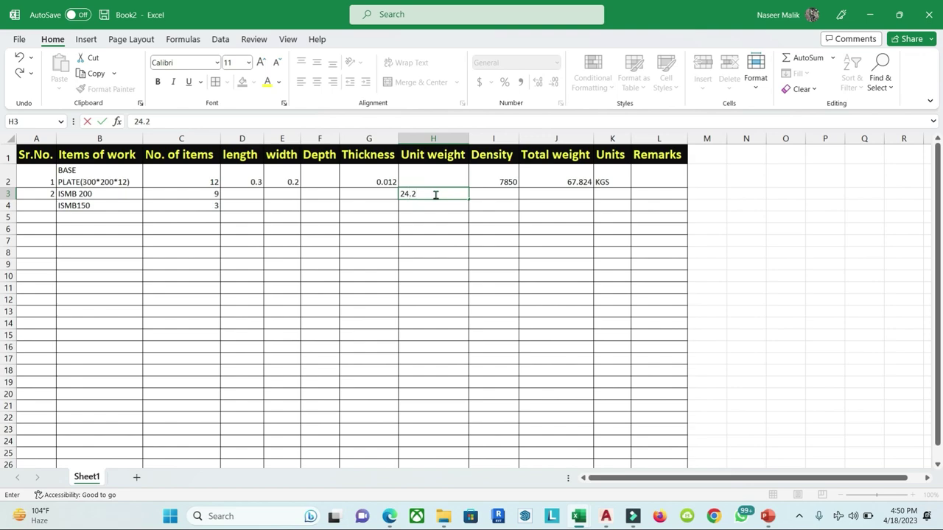
key(Return)
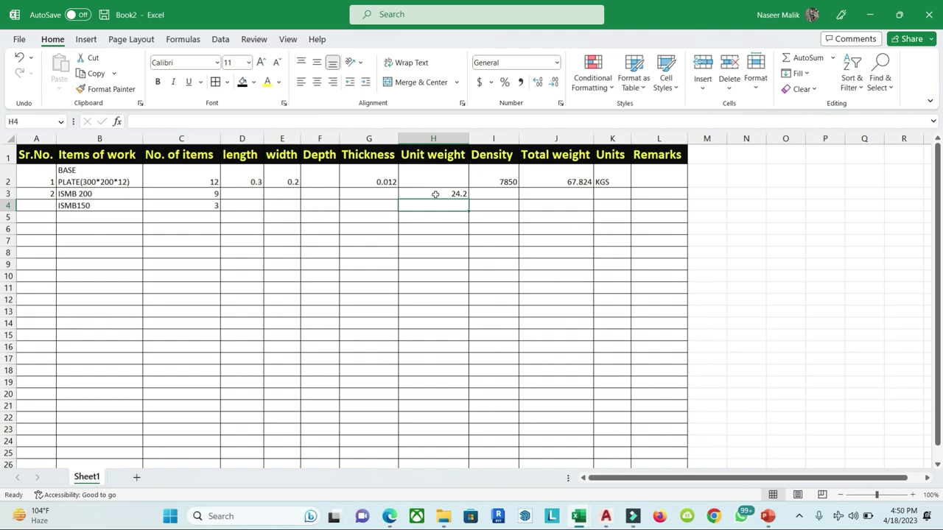
text(15)
key(Tab)
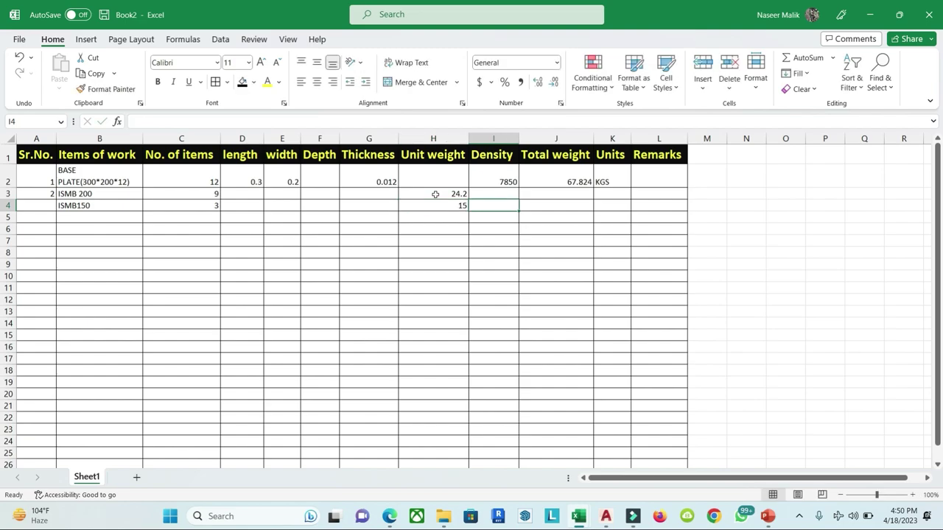
click(561, 196)
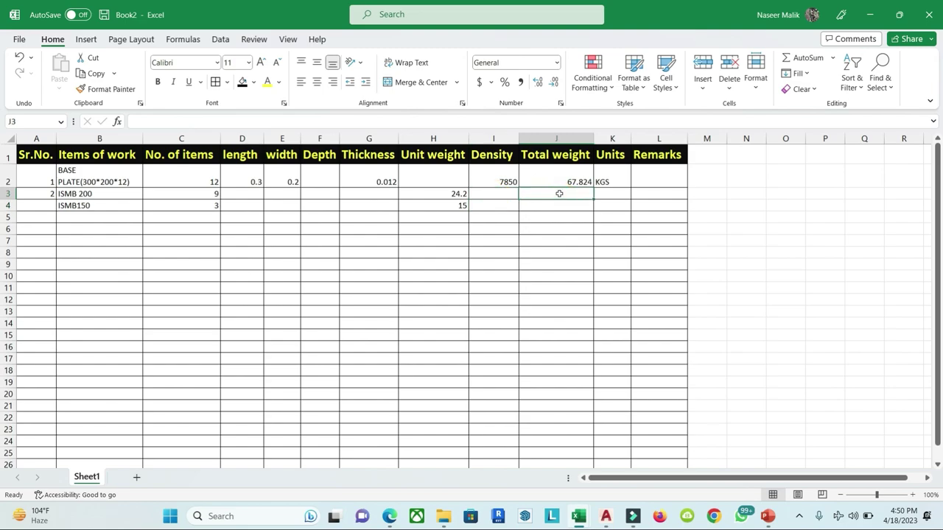
Step: Enter the ISMB 200 total weight formula =C3*D3*H3 in J3, currently reading 0
text(=)
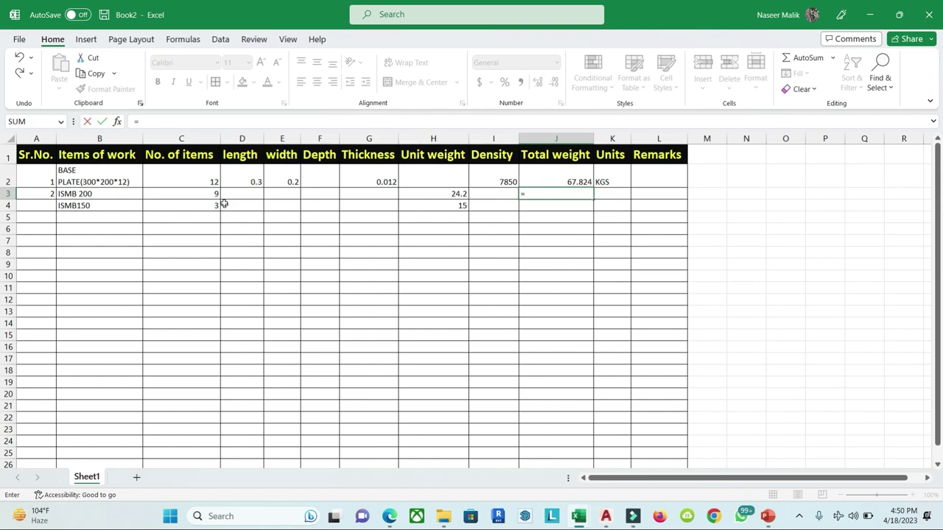
click(194, 193)
text(=)
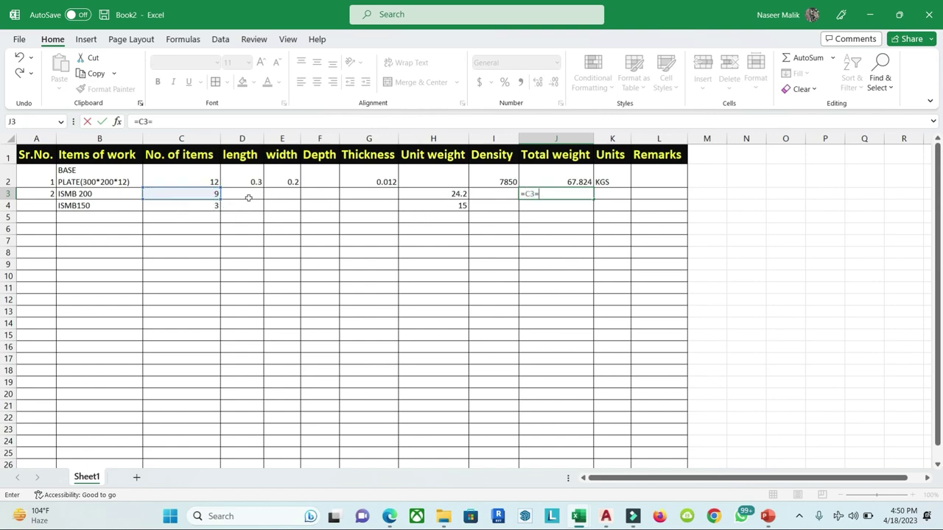
click(451, 193)
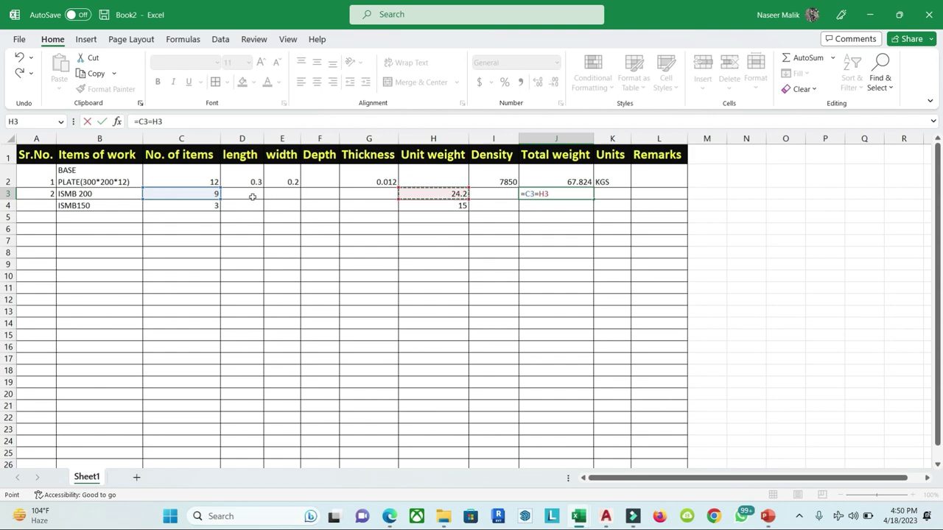
key(BackSpace)
key(BackSpace)
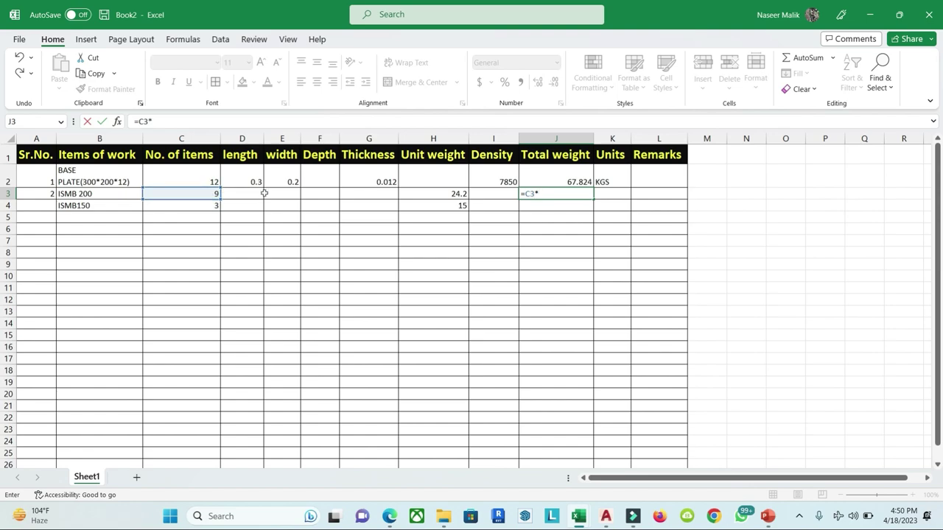
click(247, 198)
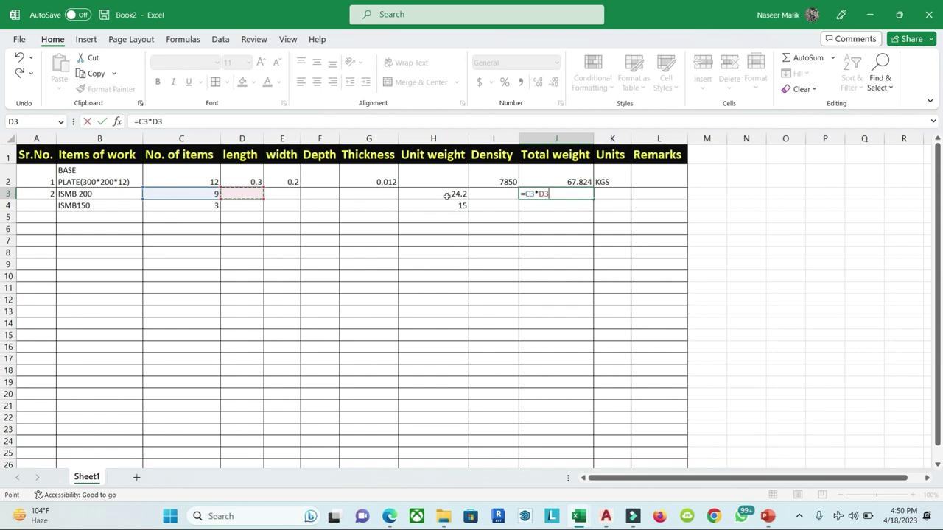
text(*)
click(443, 194)
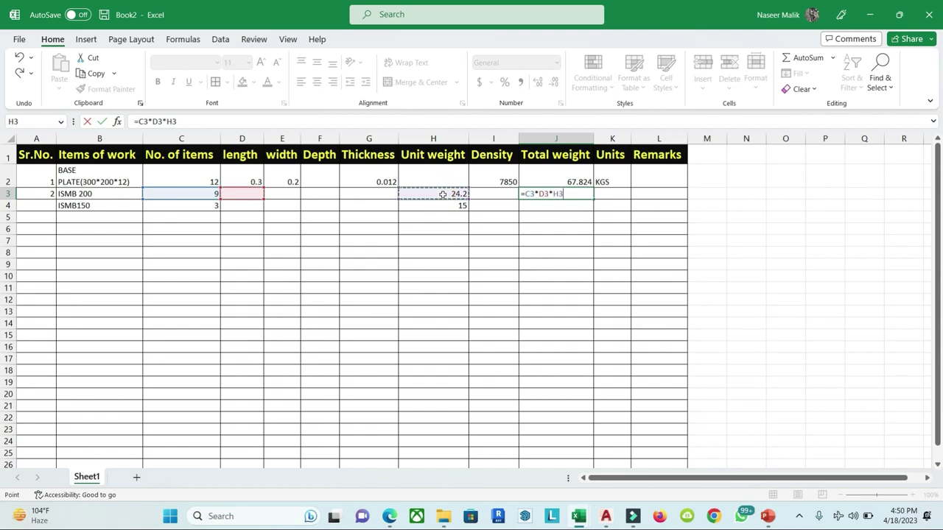
key(Return)
click(556, 195)
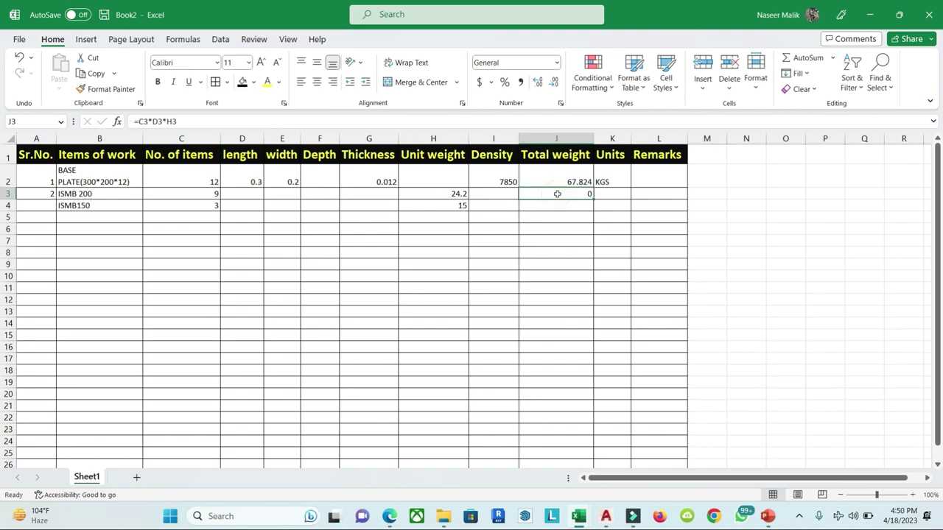
click(243, 195)
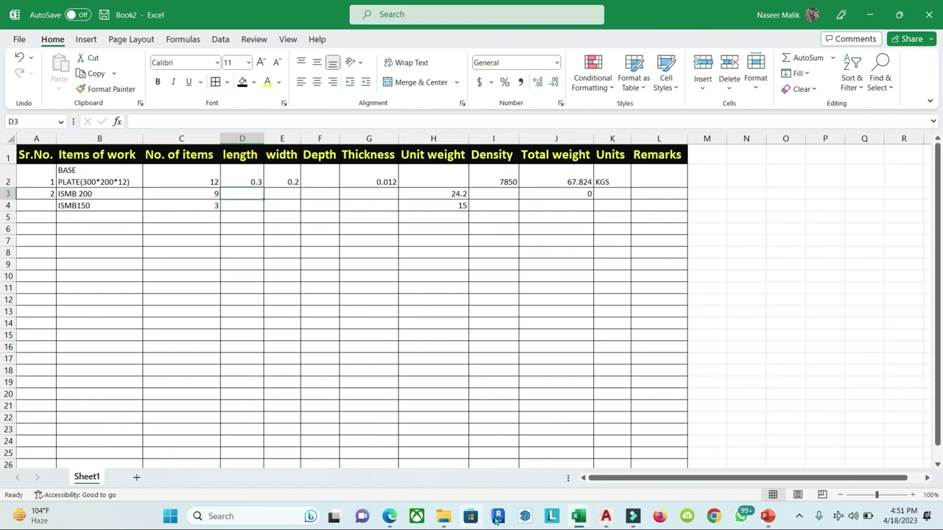
Step: In Edge, view the RHS hollow section table and then the null-1.pdf drawing
click(388, 519)
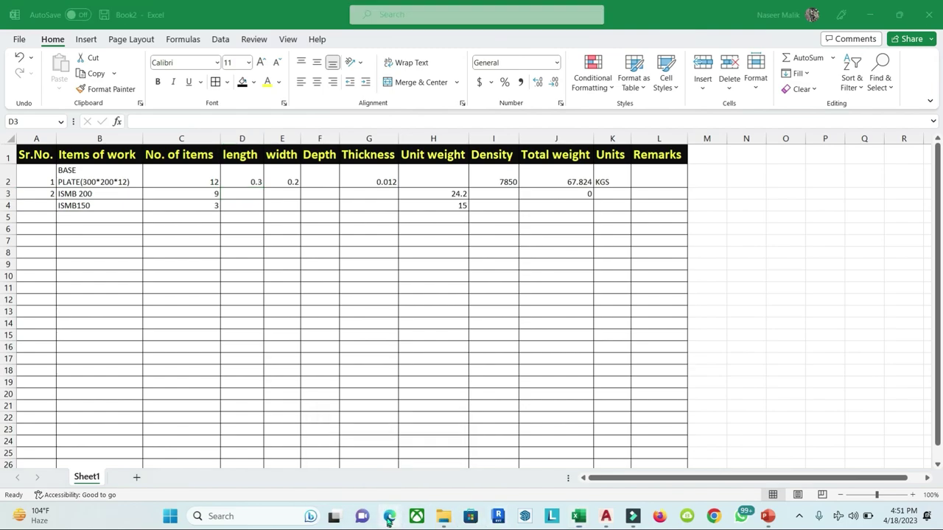
click(107, 9)
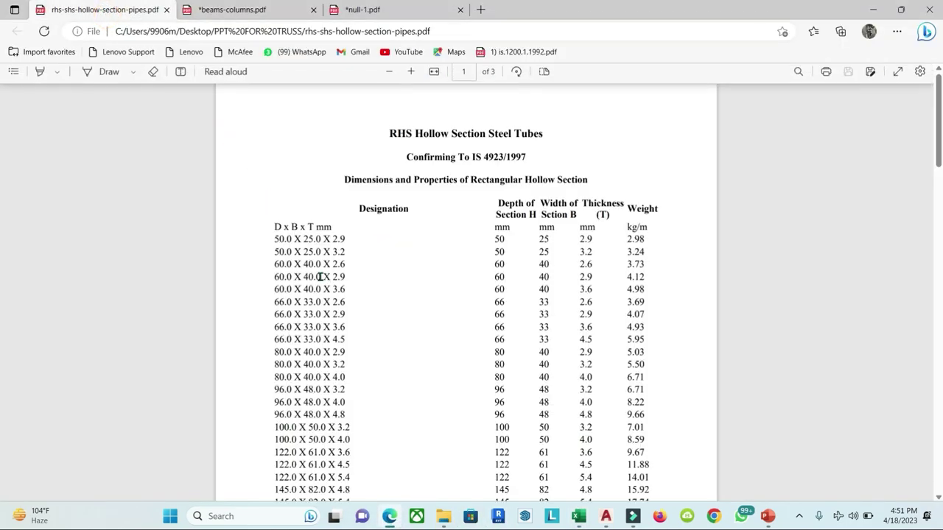
click(364, 10)
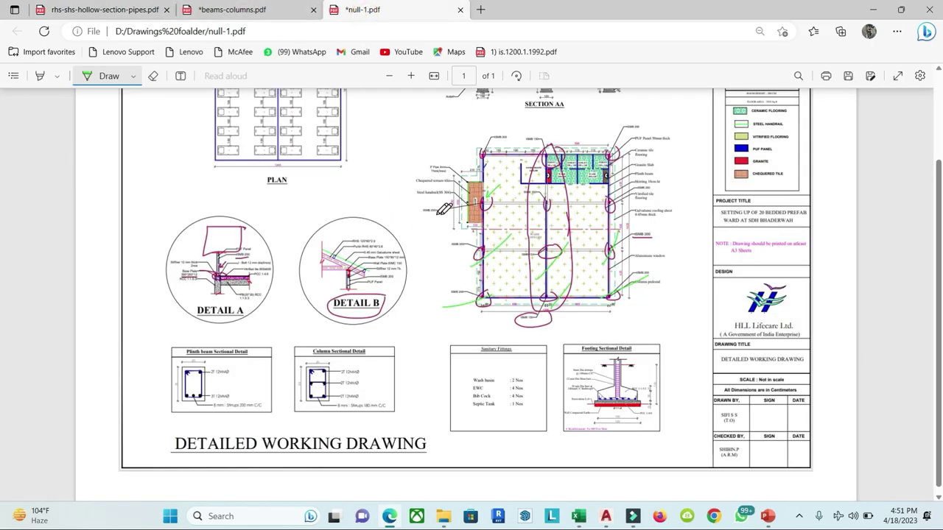
Step: Zoom into Section AA and circle the 300 dimension beside ISMB 200 in green
scroll(487, 218, up, 2)
ctrl+scroll(522, 215, up, 5)
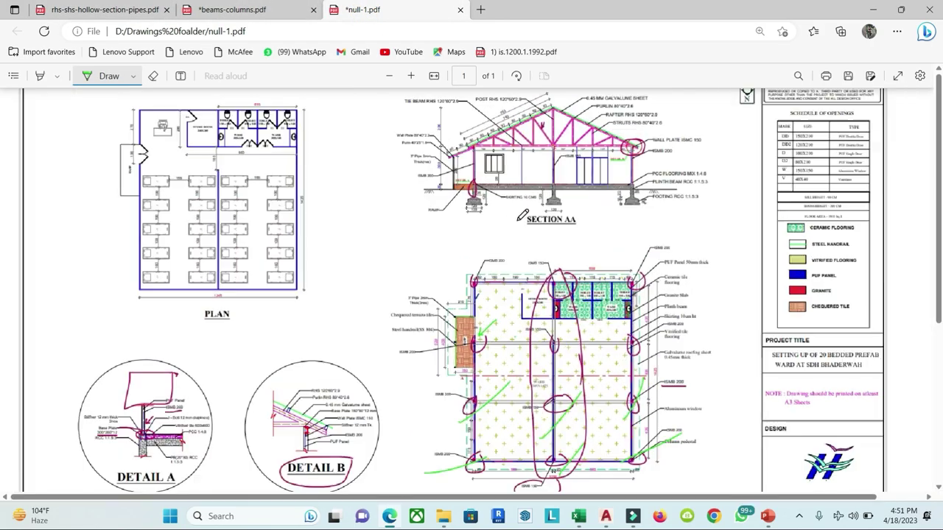
drag(396, 127, 405, 125)
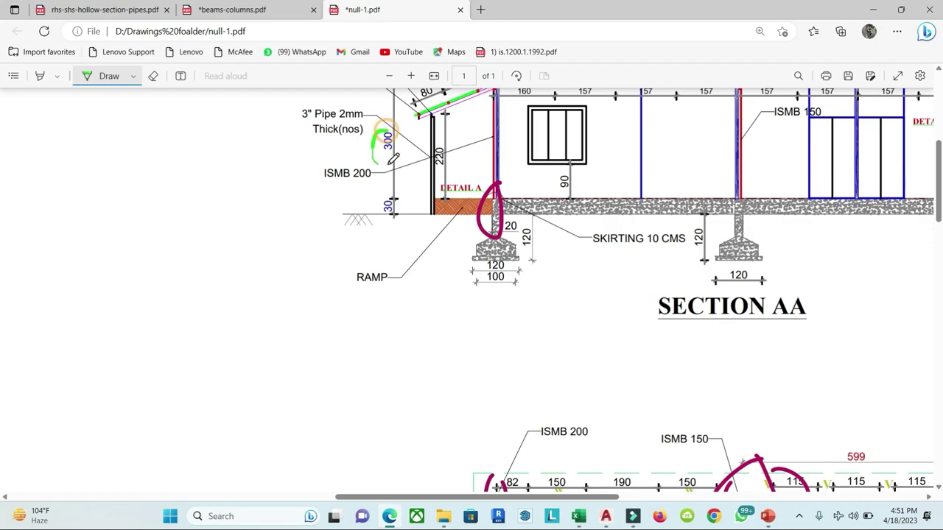
scroll(519, 171, up, 3)
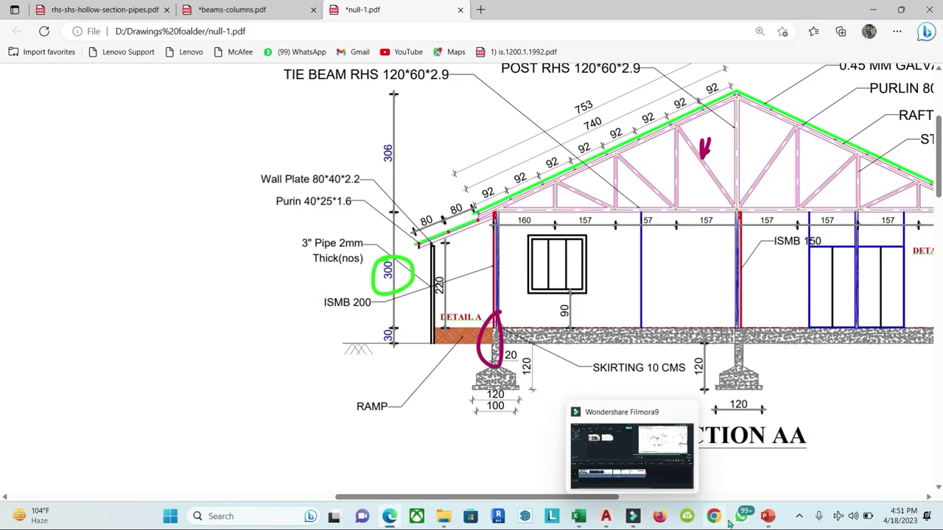
click(579, 515)
Step: Enter a length of 3 for both ISMB 200 and ISMB150 in Book2
click(619, 457)
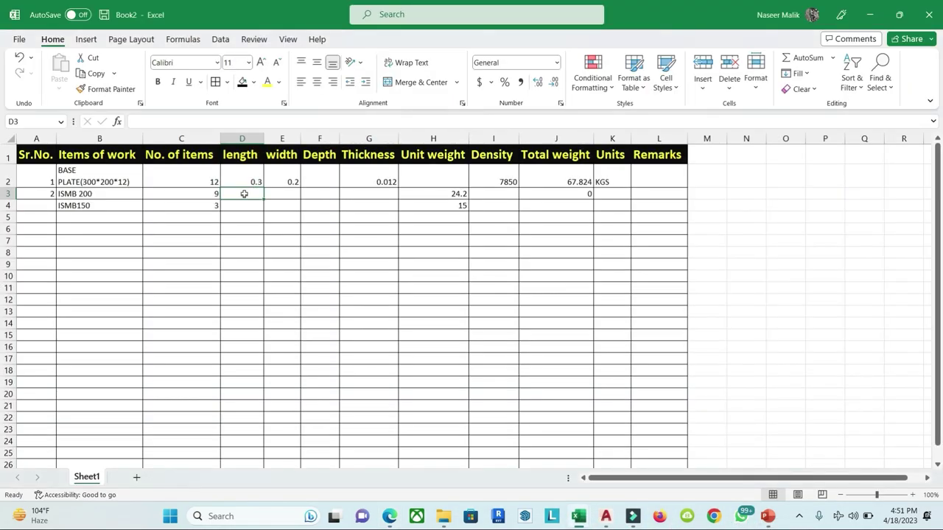
text(3)
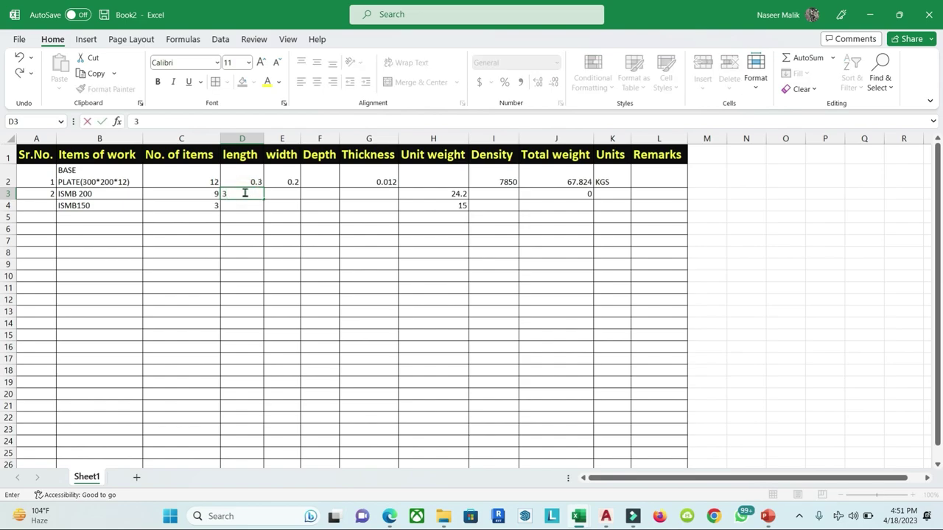
key(Return)
text(3)
key(Return)
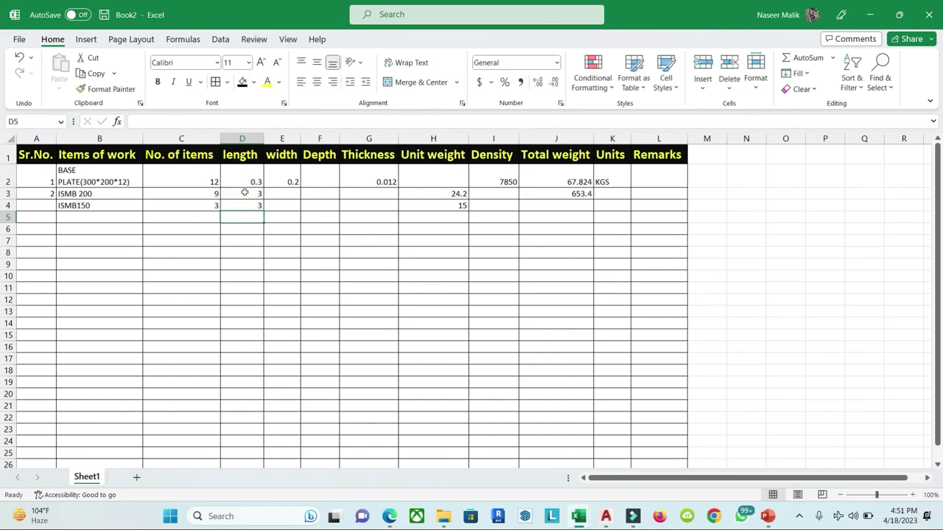
Step: Fill the total weight formula from J3 into J4, giving 653.4 and 135, and verify both
click(582, 193)
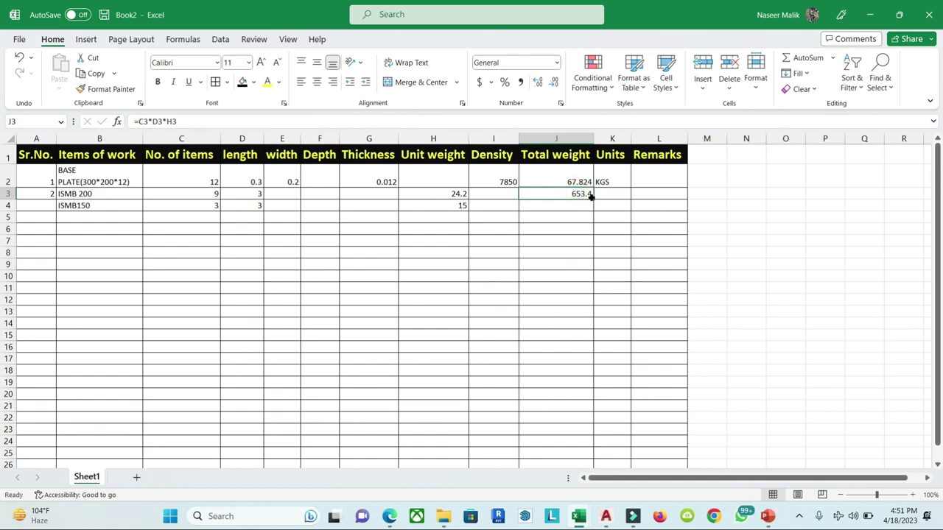
drag(593, 199, 623, 209)
click(622, 208)
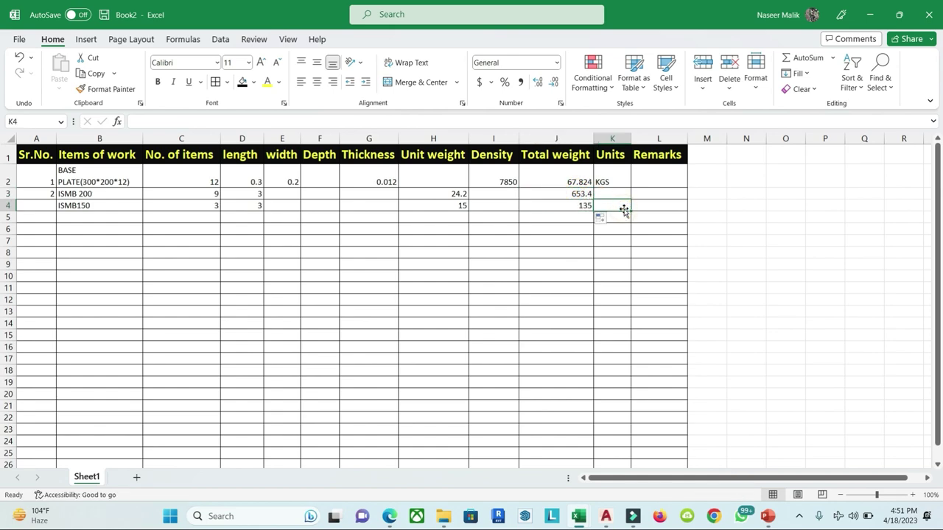
double_click(564, 194)
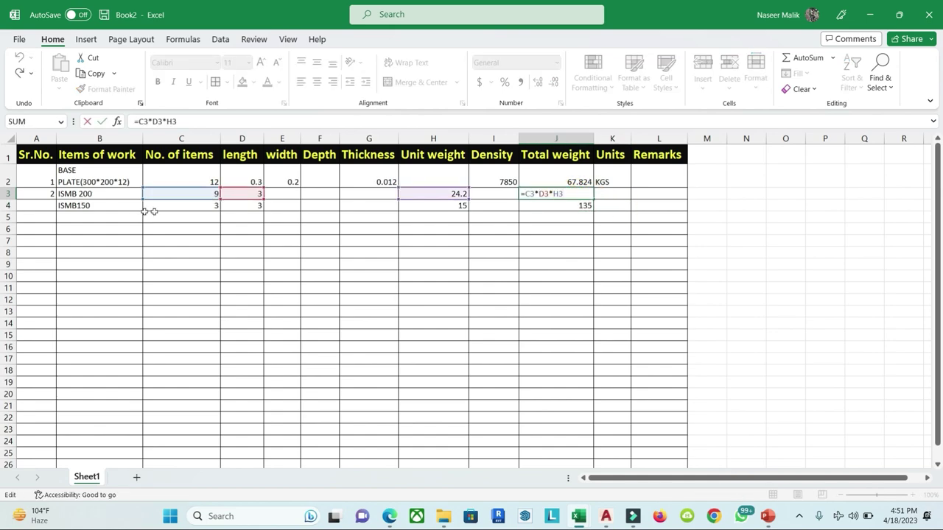
key(Escape)
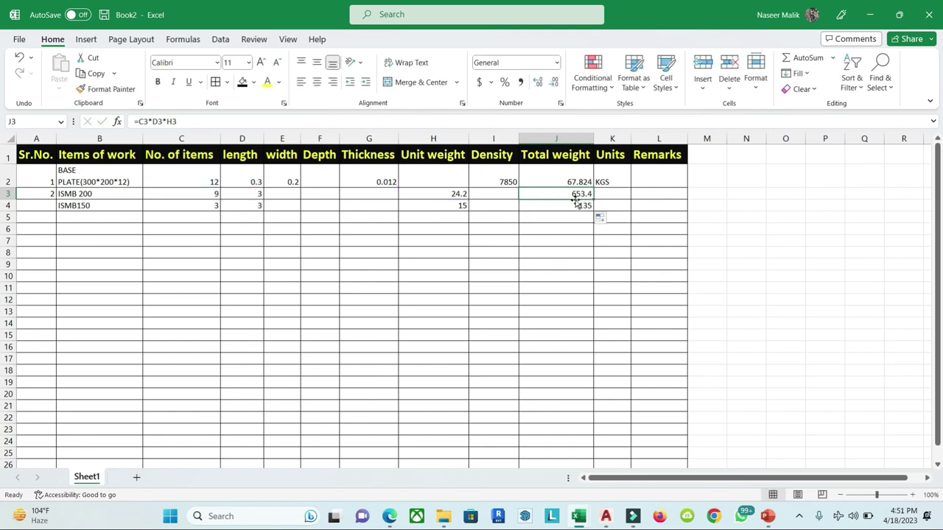
double_click(576, 205)
key(Escape)
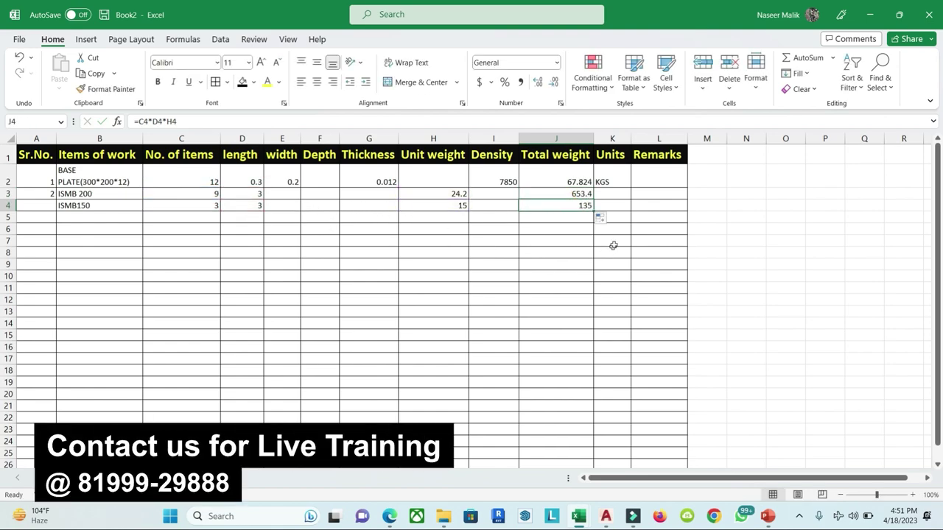
Step: Fill KGS down column K for both beams and extend the Sr.No. series to 20
click(616, 184)
drag(631, 188, 630, 211)
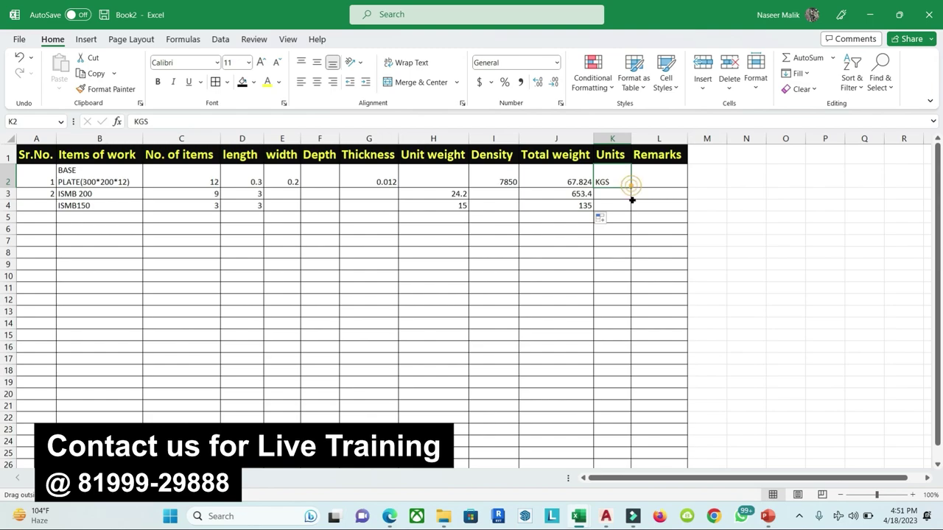
click(381, 266)
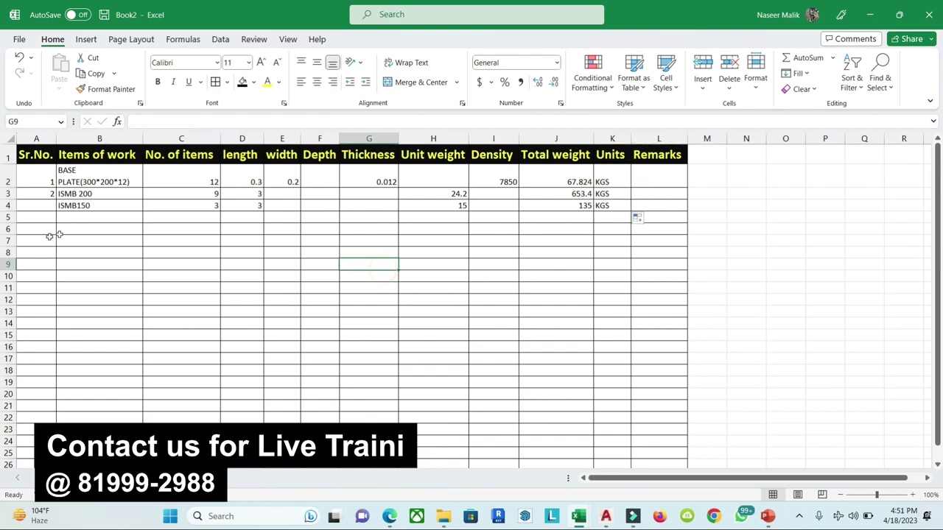
drag(42, 182, 56, 412)
click(282, 334)
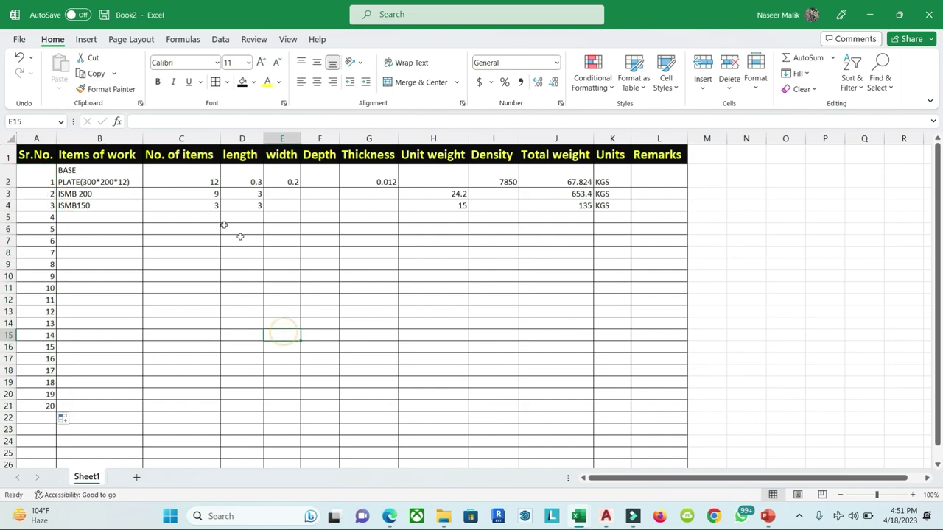
click(86, 223)
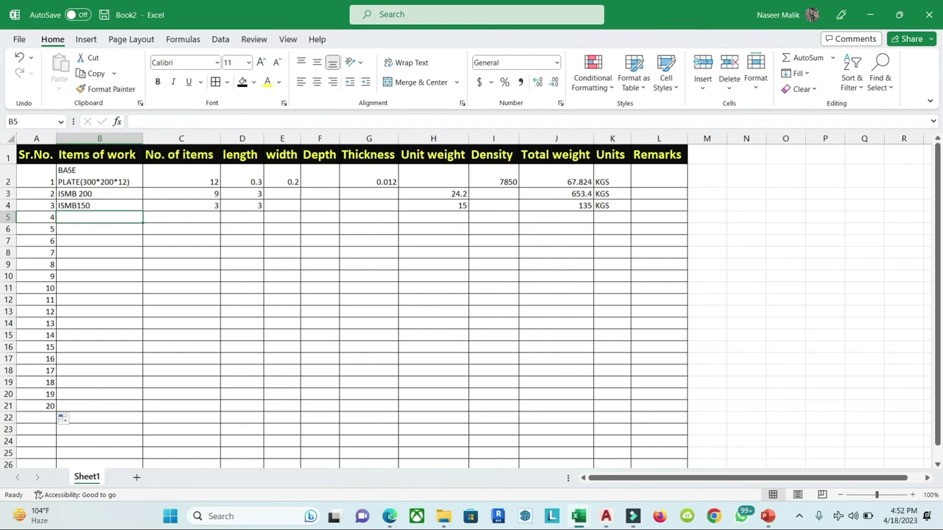
Step: Pan across Section AA and circle the WALL PLATE ISMC 150 label in green
click(390, 517)
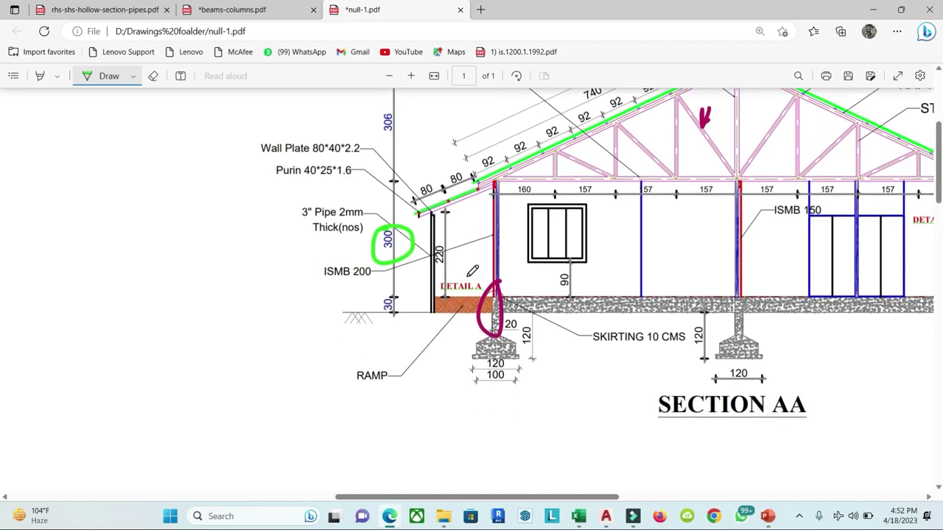
ctrl+scroll(473, 271, down, 2)
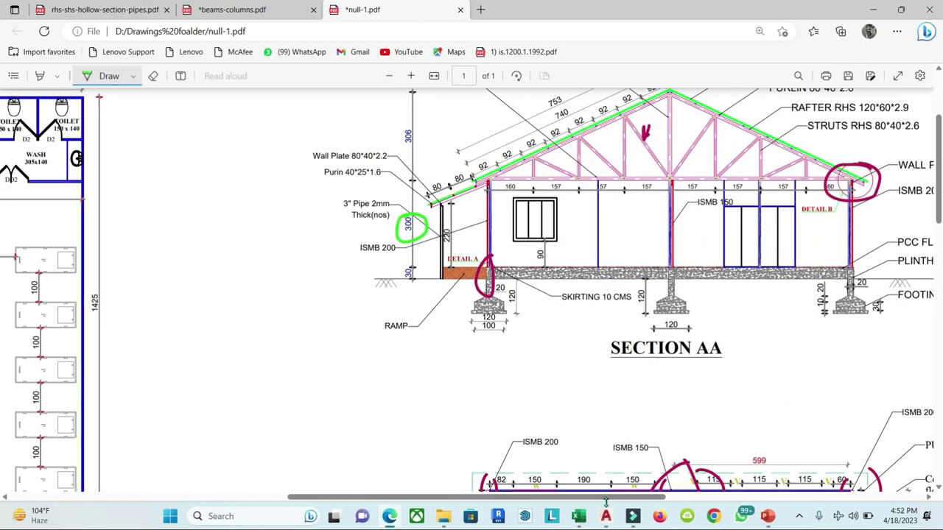
drag(606, 498, 694, 498)
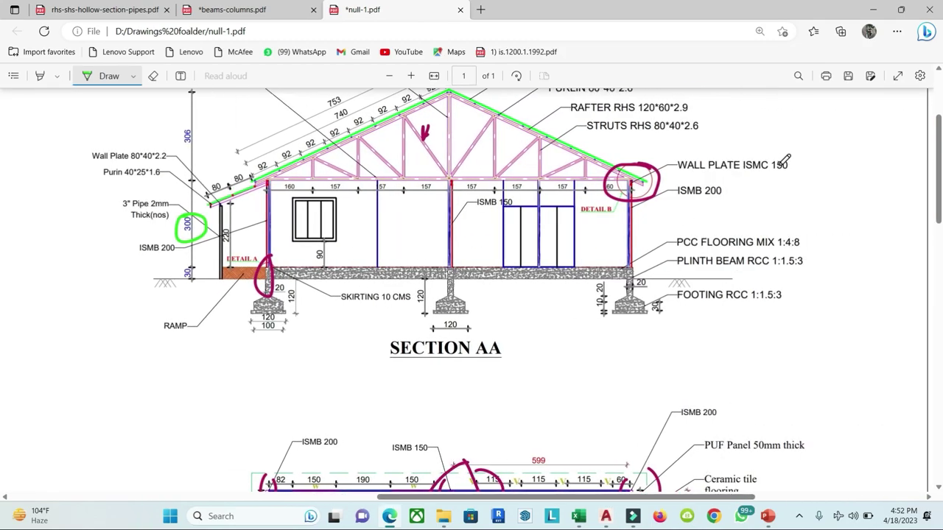
drag(801, 149, 802, 148)
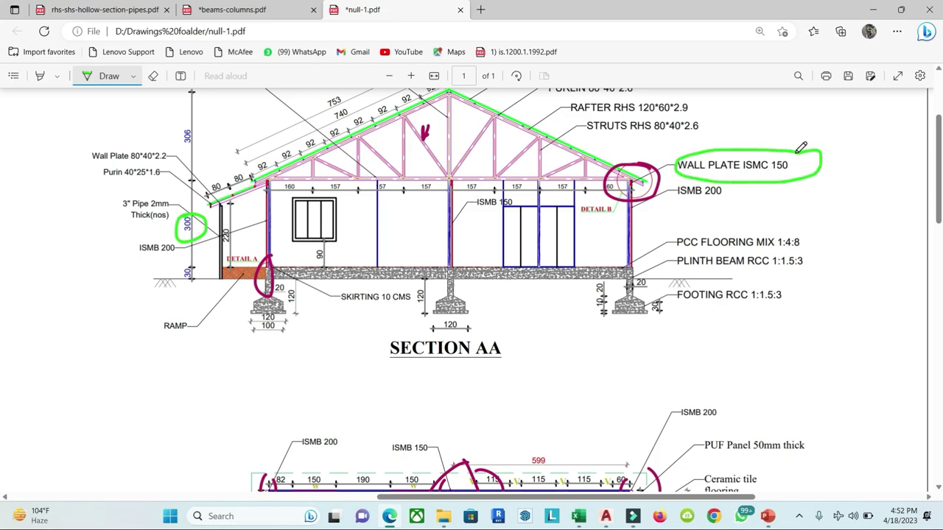
mouse_move(774, 520)
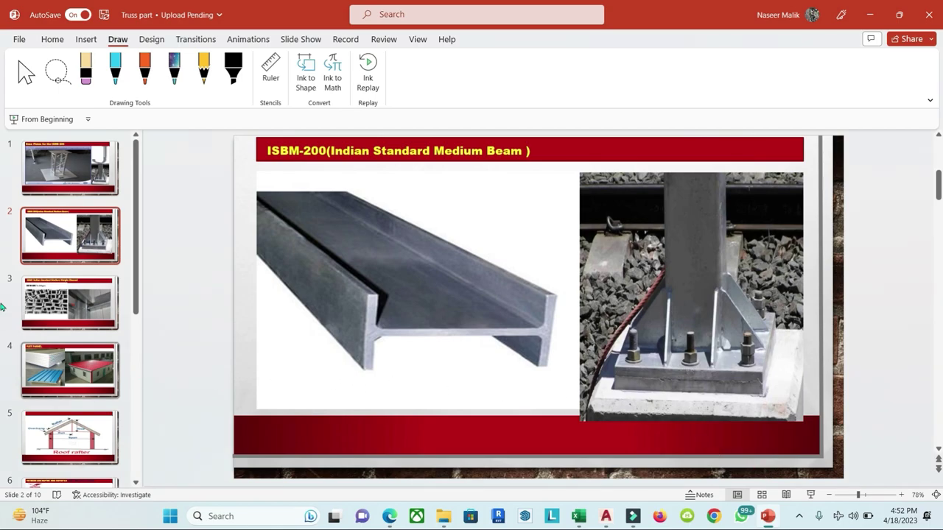
Step: On the ISMC slide, circle a channel in the left photo and underline 16.40 kg/m in cyan ink
click(75, 234)
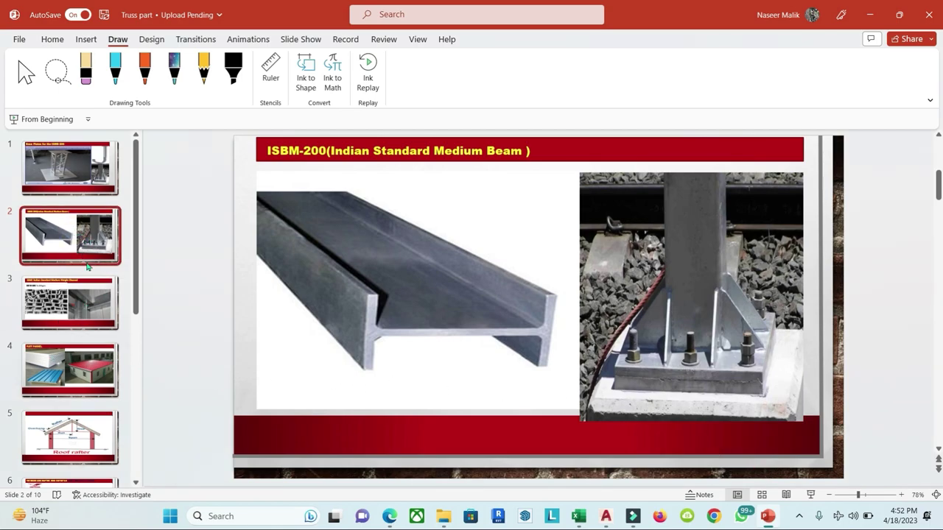
click(77, 301)
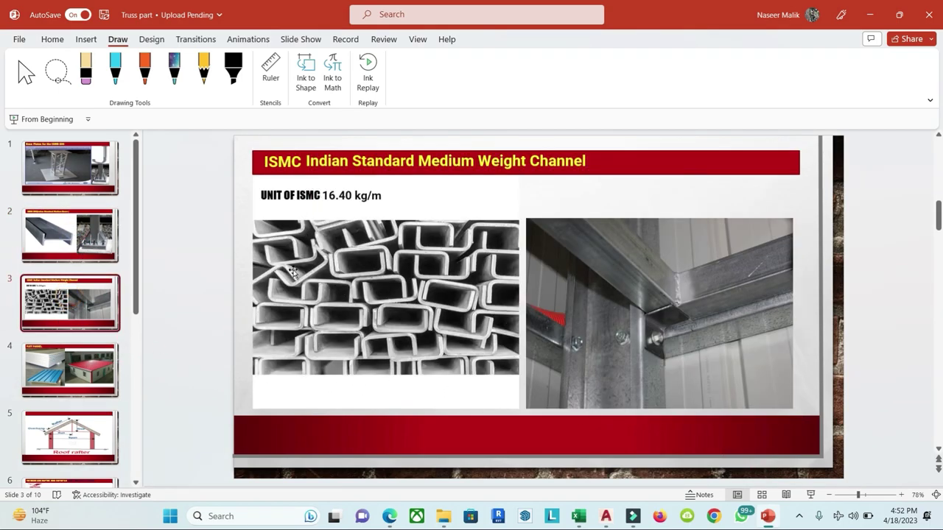
click(115, 70)
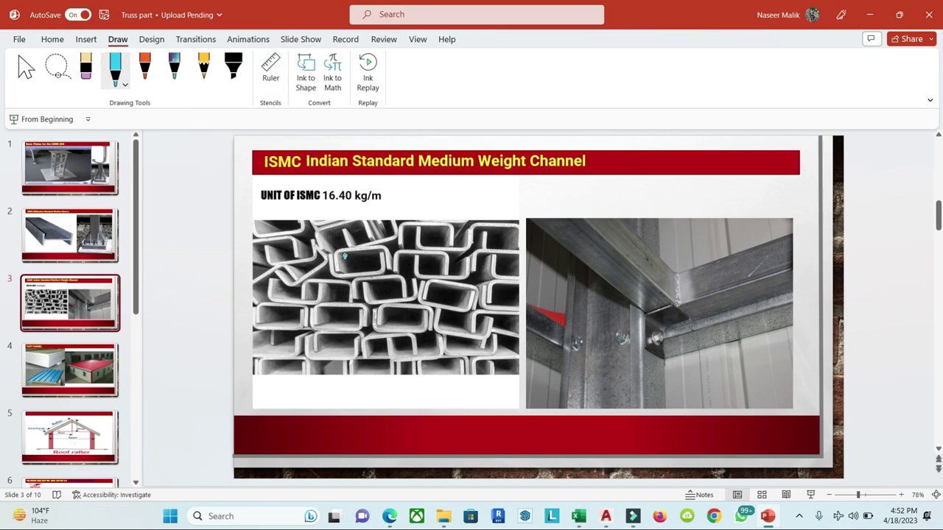
mouse_move(347, 245)
mouse_down()
mouse_move(275, 302)
mouse_move(324, 265)
mouse_up()
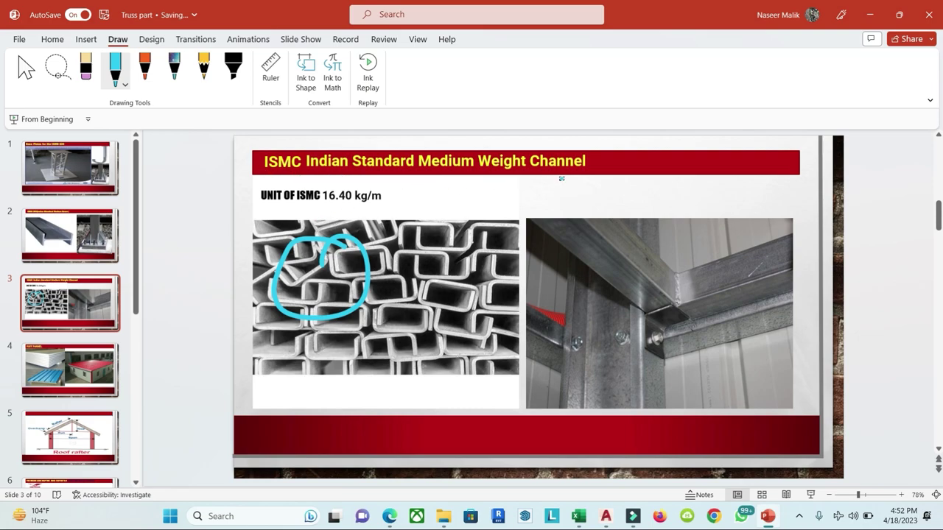
drag(320, 205, 381, 206)
Step: Circle the ridge post and right wall-plate junctions and the 1425 plan dimension in green
click(389, 516)
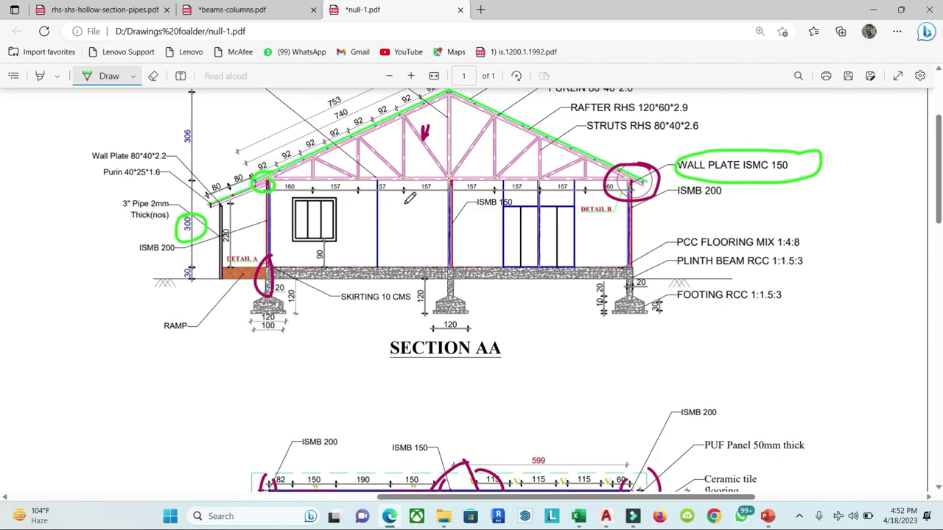
drag(448, 165, 445, 168)
drag(632, 168, 632, 187)
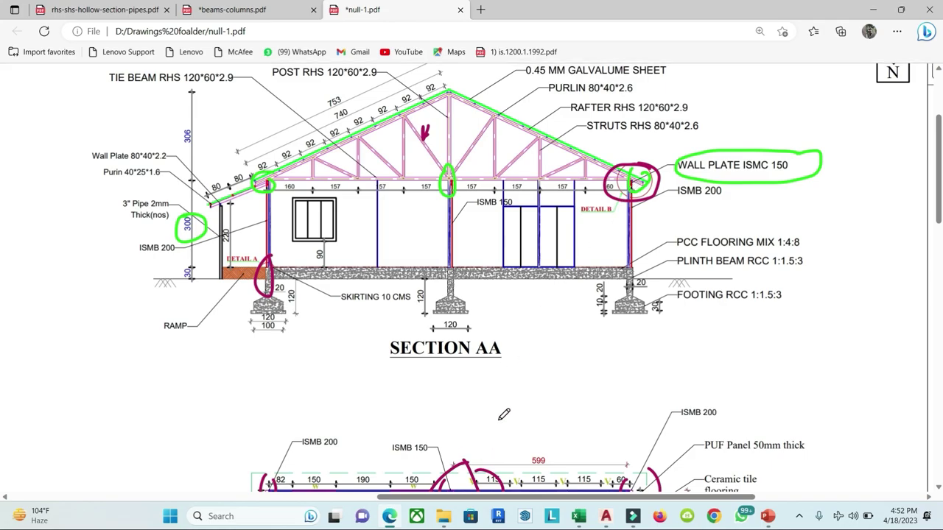
scroll(544, 327, down, 5)
scroll(529, 378, up, 2)
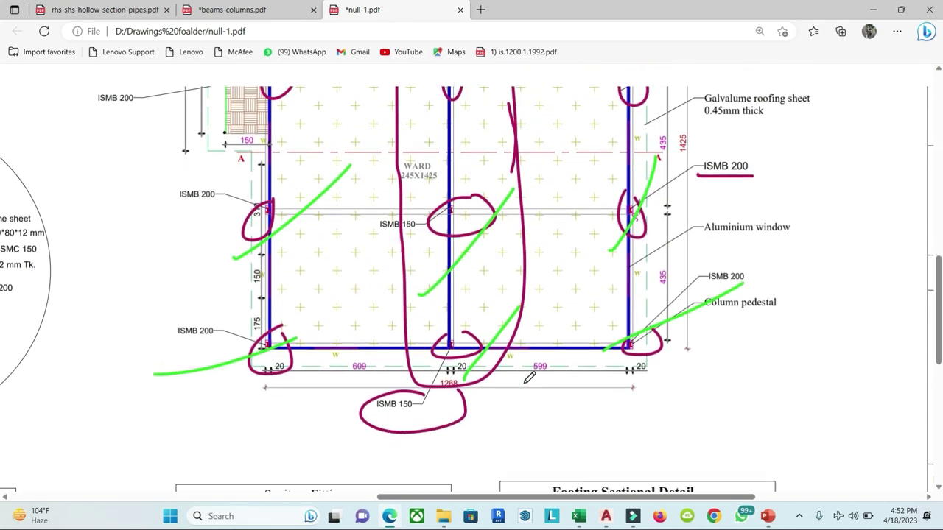
drag(702, 167, 693, 162)
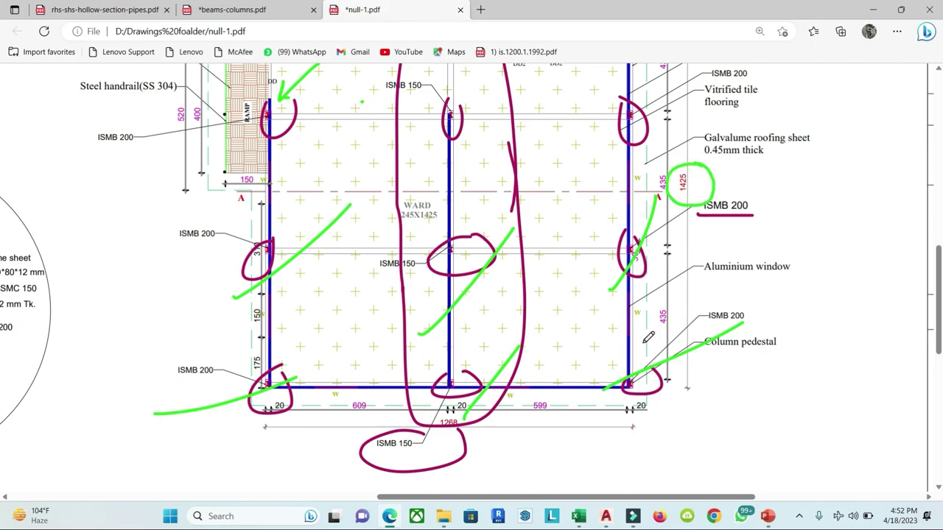
scroll(574, 357, up, 4)
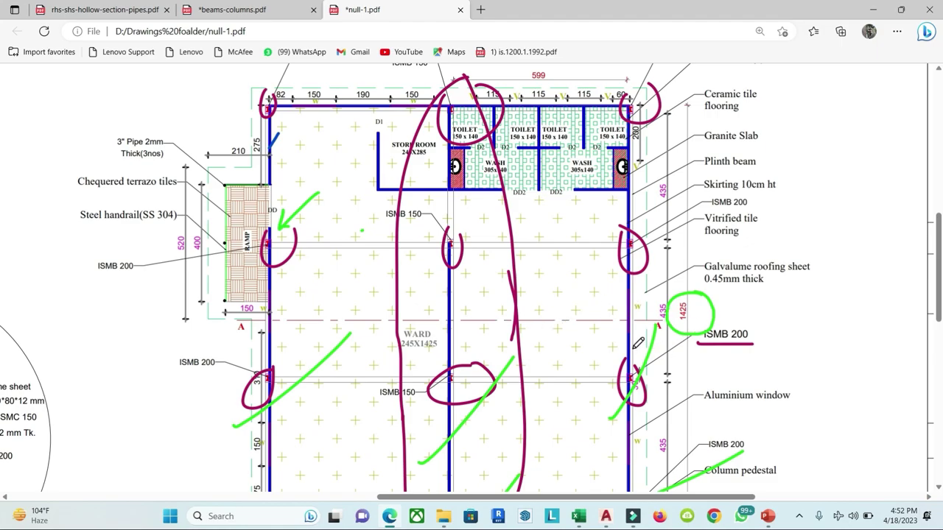
scroll(639, 343, down, 1)
Step: Pan the floor plan to the toilets and delete the stray small blue object above them
click(605, 521)
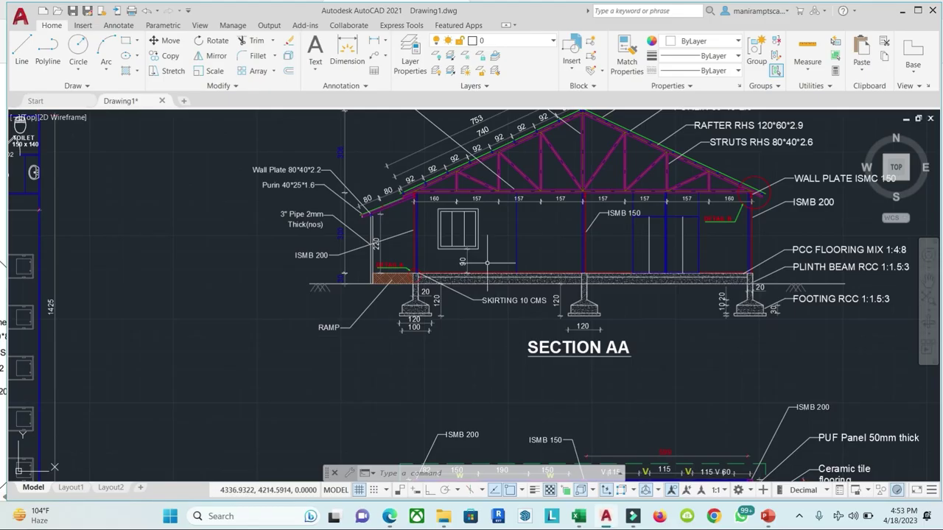
scroll(589, 324, down, 5)
scroll(582, 369, up, 6)
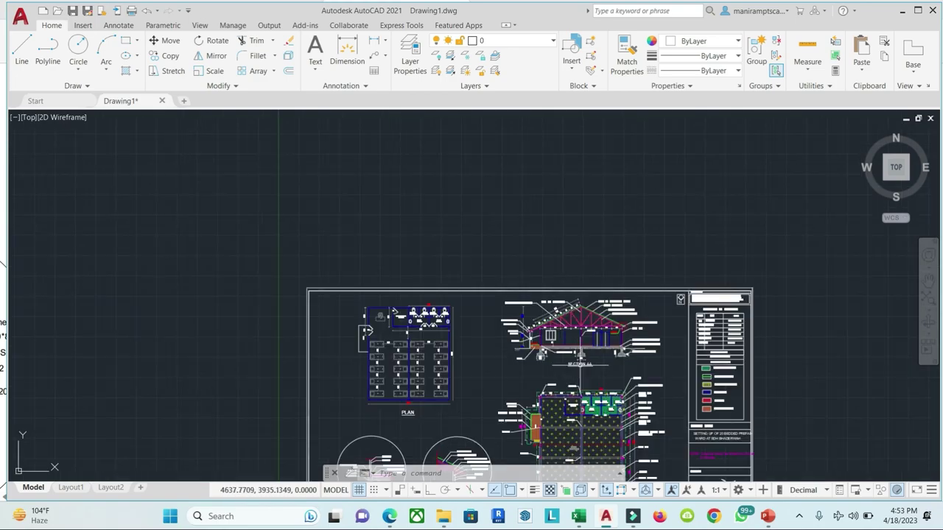
drag(582, 368, 500, 282)
scroll(534, 185, up, 4)
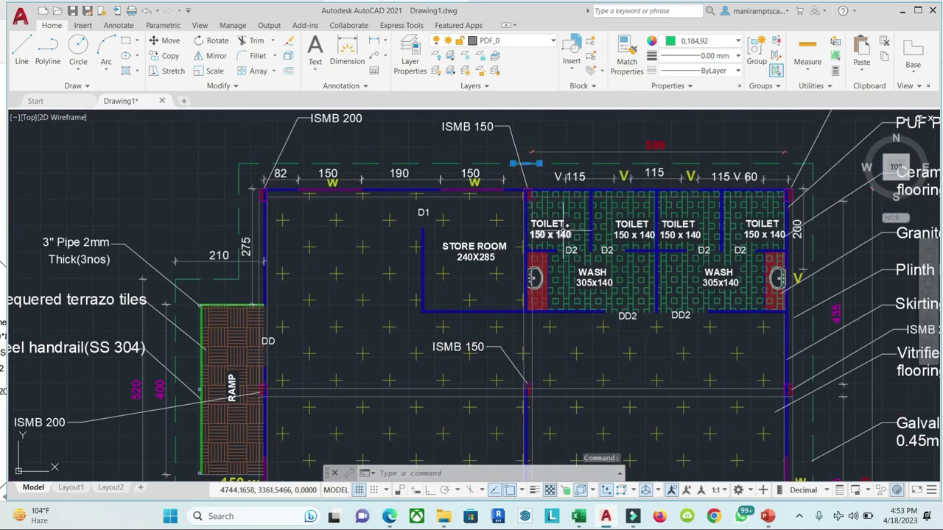
key(Escape)
key(Escape)
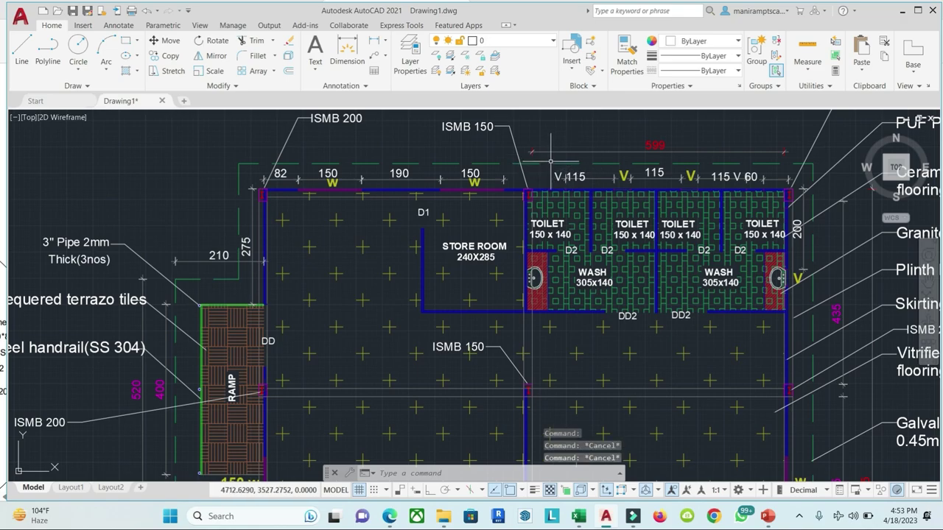
click(551, 166)
key(Delete)
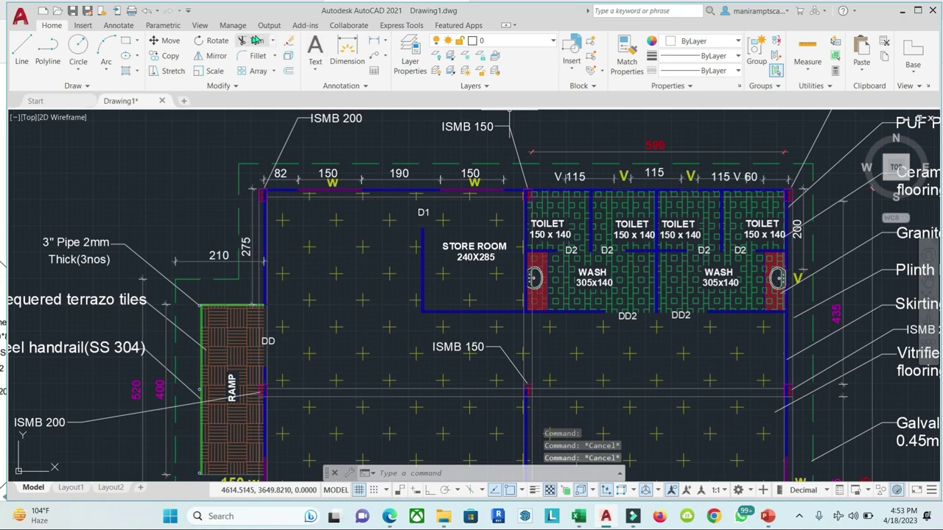
Step: Add a linear dimension between the top and bottom ends of the ISMB 150 beam
click(374, 42)
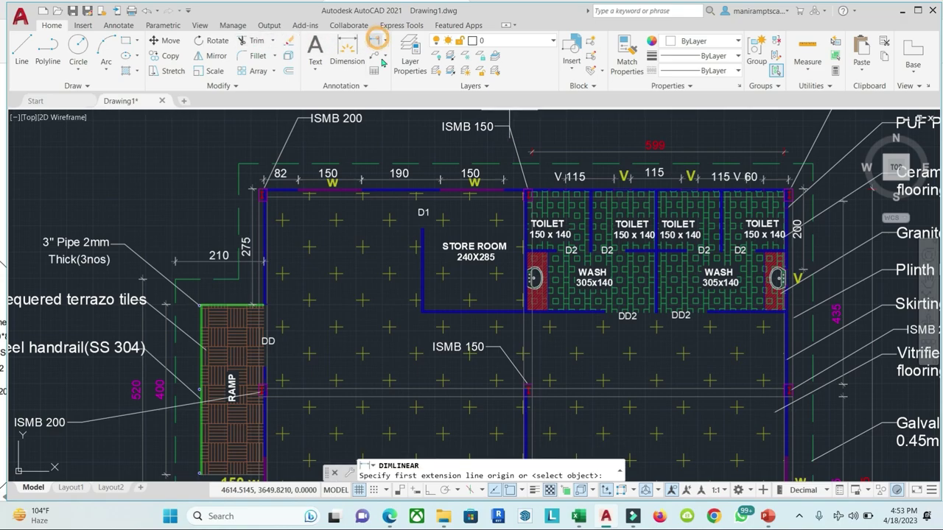
click(528, 164)
scroll(524, 170, down, 5)
scroll(520, 196, up, 4)
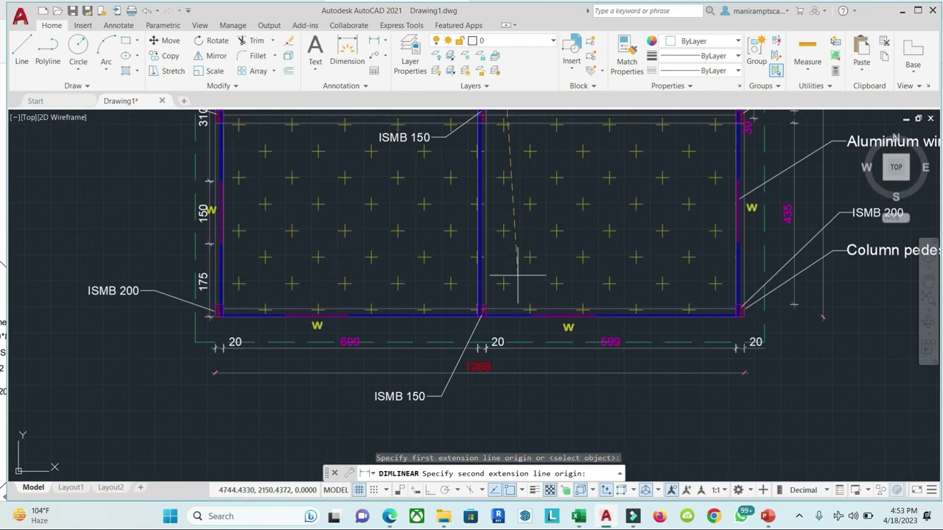
scroll(505, 263, up, 3)
scroll(442, 257, up, 2)
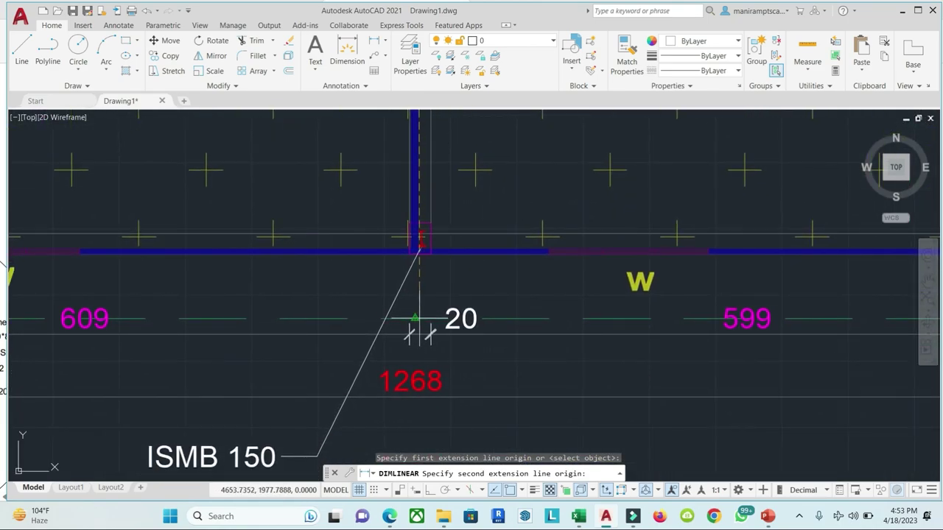
click(420, 319)
scroll(445, 142, up, 4)
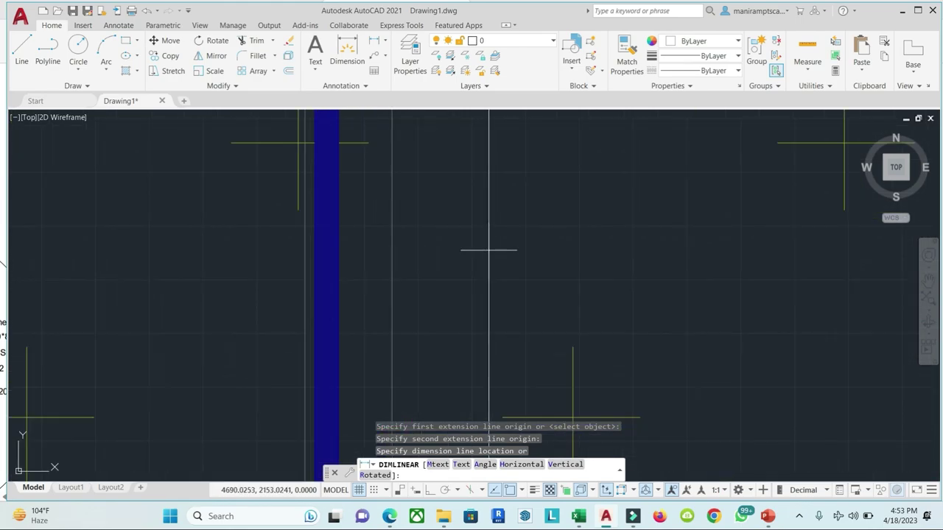
scroll(504, 171, down, 3)
scroll(504, 171, down, 2)
scroll(504, 171, down, 2)
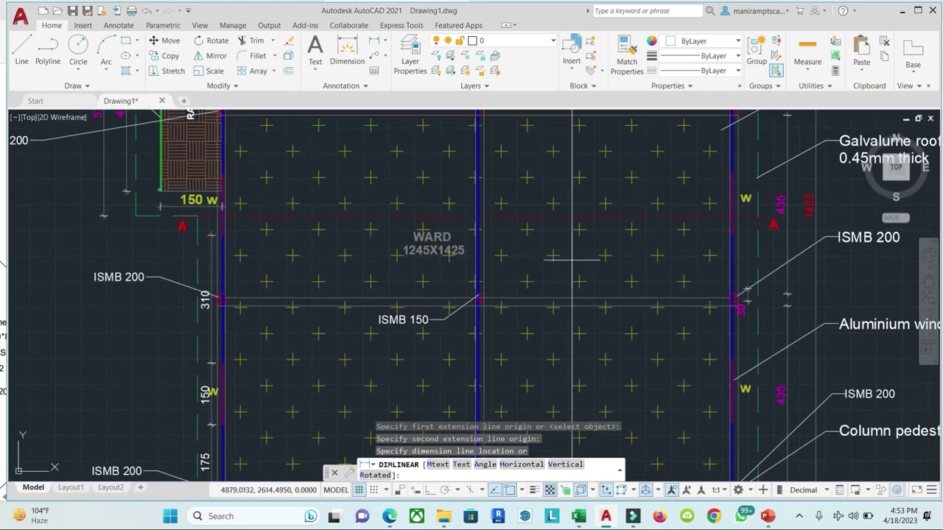
scroll(523, 221, down, 3)
click(544, 229)
Step: Zoom in on the new dimension to read its 1545.0583 value
scroll(544, 229, up, 3)
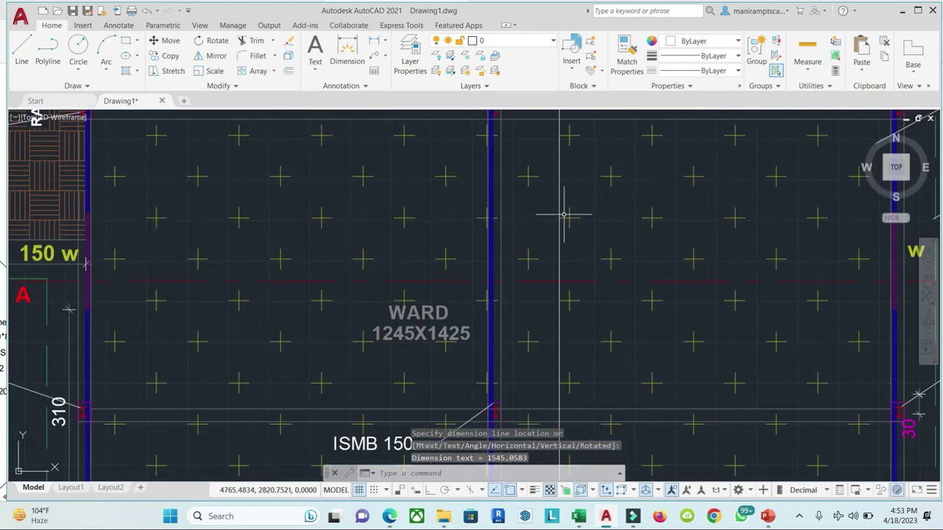
scroll(563, 210, down, 2)
key(Escape)
key(Escape)
click(556, 190)
scroll(580, 228, up, 3)
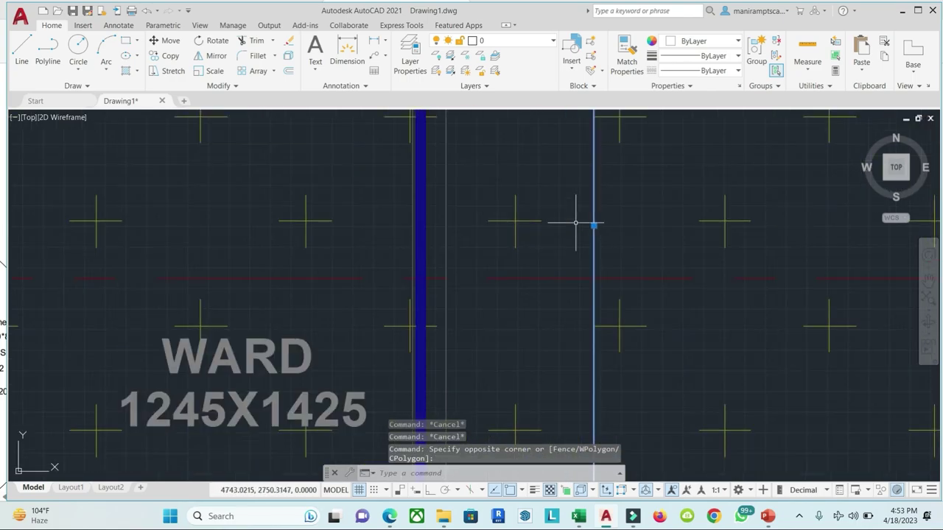
scroll(589, 221, up, 3)
scroll(609, 211, up, 1)
scroll(610, 199, up, 2)
drag(548, 211, 498, 276)
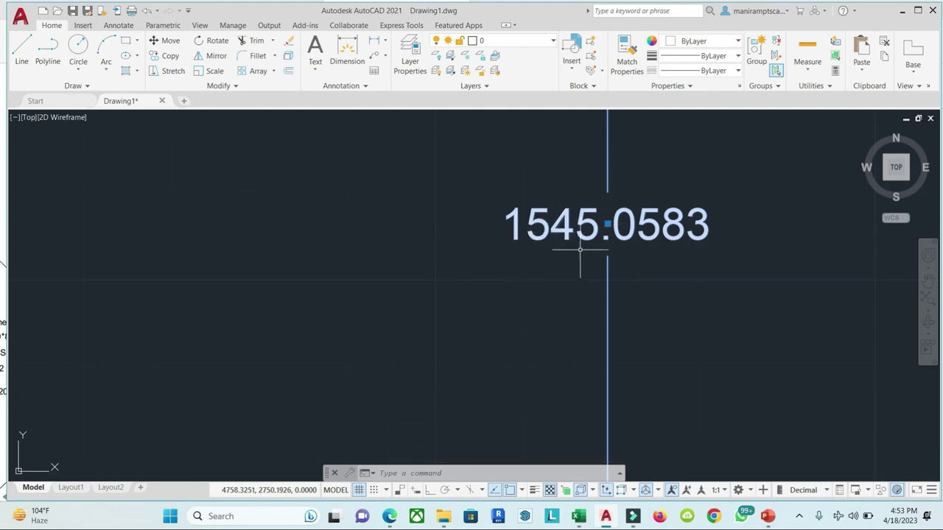
scroll(580, 250, down, 5)
drag(593, 290, 537, 184)
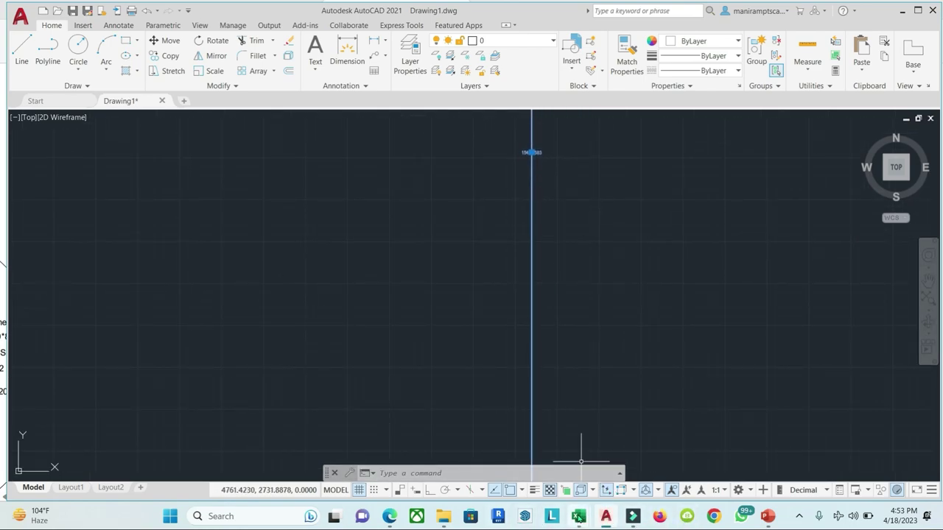
Step: Enter ISMC150 with 3 items and length 15.45 in row 5, moving on to H5
mouse_move(579, 518)
click(643, 442)
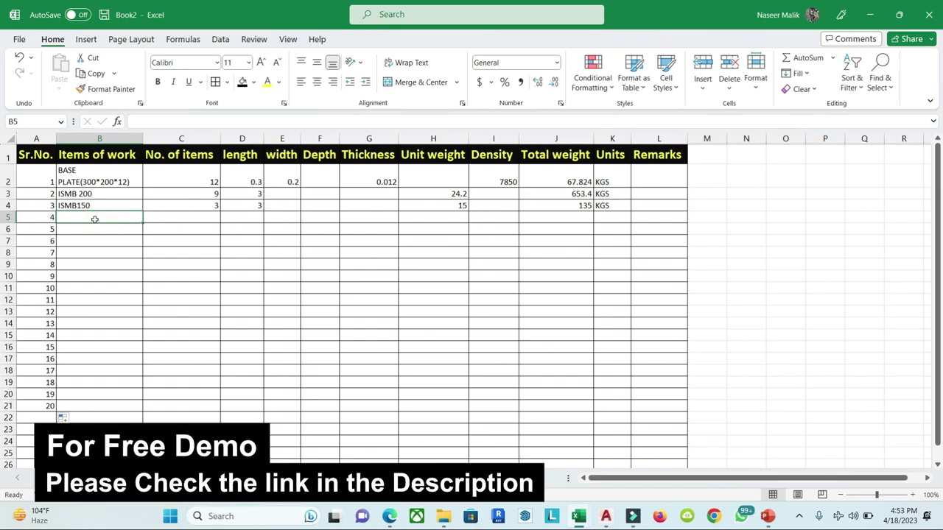
text(ISMC)
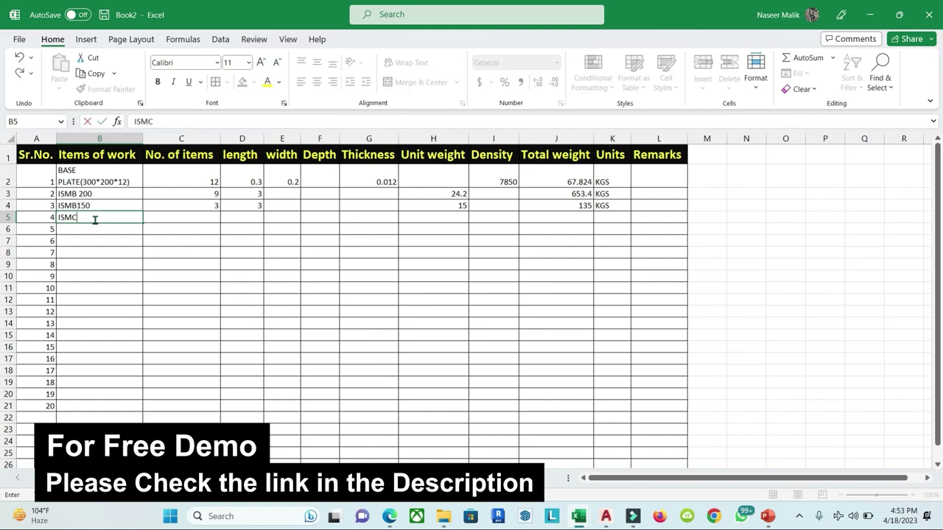
text(150)
key(Tab)
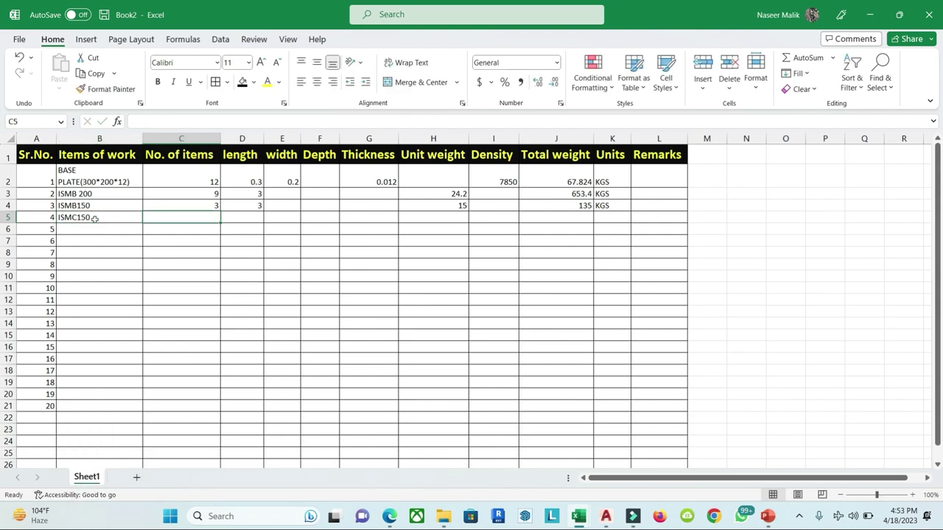
text(3)
key(Tab)
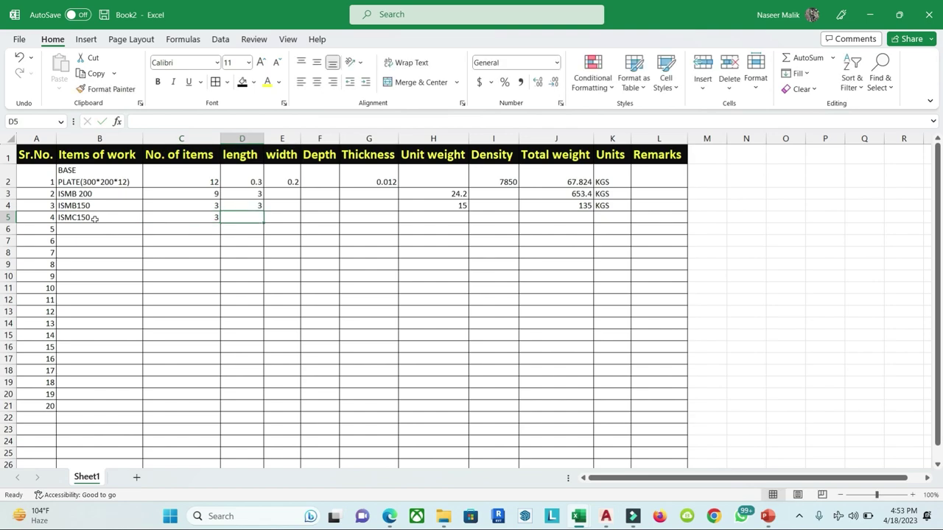
text(15.45)
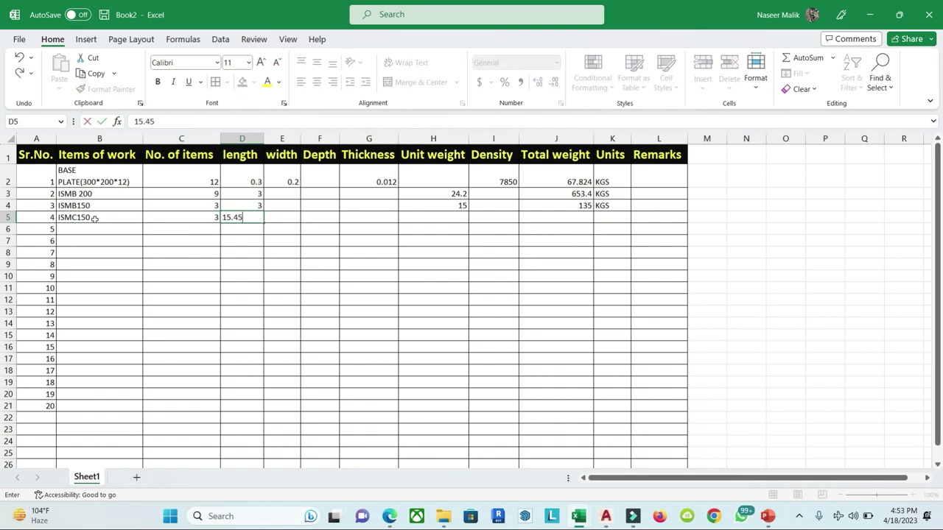
key(Tab)
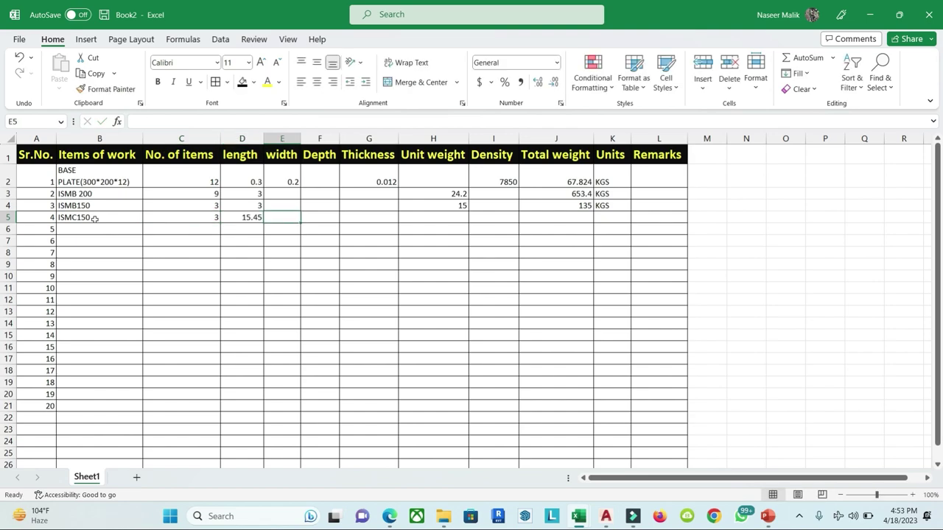
key(Right)
key(Right)
key(Right)
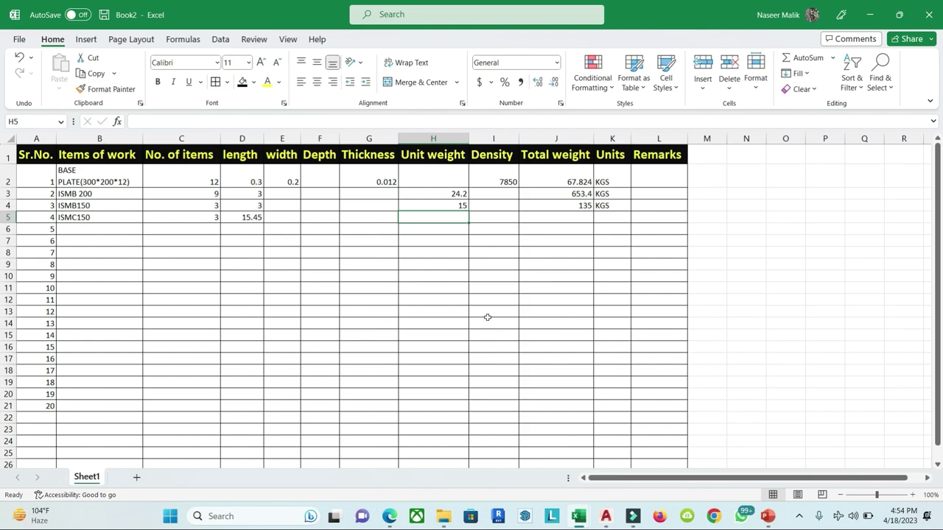
Step: On the ISMC slide, handwrite 'kg/m : 16.4' in ink over the photo
click(767, 517)
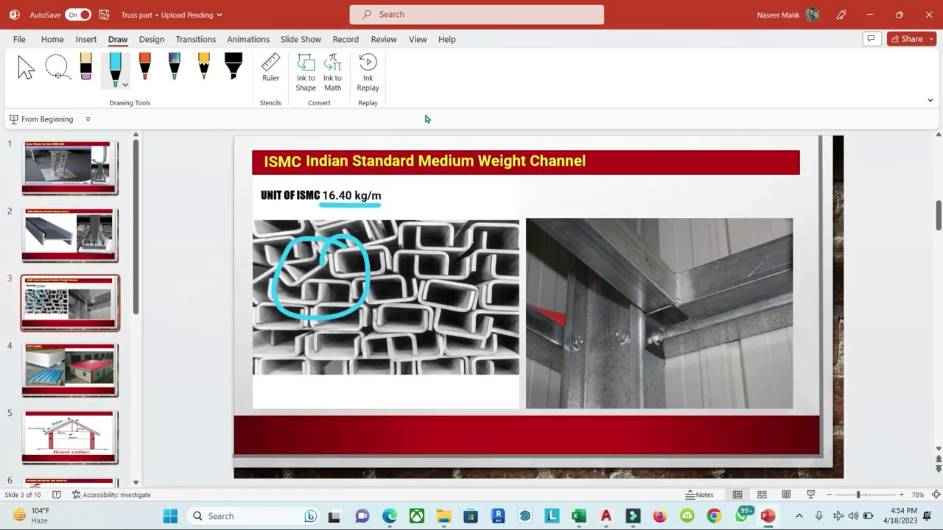
mouse_move(590, 240)
mouse_down()
mouse_move(593, 279)
mouse_move(623, 266)
mouse_move(622, 299)
mouse_up()
mouse_move(649, 236)
mouse_down()
mouse_move(648, 284)
mouse_move(693, 278)
mouse_up()
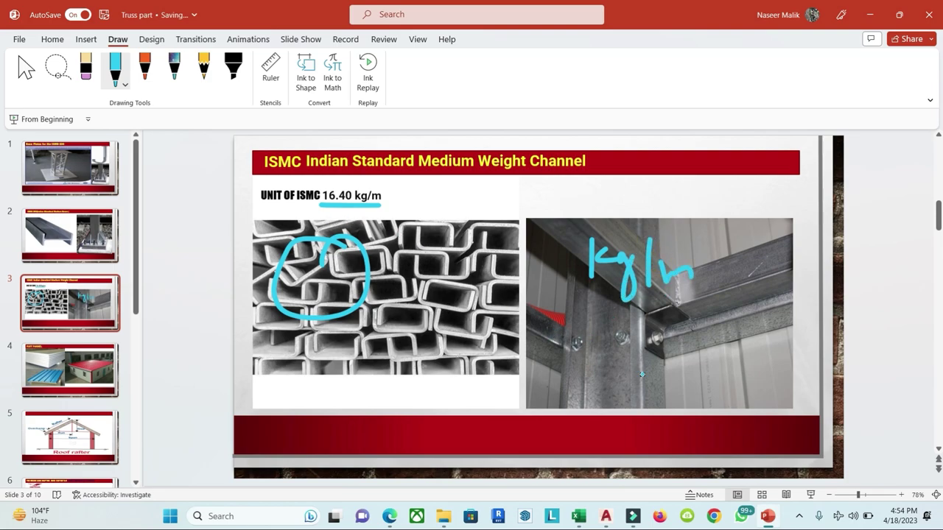
click(712, 267)
click(713, 282)
mouse_move(735, 261)
mouse_down()
mouse_move(736, 288)
mouse_move(805, 294)
mouse_up()
click(766, 272)
Step: Extend the ink note with 'kg X 15', circle the kg, and return to Book2
mouse_move(816, 266)
mouse_down()
mouse_move(817, 291)
mouse_move(832, 290)
mouse_move(847, 316)
mouse_up()
drag(852, 268, 842, 322)
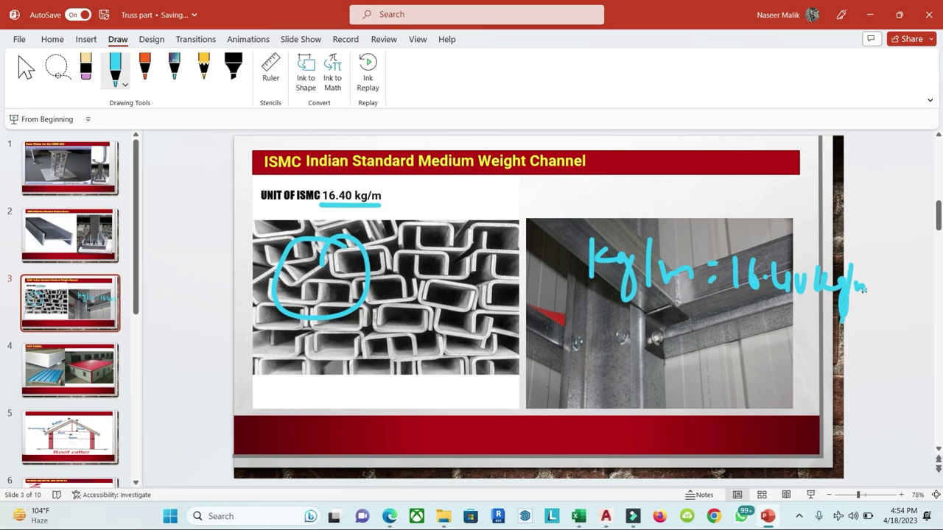
drag(867, 264, 900, 301)
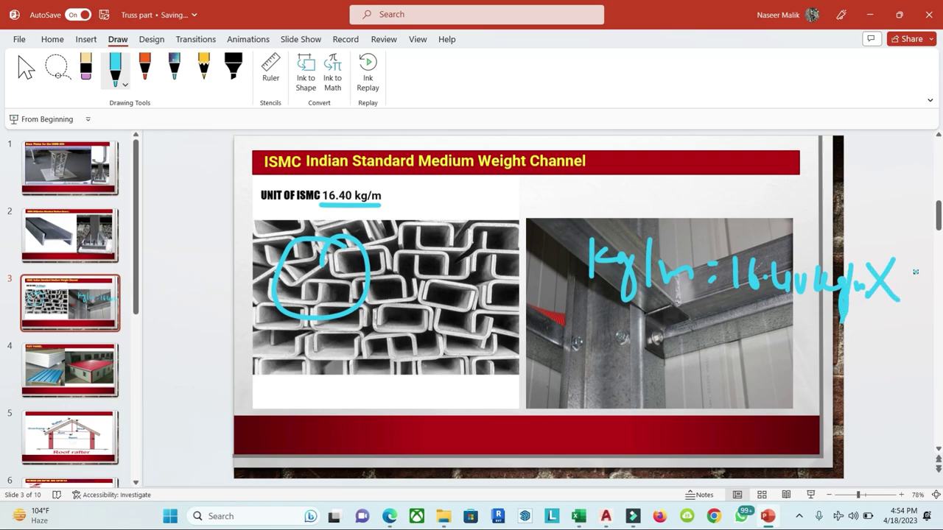
mouse_move(920, 267)
mouse_down()
mouse_move(923, 286)
mouse_move(928, 277)
mouse_move(921, 293)
mouse_up()
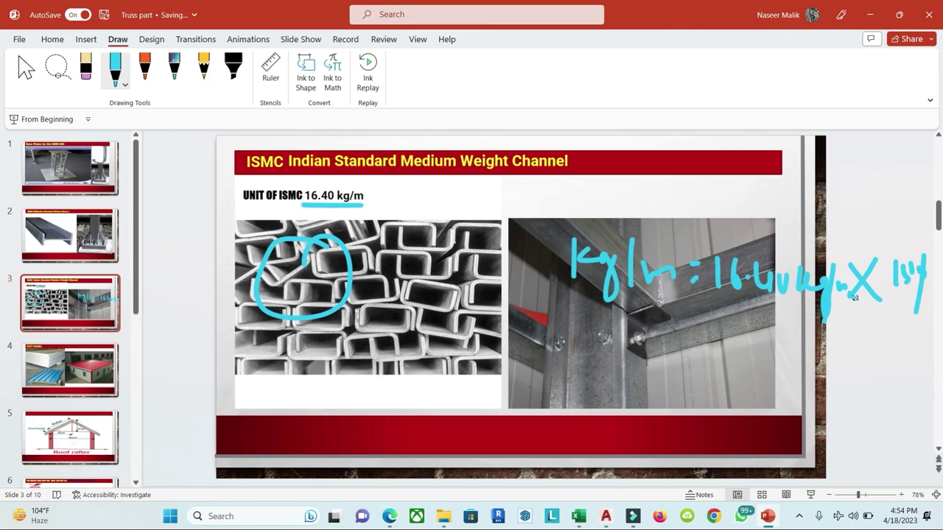
drag(847, 281, 835, 330)
drag(826, 247, 835, 260)
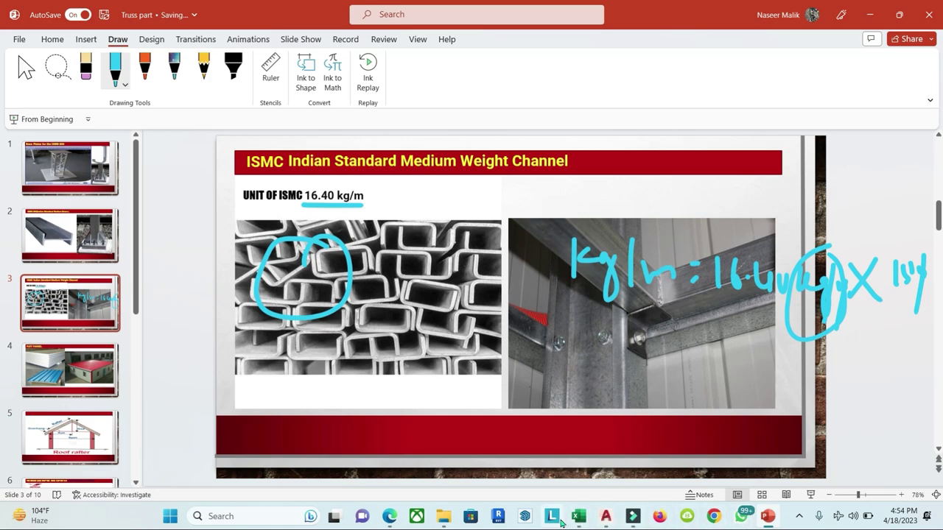
mouse_move(574, 520)
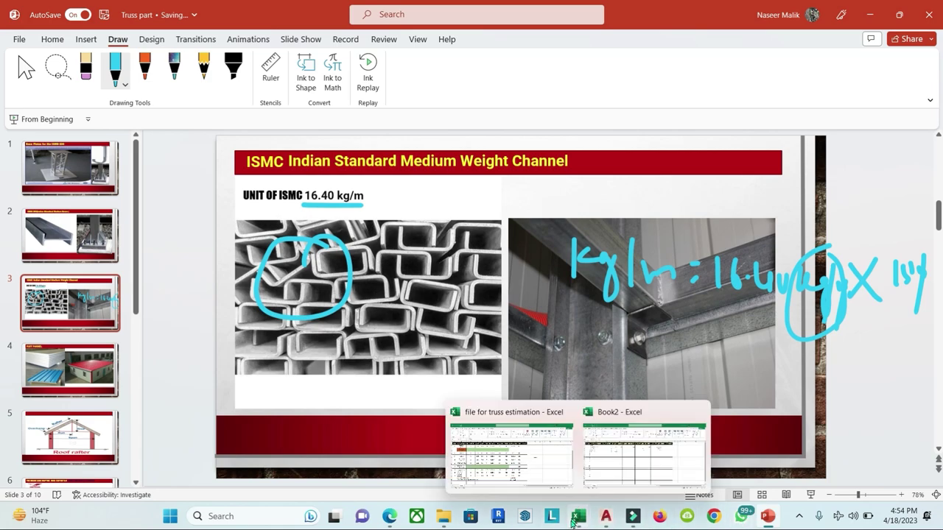
click(632, 463)
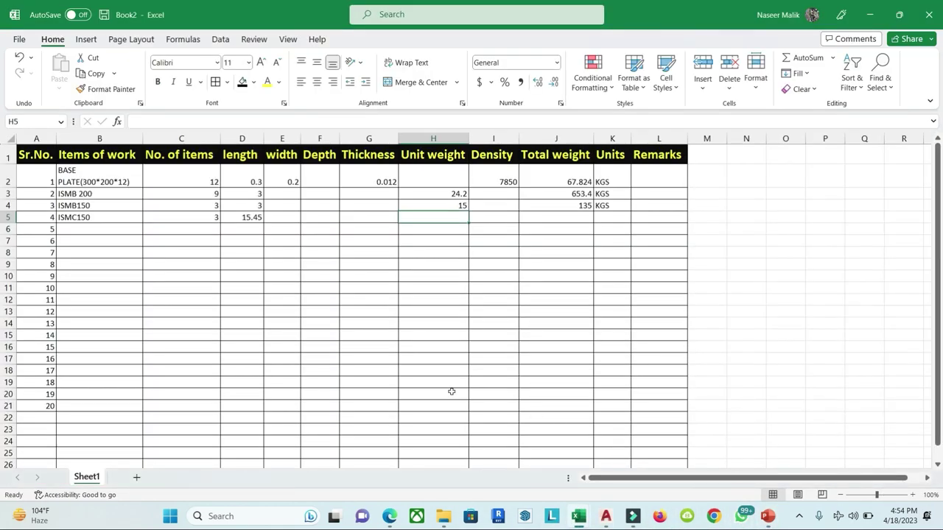
Step: Give ISMC150 a unit weight of 16.4 and total weight =H5*D5*C5, giving 760.14
click(443, 218)
text(16.4)
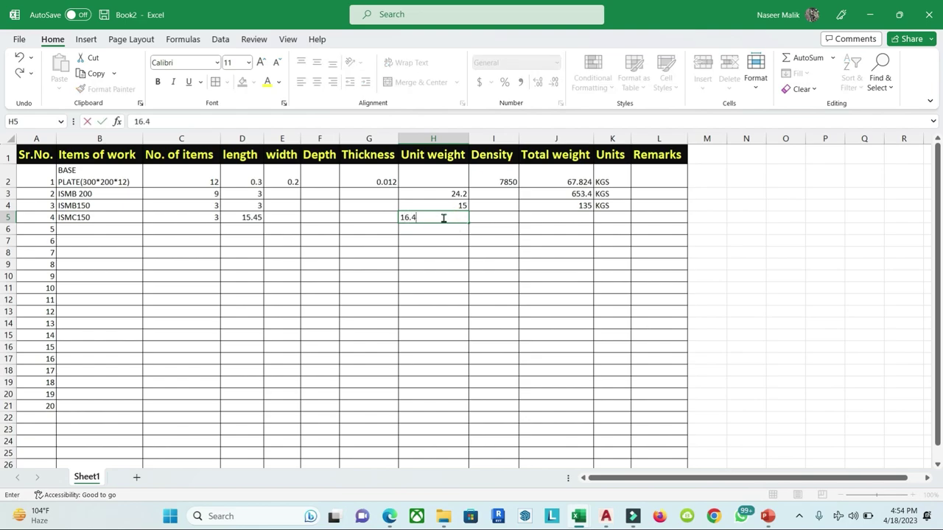
key(Tab)
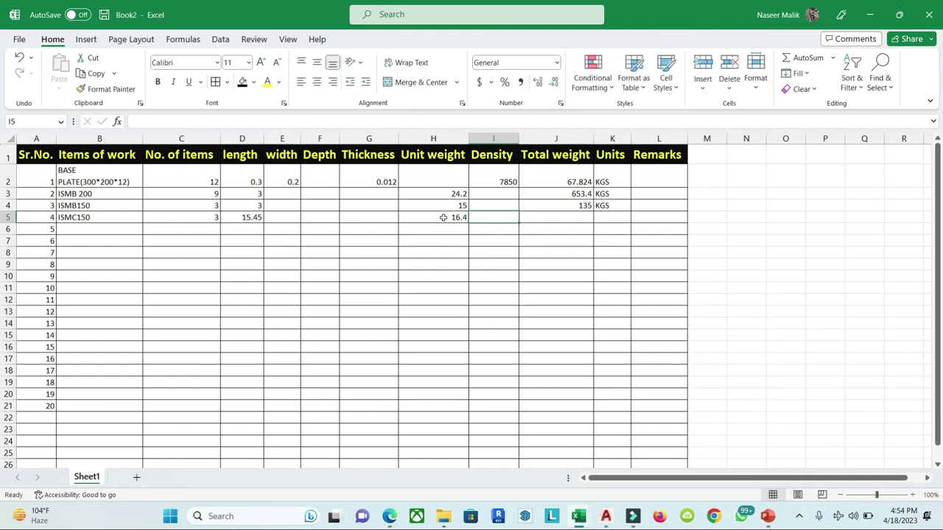
click(554, 221)
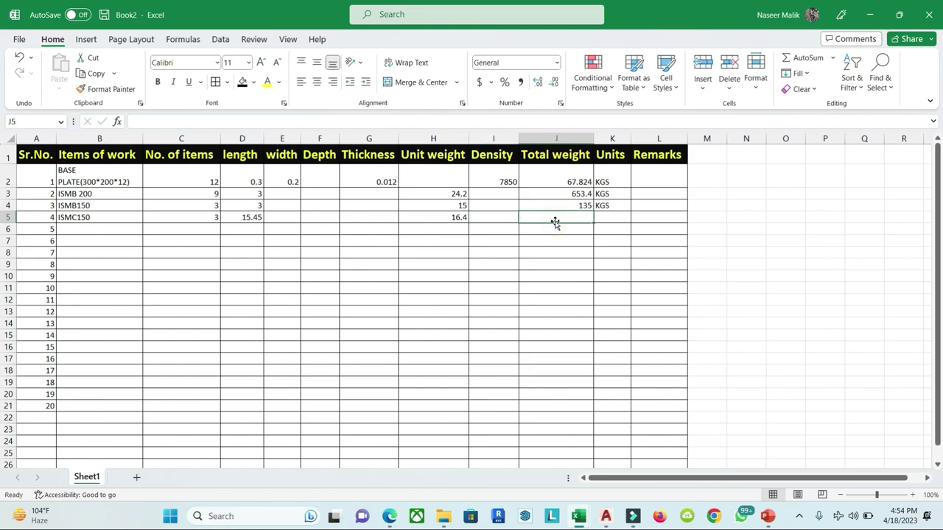
text(=)
click(456, 215)
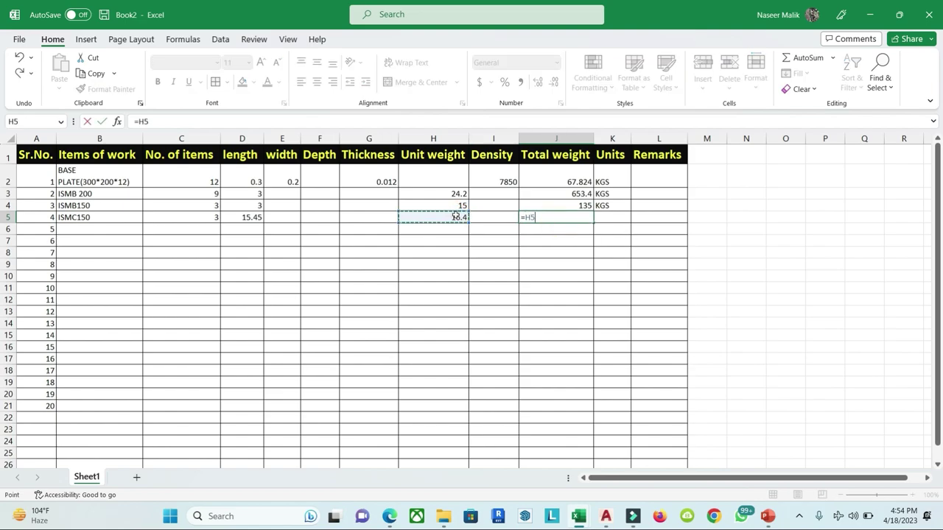
text(*)
click(248, 219)
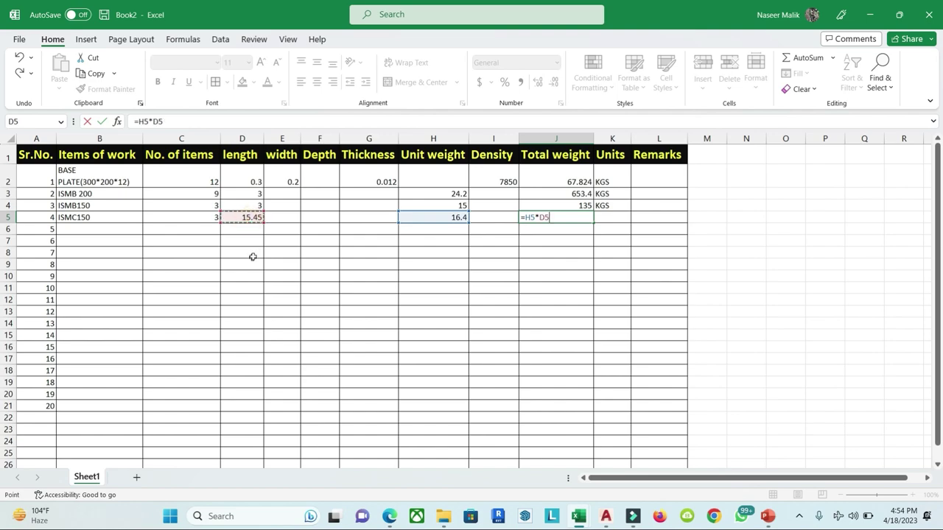
text(*)
click(206, 217)
key(Return)
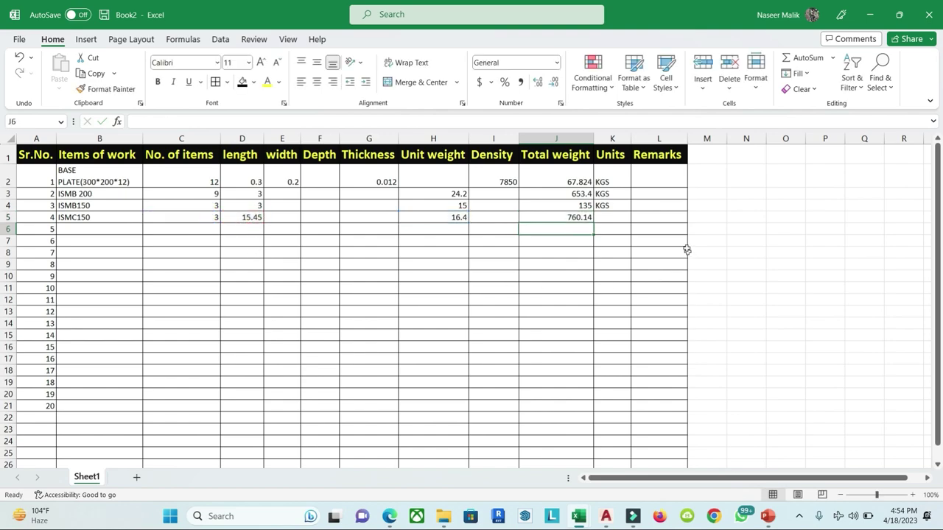
Step: Copy KGS from K4 into K5 and move to B6 for the next item
click(610, 206)
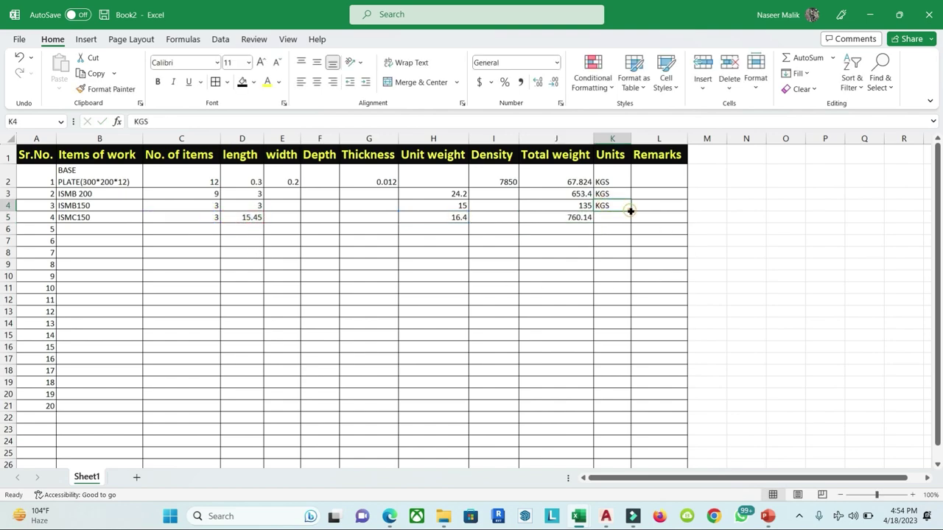
drag(631, 211, 630, 220)
click(672, 221)
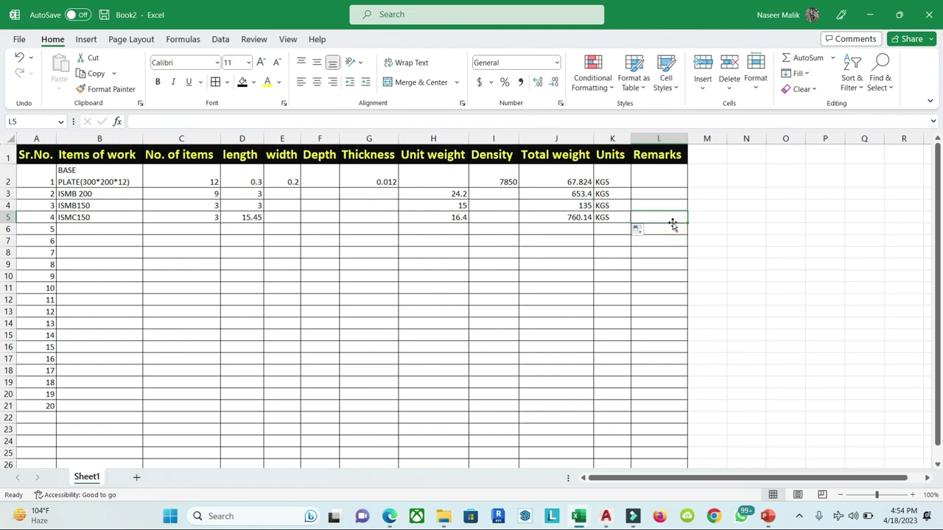
click(80, 227)
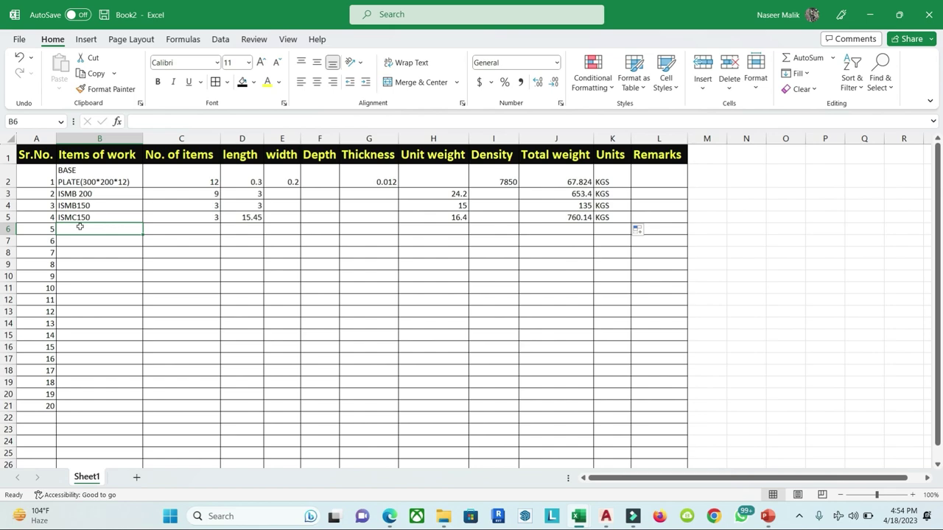
Step: In the drawing PDF, circle the Section AA tie beam label in green, then erase that ink
click(388, 515)
scroll(506, 345, up, 3)
scroll(524, 331, up, 2)
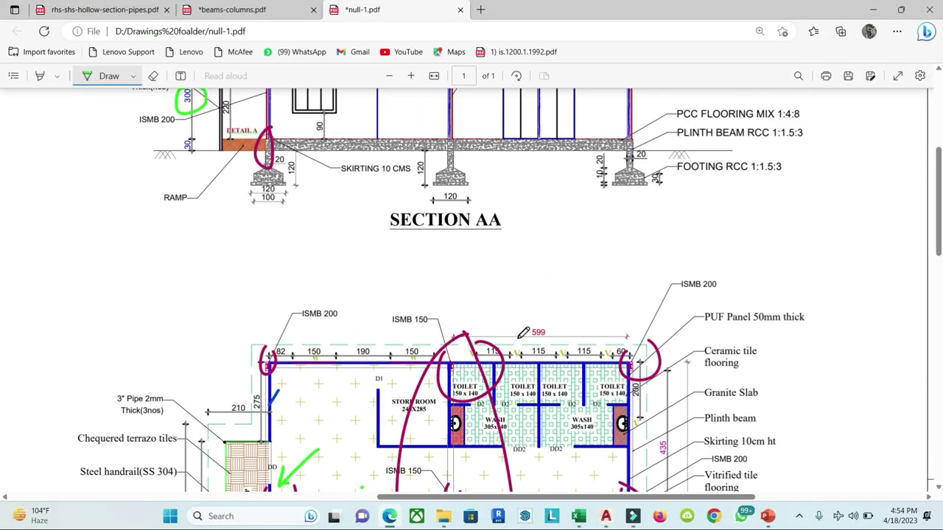
scroll(582, 320, up, 1)
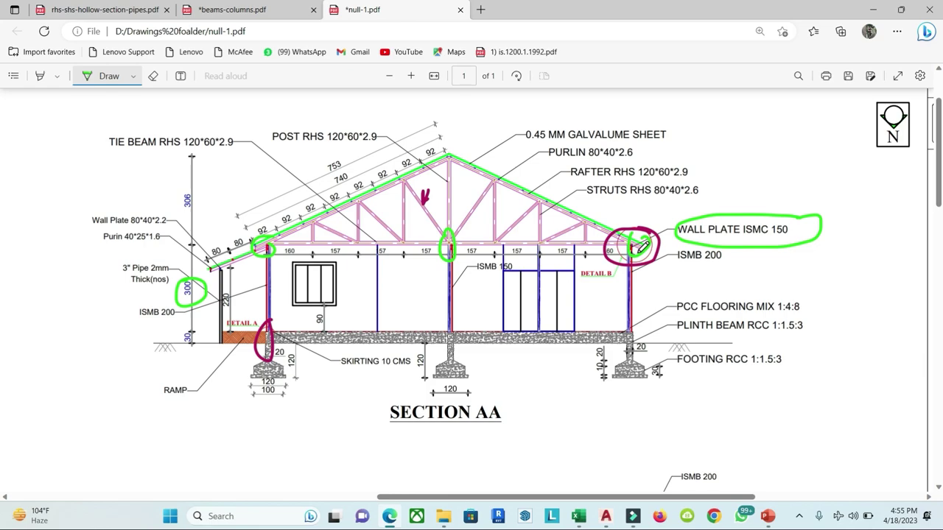
drag(587, 242, 573, 246)
drag(137, 124, 228, 140)
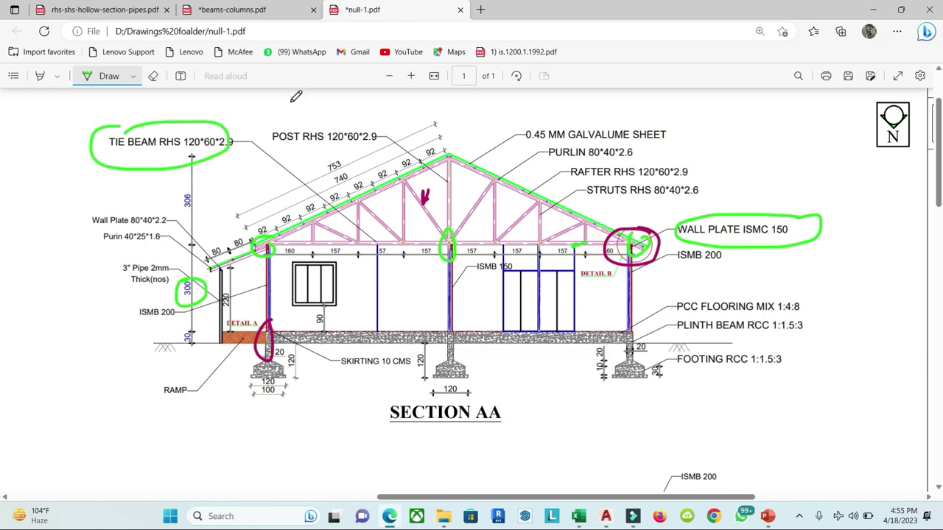
click(153, 76)
scroll(197, 170, up, 2)
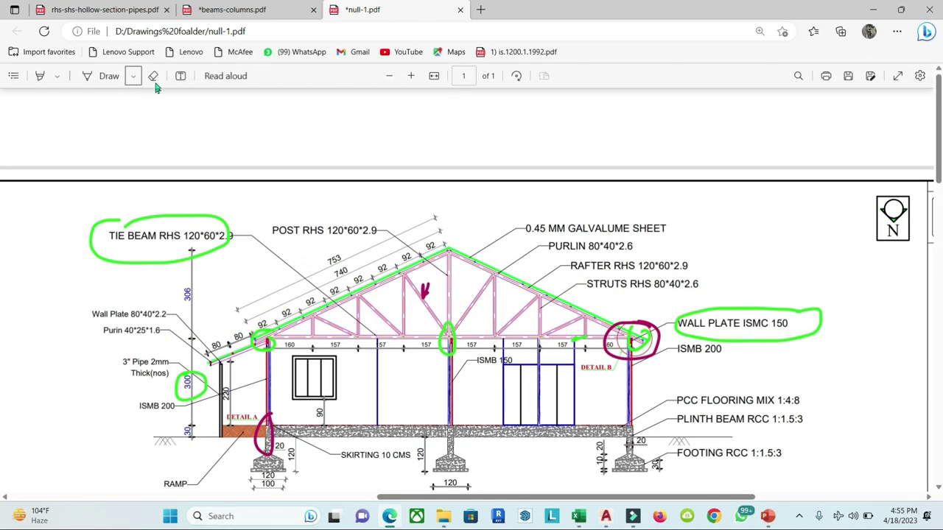
click(140, 258)
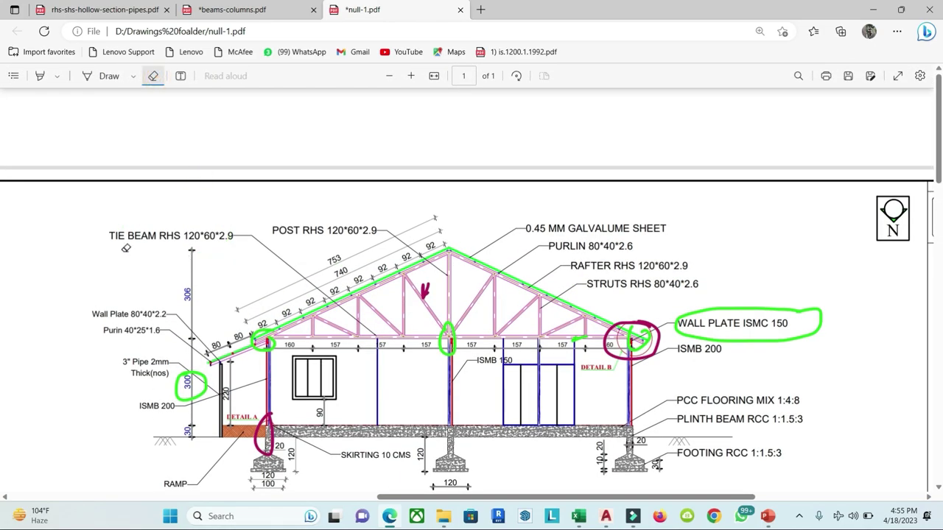
key(Escape)
Step: Select and copy the TIE BEAM RHS 120*60*2.9 label, then return to Book2
drag(108, 236, 236, 242)
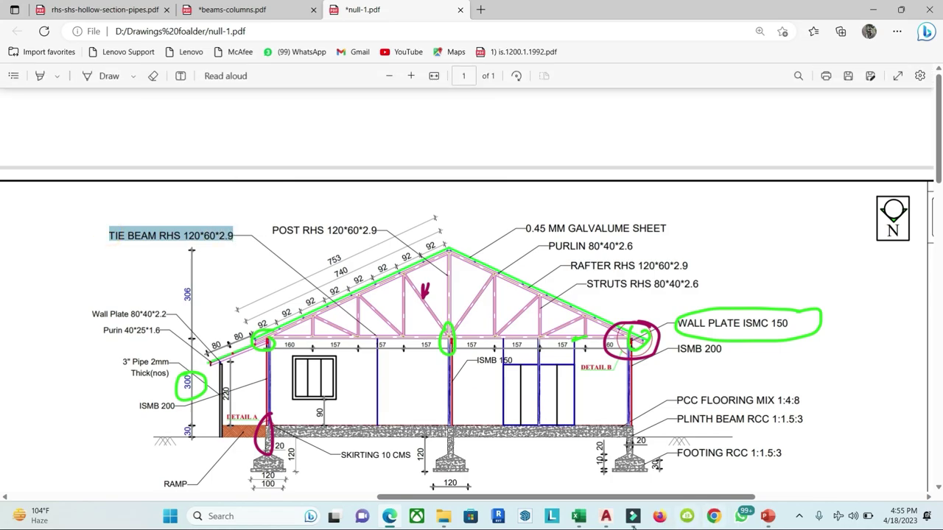
mouse_move(579, 516)
click(641, 449)
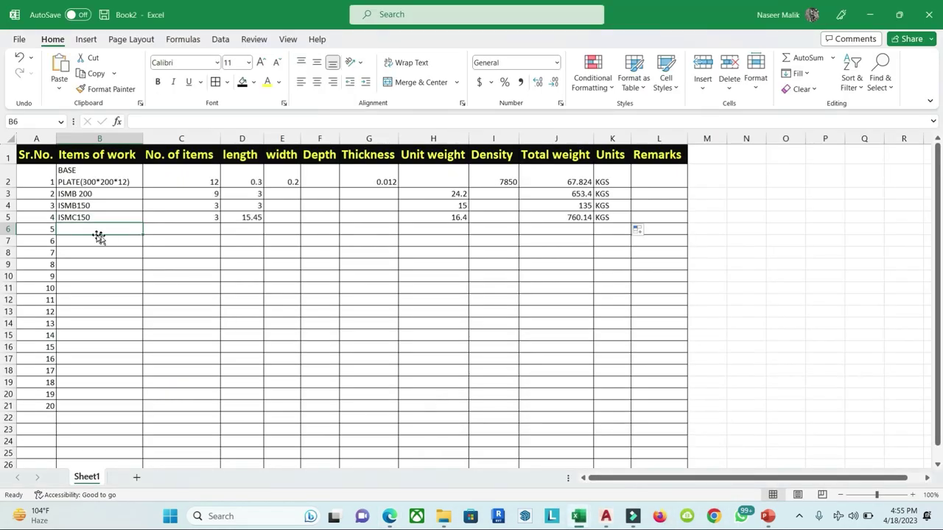
Step: Paste TIE BEAM RHS 120*60*2.9 into B6 and wrap it onto two lines
text(TIE BEAM RHS 120*60*2.9)
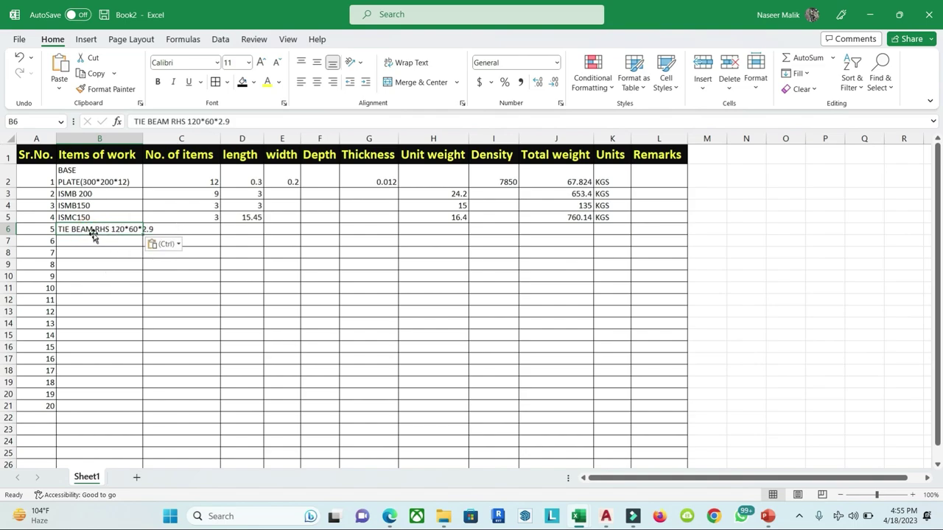
click(411, 63)
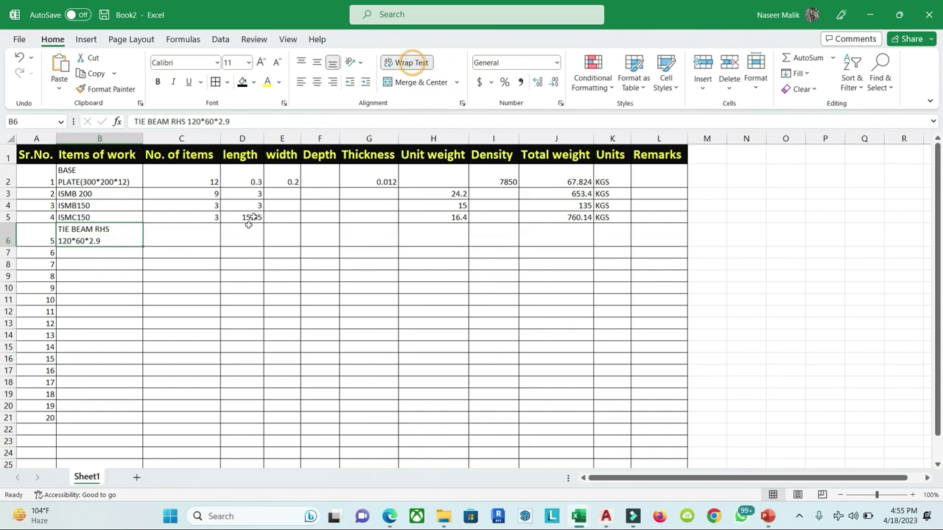
click(189, 239)
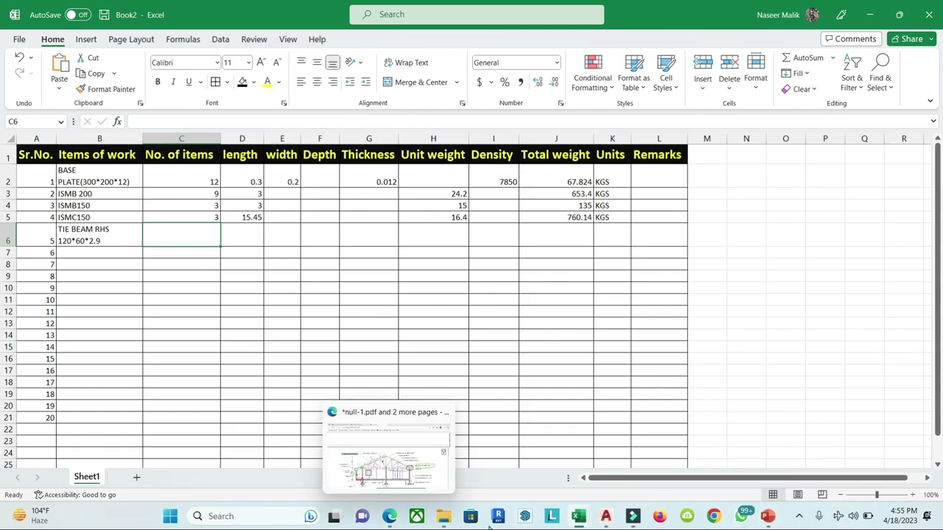
Step: Set the PDF Draw pen to pink ink with a thicker stroke
click(386, 520)
scroll(497, 398, down, 5)
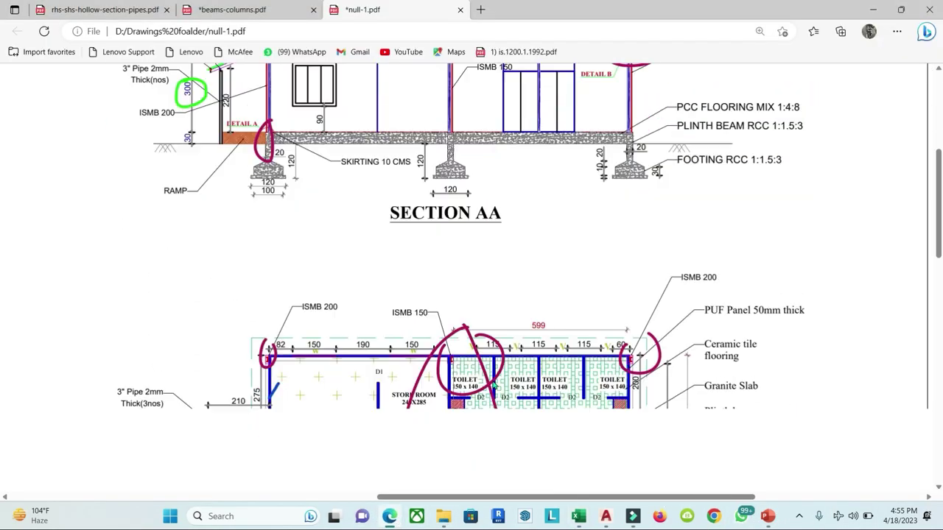
scroll(493, 382, up, 3)
scroll(494, 382, up, 1)
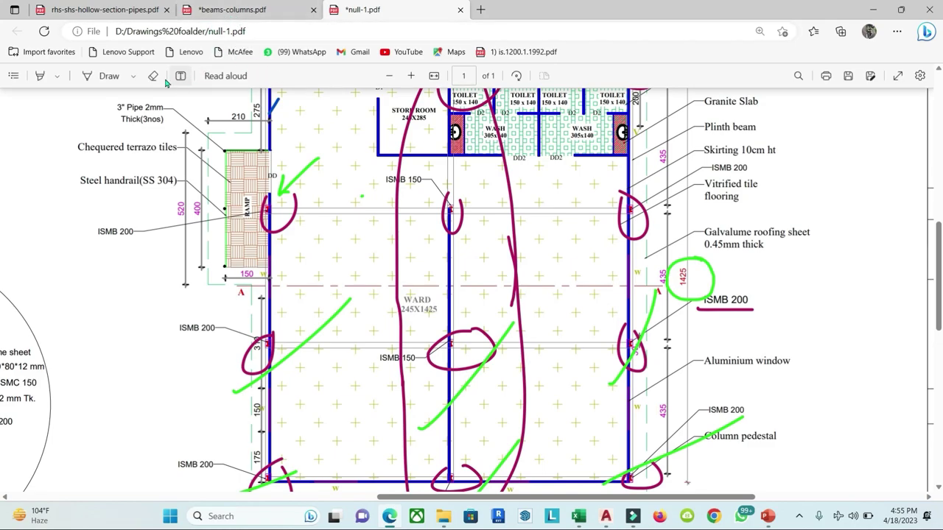
click(107, 76)
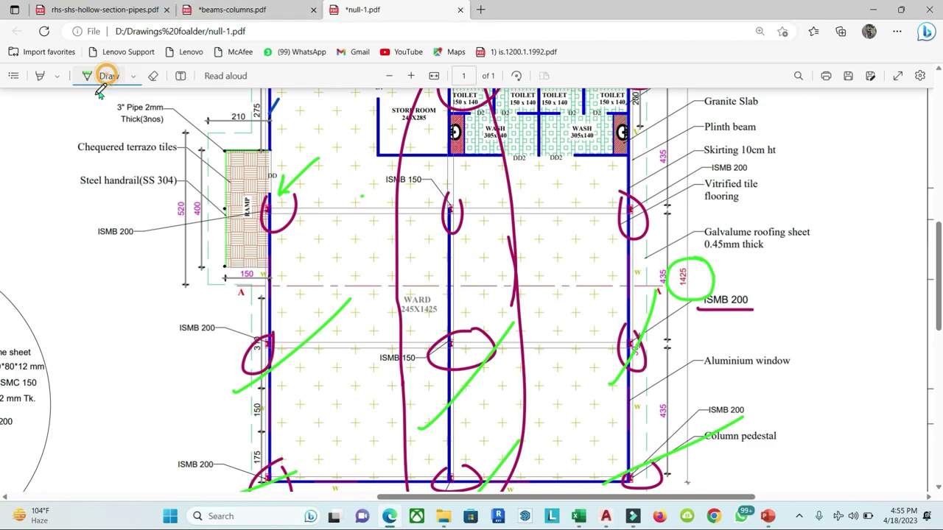
click(133, 76)
click(138, 224)
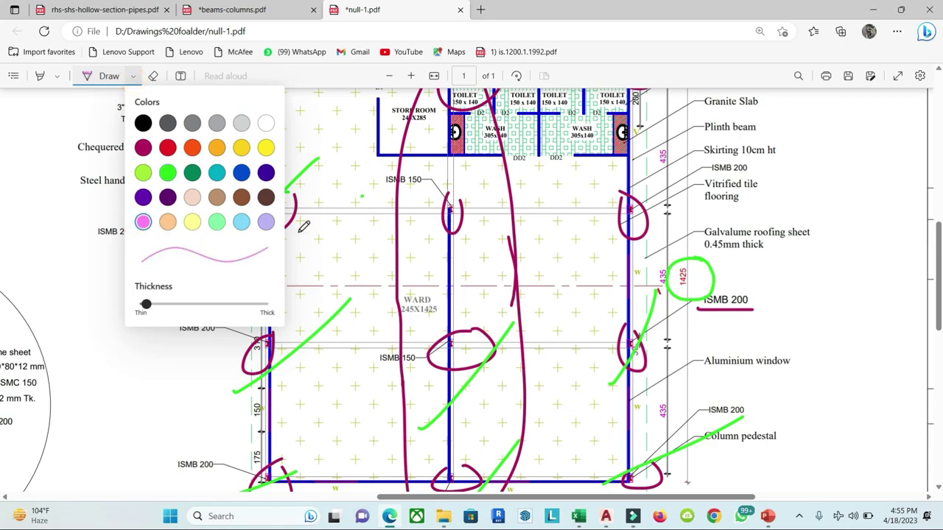
scroll(306, 226, down, 5)
drag(146, 305, 168, 308)
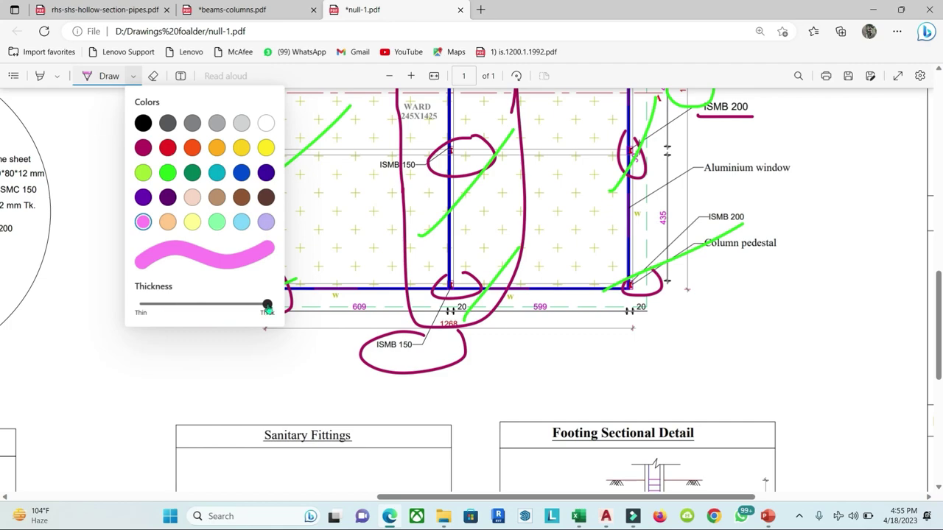
drag(267, 307, 166, 308)
click(190, 330)
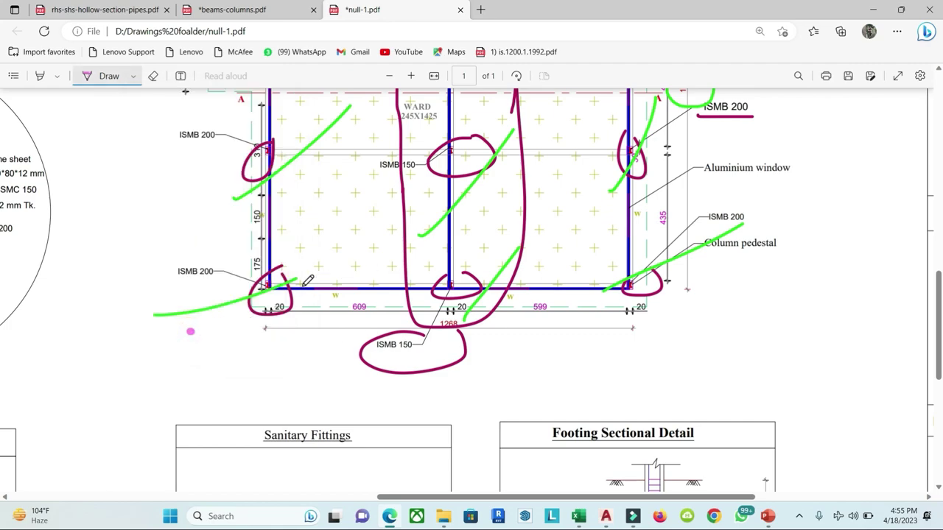
Step: Trace four horizontal beams across the ward plan in pink, then return to Book2
drag(256, 293, 667, 286)
drag(270, 160, 582, 159)
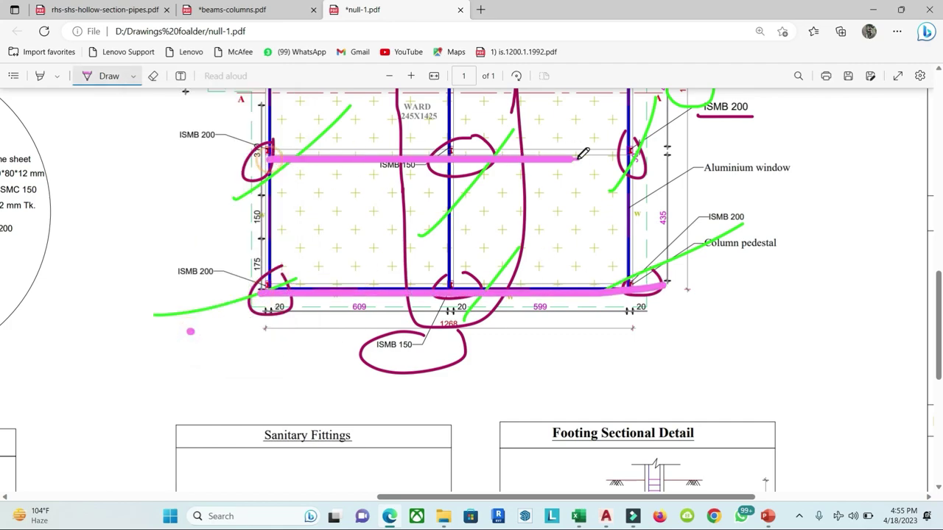
scroll(274, 271, up, 5)
drag(259, 278, 693, 279)
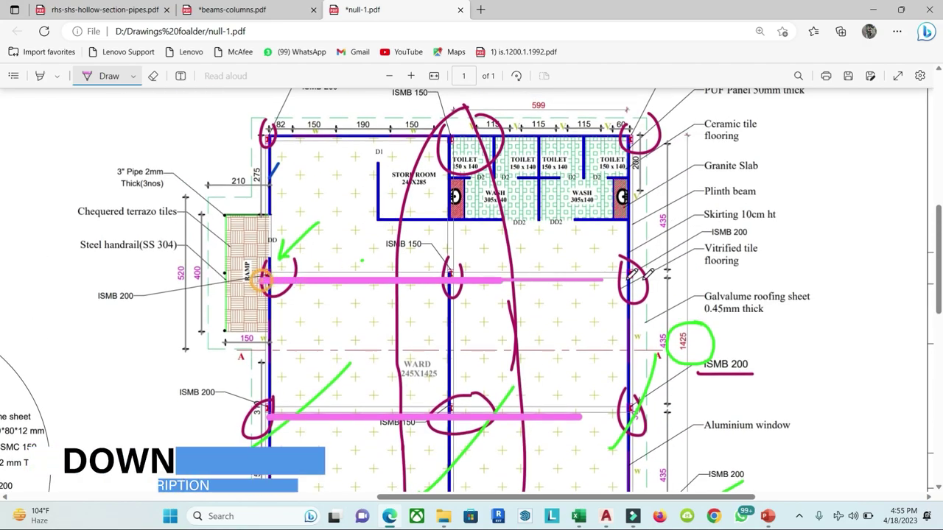
drag(258, 135, 659, 133)
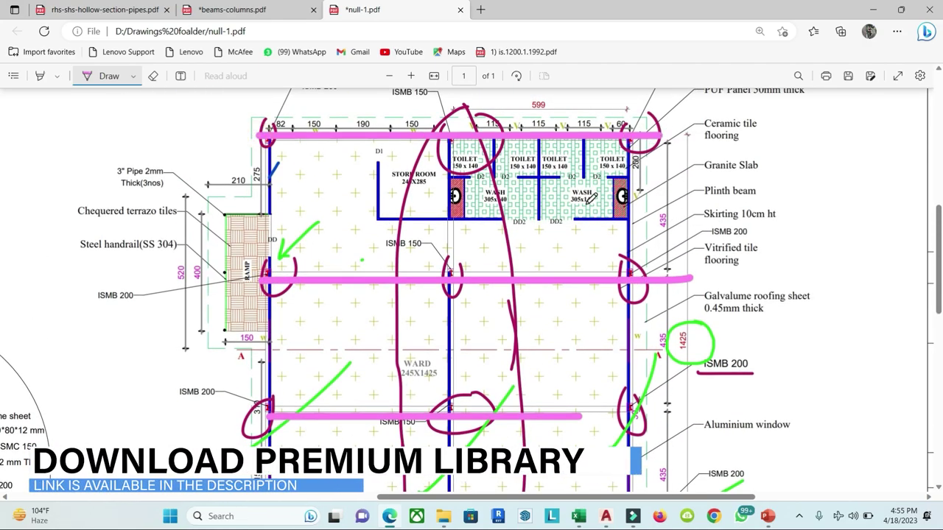
scroll(590, 198, down, 5)
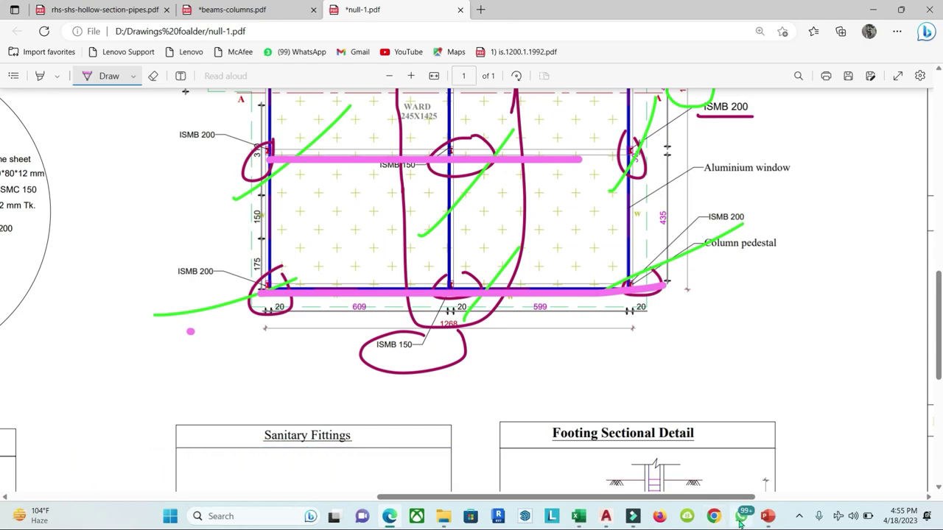
mouse_move(578, 515)
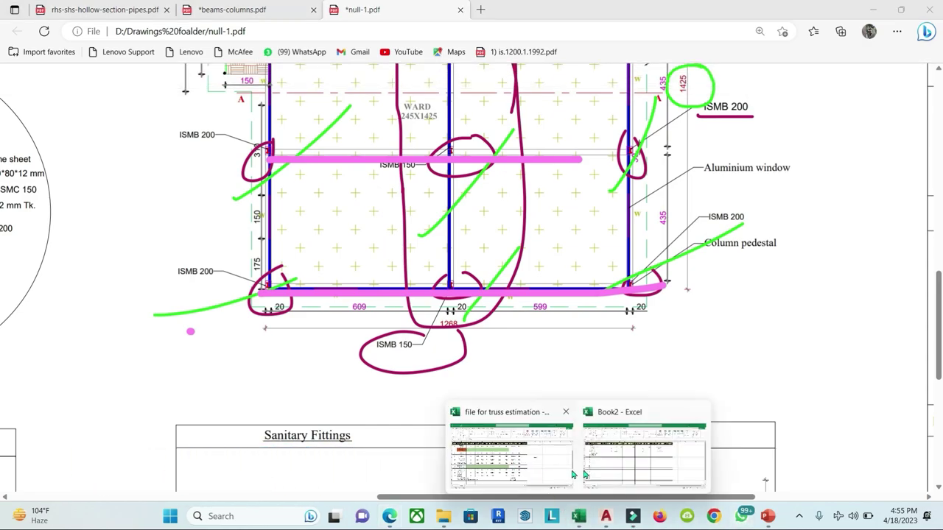
click(621, 468)
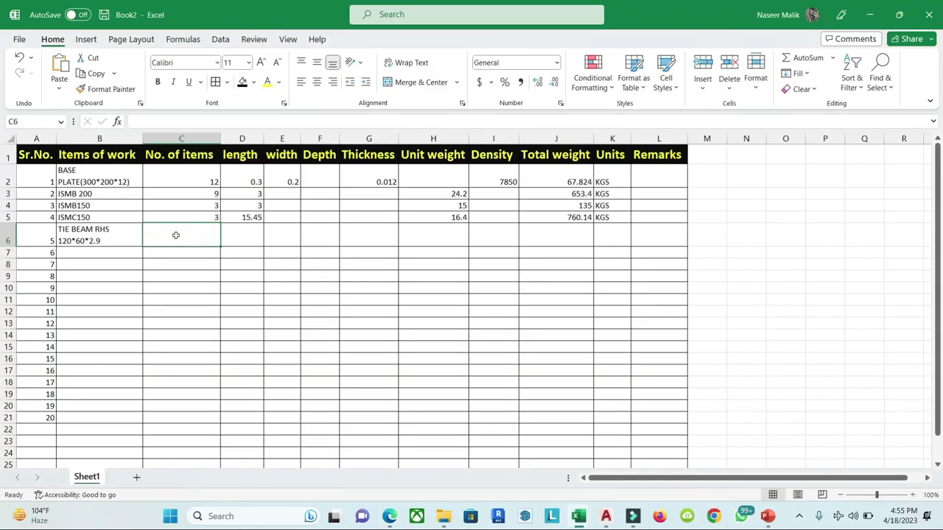
text(4)
key(Tab)
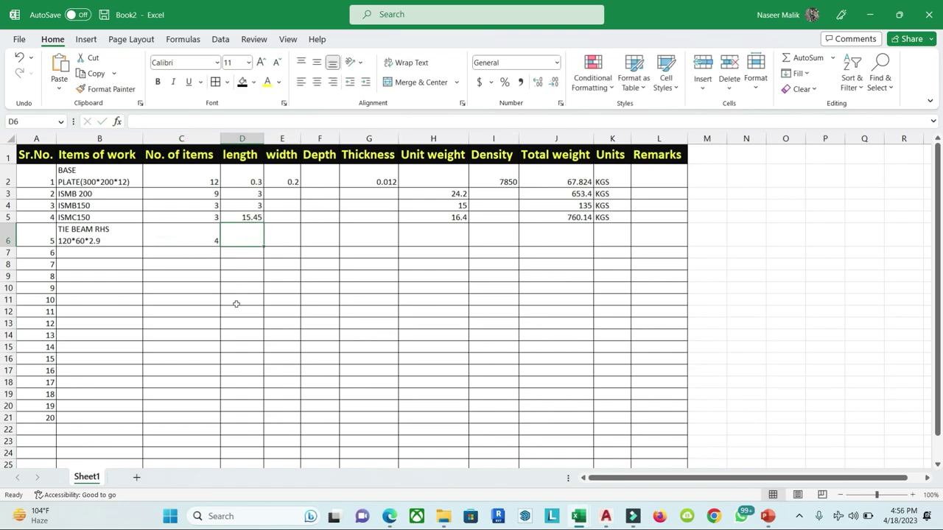
mouse_move(579, 517)
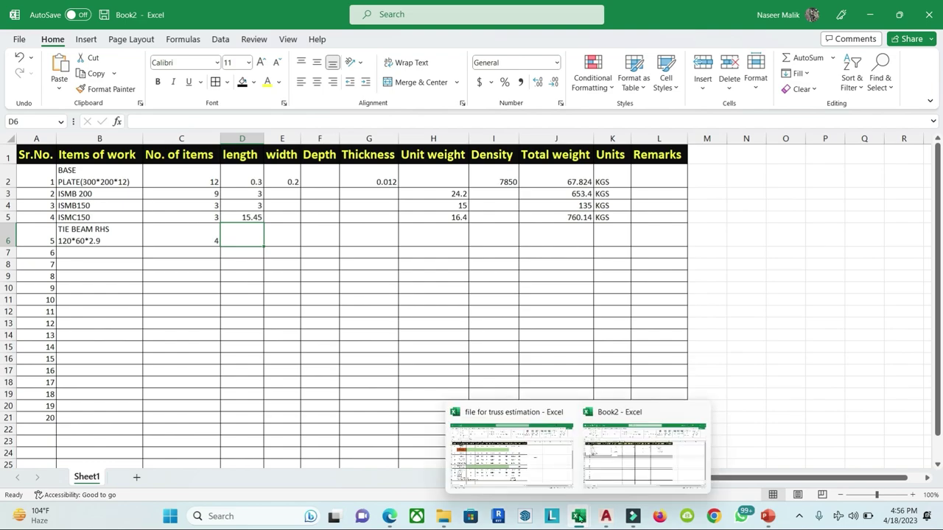
Step: On Section AA, mark the 60 and 157 spacings and each post position along the 157 row in pink
click(389, 516)
scroll(411, 214, up, 2)
scroll(410, 214, up, 3)
scroll(410, 214, up, 5)
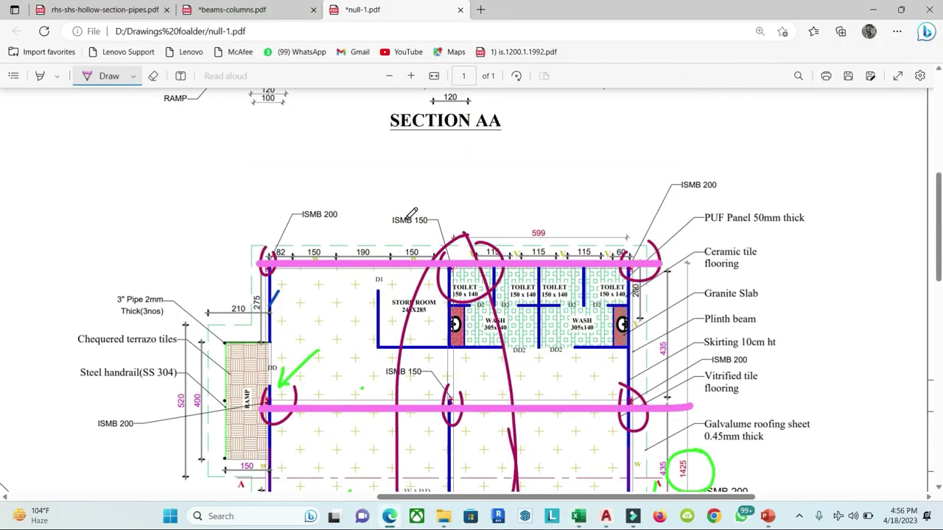
scroll(611, 214, down, 1)
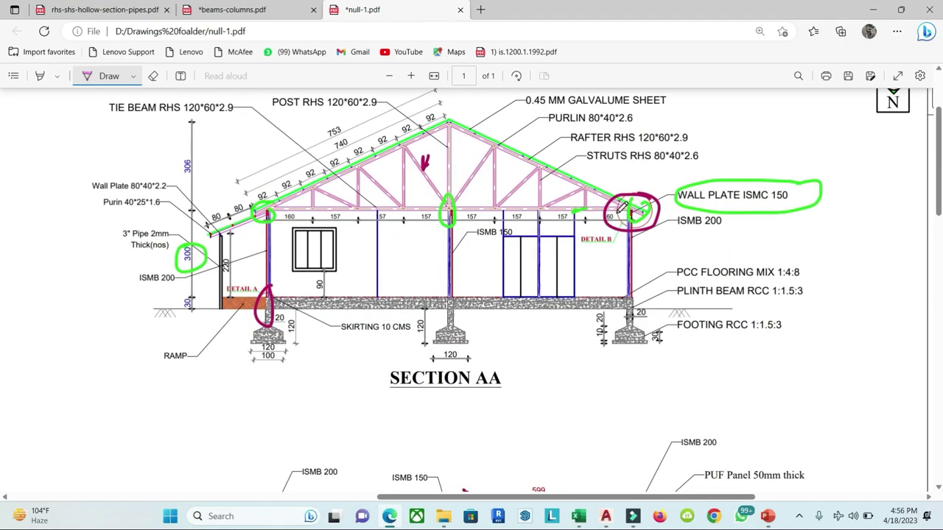
mouse_move(626, 210)
mouse_down()
mouse_move(593, 220)
mouse_move(571, 211)
mouse_move(508, 236)
mouse_up()
mouse_move(466, 213)
mouse_down()
mouse_move(465, 234)
mouse_move(429, 234)
mouse_up()
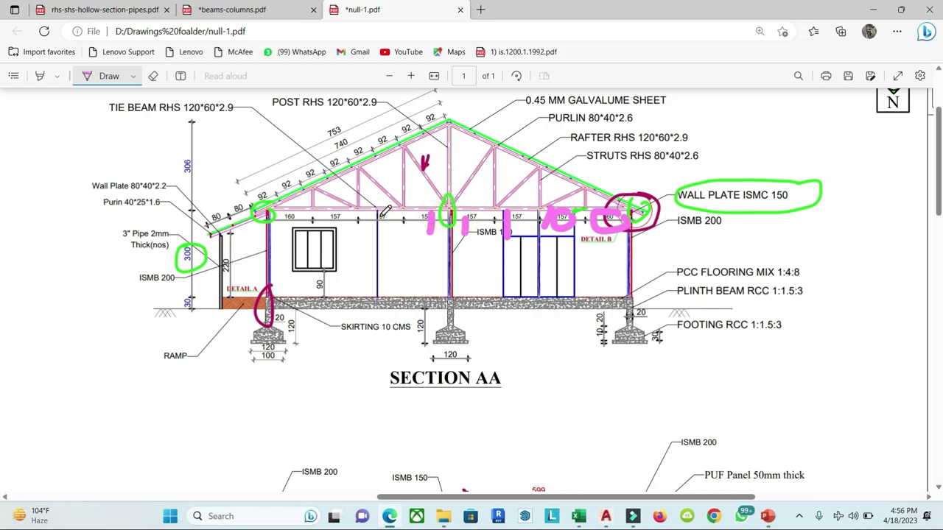
drag(380, 216, 381, 234)
drag(337, 220, 336, 233)
drag(289, 207, 289, 219)
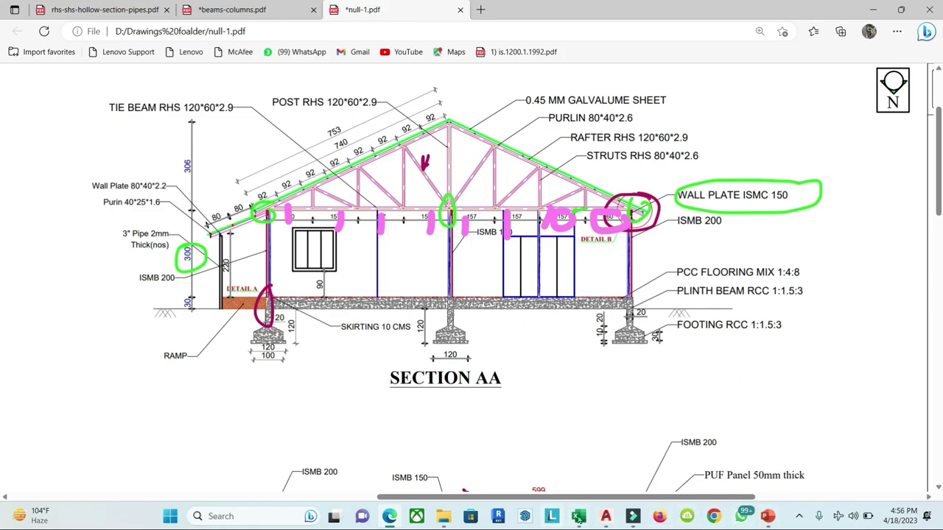
Step: Enter the tie beam length 12.62 in D6
mouse_move(579, 518)
click(623, 452)
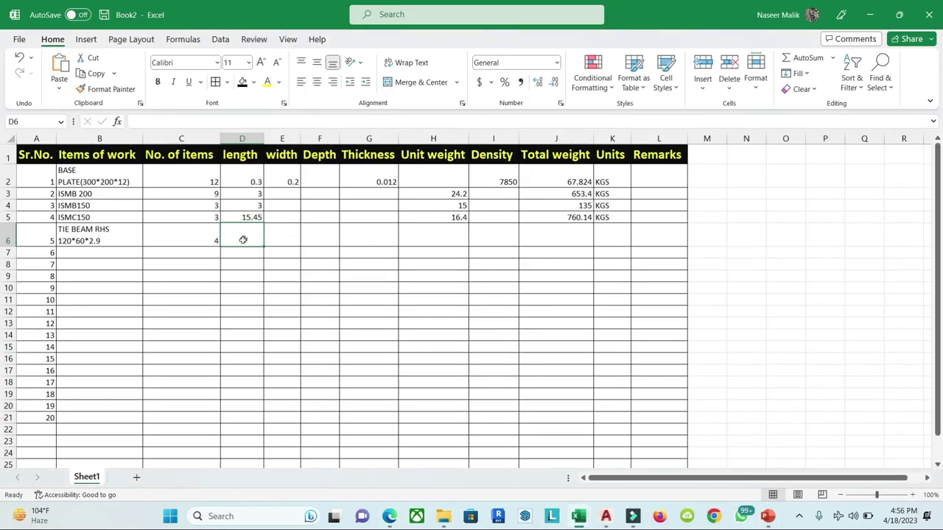
text(12.62)
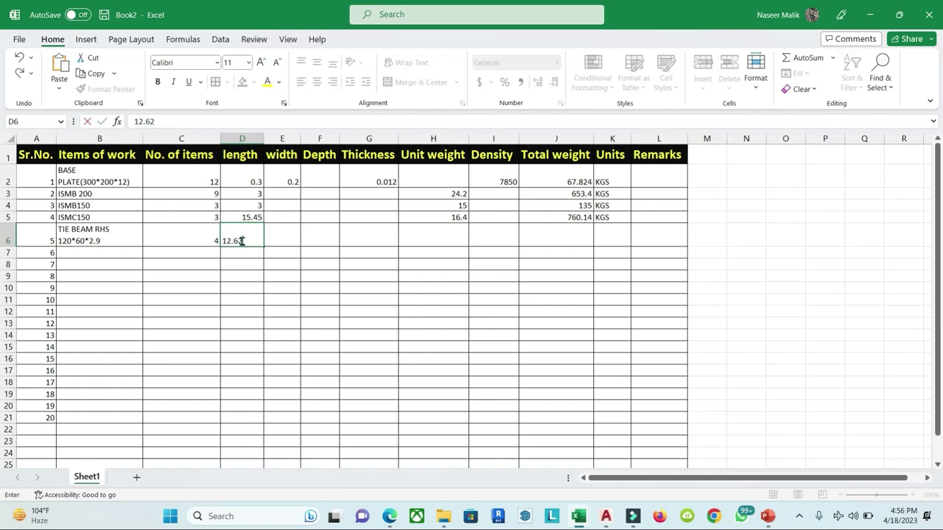
key(Return)
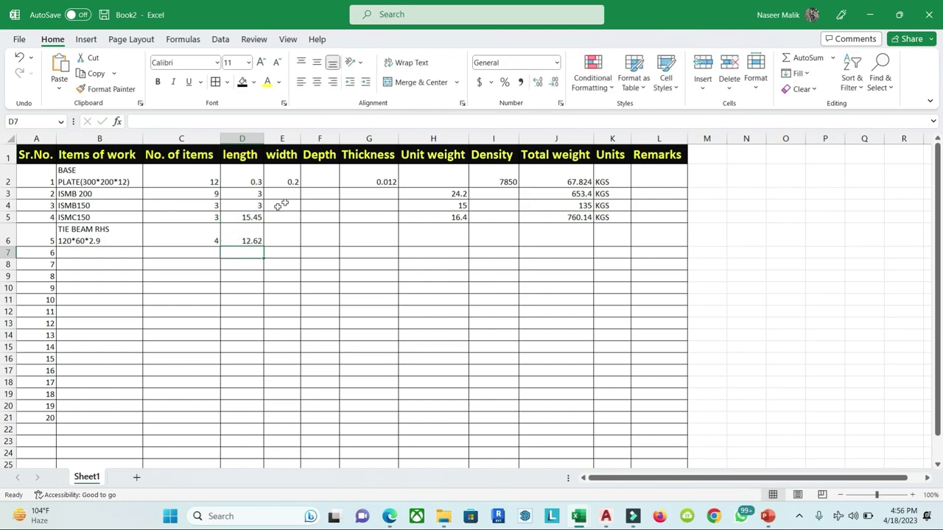
Step: Give the tie beam width 0.12, depth 0.06 and thickness 0.0029
click(286, 185)
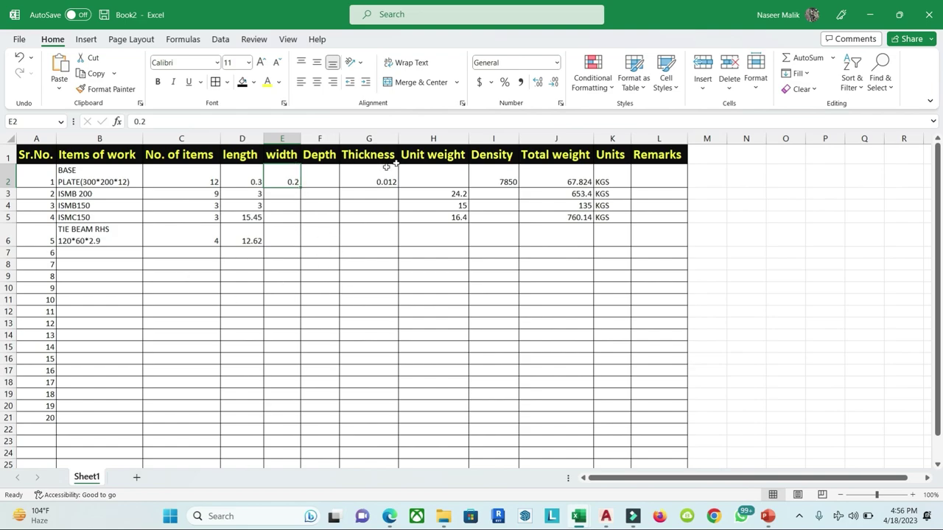
click(285, 234)
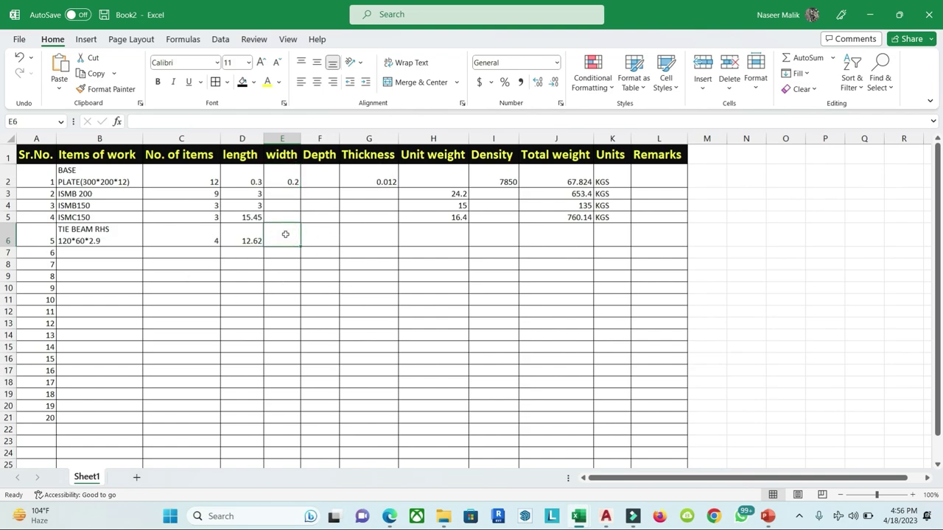
text(0.12)
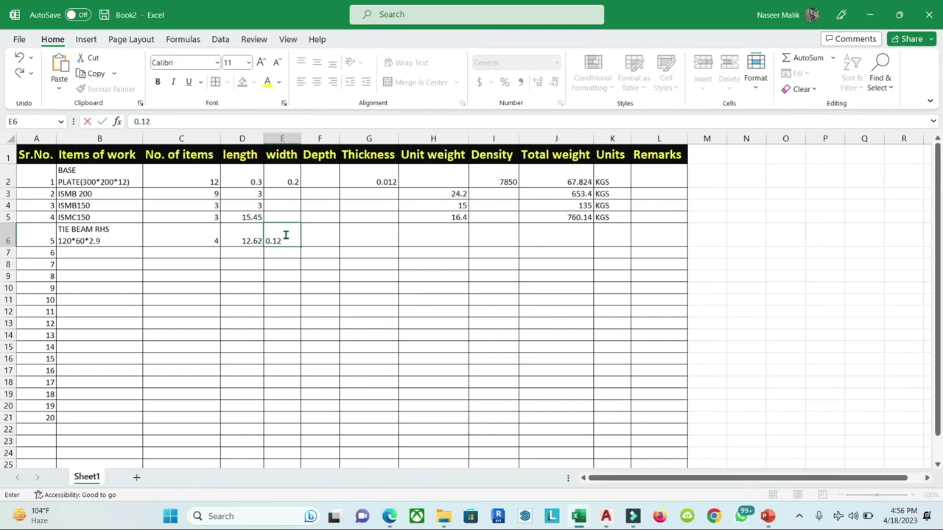
key(Tab)
text(0.)
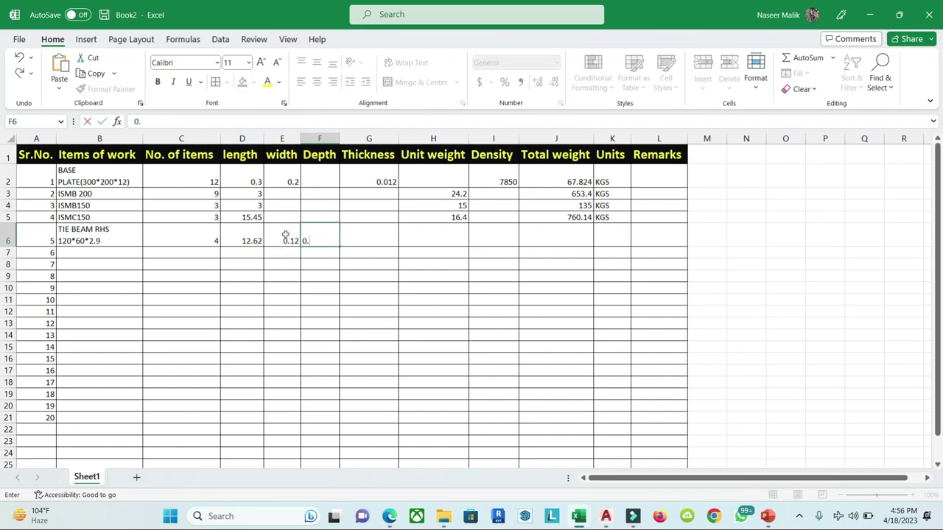
key(Tab)
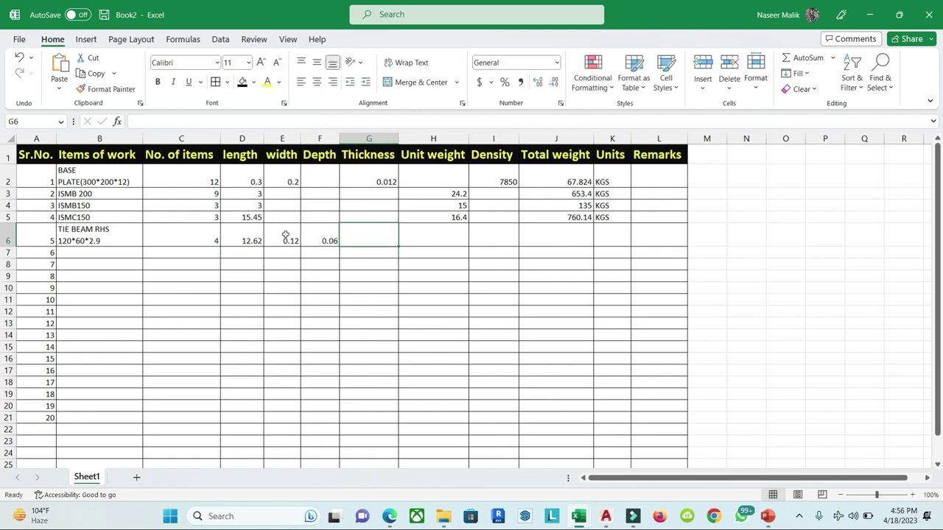
text(0.0029)
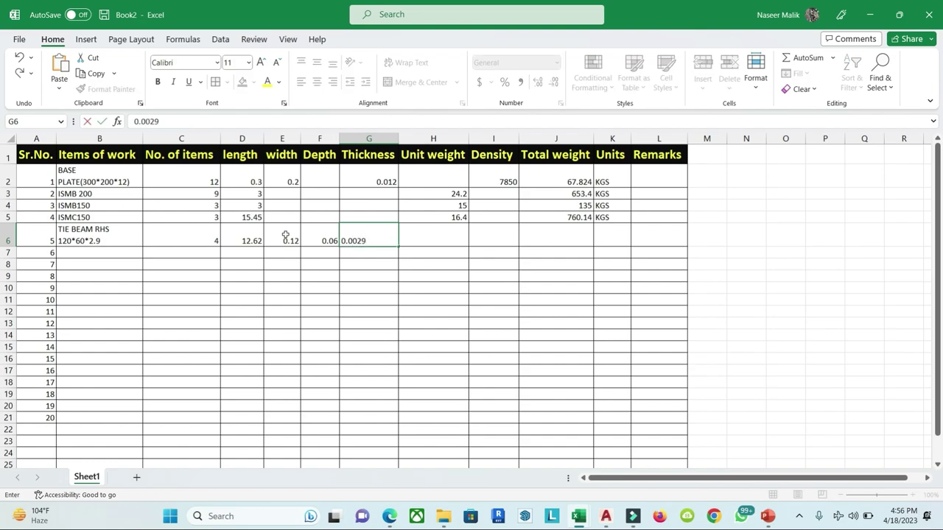
key(Tab)
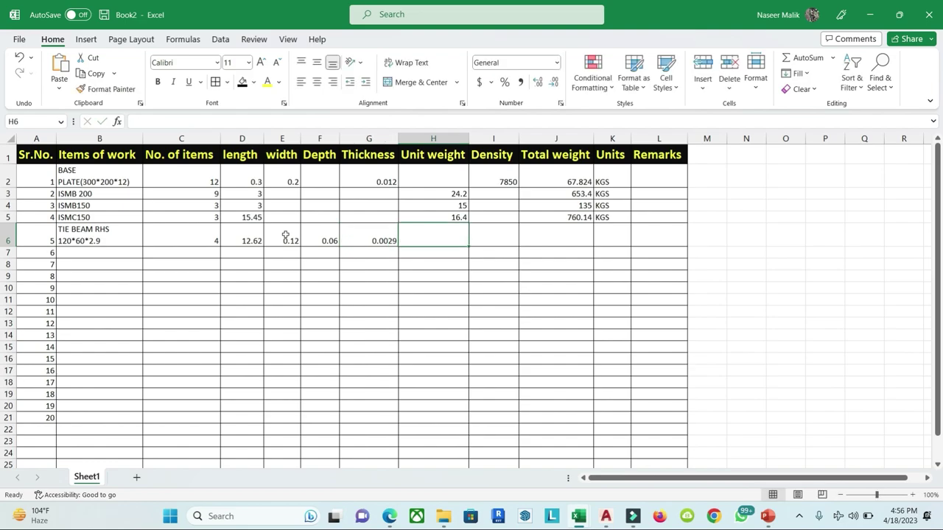
click(437, 234)
Step: Underline the first 80*40 section line on slide 7 of the Truss part presentation
click(767, 515)
scroll(418, 340, down, 4)
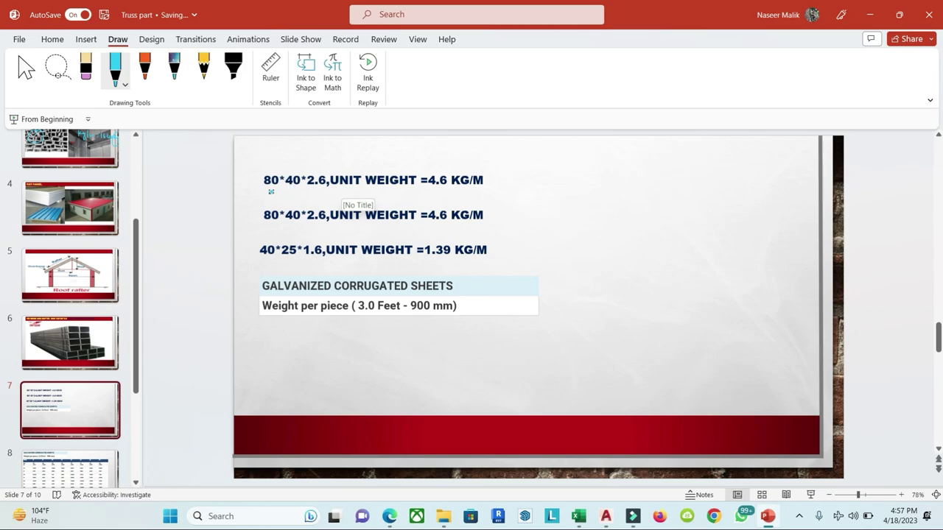
drag(261, 191, 295, 191)
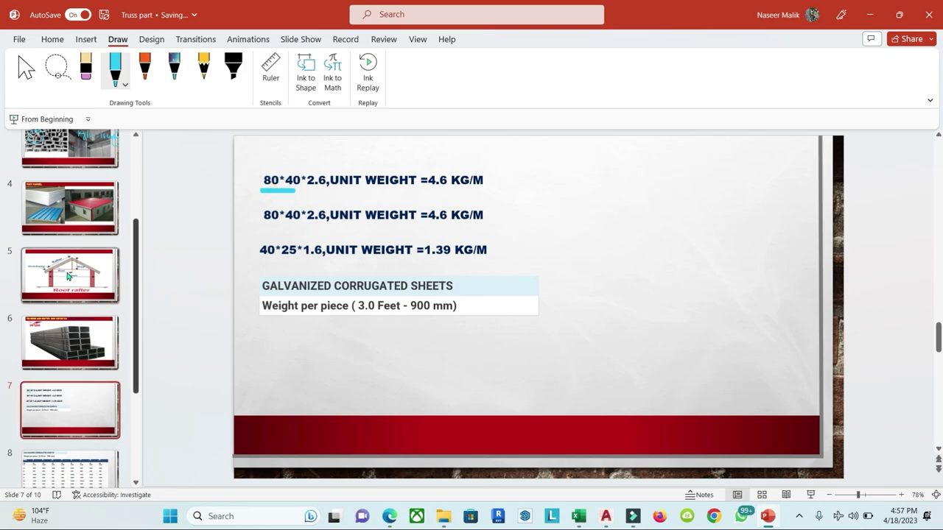
Step: Browse the ISMC and ISMB-200 slides, then show the M.S.Channel weight table on slide 10
scroll(82, 221, up, 2)
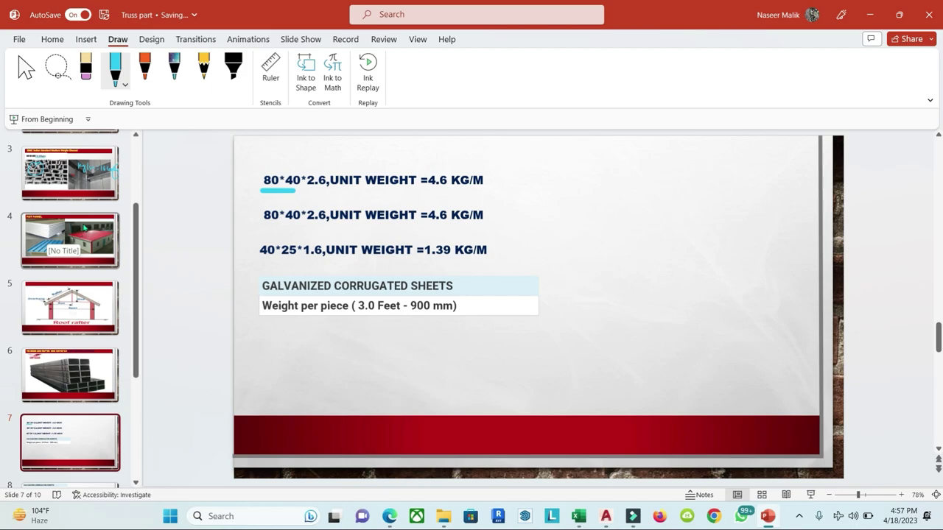
scroll(80, 298, up, 4)
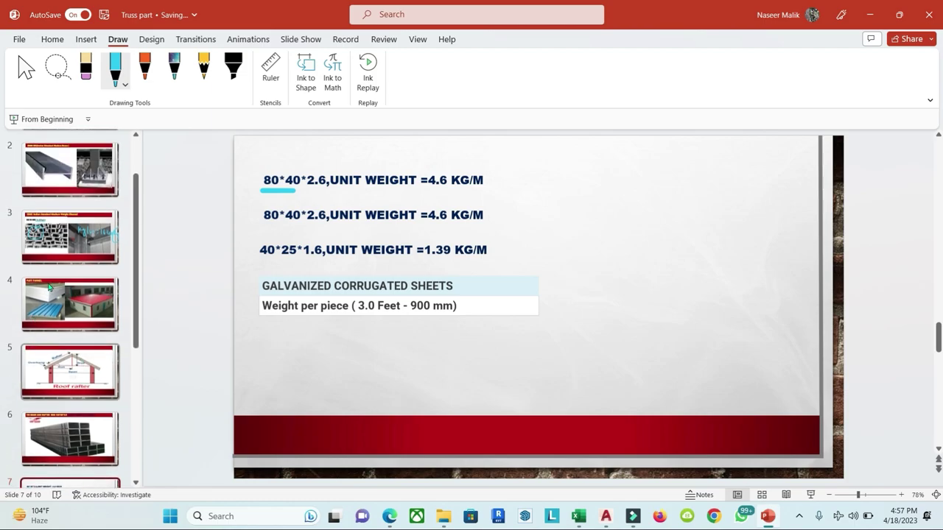
click(74, 236)
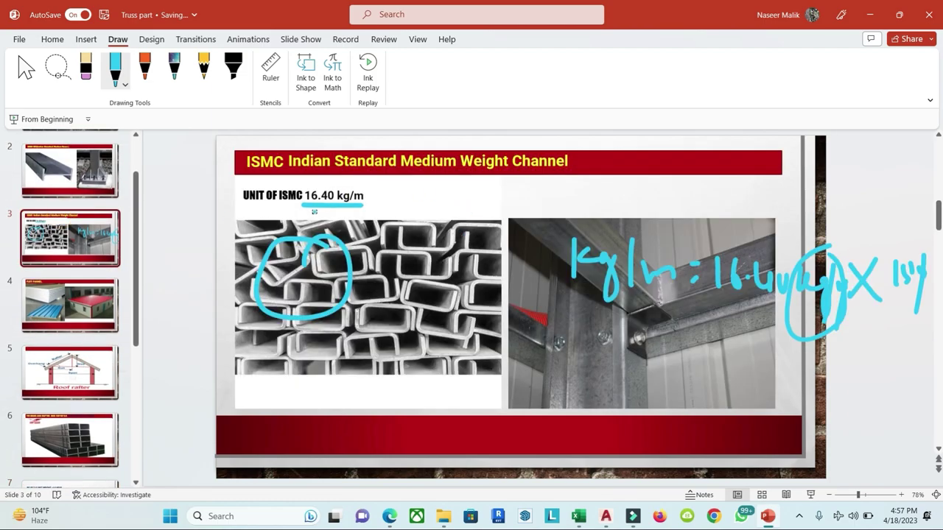
scroll(313, 211, up, 5)
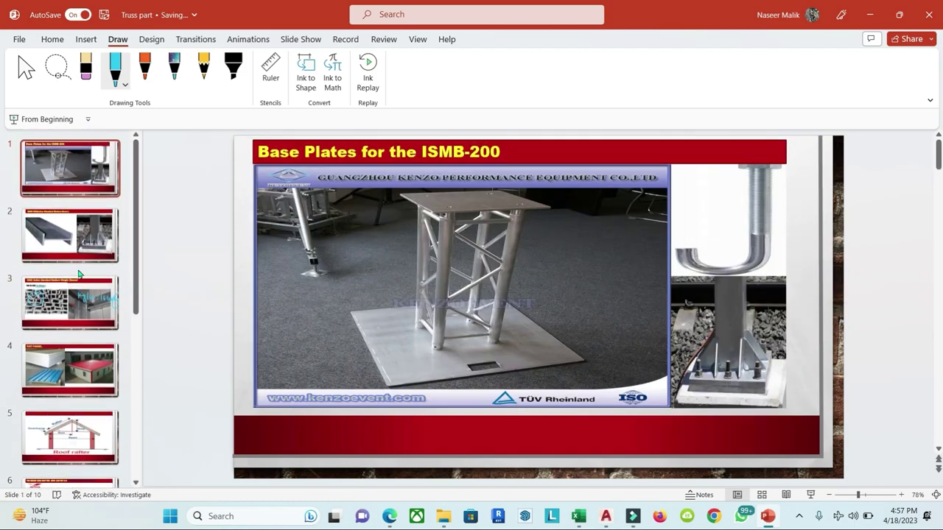
click(80, 247)
scroll(81, 302, down, 3)
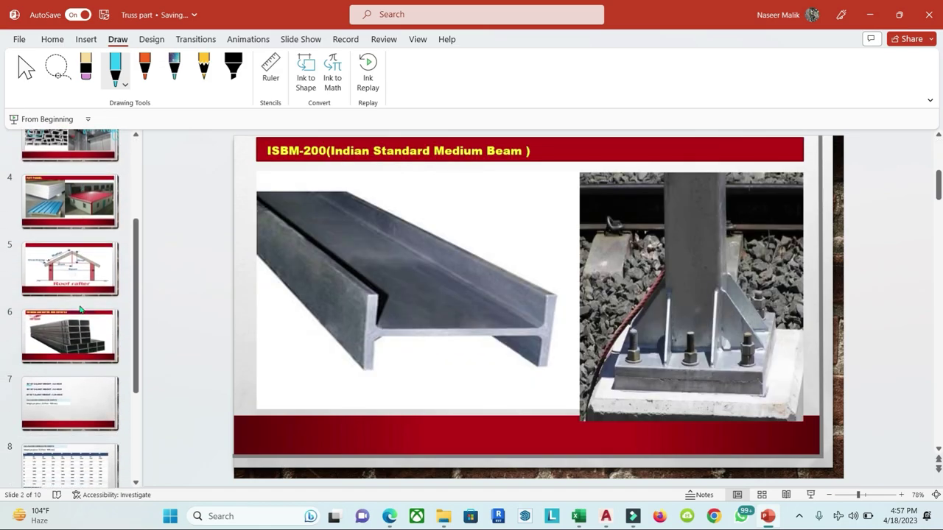
scroll(81, 309, down, 1)
click(81, 310)
click(30, 419)
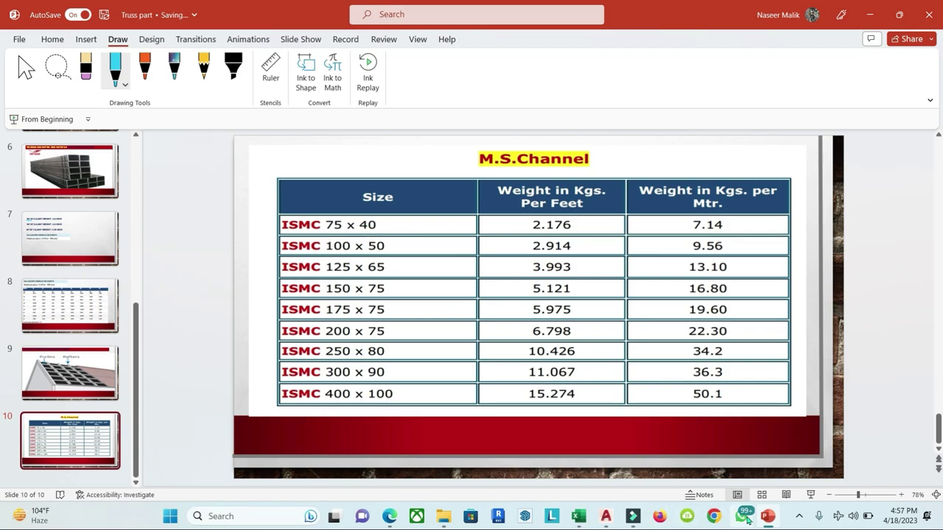
Step: View the Section AA drawing PDF, then bring the Book2 weight sheet back
mouse_move(578, 516)
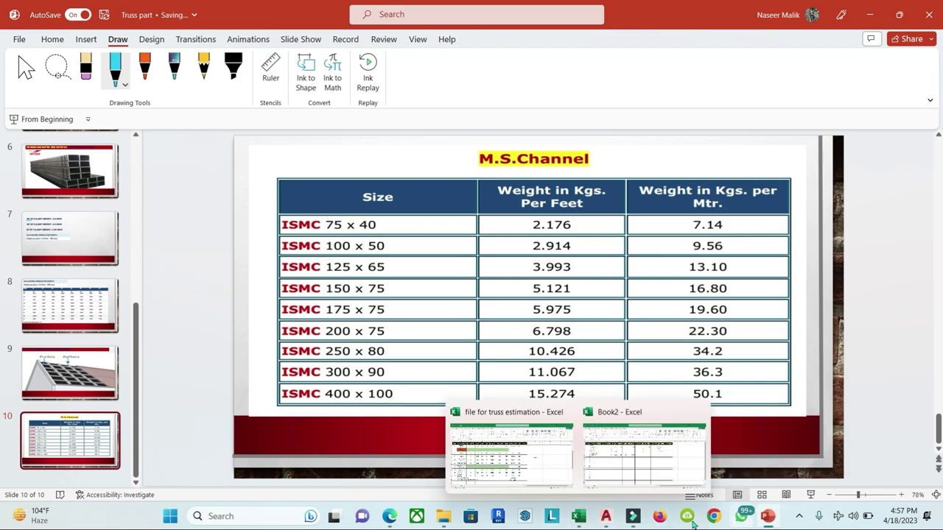
click(389, 516)
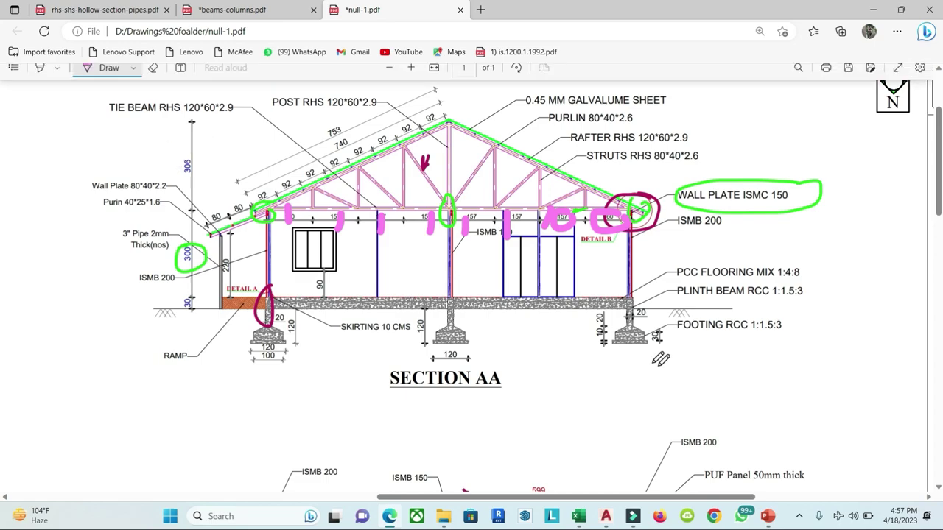
mouse_move(579, 516)
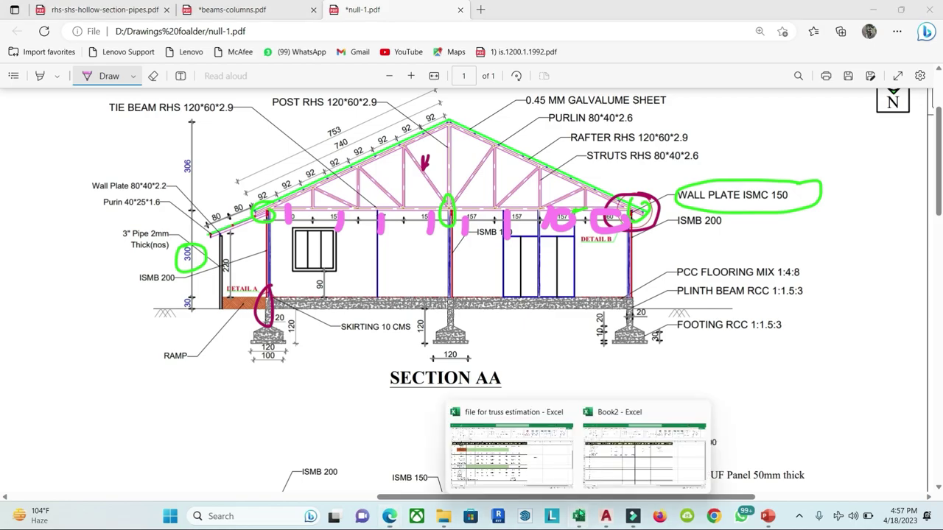
click(619, 464)
Step: Enter unit weight 7.82 in H6 and fill density 7850 down to row 6
click(451, 240)
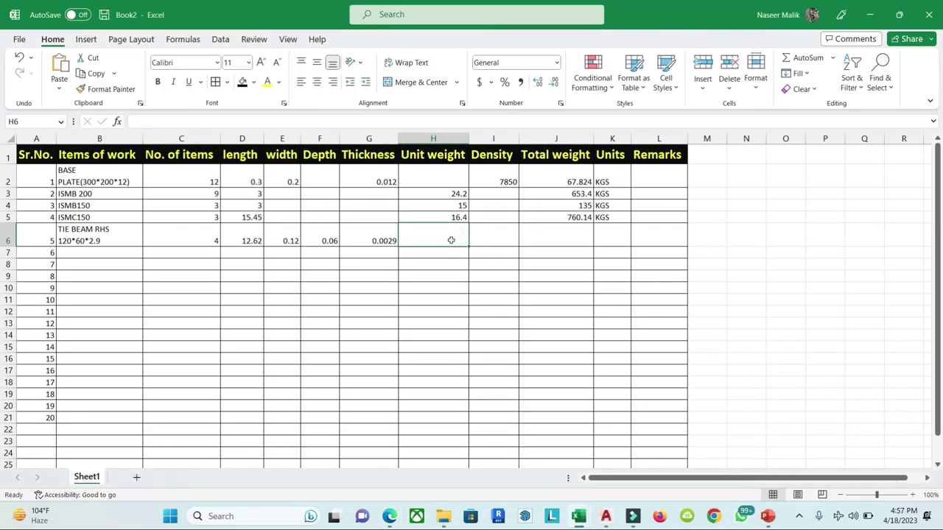
text(7.8)
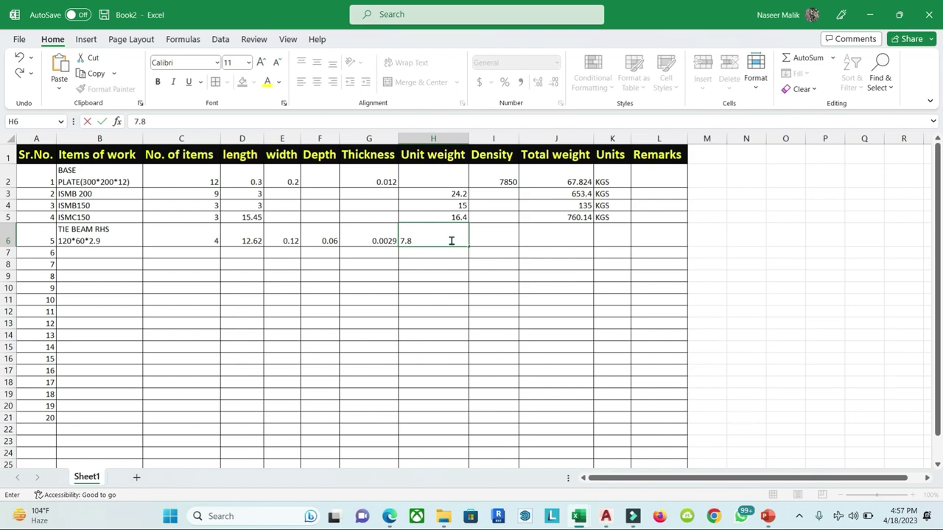
text(2)
key(Tab)
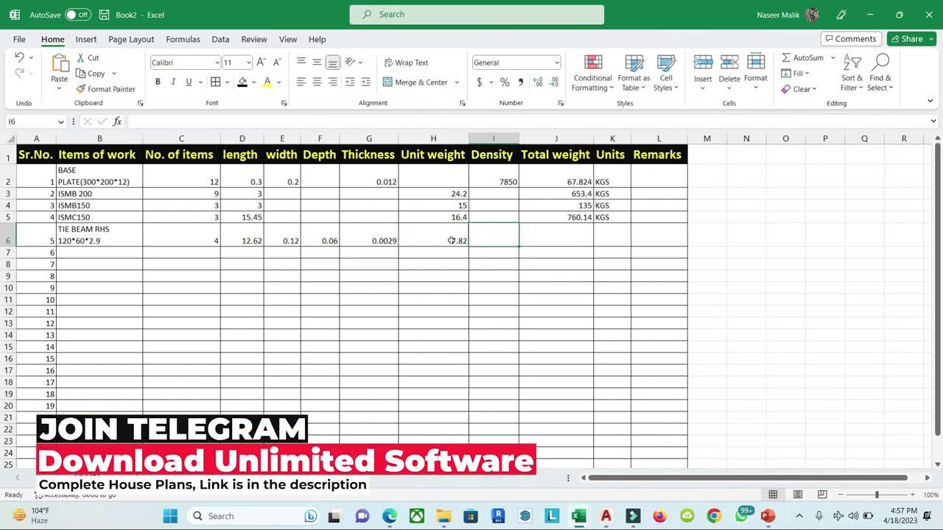
click(503, 182)
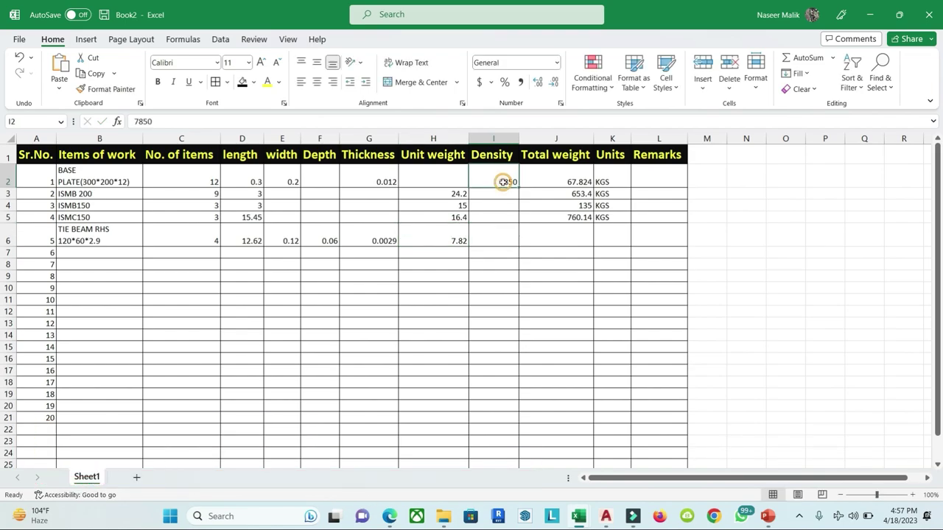
drag(518, 187, 518, 238)
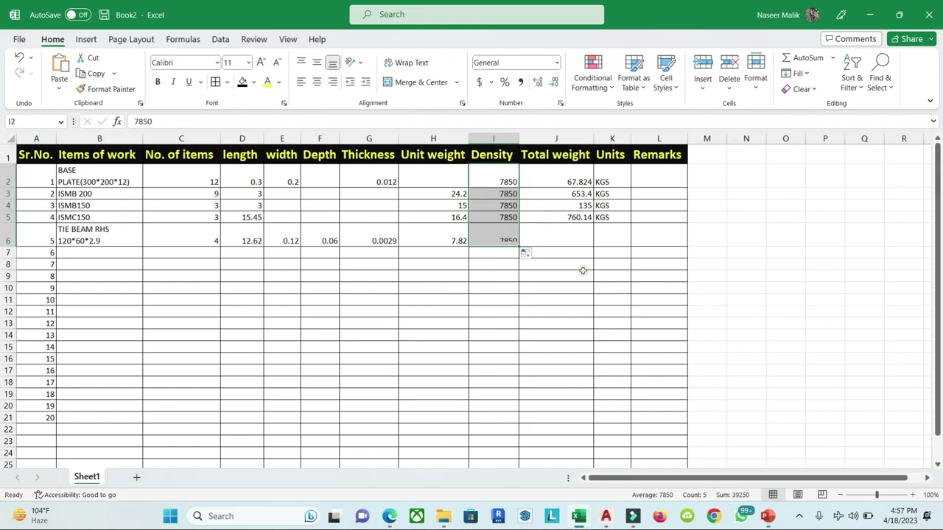
click(573, 236)
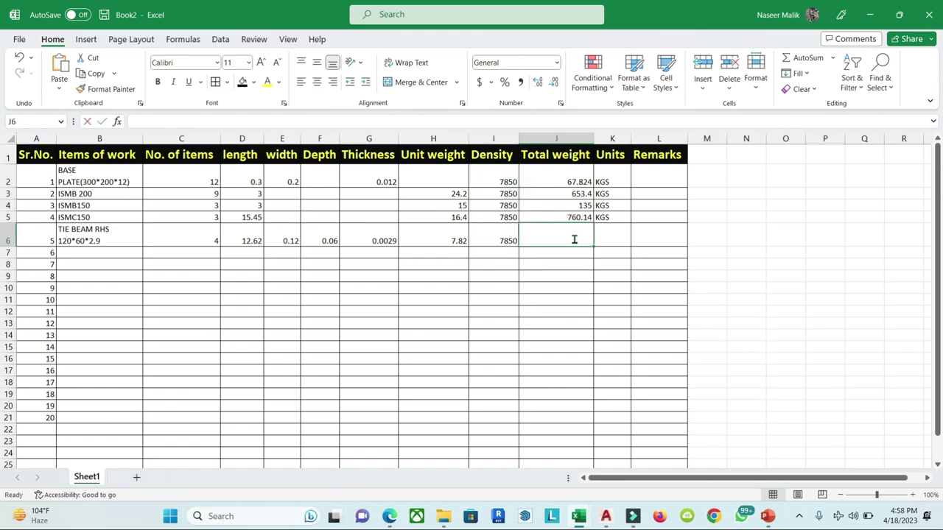
Step: Compute the tie beam total weight with =C6*D6*H6 in J6
text(=)
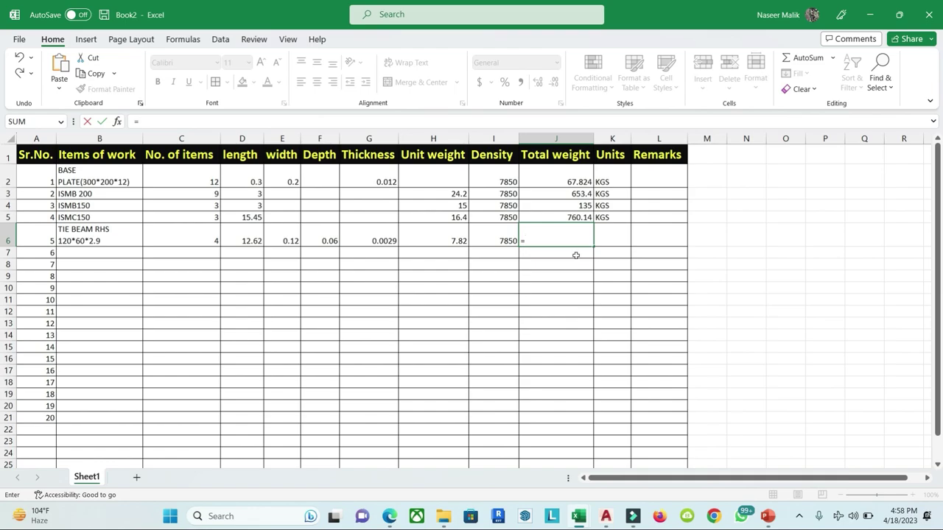
click(204, 236)
text(*)
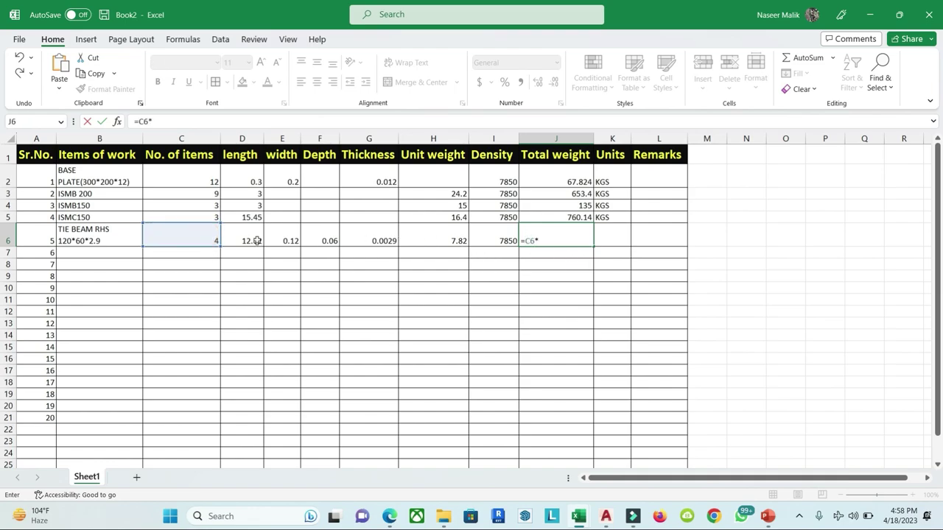
click(244, 240)
text(*)
click(445, 241)
key(Return)
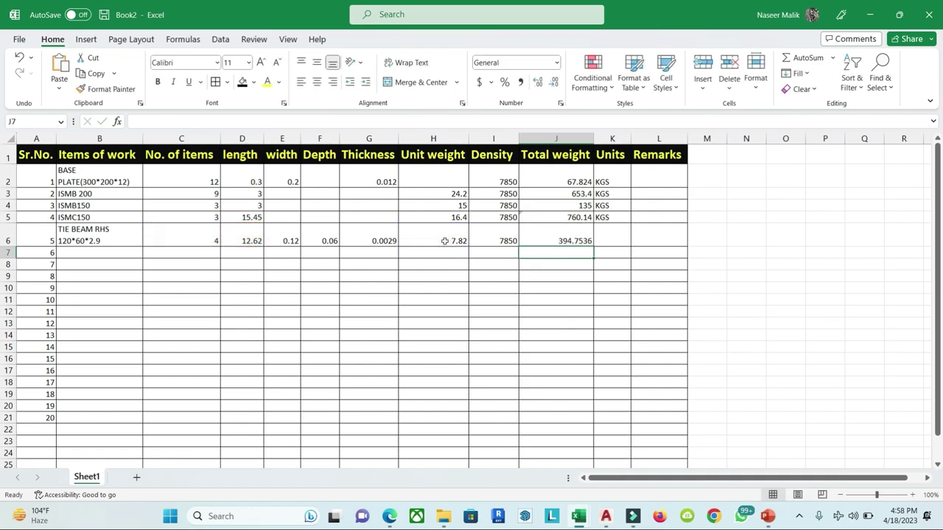
Step: Fill the KGS unit from K5 down into K6
click(602, 217)
mouse_move(631, 223)
mouse_down()
mouse_move(618, 331)
mouse_move(615, 243)
mouse_up()
click(703, 233)
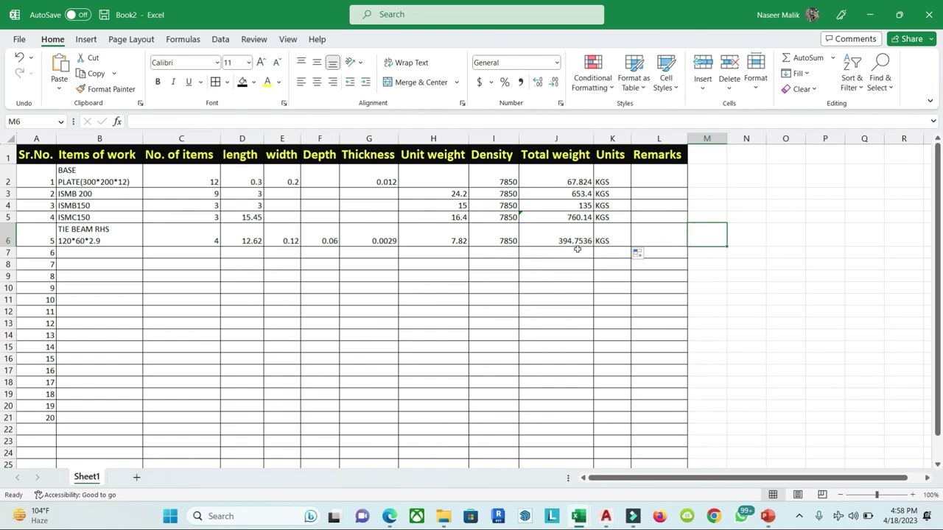
click(87, 251)
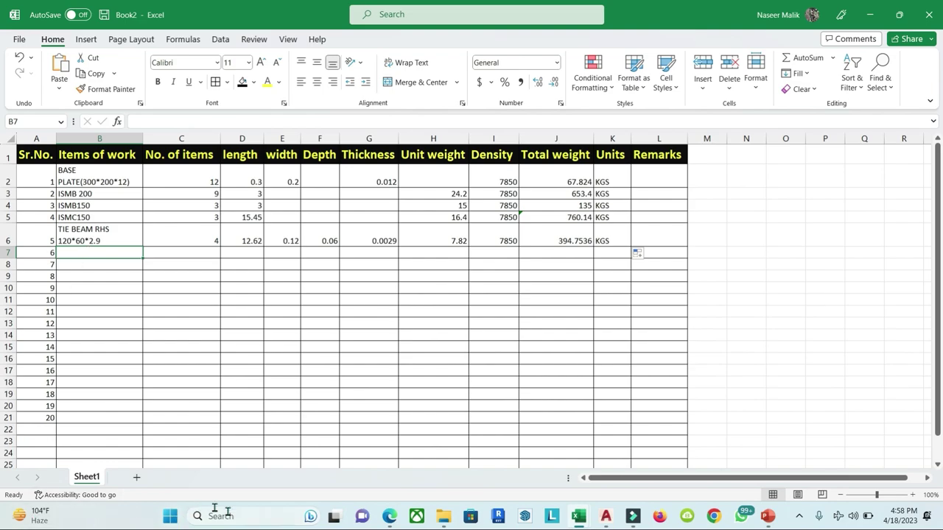
Step: Erase the old ink marks around the wall plate, ridge post and 157 dimension
mouse_move(389, 515)
click(386, 449)
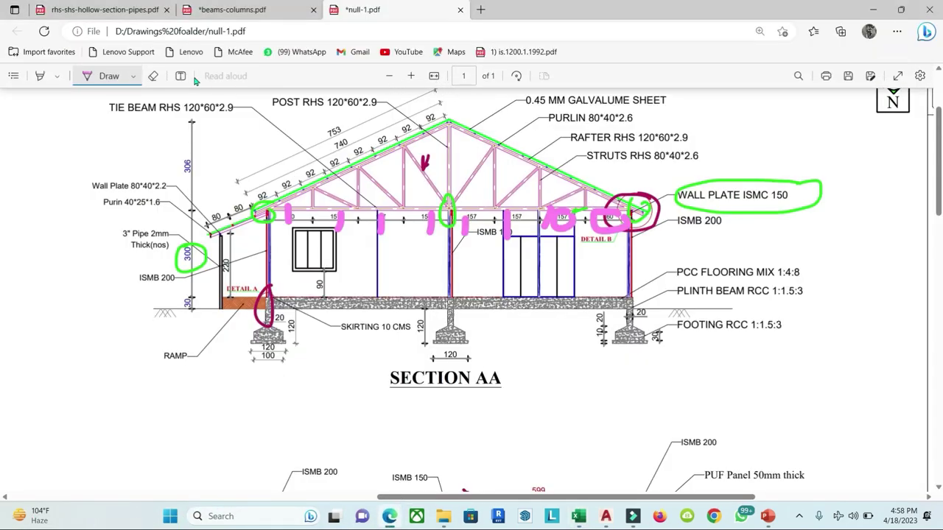
click(153, 75)
drag(737, 195, 190, 258)
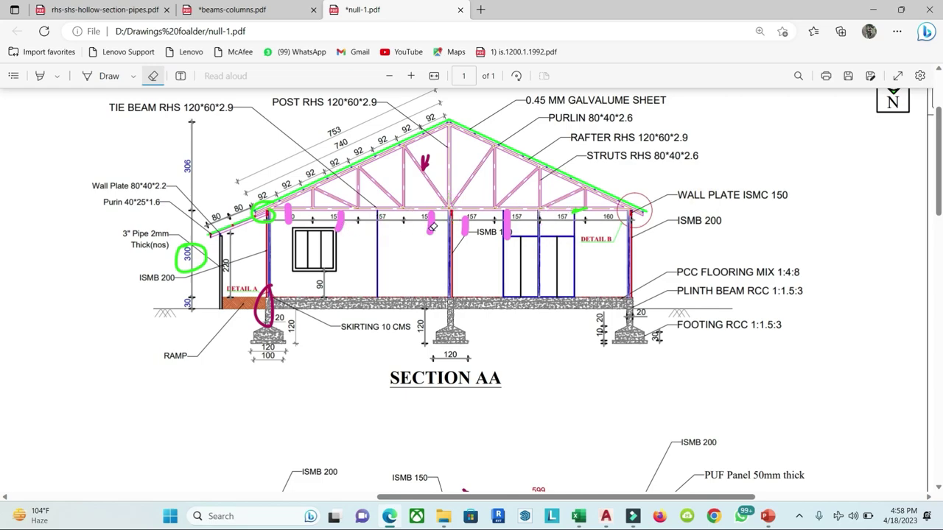
drag(426, 145, 453, 117)
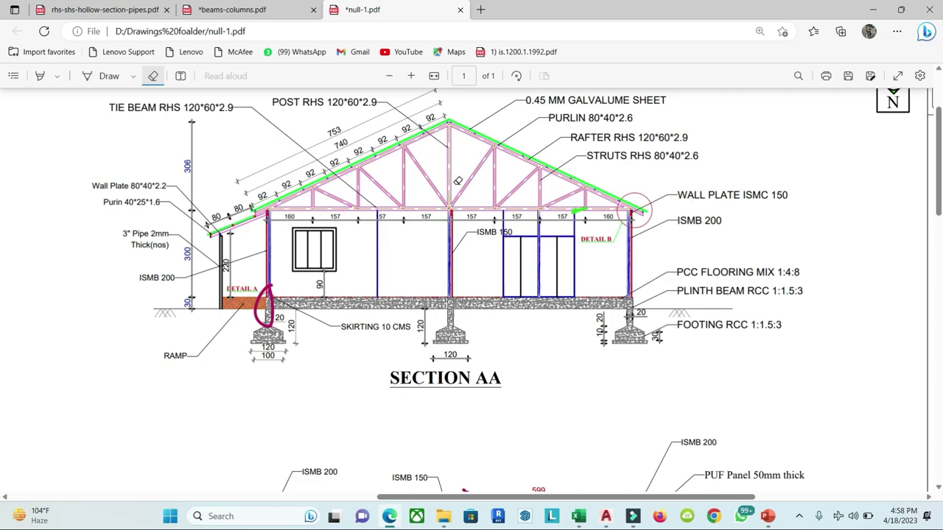
drag(573, 261, 573, 193)
click(153, 76)
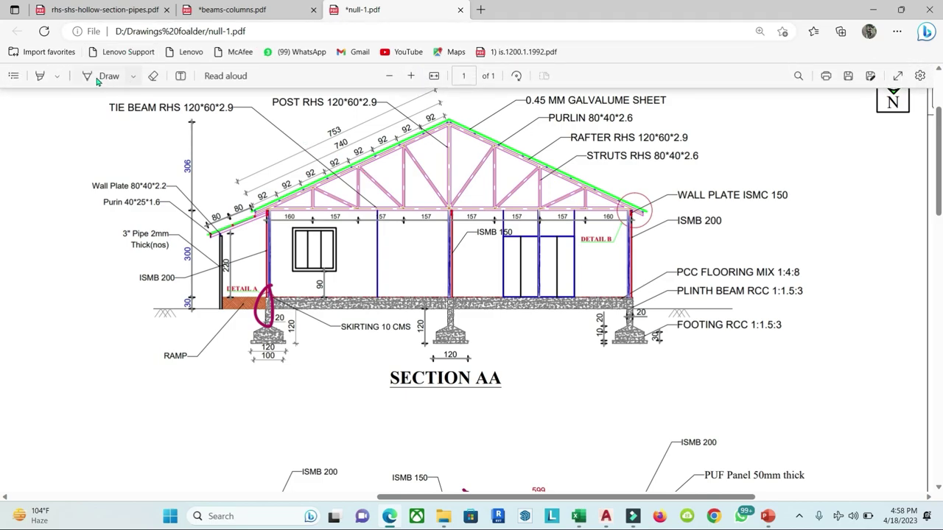
Step: Circle the ridge post in pink and copy the POST RHS 120*60*2.9 label
click(96, 76)
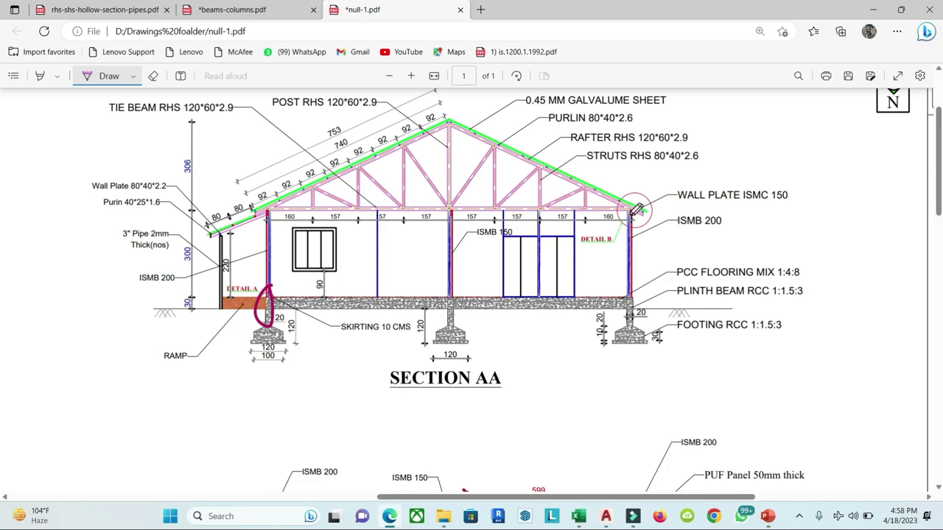
drag(456, 159, 456, 147)
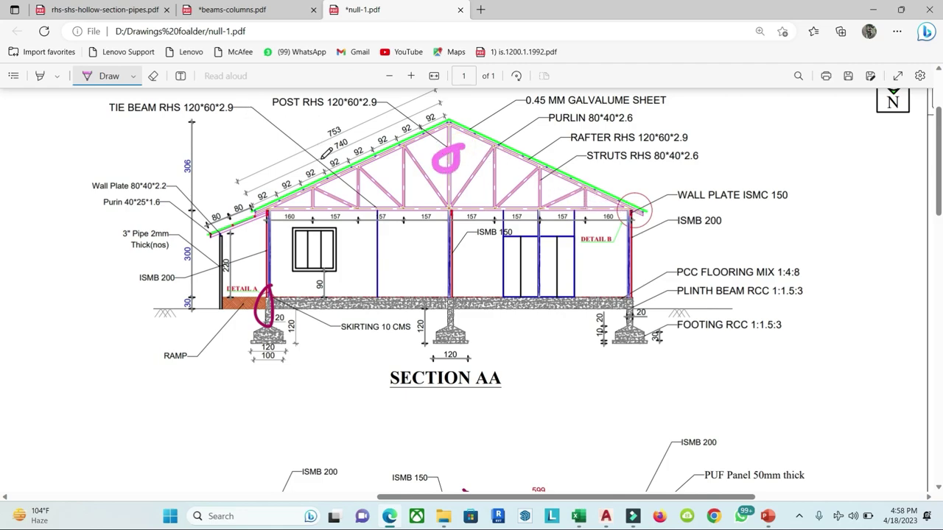
drag(269, 97, 379, 103)
key(ctrl+c)
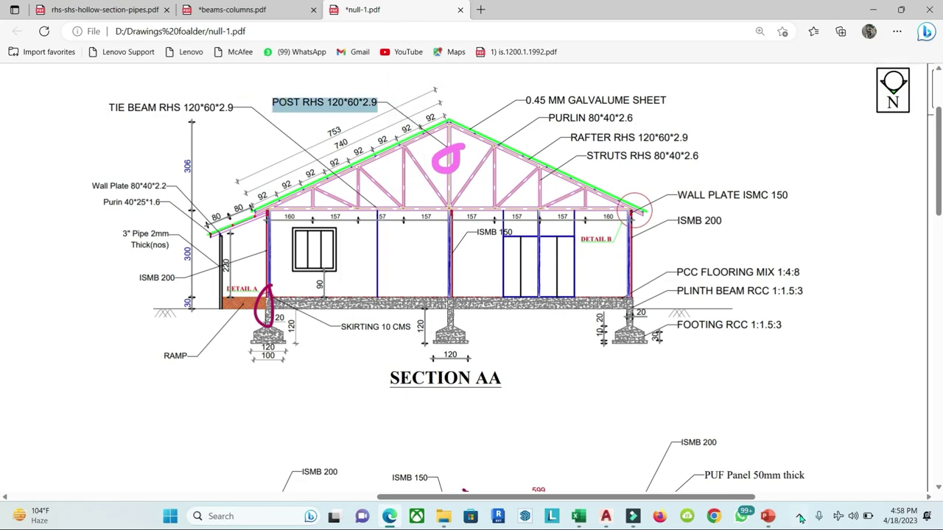
click(579, 516)
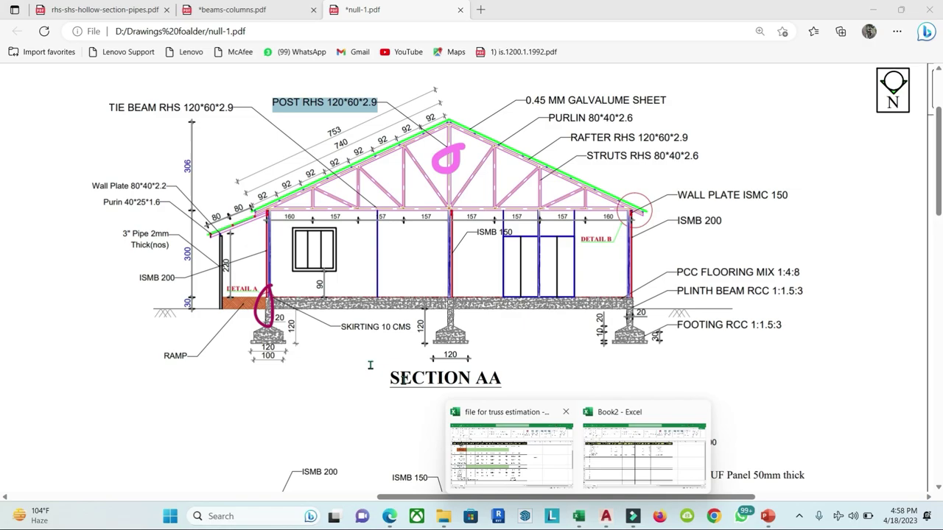
click(630, 457)
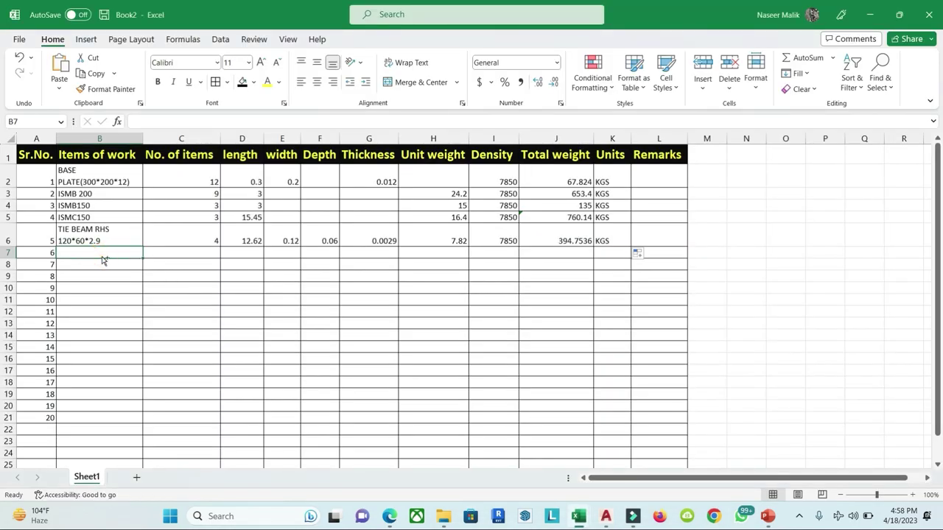
Step: Paste POST RHS 120*60*2.9 into B7 and enter 4 in C7
key(ctrl+v)
click(184, 297)
click(78, 255)
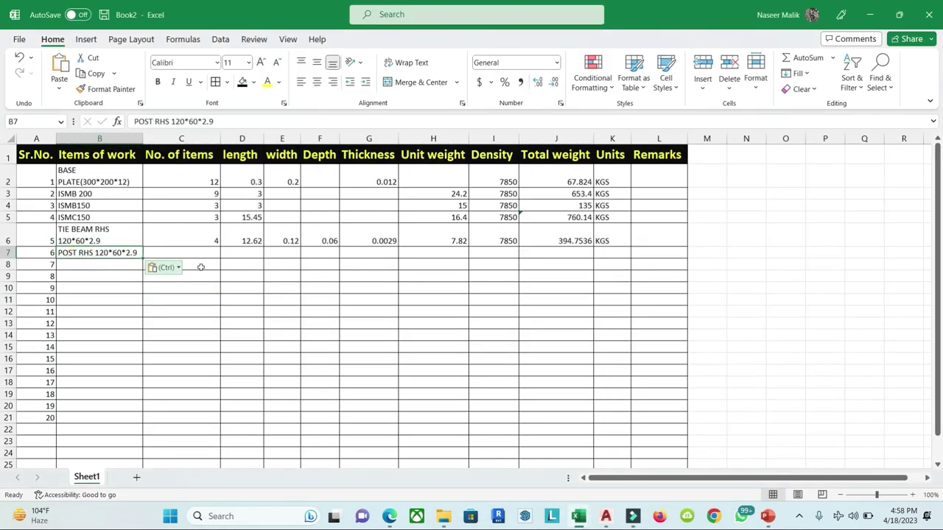
click(208, 256)
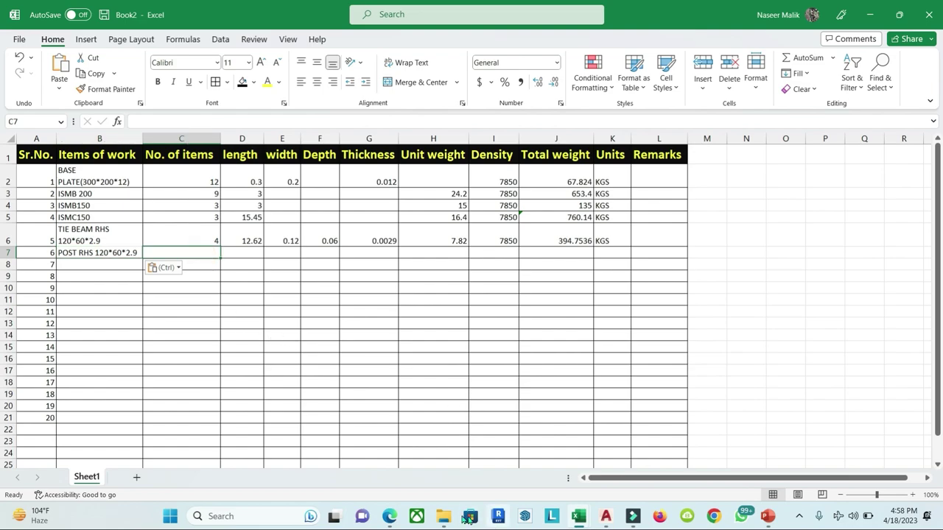
text(4)
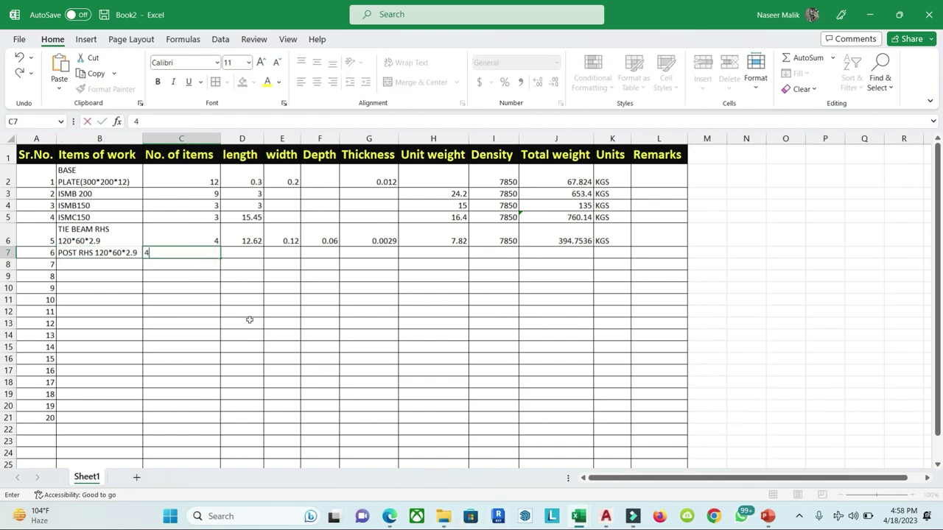
key(Tab)
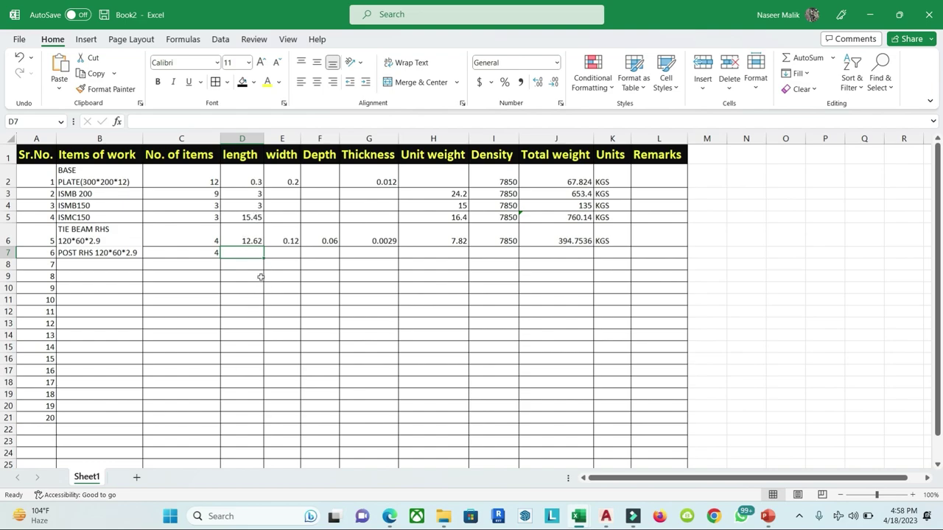
mouse_move(445, 519)
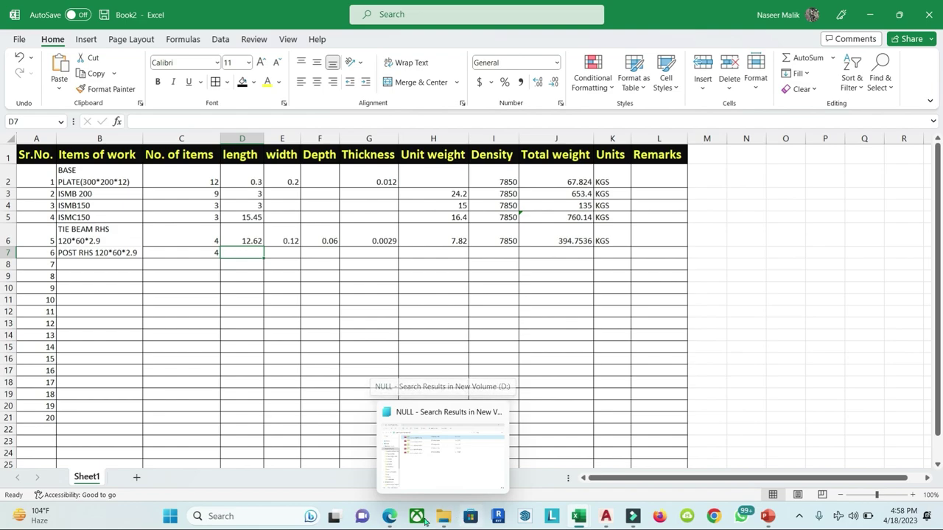
Step: Back in the section drawing PDF, add a comment on the 306 dimension, then close it empty
click(391, 514)
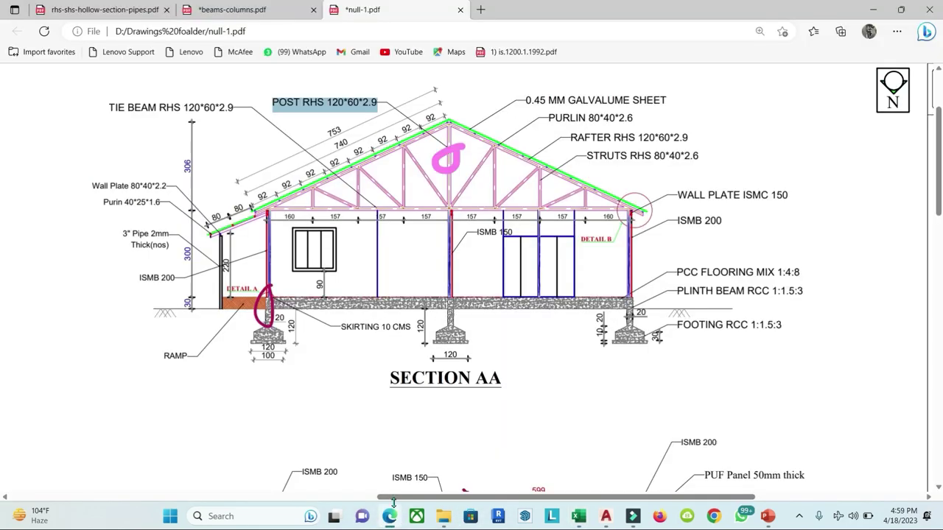
right_click(198, 154)
click(221, 150)
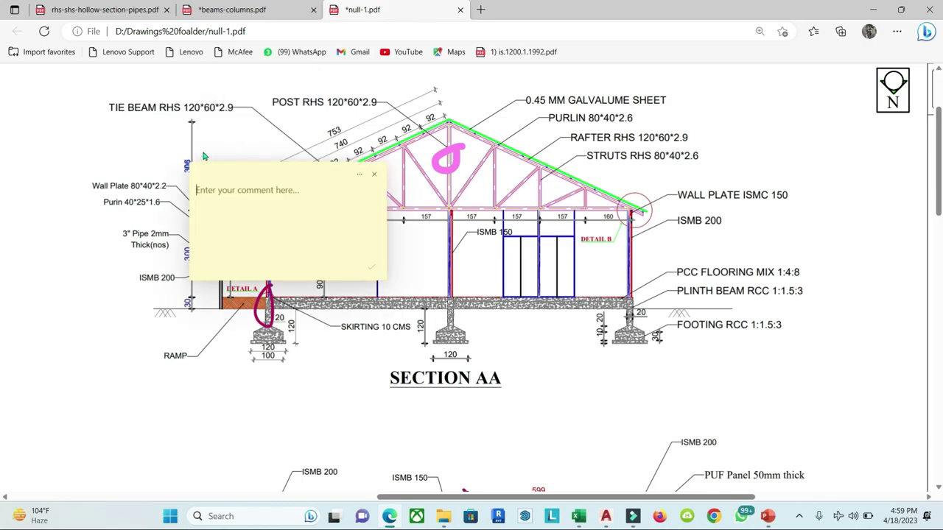
click(210, 162)
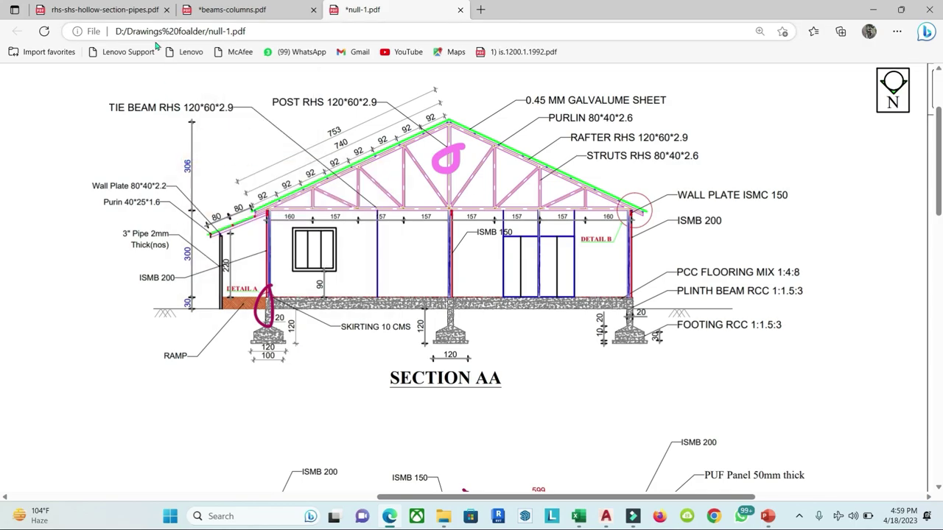
Step: Circle the 306 height dimension on Section AA in pink ink and return to Book2
scroll(208, 135, up, 3)
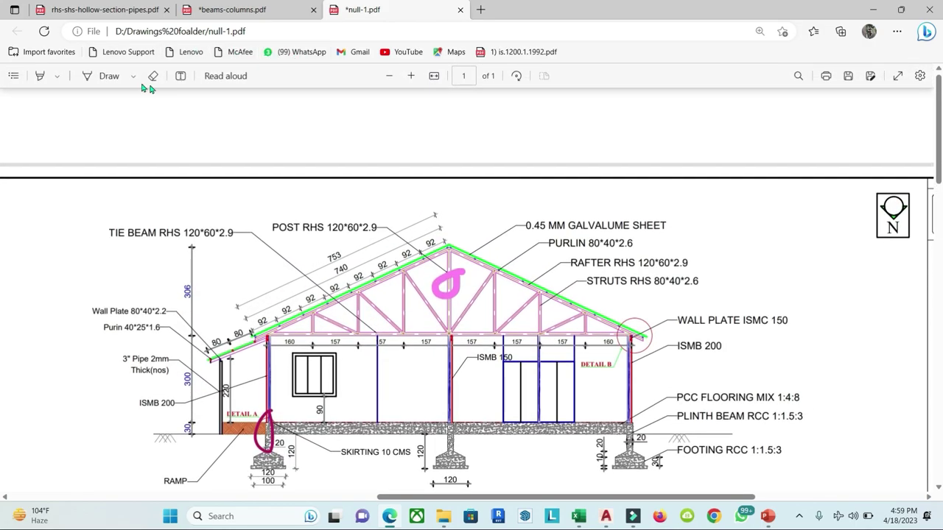
click(109, 76)
mouse_move(214, 282)
mouse_down()
mouse_move(209, 317)
mouse_move(224, 270)
mouse_up()
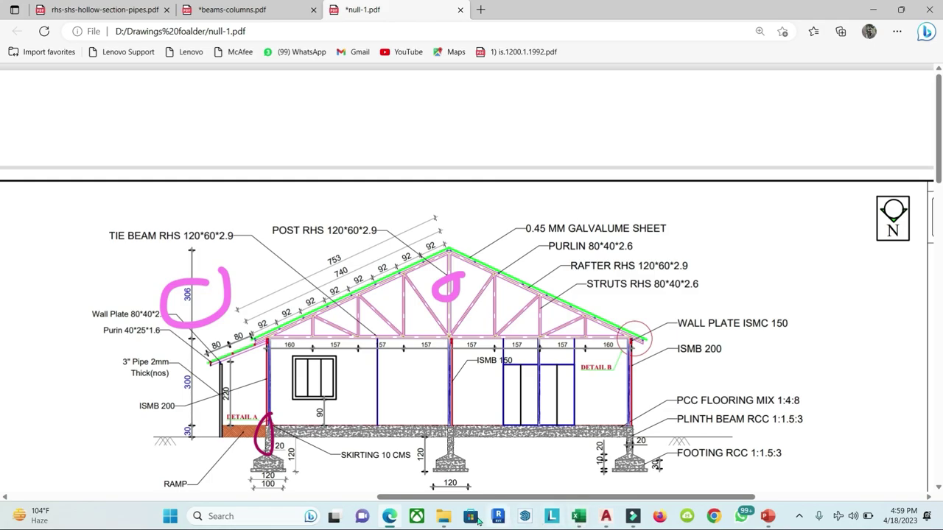
mouse_move(577, 518)
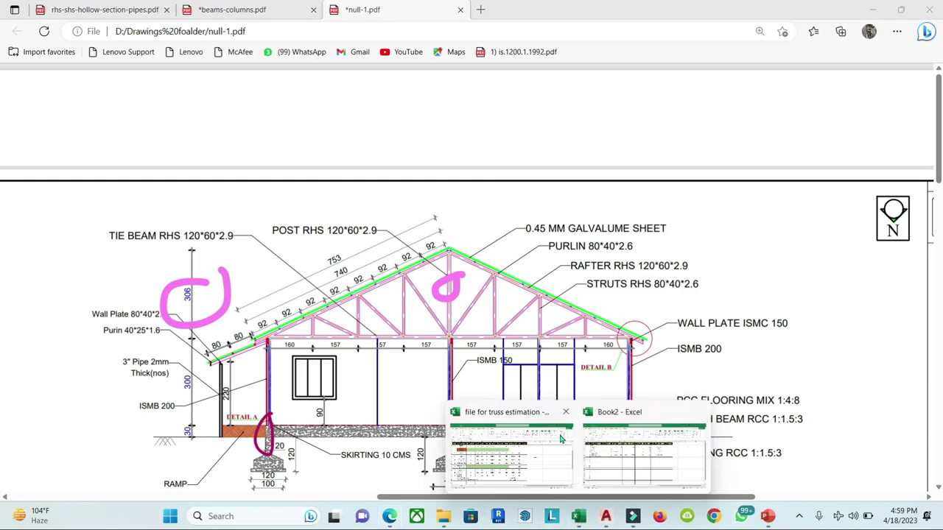
click(628, 454)
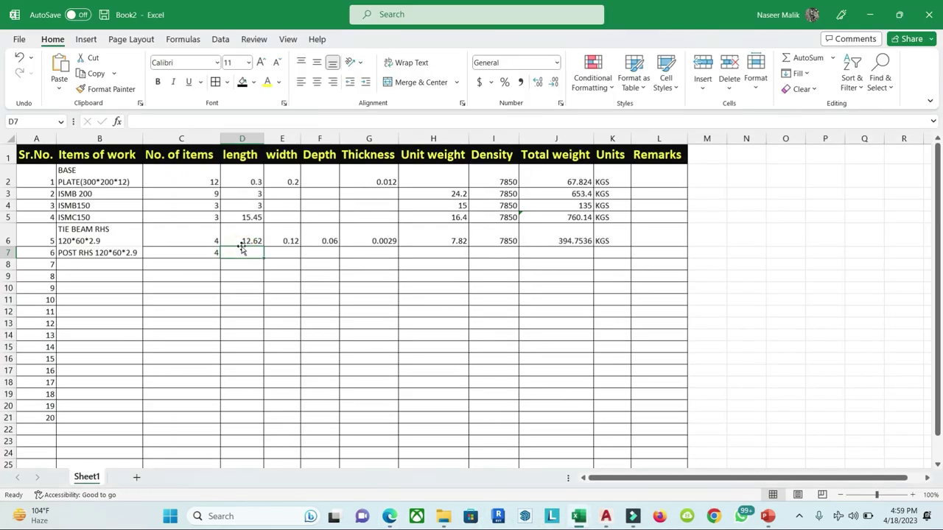
Step: Enter post length 3.06 and fill row 6's section values and total-weight formula into row 7
text(3.06)
key(Tab)
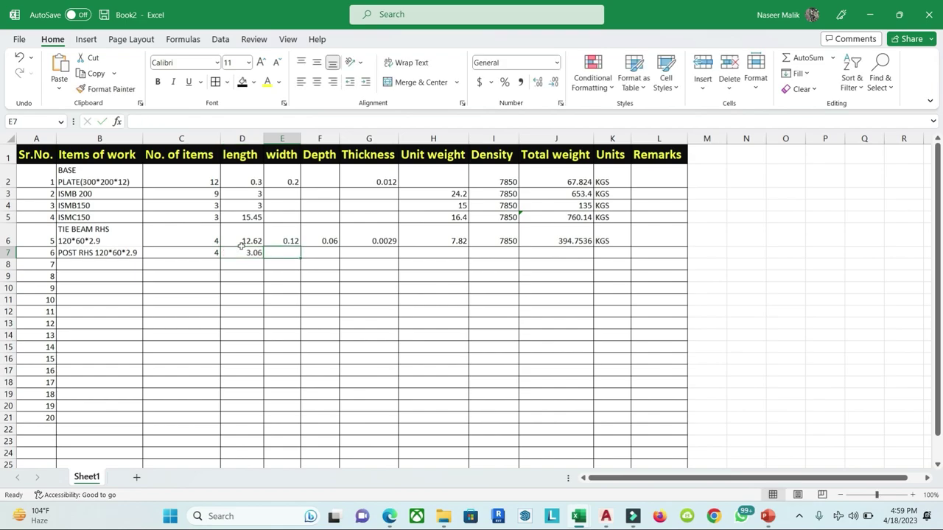
drag(295, 242, 386, 243)
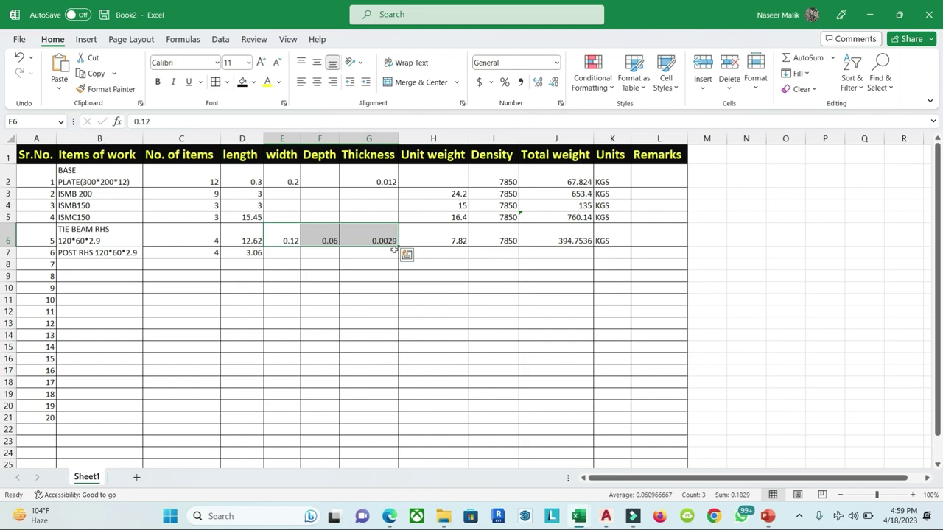
mouse_move(287, 236)
mouse_down()
mouse_move(507, 238)
mouse_move(518, 263)
mouse_up()
click(589, 244)
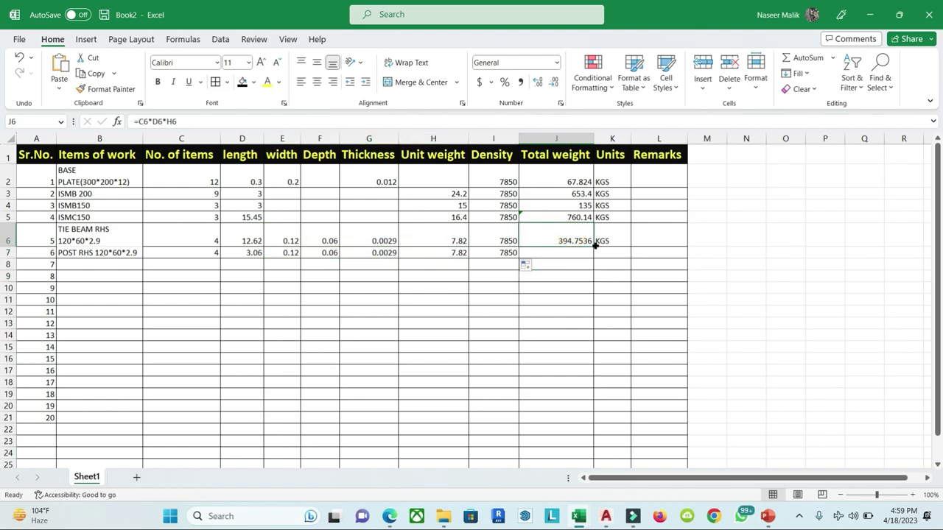
drag(592, 263, 592, 264)
click(635, 267)
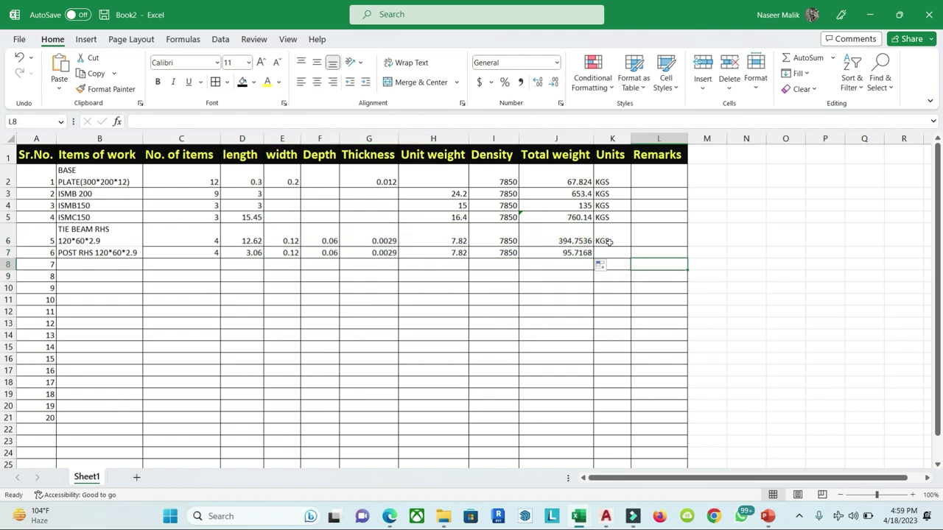
Step: Copy the KGS unit into K7 and confirm row 7's total of 95.7168
click(609, 242)
drag(632, 246, 632, 257)
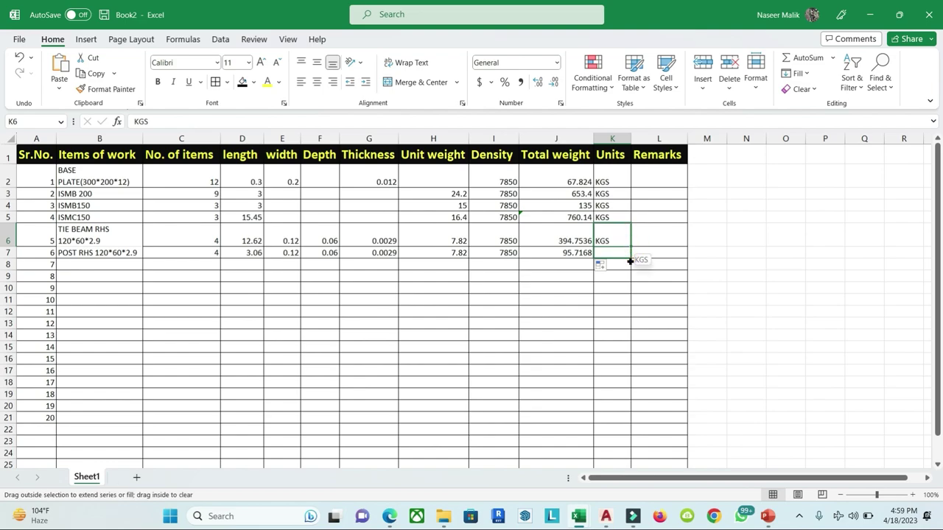
double_click(568, 251)
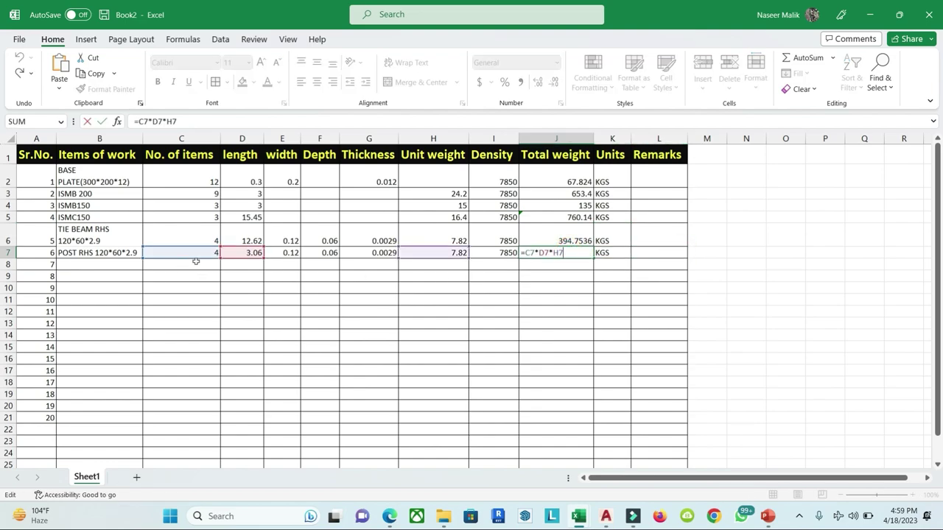
key(Return)
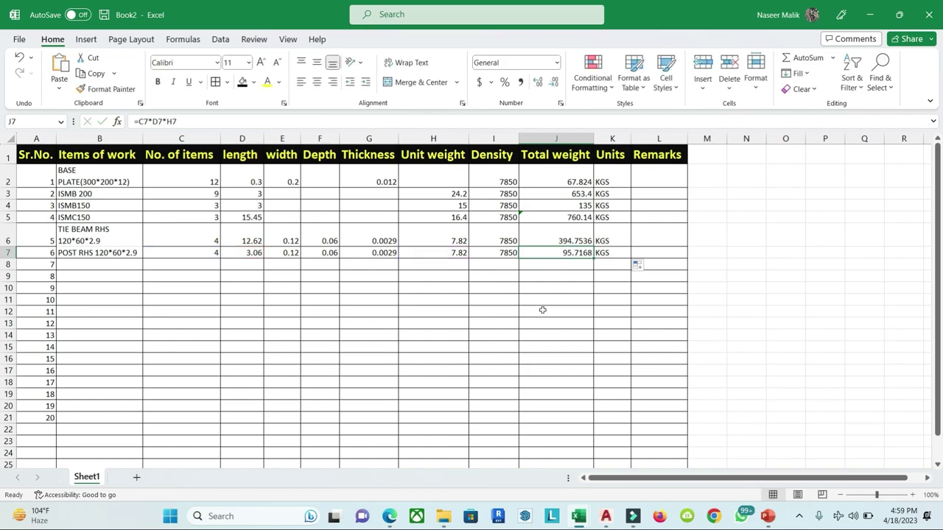
click(400, 312)
click(73, 262)
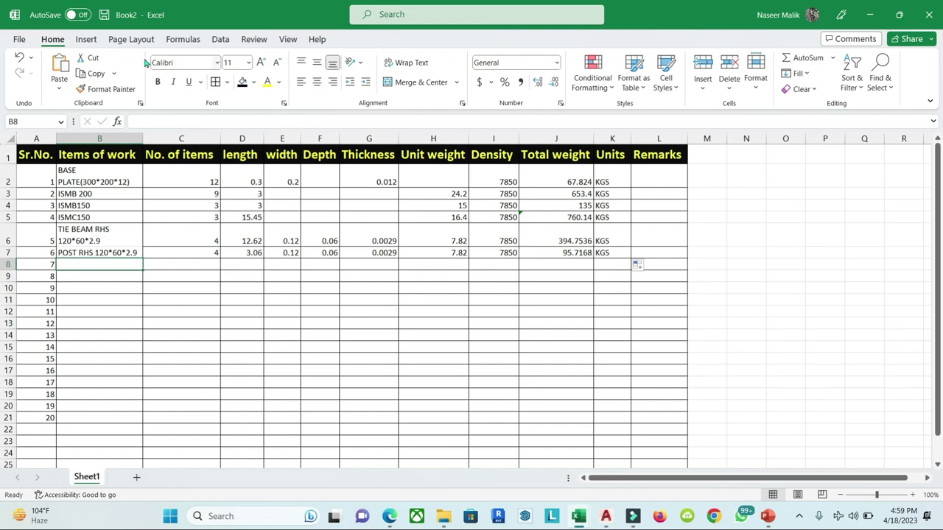
Step: In the null-1.pdf drawing, draw a pink ink stroke on the truss struts
mouse_move(389, 515)
click(389, 453)
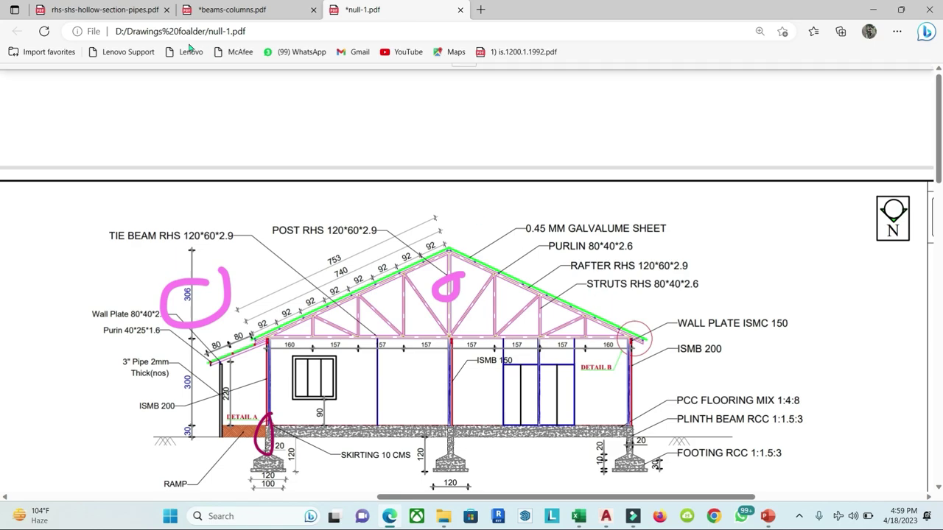
mouse_move(335, 64)
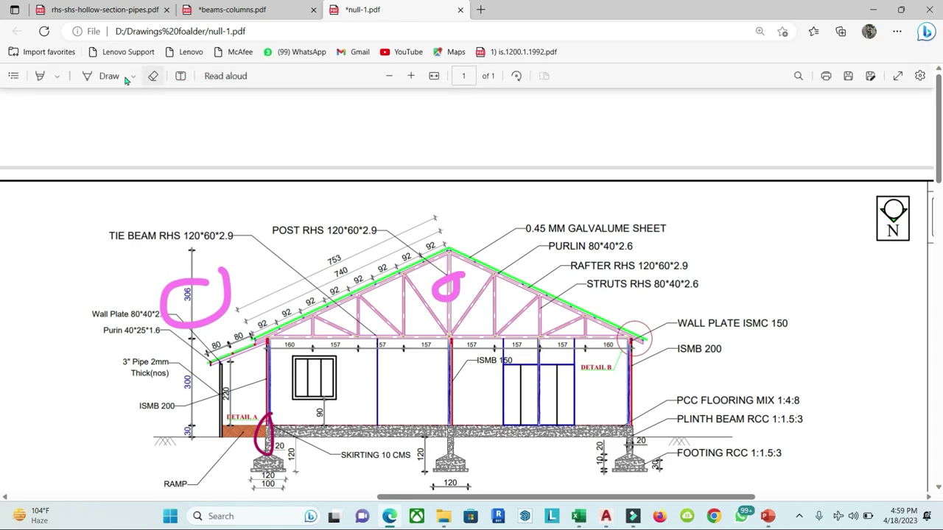
click(94, 76)
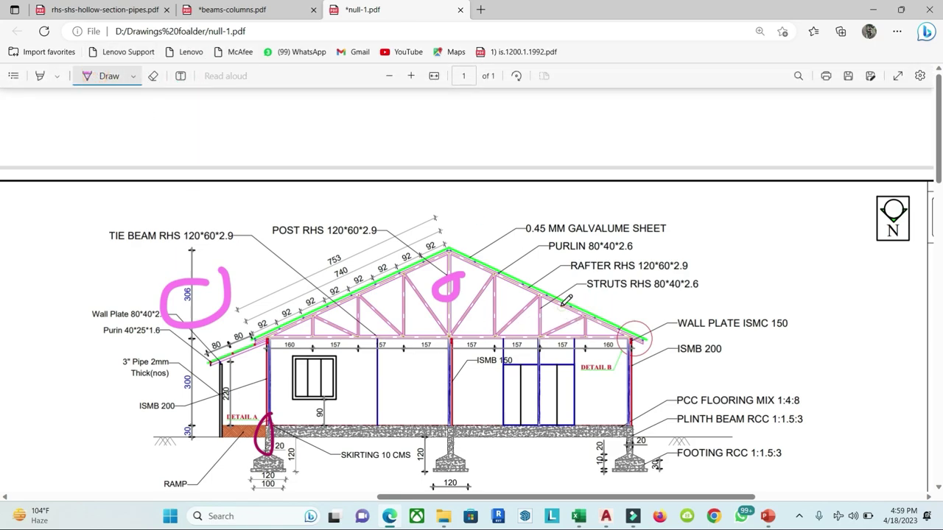
mouse_move(564, 308)
mouse_down()
mouse_move(542, 310)
mouse_move(579, 318)
mouse_up()
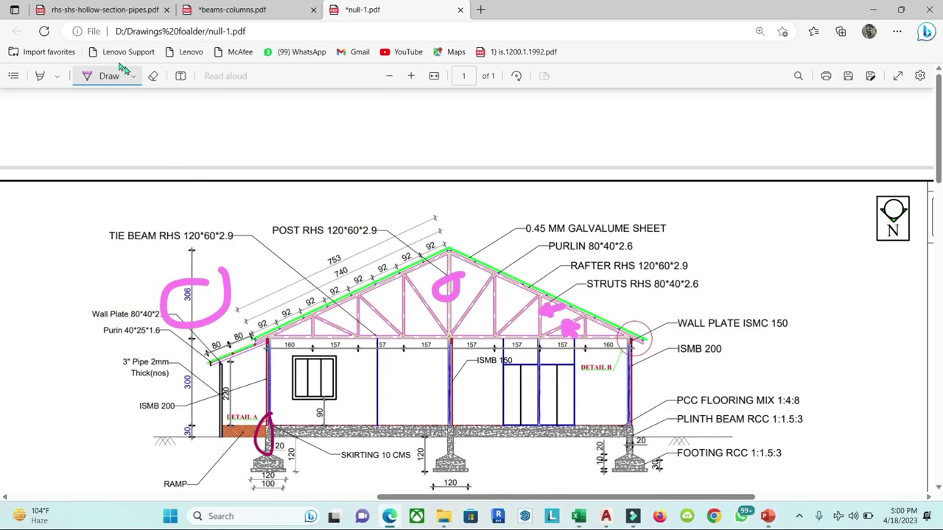
Step: Change the ink pen to dark purple at maximum thickness
click(135, 76)
click(168, 198)
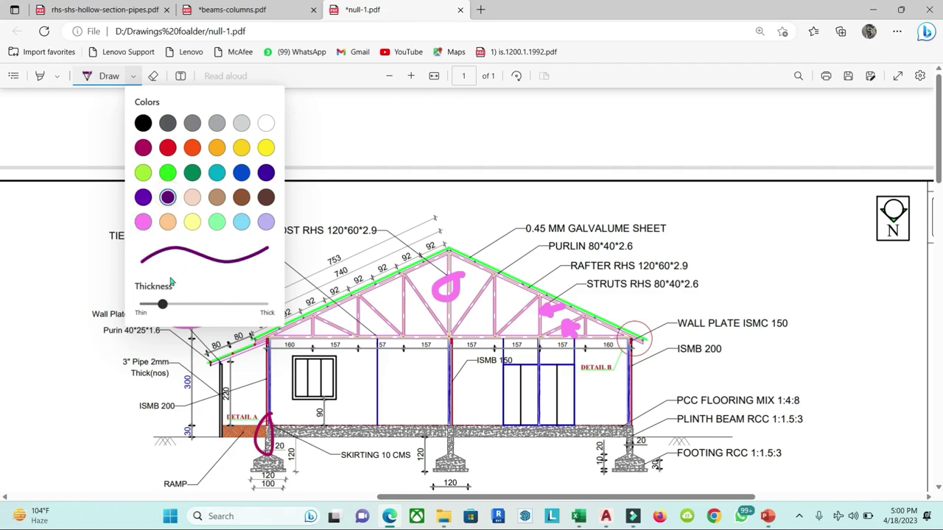
key(End)
drag(261, 309, 147, 309)
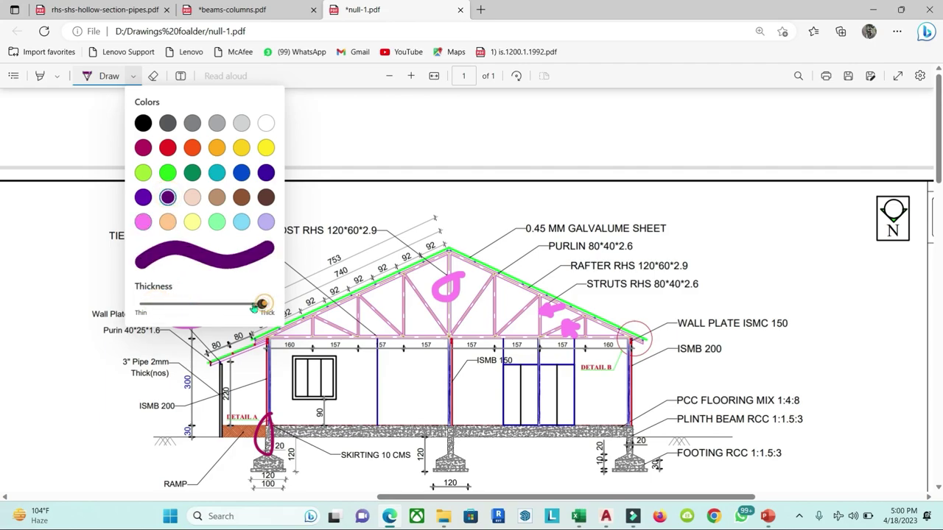
click(37, 328)
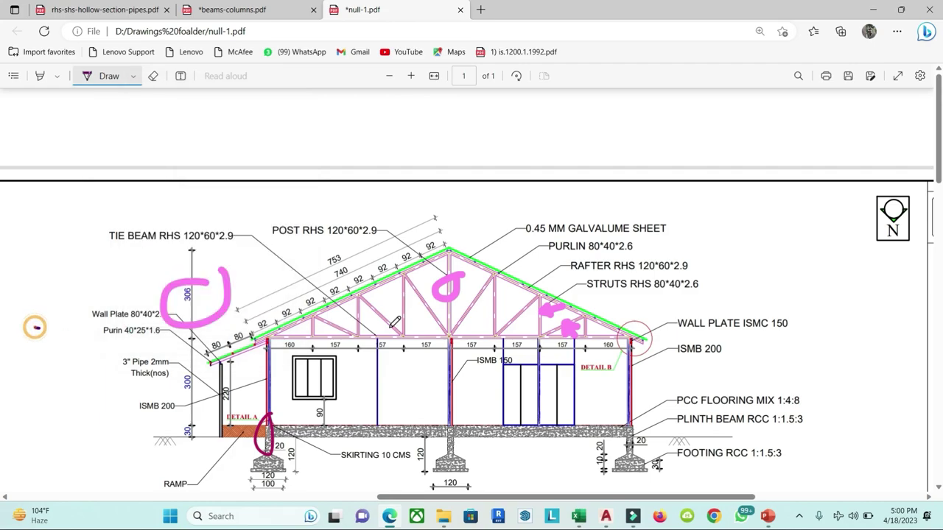
Step: Erase the pink scribbles and circle from the truss drawing
click(153, 75)
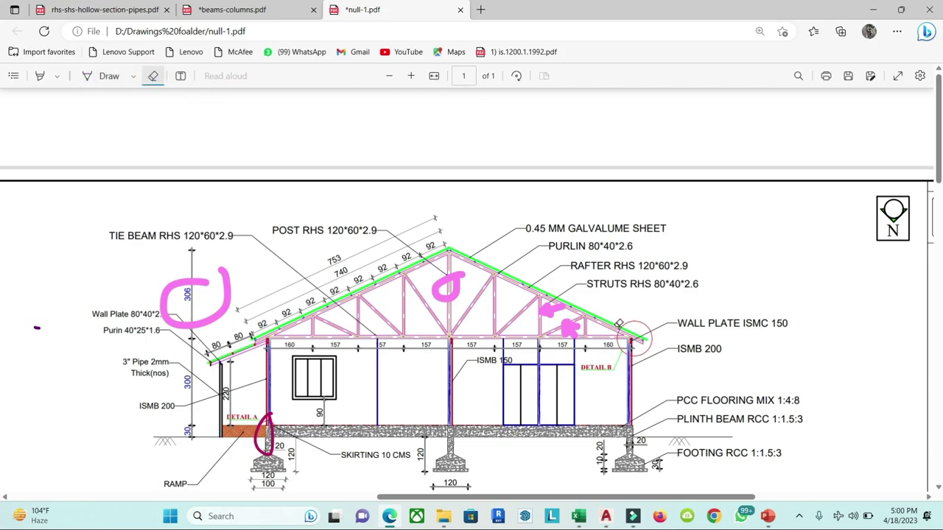
drag(619, 325, 560, 335)
drag(449, 288, 169, 309)
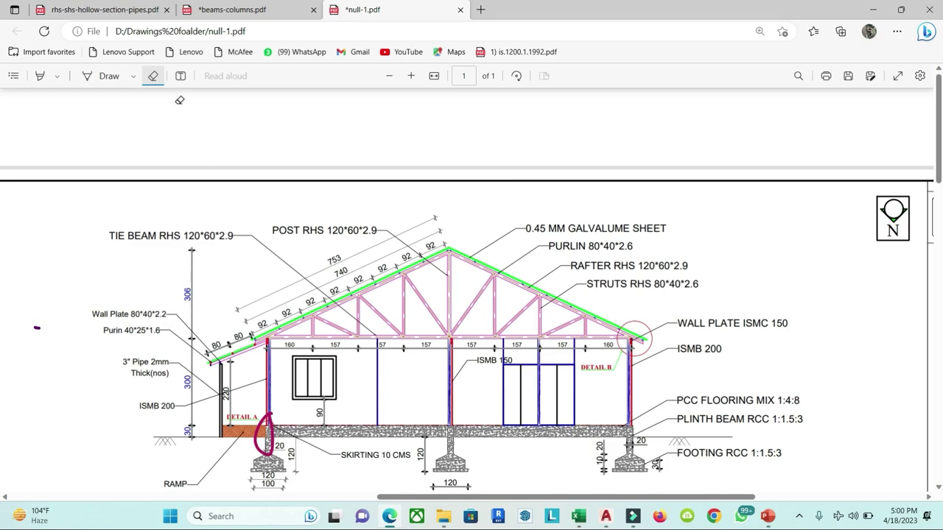
Step: Draw purple marks on the right-hand, diagonal and vertical roof struts
click(103, 76)
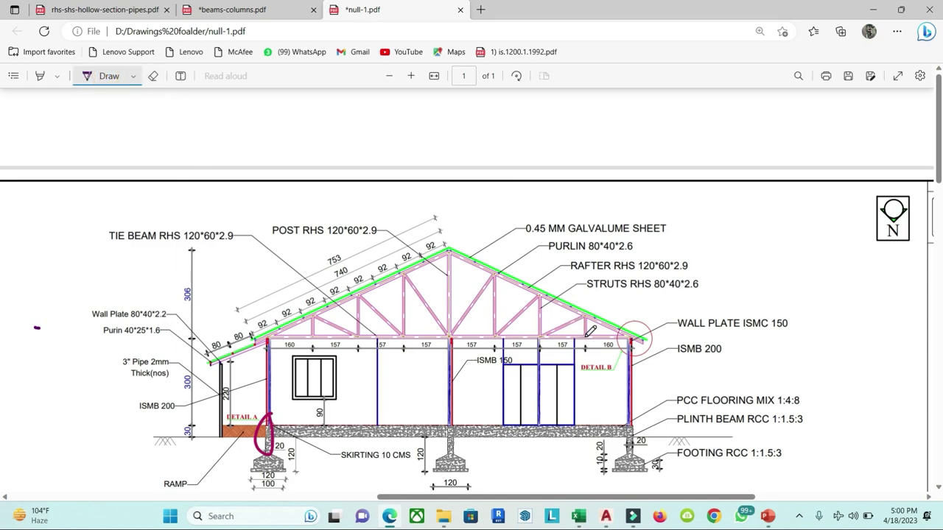
mouse_move(616, 313)
mouse_down()
mouse_move(567, 356)
mouse_move(574, 338)
mouse_up()
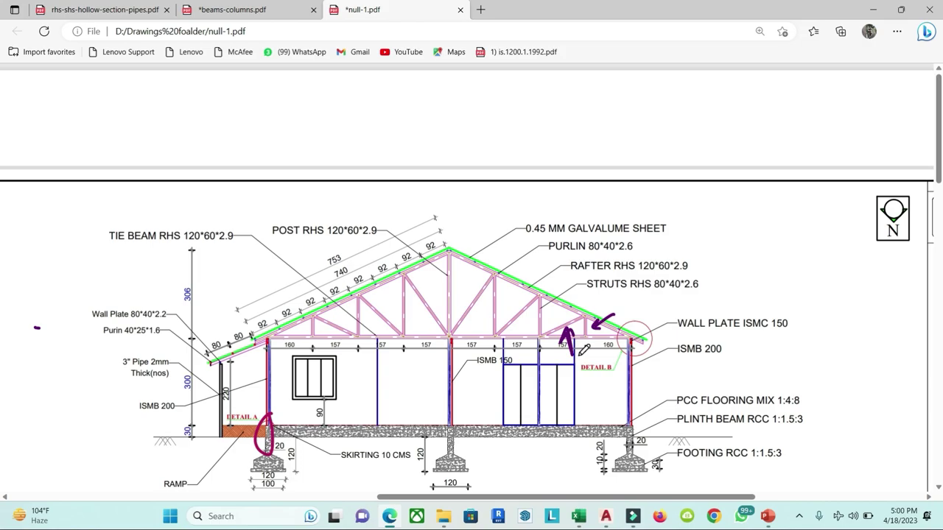
scroll(584, 350, up, 2)
scroll(589, 323, up, 2)
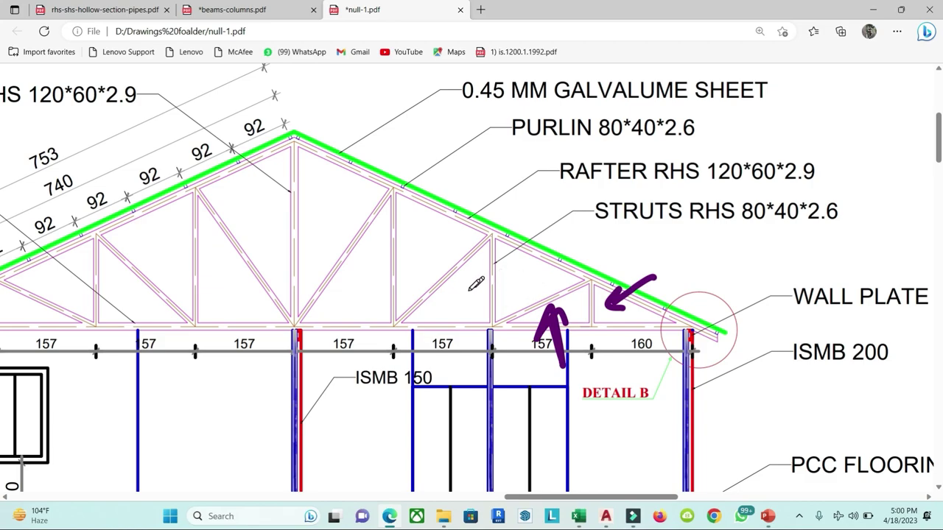
drag(441, 274, 410, 310)
mouse_move(393, 229)
mouse_down()
mouse_move(394, 247)
mouse_move(330, 296)
mouse_up()
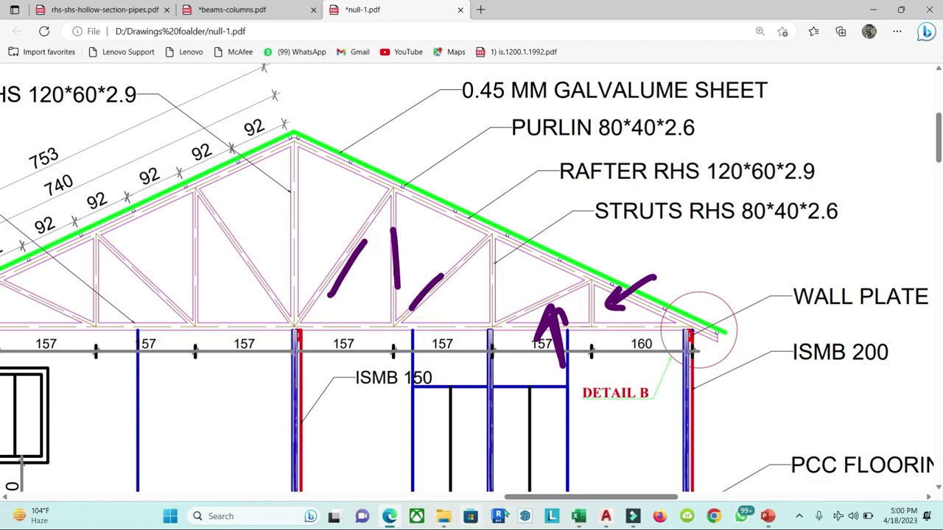
click(605, 516)
Step: Zoom into the roof truss and dimension the short strut between its endpoints, previewing 74.7498
scroll(469, 297, down, 4)
scroll(469, 297, down, 2)
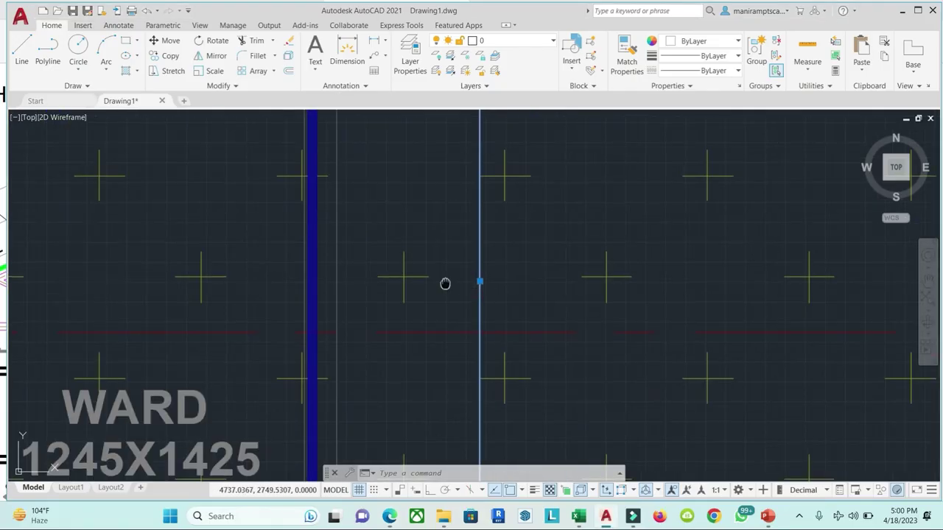
scroll(444, 282, down, 3)
scroll(445, 283, down, 3)
drag(324, 276, 383, 337)
scroll(383, 338, up, 5)
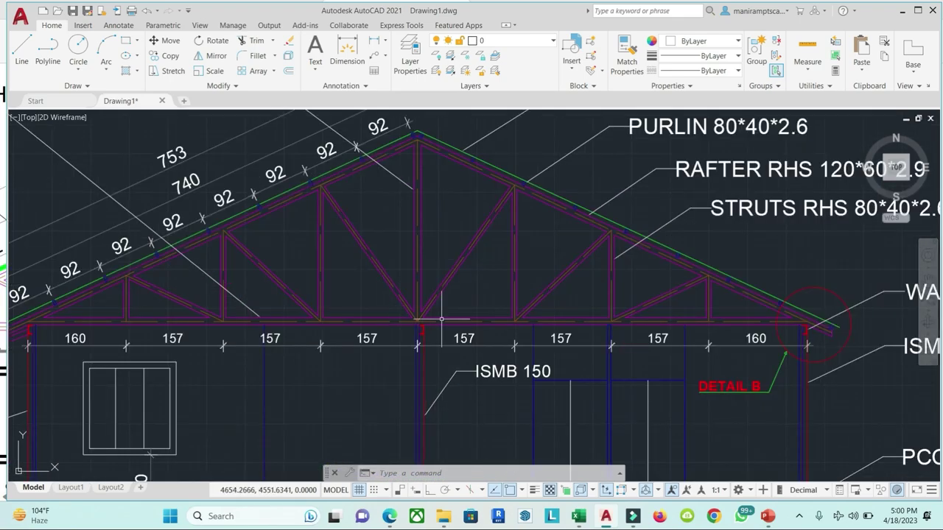
scroll(442, 316, up, 2)
scroll(379, 326, up, 2)
scroll(536, 360, up, 2)
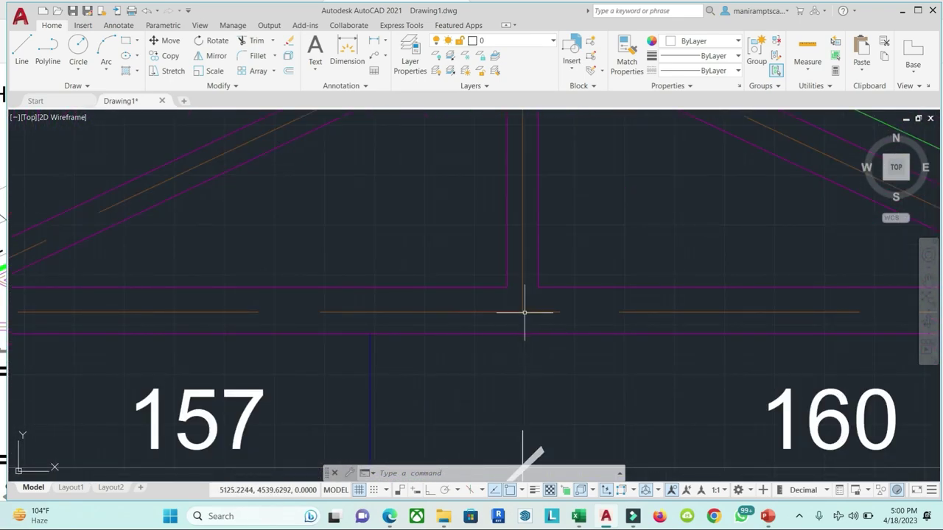
click(349, 47)
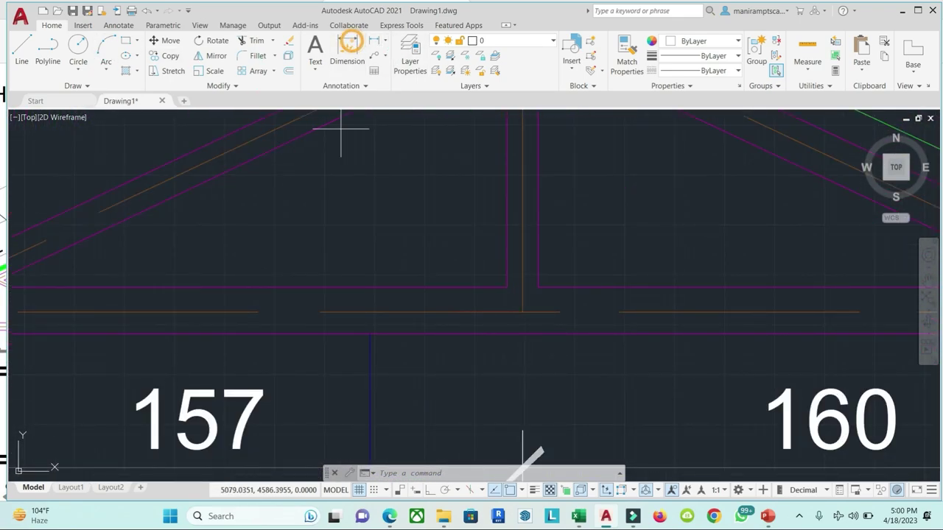
click(523, 311)
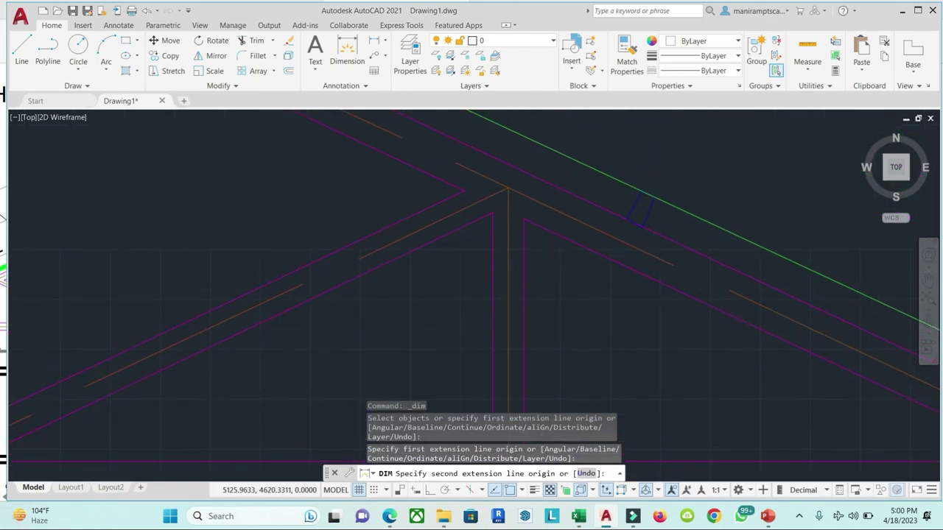
click(509, 190)
scroll(509, 221, down, 3)
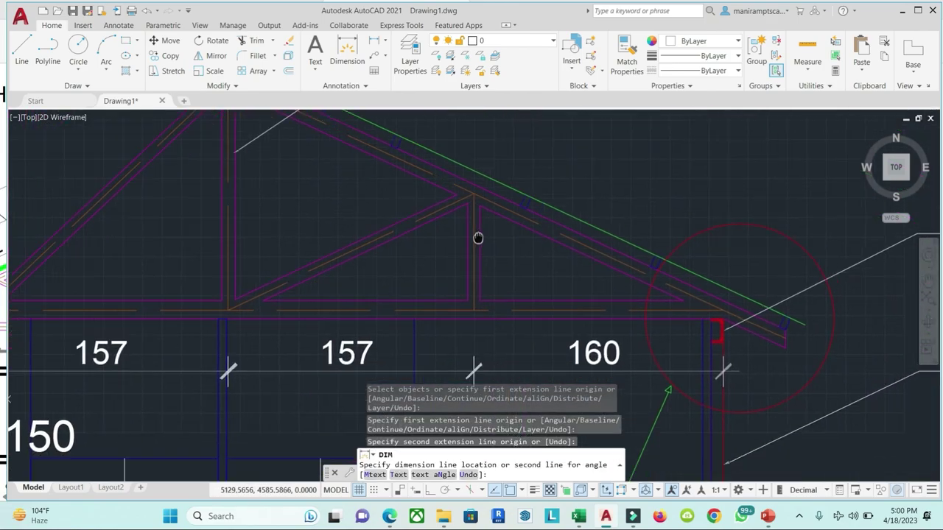
scroll(493, 248, up, 3)
scroll(486, 309, up, 3)
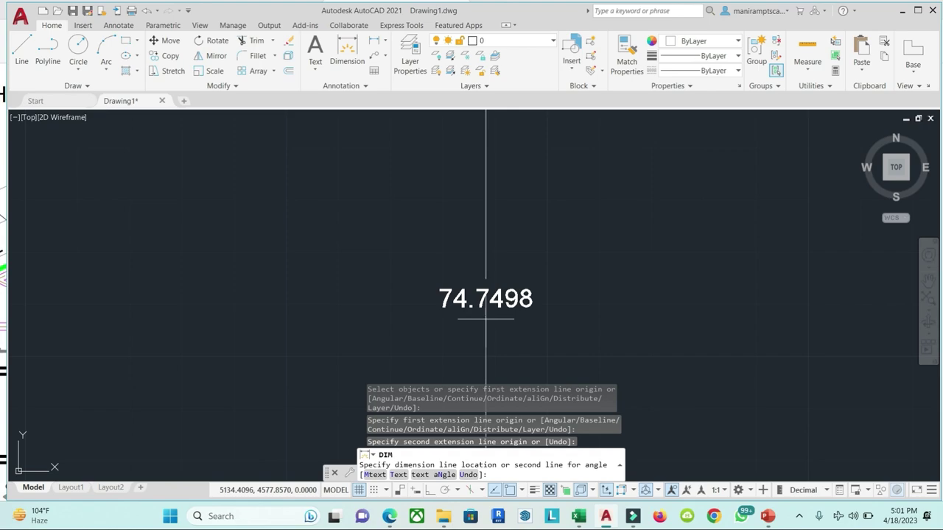
Step: Cancel the 74.7498 dimension preview, glance at Book2, and bring up the truss PDF in Edge
key(Escape)
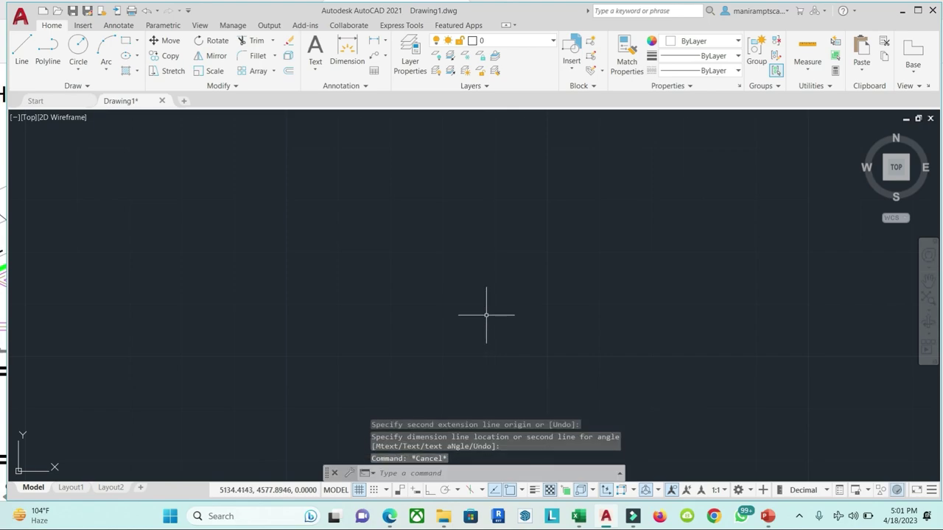
click(578, 521)
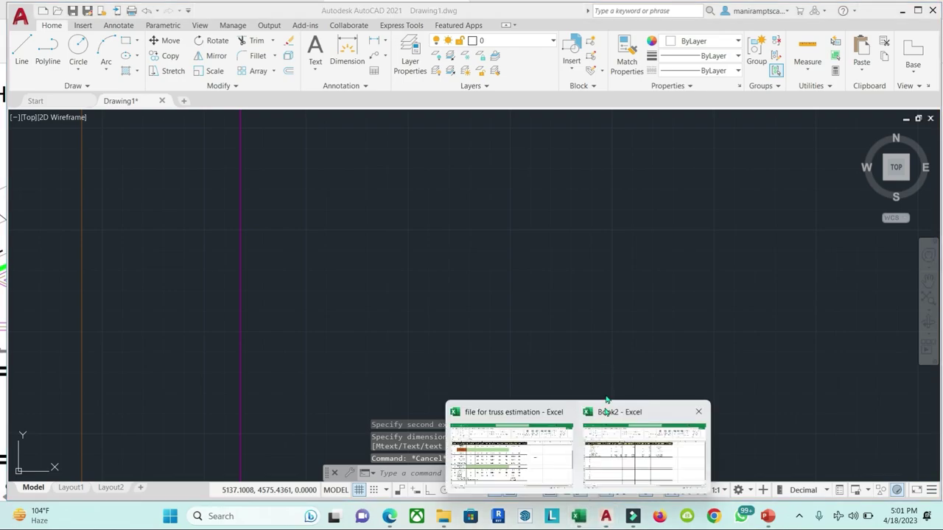
click(608, 442)
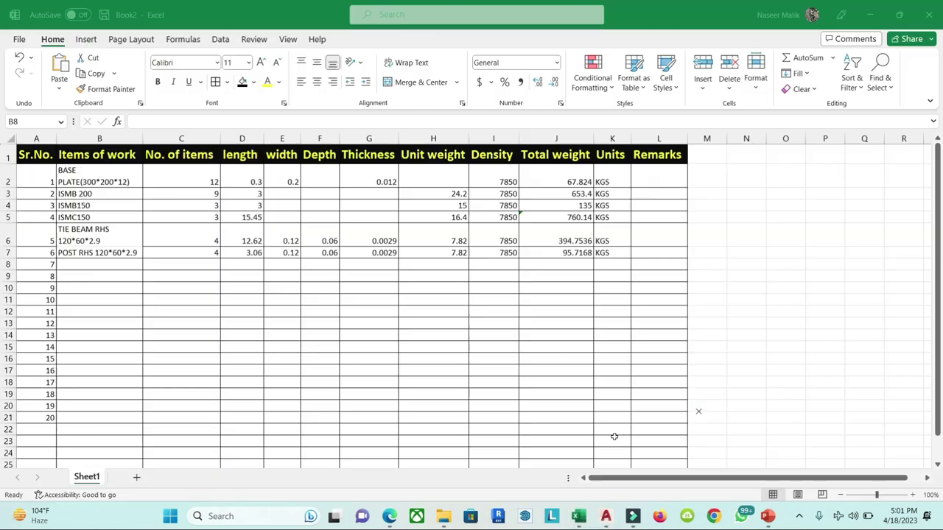
click(389, 516)
scroll(566, 207, up, 2)
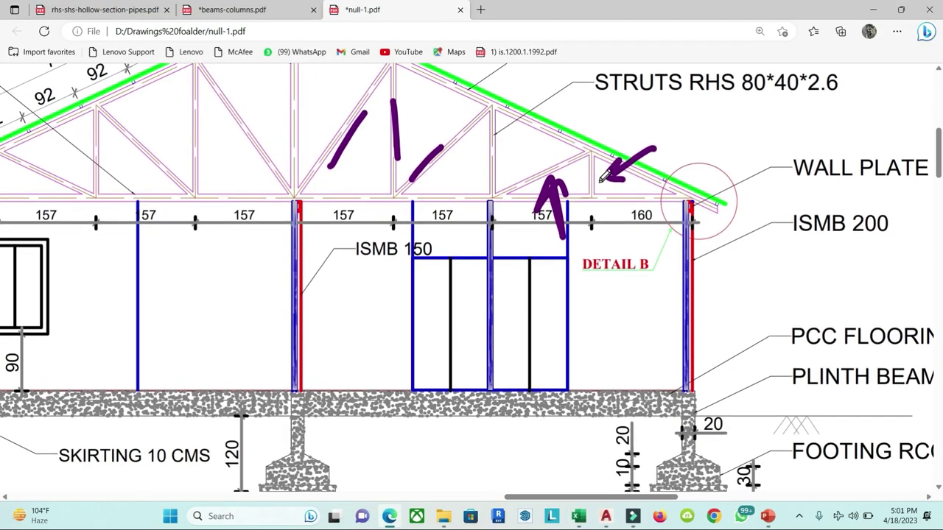
Step: Tick the struts on the truss drawing in purple ink
drag(601, 172, 589, 185)
drag(513, 154, 482, 177)
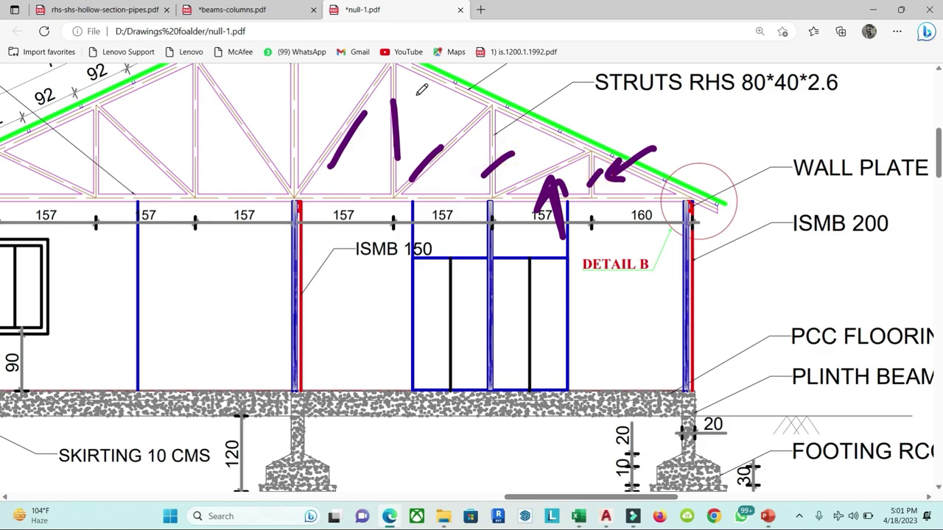
drag(418, 96, 396, 101)
scroll(339, 188, up, 3)
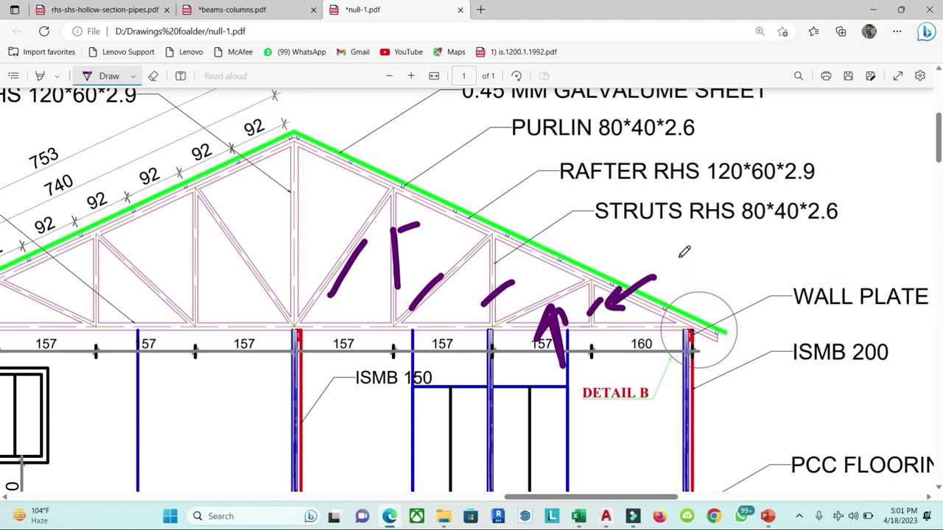
Step: Write 0.75m beside the short strut by the wall plate, then return to AutoCAD
drag(677, 255, 725, 282)
click(697, 267)
mouse_move(743, 253)
mouse_down()
mouse_move(746, 278)
mouse_move(751, 255)
mouse_move(785, 273)
mouse_up()
drag(527, 257, 506, 266)
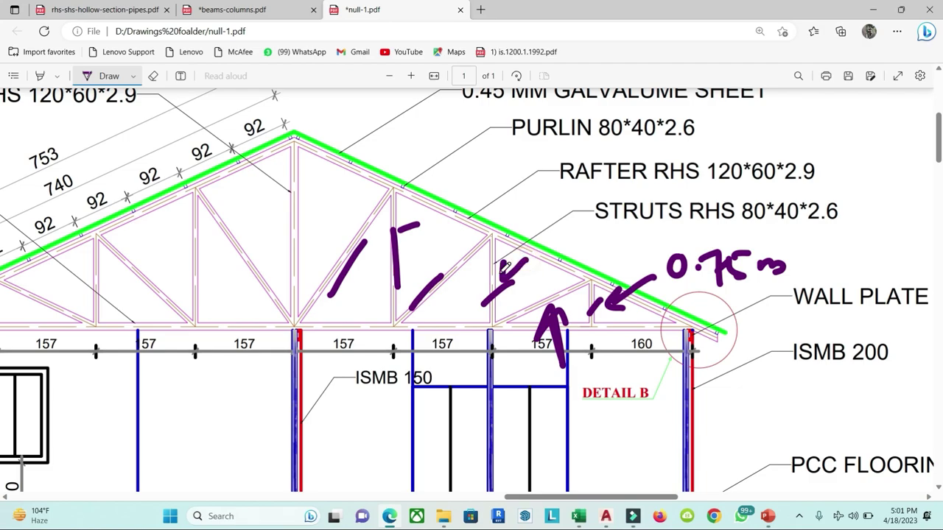
click(606, 516)
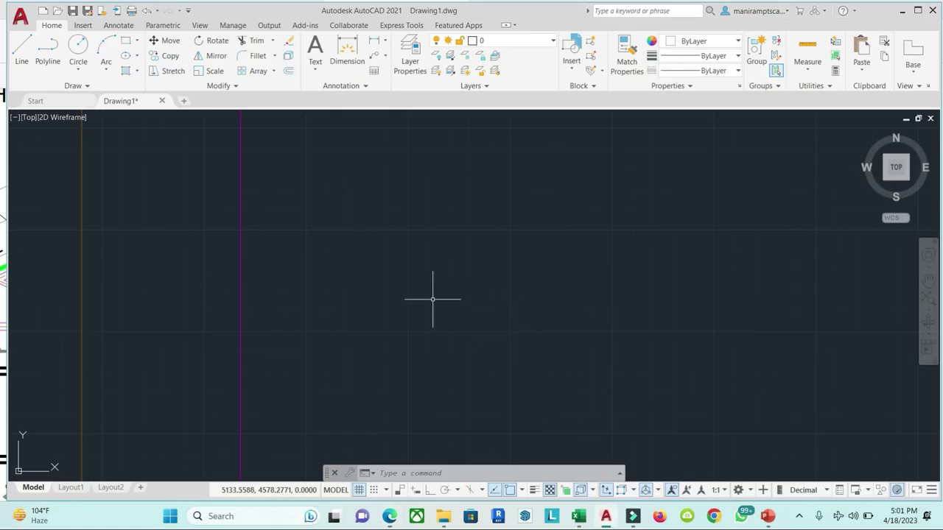
scroll(433, 299, down, 5)
scroll(447, 295, down, 3)
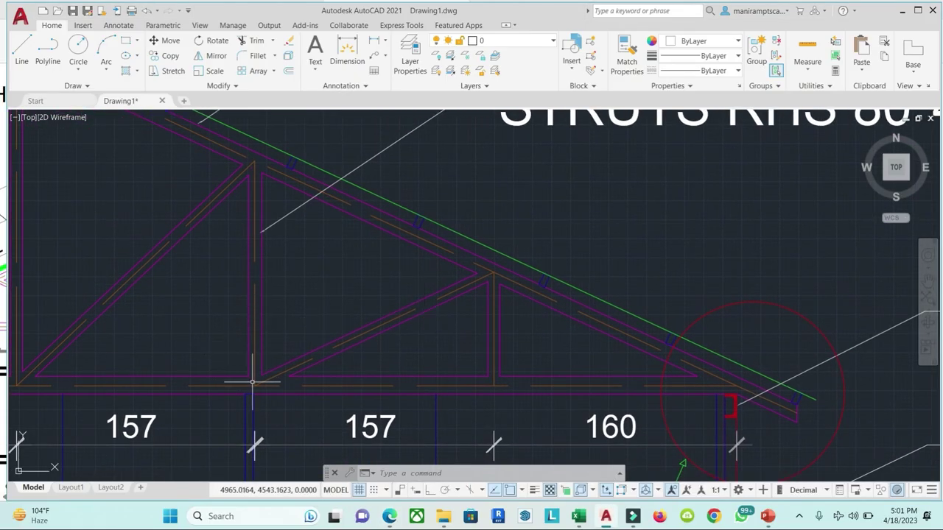
text(dim)
key(Return)
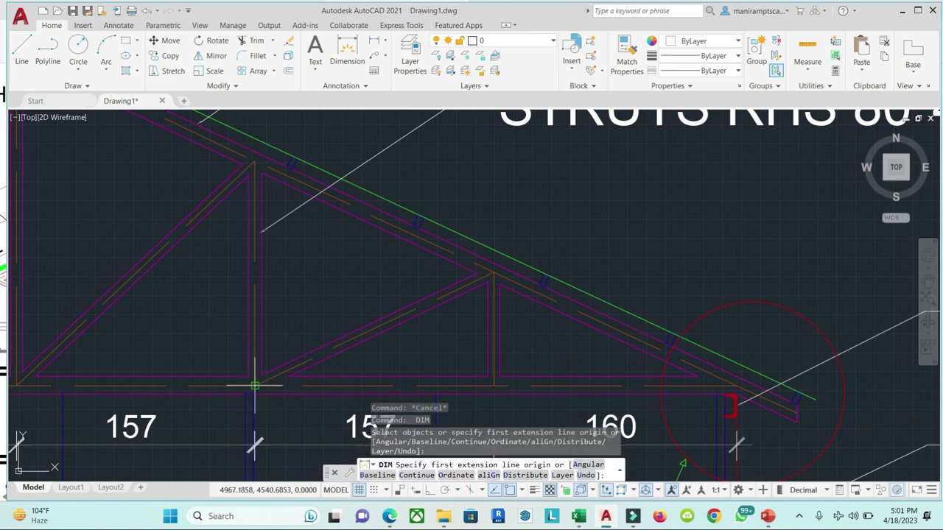
click(254, 385)
click(255, 161)
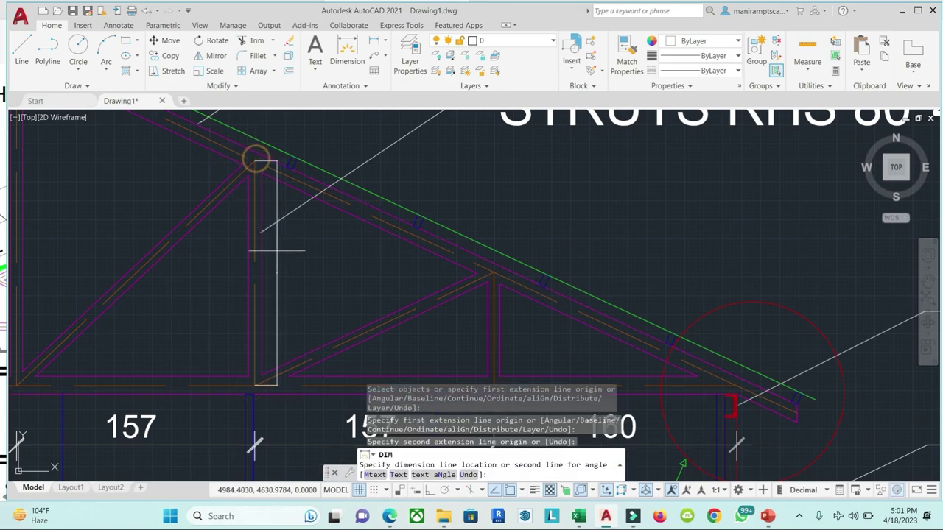
scroll(276, 265, up, 5)
scroll(272, 258, up, 3)
scroll(272, 262, up, 2)
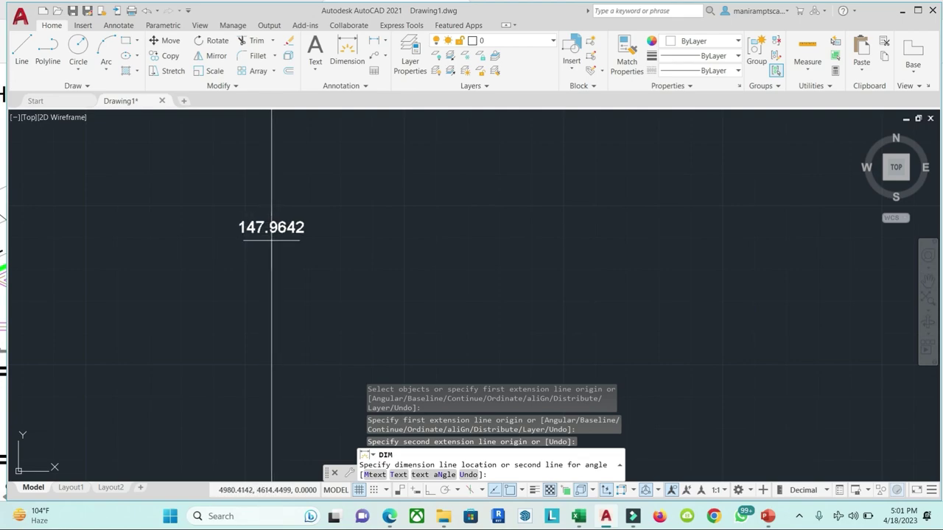
key(Escape)
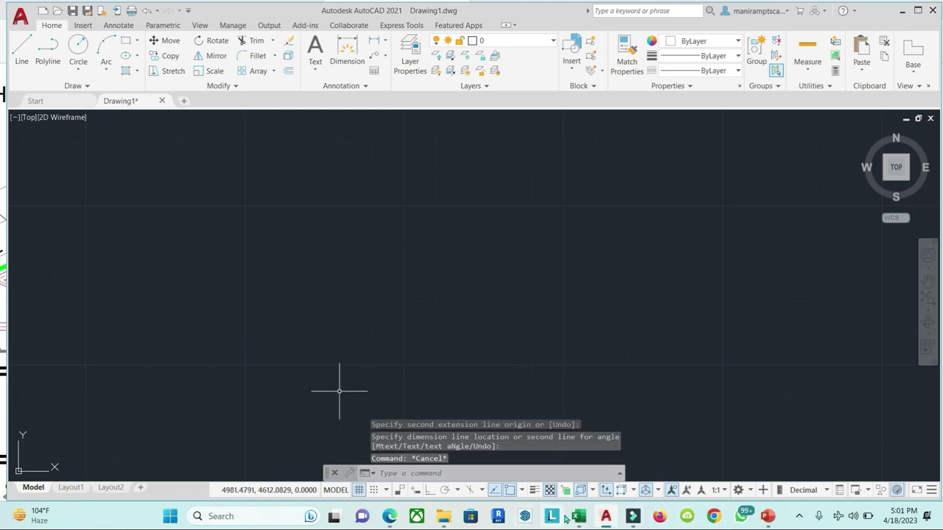
mouse_move(581, 516)
mouse_move(626, 465)
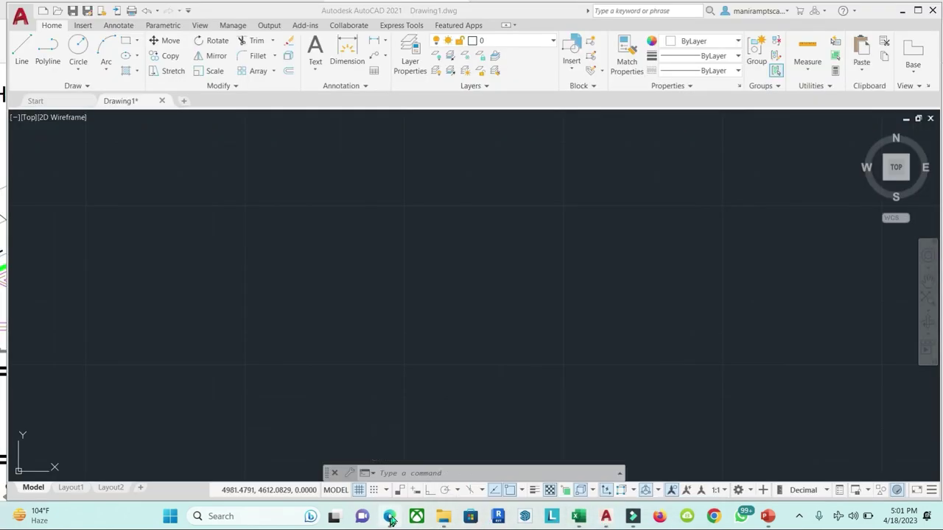
click(390, 518)
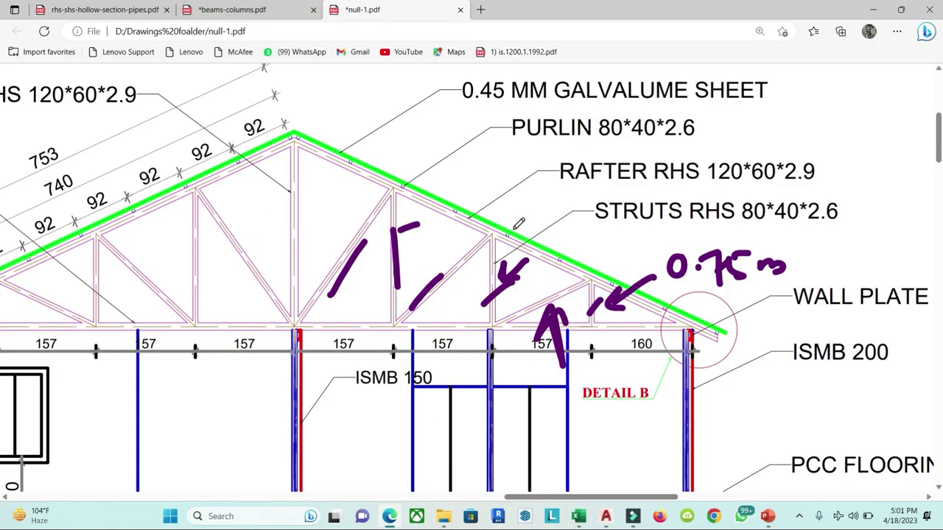
Step: Draw an arrow to the strut by the STRUTS label, write 1.48, and return to AutoCAD
mouse_move(525, 211)
mouse_down()
mouse_move(495, 252)
mouse_move(559, 221)
mouse_move(554, 242)
mouse_move(572, 237)
mouse_up()
drag(425, 189, 402, 221)
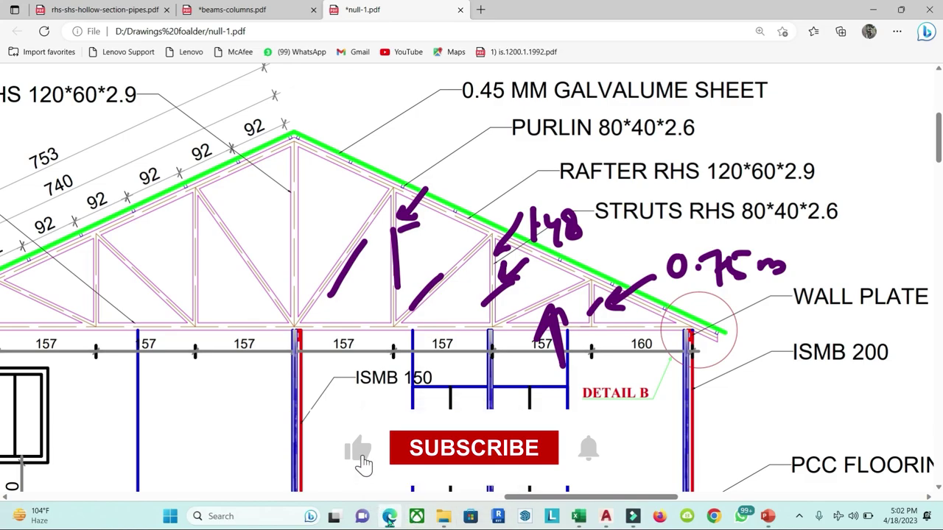
click(606, 516)
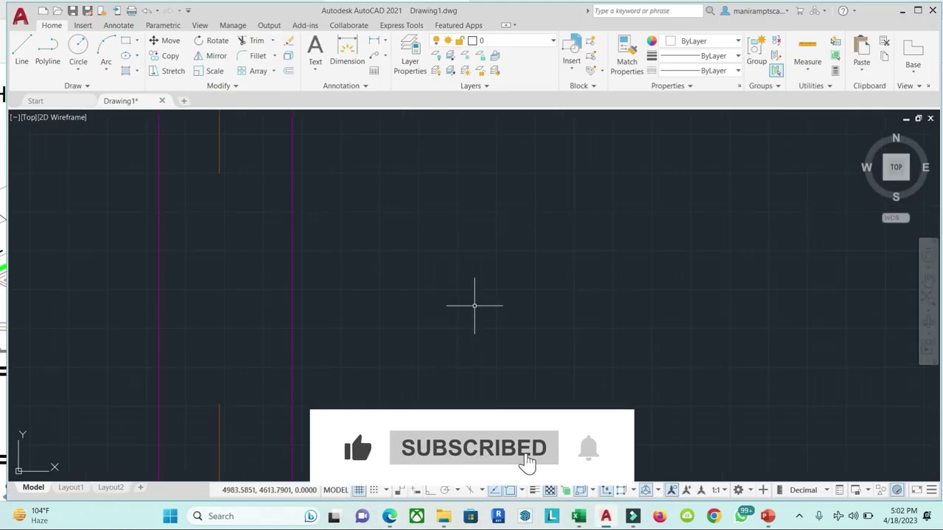
scroll(473, 331, down, 5)
scroll(456, 311, down, 2)
scroll(413, 316, down, 2)
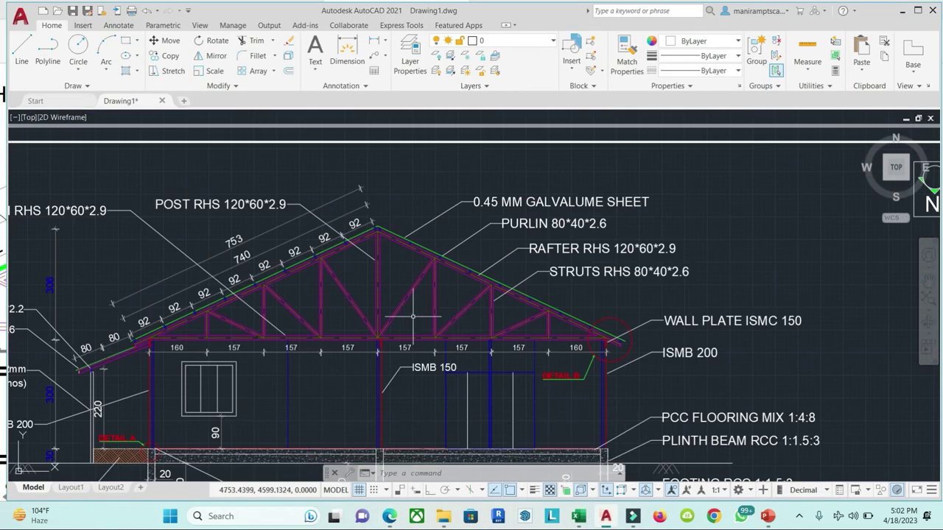
scroll(413, 317, up, 4)
text(DIM)
key(Return)
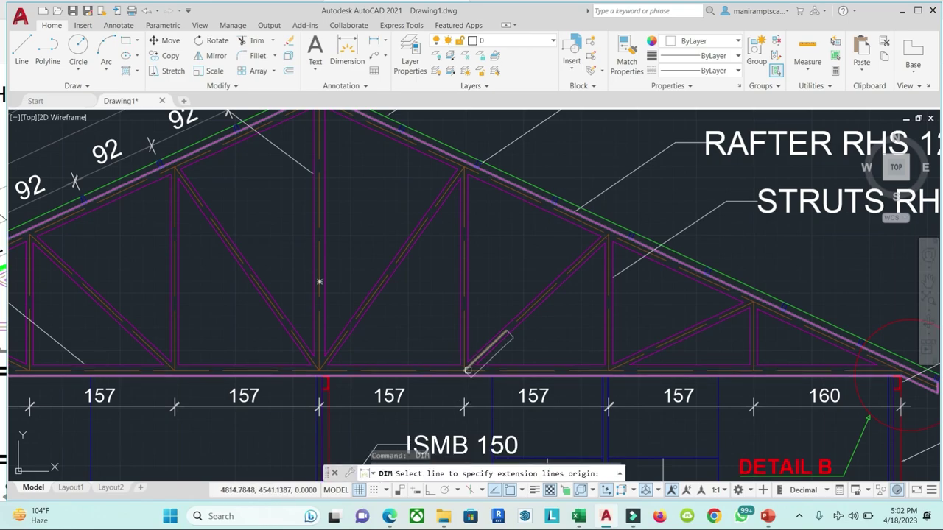
click(465, 368)
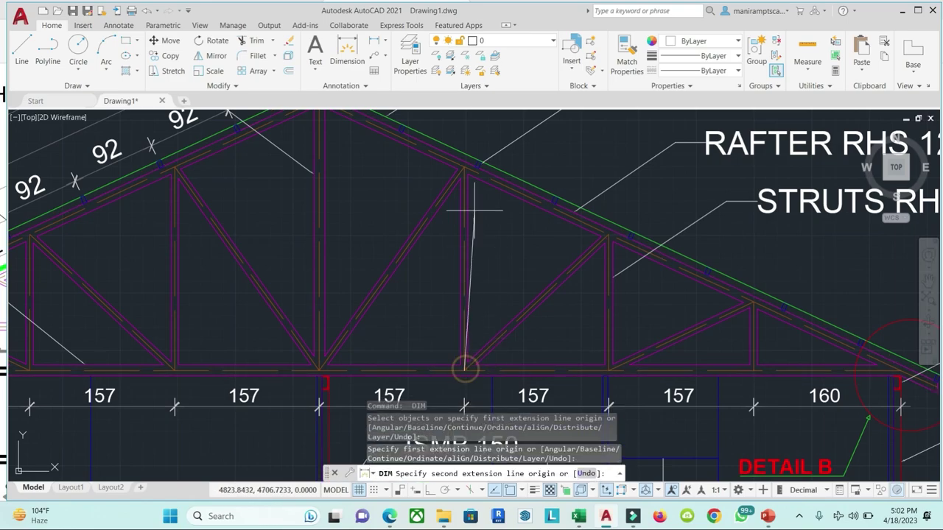
click(464, 167)
scroll(491, 280, up, 3)
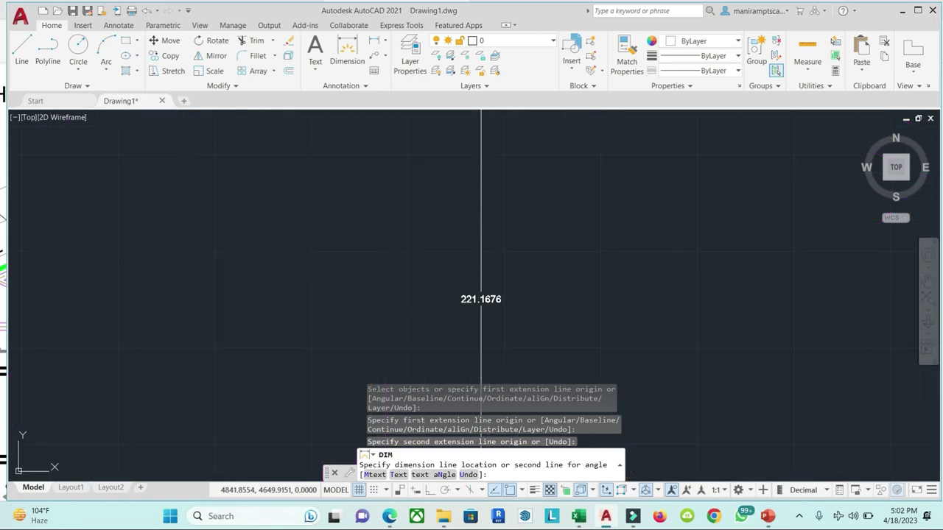
scroll(479, 284, up, 3)
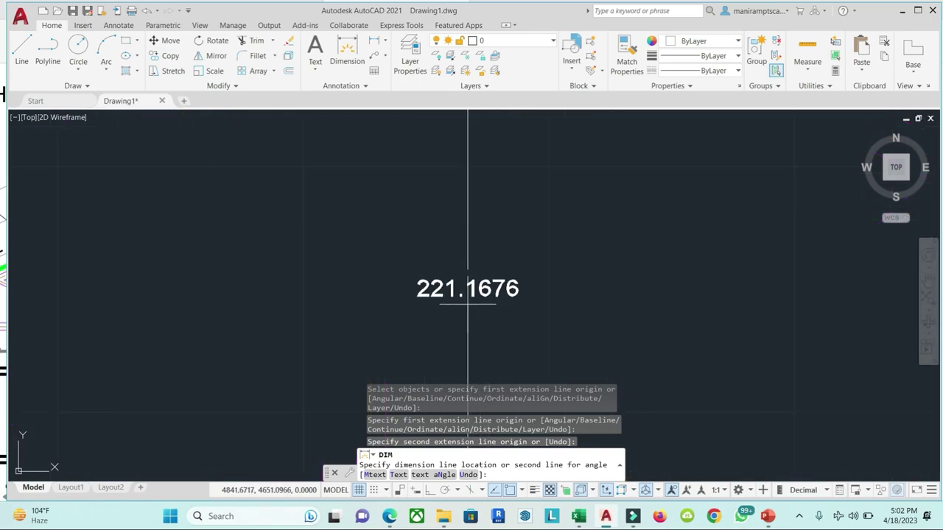
key(Escape)
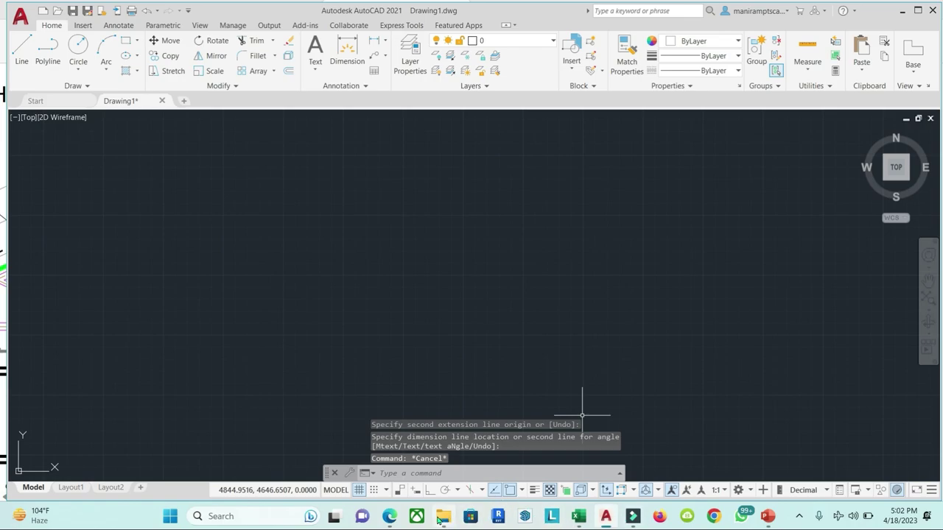
Step: In the truss PDF, arrow the long central strut and write its 2.21 length
click(390, 516)
scroll(486, 410, down, 3)
scroll(487, 411, up, 4)
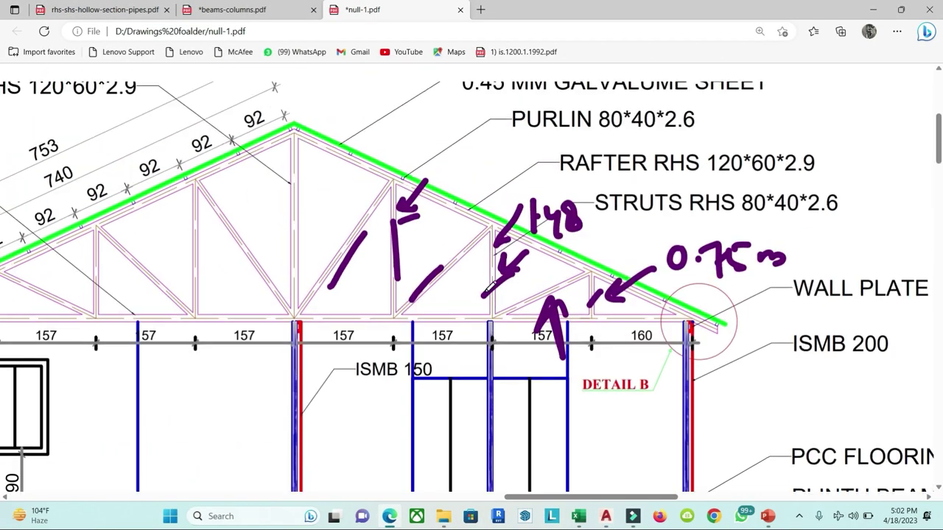
mouse_move(460, 134)
mouse_down()
mouse_move(421, 177)
mouse_move(447, 171)
mouse_move(481, 189)
mouse_move(520, 188)
mouse_move(536, 177)
mouse_up()
click(487, 172)
click(488, 186)
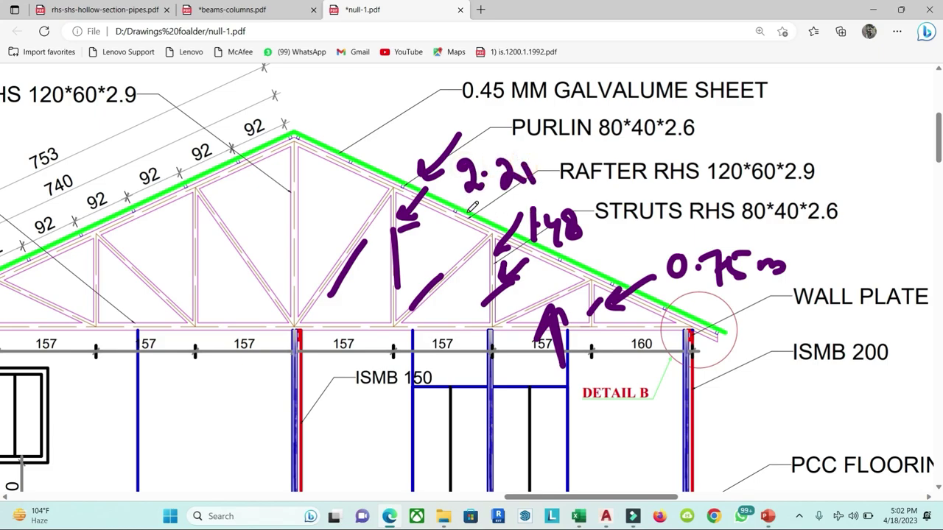
Step: Tick the matching struts on the left half of the truss
ctrl+scroll(510, 334, down, 2)
ctrl+scroll(510, 334, down, 2)
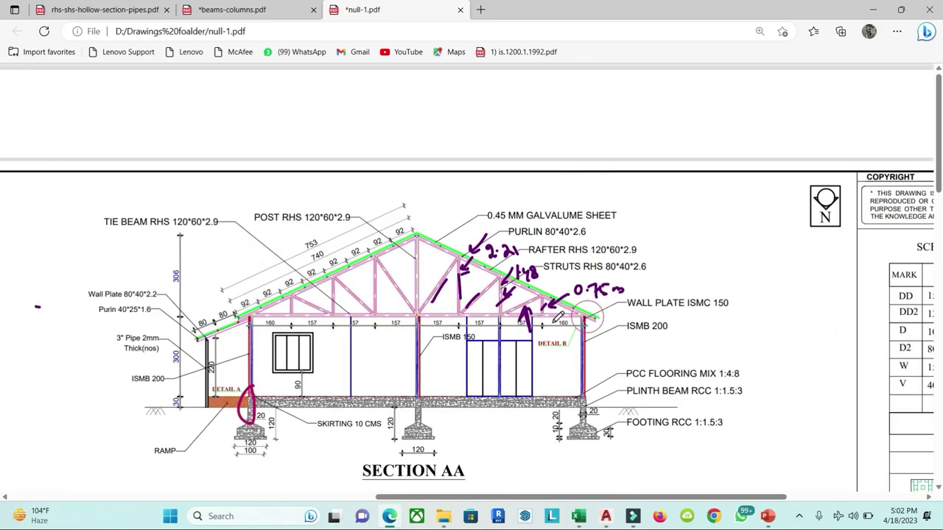
drag(445, 289, 458, 284)
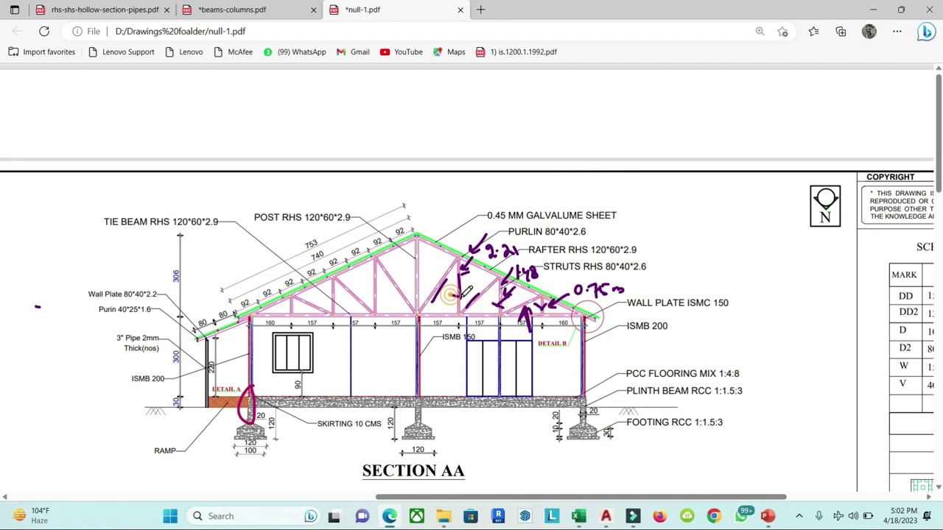
drag(366, 281, 385, 293)
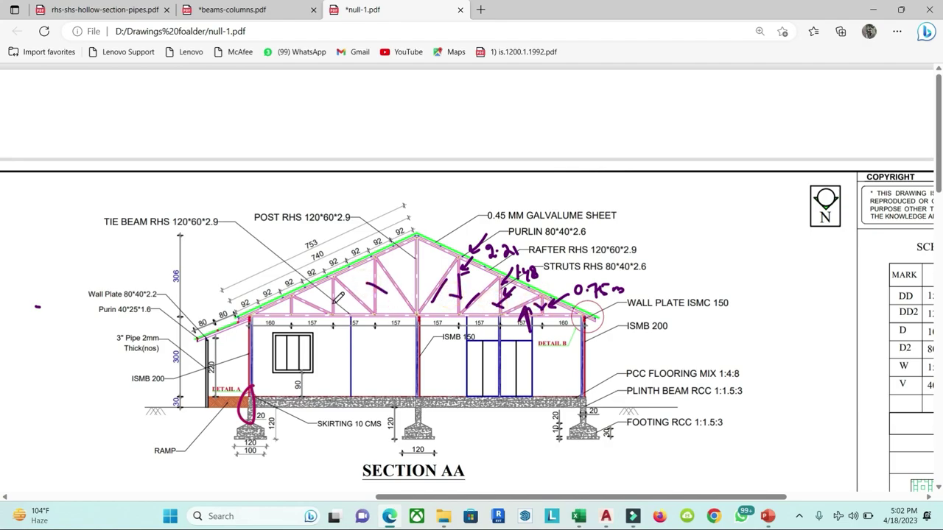
drag(324, 293, 341, 304)
drag(285, 309, 308, 310)
Step: Enter STRUTS, VERTICAL STRUTS and INCLINED STRUTS in B8:B10 of Book2
mouse_move(579, 516)
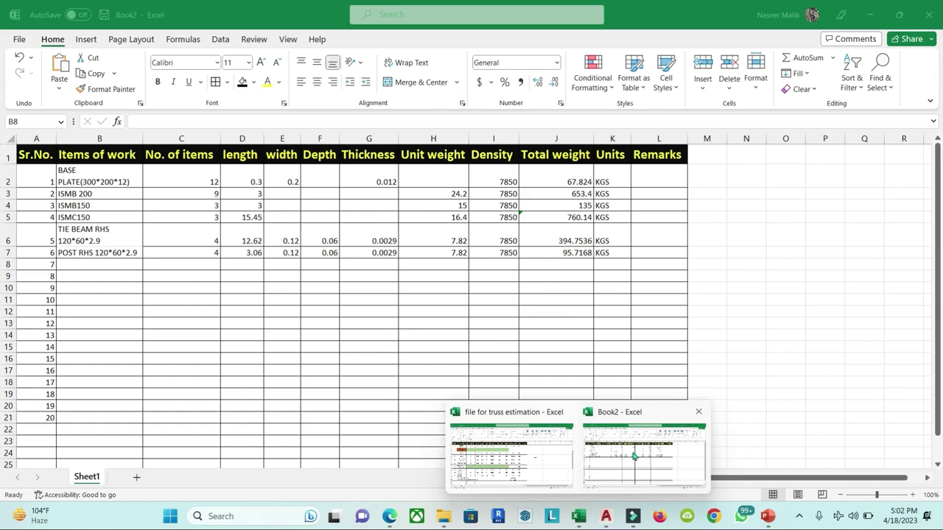
click(632, 455)
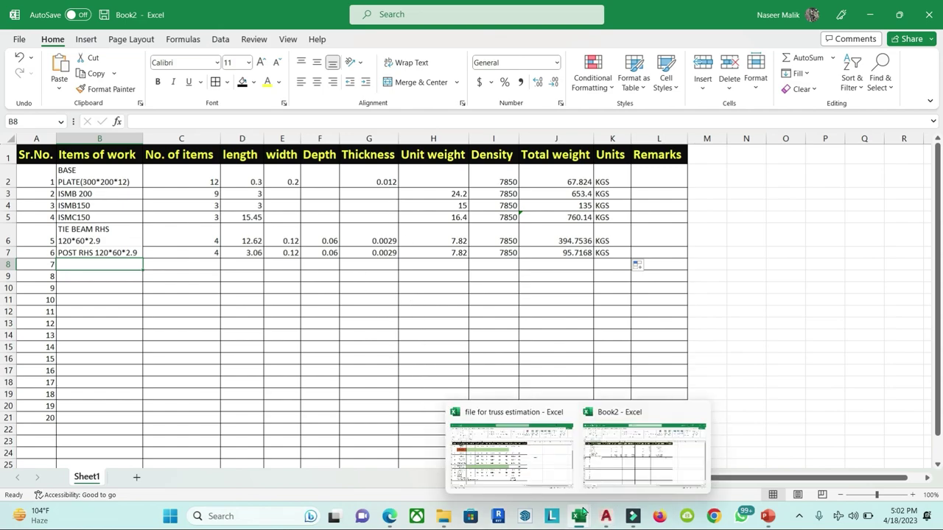
click(87, 265)
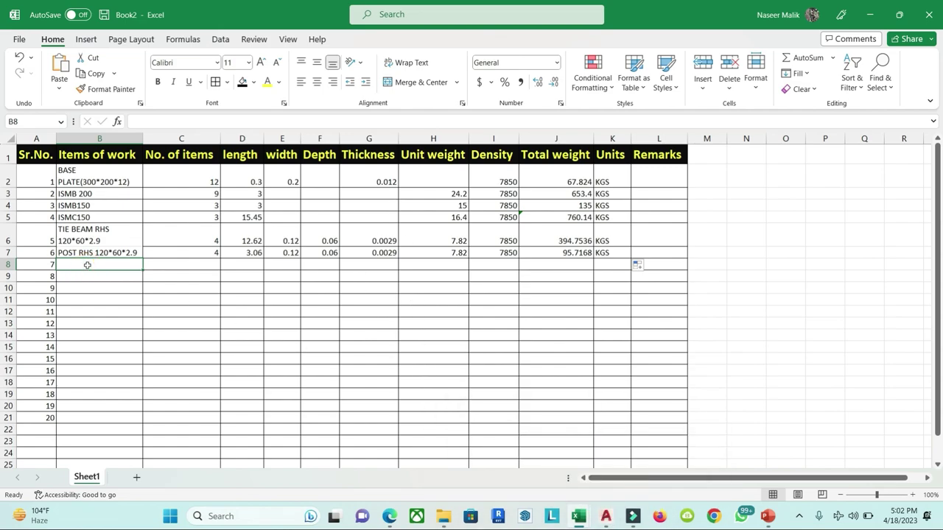
text(STRUTS)
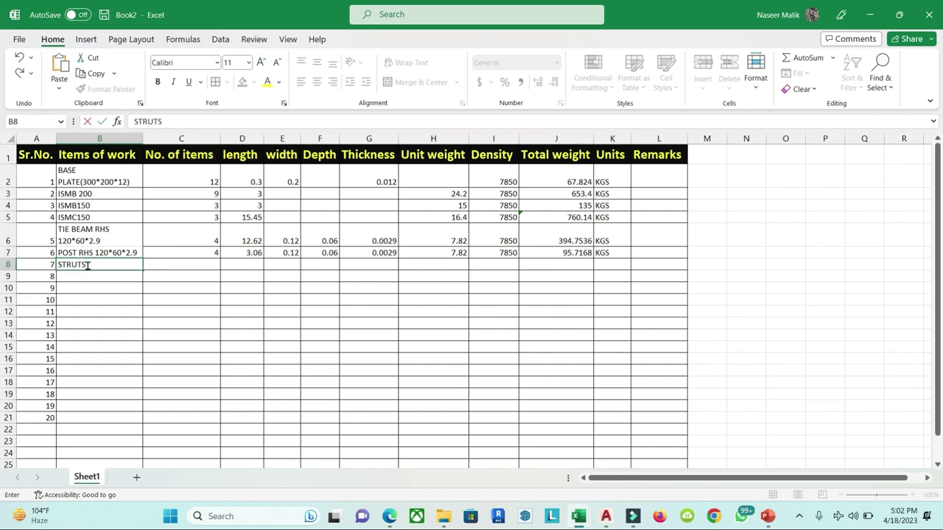
click(81, 280)
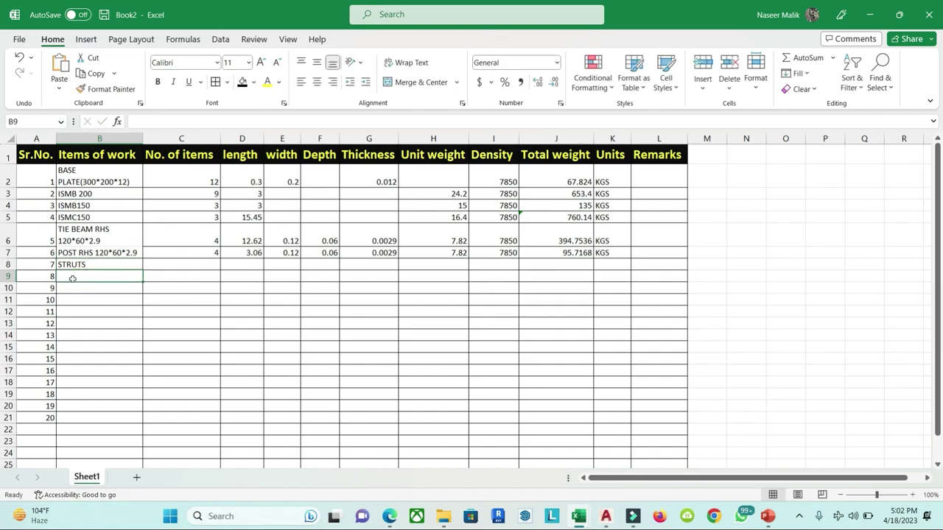
text(VERTICAL)
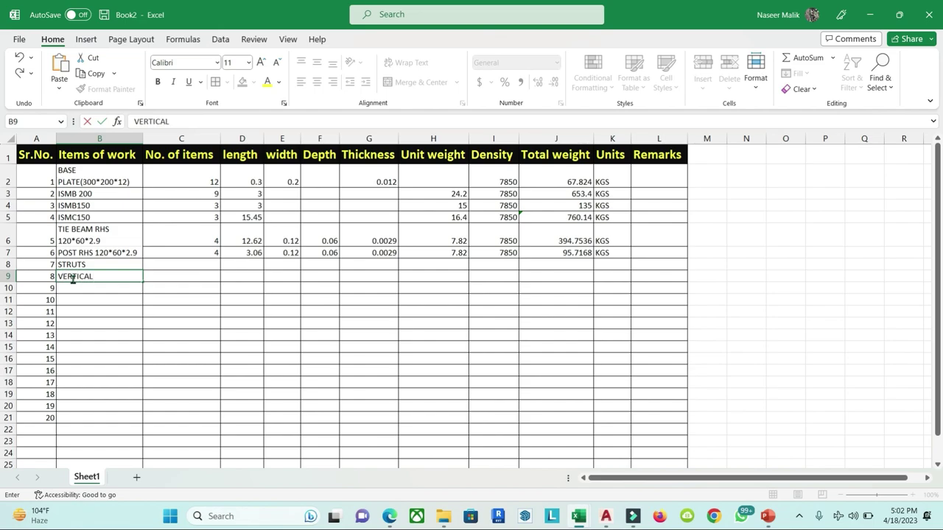
text( STRUTS)
key(Return)
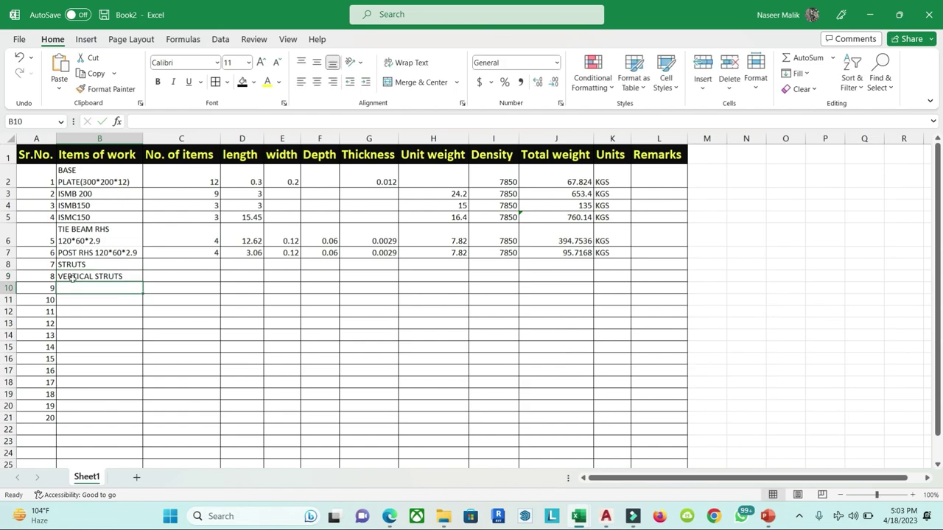
text(INC)
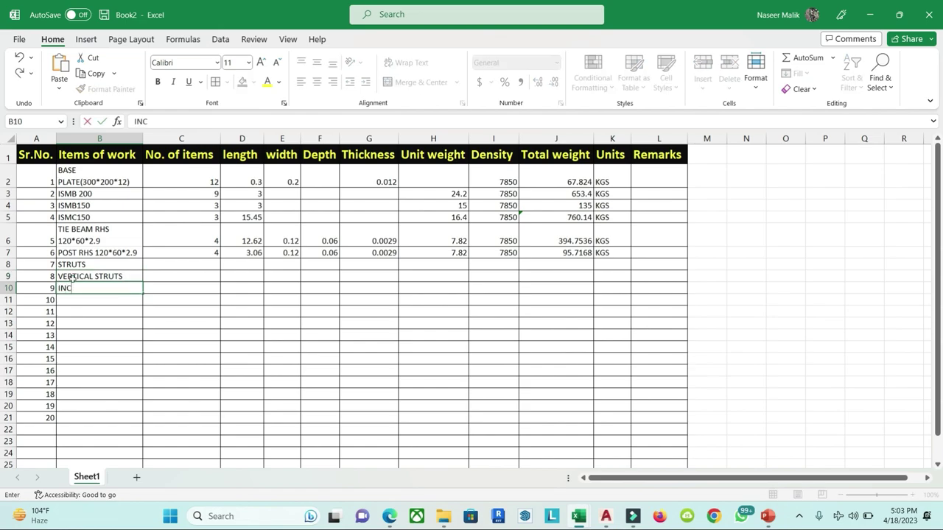
text(ER)
text(TRUD)
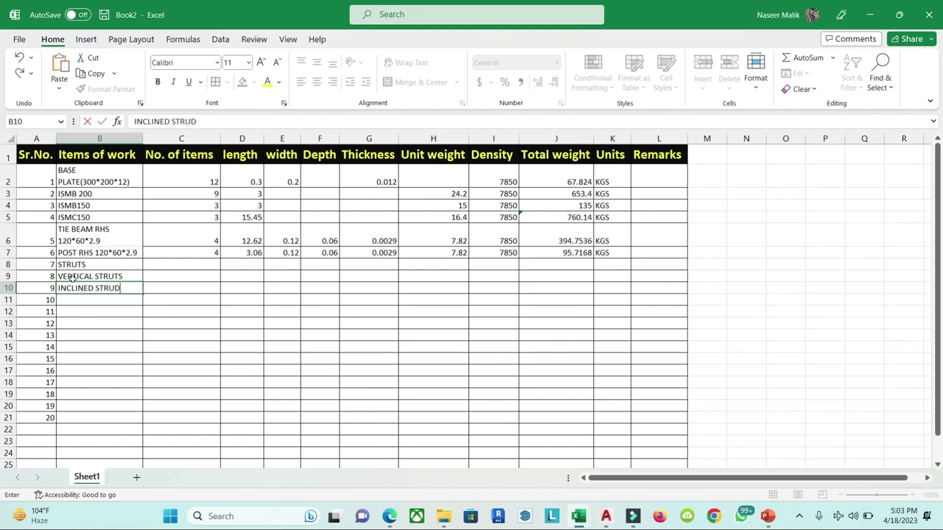
key(BackSpace)
key(BackSpace)
text(TS)
click(233, 317)
Step: Enter a count of 4 for both strut rows in C9 and C10
click(193, 279)
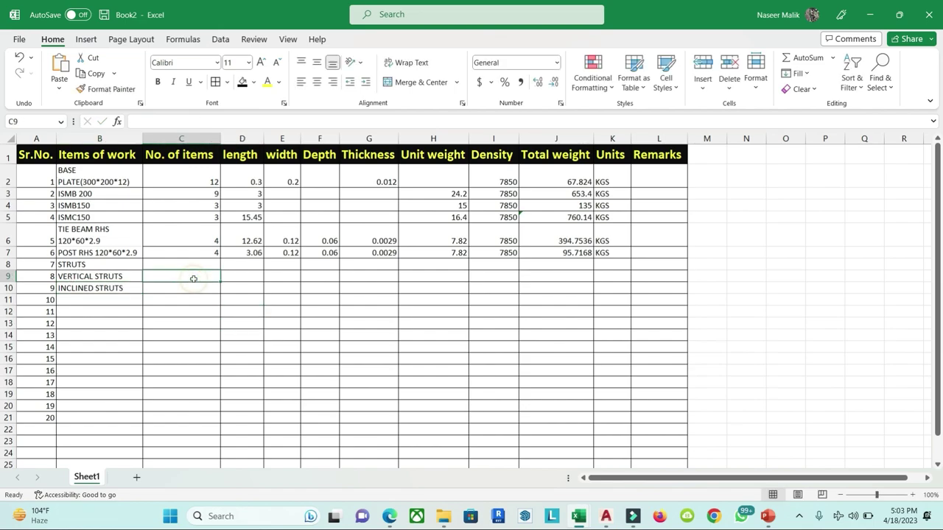
text(4)
key(Return)
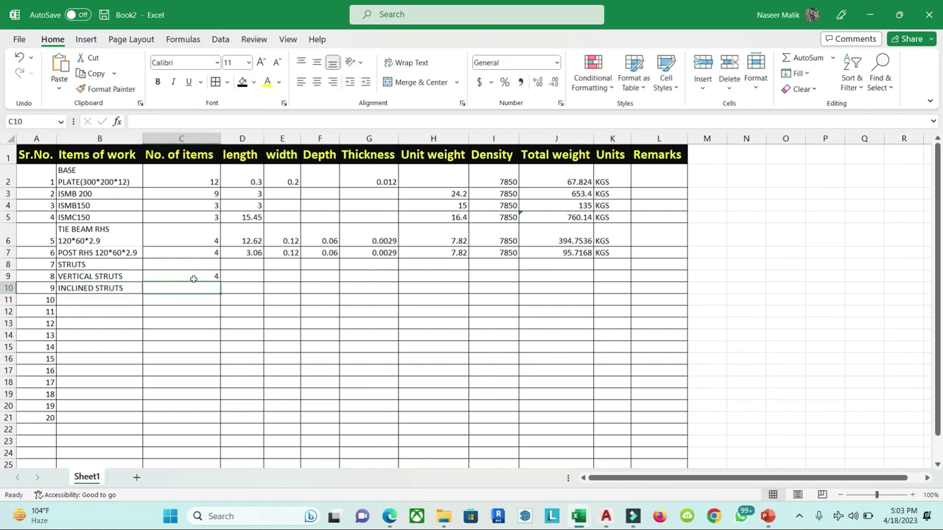
text(4)
key(Return)
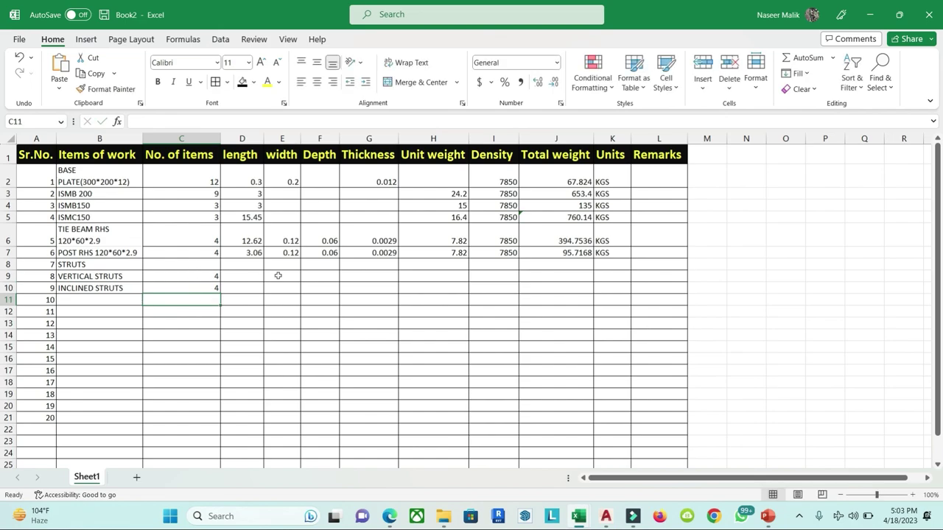
Step: Set the vertical strut length in D9 to =(2.21+1.48+0.75)*2, giving 8.88
click(243, 274)
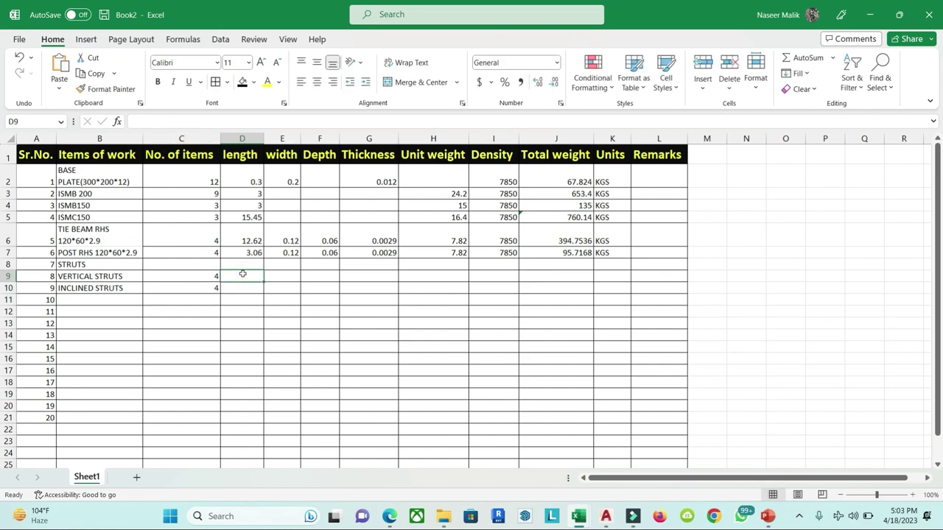
text(=(2.21+1.48+0.75)*2)
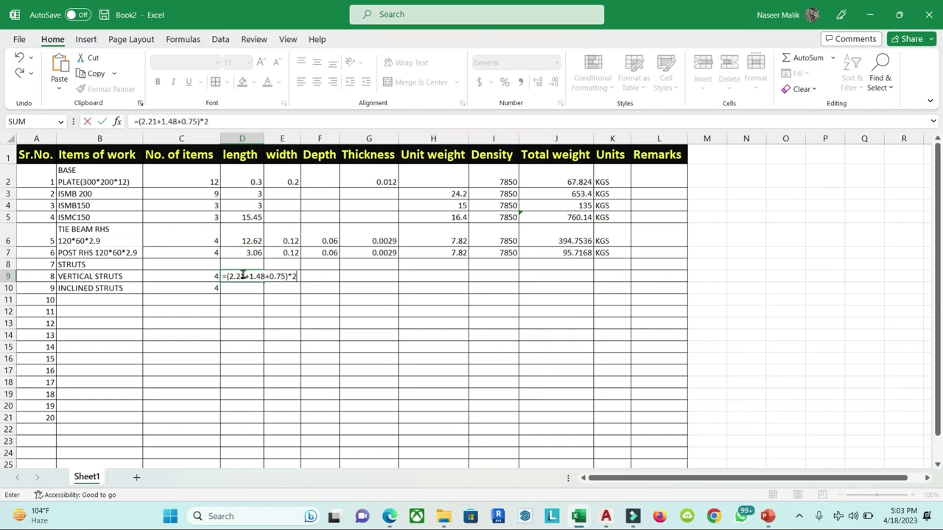
key(Return)
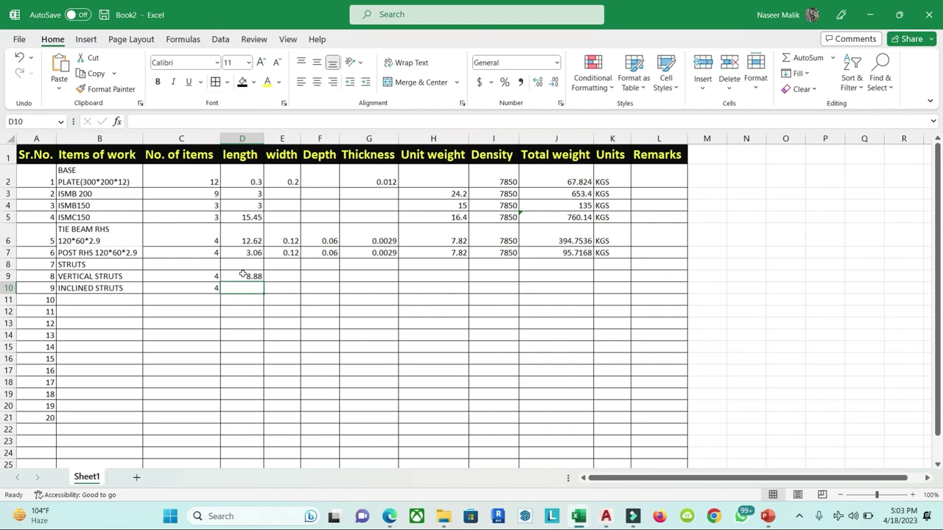
click(250, 278)
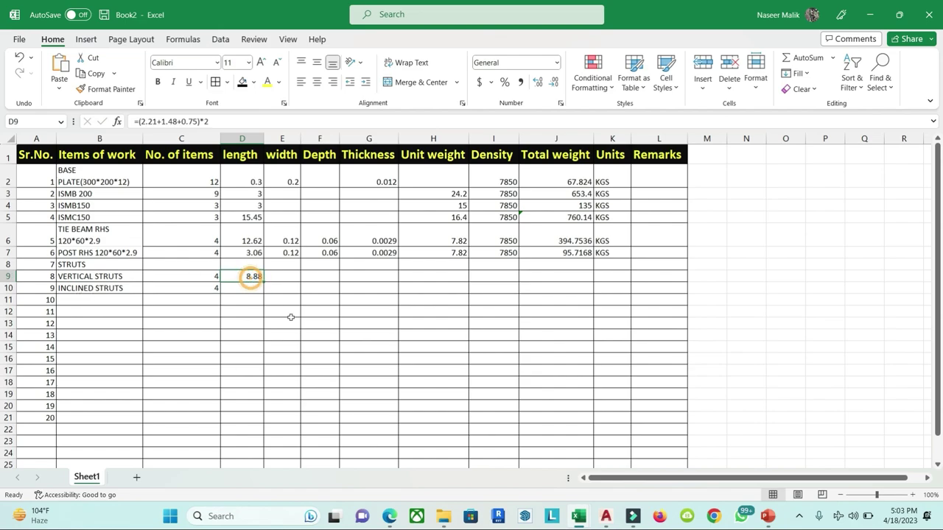
click(288, 276)
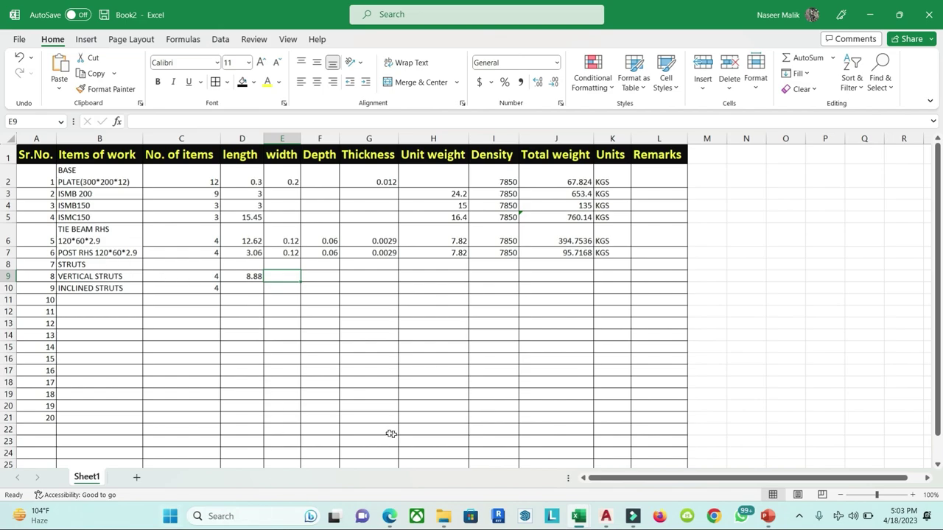
Step: Circle the 0.75m and 1.48 strut lengths on the truss PDF
click(389, 516)
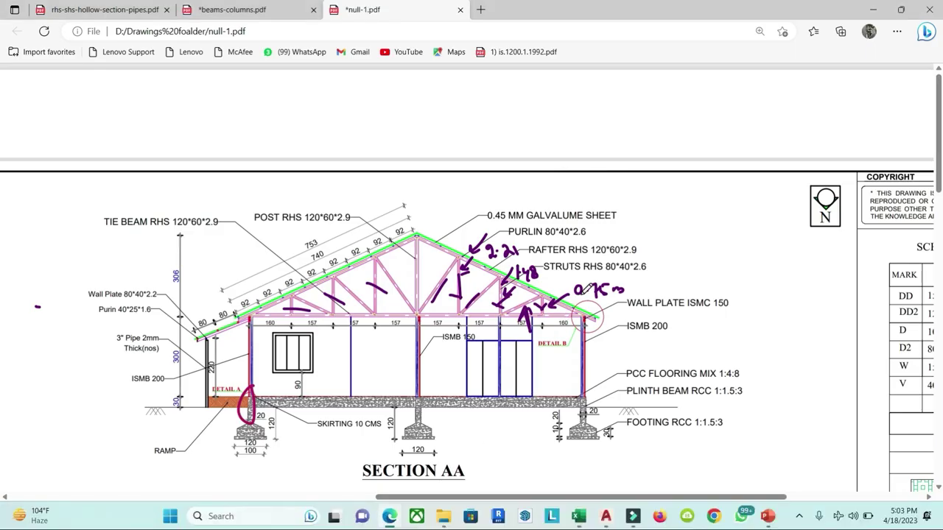
drag(634, 284, 611, 278)
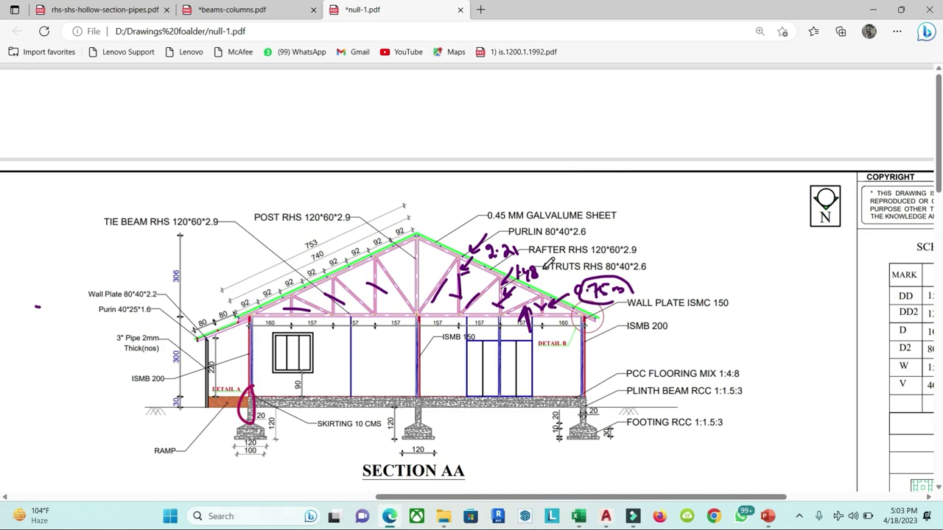
mouse_move(544, 260)
mouse_down()
mouse_move(548, 282)
mouse_move(508, 262)
mouse_move(645, 275)
mouse_up()
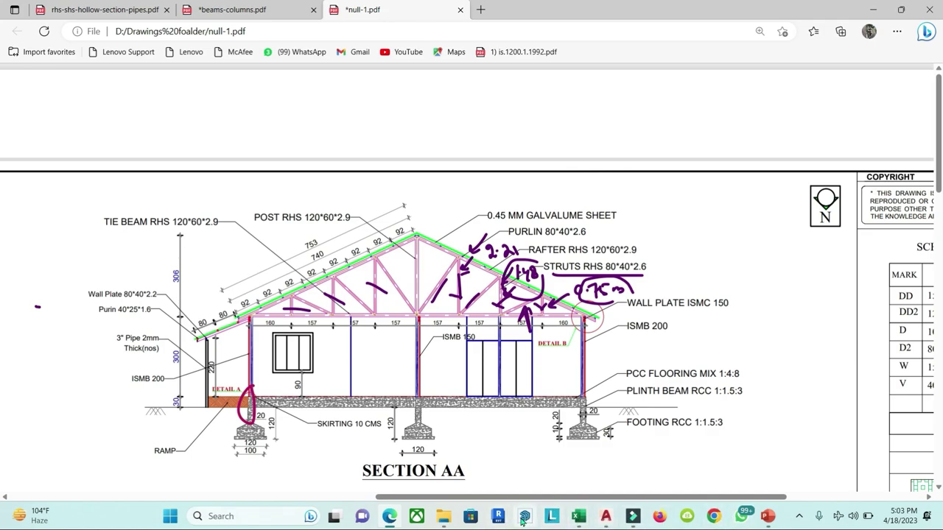
click(578, 516)
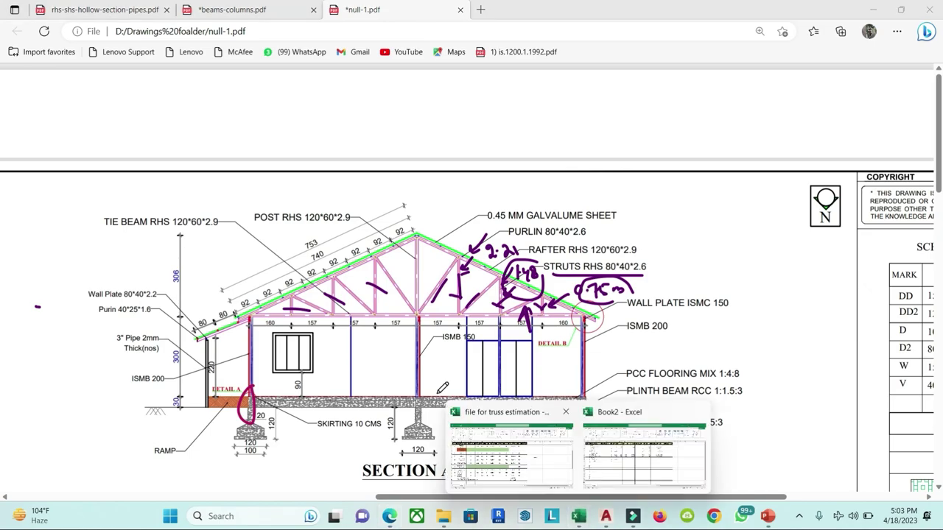
Step: Change the B8 label in Book2 to STRUTS (80*40*2.6)
click(638, 458)
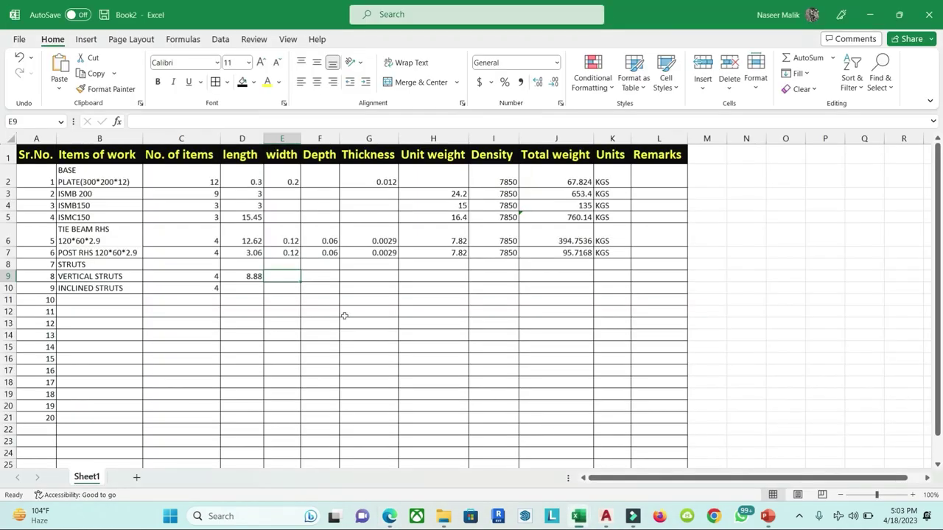
click(99, 266)
double_click(98, 265)
text((80*40*2.6))
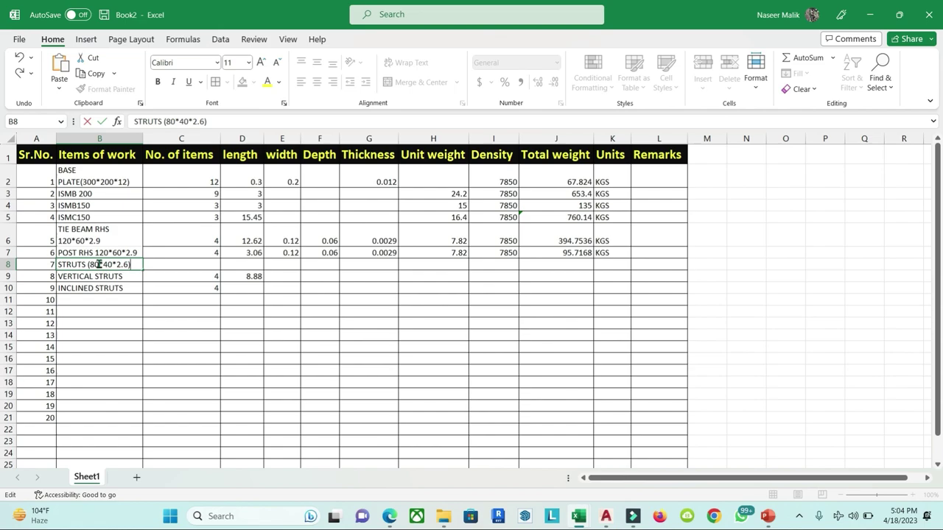
key(Return)
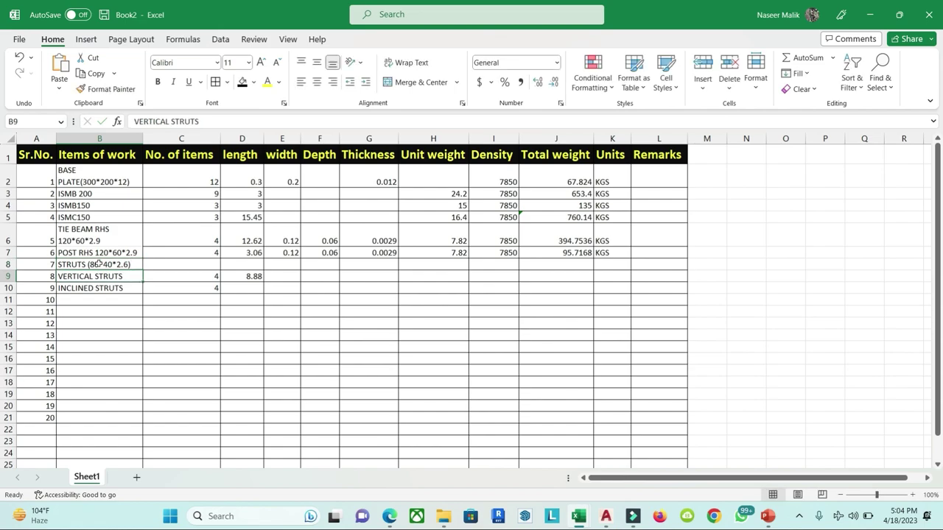
click(336, 323)
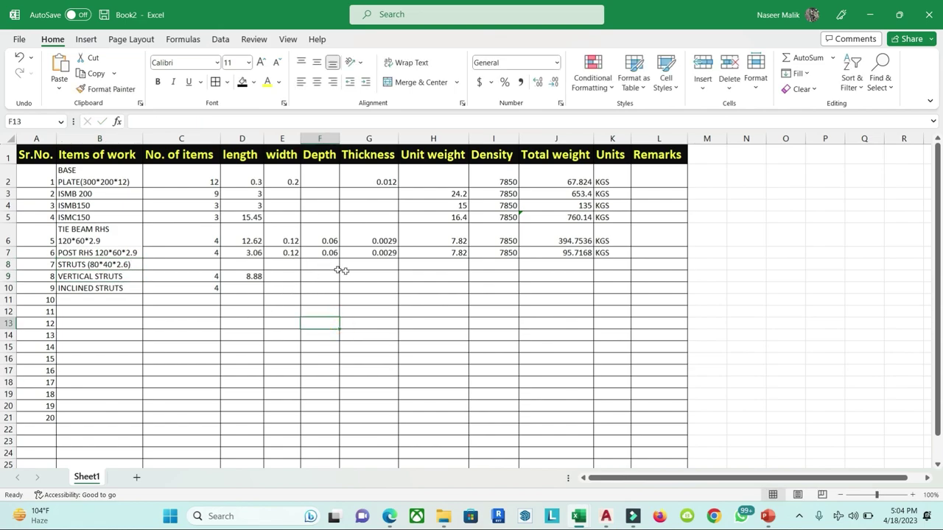
Step: Enter width 0.08, depth 0.04 and thickness 0.0026 for vertical struts in E9:G9
click(282, 276)
text(0.8)
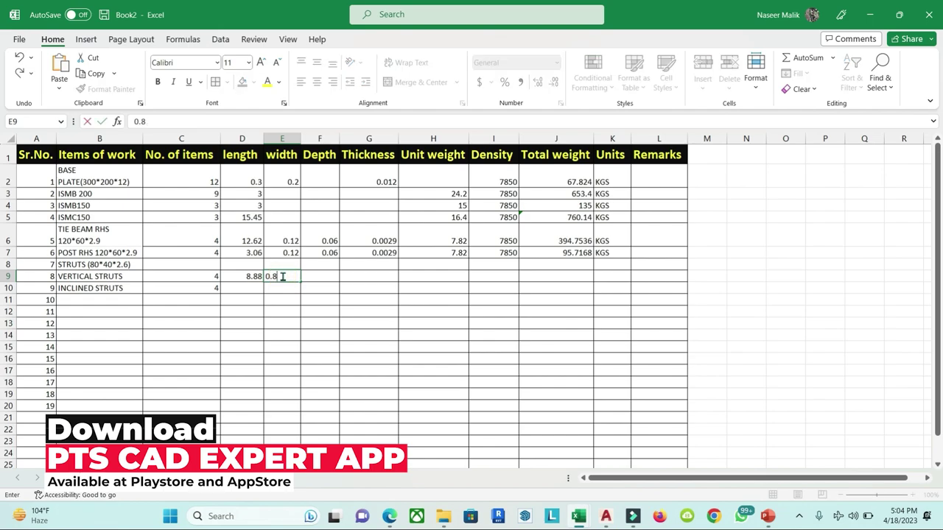
key(Tab)
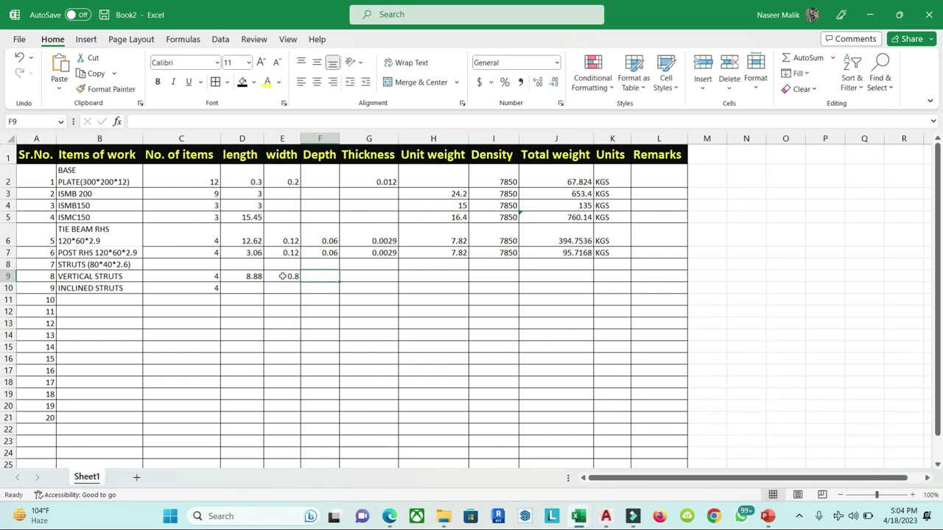
click(282, 276)
text(0.)
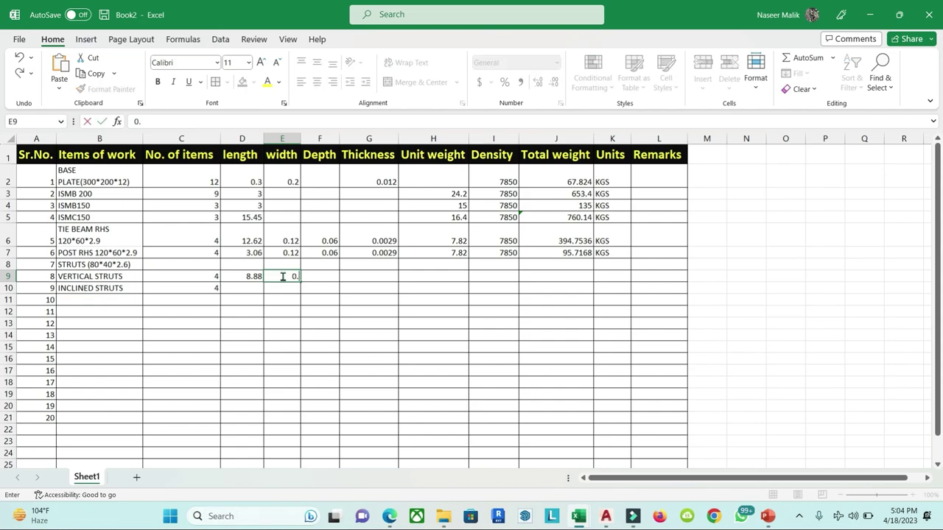
text(08)
key(Tab)
text(0)
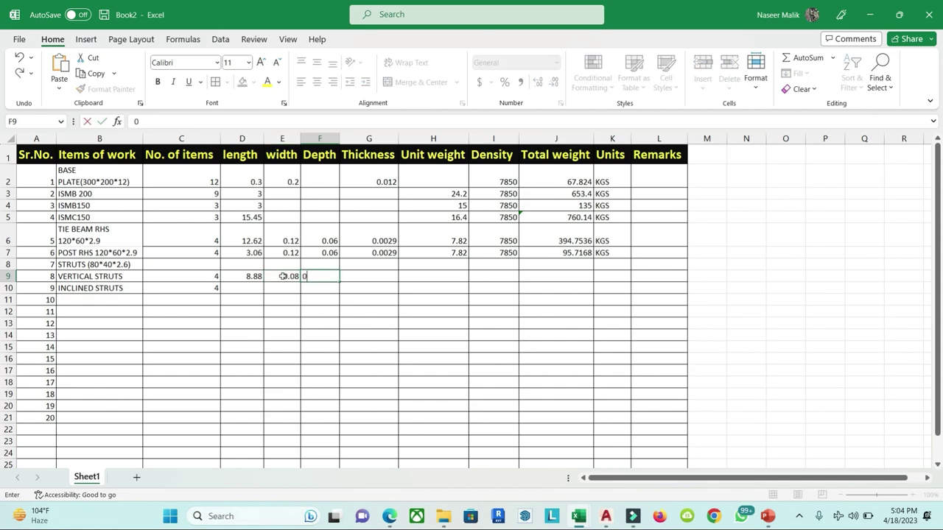
key(Tab)
text(0)
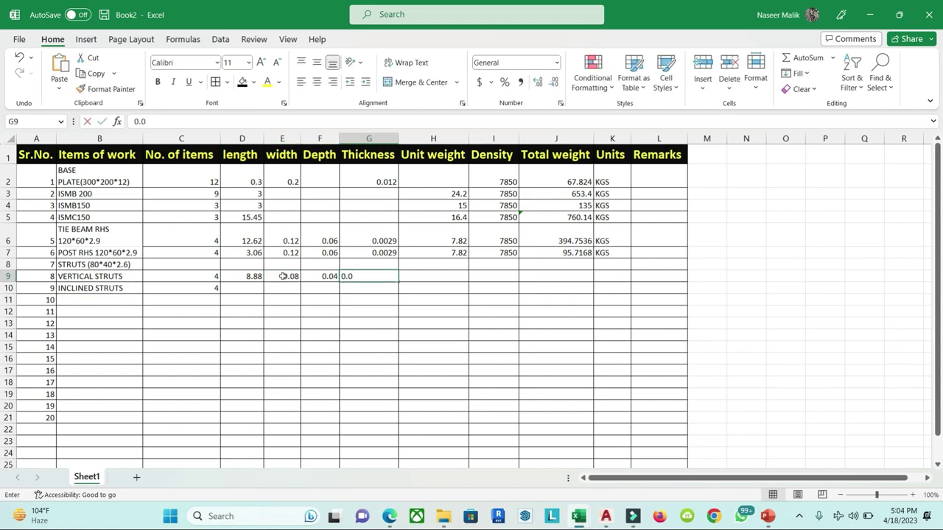
text(026)
key(Tab)
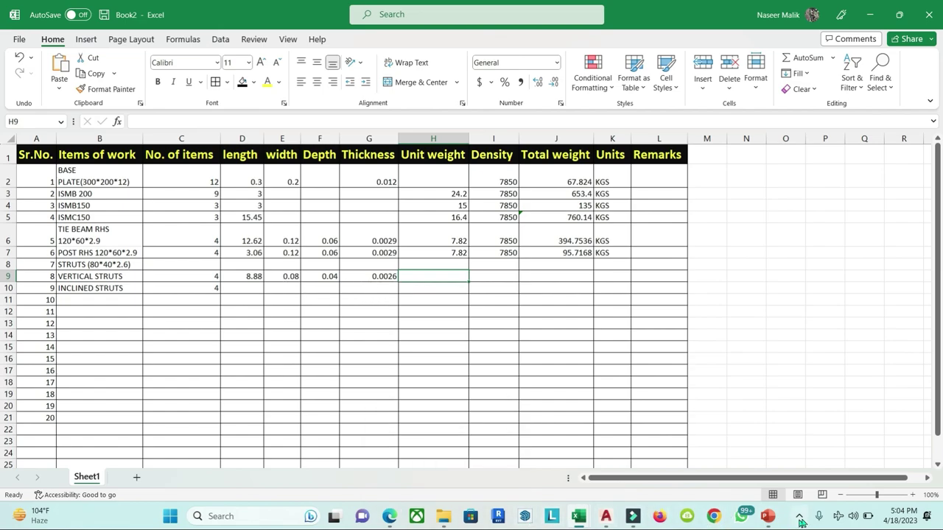
Step: Find and underline the 80*40*2.6 unit weight of 4.6 KG/M on slide 7
click(768, 516)
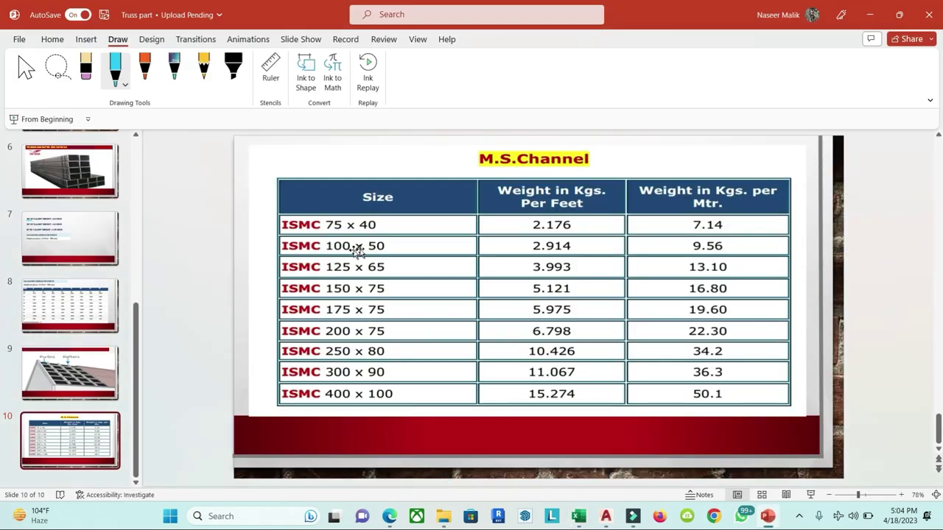
scroll(87, 315, up, 2)
click(88, 314)
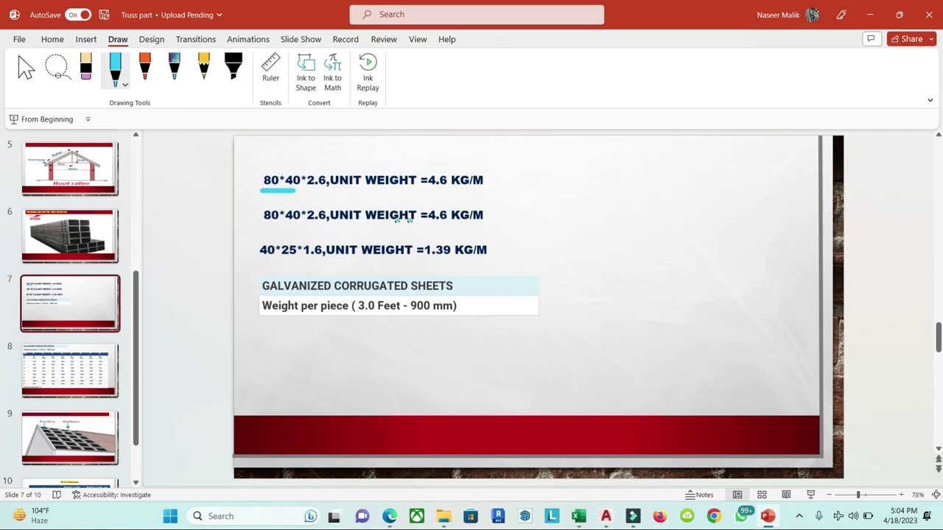
drag(264, 224, 475, 228)
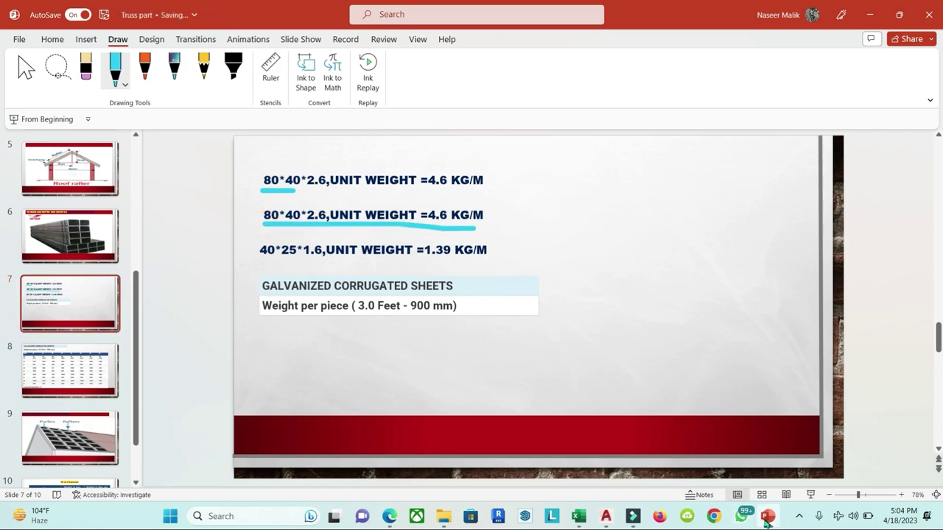
Step: Enter unit weight 4.6 in H9 and copy the 7850 density from I7 to I9
mouse_move(580, 521)
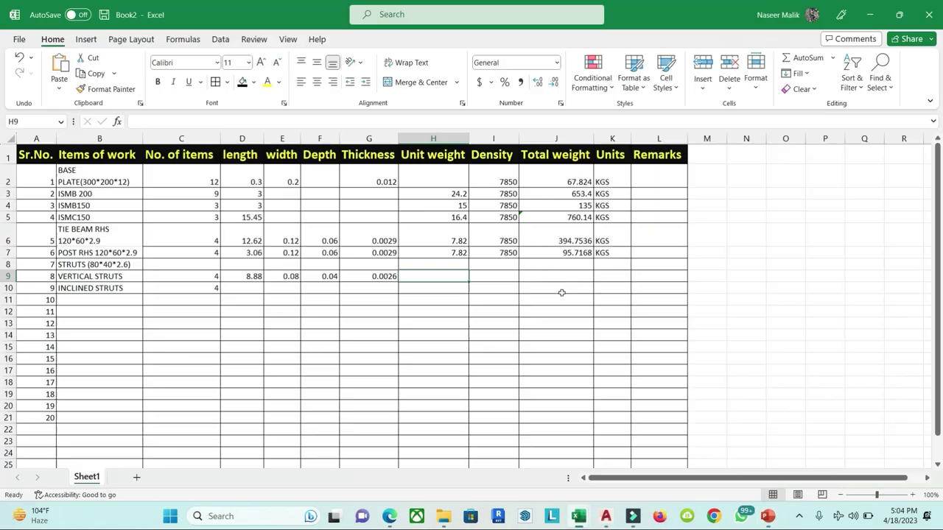
click(635, 431)
text(4.6)
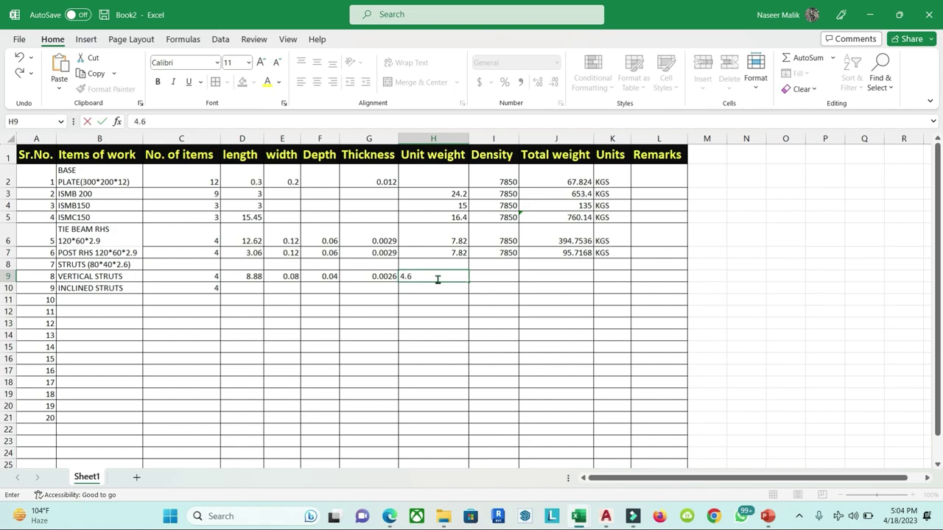
key(Tab)
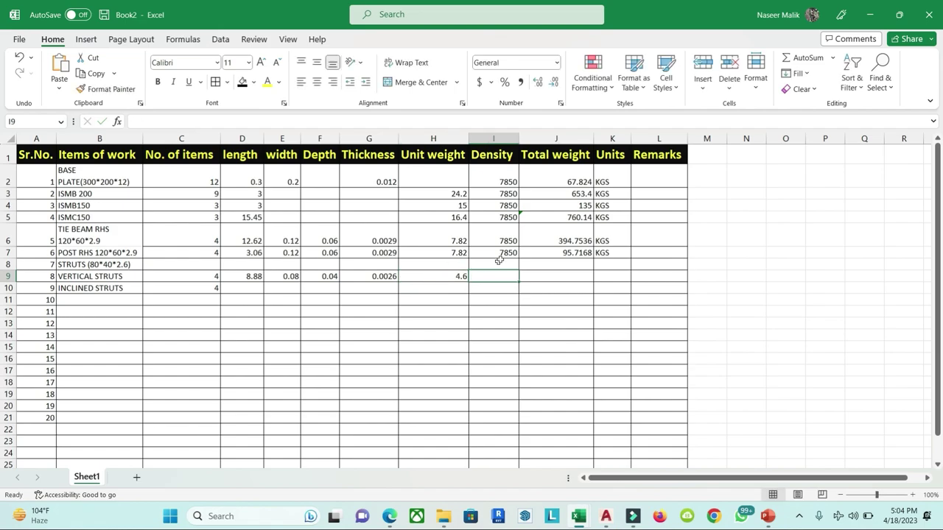
click(506, 255)
key(ctrl+c)
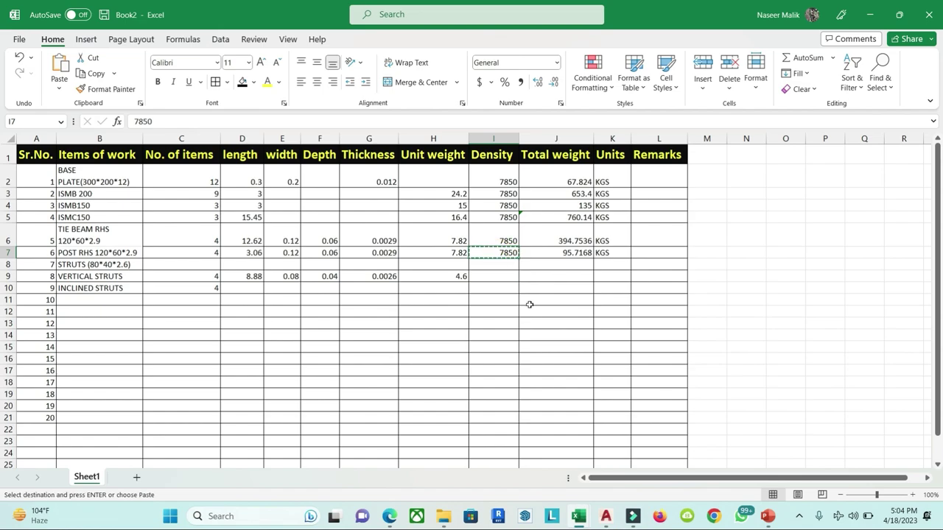
click(498, 278)
key(ctrl+v)
key(Escape)
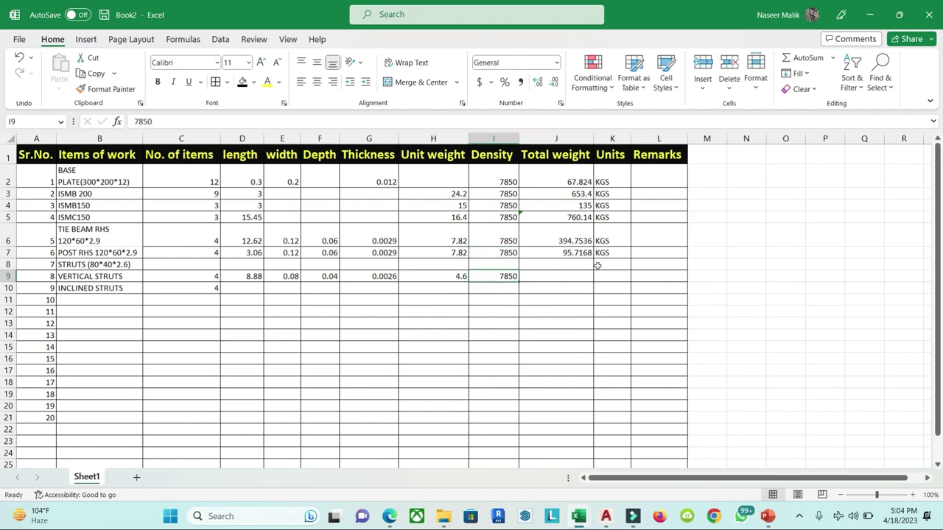
Step: Compute the vertical struts' total weight in J9 as =C9*D9*H9, giving 163.392
click(573, 254)
click(558, 276)
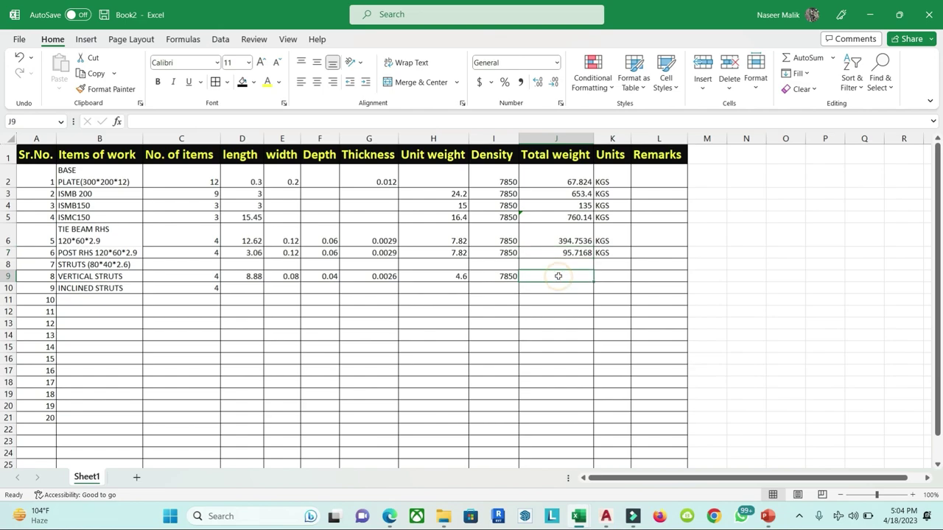
text(=)
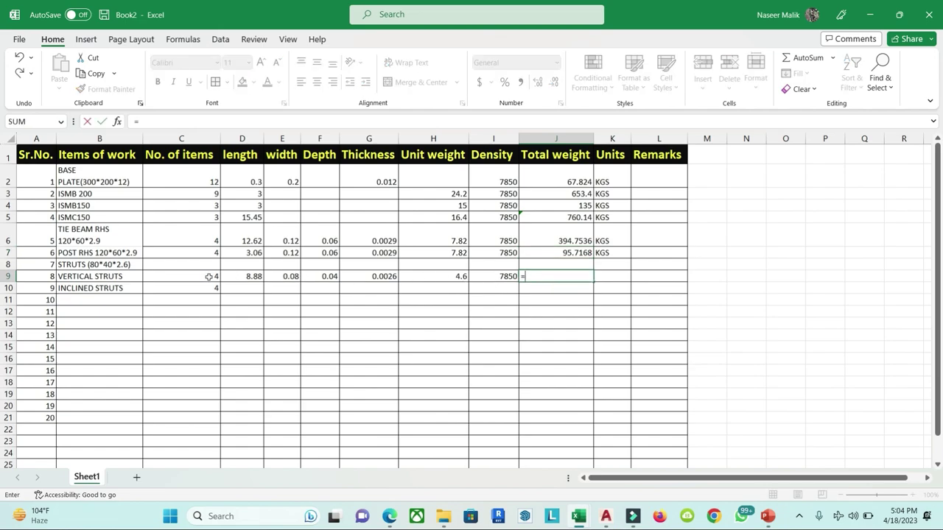
click(209, 277)
text(*)
click(243, 275)
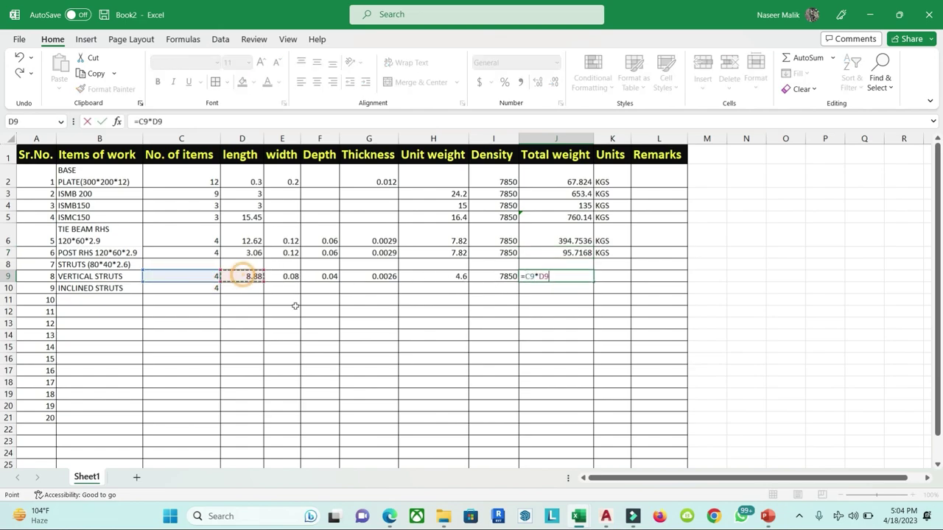
text(*)
click(500, 277)
key(Return)
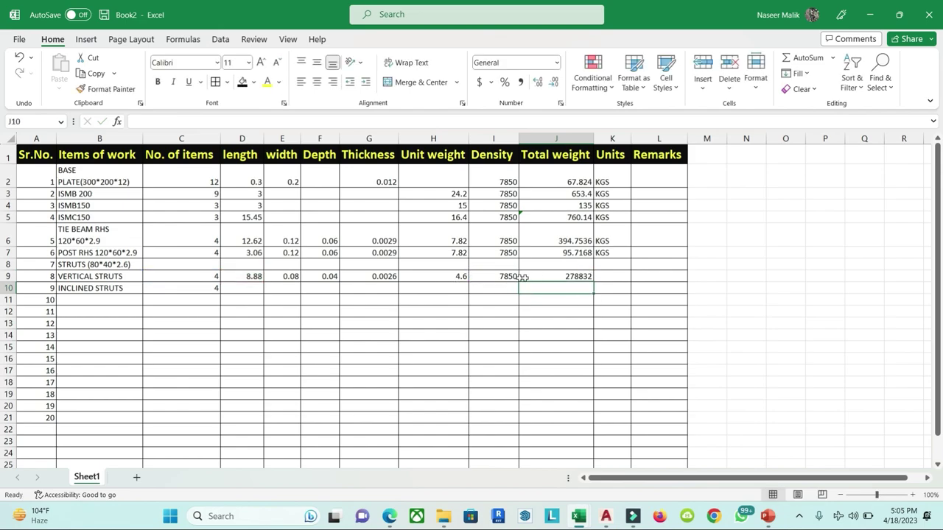
double_click(569, 275)
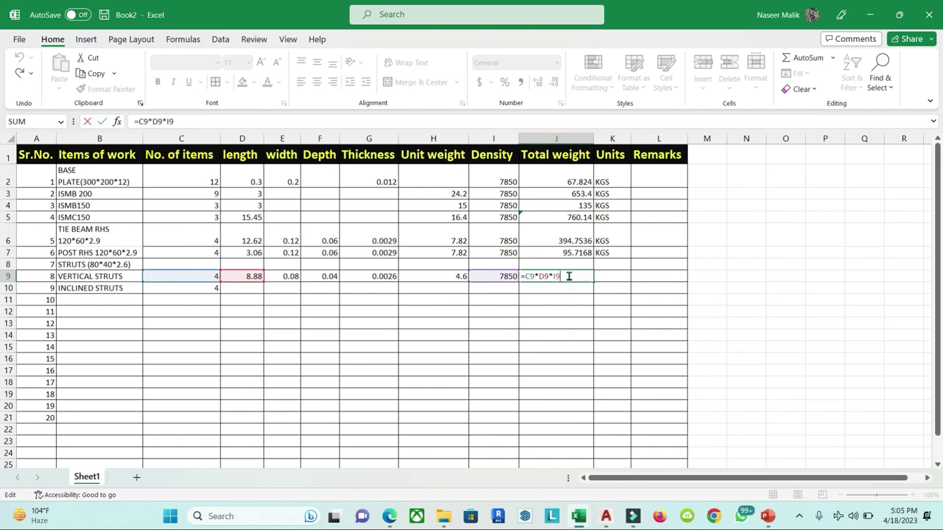
key(BackSpace)
key(BackSpace)
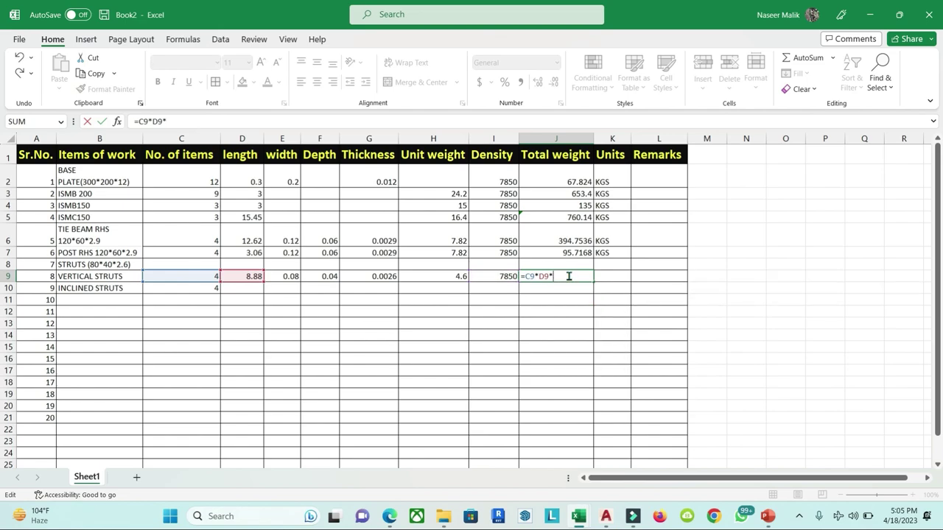
click(454, 276)
key(Return)
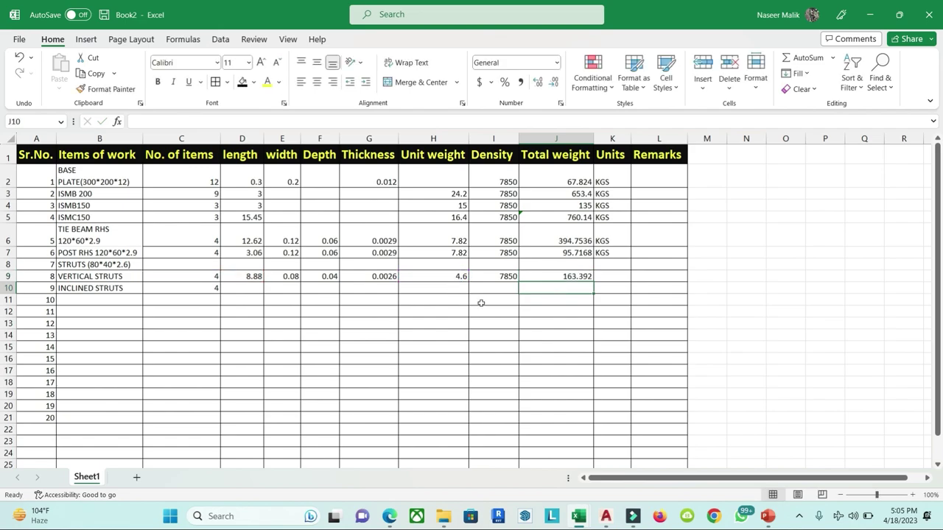
Step: Copy the KGS unit from K7 into K9
click(615, 252)
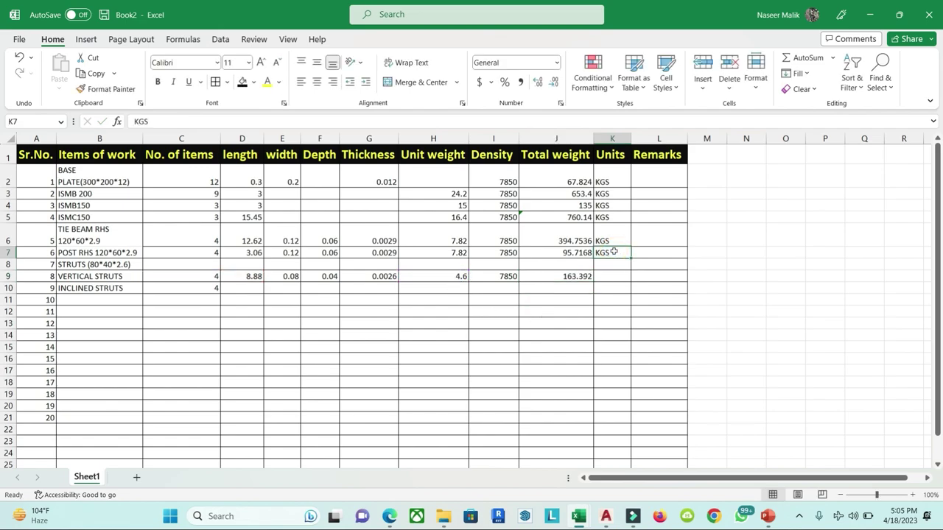
key(ctrl+c)
click(605, 278)
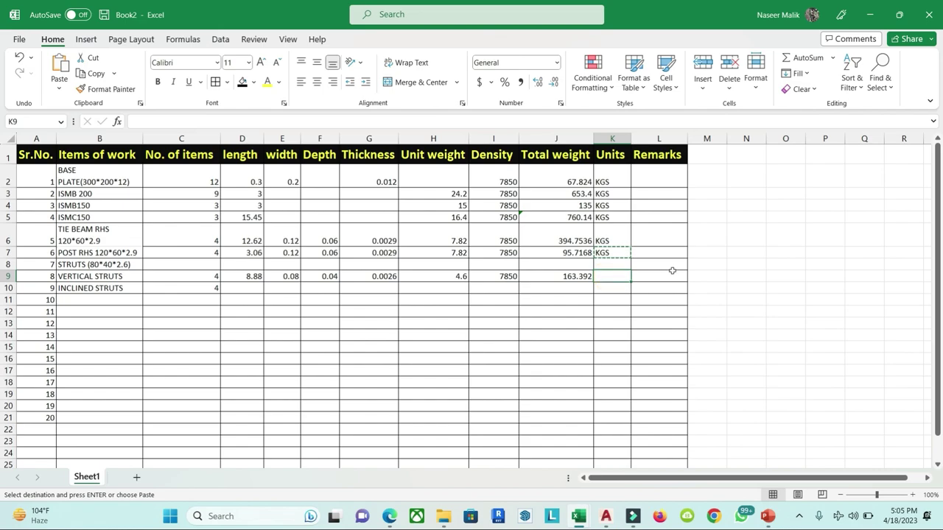
key(ctrl+v)
key(Escape)
click(649, 323)
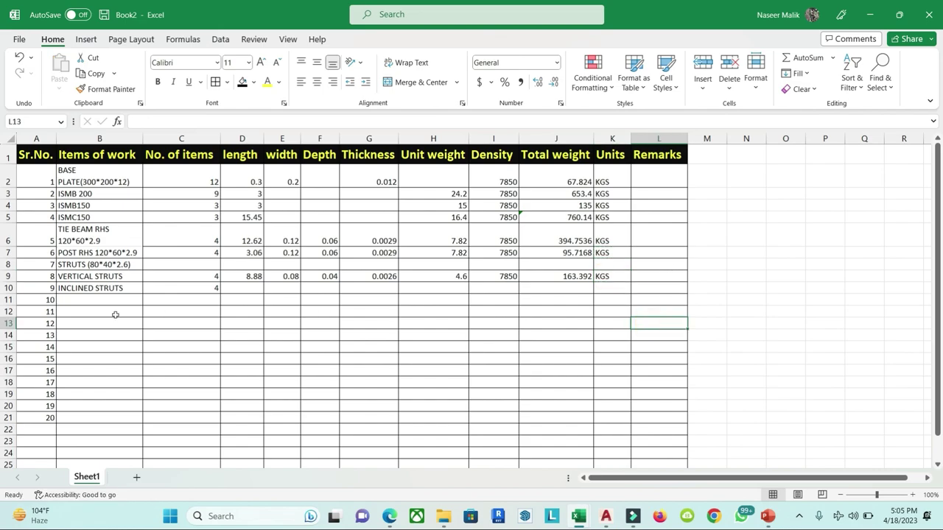
click(83, 290)
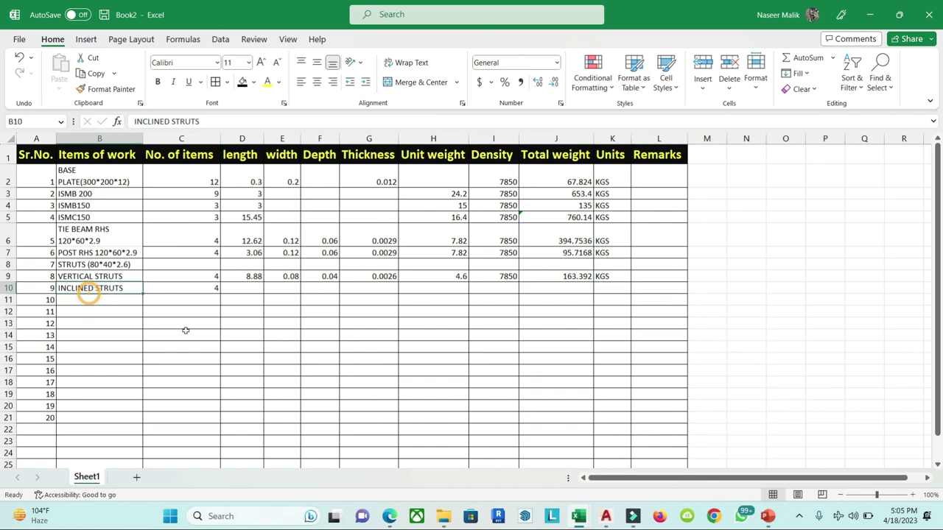
click(388, 519)
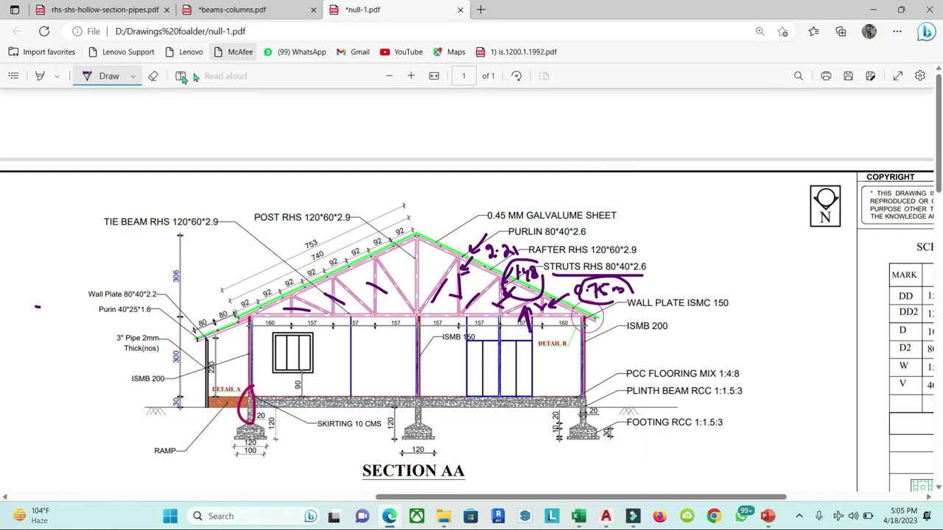
Step: Erase the earlier handwritten notes and purple ink along the rafters
click(153, 76)
drag(632, 291, 482, 284)
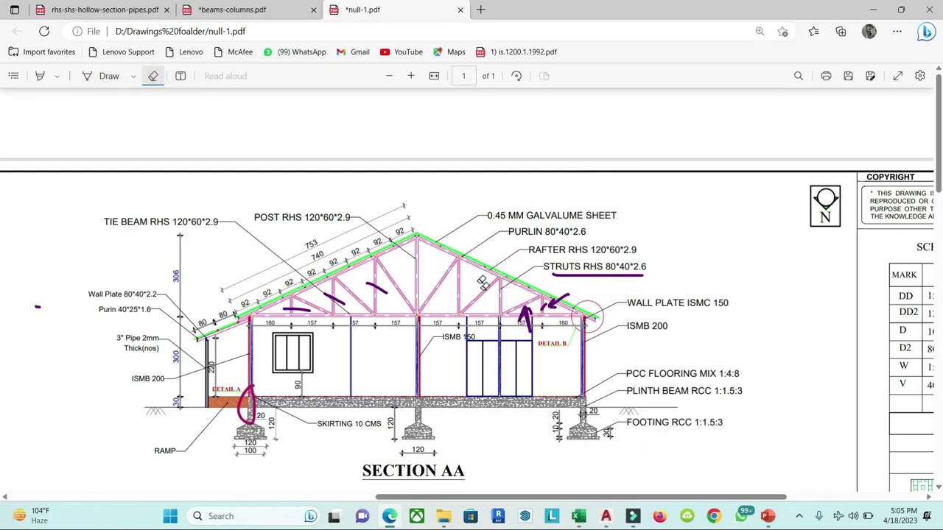
drag(649, 274, 294, 309)
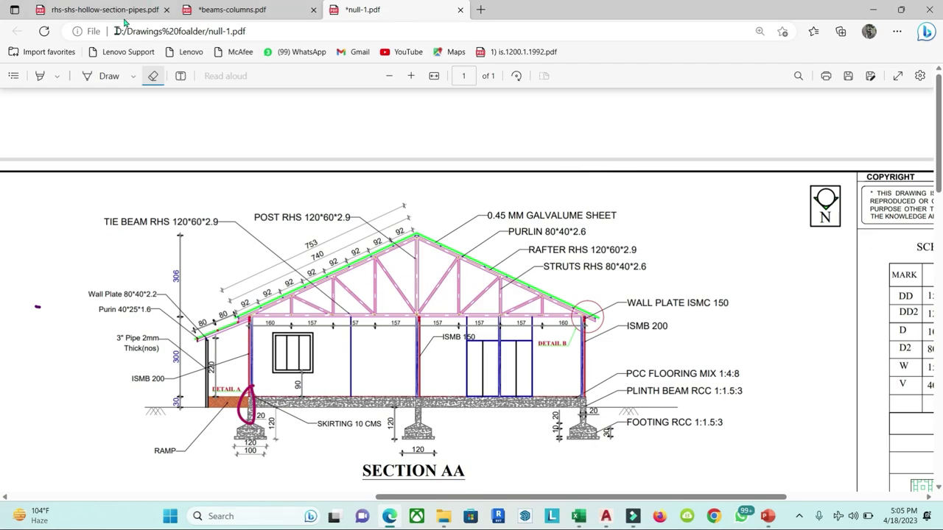
Step: Tick the inclined struts across the truss in purple ink
click(109, 76)
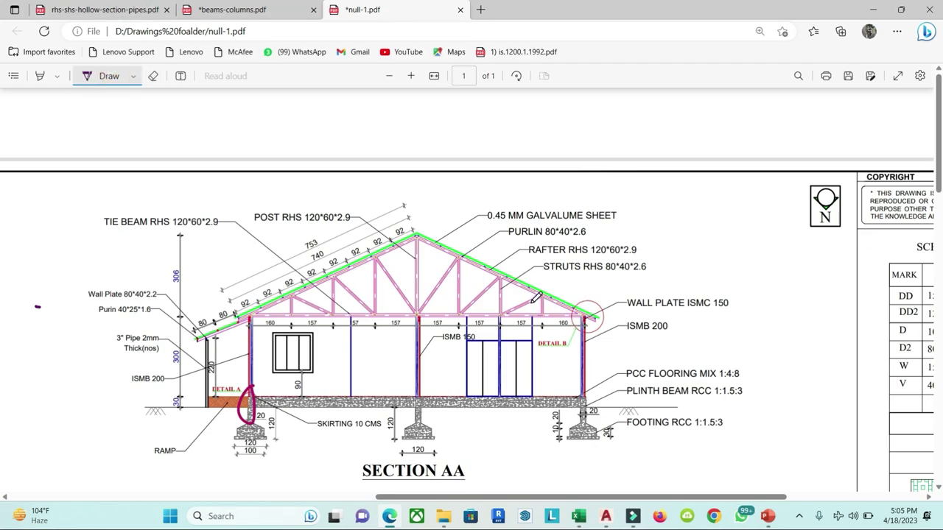
drag(523, 298, 526, 308)
drag(476, 290, 481, 313)
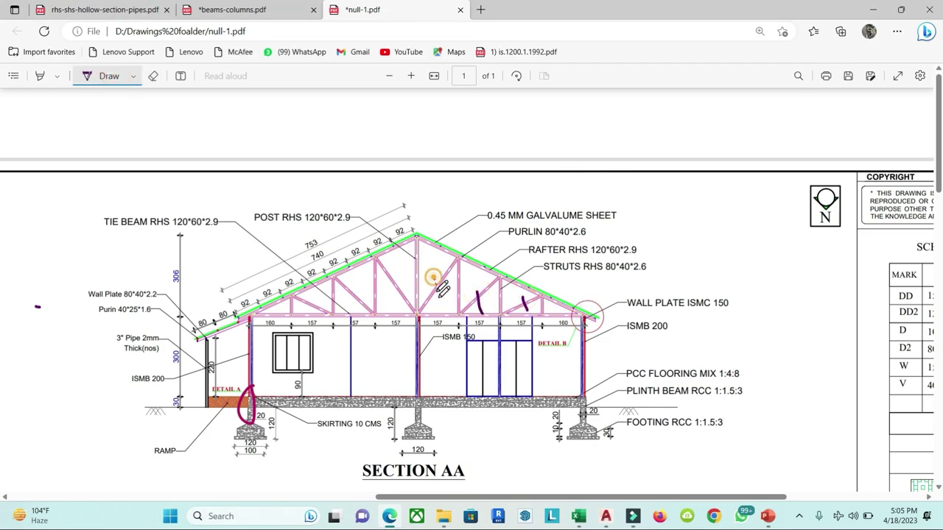
drag(433, 277, 444, 310)
mouse_move(402, 280)
mouse_down()
mouse_move(370, 312)
mouse_move(302, 315)
mouse_up()
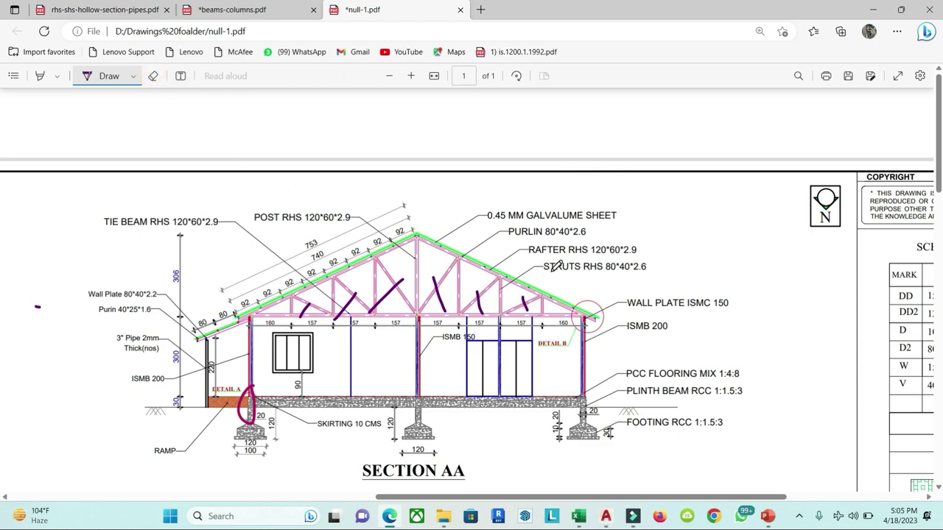
Step: Erase the temporary strut ticks from the truss and zoom in
click(153, 76)
drag(527, 298, 446, 323)
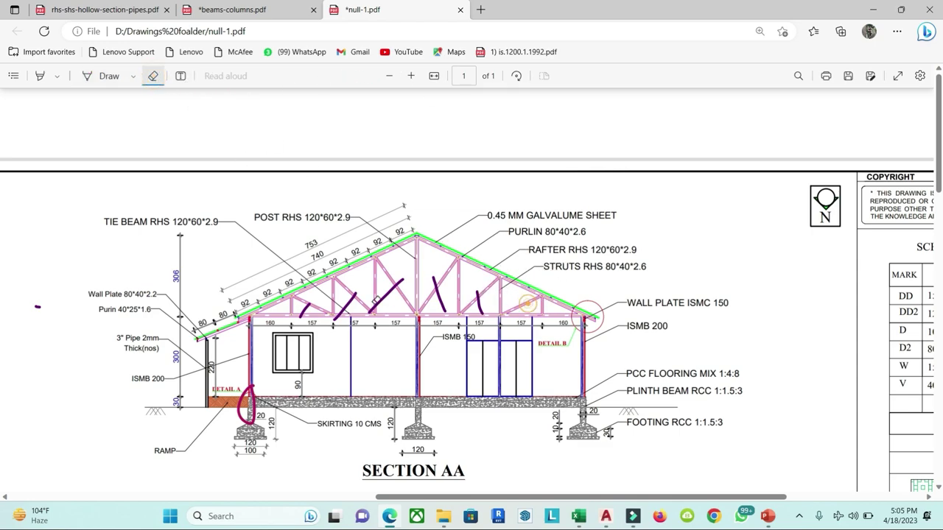
scroll(446, 322, up, 2)
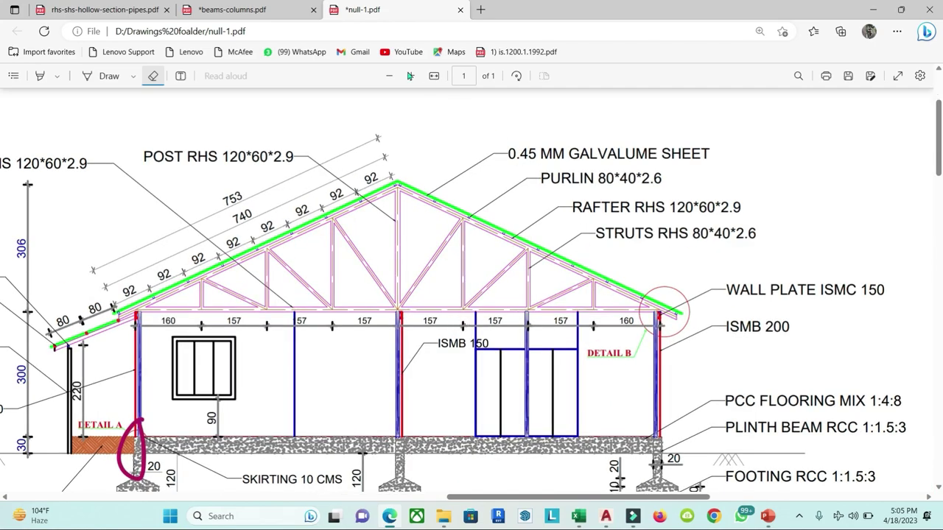
mouse_move(390, 520)
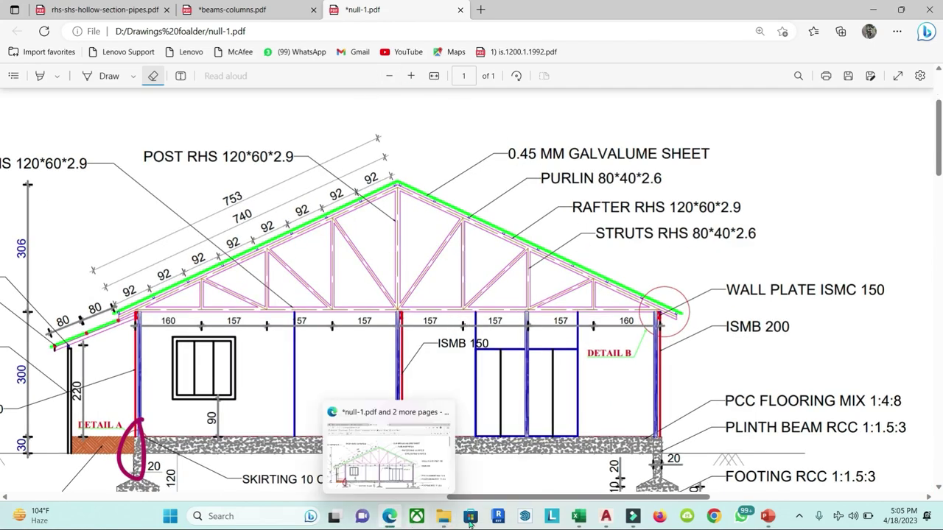
Step: Dimension the inclined strut between its joints in AutoCAD and read its length, 174.1577
click(604, 518)
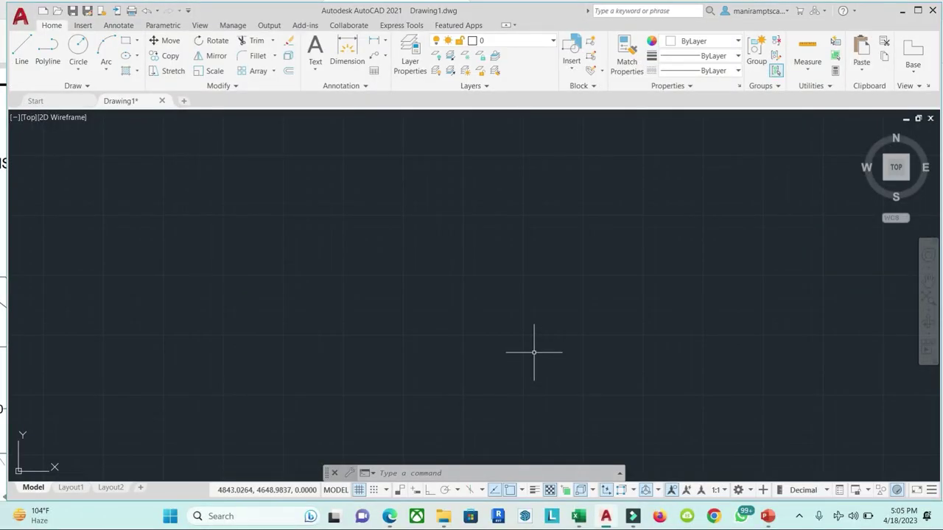
scroll(493, 286, down, 5)
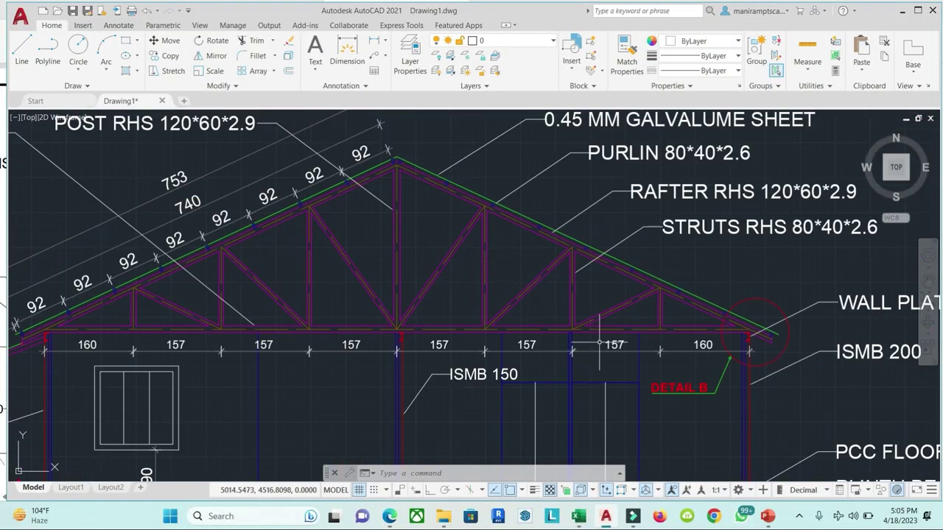
click(347, 50)
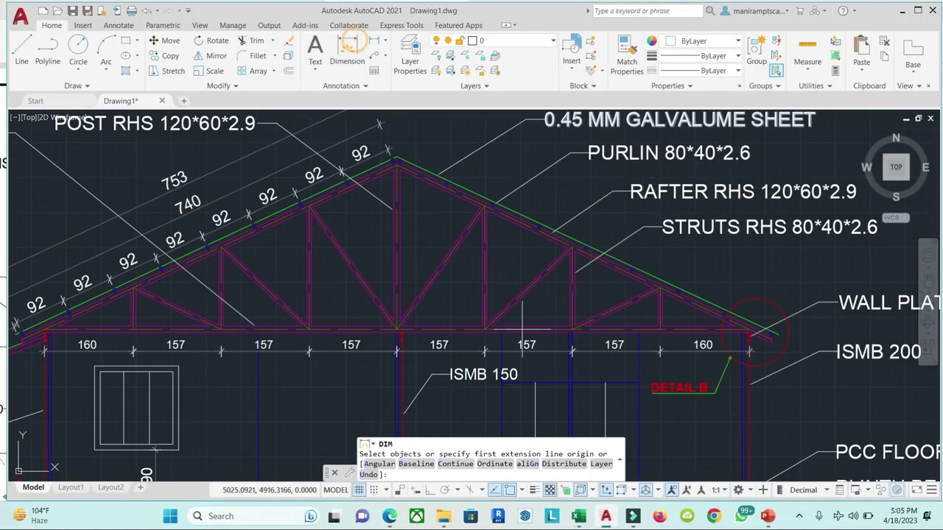
scroll(488, 368, up, 4)
click(479, 267)
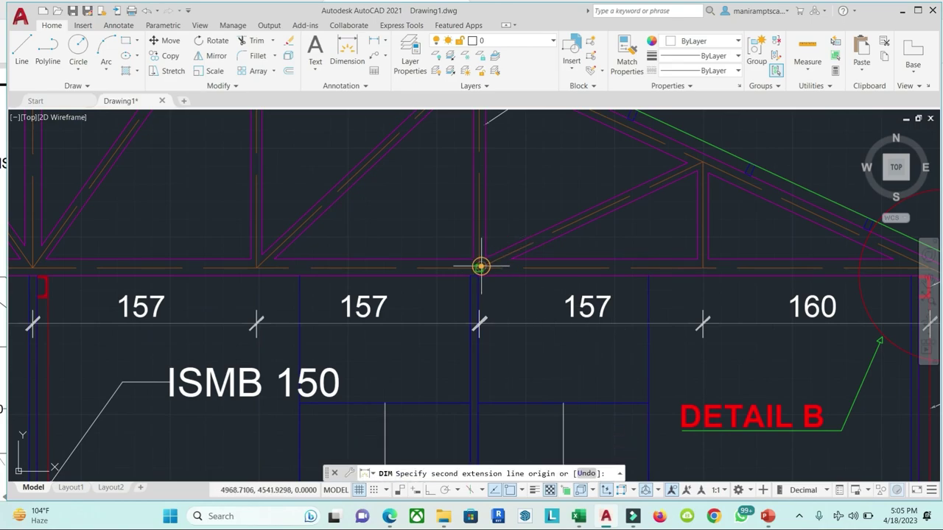
click(701, 160)
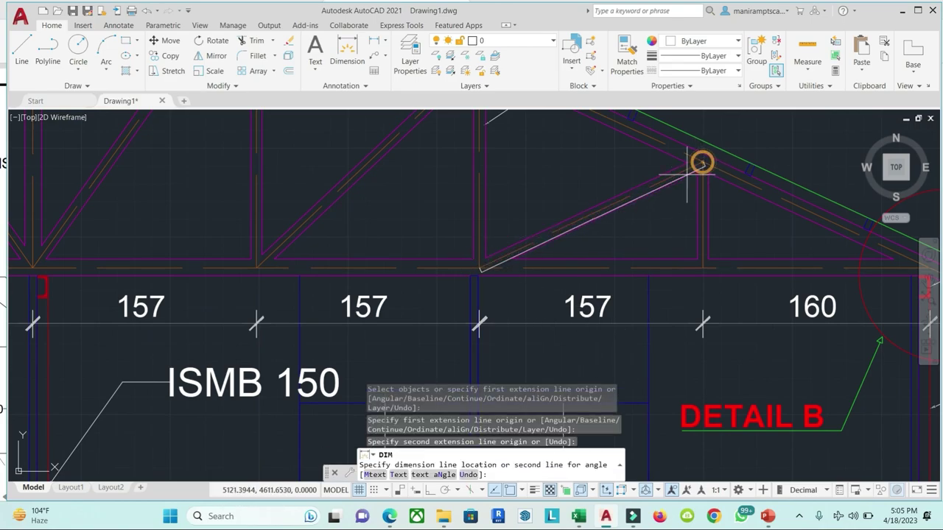
scroll(596, 245, up, 3)
scroll(596, 245, up, 3)
scroll(607, 251, up, 2)
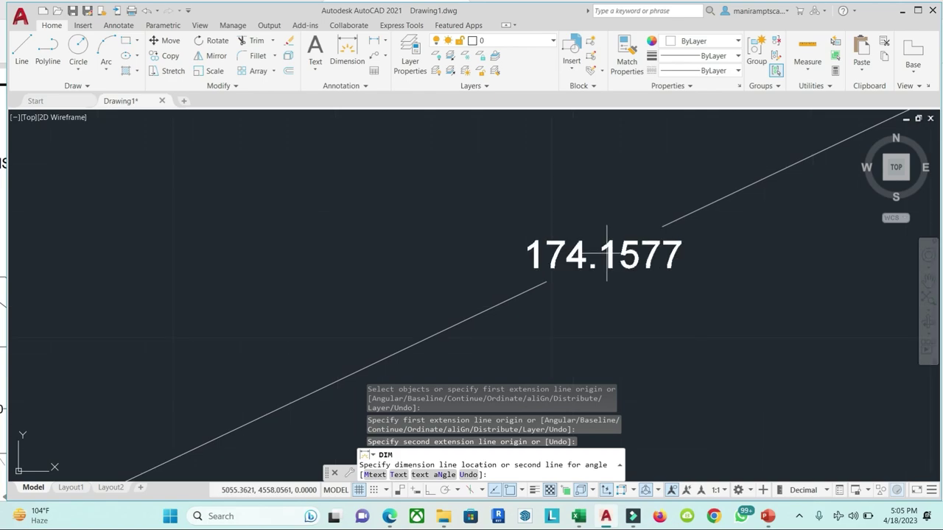
scroll(607, 254, up, 3)
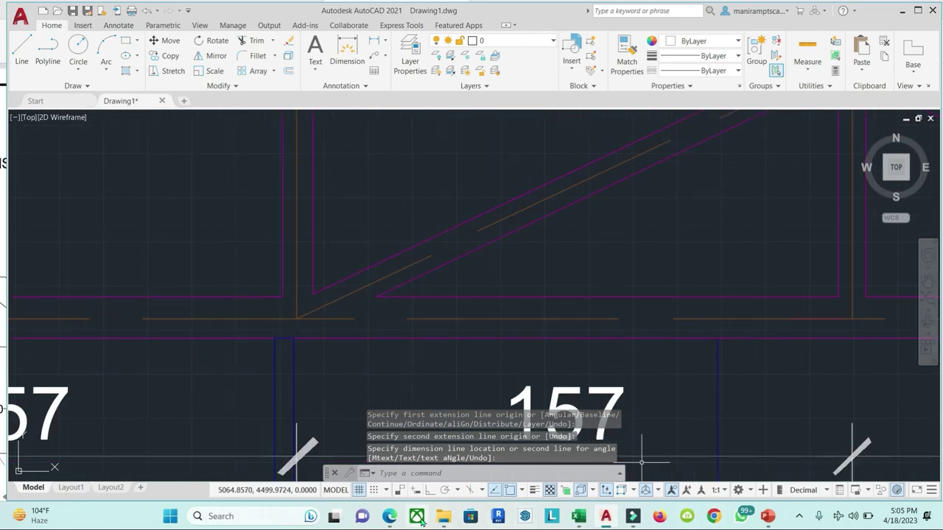
click(389, 516)
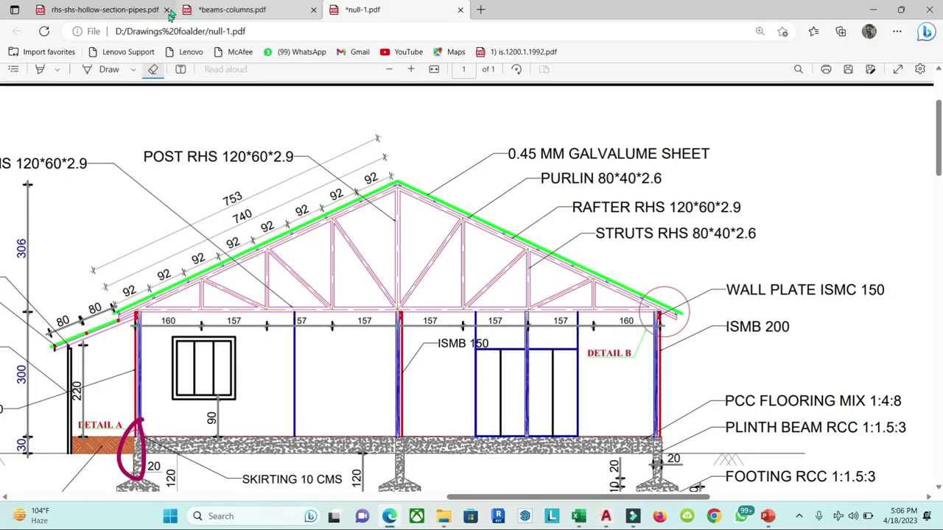
Step: Ink arrows at the two short struts on the truss PDF and handwrite 1.74 beside them
click(104, 76)
drag(620, 262, 569, 287)
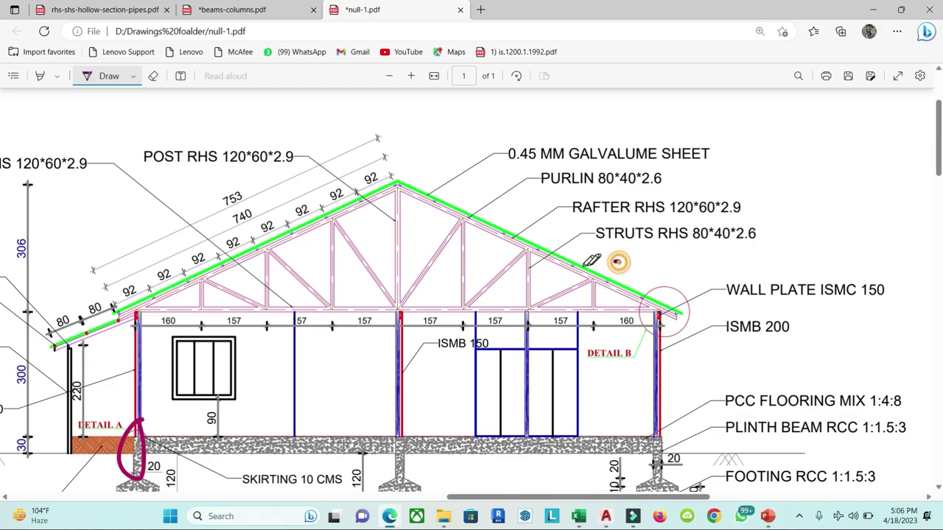
mouse_move(642, 259)
mouse_down()
mouse_move(655, 261)
mouse_move(638, 278)
mouse_move(687, 282)
mouse_up()
click(648, 270)
drag(541, 238, 505, 267)
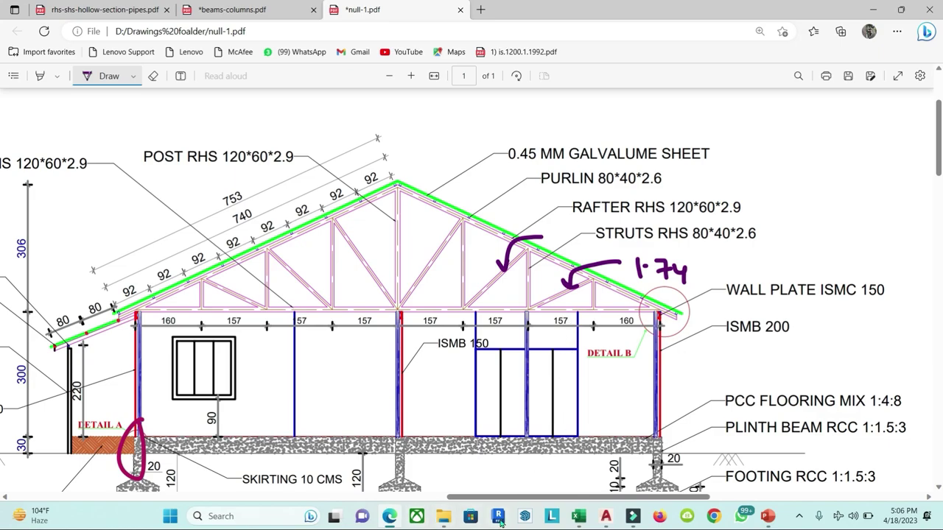
click(605, 516)
Step: Measure the longer strut from lower to top joint with DIM, reading 215.3956, then cancel
scroll(450, 269, down, 3)
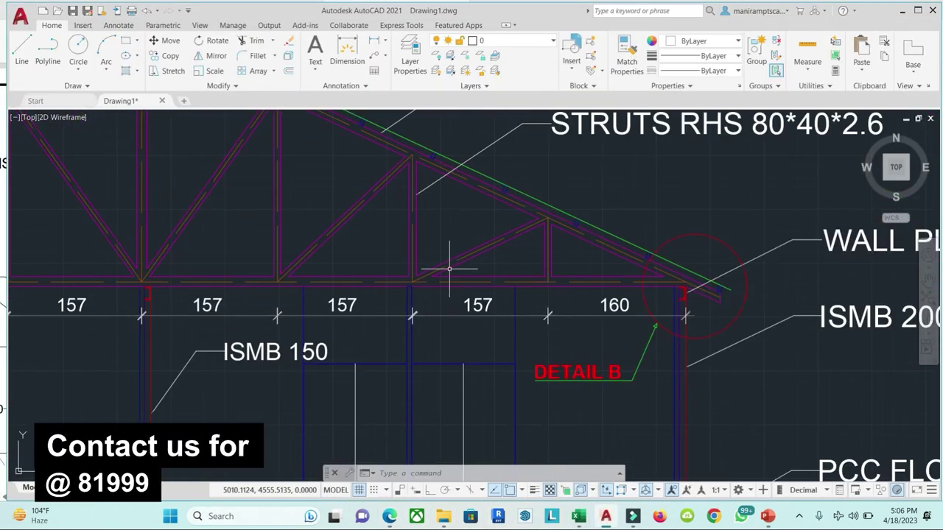
text(dim)
key(Return)
click(291, 286)
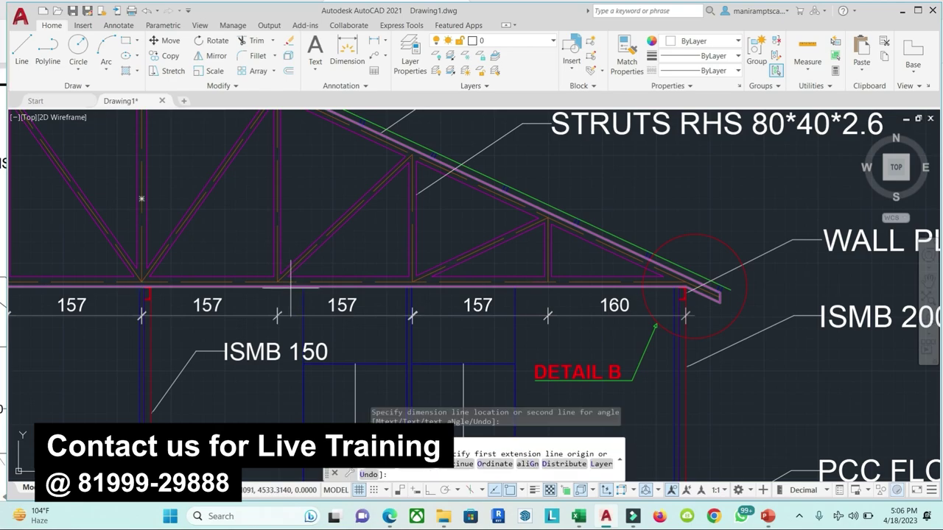
key(Escape)
key(Return)
click(279, 280)
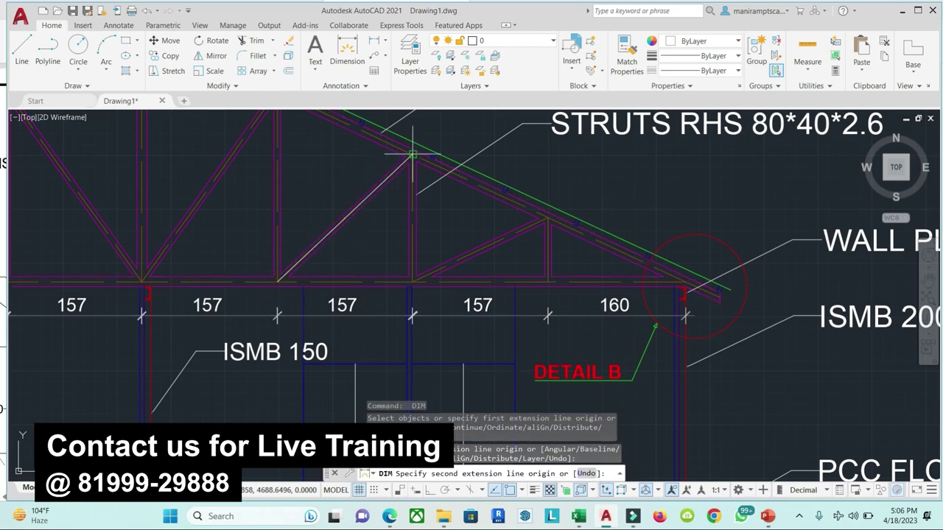
click(411, 153)
scroll(366, 228, up, 8)
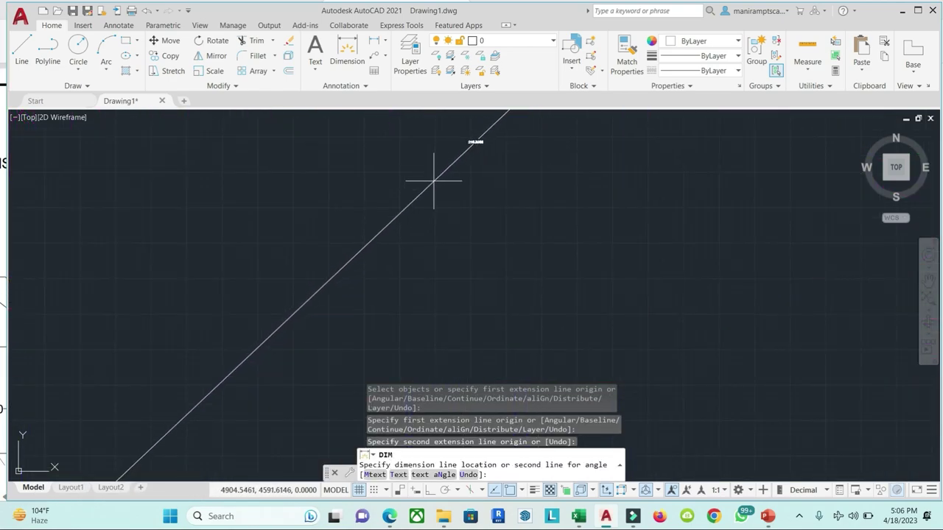
scroll(494, 148, up, 2)
scroll(492, 157, up, 2)
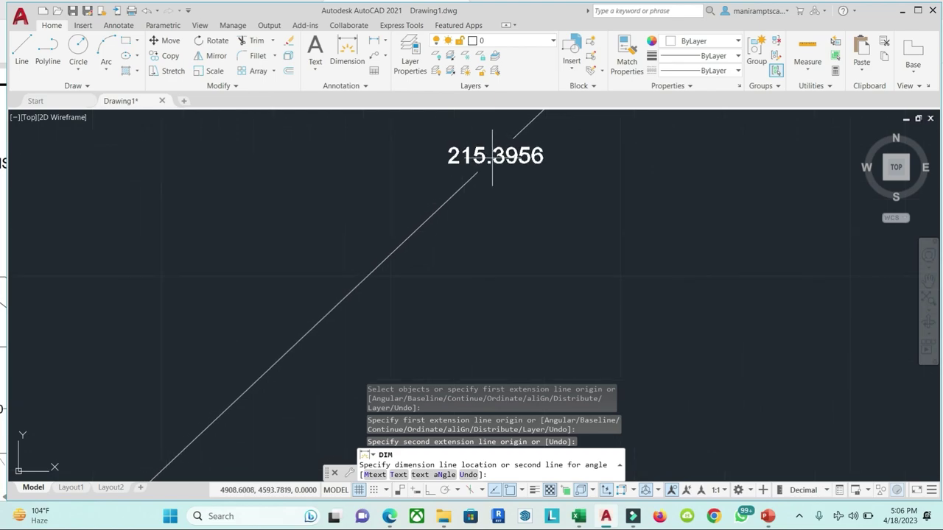
key(Escape)
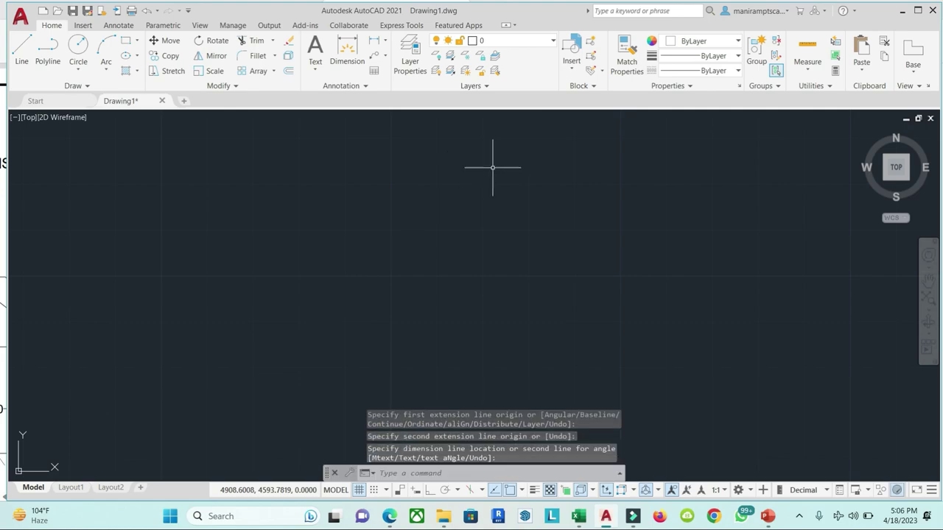
Step: Briefly check the Truss part presentation, then return to the truss PDF in Edge
click(768, 518)
click(768, 518)
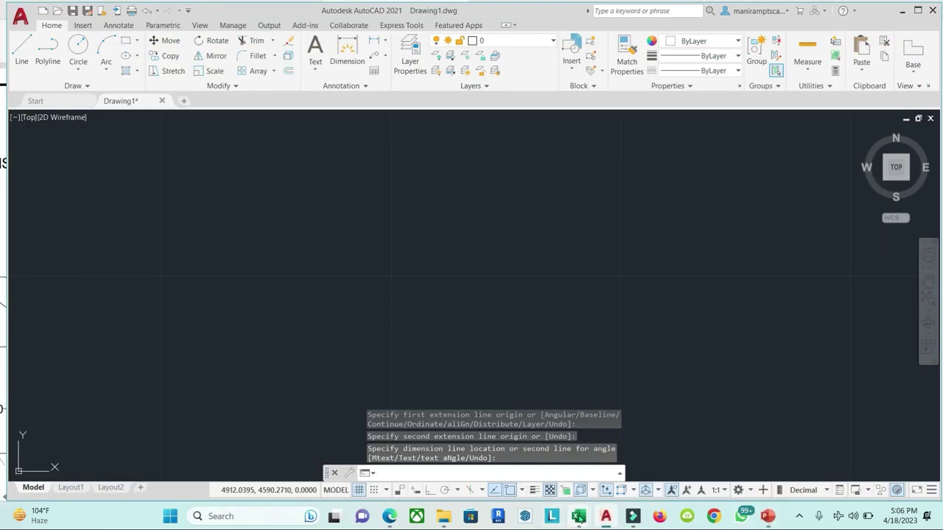
mouse_move(578, 516)
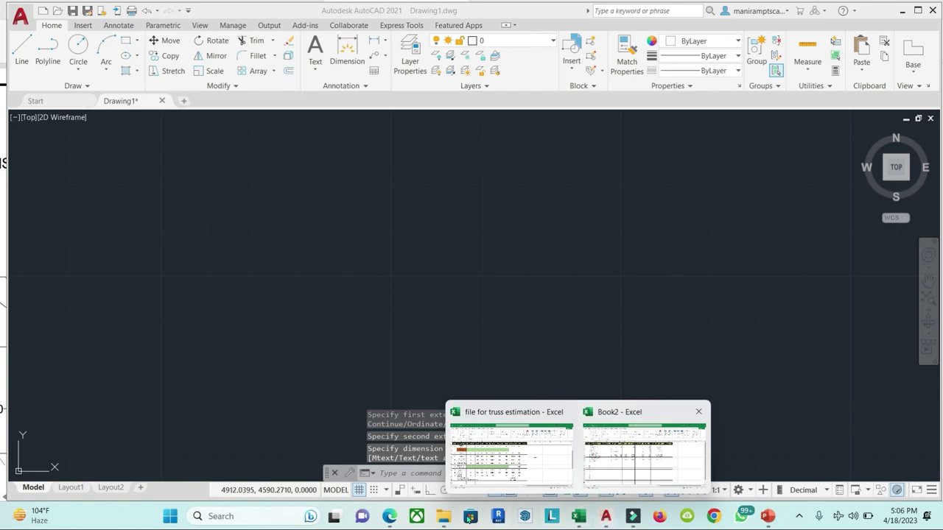
click(389, 516)
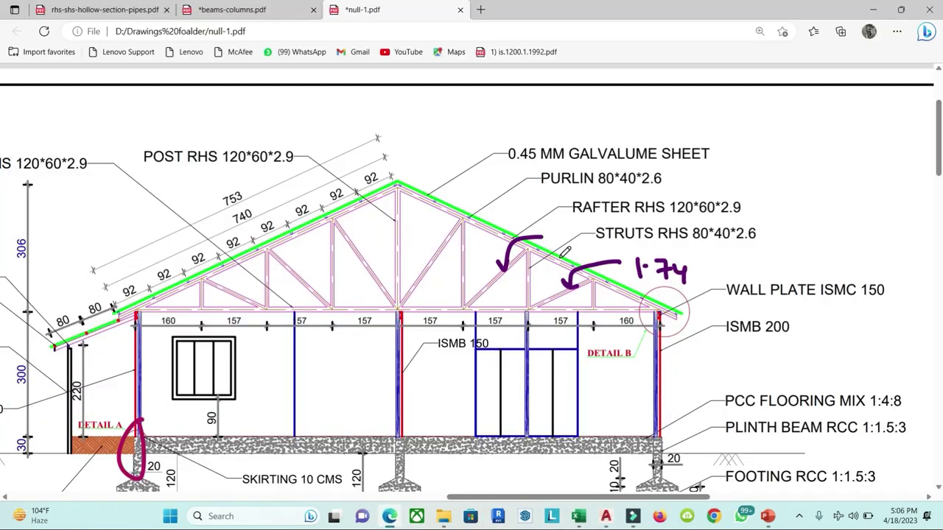
Step: Handwrite 2.15 m on the PDF, add m after 1.74, and arrow the central strut
mouse_move(561, 215)
mouse_down()
mouse_move(583, 236)
mouse_move(649, 232)
mouse_up()
click(588, 228)
drag(695, 267, 714, 275)
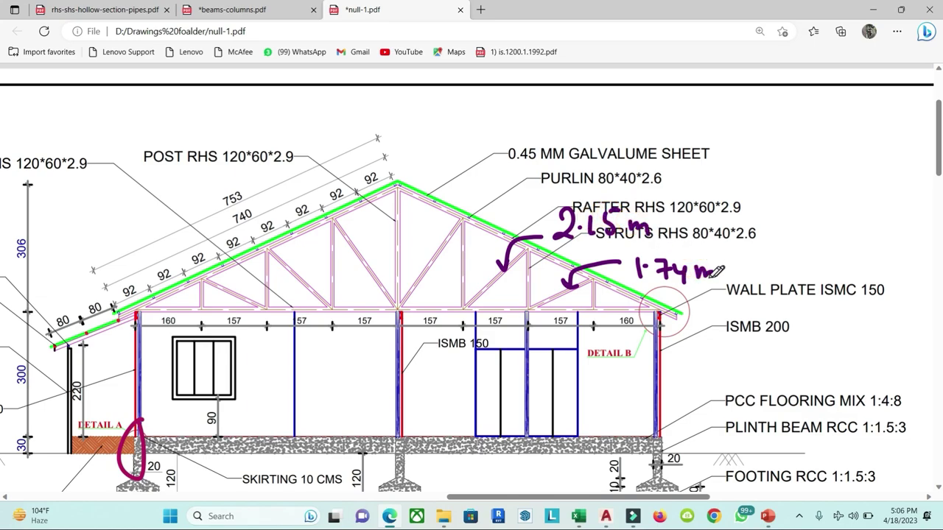
drag(448, 252, 488, 205)
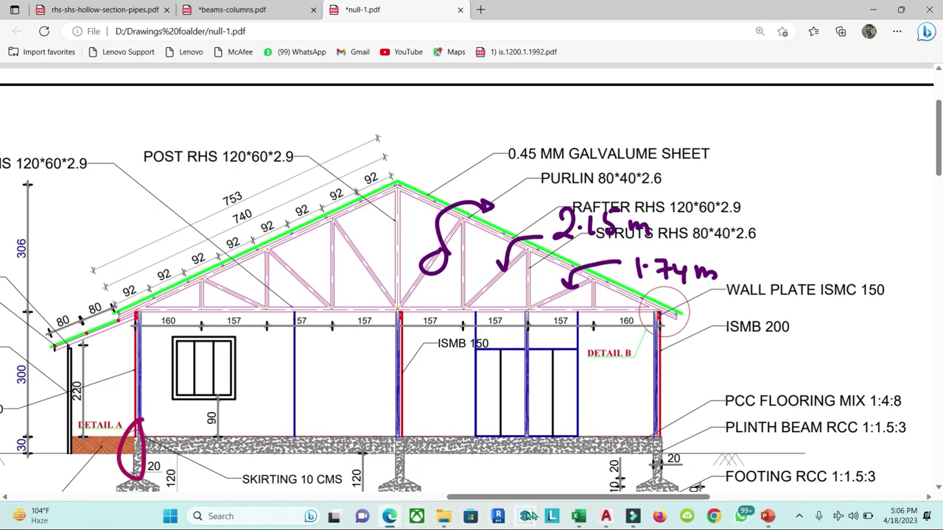
click(605, 516)
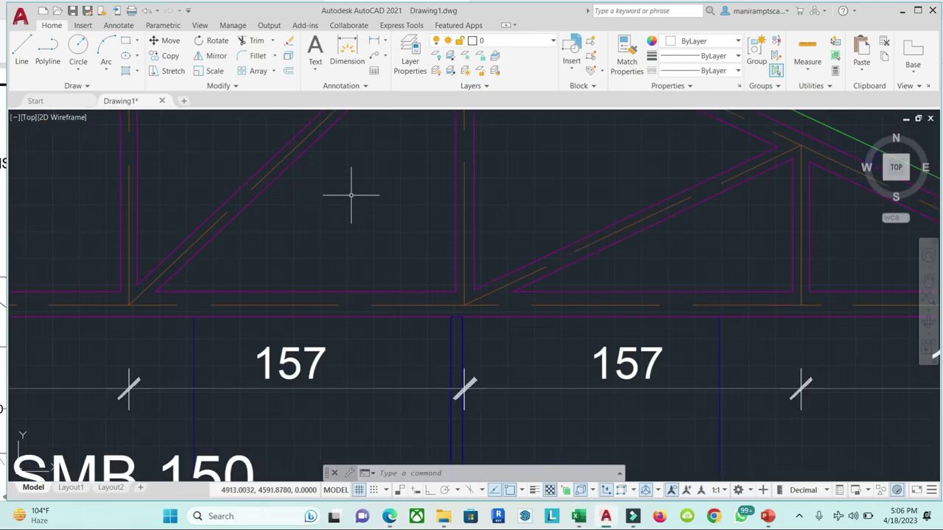
Step: Measure the central diagonal strut from bottom chord to rafter joint, reading 271.4062, without keeping it
scroll(347, 195, down, 3)
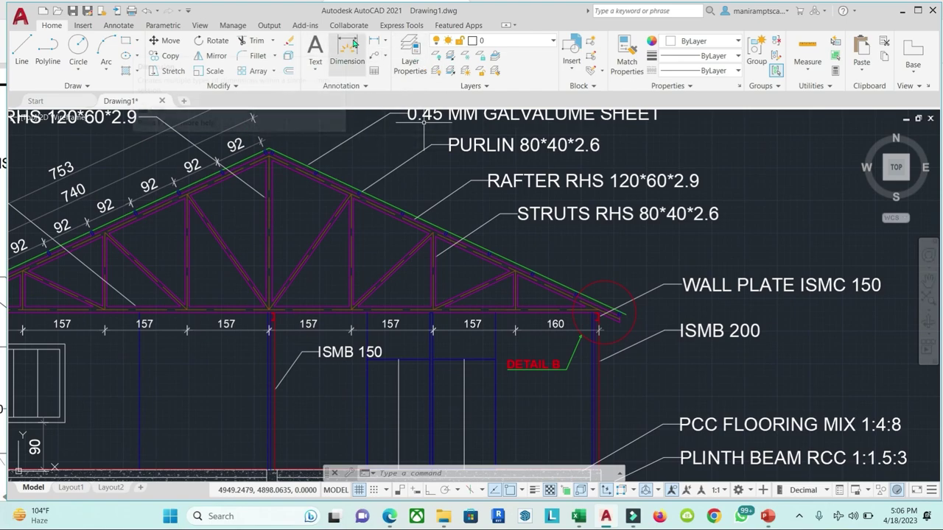
click(347, 59)
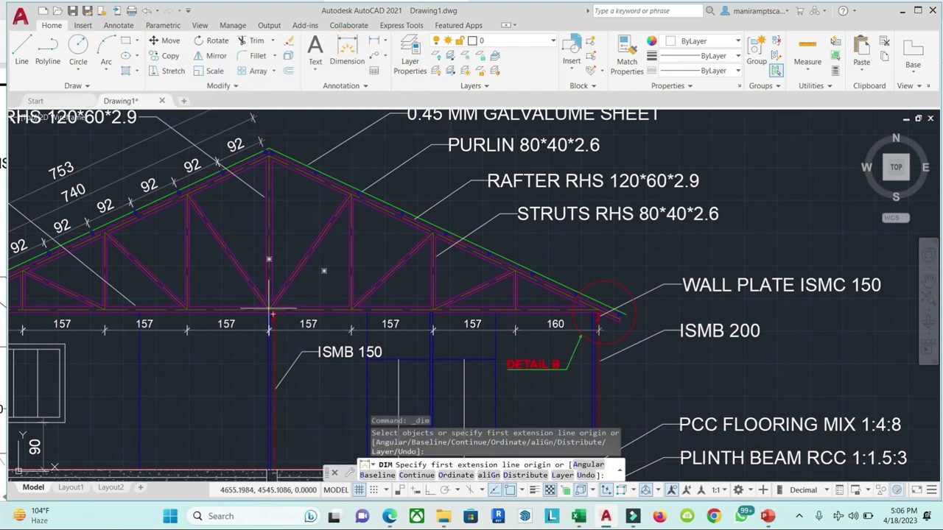
click(270, 310)
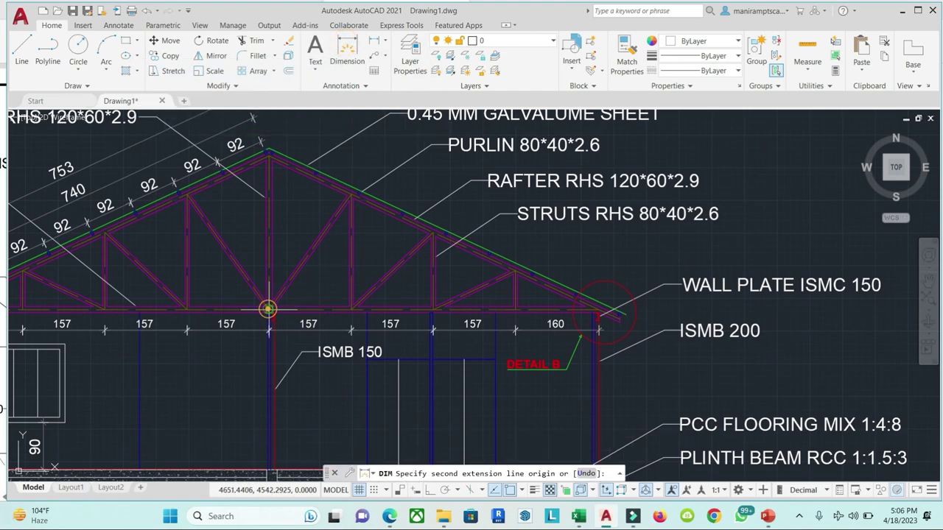
click(350, 194)
scroll(350, 194, up, 8)
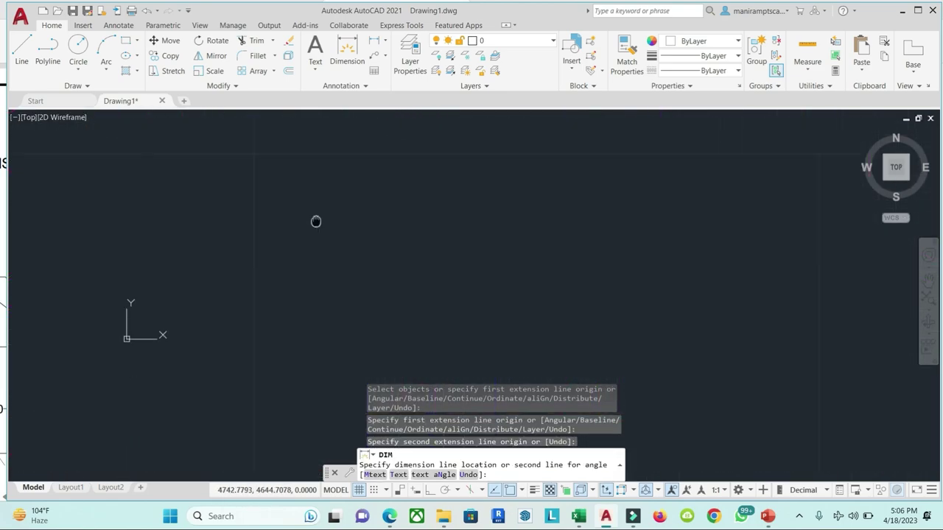
scroll(226, 280, up, 3)
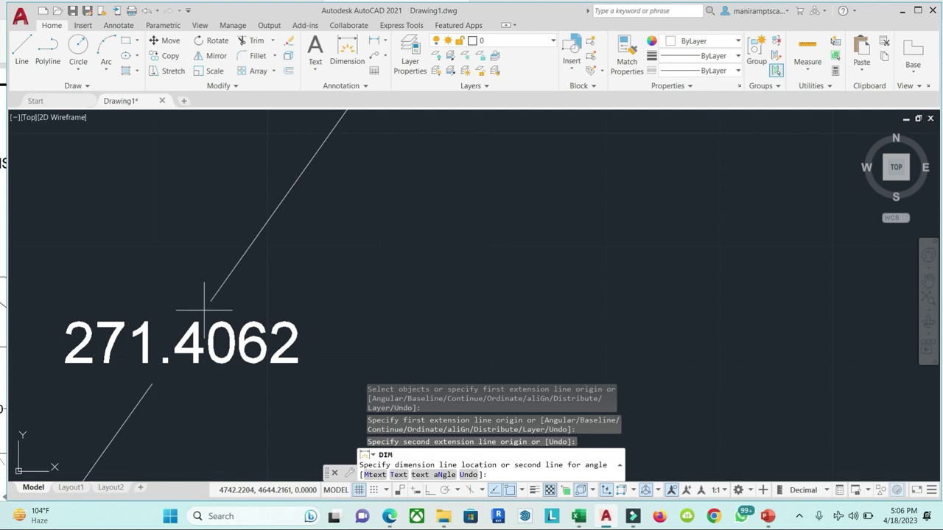
key(Escape)
scroll(627, 358, down, 3)
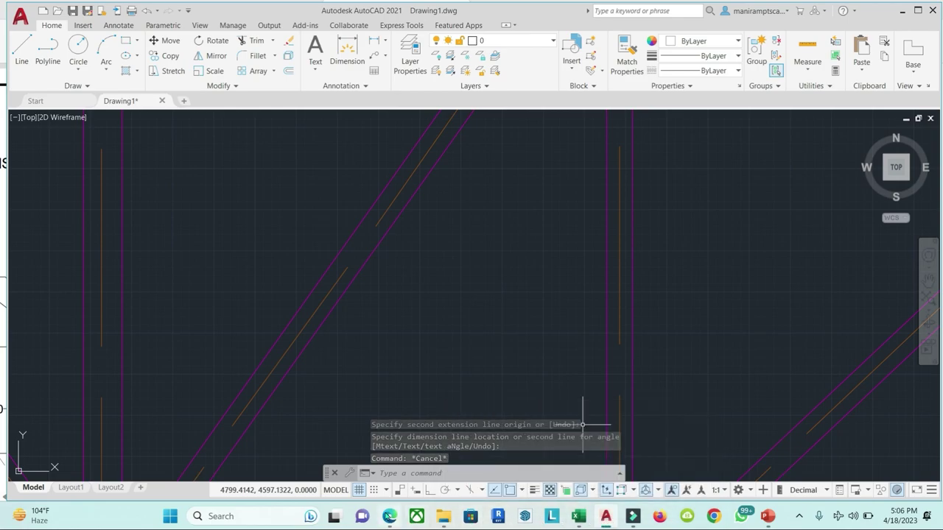
click(389, 516)
scroll(504, 151, down, 2)
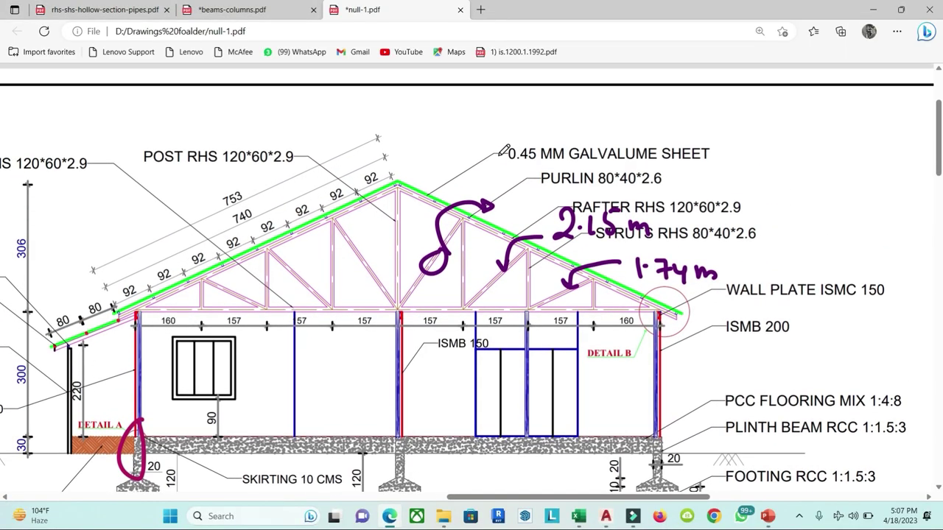
Step: Handwrite the central strut's 2.71 m length on the truss PDF
mouse_move(498, 152)
mouse_down()
mouse_move(525, 175)
mouse_move(562, 163)
mouse_move(553, 177)
mouse_move(595, 157)
mouse_move(514, 191)
mouse_up()
click(532, 165)
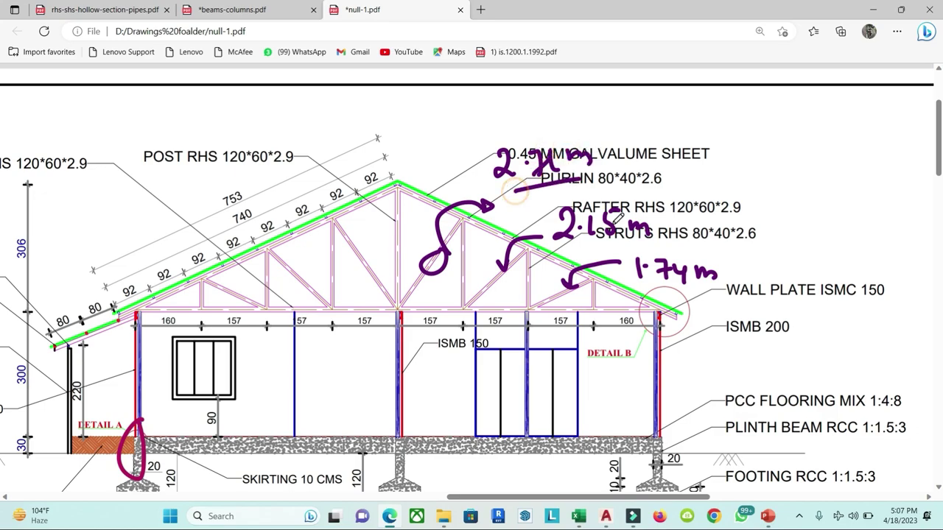
click(587, 248)
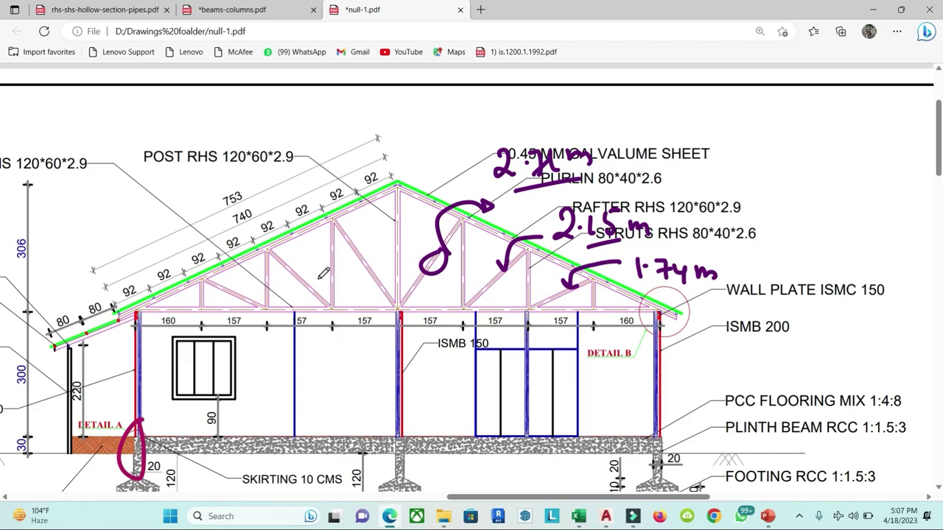
scroll(331, 271, down, 3)
scroll(383, 265, down, 5)
scroll(383, 265, down, 1)
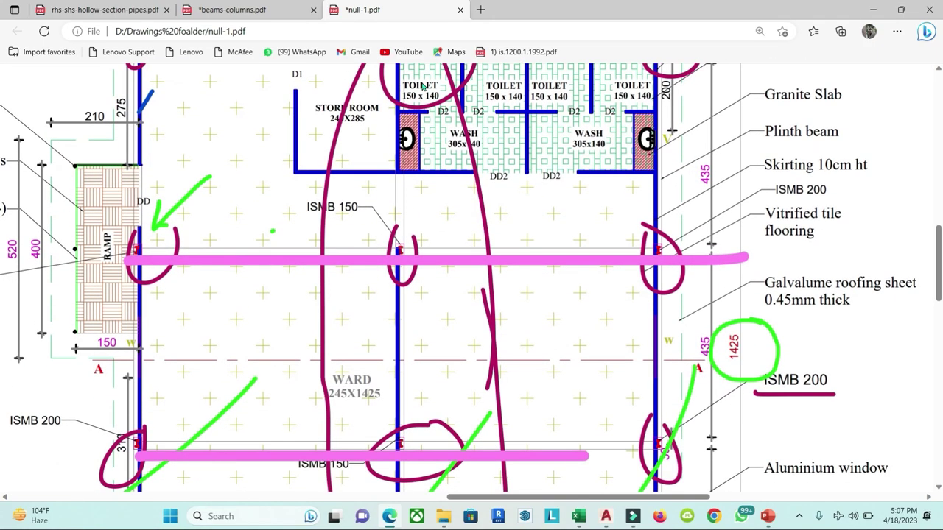
scroll(487, 150, up, 1)
scroll(487, 150, up, 1)
Step: Add further ink strokes on the truss drawing while scrolling through the PDF
drag(491, 373, 590, 331)
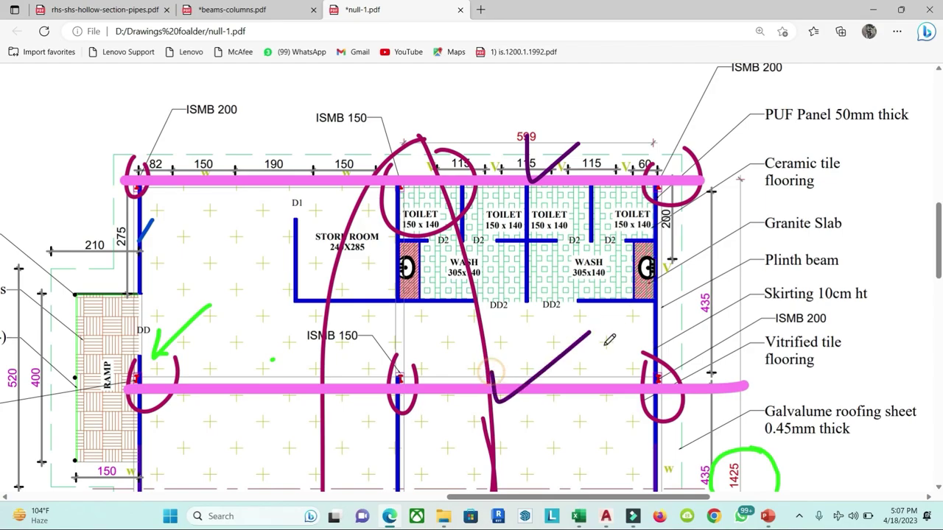
scroll(593, 341, down, 5)
drag(543, 379, 667, 309)
scroll(663, 310, down, 5)
drag(565, 358, 647, 324)
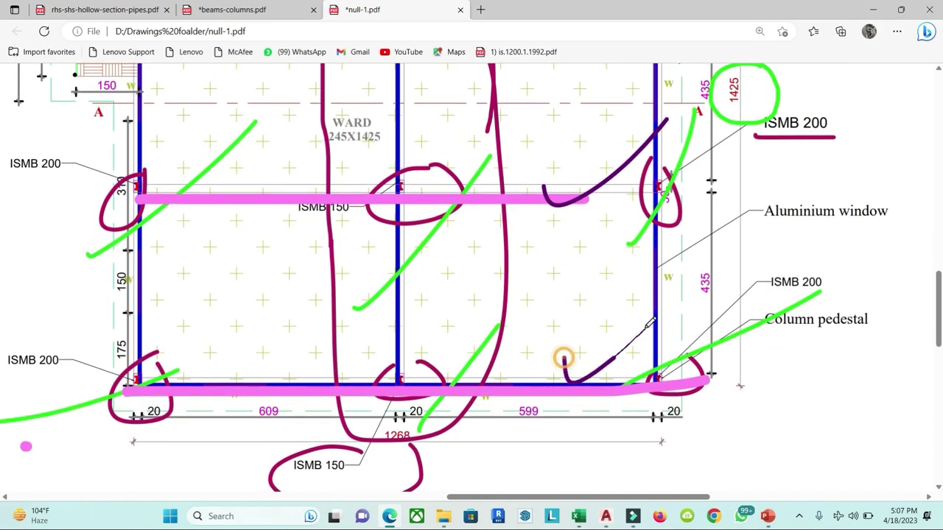
scroll(647, 301, up, 3)
scroll(645, 295, up, 4)
scroll(642, 288, up, 5)
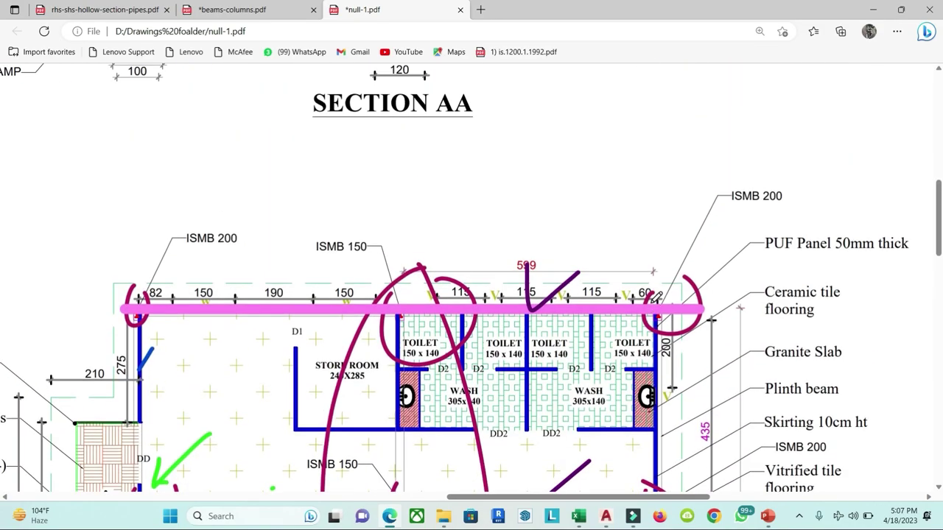
scroll(639, 276, up, 7)
scroll(635, 273, up, 5)
scroll(545, 258, down, 1)
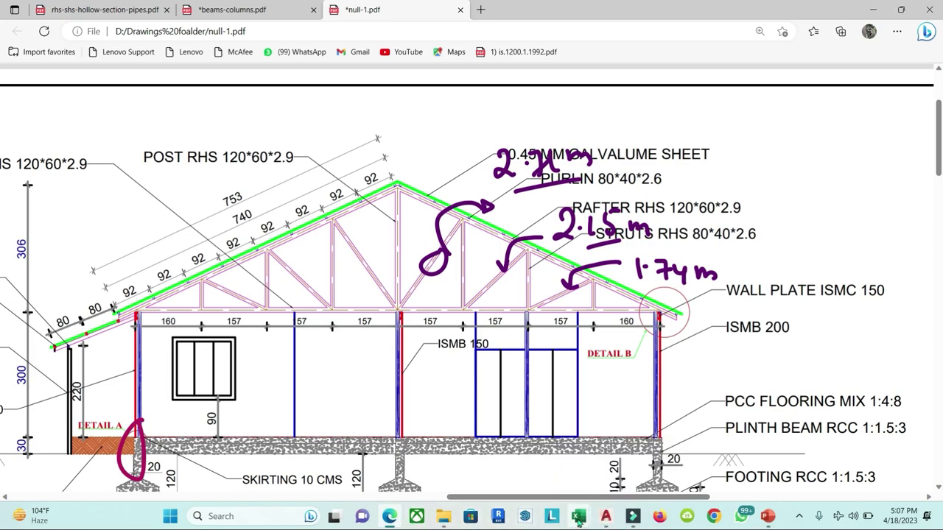
Step: Enter =(2.71+2.15+1.74)*2 in D10 as the INCLINED STRUTS length, giving 13.2
mouse_move(578, 519)
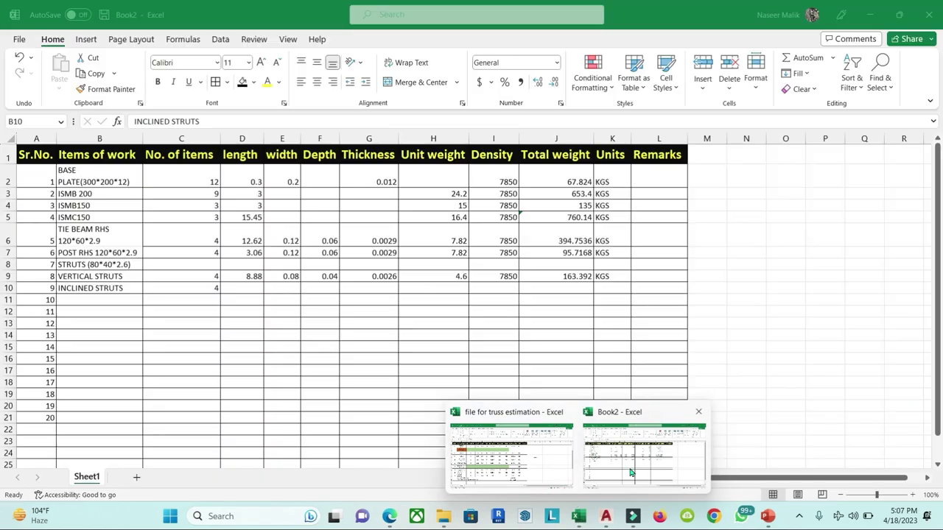
click(630, 468)
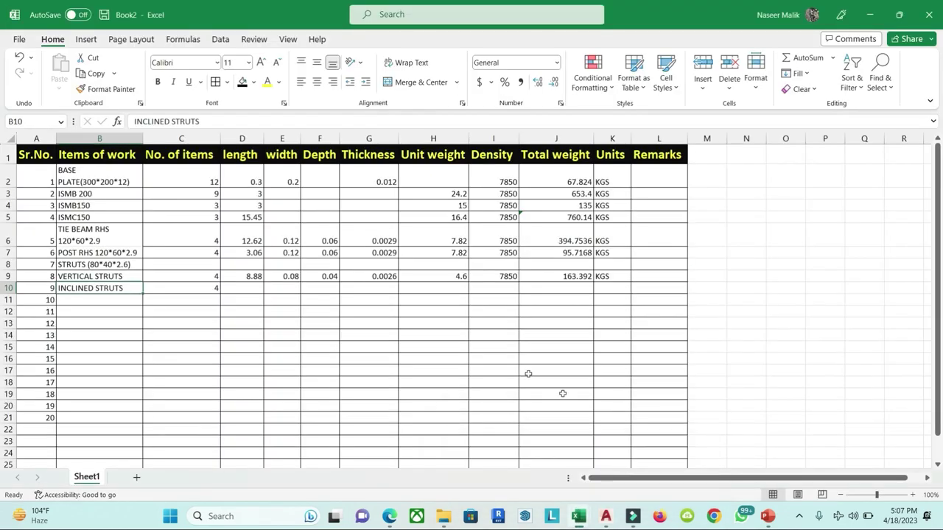
click(242, 291)
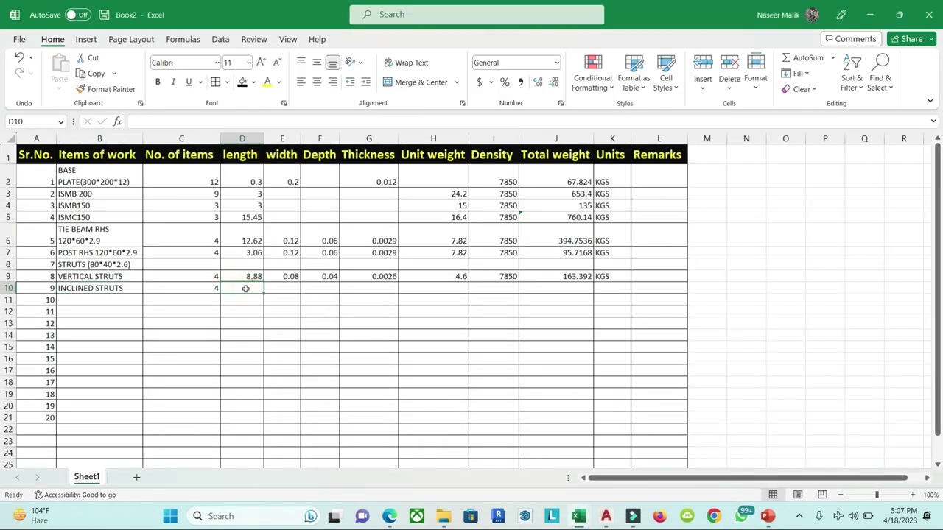
text(=(2.71+2.15+1.74)
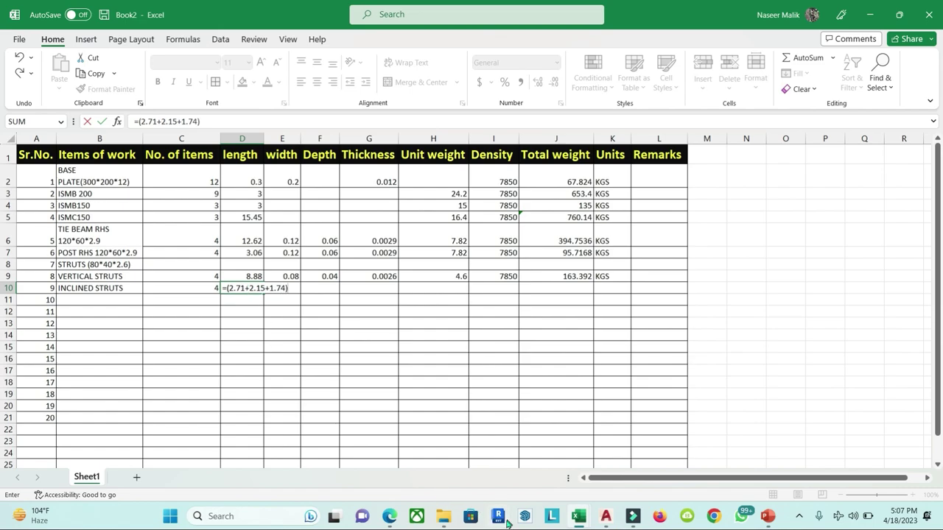
click(392, 516)
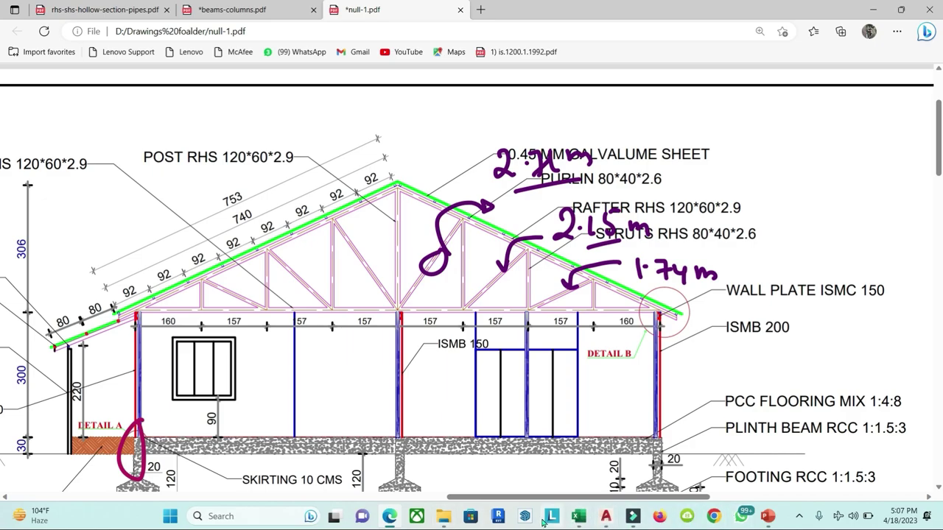
click(578, 518)
click(616, 456)
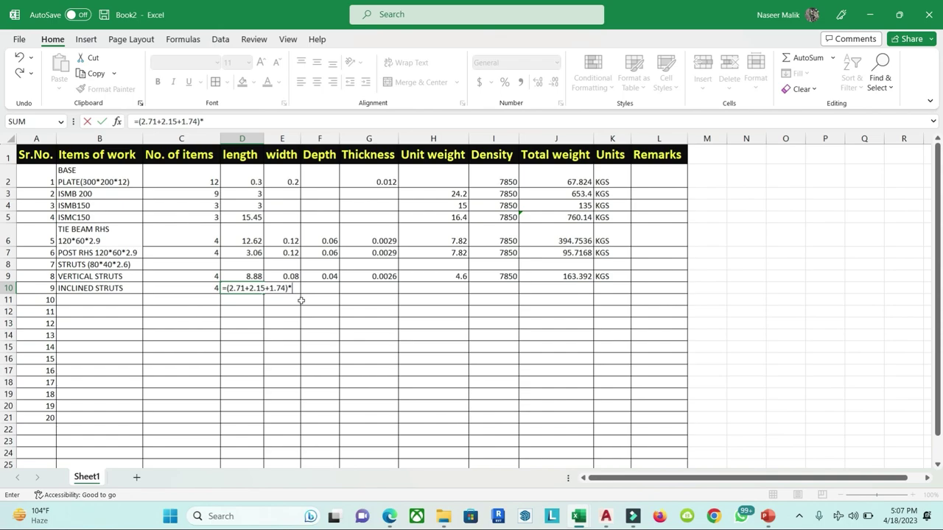
key(Return)
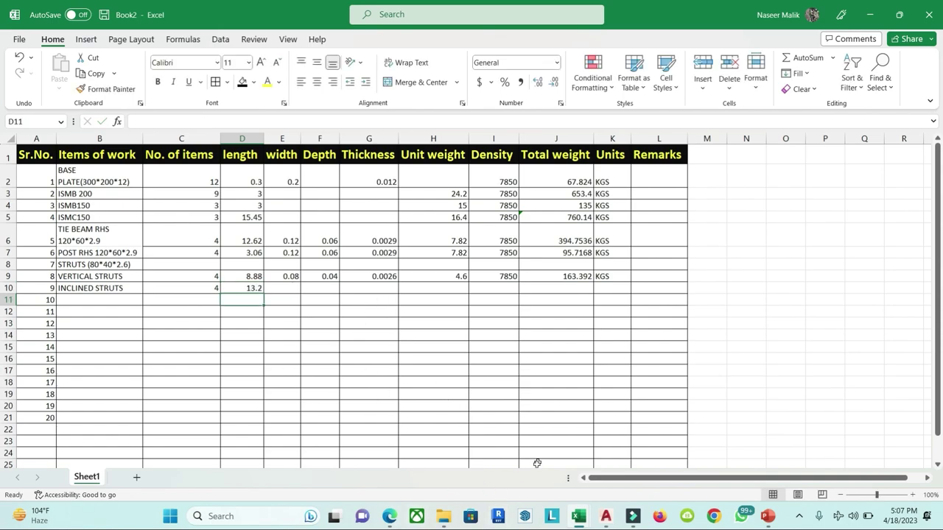
click(389, 516)
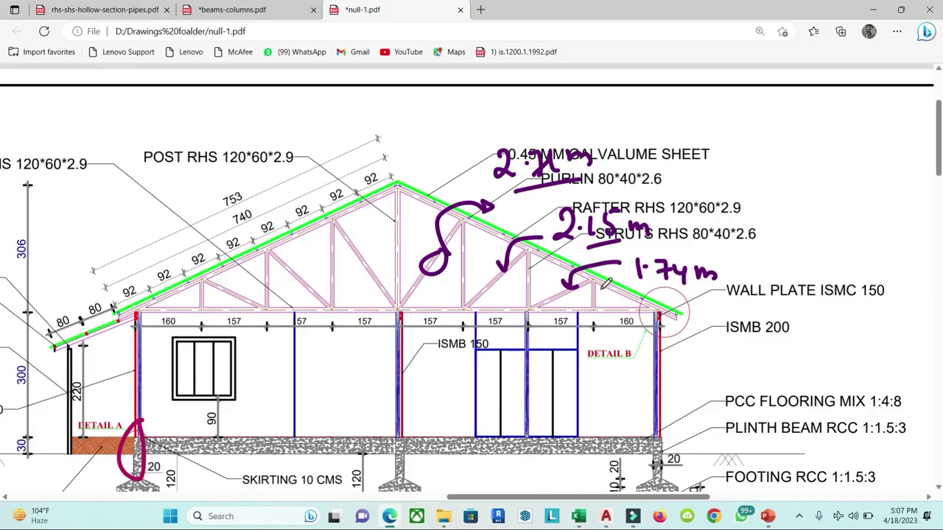
Step: Tick the inclined strut members across the truss with purple ink
drag(609, 290, 584, 295)
drag(191, 298, 289, 279)
drag(543, 274, 524, 274)
drag(446, 275, 479, 272)
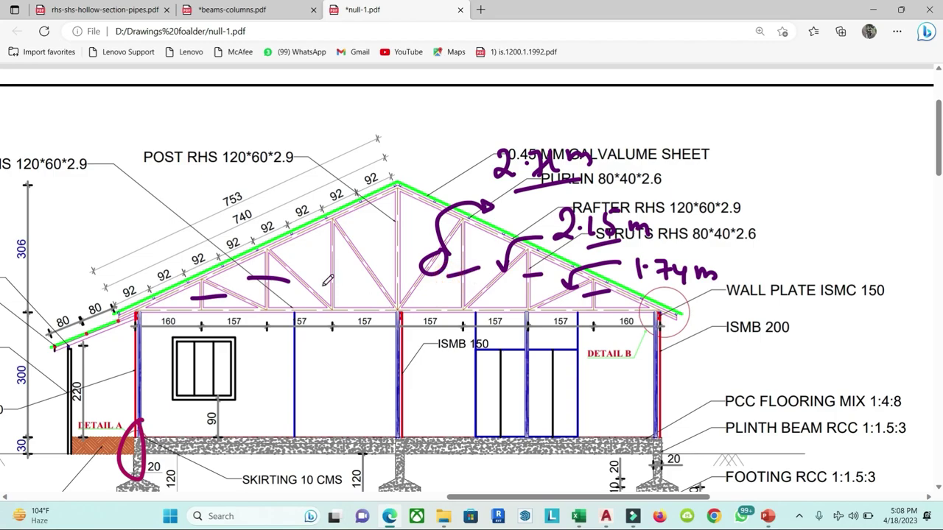
drag(332, 275, 381, 268)
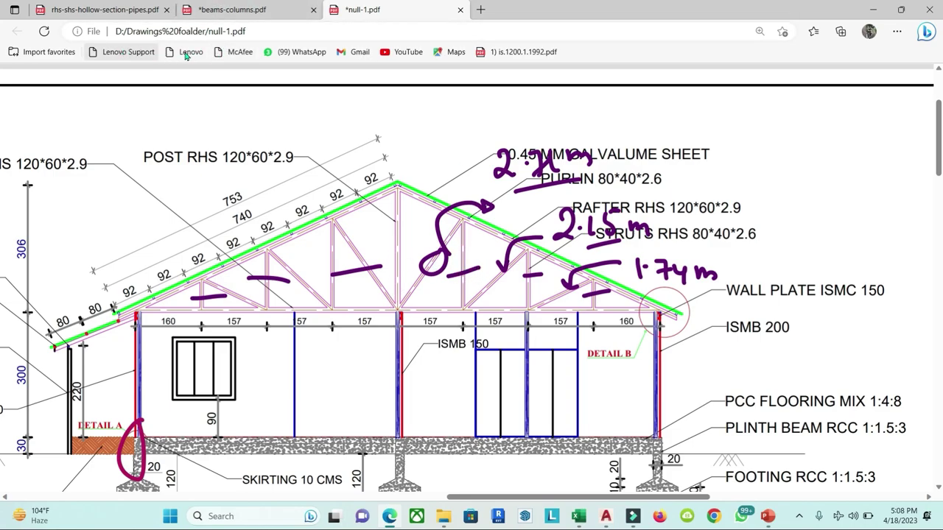
mouse_move(121, 70)
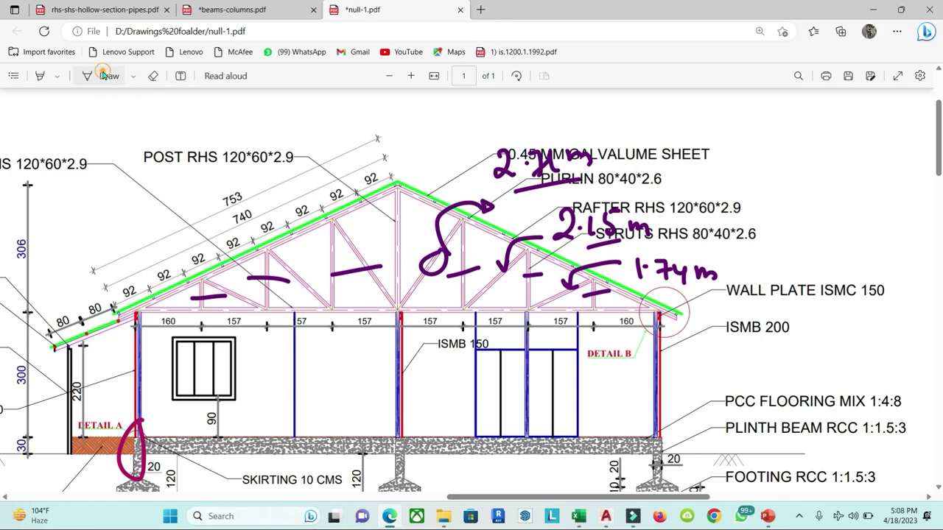
Step: Mark the remaining diagonal struts on both truss halves and add a loop beside δ
drag(543, 295, 550, 317)
drag(486, 294, 495, 306)
drag(407, 284, 423, 305)
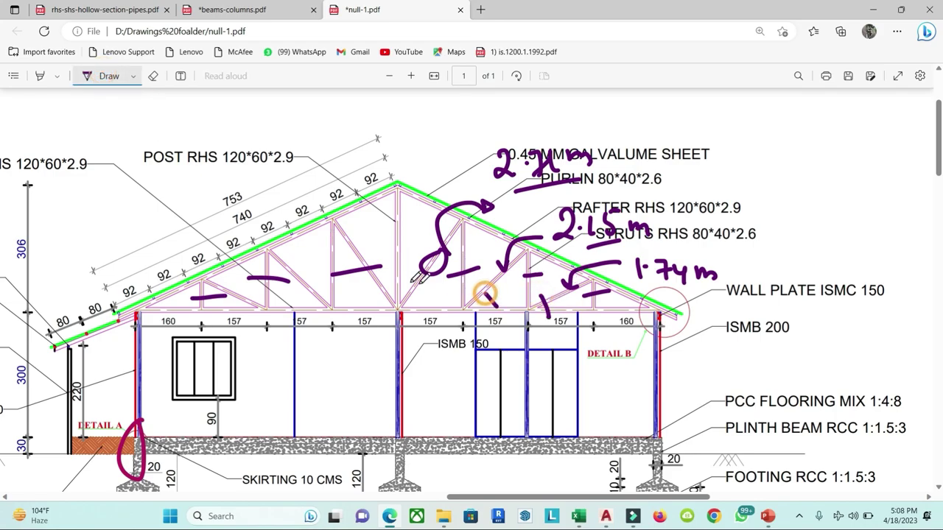
drag(382, 278, 339, 311)
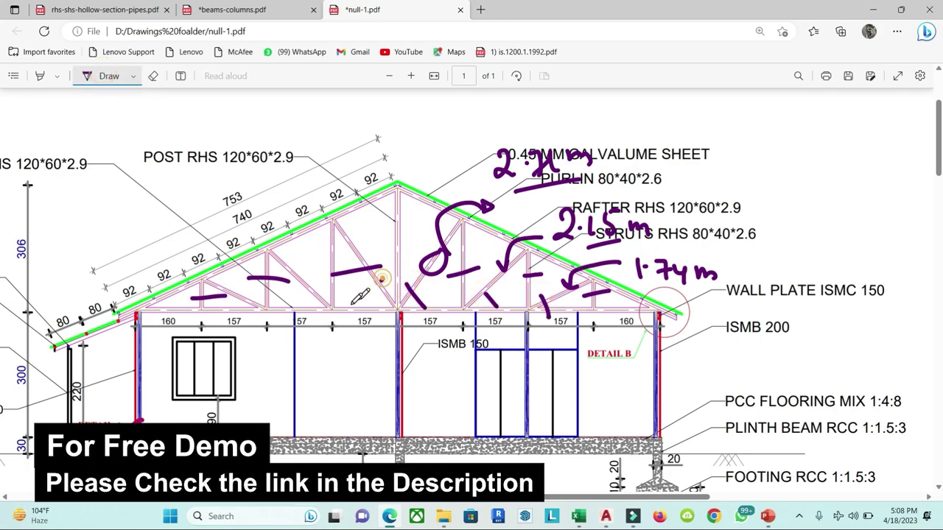
drag(318, 280, 290, 312)
drag(254, 283, 233, 319)
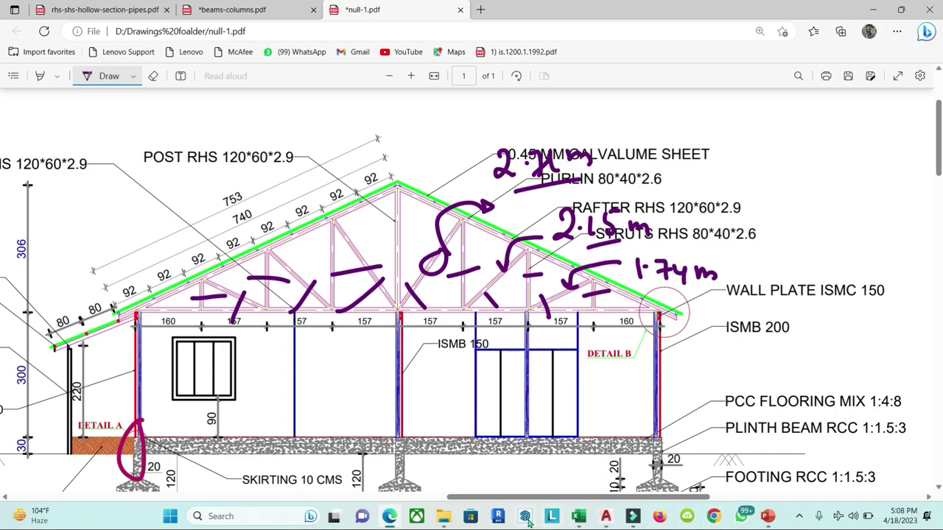
drag(483, 234, 477, 238)
Step: Copy VERTICAL STRUTS' sizes, unit weight, density, total weight formula and KGS down into INCLINED STRUTS
mouse_move(579, 516)
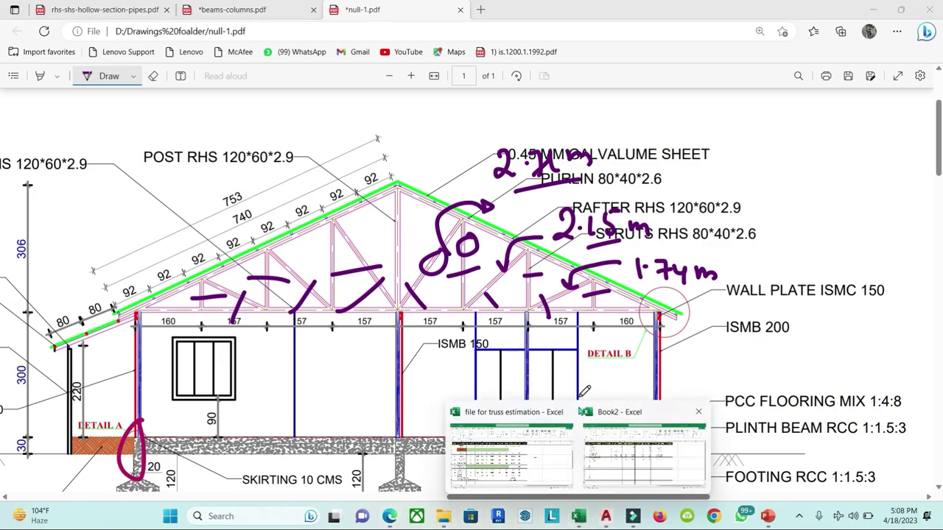
click(650, 461)
drag(293, 282, 486, 276)
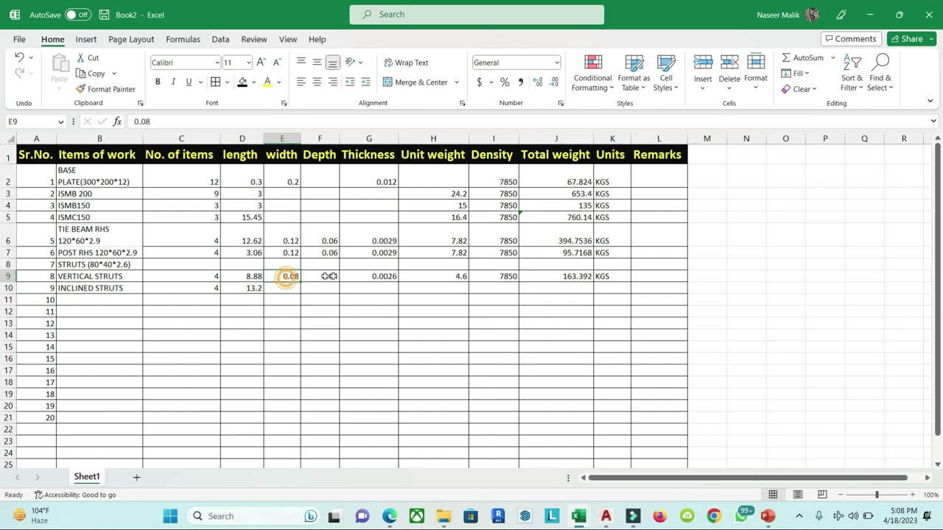
drag(520, 283, 520, 294)
click(560, 279)
mouse_move(594, 282)
mouse_down()
mouse_move(595, 293)
mouse_move(634, 293)
mouse_up()
click(609, 276)
click(667, 273)
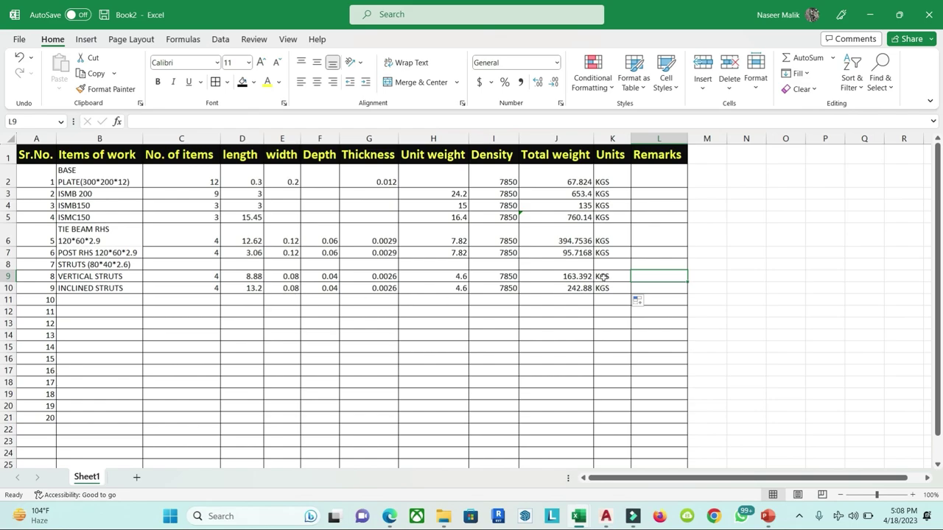
Step: Check the total weight formulas in J9, J10 and the length formulas in D9, D10
click(573, 278)
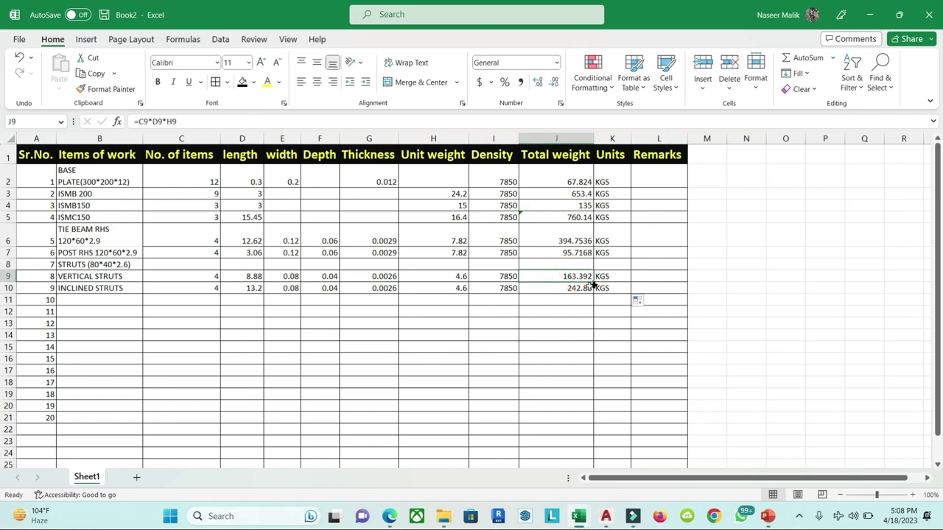
click(582, 289)
click(240, 277)
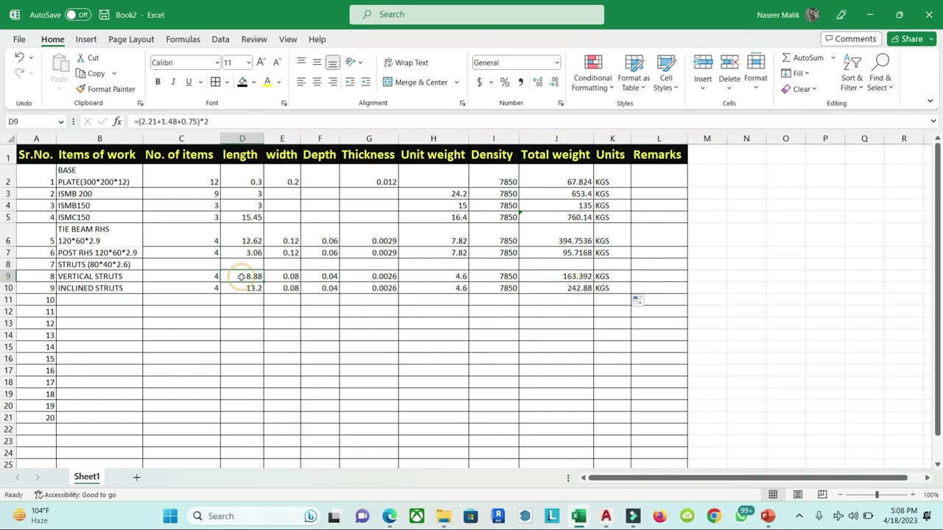
click(251, 288)
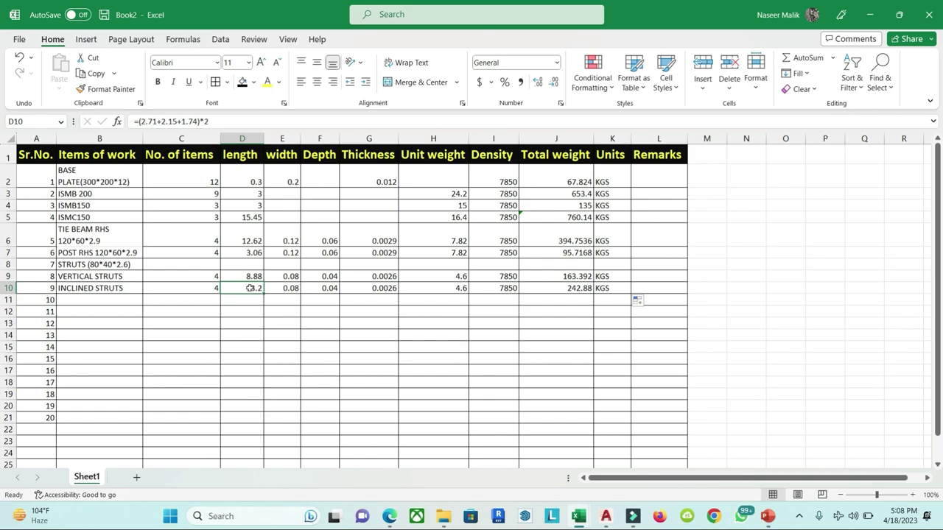
Step: Erase the earlier handwritten lengths, arrows and strut ticks from the truss PDF
click(389, 515)
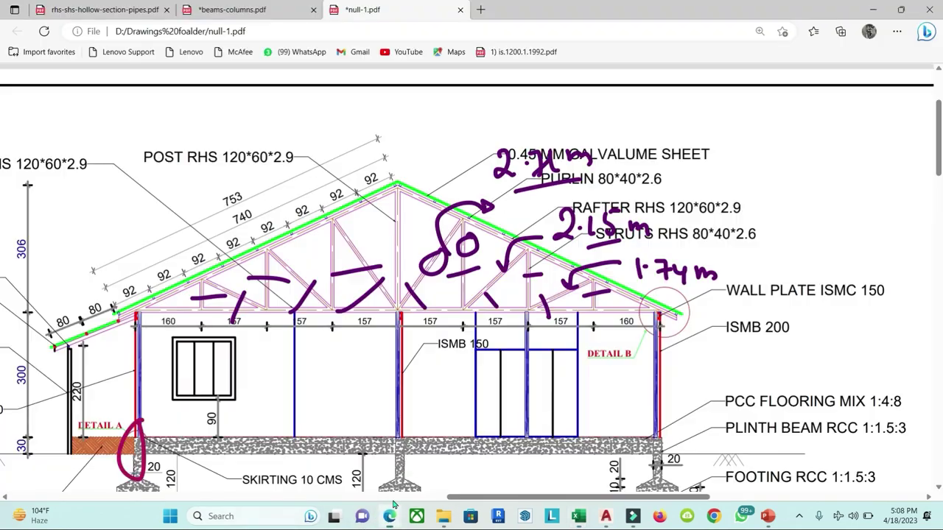
mouse_move(127, 68)
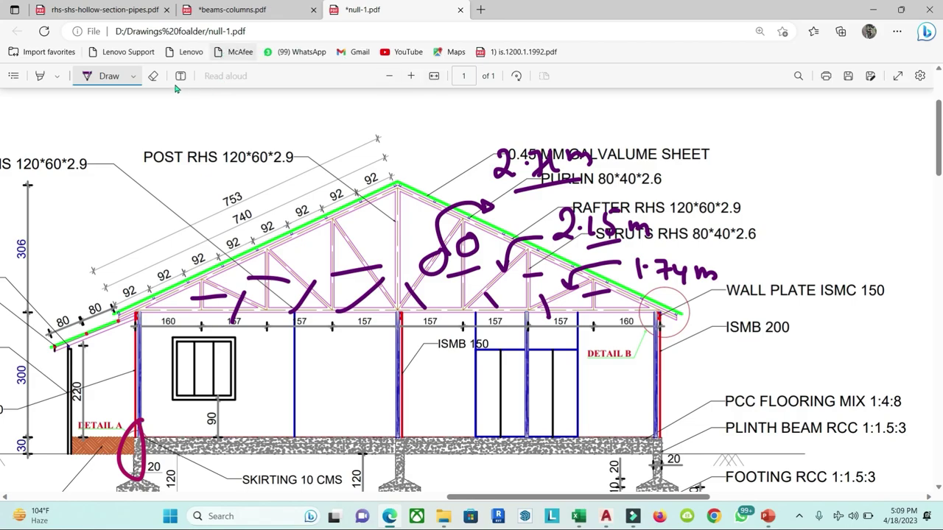
click(153, 76)
drag(457, 323, 576, 223)
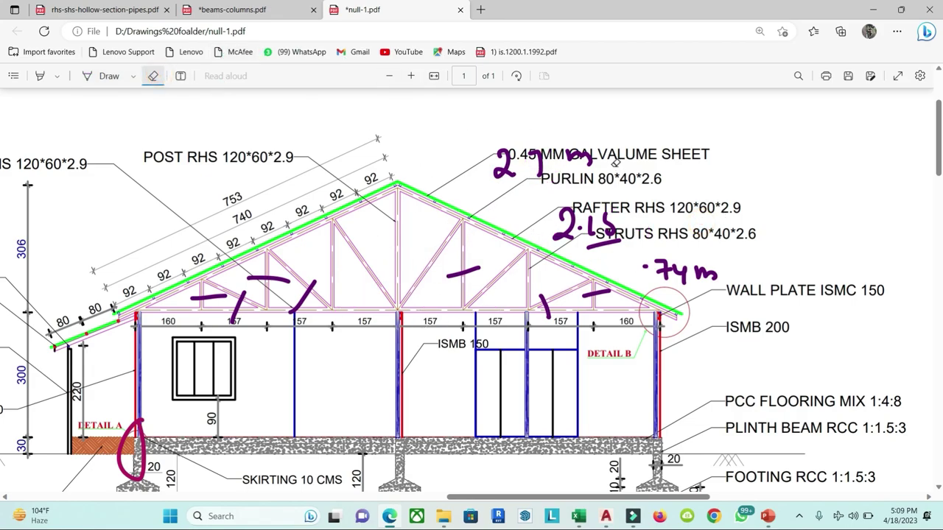
click(706, 273)
drag(309, 295, 300, 278)
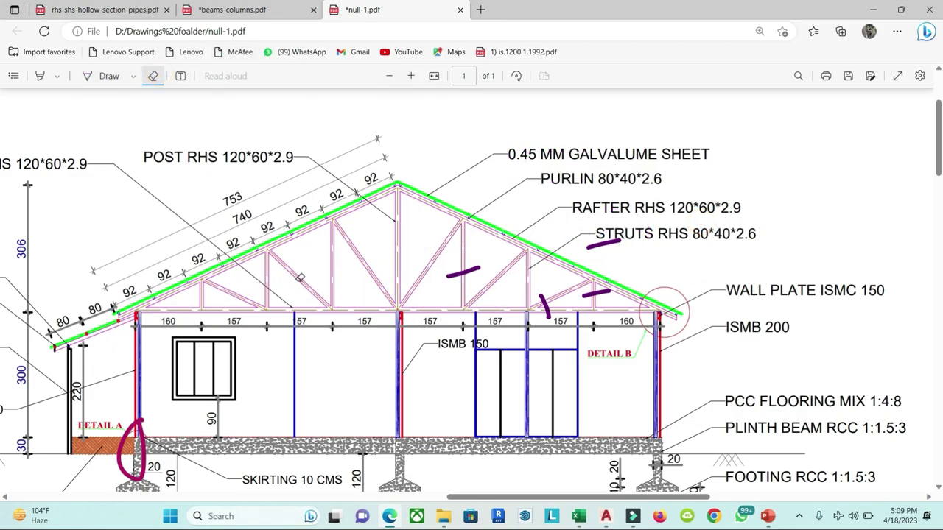
click(89, 76)
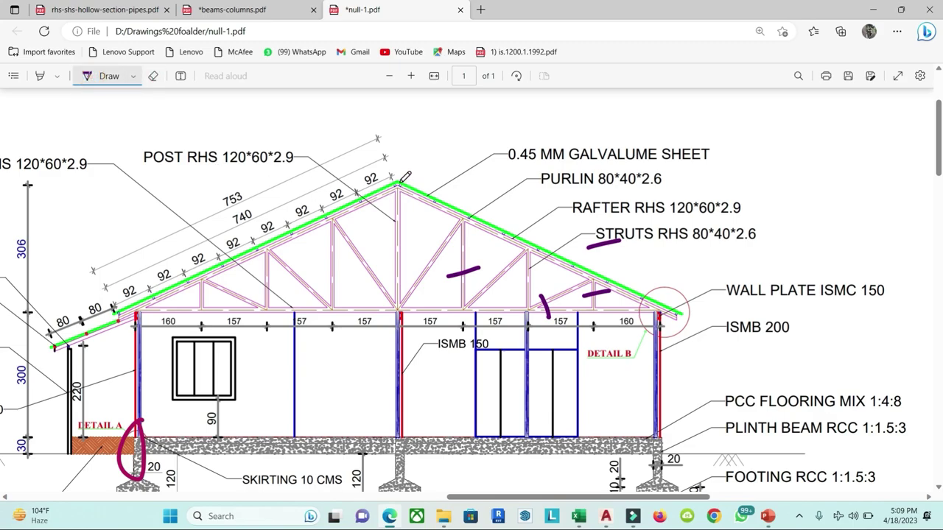
Step: Trace the right rafter and circle its 92 and 753 dimensions on the PDF
drag(403, 184, 688, 313)
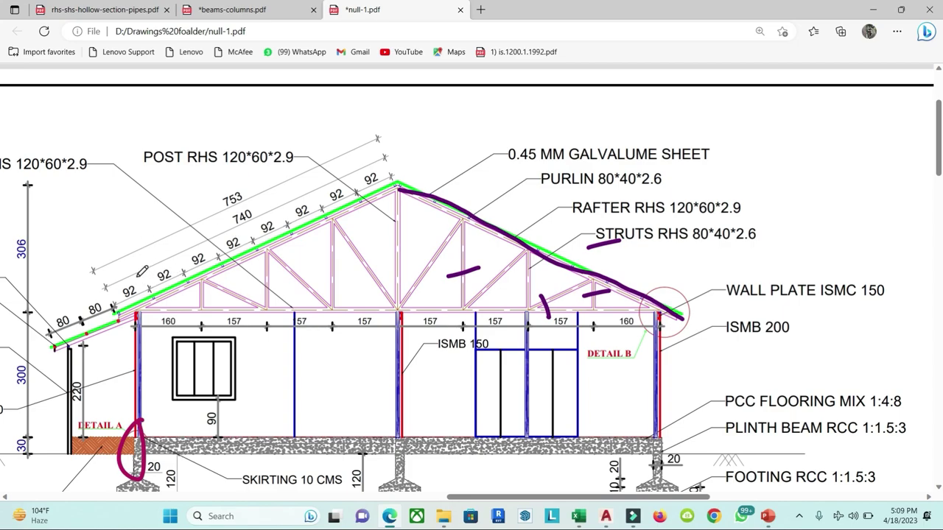
mouse_move(147, 275)
mouse_down()
mouse_move(155, 293)
mouse_move(207, 252)
mouse_up()
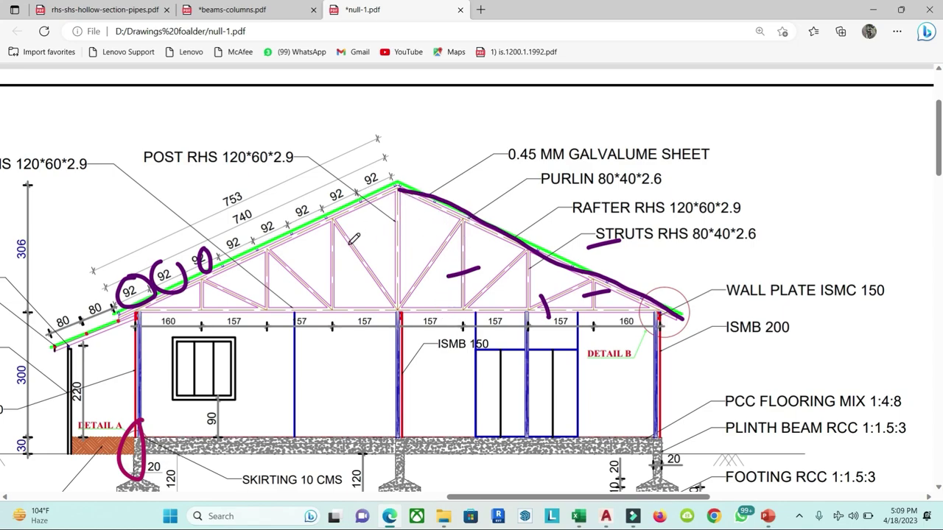
drag(249, 181, 261, 193)
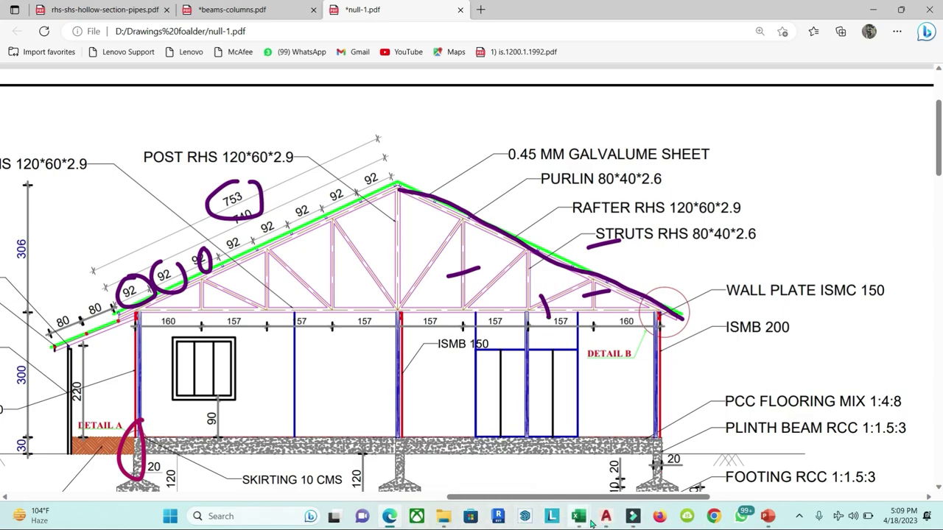
mouse_move(579, 516)
drag(429, 178, 420, 213)
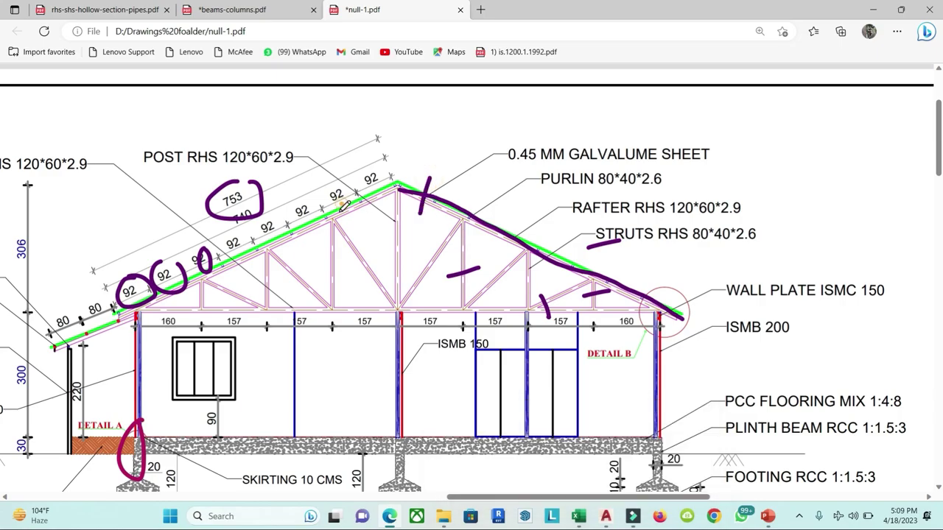
drag(343, 200, 338, 221)
Step: Tick off the counted beams on the floor plan further down the PDF
scroll(413, 337, down, 10)
scroll(413, 336, down, 10)
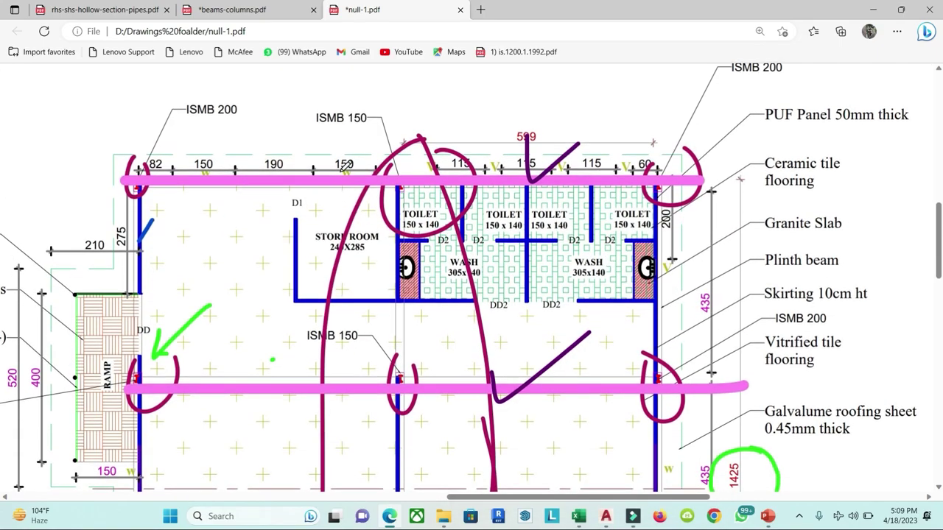
drag(341, 173, 389, 140)
scroll(324, 386, down, 4)
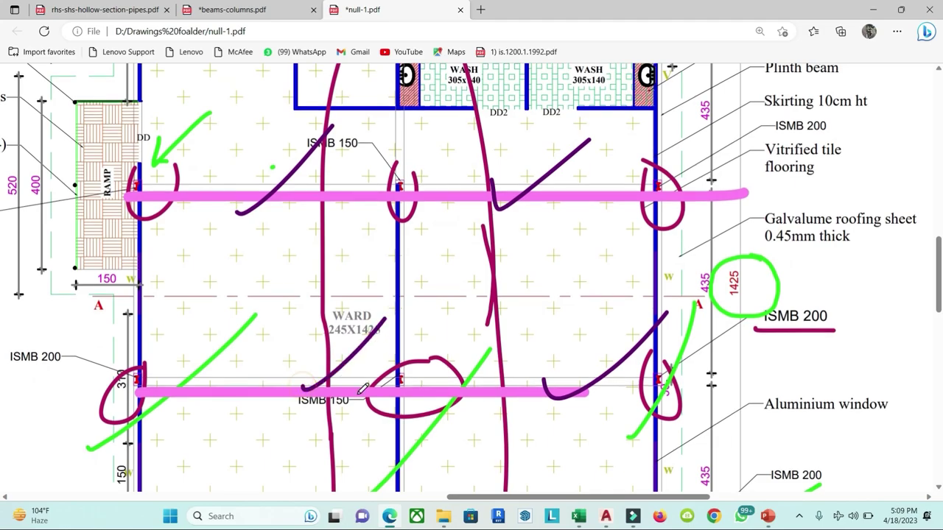
scroll(317, 362, down, 5)
drag(306, 316, 374, 262)
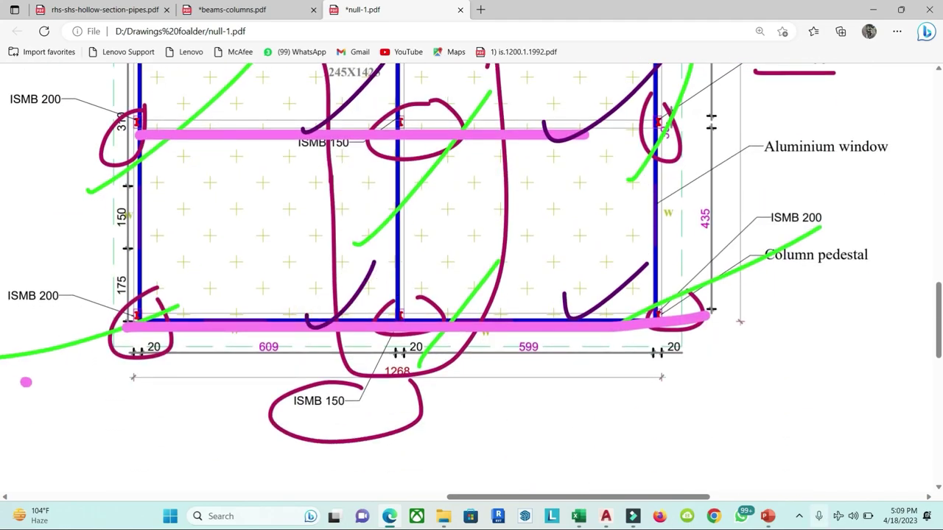
Step: Select item cell B11 in Book2, then copy the RAFTER RHS 120*60*2.9 label from the elevation
mouse_move(578, 516)
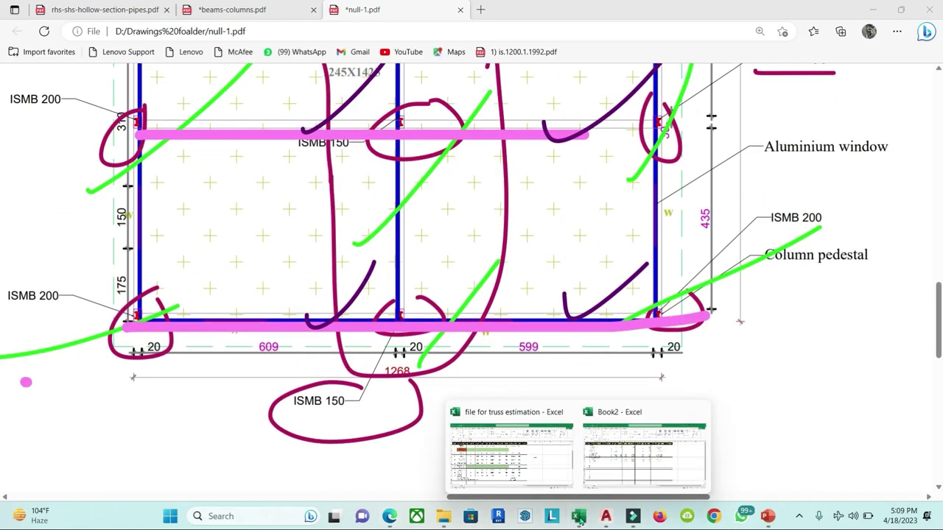
click(668, 460)
click(90, 299)
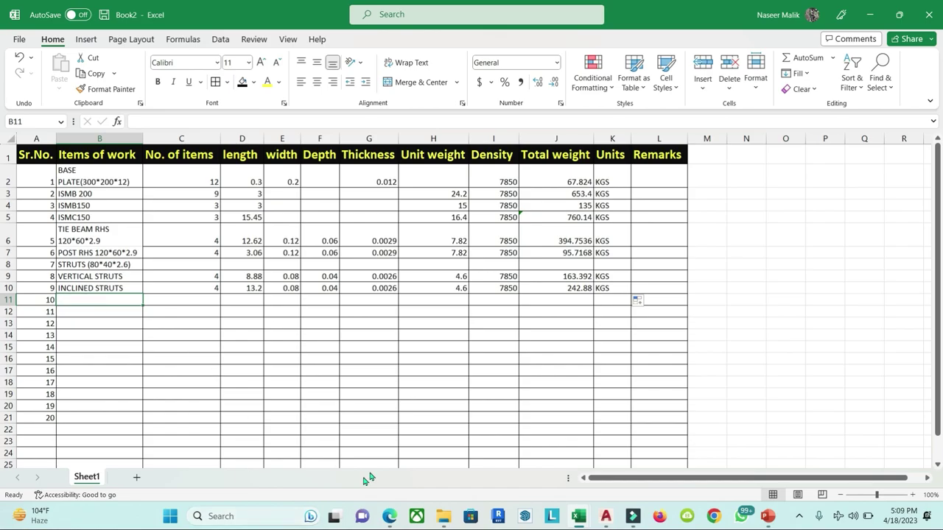
click(389, 516)
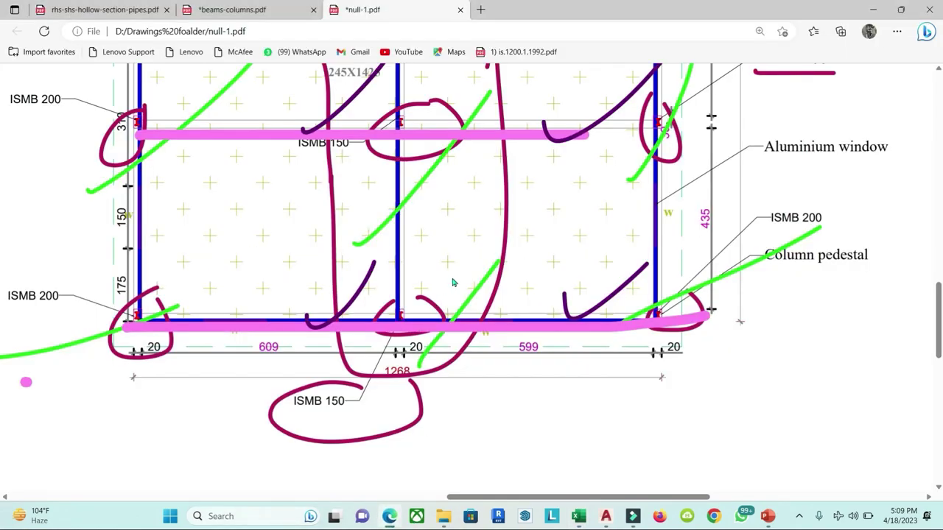
scroll(453, 282, up, 5)
scroll(471, 276, up, 5)
scroll(493, 267, up, 5)
scroll(497, 294, up, 2)
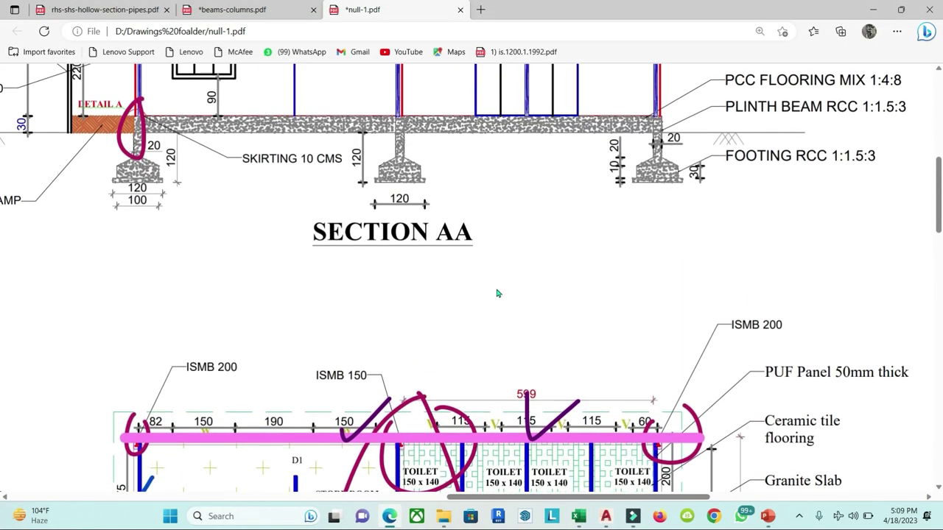
scroll(497, 293, up, 5)
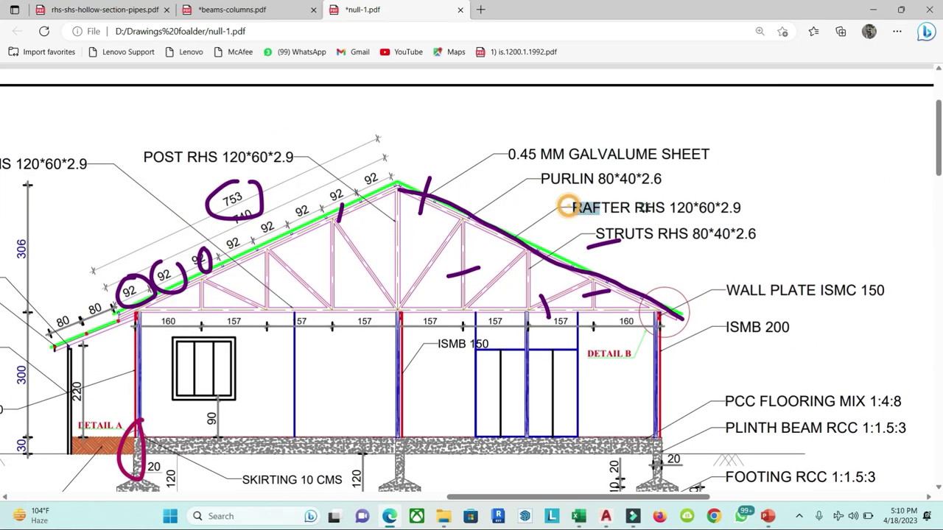
drag(573, 208, 743, 208)
key(ctrl+c)
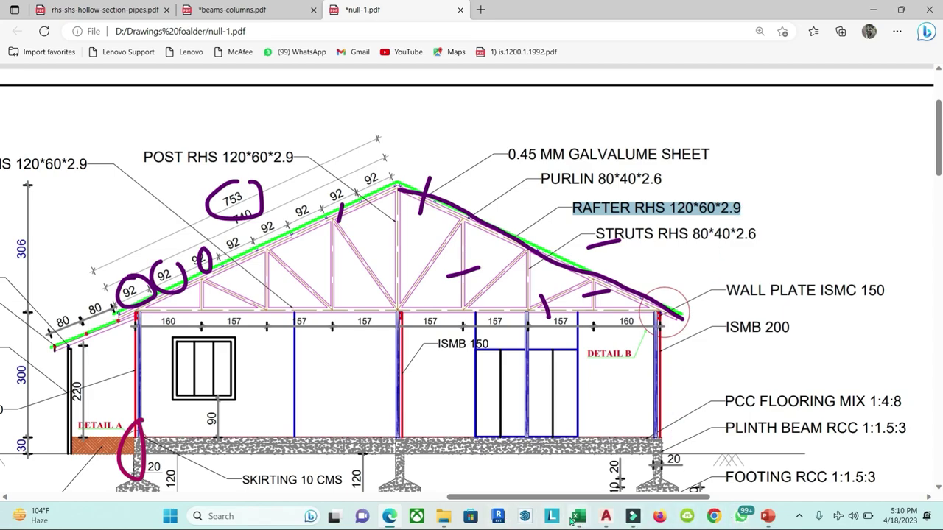
click(612, 449)
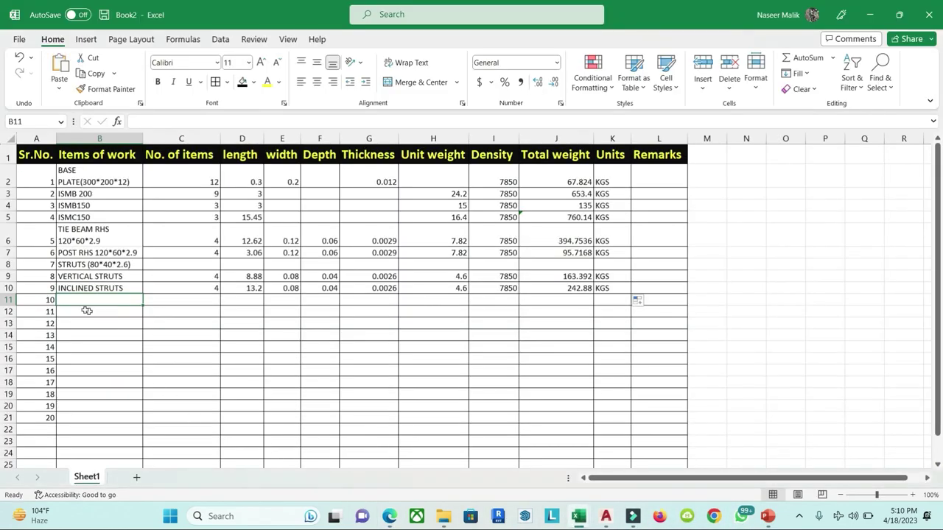
Step: Paste the RAFTER RHS 120*60*2.9 label into B11 and wrap its text
key(ctrl+v)
click(171, 383)
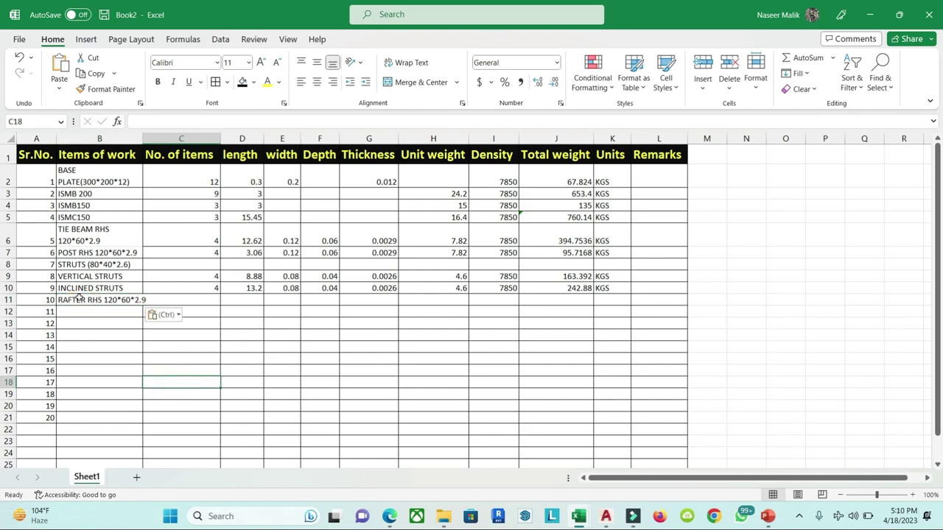
click(79, 297)
click(407, 63)
click(271, 332)
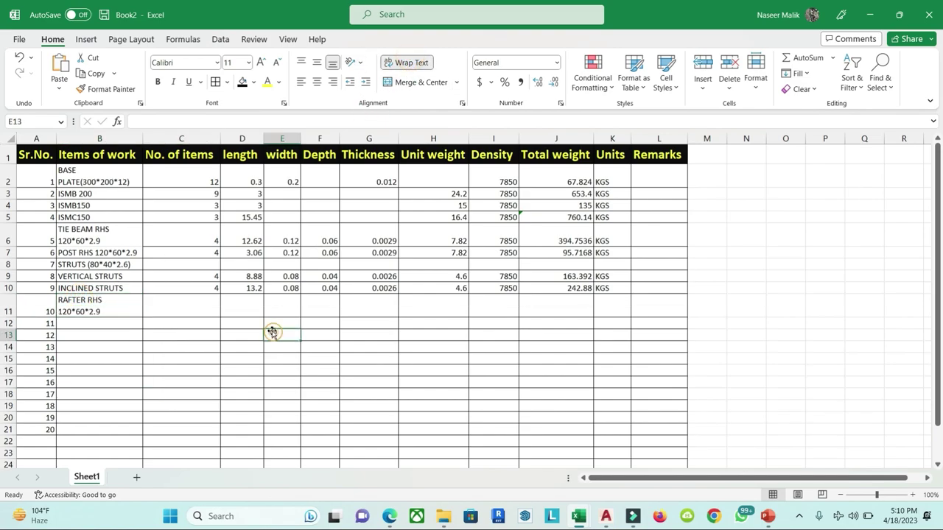
Step: Enter 4 items in C11 and length =(7.53*2), giving 15.06, in D11
click(195, 310)
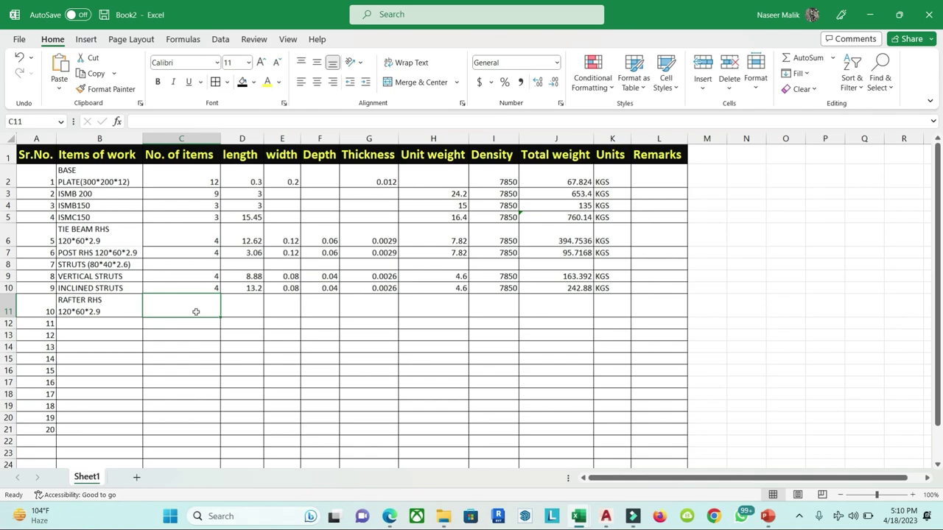
text(4)
key(Tab)
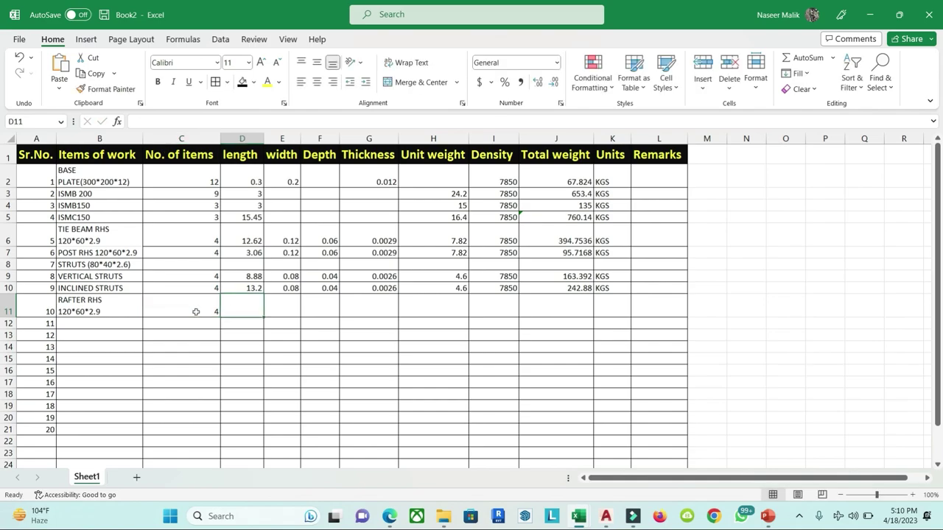
text(=(7.53*2)
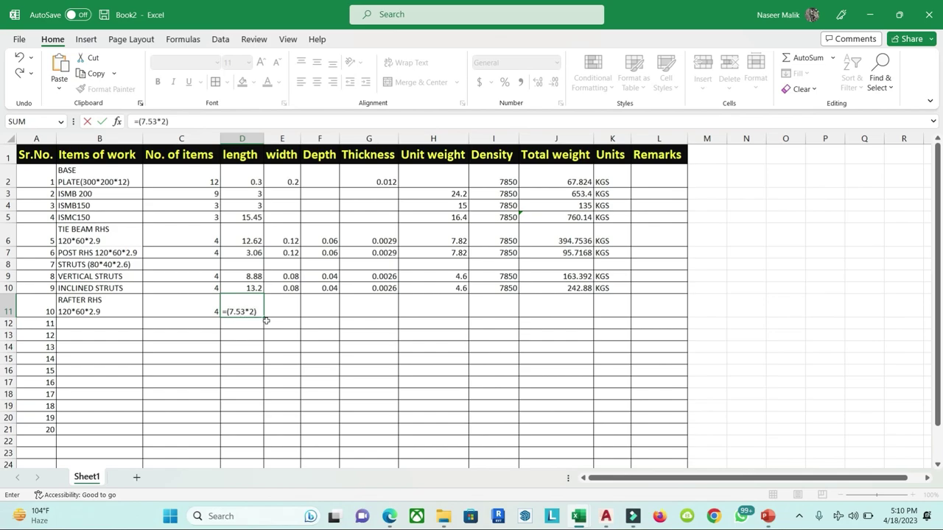
key(Return)
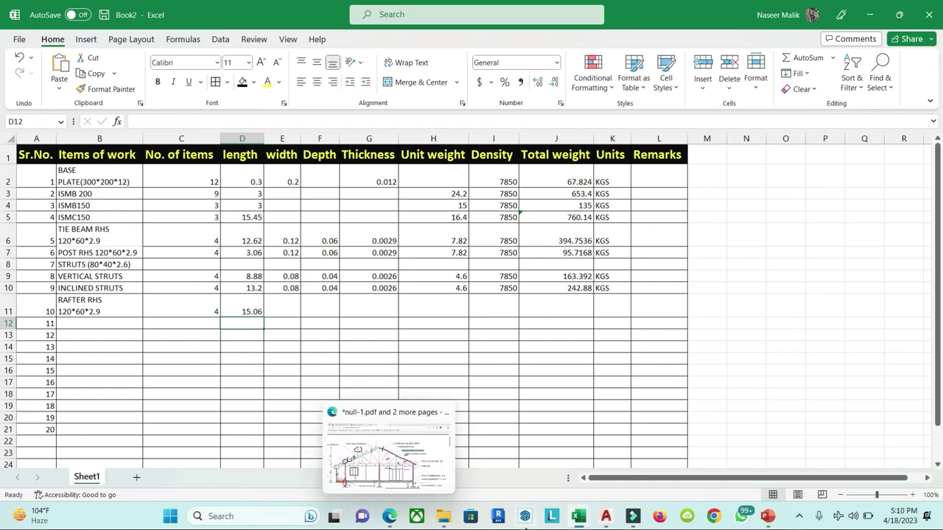
click(389, 516)
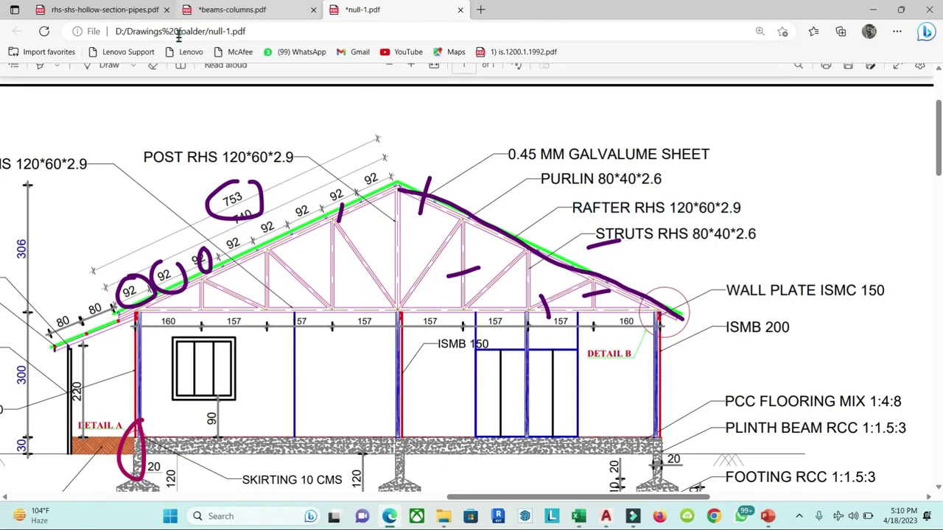
Step: Trace both rafters and mark counted truss members with the purple pen on the PDF
click(100, 76)
drag(318, 228, 330, 272)
mouse_move(433, 236)
mouse_down()
mouse_move(451, 225)
mouse_move(440, 249)
mouse_up()
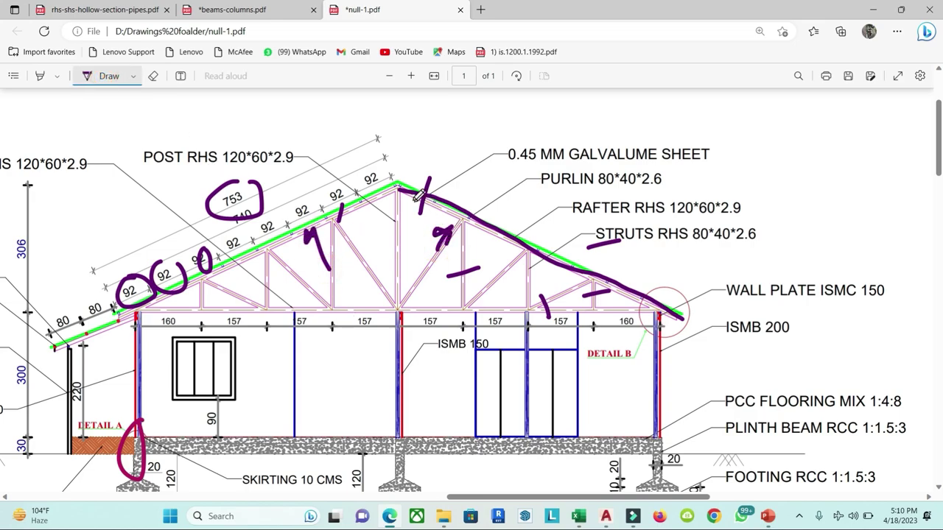
drag(404, 190, 700, 299)
drag(396, 188, 7, 350)
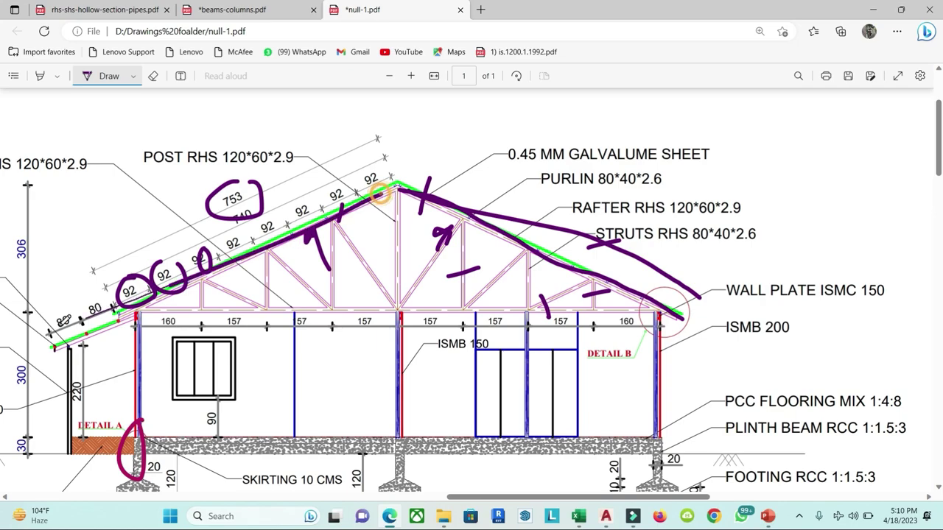
Step: Erase the rafter tracings, circled dimensions and strut marks from the truss drawing
click(151, 75)
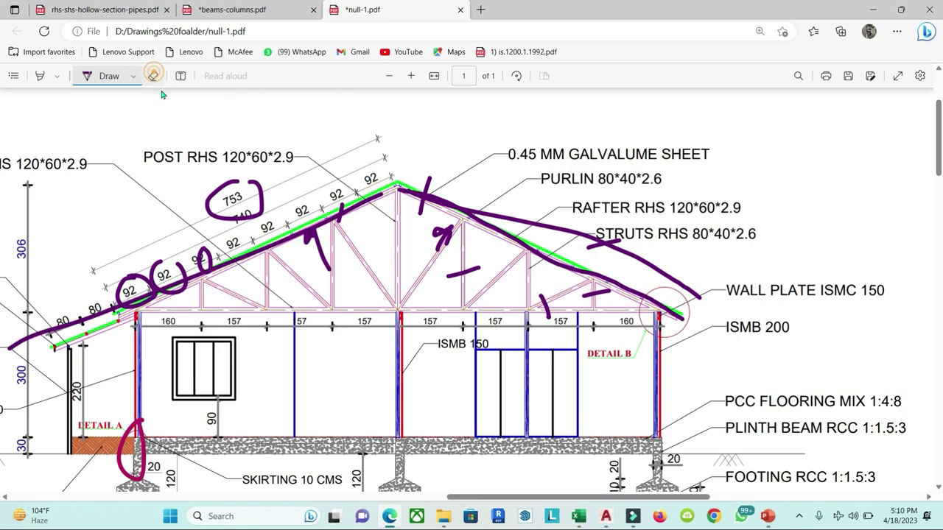
drag(649, 284, 464, 273)
mouse_move(243, 207)
mouse_down()
mouse_move(65, 287)
mouse_move(504, 197)
mouse_up()
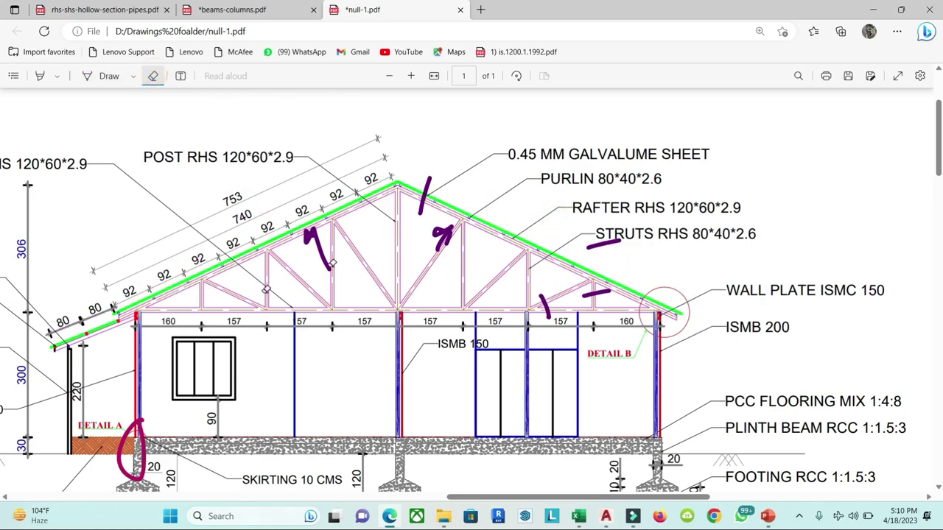
drag(588, 240, 524, 320)
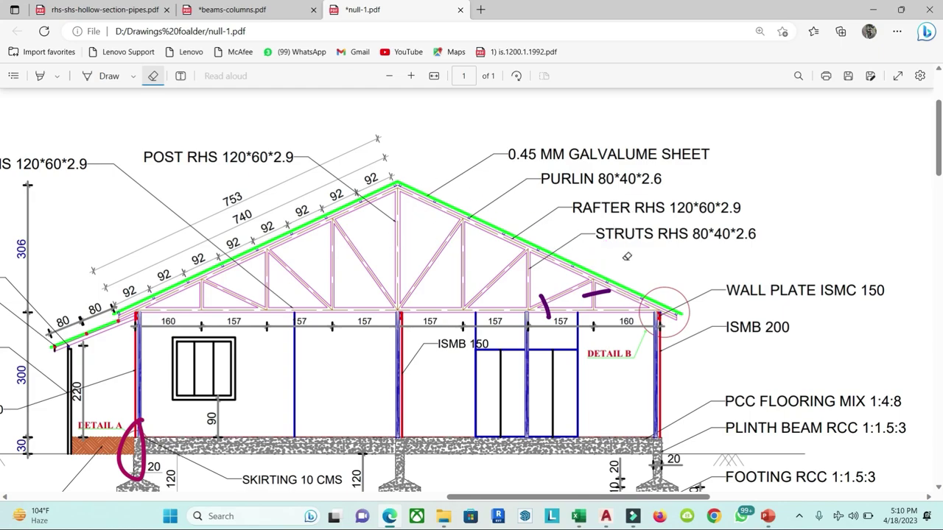
click(94, 76)
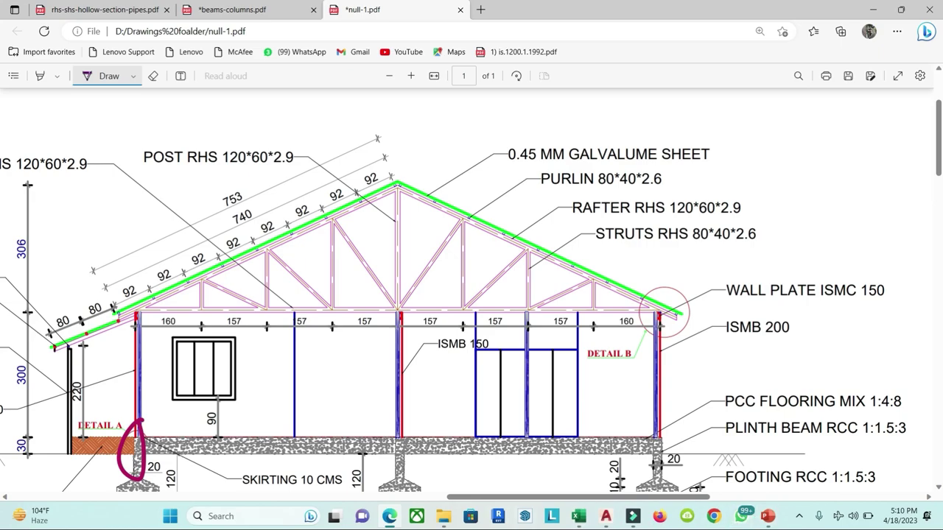
mouse_move(391, 520)
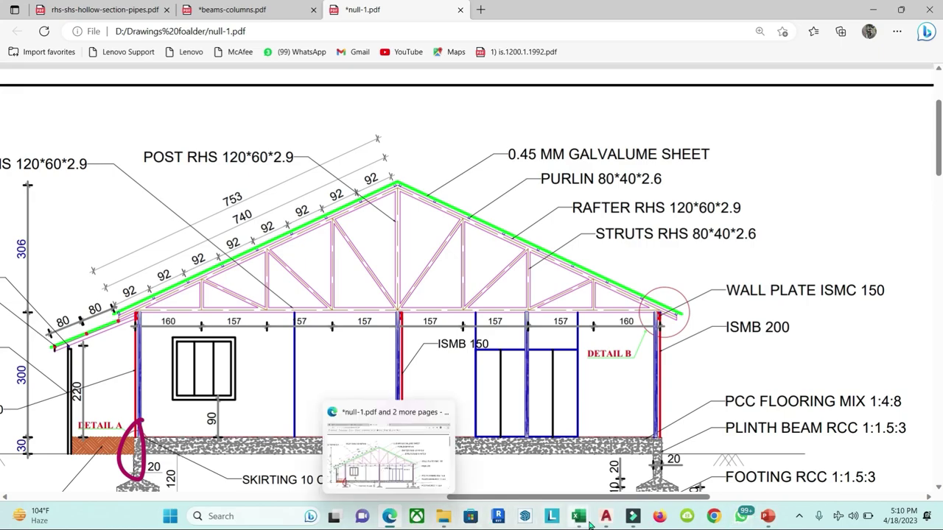
mouse_move(578, 516)
click(613, 461)
click(612, 461)
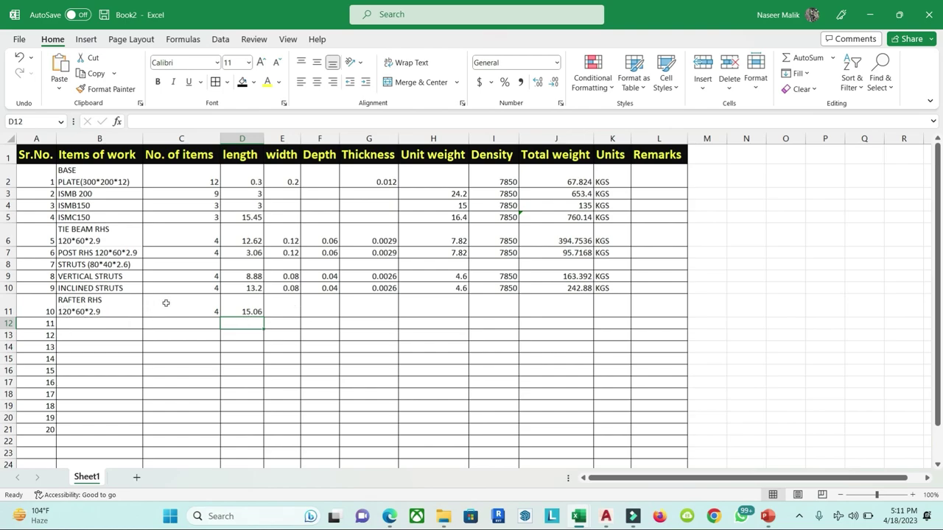
Step: Copy the POST RHS section values E7:I7 into the rafter row E11:I11
click(114, 254)
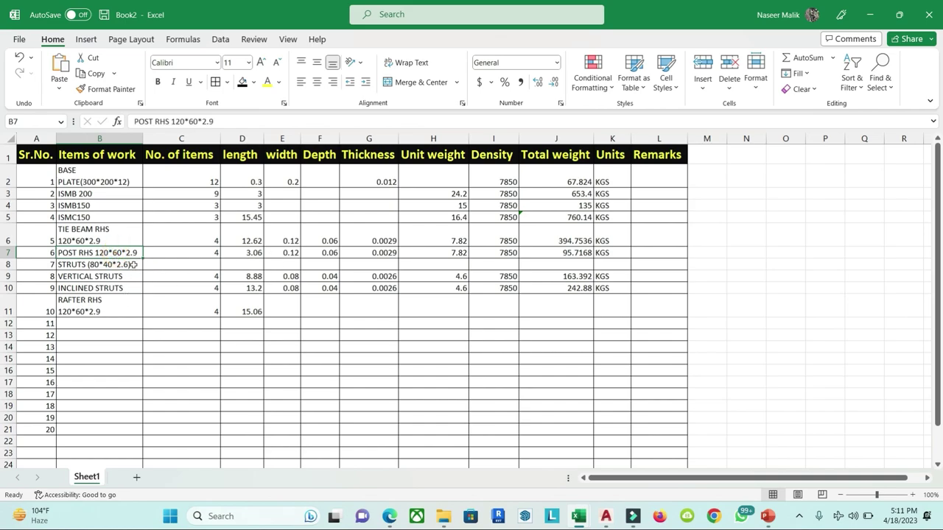
drag(283, 253, 492, 252)
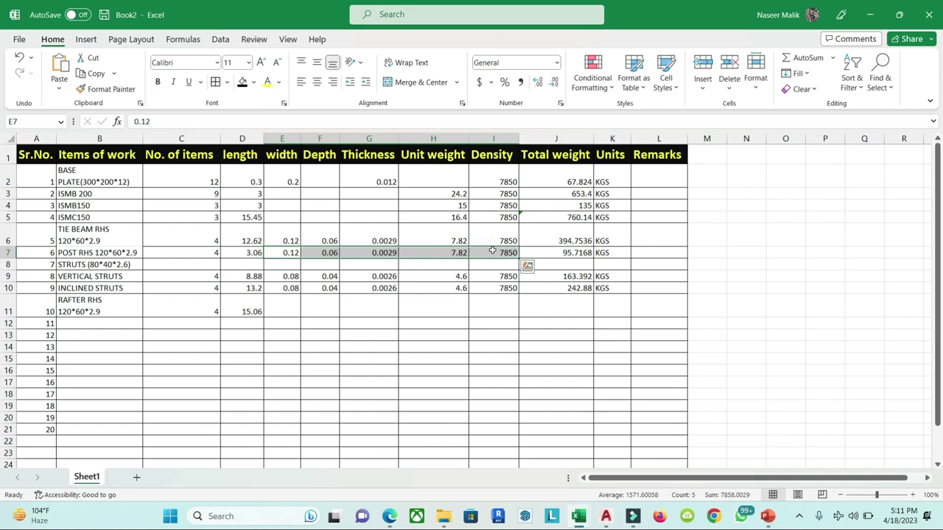
key(ctrl+c)
click(282, 310)
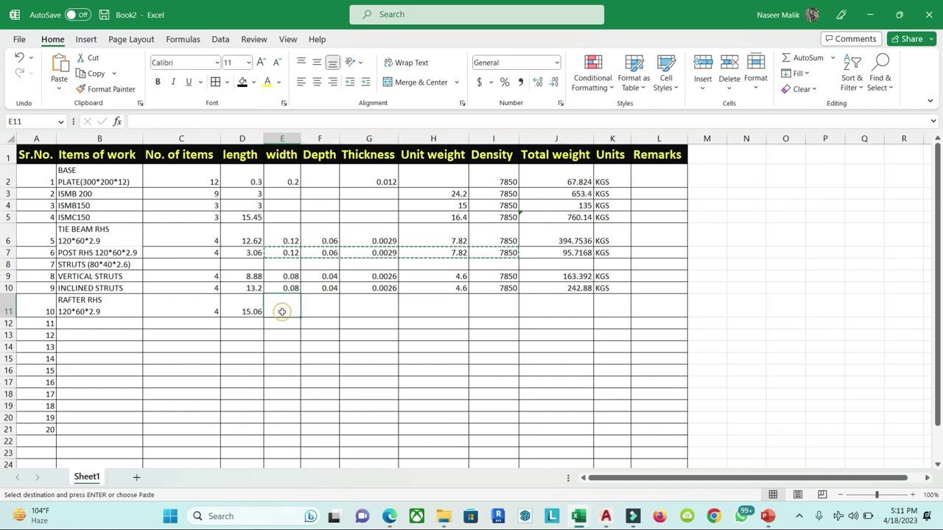
key(ctrl+v)
key(Escape)
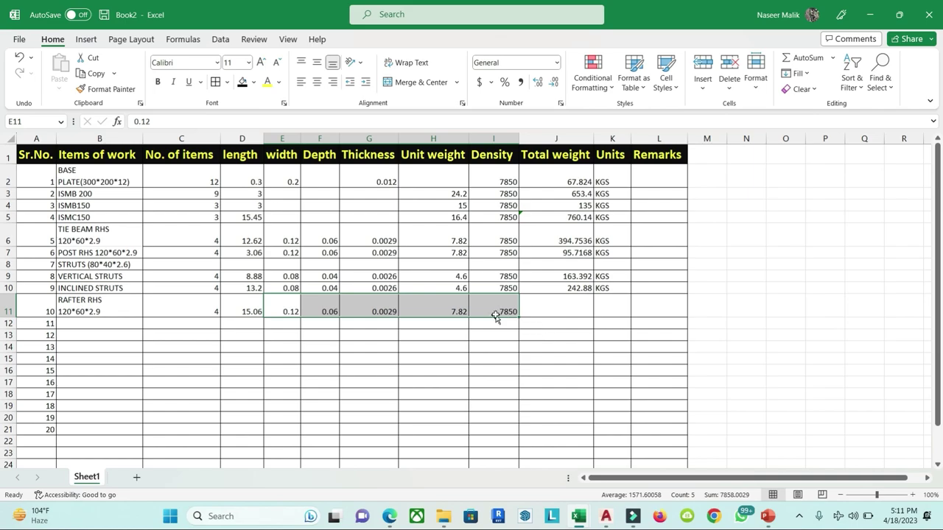
click(495, 315)
Step: Fill the total weight formula and KGS unit down to row 11, giving 471.0768 KGS
click(571, 290)
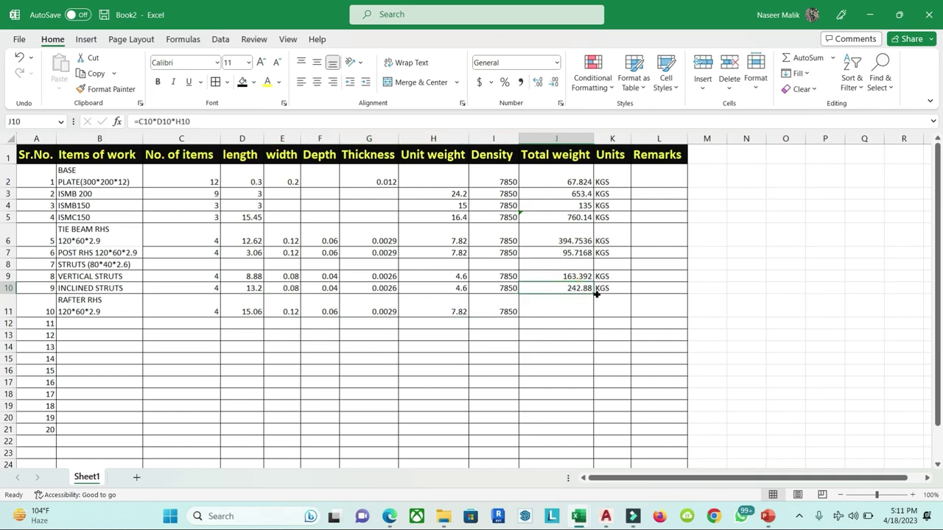
drag(596, 293, 600, 316)
double_click(565, 310)
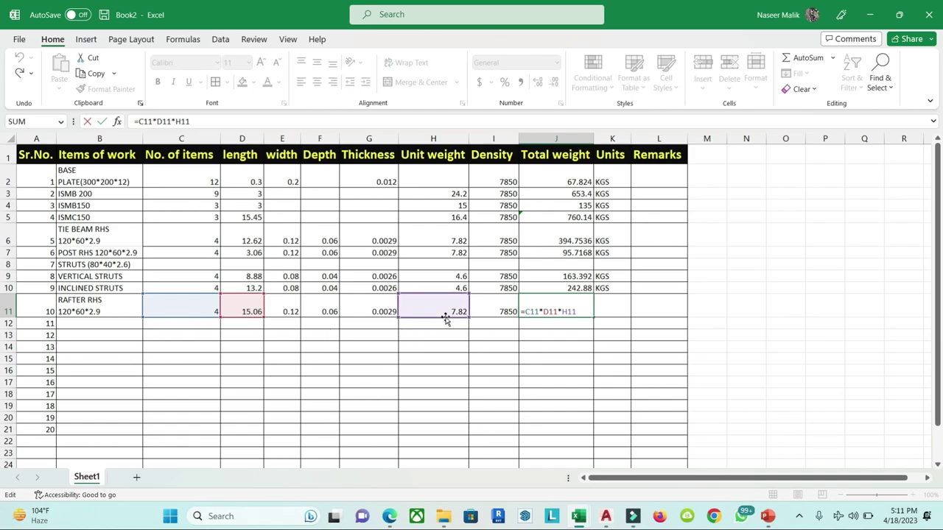
key(Return)
click(613, 289)
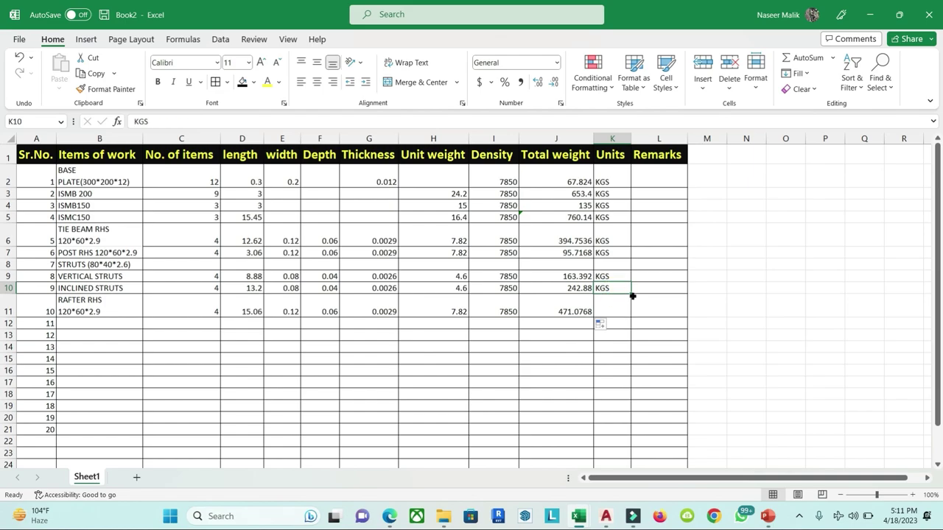
drag(630, 294, 634, 314)
click(679, 321)
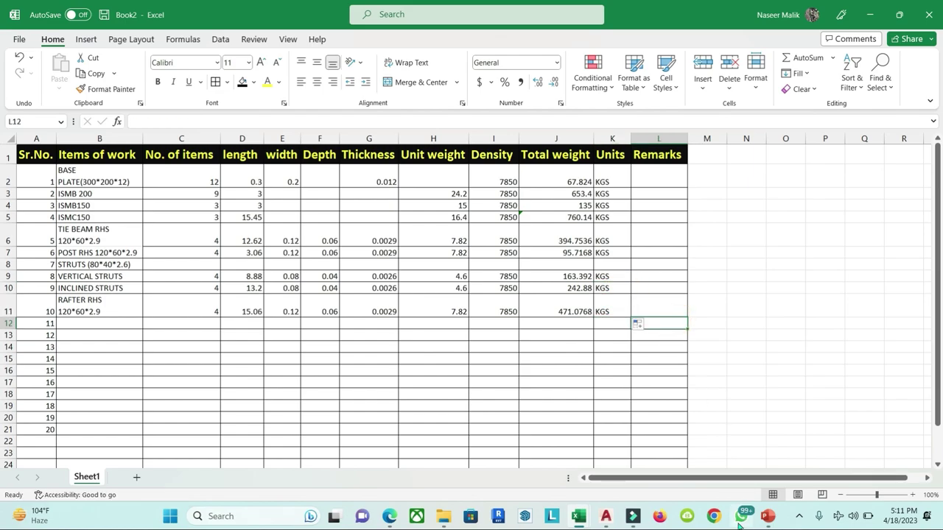
click(766, 517)
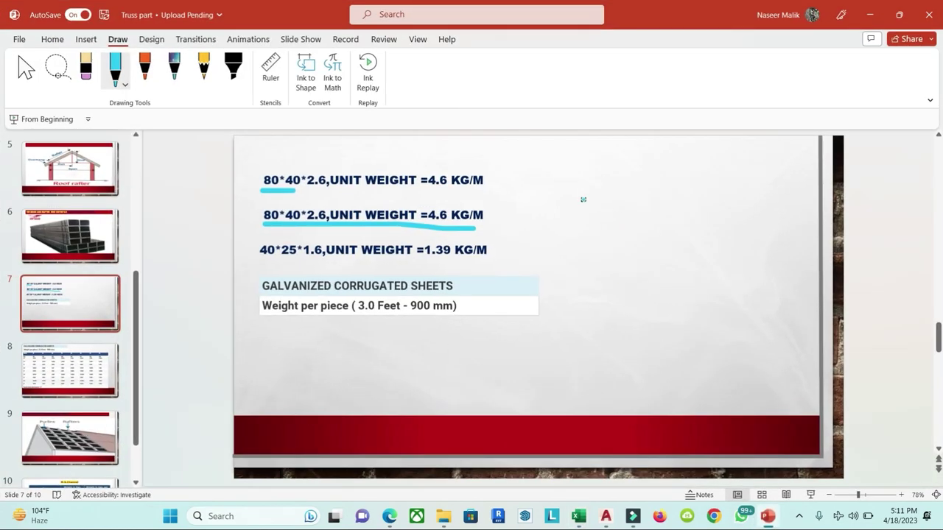
Step: Handwrite 'unit kg/m' and '13 m' in cyan on slide 7, with an underline and check mark
mouse_move(562, 173)
mouse_down()
mouse_move(623, 196)
mouse_move(625, 178)
mouse_move(653, 198)
mouse_up()
drag(675, 165, 686, 232)
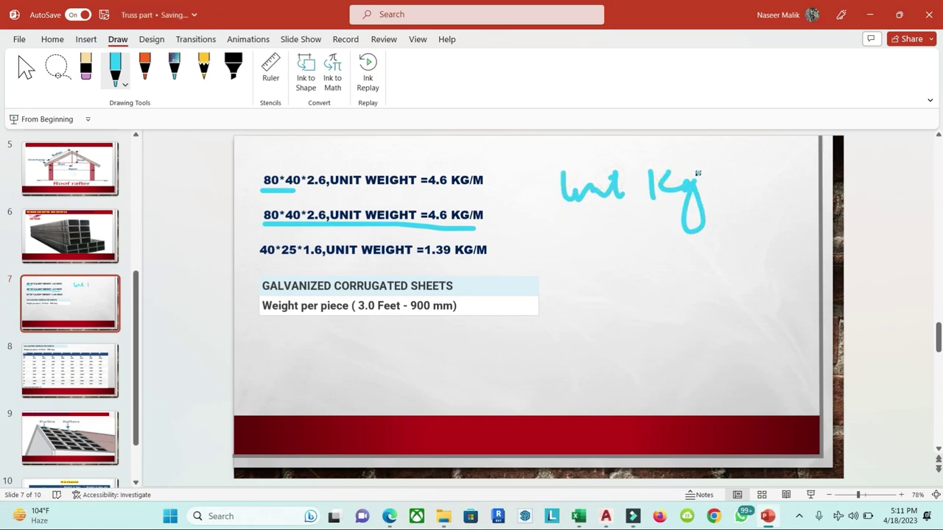
mouse_move(718, 163)
mouse_down()
mouse_move(707, 209)
mouse_move(742, 197)
mouse_move(763, 209)
mouse_up()
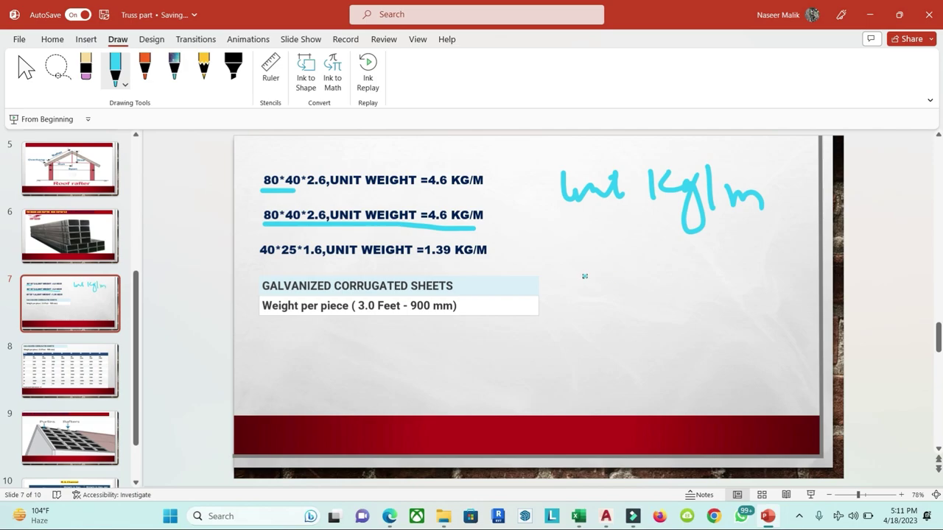
drag(579, 277, 590, 319)
mouse_move(607, 286)
mouse_down()
mouse_move(611, 316)
mouse_move(642, 292)
mouse_move(673, 307)
mouse_up()
click(630, 291)
drag(556, 219, 621, 209)
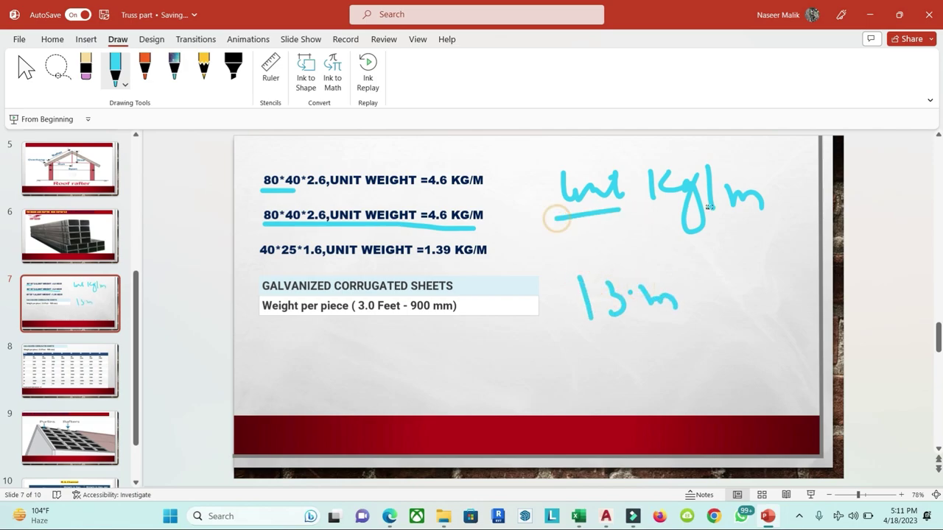
drag(719, 267, 794, 254)
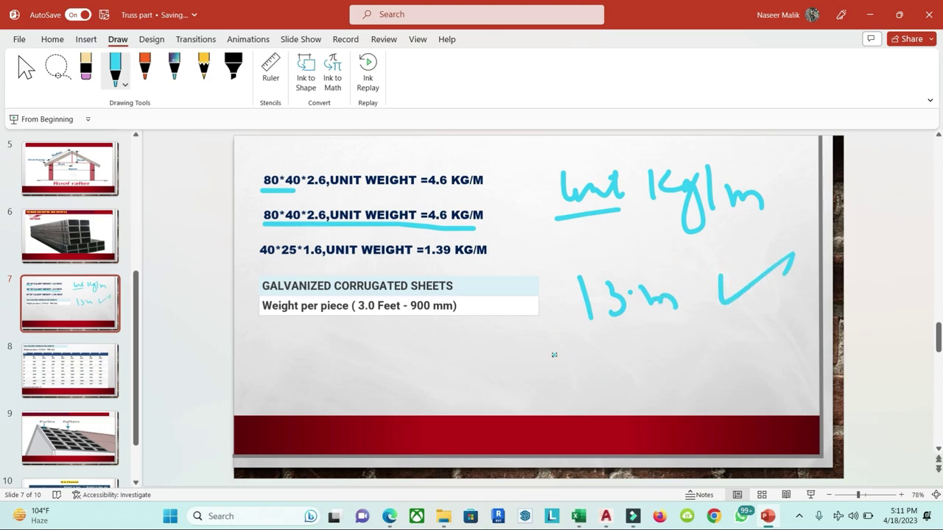
Step: Write the 'unit × L' formula below, cancelling metres to leave kg
mouse_move(549, 365)
mouse_down()
mouse_move(586, 354)
mouse_move(598, 365)
mouse_up()
mouse_move(583, 348)
mouse_down()
mouse_move(619, 341)
mouse_move(645, 362)
mouse_move(698, 361)
mouse_move(716, 372)
mouse_move(688, 389)
mouse_move(747, 399)
mouse_up()
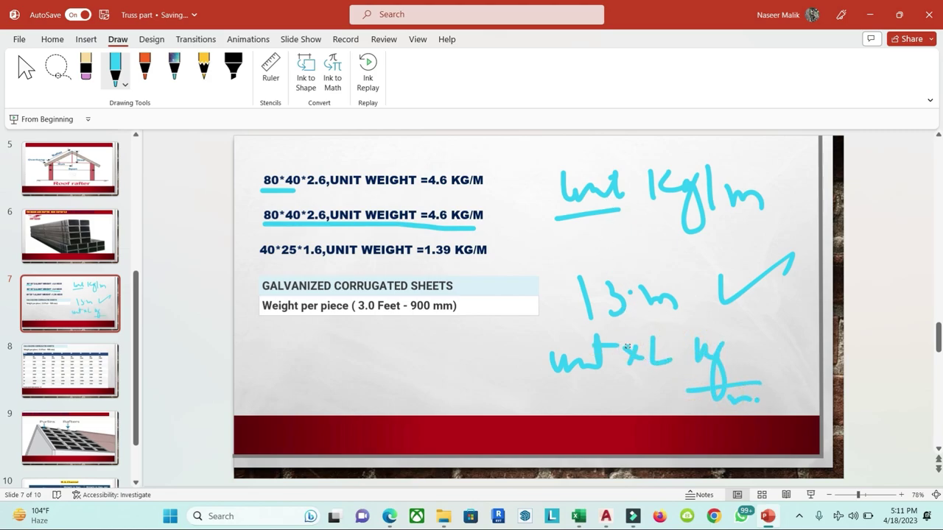
mouse_move(773, 351)
mouse_down()
mouse_move(761, 374)
mouse_move(783, 371)
mouse_up()
mouse_move(791, 361)
mouse_down()
mouse_move(816, 341)
mouse_move(784, 392)
mouse_move(727, 425)
mouse_up()
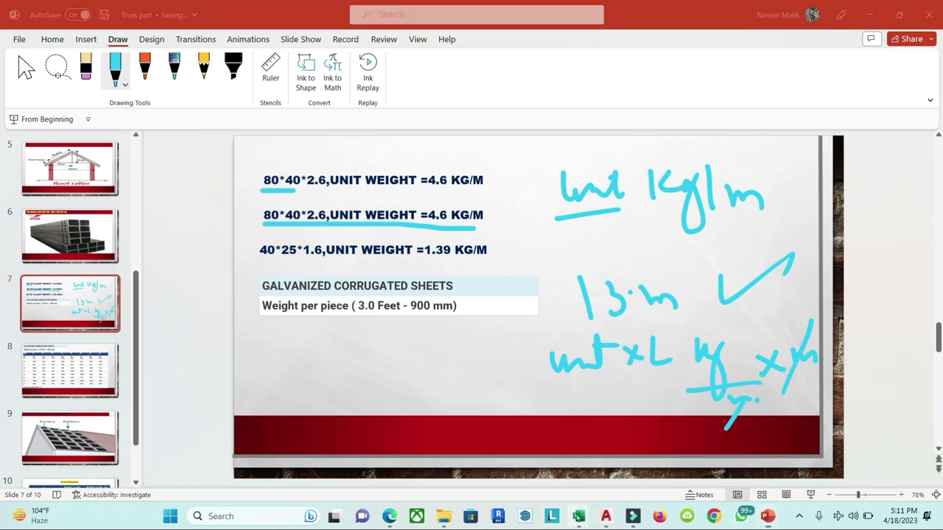
mouse_move(578, 518)
click(641, 442)
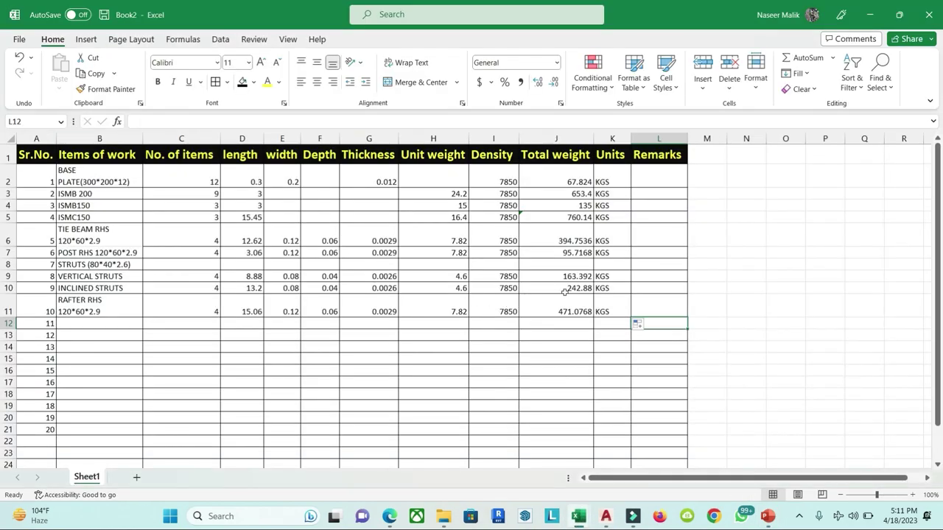
Step: Select cell B12 for the next item and bring the null-1.pdf drawing to the front
click(90, 324)
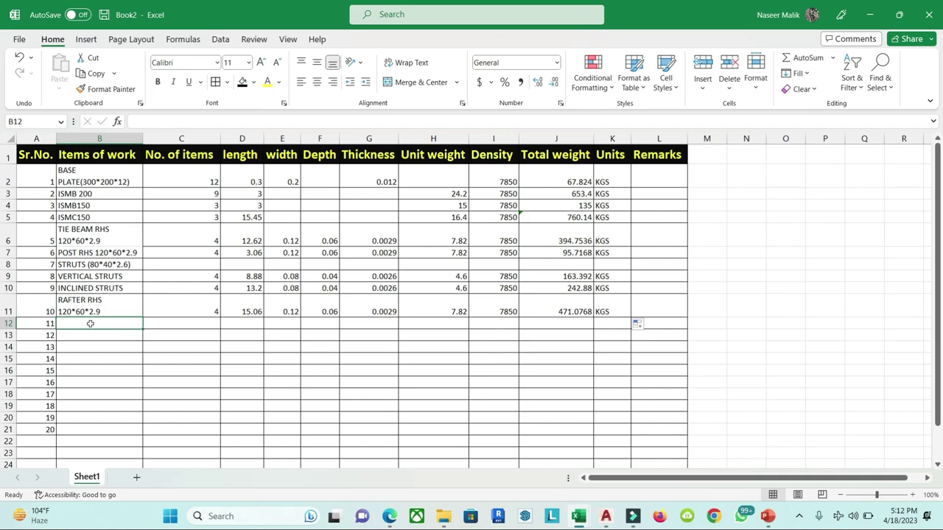
mouse_move(389, 515)
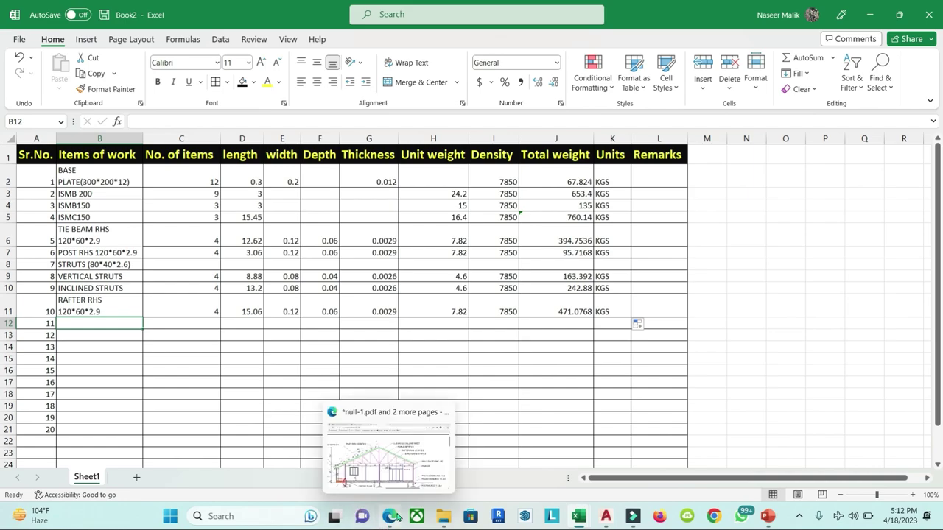
click(388, 442)
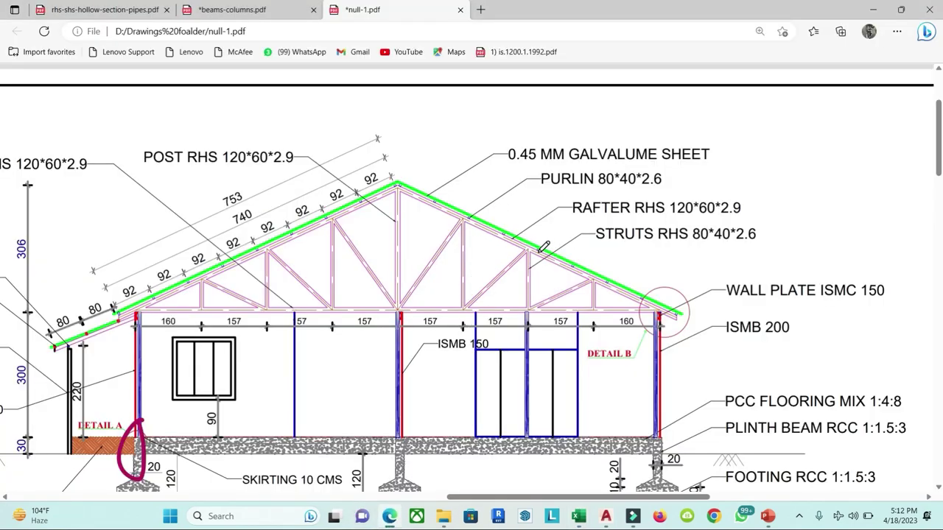
Step: Mark purlin spots with purple loops along Section AA's right rafter, then show slide 9
ctrl+scroll(544, 247, up, 2)
mouse_move(493, 218)
mouse_down()
mouse_move(496, 228)
mouse_move(492, 213)
mouse_up()
drag(544, 237, 542, 239)
mouse_move(590, 259)
mouse_down()
mouse_move(594, 283)
mouse_move(615, 262)
mouse_up()
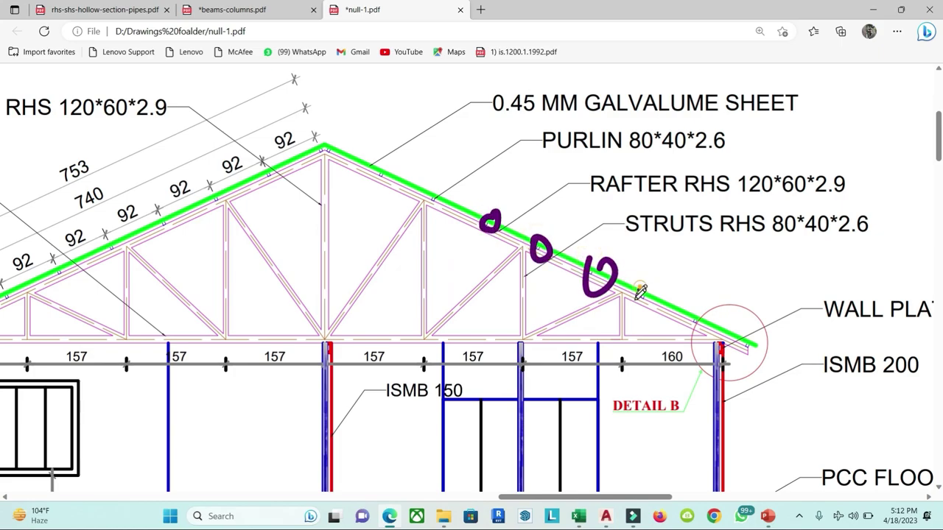
drag(635, 293, 706, 308)
drag(744, 340, 757, 344)
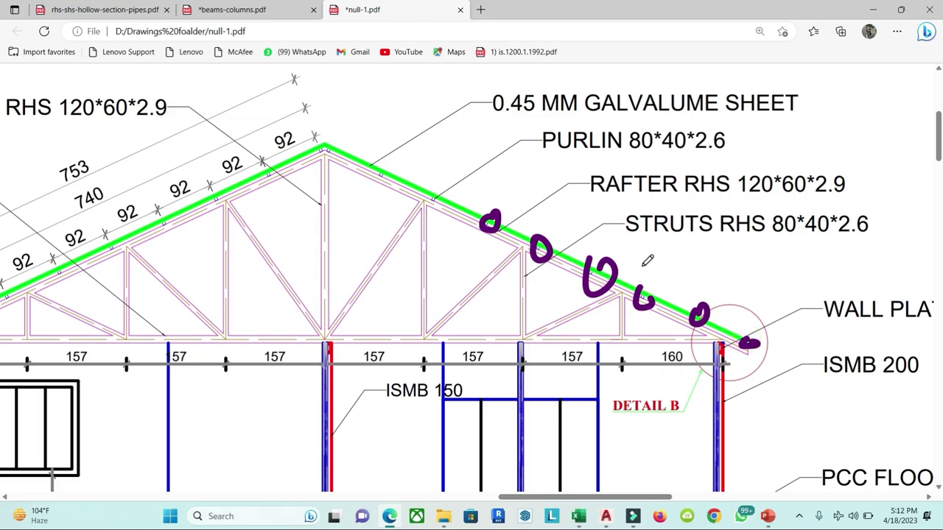
ctrl+scroll(306, 151, down, 5)
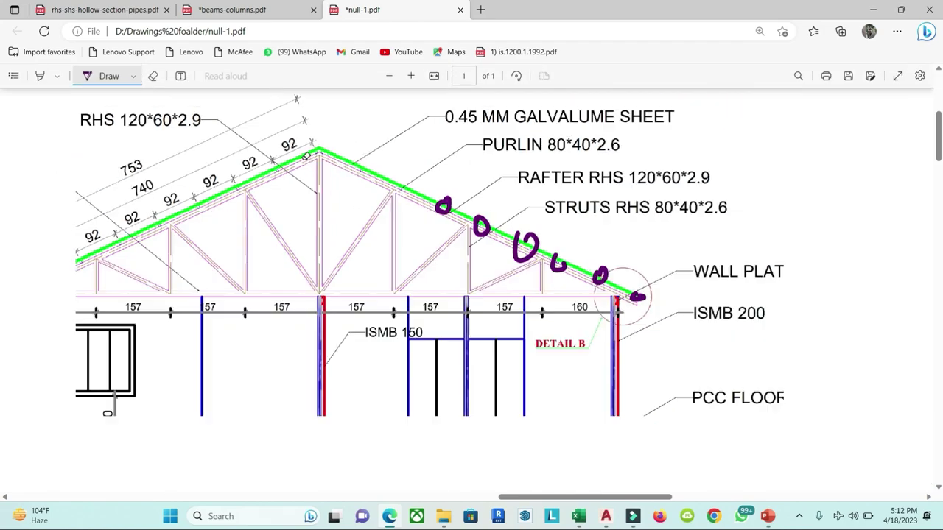
click(767, 516)
scroll(169, 320, down, 2)
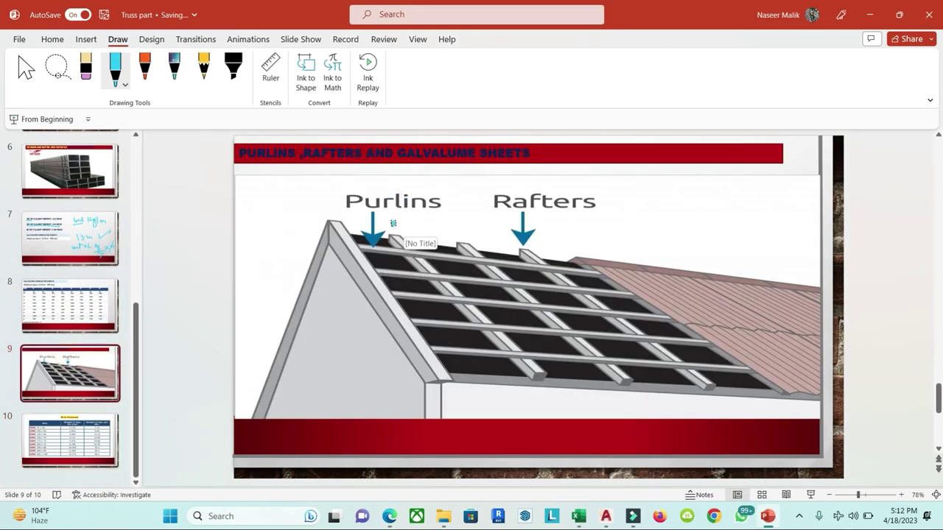
Step: Draw a cyan dashed line by the Purlins arrow and three diagonals across the slide 9 roof
mouse_move(392, 223)
mouse_down()
mouse_move(398, 281)
mouse_move(447, 355)
mouse_up()
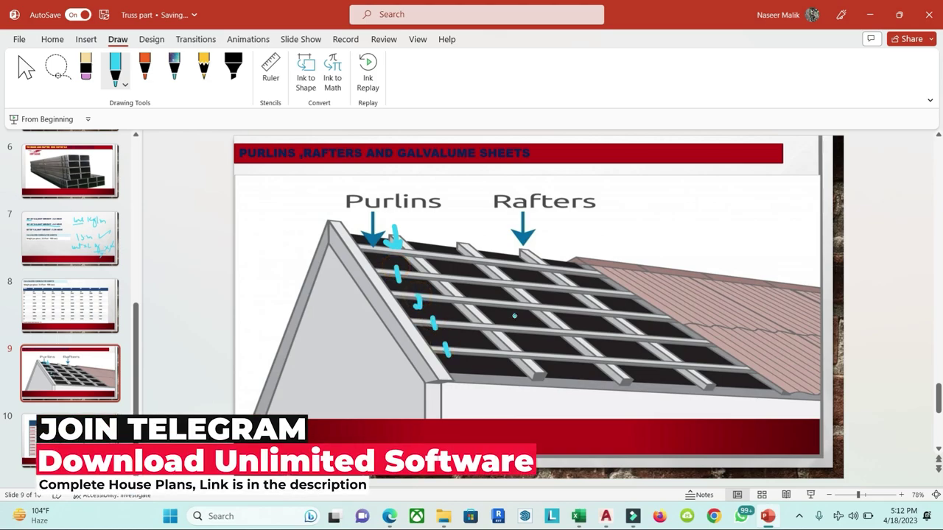
drag(442, 271, 492, 345)
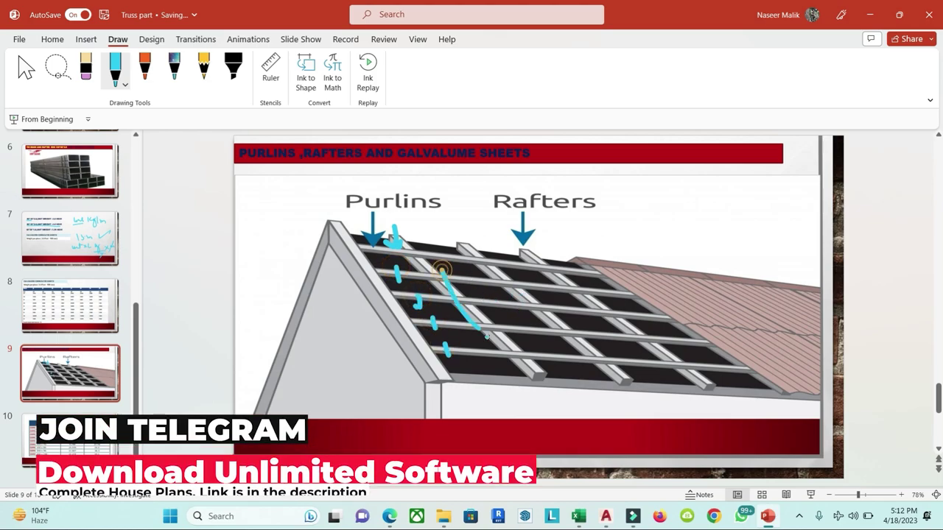
drag(513, 273, 560, 343)
drag(567, 281, 627, 347)
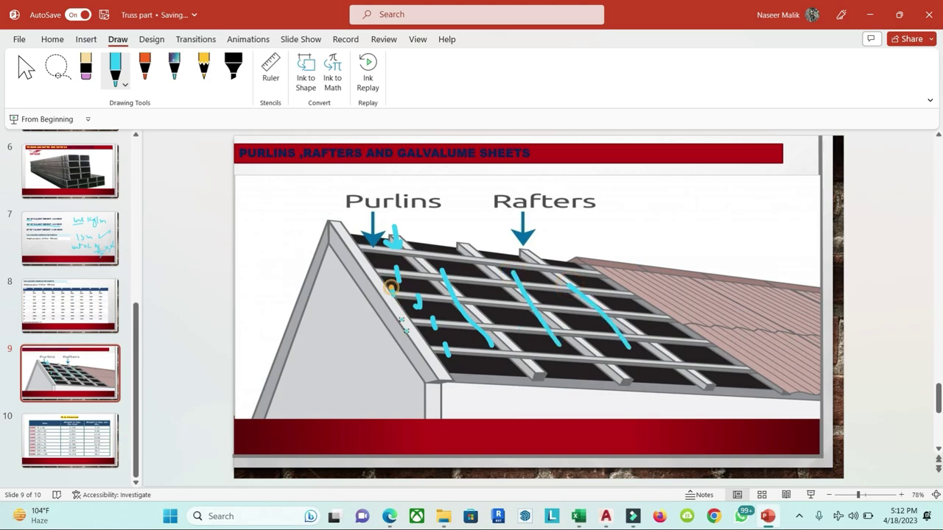
drag(389, 285, 420, 361)
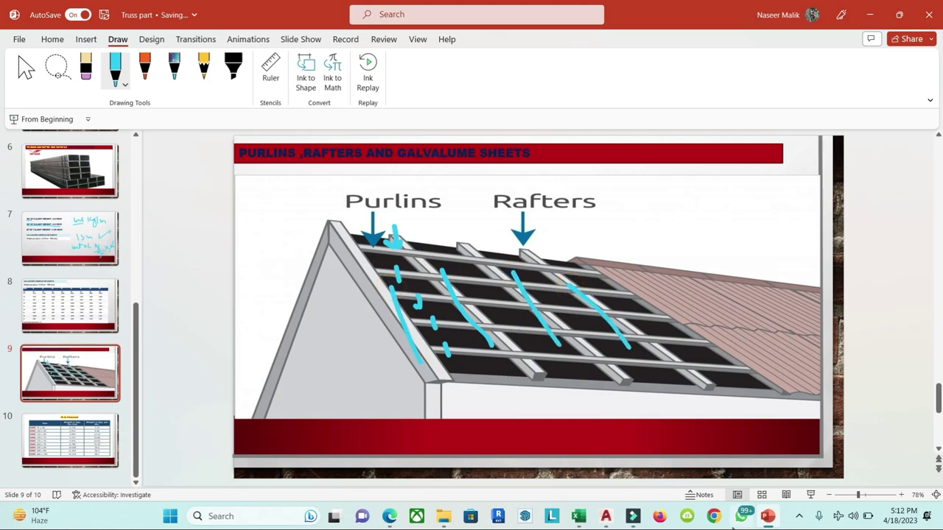
Step: Bring up the AutoCAD drawing and zoom out to review the whole sheet
click(605, 517)
scroll(532, 305, down, 3)
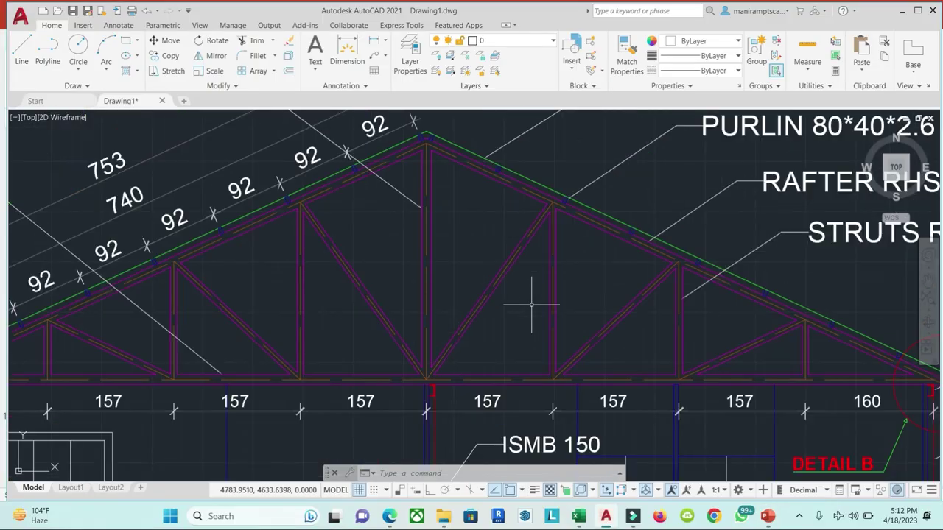
scroll(533, 305, down, 3)
scroll(533, 305, down, 3)
scroll(463, 257, up, 8)
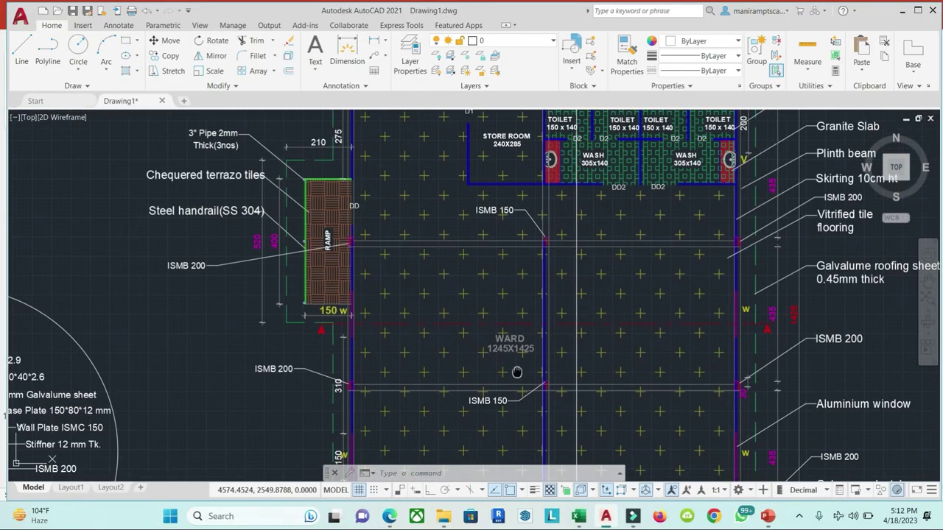
scroll(469, 321, up, 4)
scroll(470, 320, up, 4)
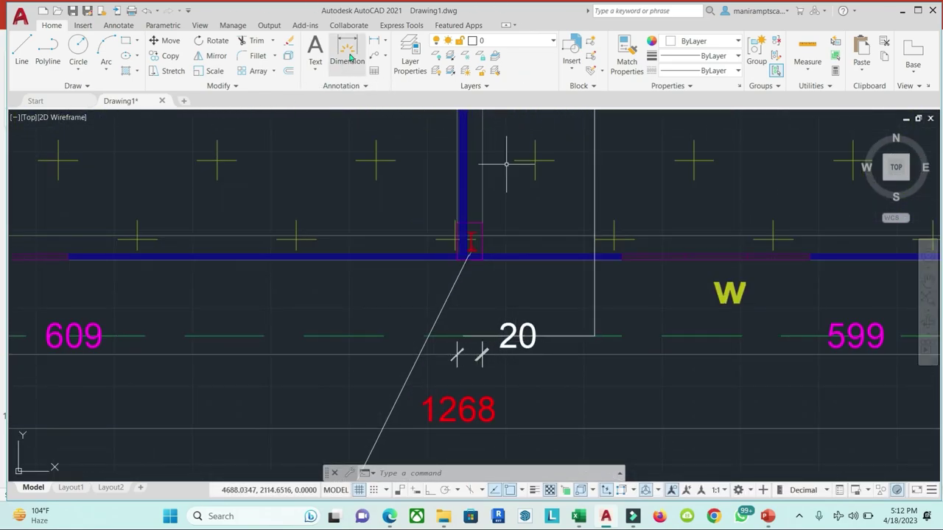
Step: Measure a straight linear dimension across the floor plan to the toilet block, reading 1545.0583
click(372, 41)
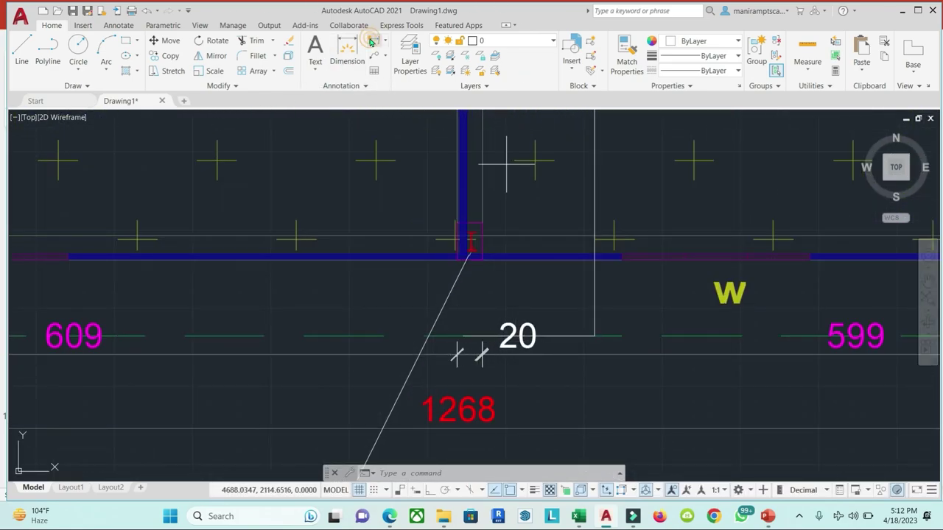
click(462, 335)
drag(458, 148, 458, 298)
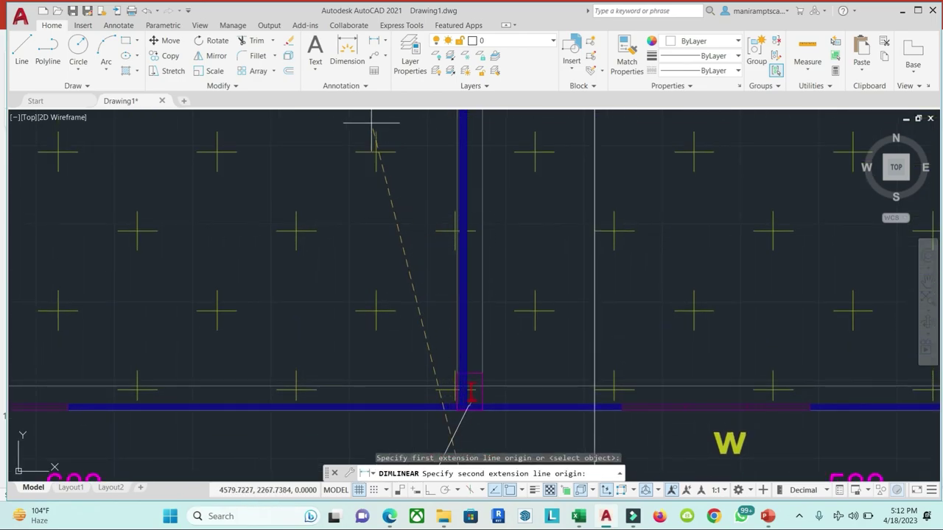
click(431, 490)
scroll(442, 369, down, 3)
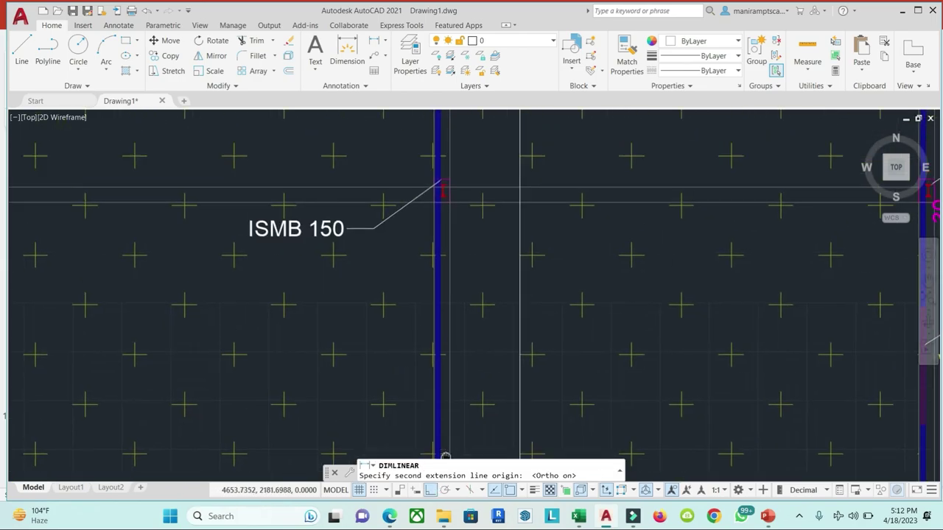
scroll(442, 368, down, 4)
scroll(442, 368, down, 3)
scroll(440, 353, up, 5)
scroll(440, 354, down, 2)
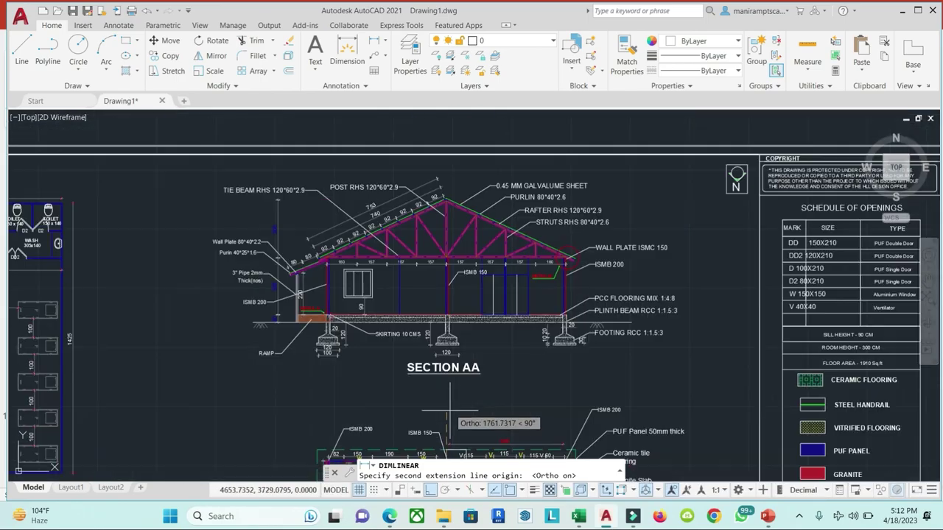
drag(435, 420, 433, 181)
scroll(433, 179, up, 2)
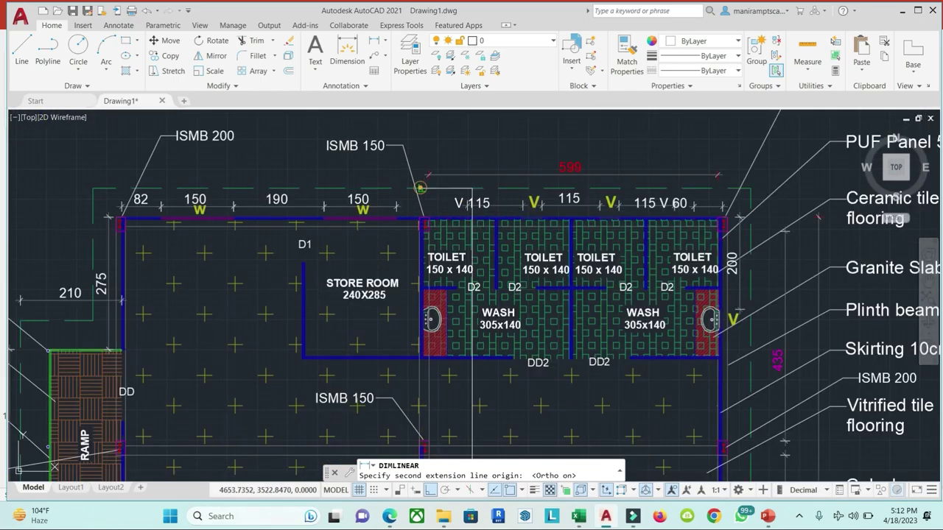
click(430, 179)
scroll(430, 178, down, 3)
scroll(429, 178, up, 1)
click(627, 300)
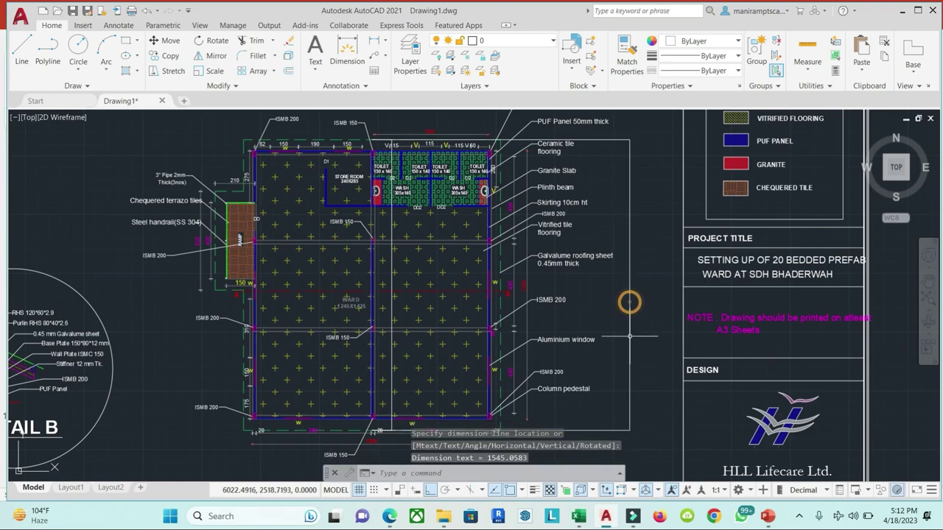
Step: Cancel the pending dimension and pan around the working drawing
scroll(627, 300, up, 4)
click(568, 300)
scroll(589, 313, up, 6)
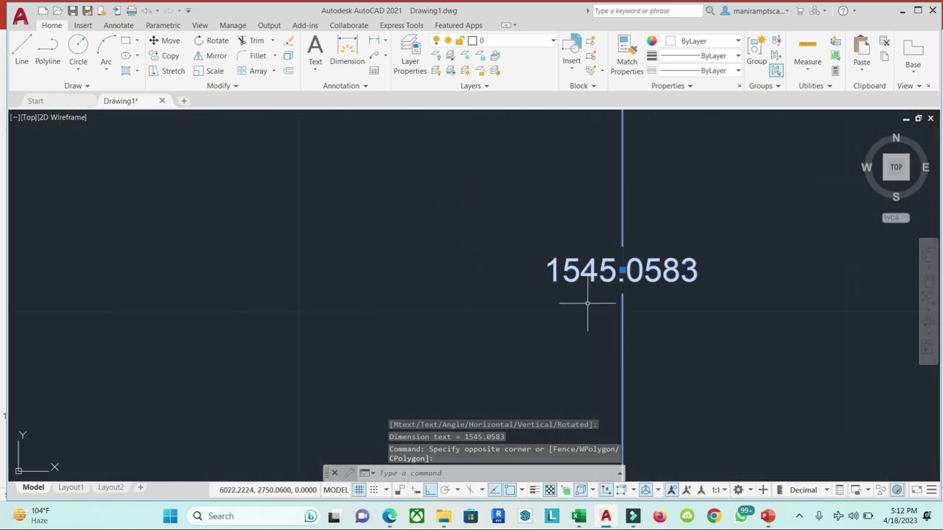
scroll(590, 309, down, 6)
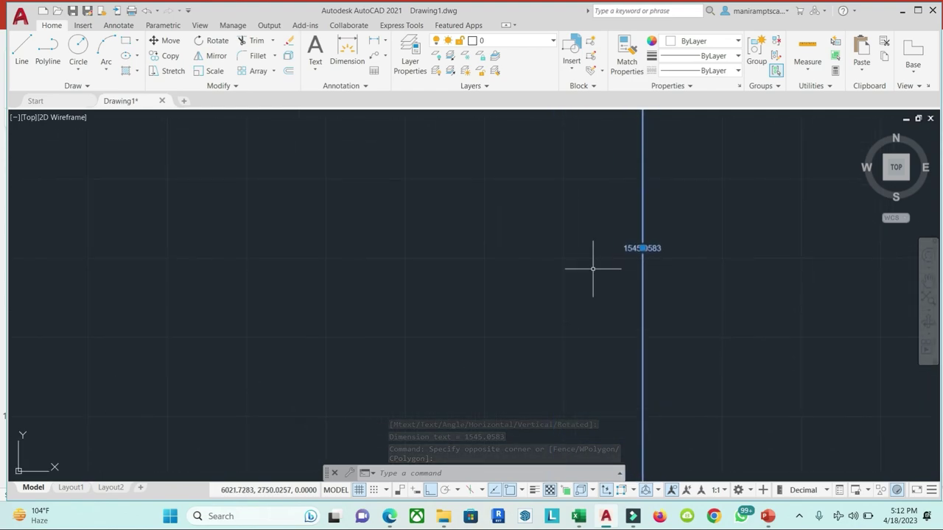
scroll(582, 274, down, 2)
key(Escape)
key(Escape)
scroll(575, 278, down, 1)
scroll(545, 289, down, 3)
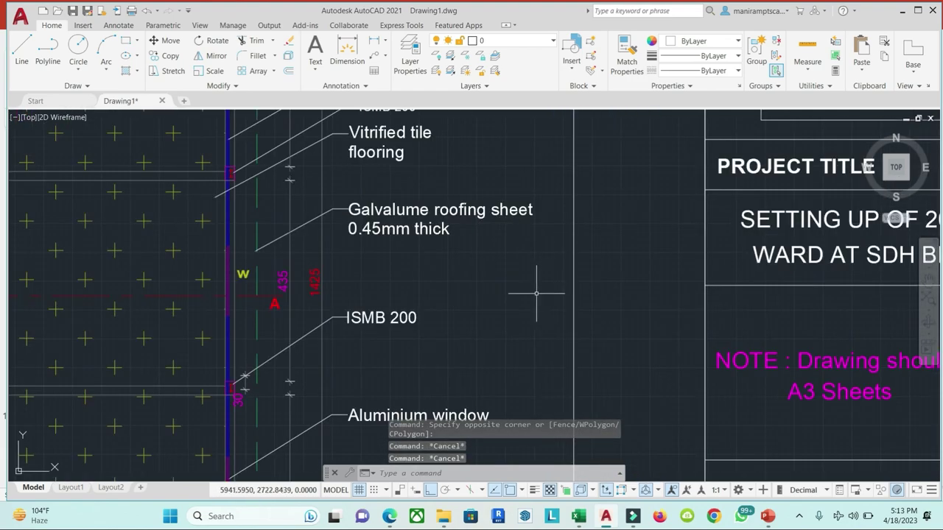
drag(537, 293, 560, 273)
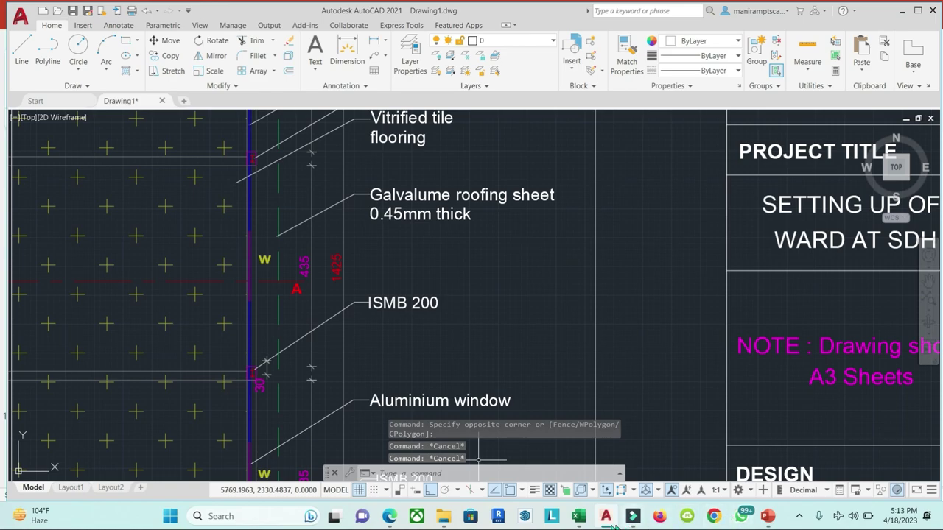
scroll(472, 463, down, 5)
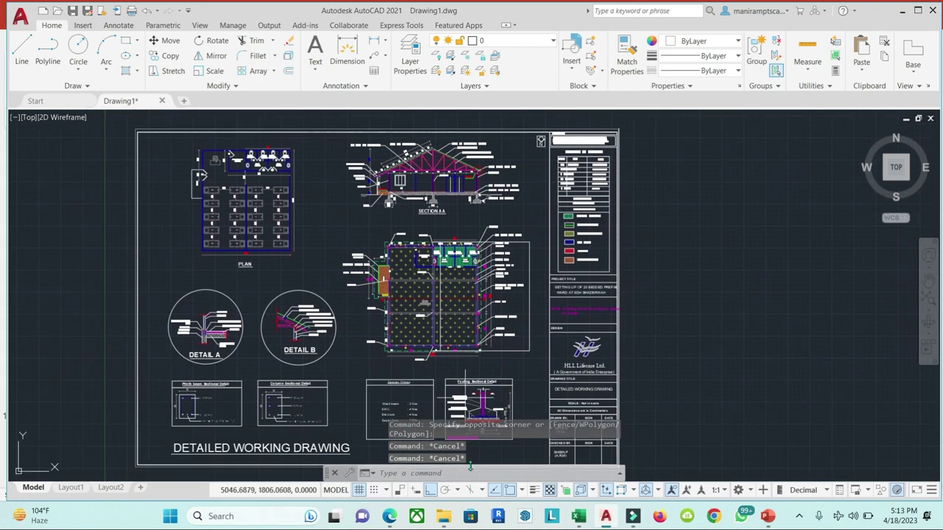
Step: Tick purlin positions with short purple strokes along both roof slopes of Section AA
click(389, 516)
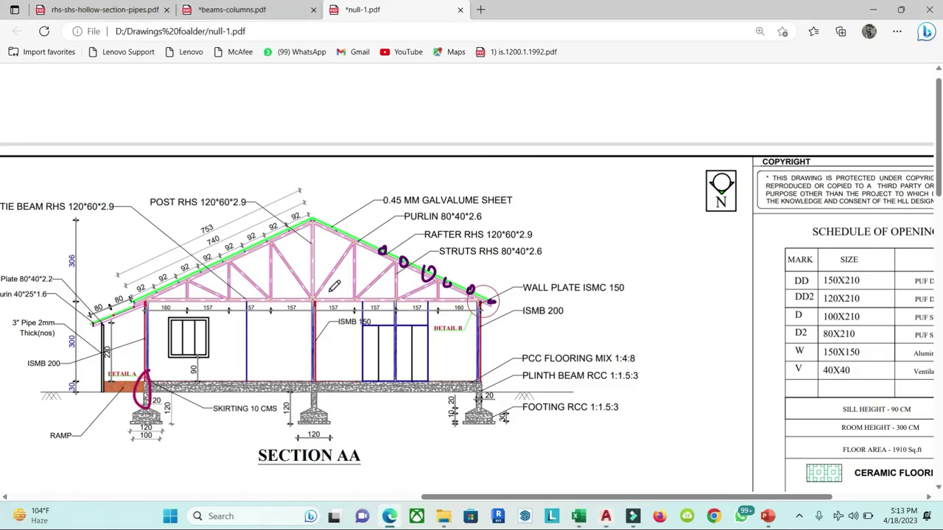
scroll(334, 286, up, 1)
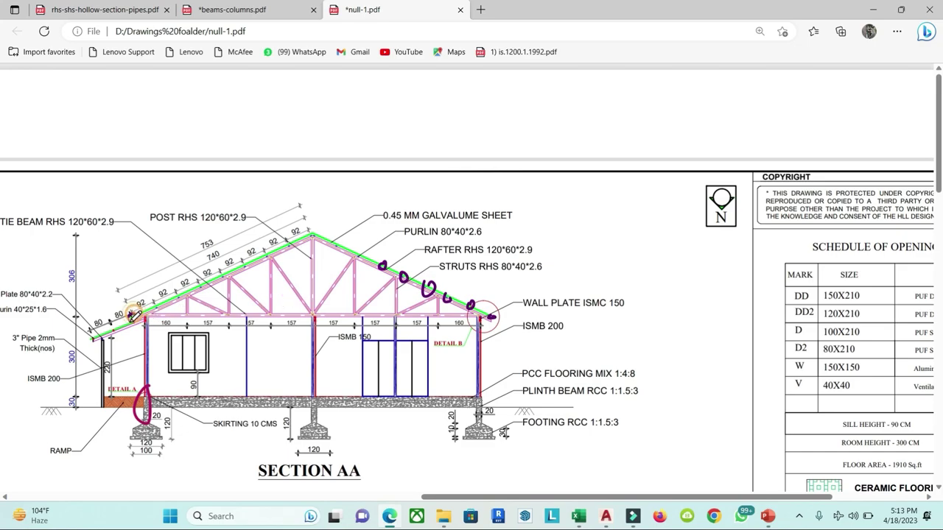
drag(134, 312, 132, 321)
drag(178, 298, 190, 315)
mouse_move(200, 278)
mouse_down()
mouse_move(211, 296)
mouse_move(271, 284)
mouse_up()
mouse_move(286, 242)
mouse_down()
mouse_move(291, 266)
mouse_move(302, 261)
mouse_up()
mouse_move(311, 231)
mouse_down()
mouse_move(316, 256)
mouse_move(341, 277)
mouse_up()
drag(355, 240, 356, 292)
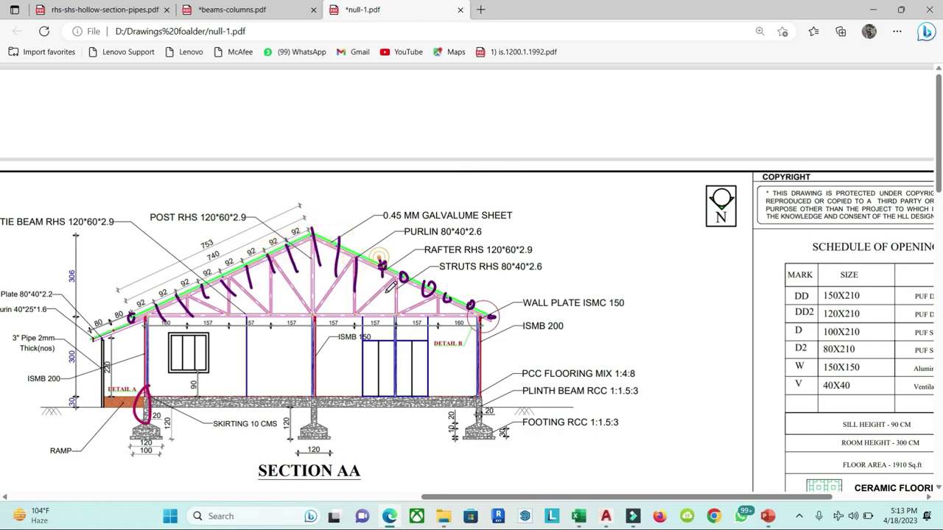
drag(381, 260, 383, 293)
mouse_move(404, 268)
mouse_down()
mouse_move(406, 301)
mouse_move(449, 324)
mouse_move(474, 325)
mouse_up()
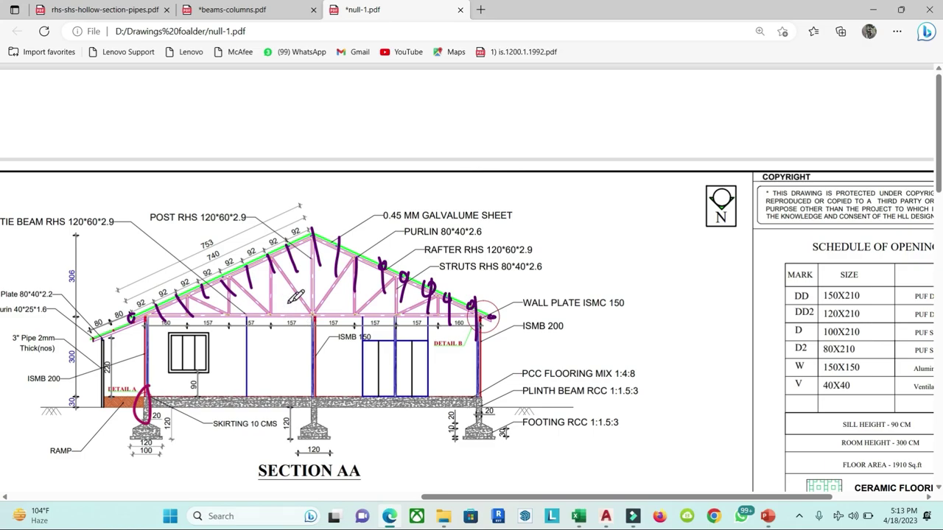
mouse_move(436, 83)
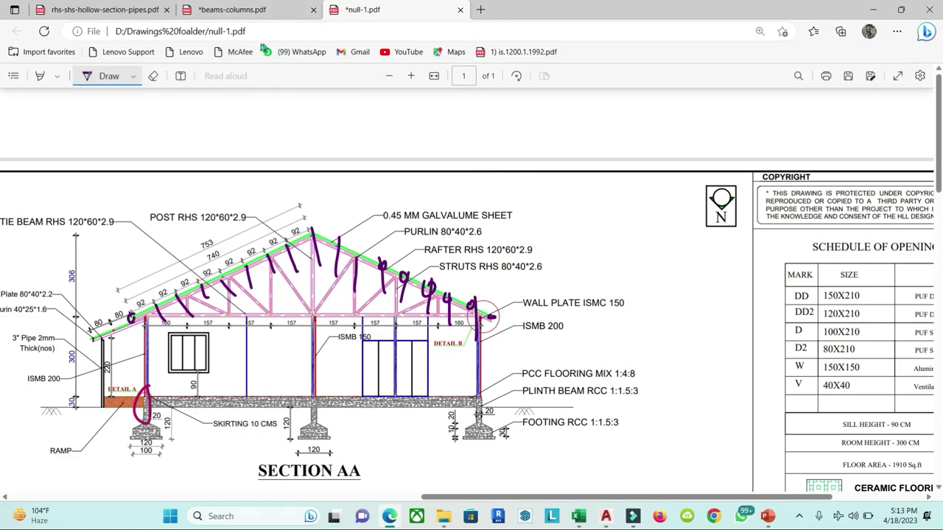
Step: Erase the old ink strokes near the wall plate and zoom into the truss
click(152, 76)
mouse_move(492, 318)
mouse_down()
mouse_move(305, 264)
mouse_move(229, 287)
mouse_up()
scroll(266, 295, up, 2)
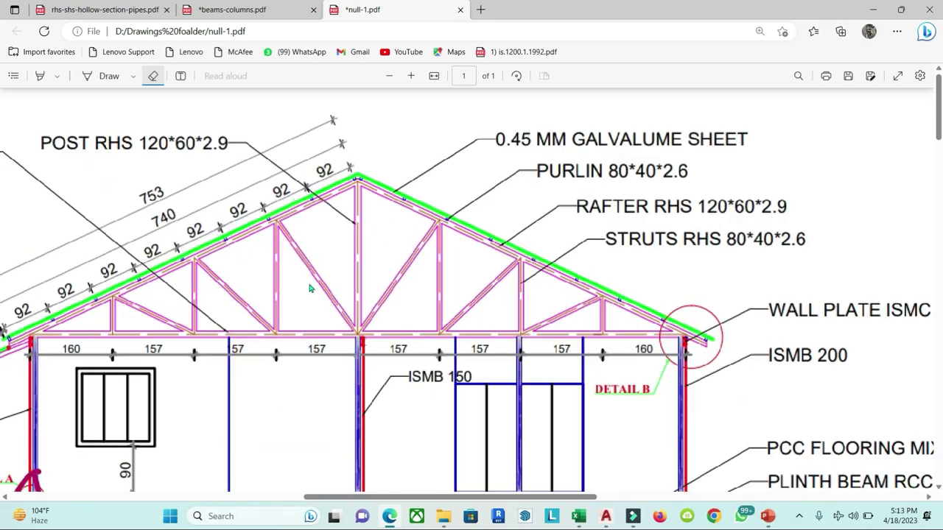
scroll(311, 280, up, 1)
scroll(319, 291, down, 1)
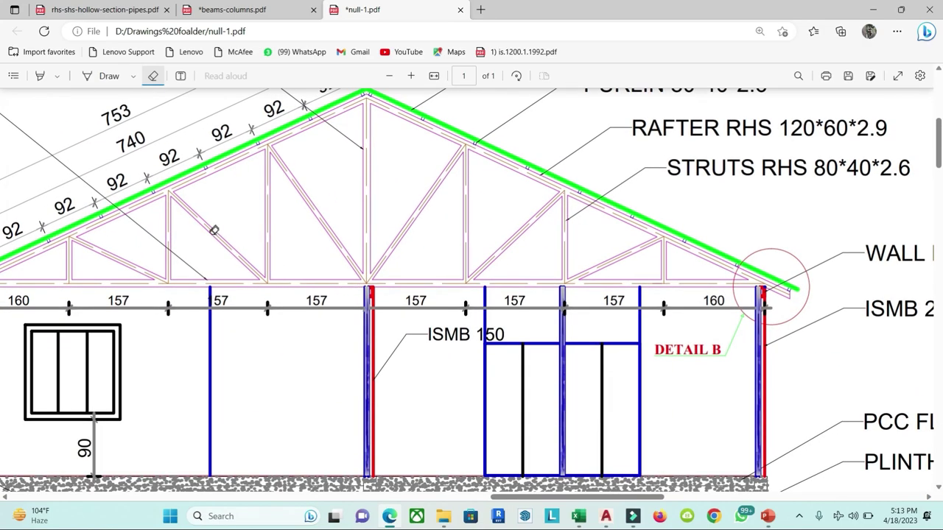
scroll(479, 446, down, 2)
scroll(524, 500, left, 3)
scroll(524, 500, left, 2)
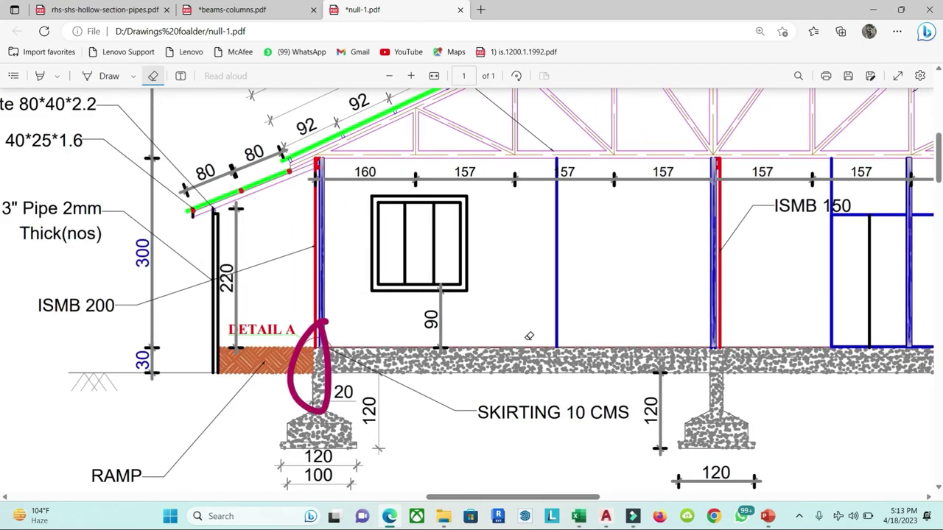
scroll(529, 336, up, 4)
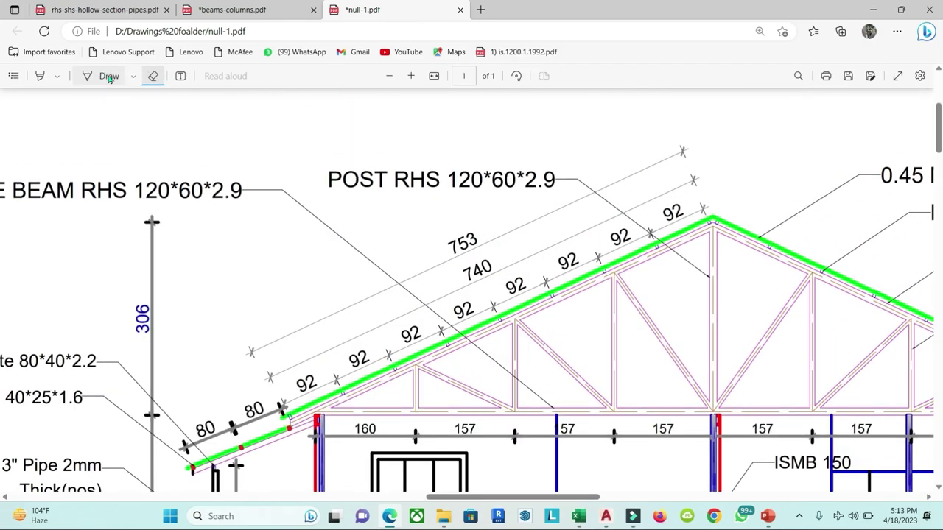
Step: Tick each 92 division along the left rafter up to the apex in purple ink
click(108, 77)
drag(285, 410, 294, 435)
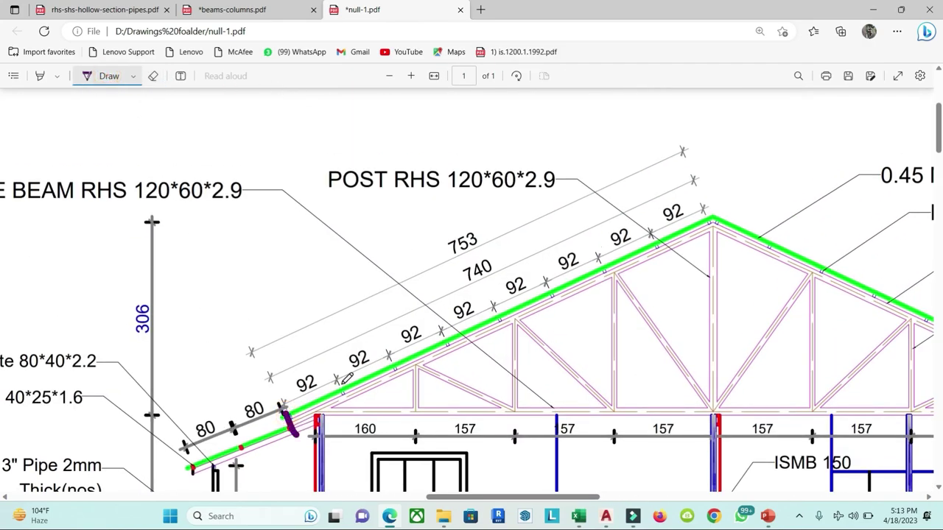
drag(344, 388, 356, 415)
drag(398, 371, 407, 393)
drag(452, 343, 462, 362)
drag(506, 317, 515, 345)
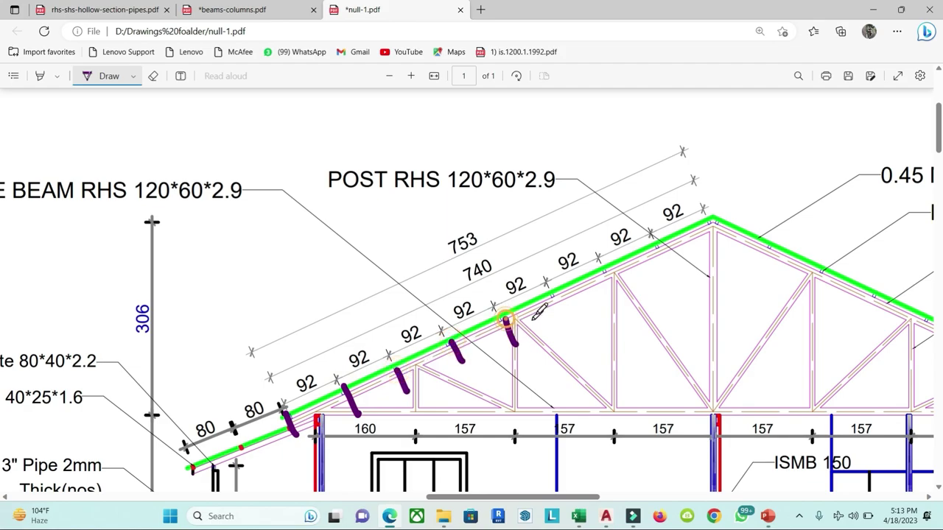
drag(553, 298, 566, 327)
drag(604, 264, 618, 289)
drag(653, 240, 671, 263)
drag(703, 215, 708, 243)
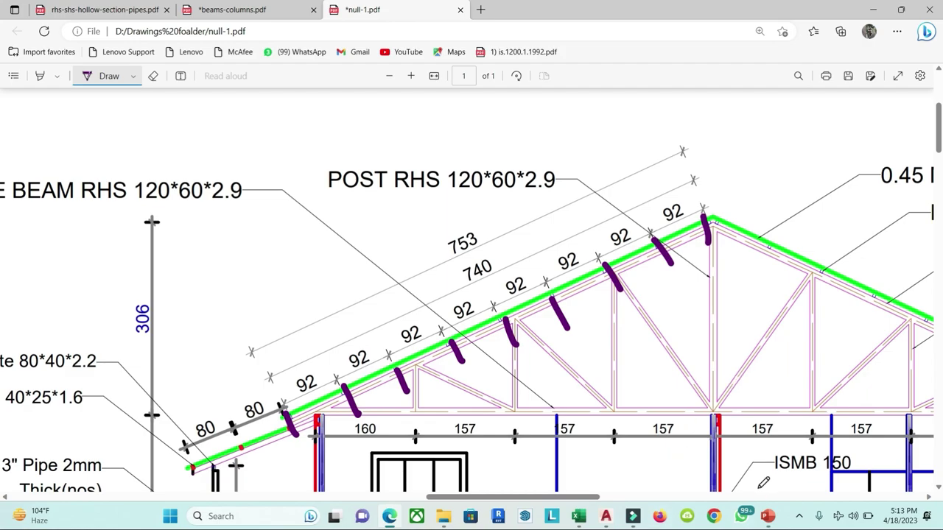
mouse_move(582, 520)
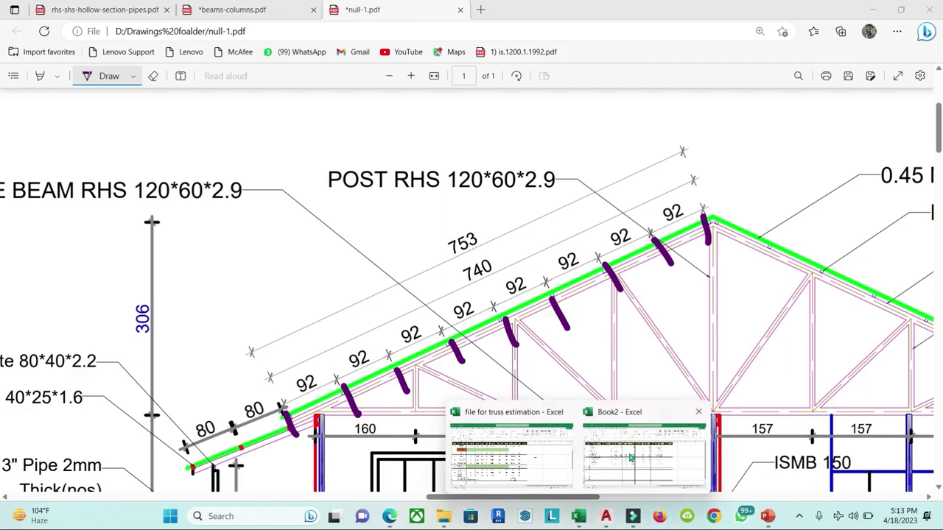
click(589, 464)
Step: Enter 18 items in C12 and length 15.45 in D12, then bring back the truss PDF
click(188, 324)
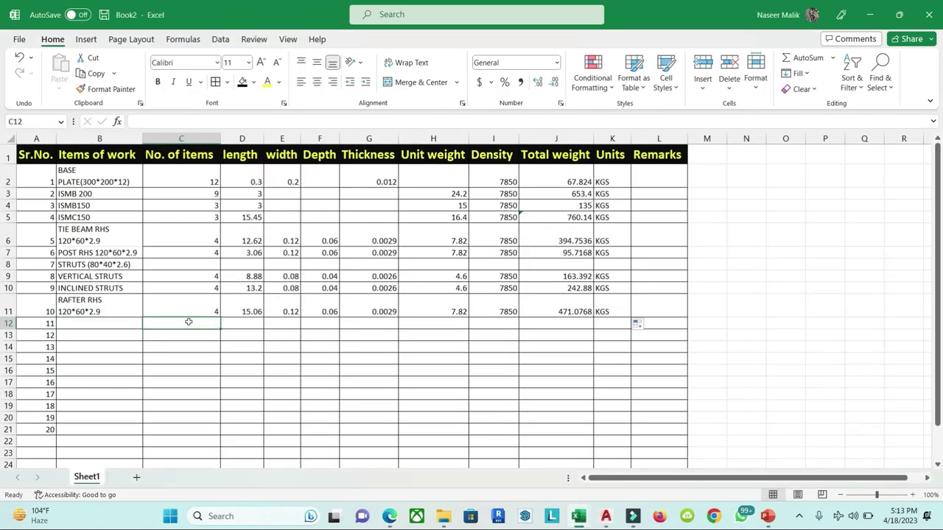
text(18)
key(Tab)
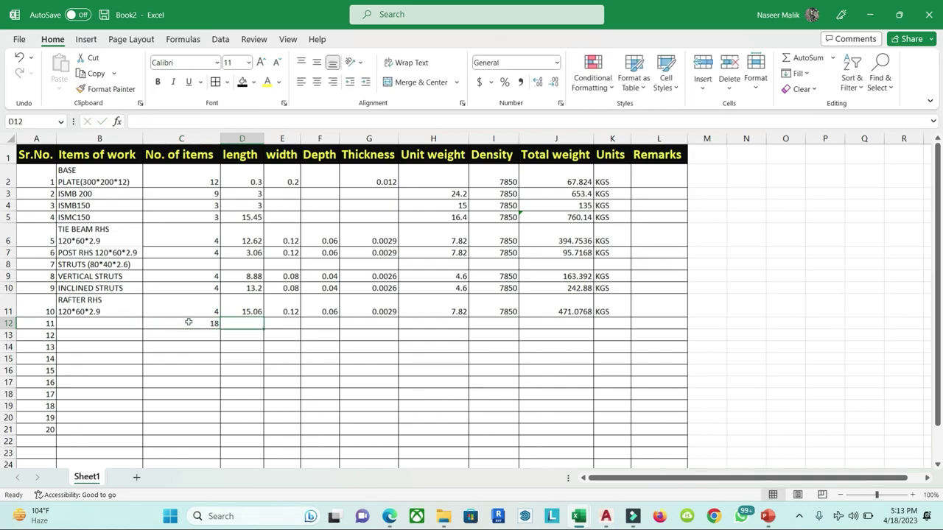
text(15.45)
key(Tab)
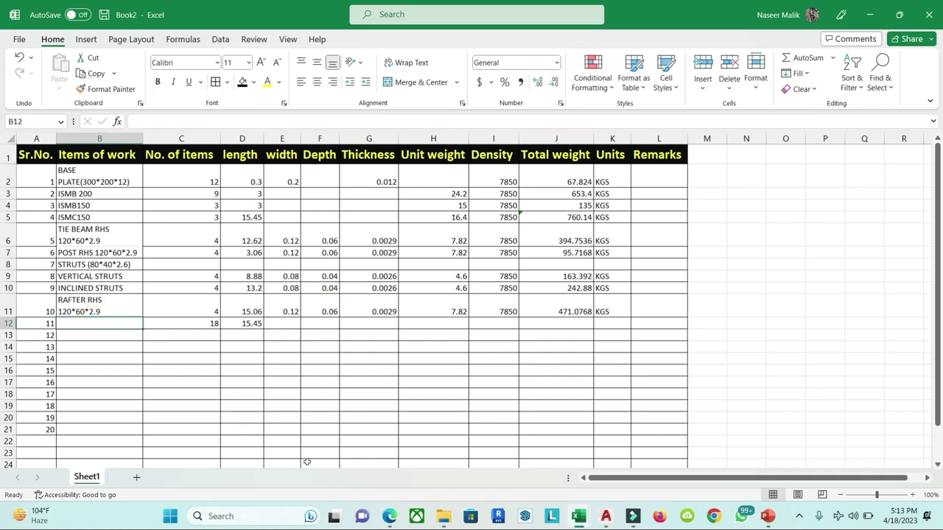
click(391, 518)
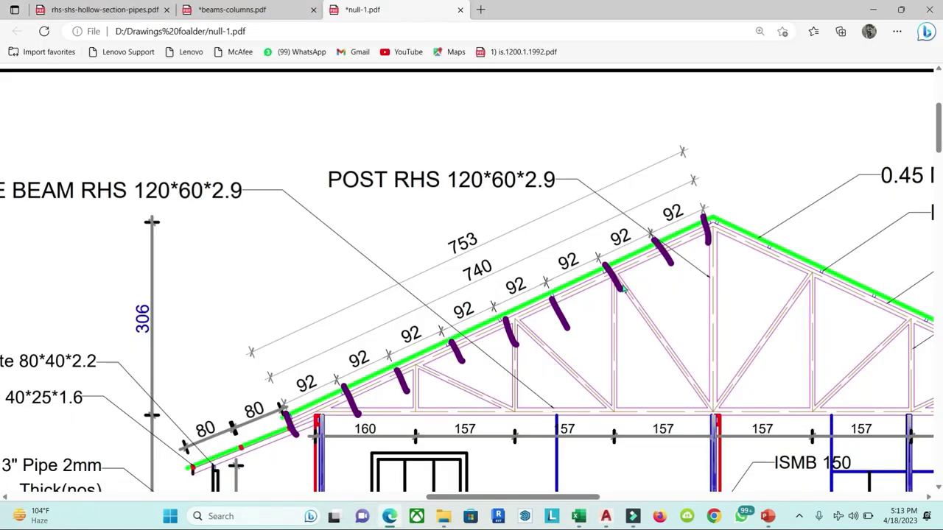
Step: Select the PURLIN 80*40*2.6 label on the drawing and return to the Book2 spreadsheet
scroll(625, 290, down, 1)
scroll(625, 290, down, 1)
scroll(624, 289, down, 1)
scroll(624, 290, down, 1)
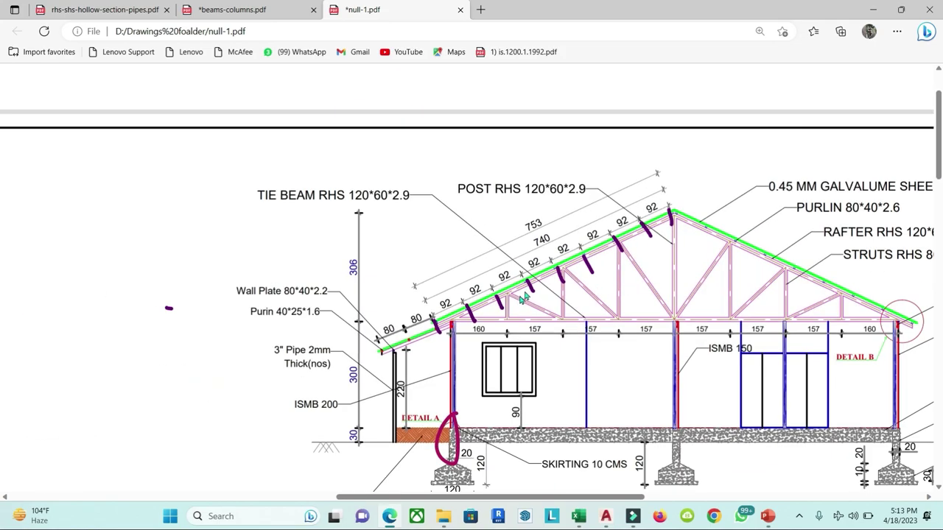
scroll(727, 306, up, 1)
scroll(728, 305, right, 2)
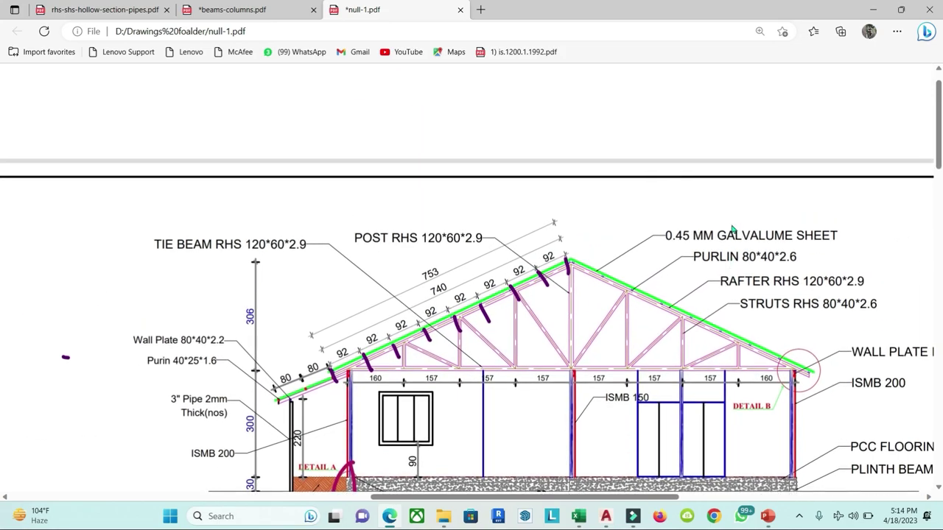
drag(693, 272, 805, 273)
key(ctrl+c)
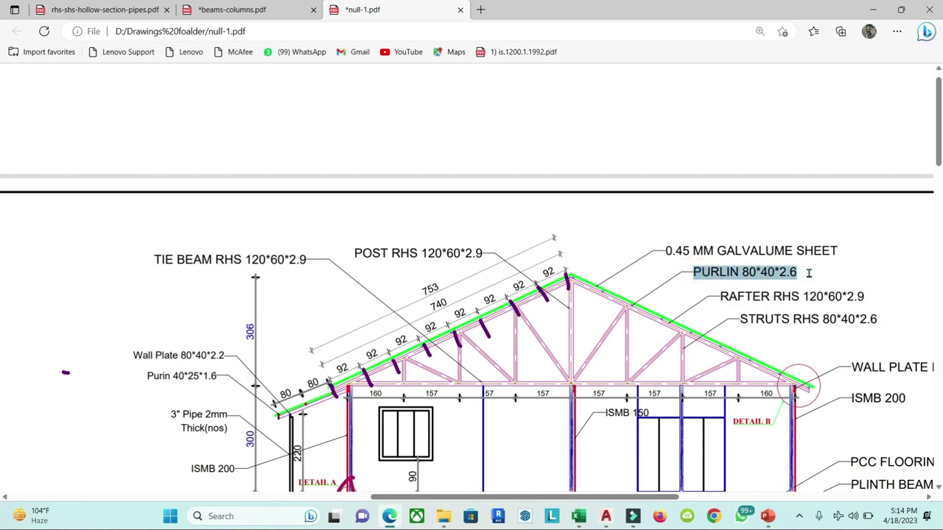
click(578, 516)
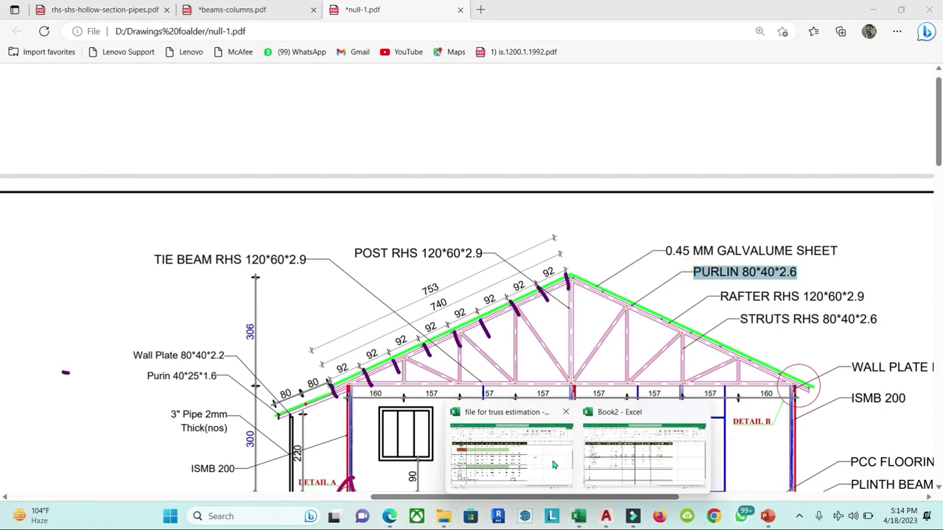
click(556, 464)
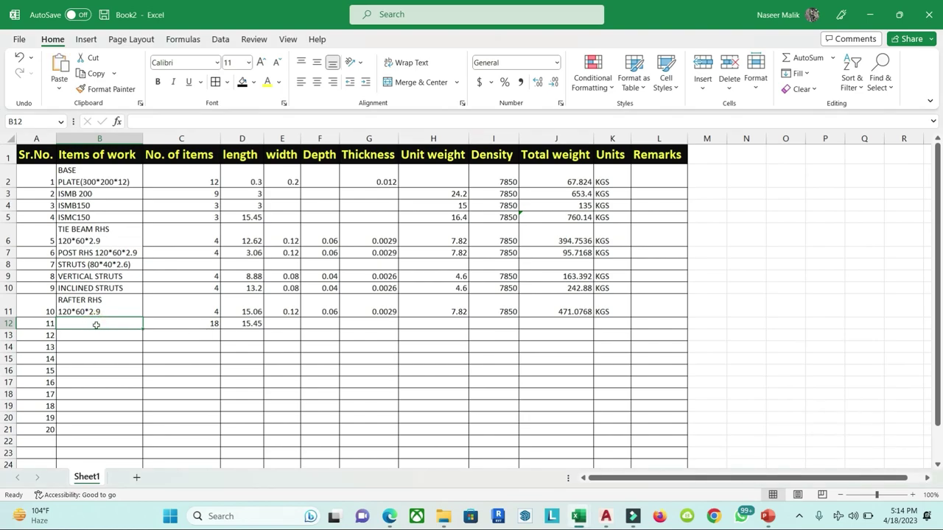
Step: Paste the PURLIN 80*40*2.6 label into cell B12
key(ctrl+v)
click(226, 383)
key(Escape)
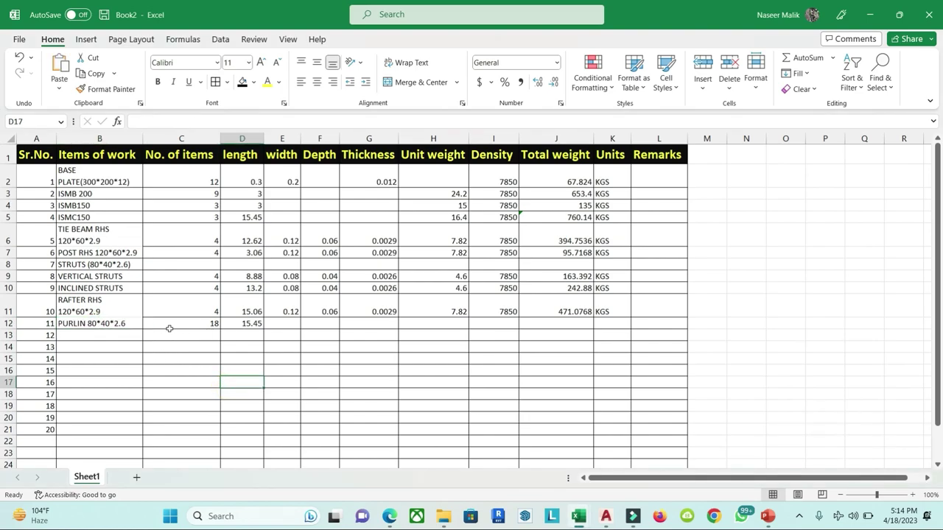
Step: Copy row 9's strut section values (E9:I9) into row 12 starting at E12
click(119, 263)
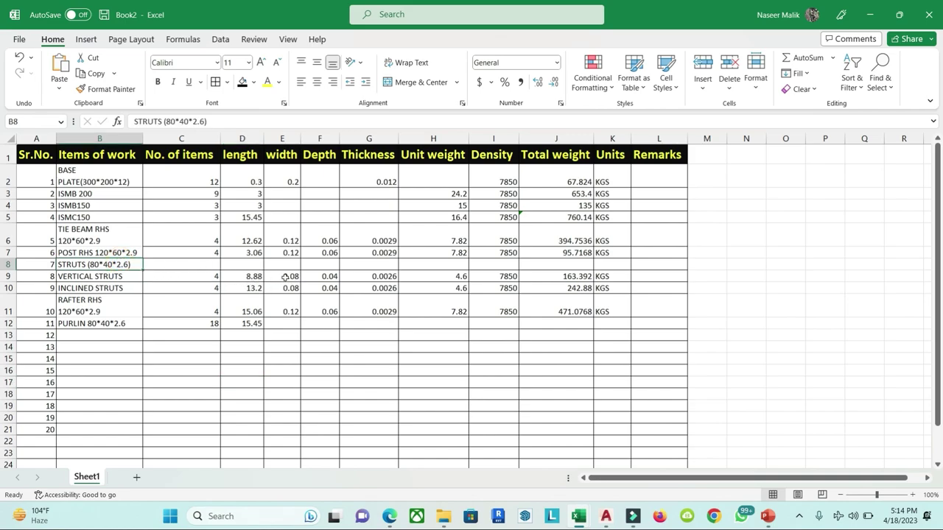
drag(283, 276, 506, 277)
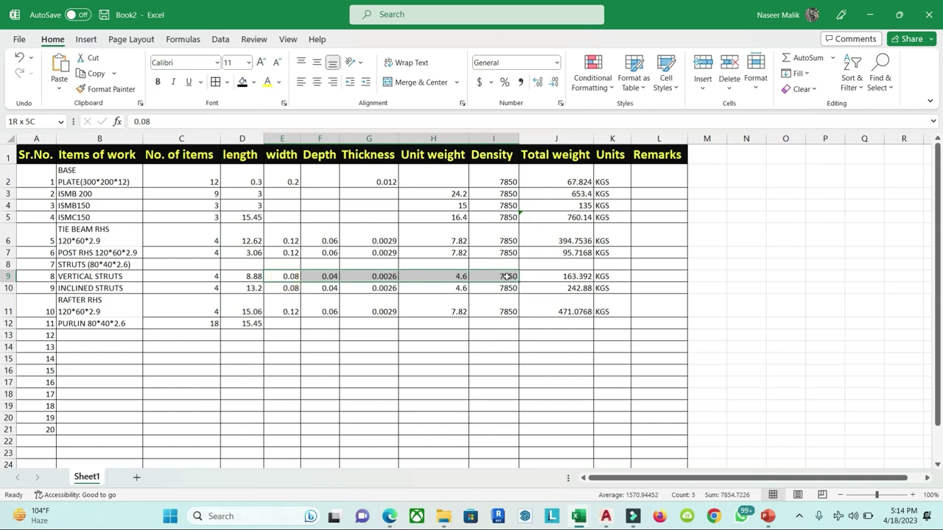
key(ctrl+c)
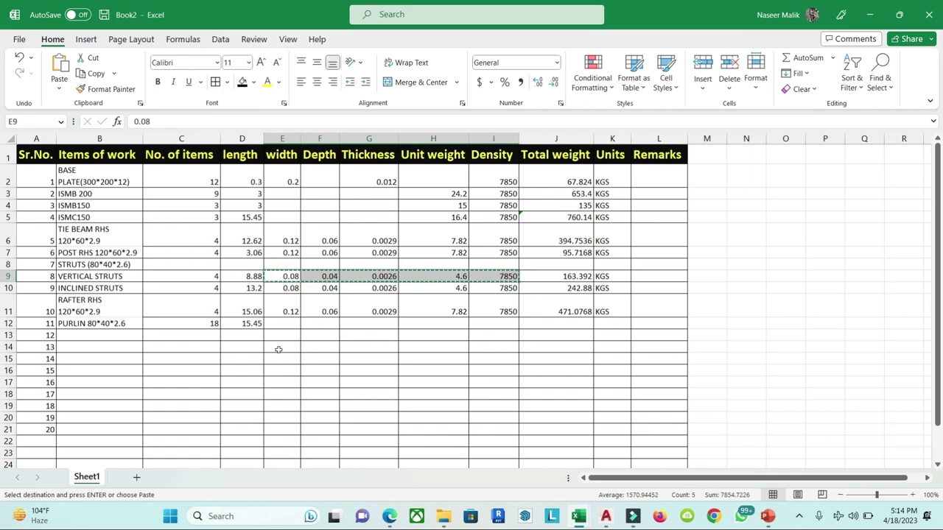
click(286, 325)
key(ctrl+v)
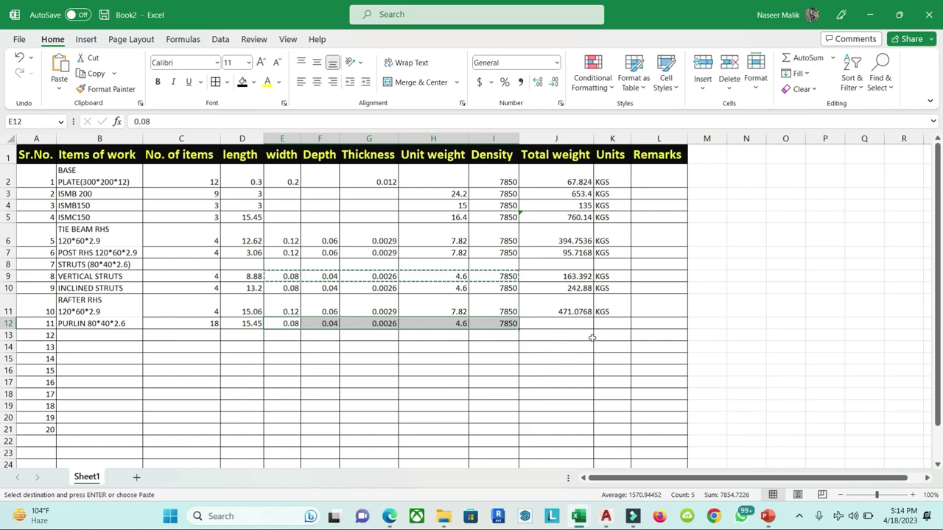
key(Escape)
Step: Fill J11's total weight formula and K11's KGS unit down into row 12, totalling 1279.26 KGS
click(574, 312)
mouse_move(593, 317)
mouse_down()
mouse_move(593, 329)
mouse_move(633, 329)
mouse_up()
click(622, 311)
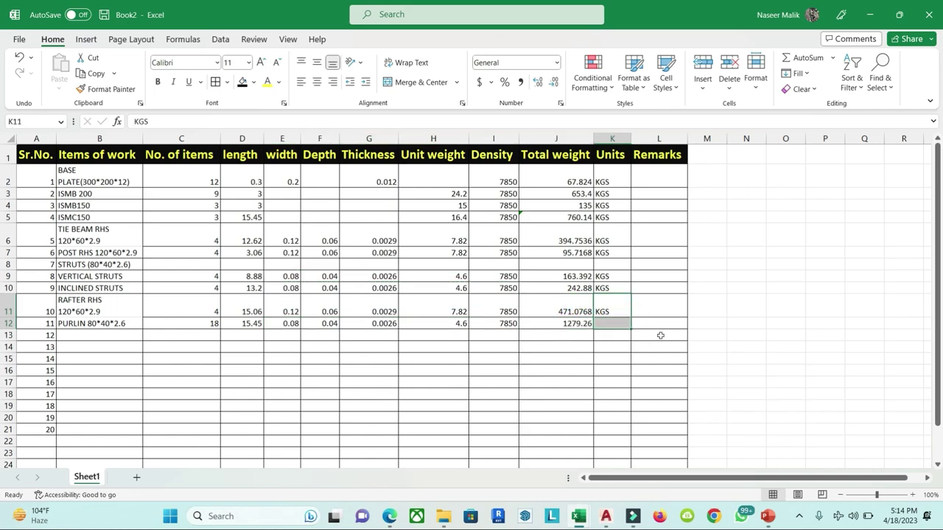
click(648, 338)
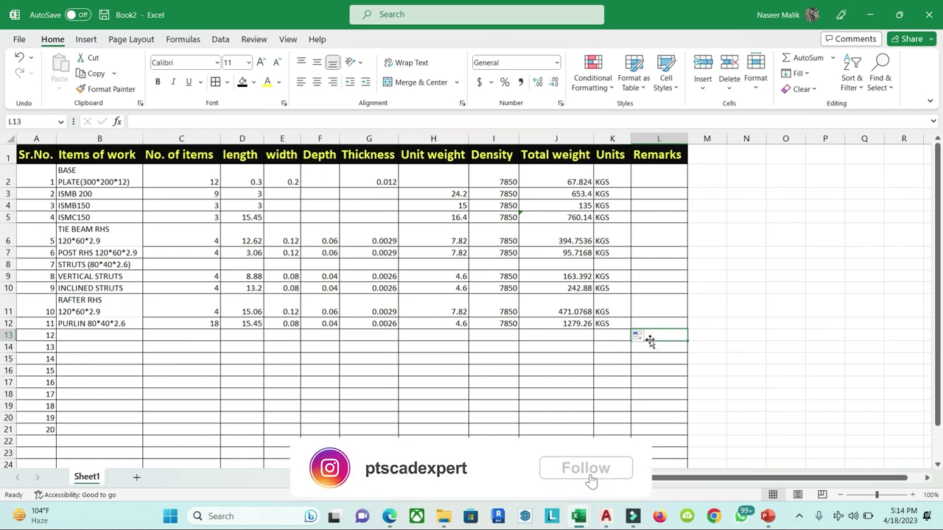
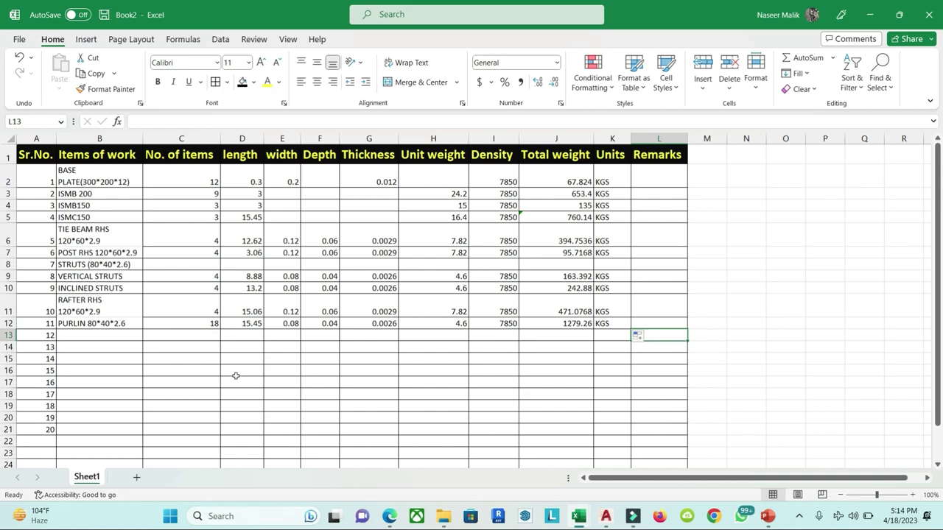
Step: Make row 12 slightly taller, select empty cell B13, and bring up the null-1.pdf truss drawing
drag(12, 330, 12, 336)
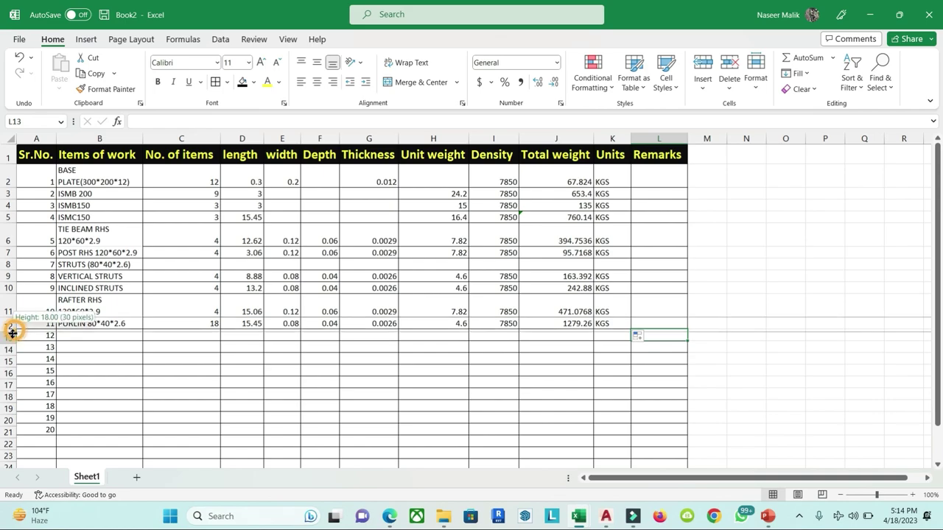
click(94, 331)
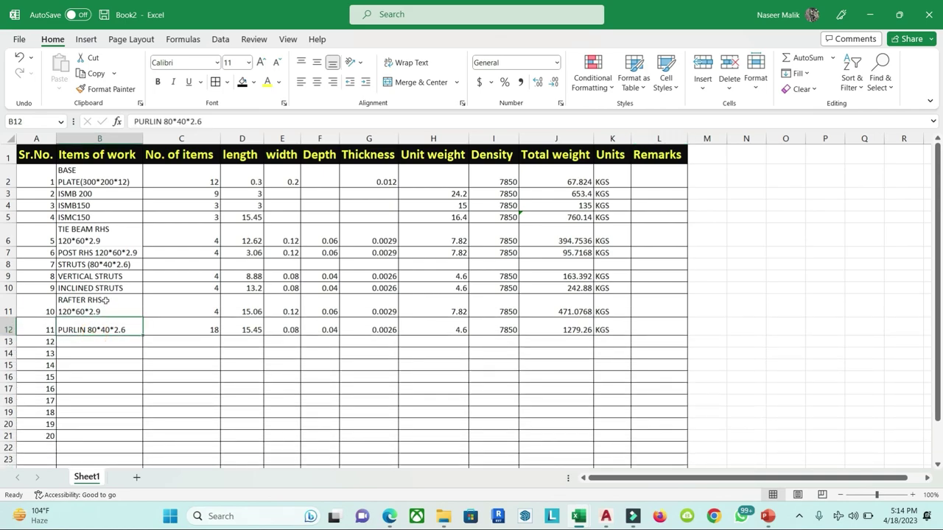
click(105, 301)
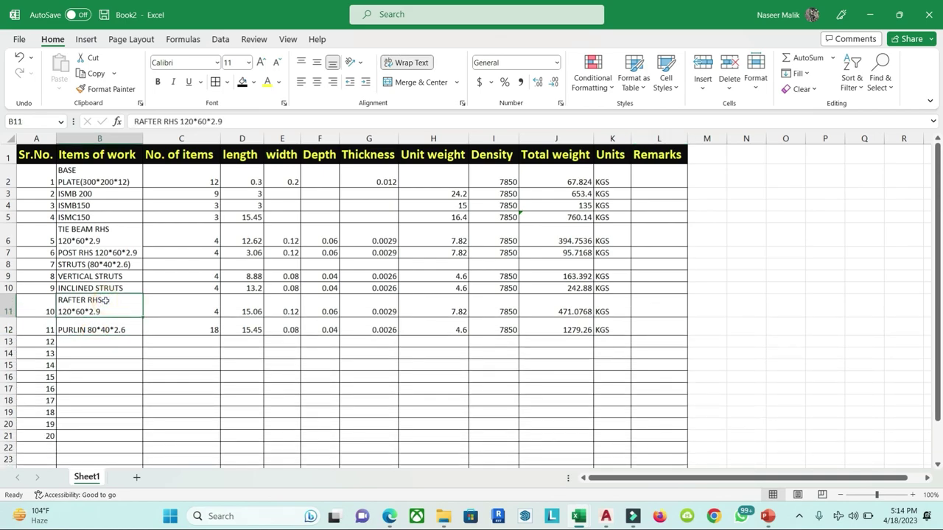
click(92, 342)
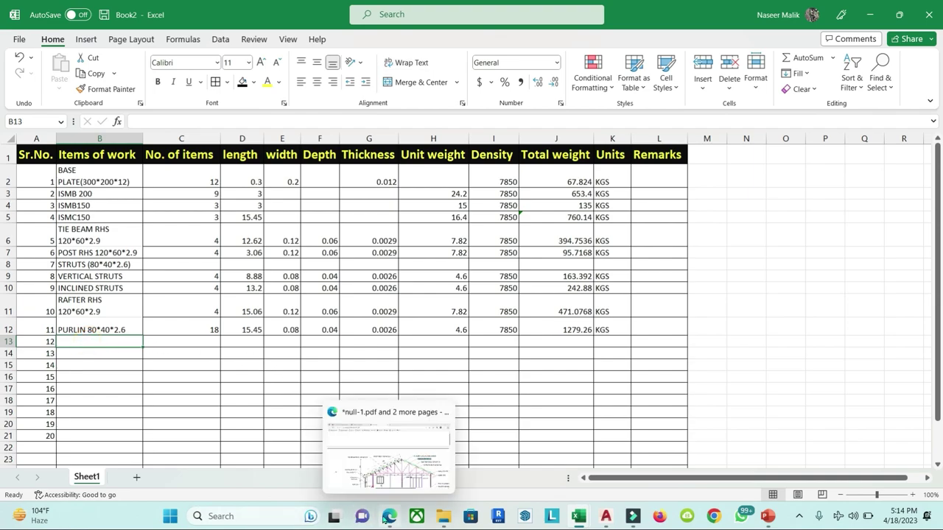
click(384, 520)
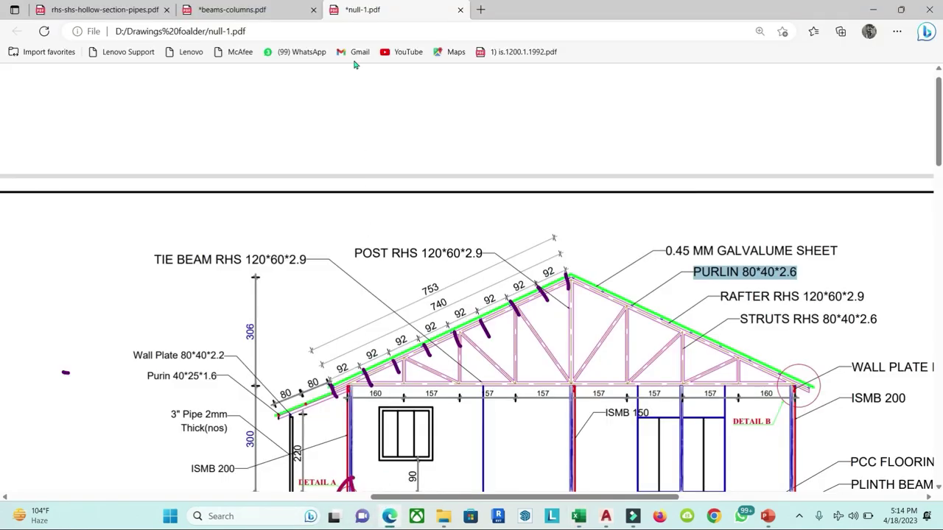
Step: Turn on the Draw pen, view the PDF full screen, and erase two purple marks on the rafter
mouse_move(357, 67)
click(107, 76)
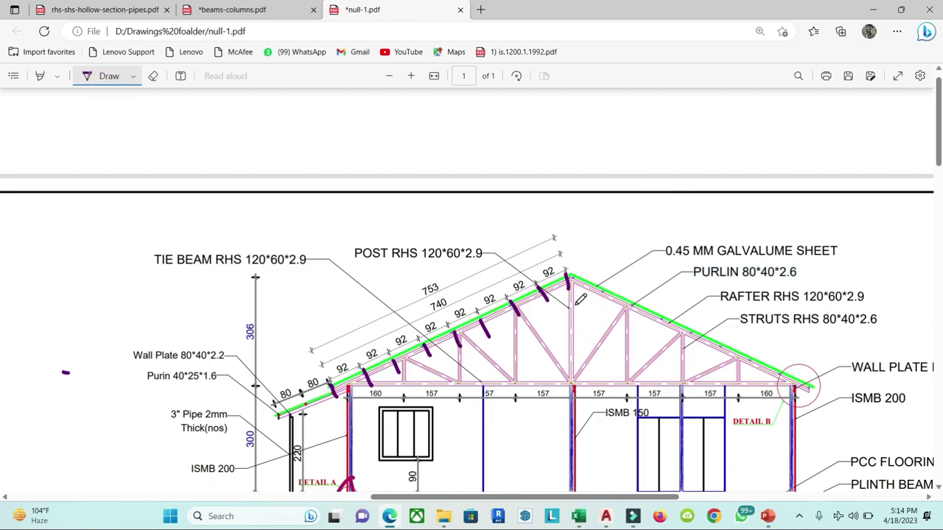
scroll(503, 349, down, 1)
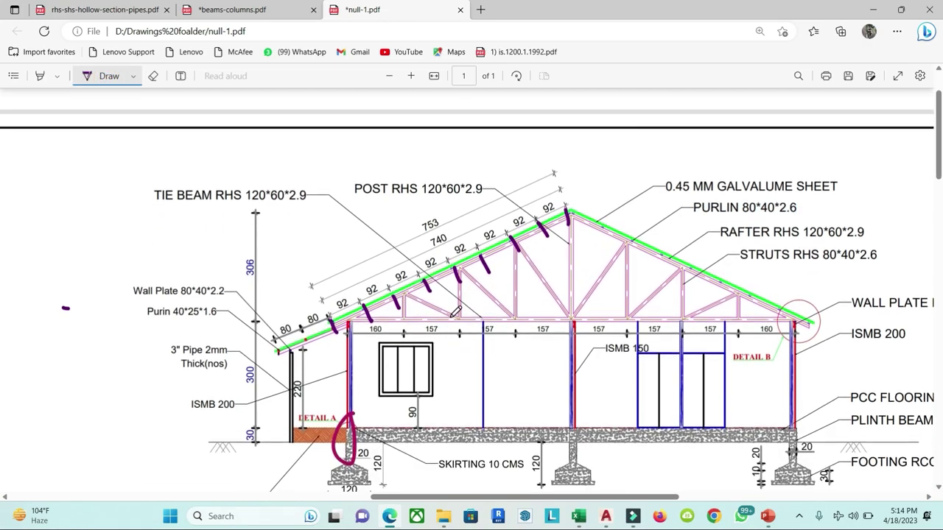
scroll(533, 305, down, 1)
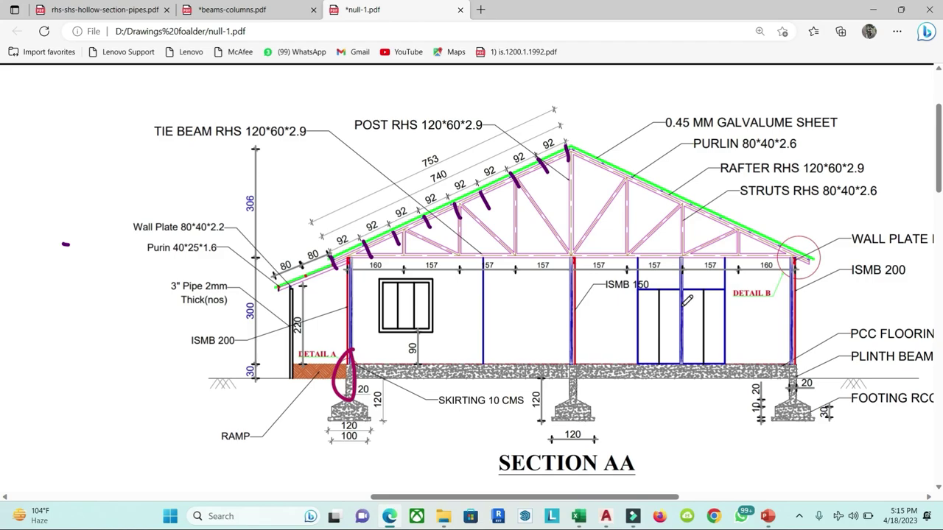
key(F11)
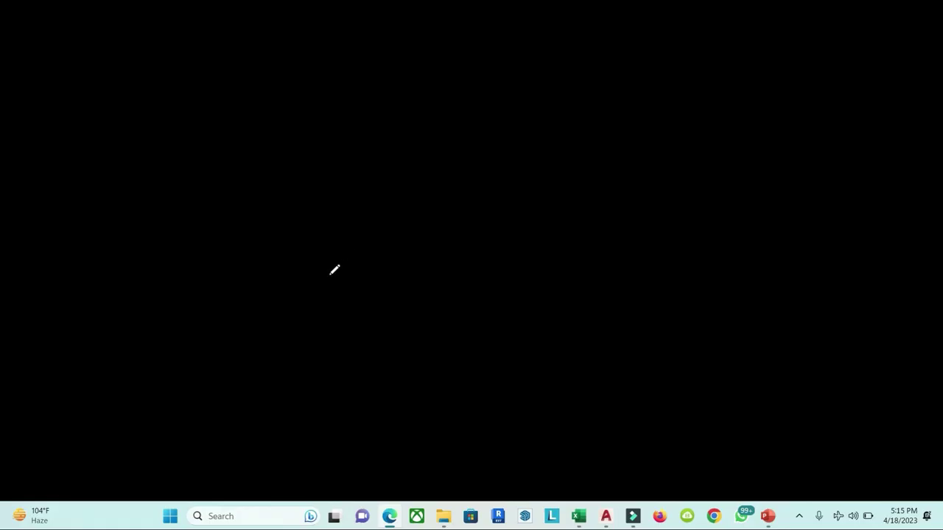
scroll(380, 265, up, 5)
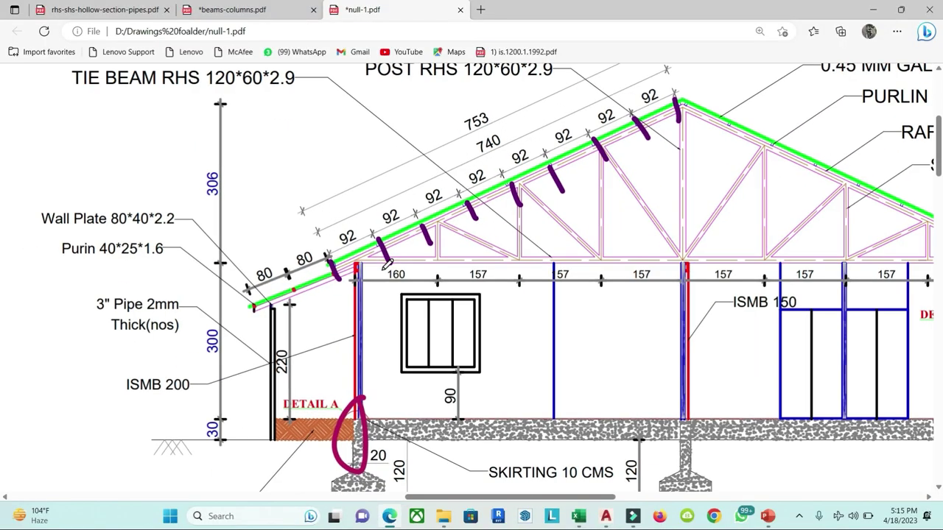
mouse_move(184, 59)
click(152, 76)
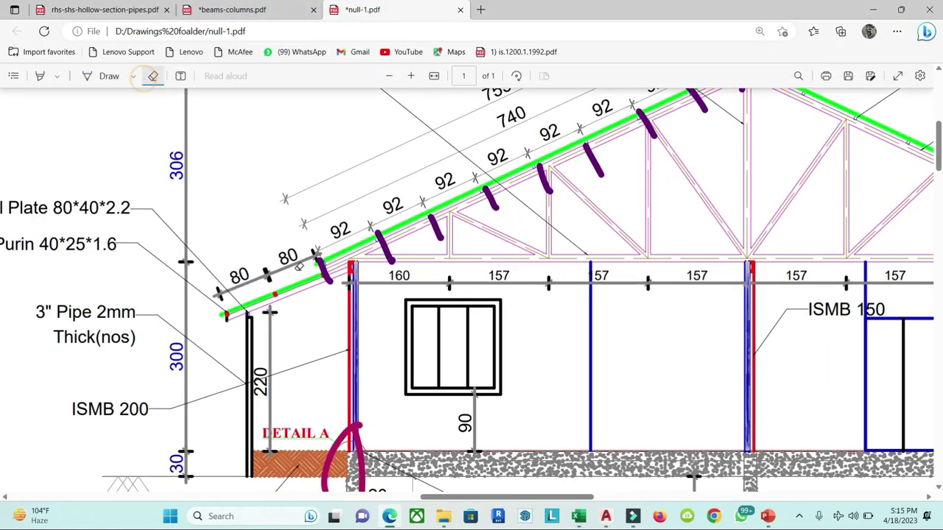
drag(302, 267, 357, 258)
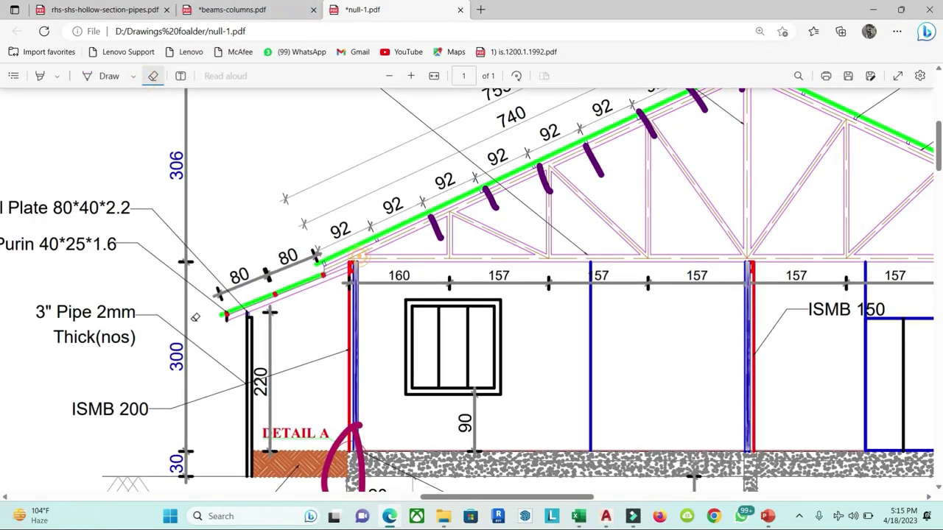
Step: Ink marks on DETAIL A, the column top, the eave end and an arrow at the 92 spacing
click(113, 82)
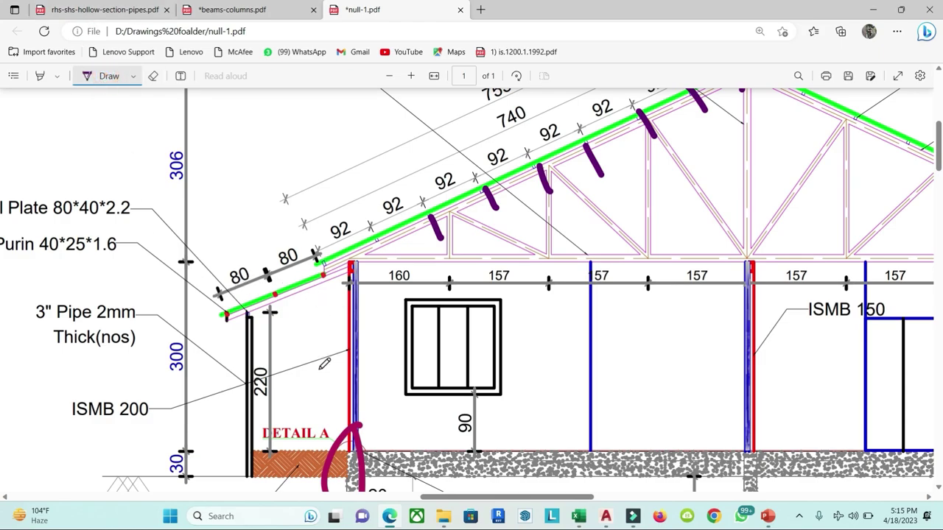
drag(303, 475, 307, 428)
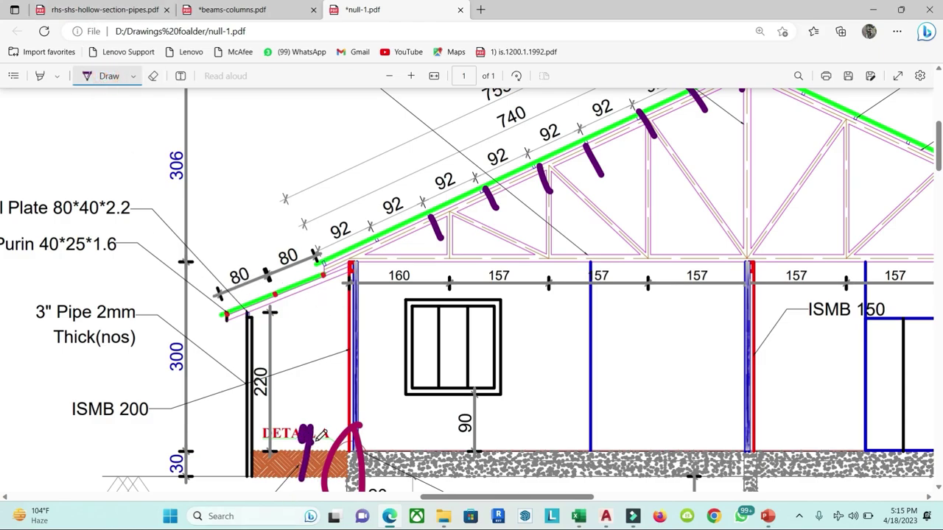
drag(352, 264, 349, 283)
drag(225, 302, 227, 331)
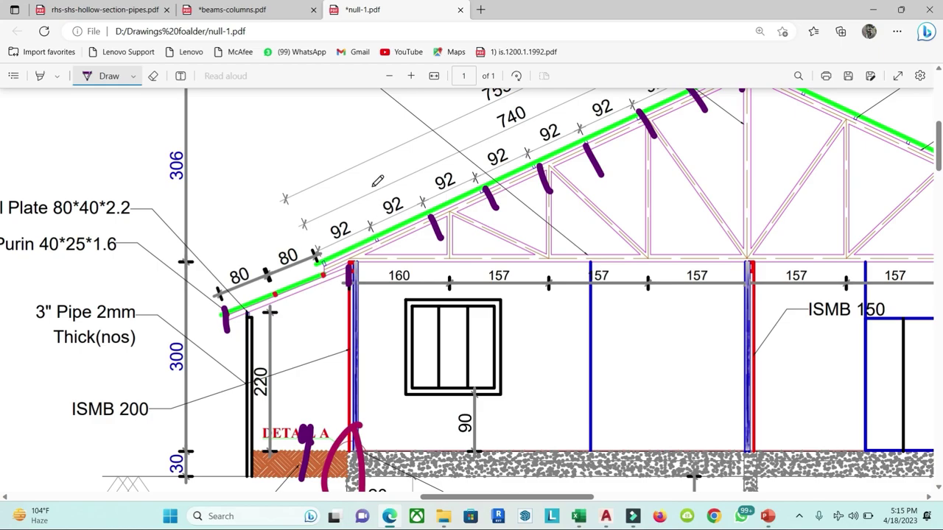
drag(373, 187, 382, 222)
drag(375, 188, 380, 229)
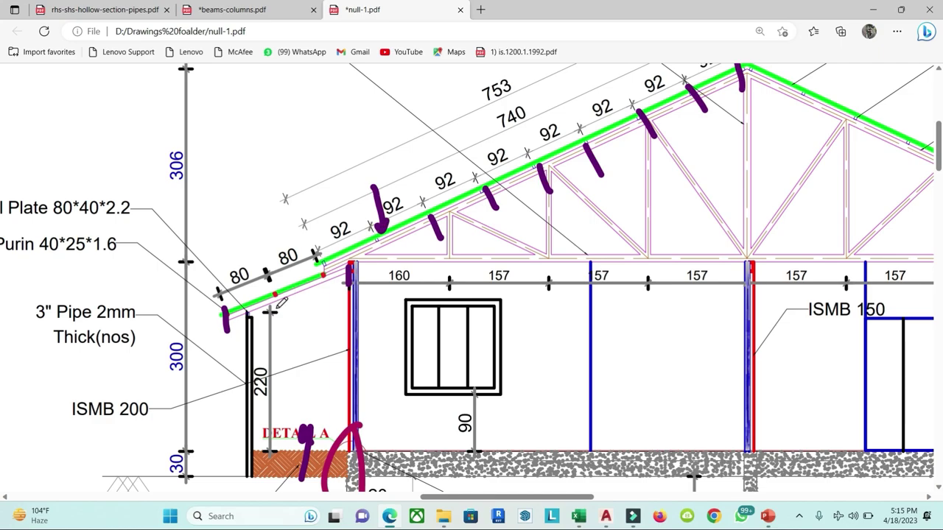
drag(314, 285, 321, 287)
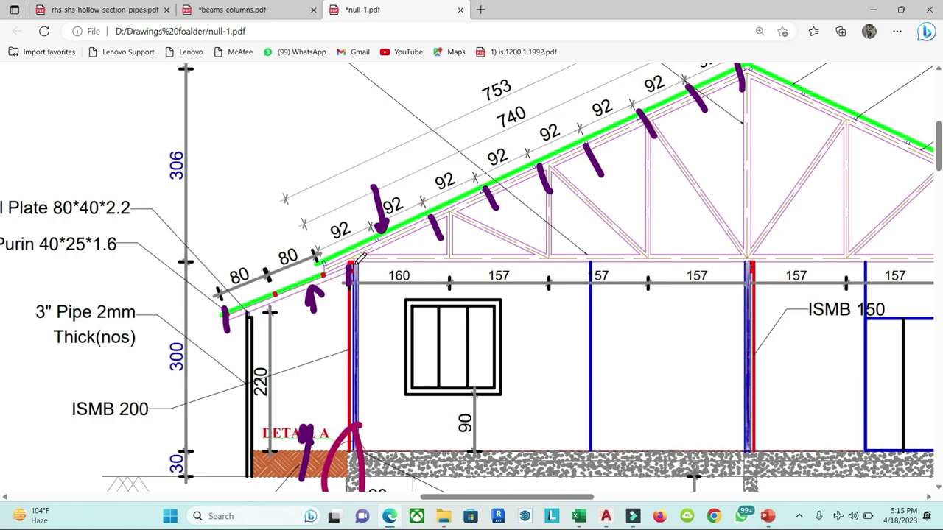
drag(357, 260, 363, 254)
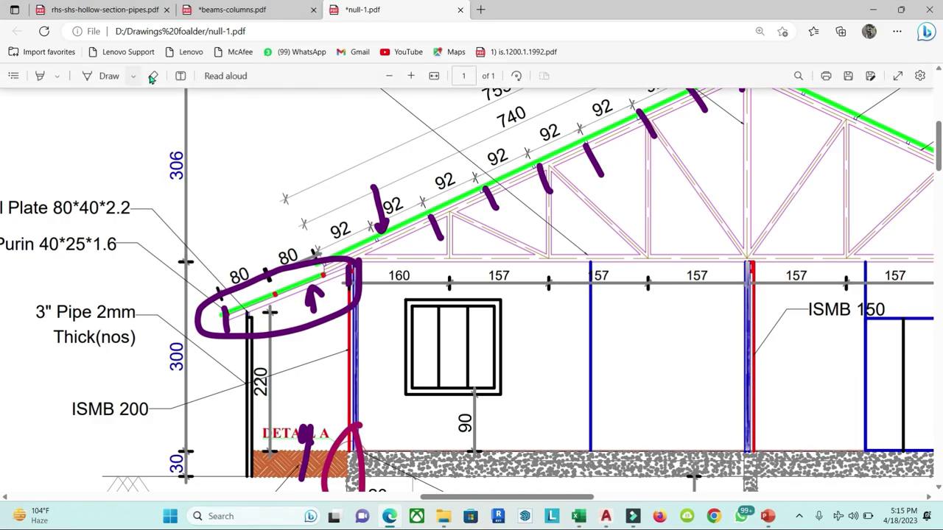
Step: Erase the eave circle and 92 arrow, then tick the purlin positions at the 80 spacing
click(152, 76)
drag(302, 223, 225, 316)
drag(376, 235, 438, 224)
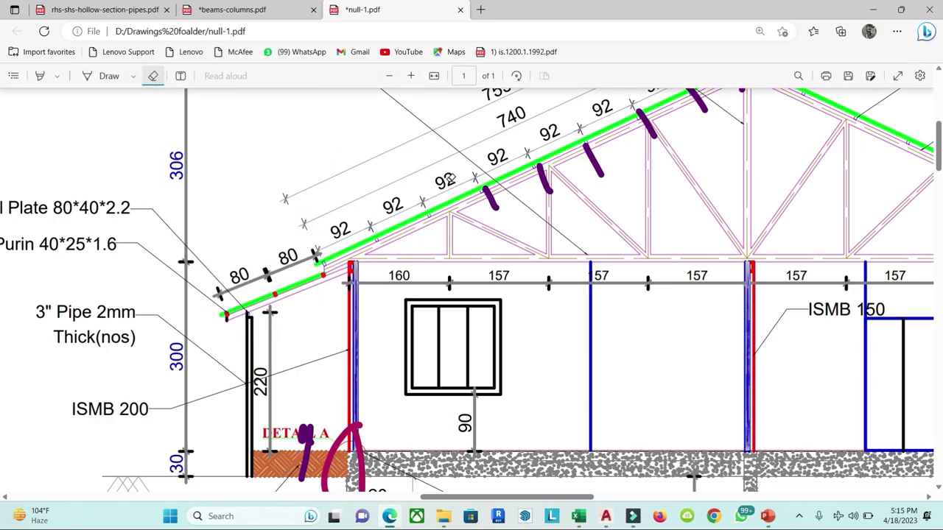
click(87, 77)
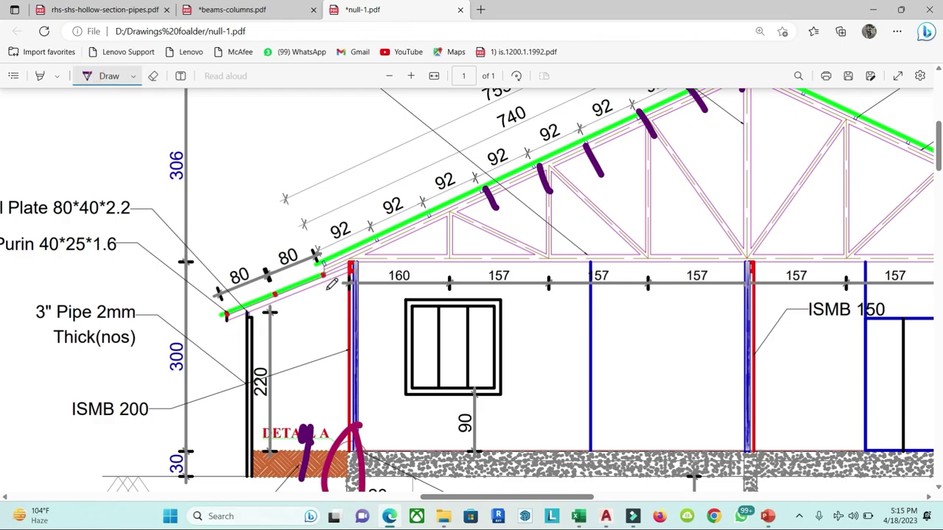
drag(324, 274, 330, 290)
mouse_move(272, 296)
mouse_down()
mouse_move(278, 308)
mouse_move(231, 326)
mouse_up()
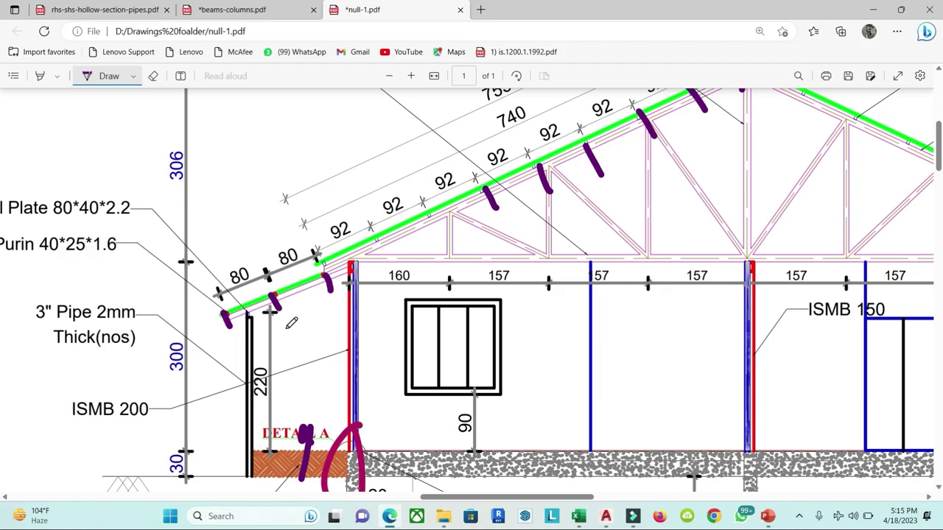
Step: On the ramp plan, draw lines near section A and above the ramp, and circle the 520 dimension
scroll(360, 362, down, 5)
scroll(375, 354, down, 5)
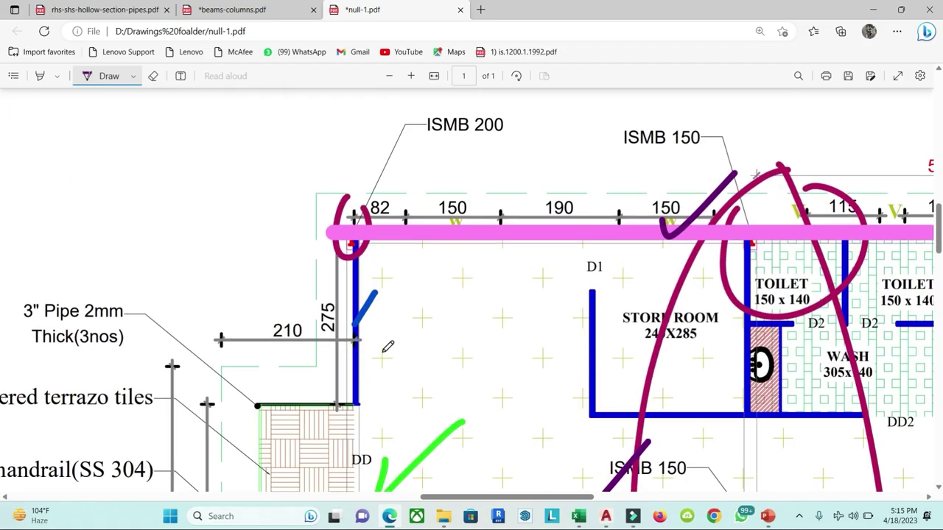
scroll(388, 347, down, 3)
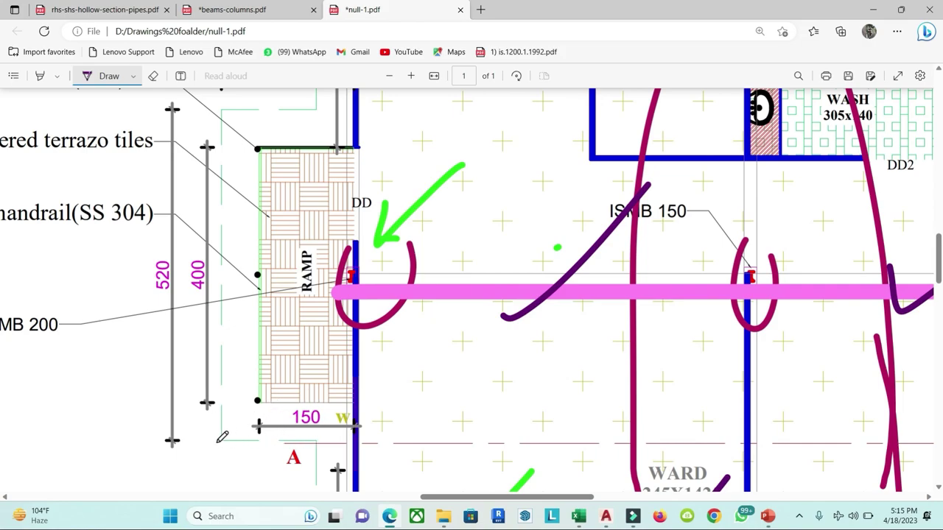
drag(215, 443, 295, 443)
drag(220, 111, 263, 111)
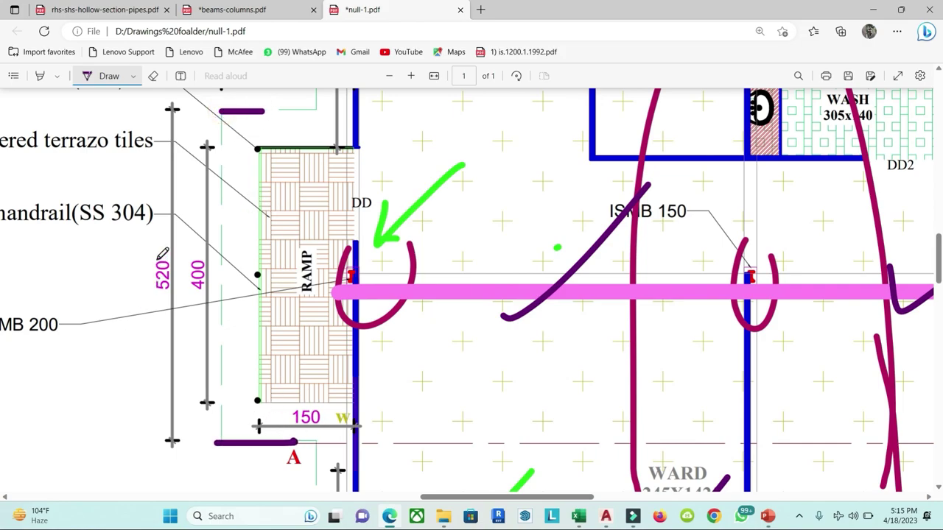
drag(157, 258, 189, 314)
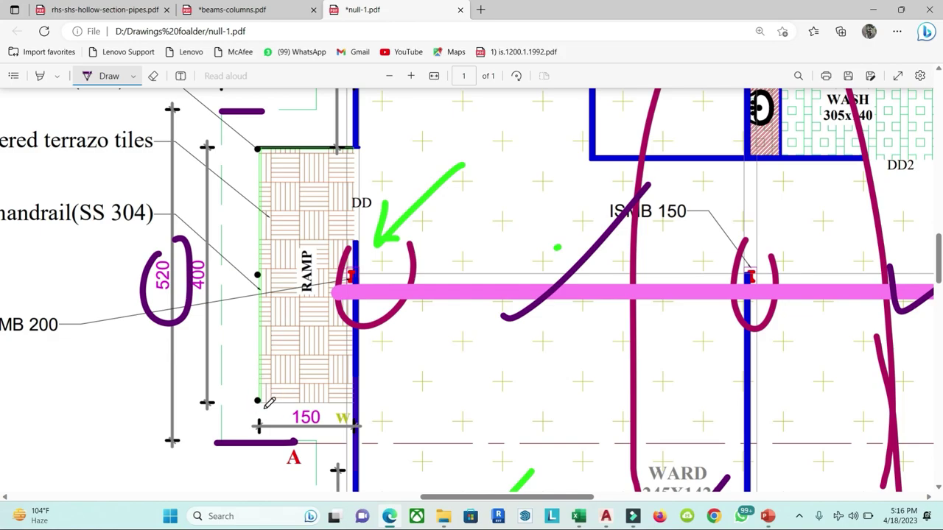
Step: Select the Purin 40*25*1.6 label text on the drawing, then go back toward Excel
scroll(309, 210, up, 10)
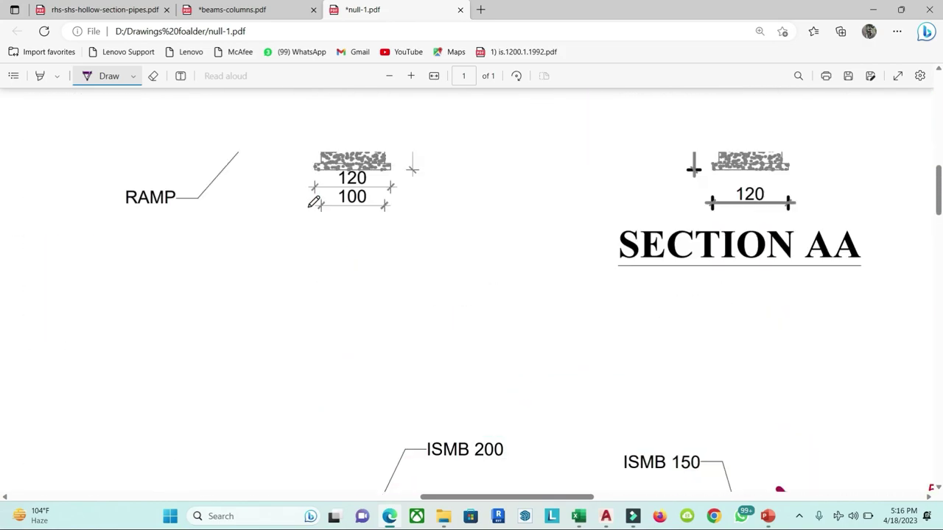
scroll(318, 215, up, 5)
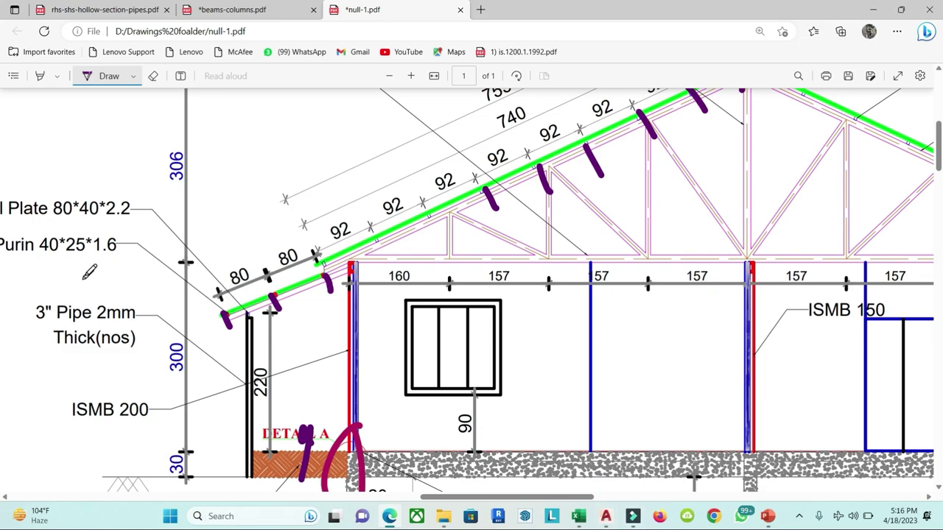
drag(470, 501, 418, 500)
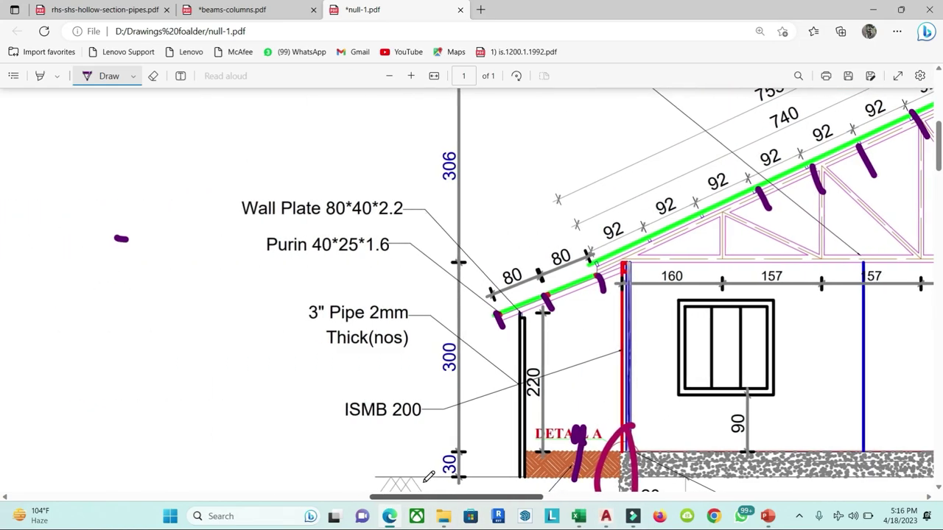
drag(265, 247, 394, 249)
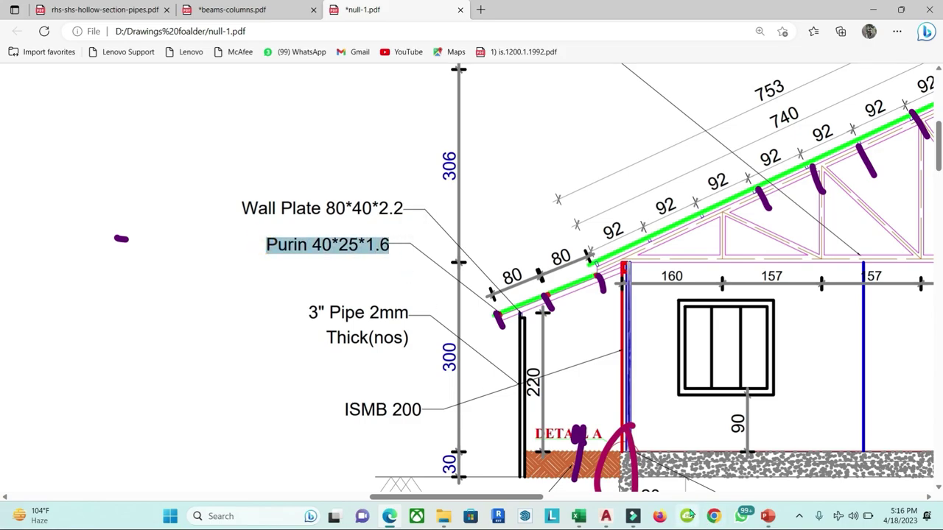
click(578, 516)
Step: Enter the heading ENTRANCE TRUSS in B13 and the item Purin 40*25*1.6 in B14
click(631, 455)
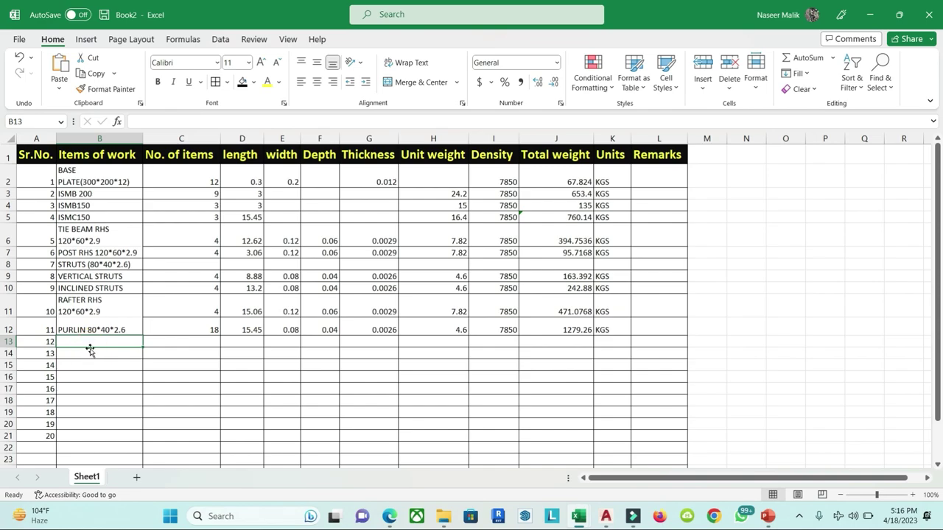
key(Caps_Lock)
text(ENTRA)
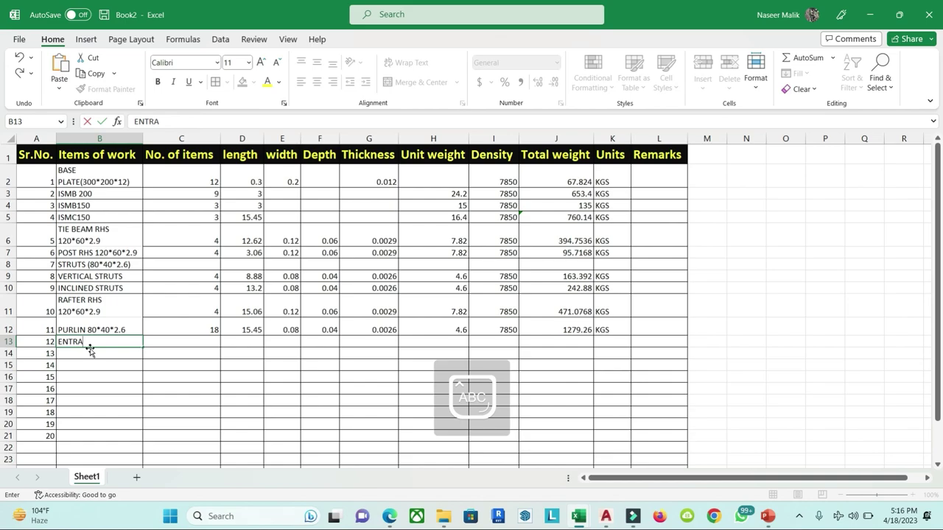
text(NCE TRUSS)
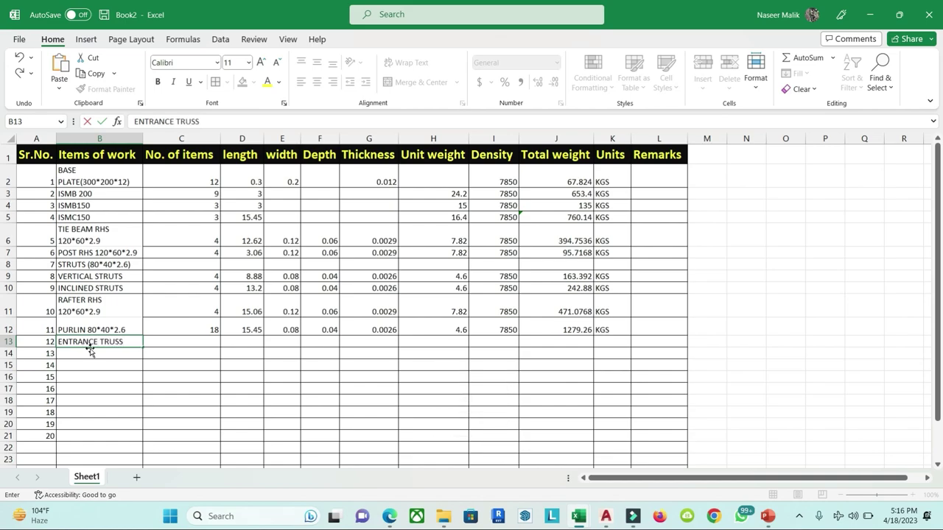
key(Return)
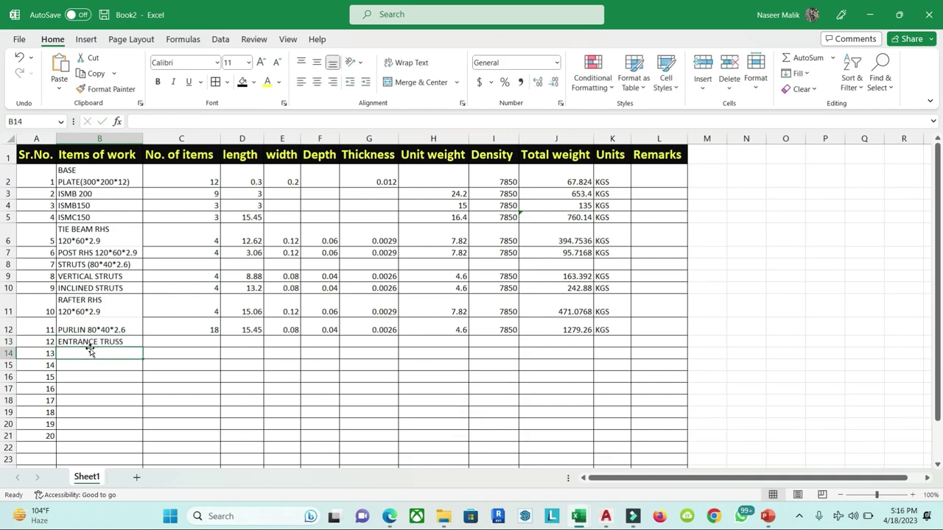
text(PERLIN)
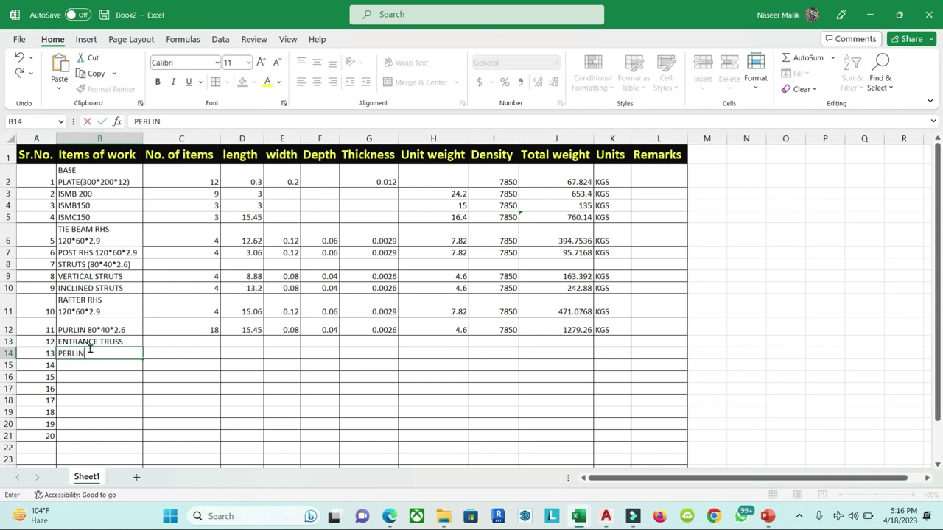
key(BackSpace)
key(BackSpace)
key(BackSpace)
text(Purin 40*25*1.6)
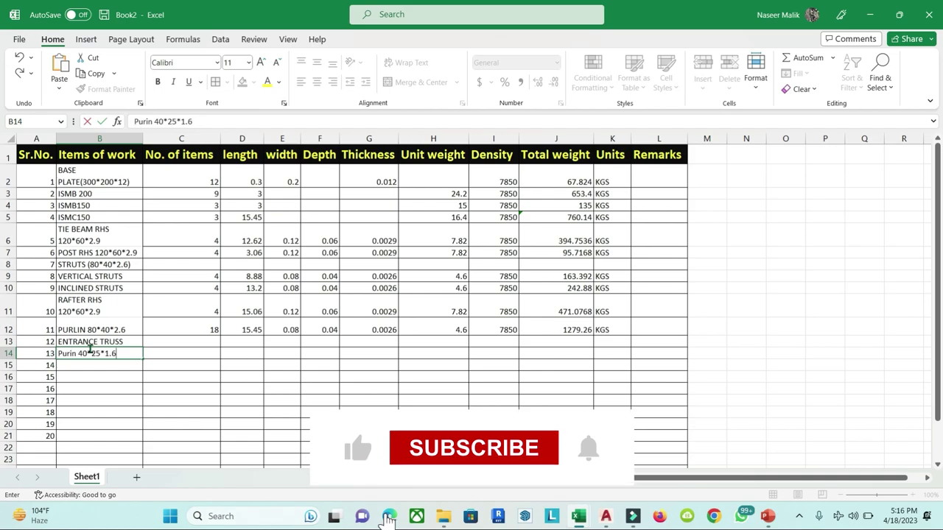
click(290, 383)
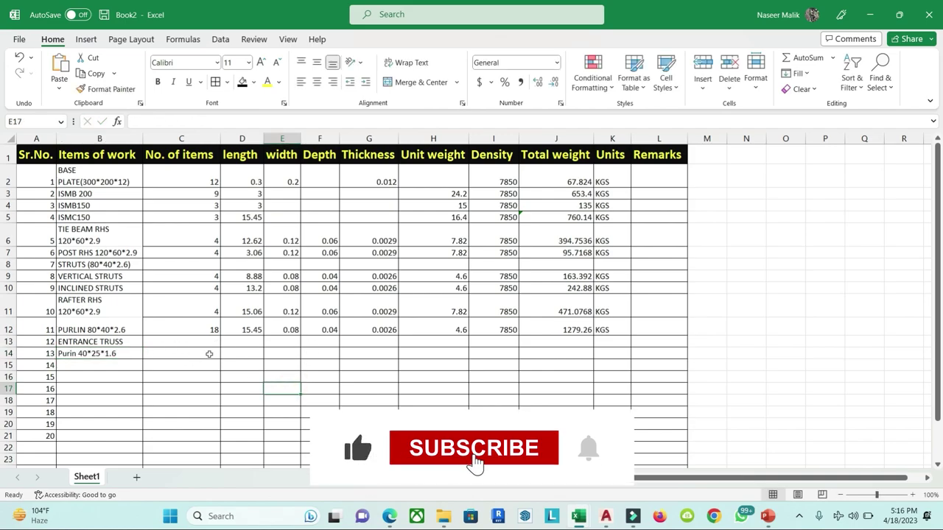
Step: Enter an item count of 3 for the Purin row after checking the drawing PDF
click(209, 354)
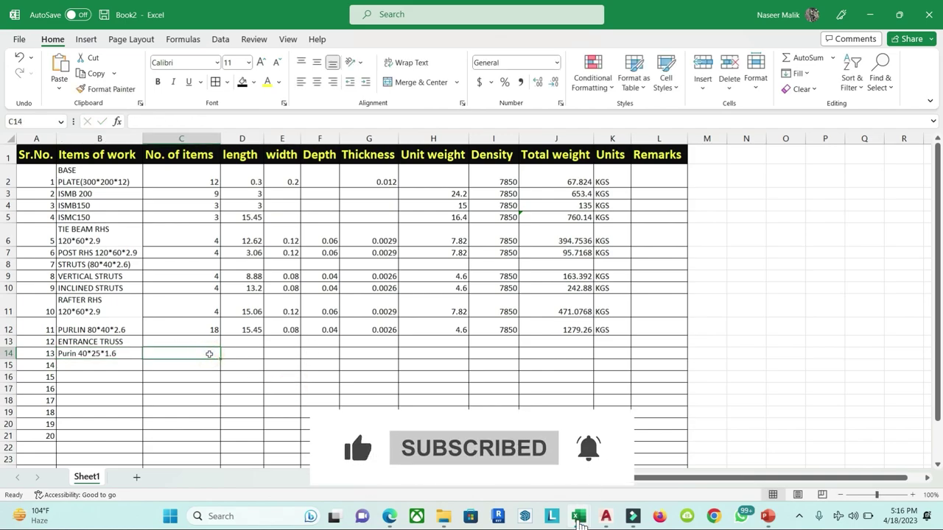
text(3)
key(Tab)
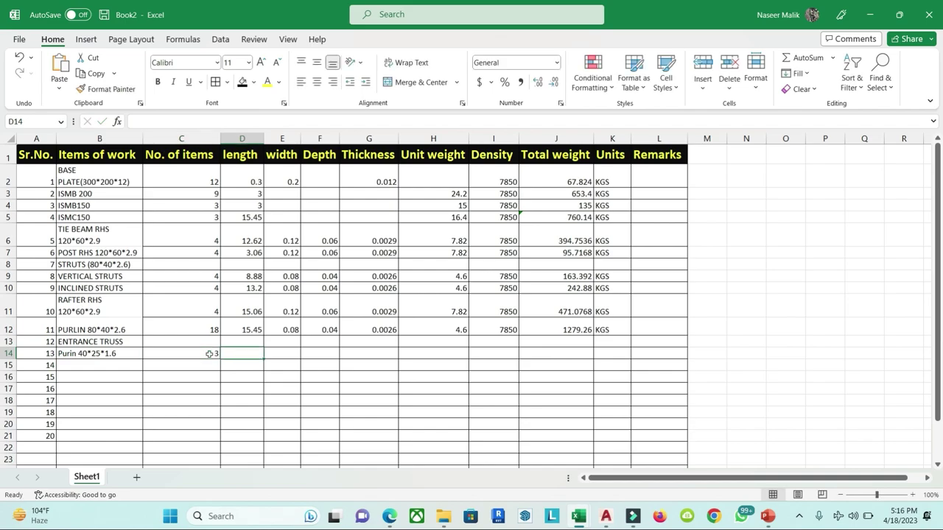
mouse_move(389, 516)
click(380, 436)
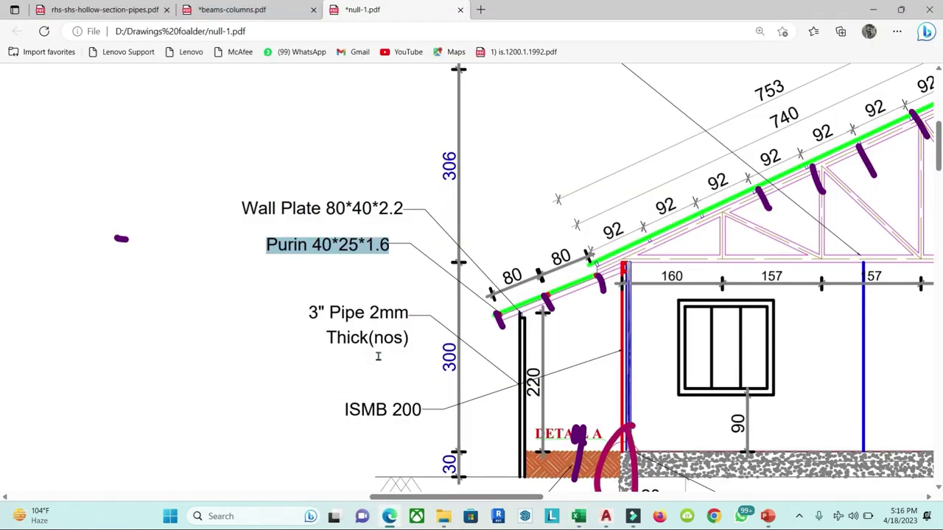
scroll(378, 356, down, 5)
click(580, 518)
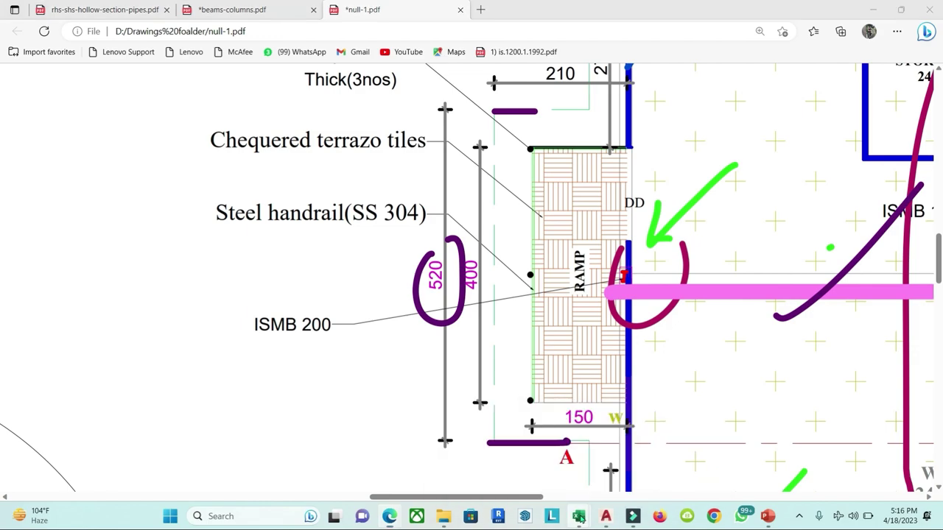
click(625, 469)
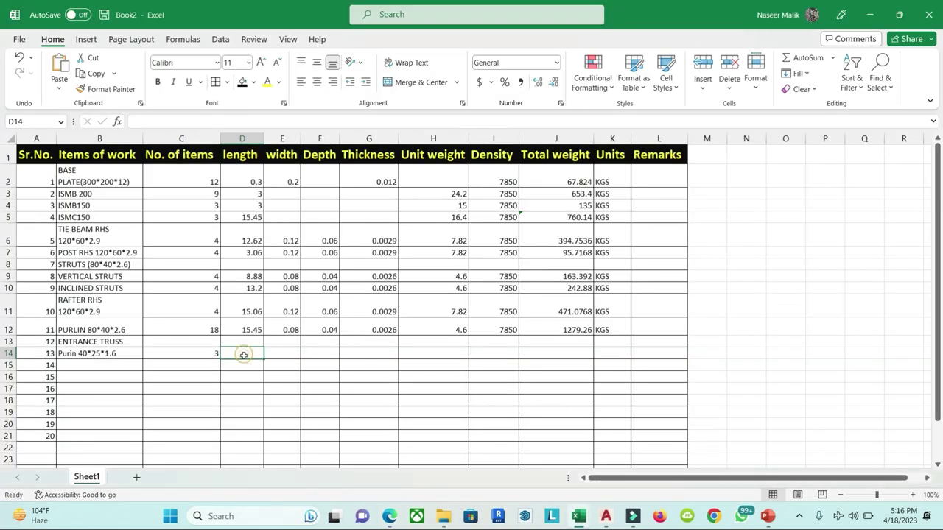
Step: Fill the Purin row with length 5.2, width 0.04, depth 0.025 and thickness 0.0016
text(5.2)
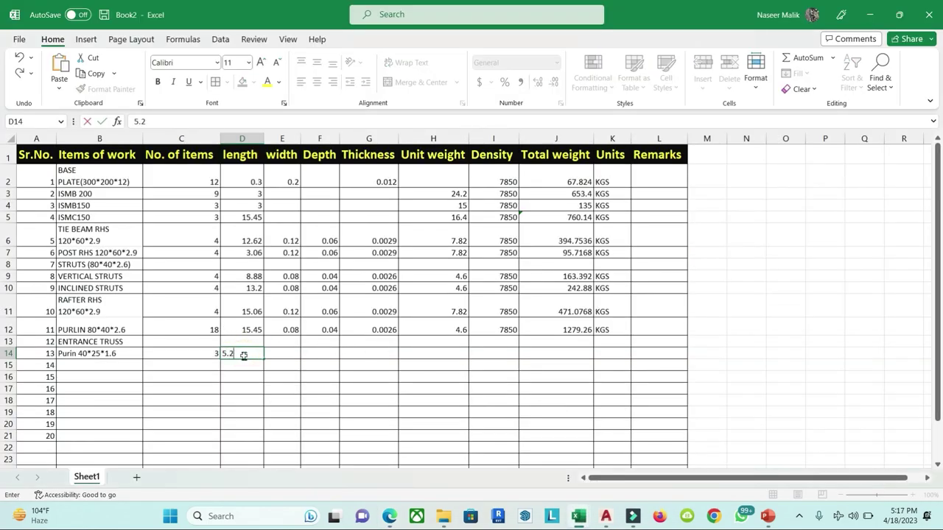
key(Tab)
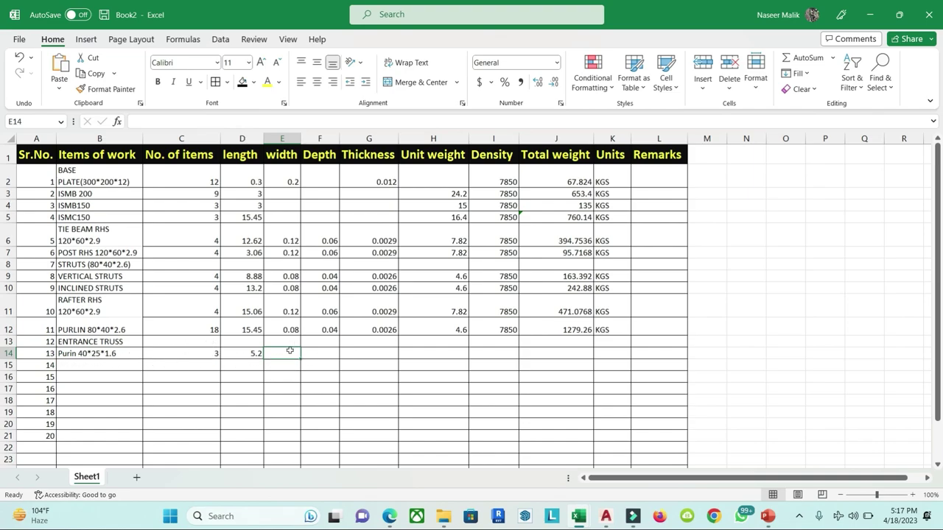
text(0.04)
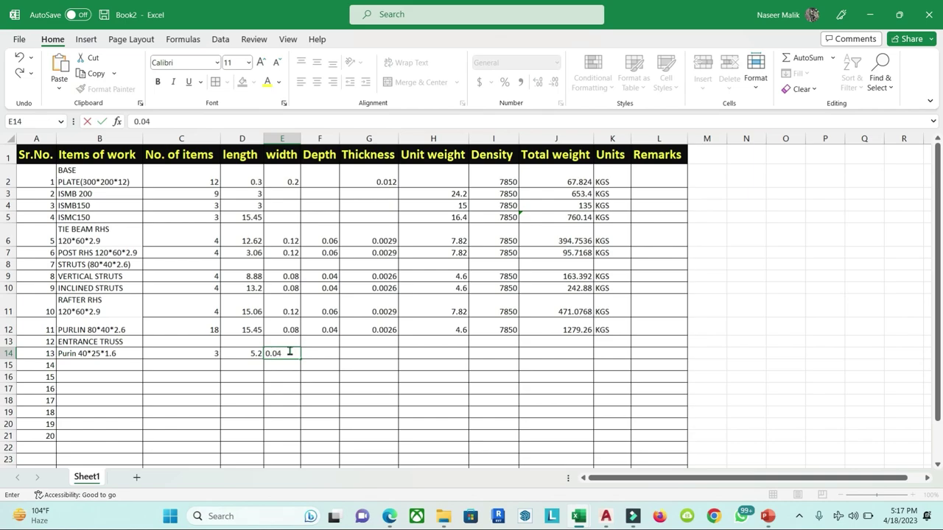
key(Tab)
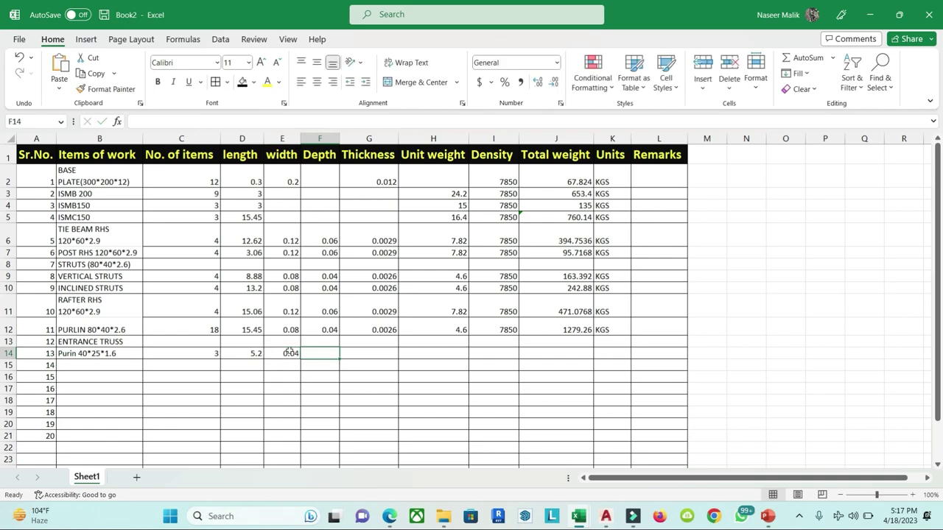
text(0.025)
key(Tab)
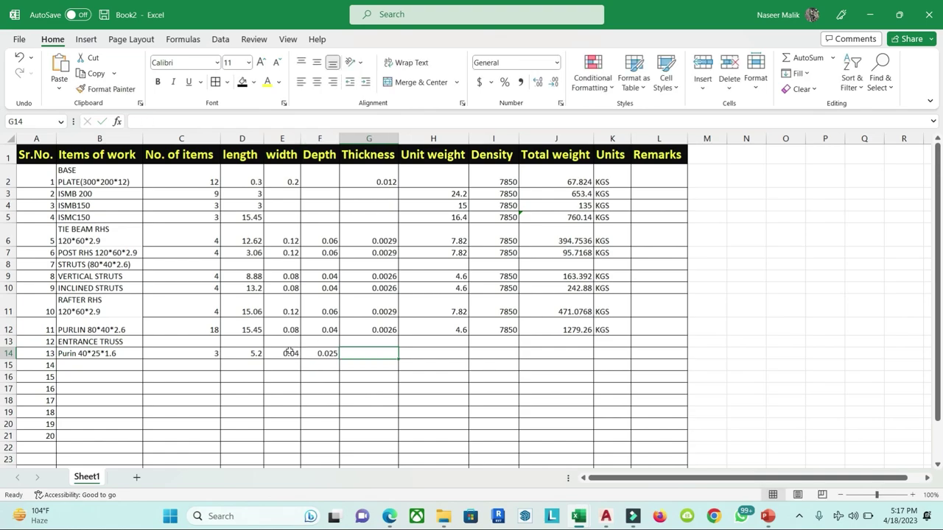
text(0.0016)
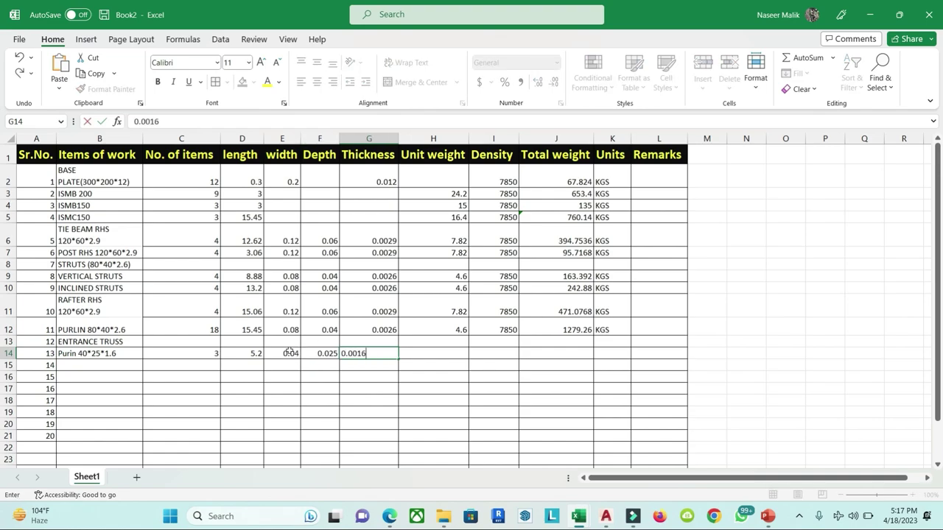
key(Tab)
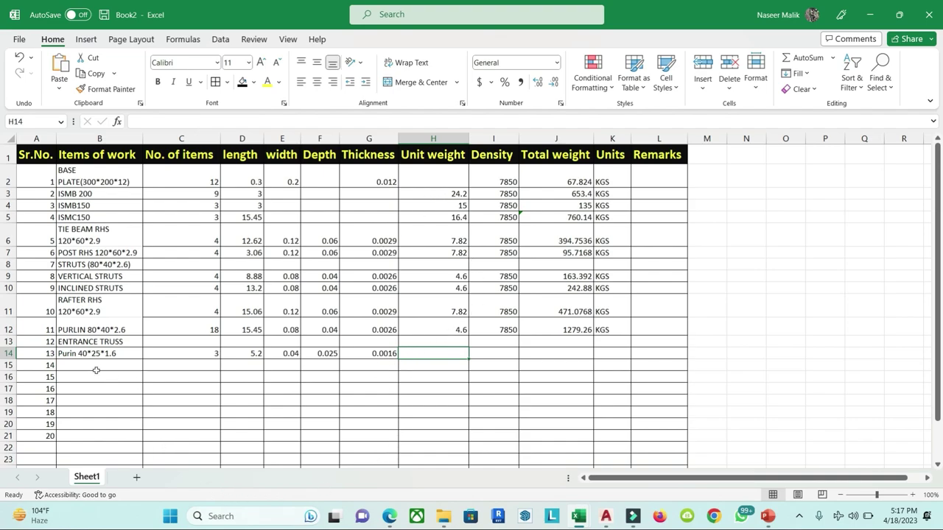
click(767, 516)
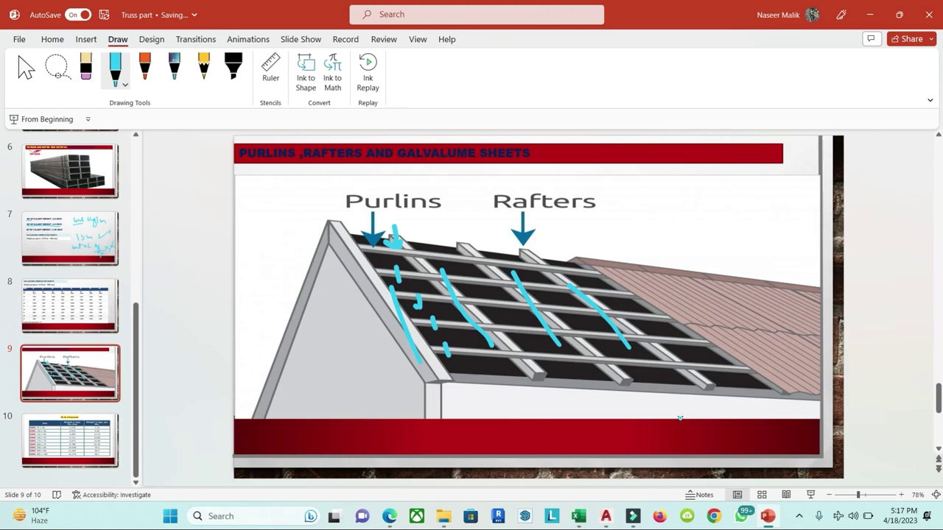
Step: Find slide 7 and ink-underline the 40*25*1.6 unit weight of 1.39 KG/M, then return to Book2
click(66, 410)
click(49, 457)
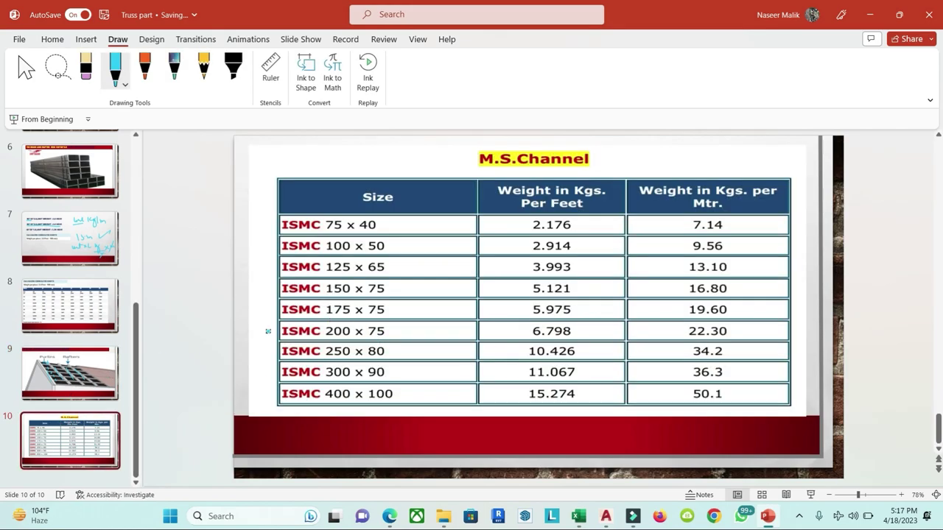
click(48, 375)
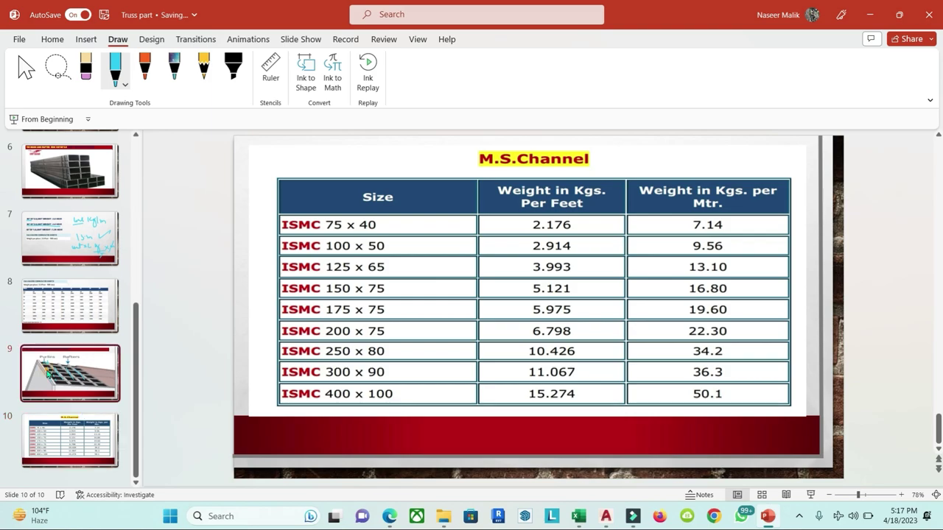
click(70, 171)
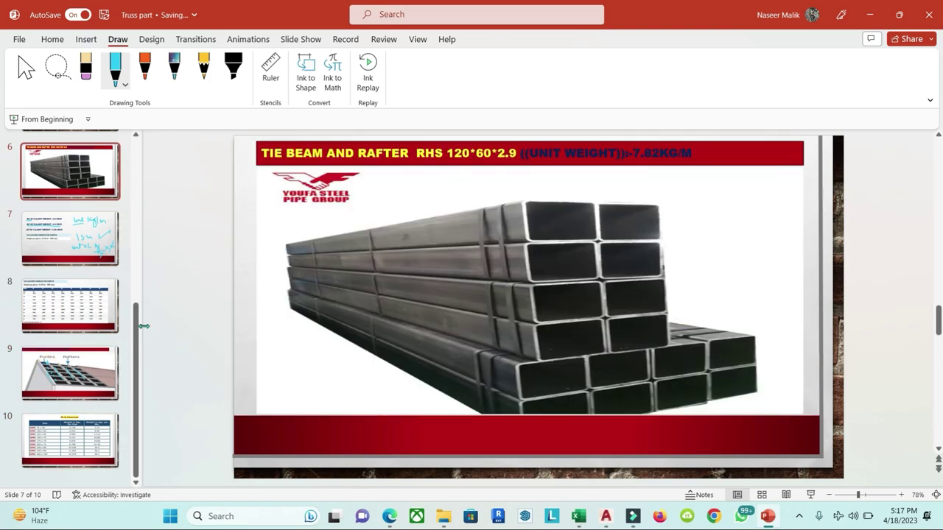
click(70, 238)
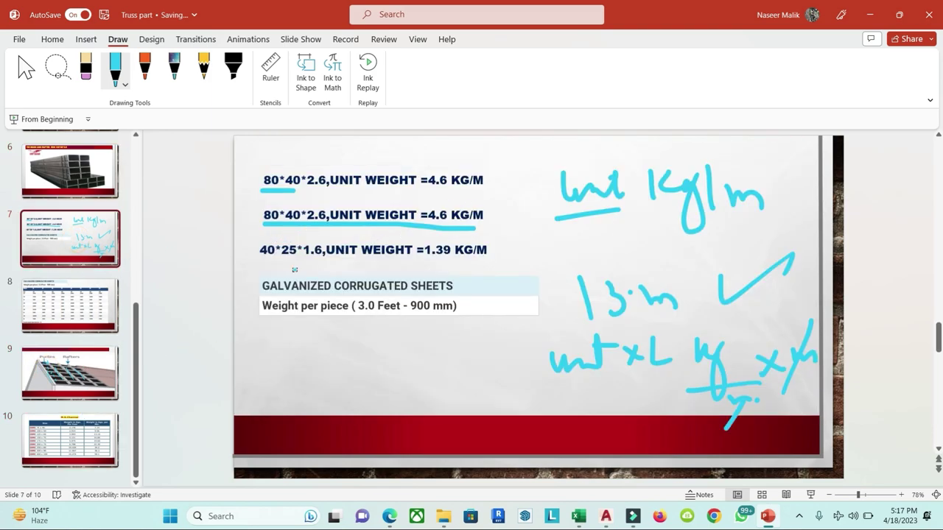
drag(268, 263, 466, 263)
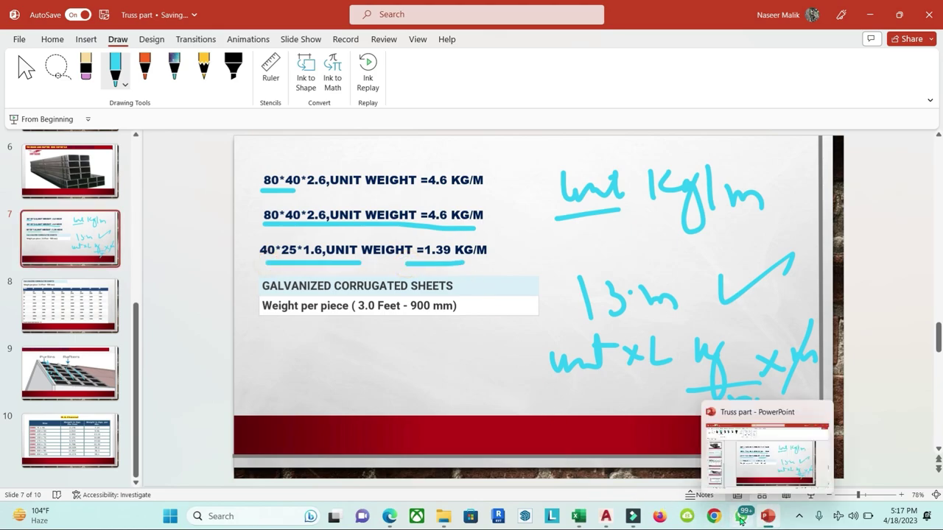
click(578, 517)
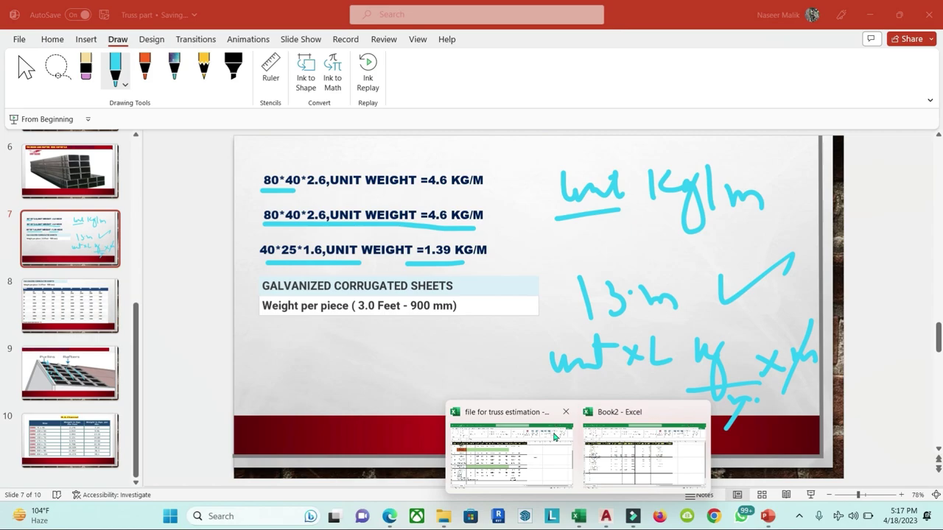
click(637, 460)
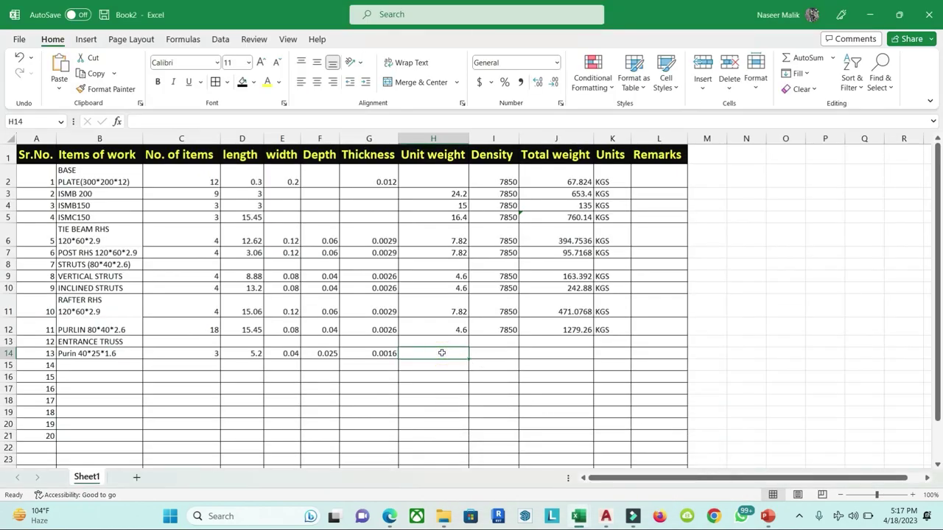
Step: Give the Purin row a unit weight of 1.39 and copy in the 7850 density
text(1.39)
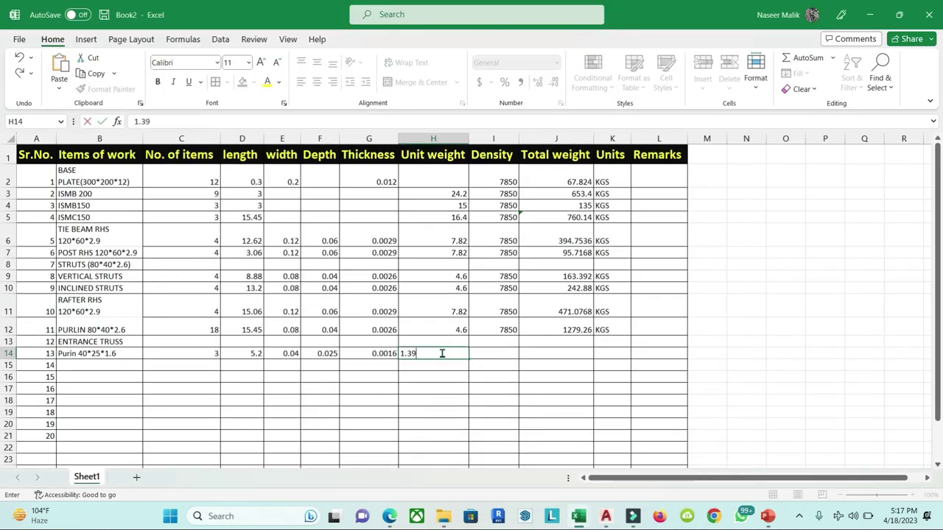
key(Tab)
click(501, 325)
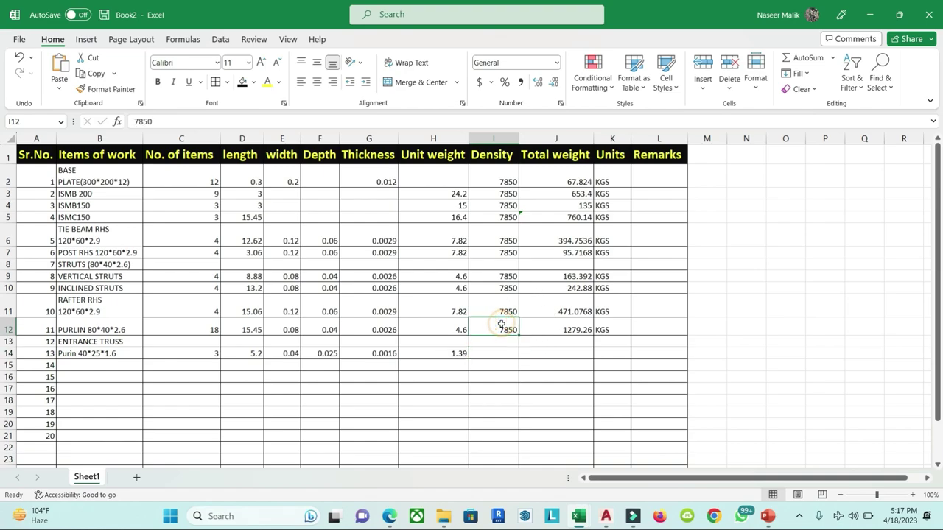
key(ctrl+c)
click(495, 353)
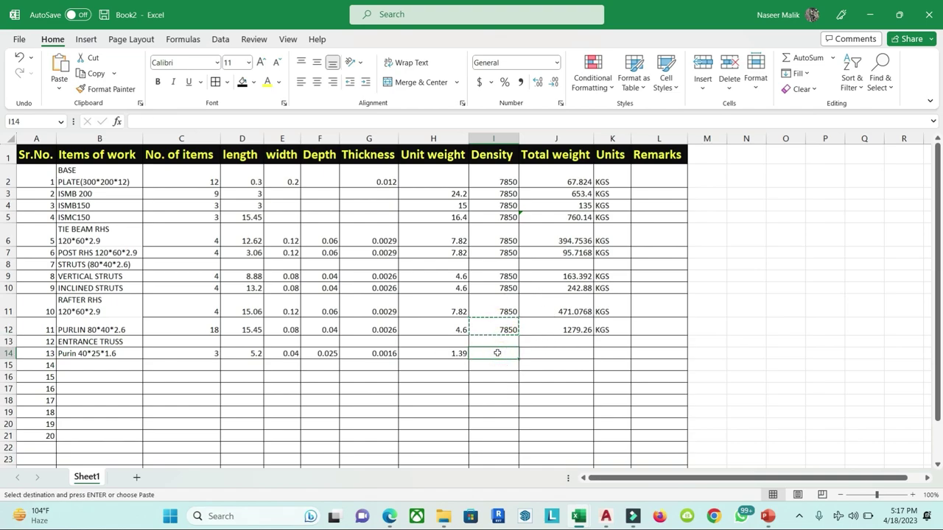
key(ctrl+v)
key(Escape)
Step: Compute the Purin total weight as unit weight × length × item count, giving 21.684
click(566, 353)
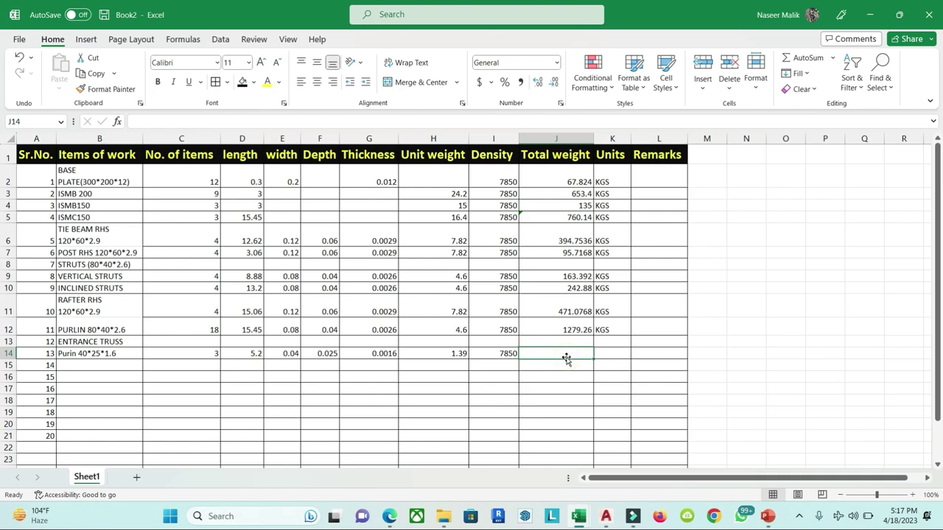
text(=)
click(455, 353)
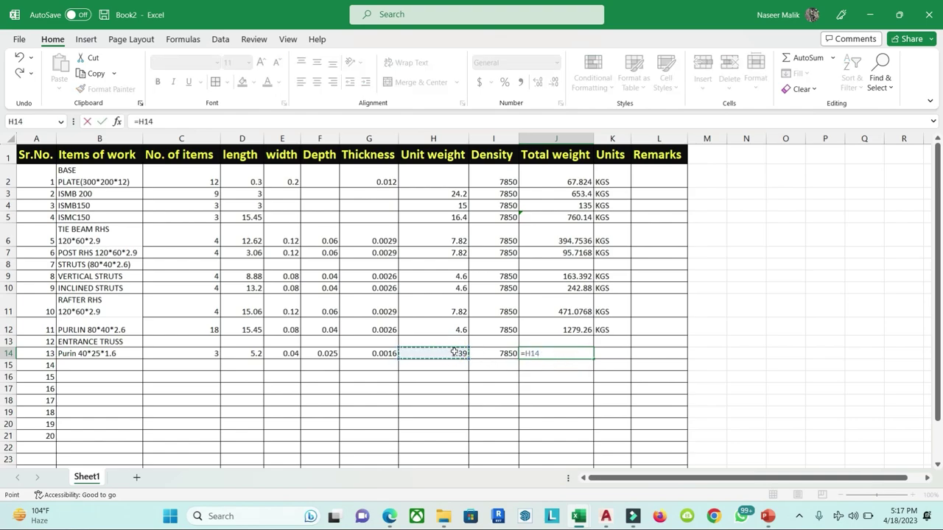
text(*)
click(250, 354)
text(*)
click(211, 354)
key(Return)
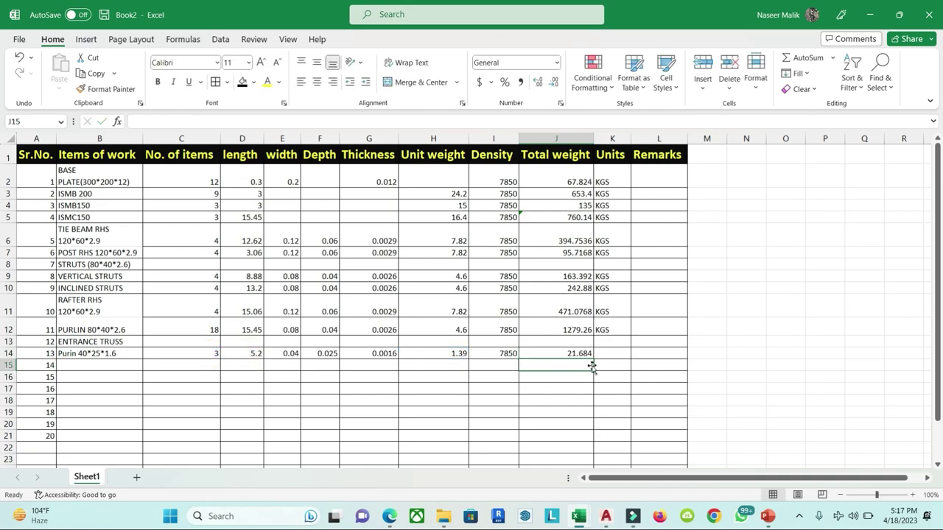
Step: Copy the KGS unit from the purlin row into the Purin row's units cell
click(605, 330)
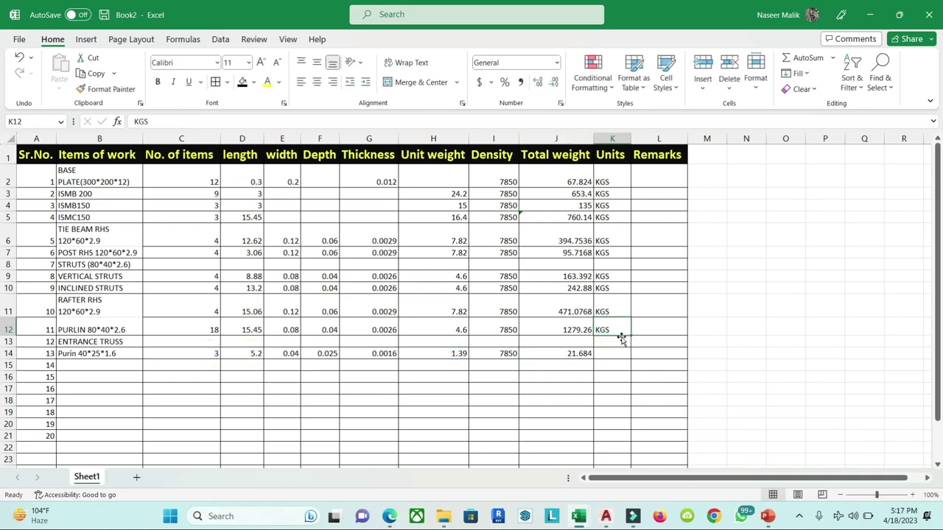
key(ctrl+c)
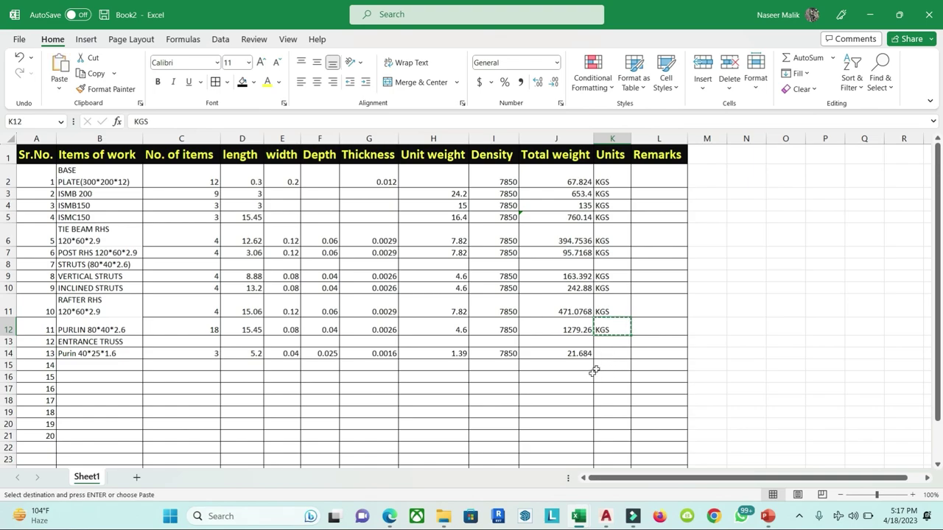
click(605, 353)
key(ctrl+v)
key(Escape)
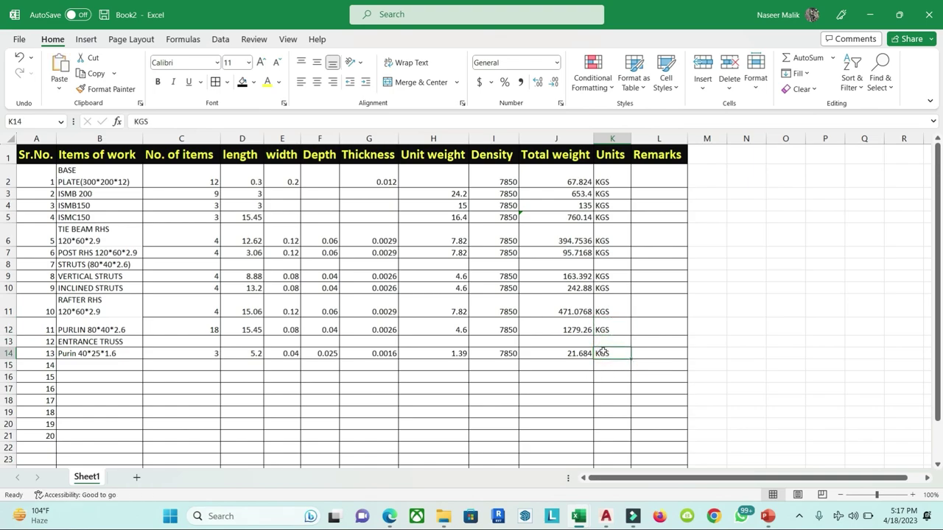
click(617, 409)
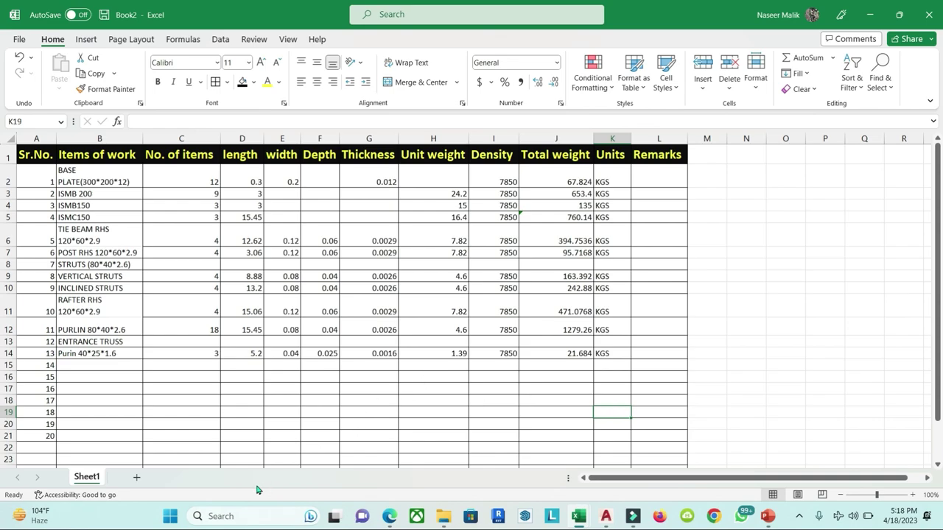
Step: In the drawing PDF, ink a purple line along the green rafter with the Draw pen
click(389, 519)
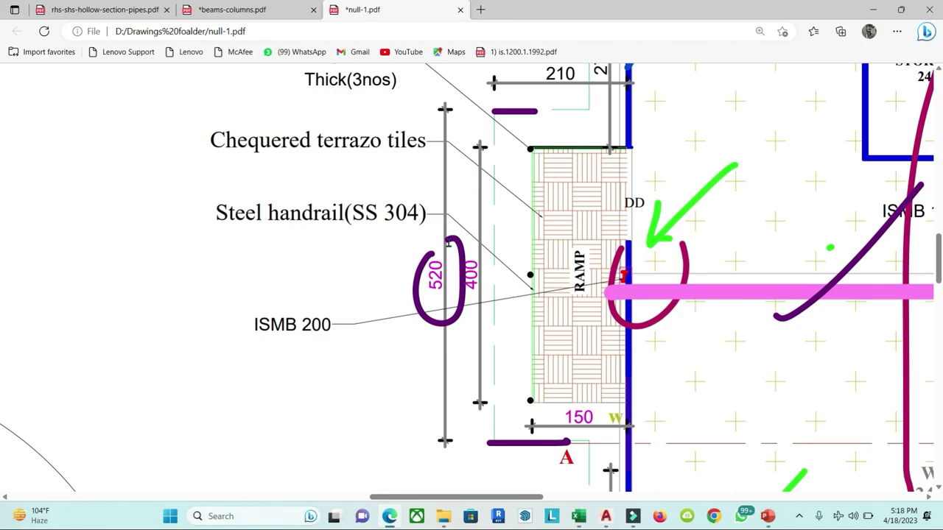
scroll(499, 204, up, 10)
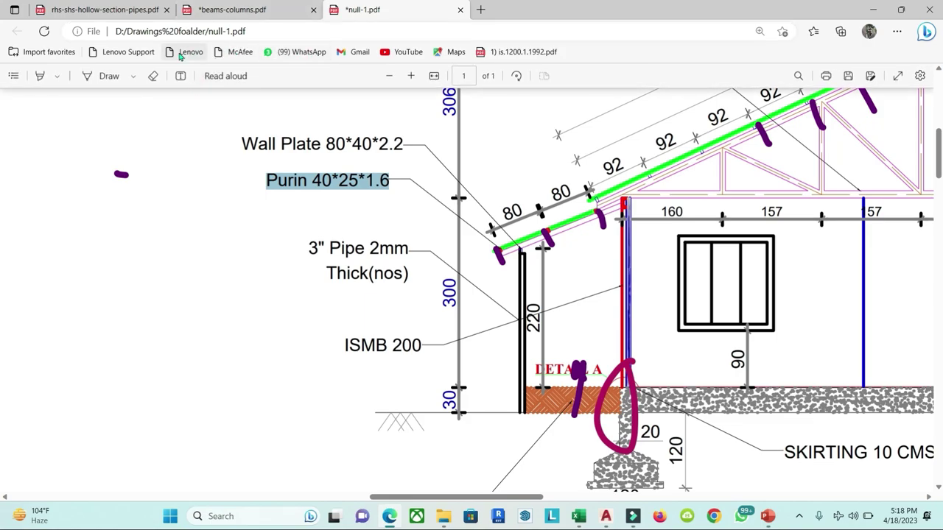
click(107, 77)
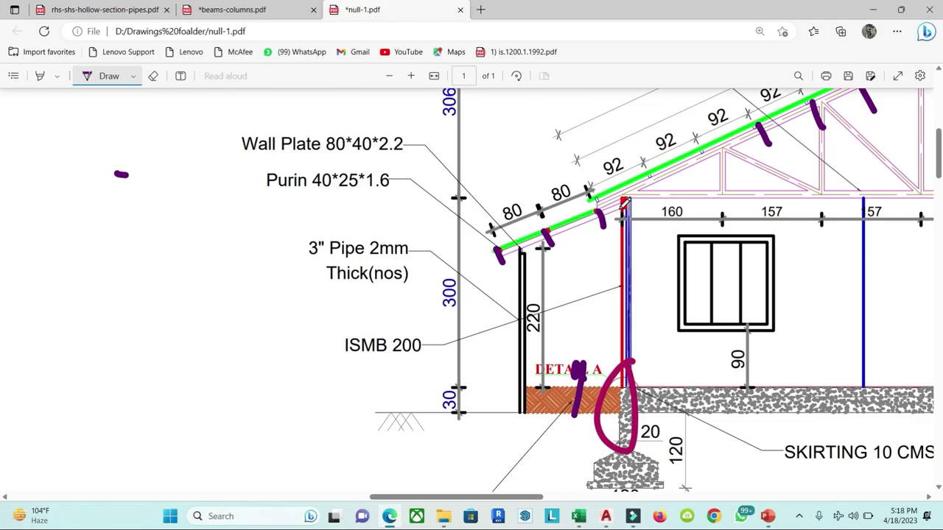
drag(623, 205, 496, 251)
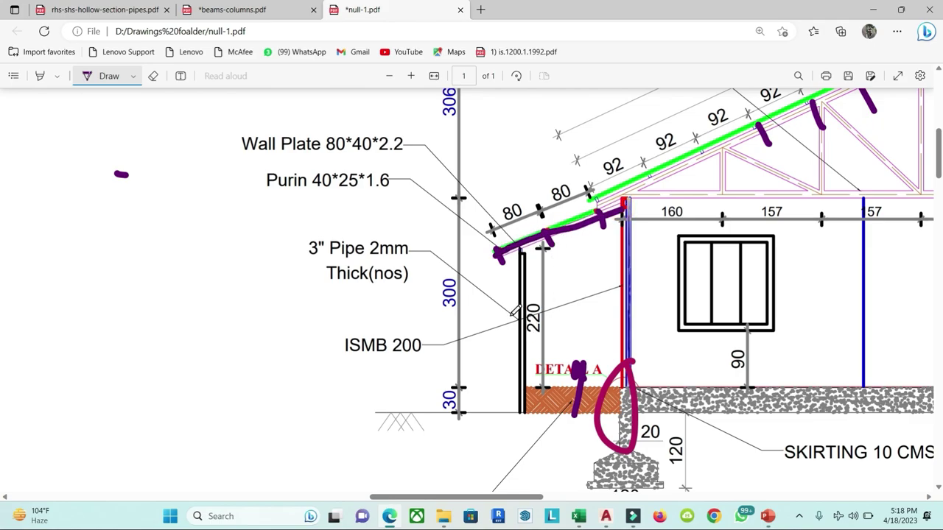
Step: Circle the 210 dimension and mark the top, middle and bottom edges of the ramp tiles
scroll(516, 312, down, 3)
scroll(518, 310, down, 5)
scroll(520, 307, down, 3)
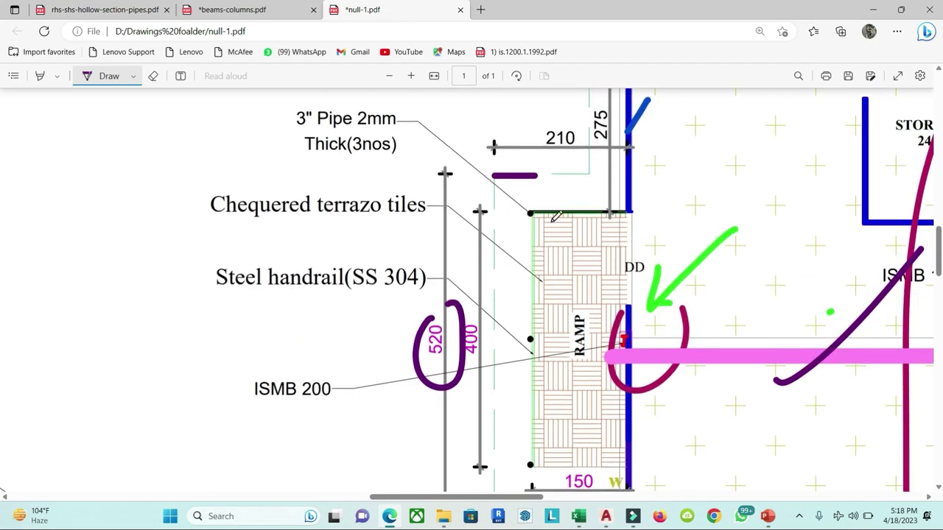
drag(543, 158, 561, 179)
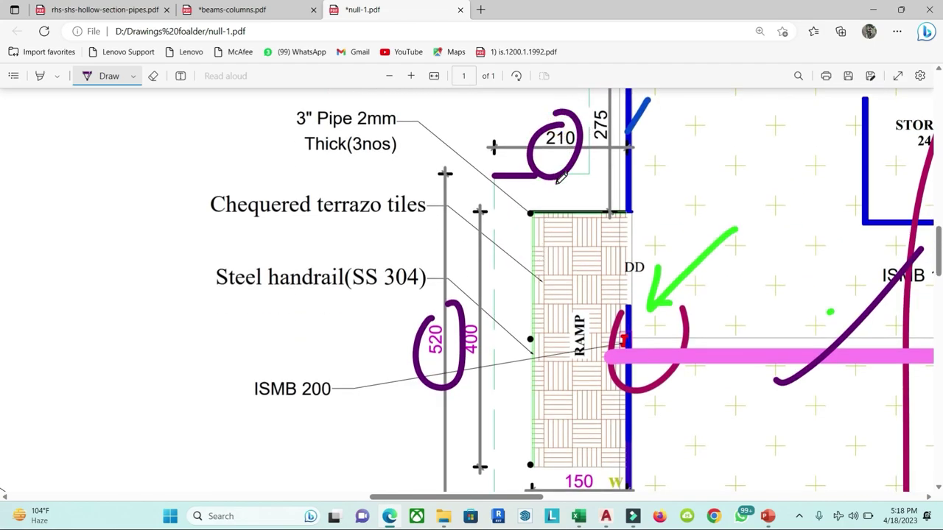
drag(632, 211, 535, 220)
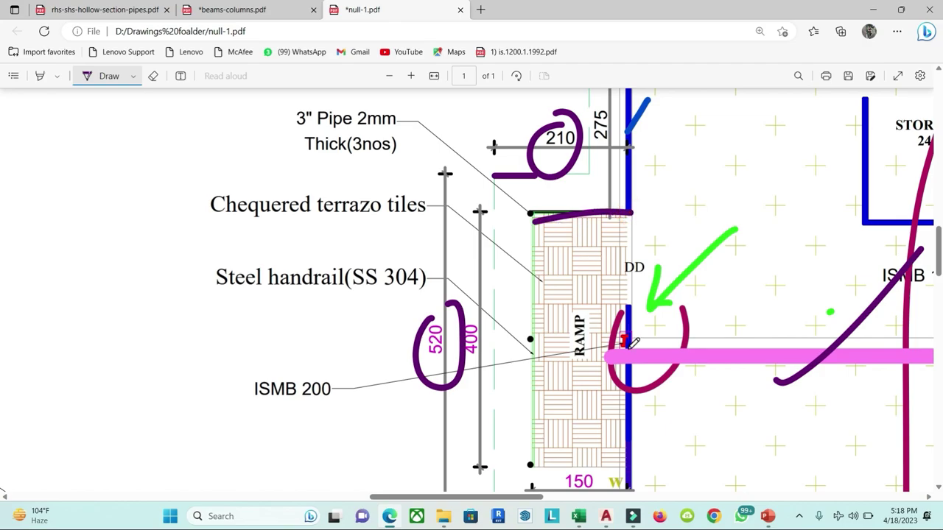
drag(594, 343, 492, 359)
drag(607, 461, 518, 464)
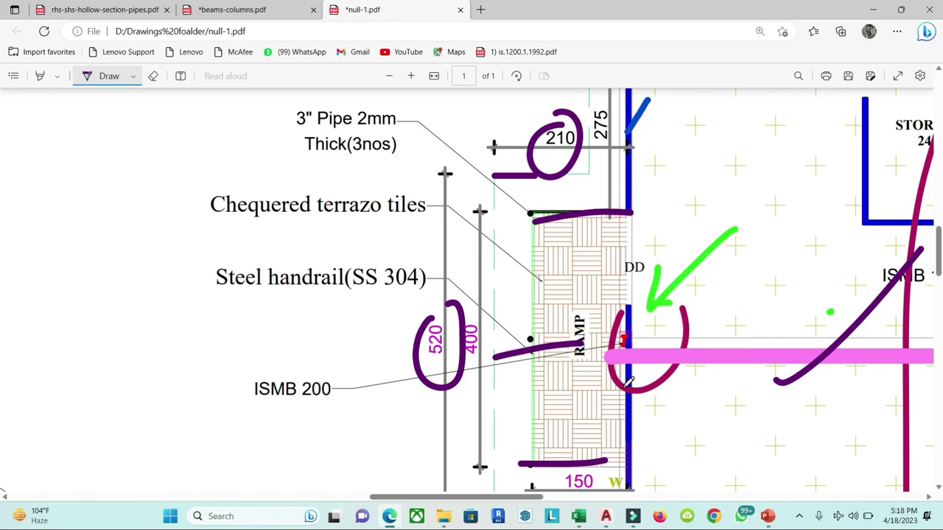
Step: Trace the top and bottom tile edges further down and circle the ISMB 200 mark
scroll(630, 372, up, 4)
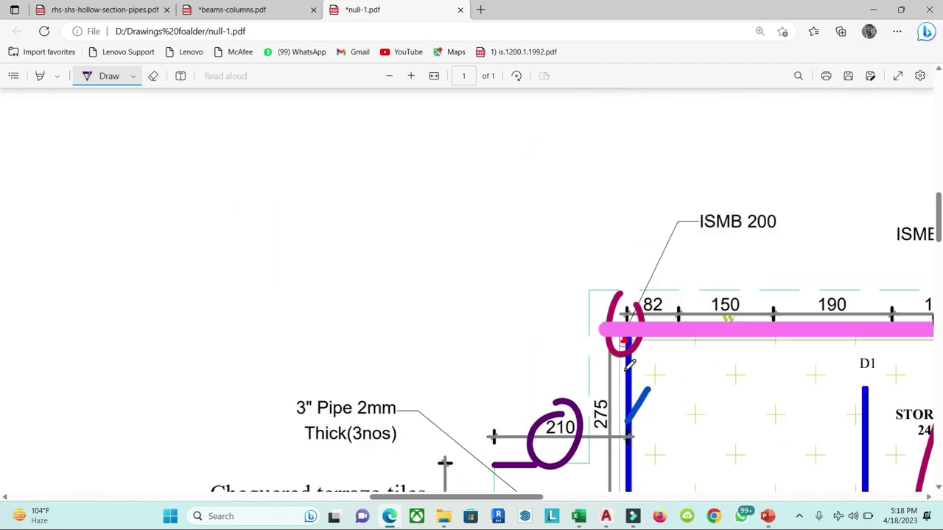
scroll(629, 364, up, 3)
scroll(629, 362, down, 4)
scroll(629, 362, up, 3)
scroll(629, 362, up, 3)
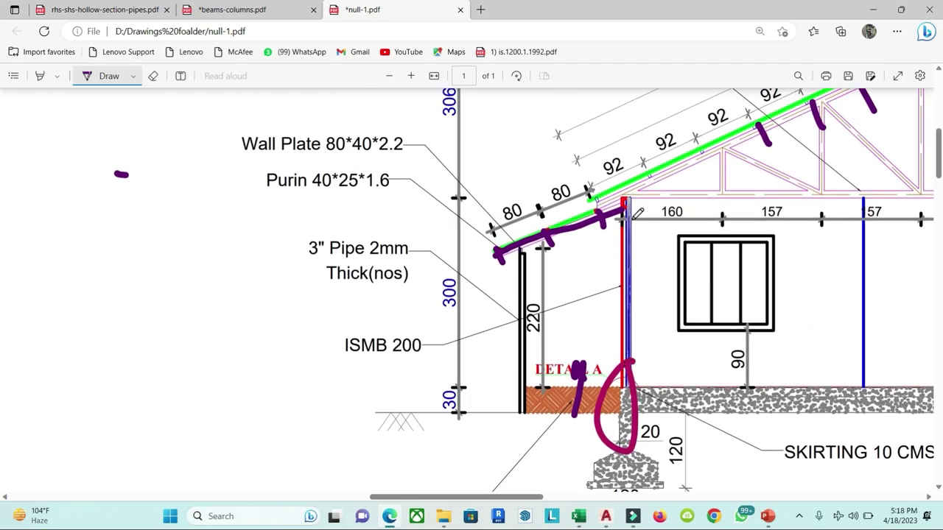
scroll(636, 213, down, 3)
scroll(636, 213, down, 5)
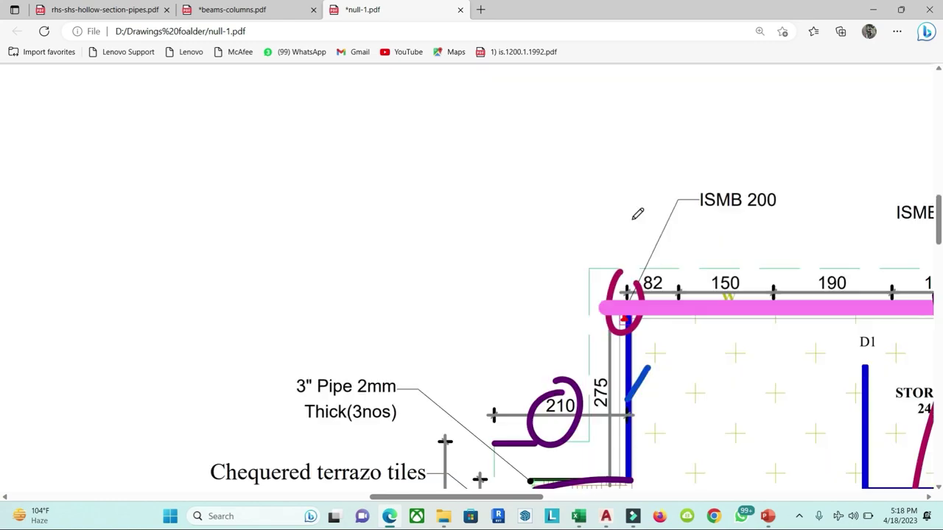
scroll(637, 213, down, 3)
scroll(637, 213, down, 3)
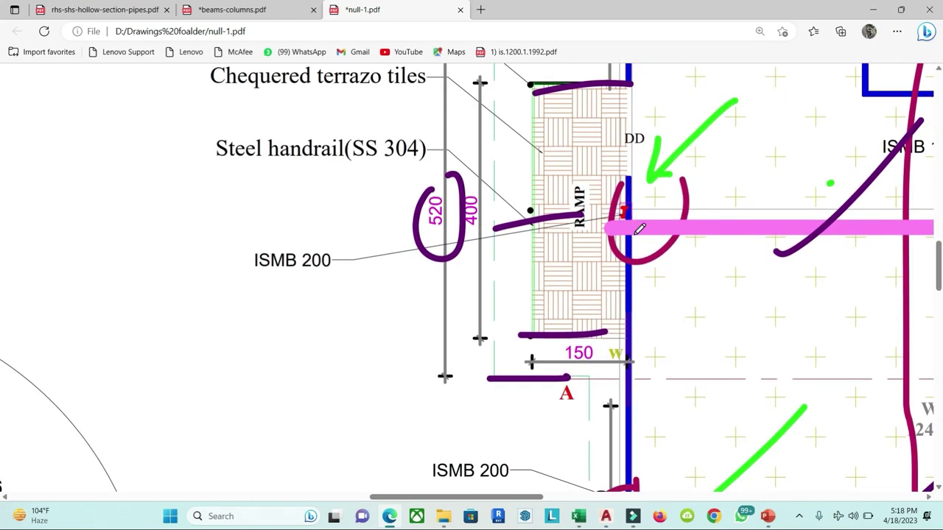
scroll(639, 230, down, 2)
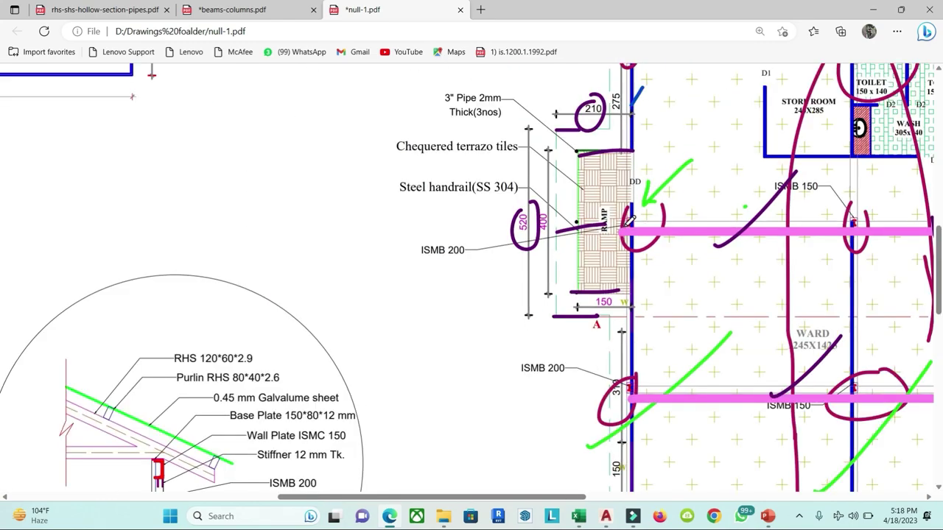
drag(635, 152, 566, 152)
drag(640, 295, 528, 295)
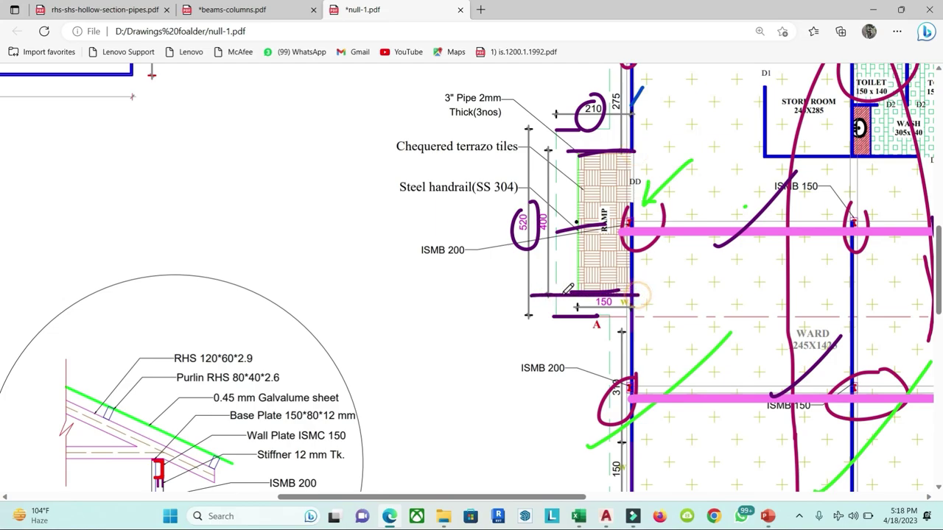
drag(666, 210, 635, 222)
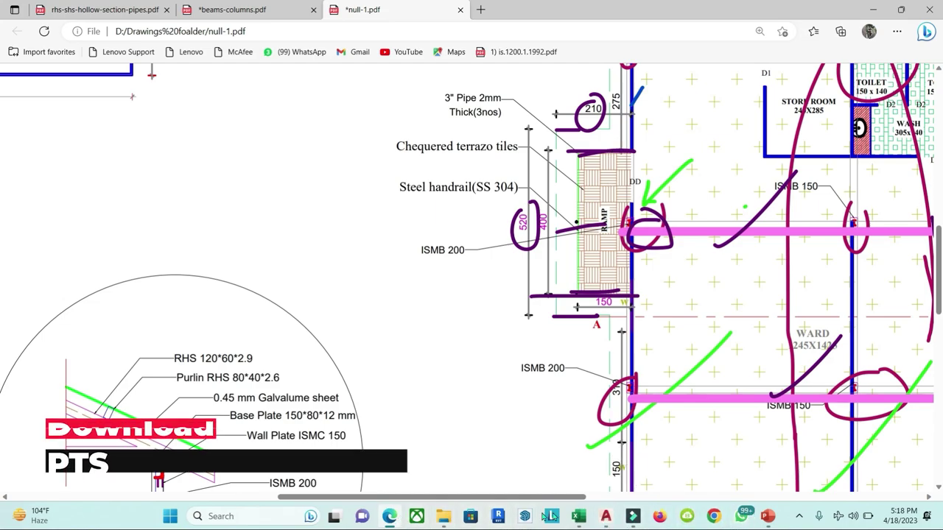
Step: Back in Book2, enter RAFTER as the item name in row 15
mouse_move(579, 518)
click(616, 438)
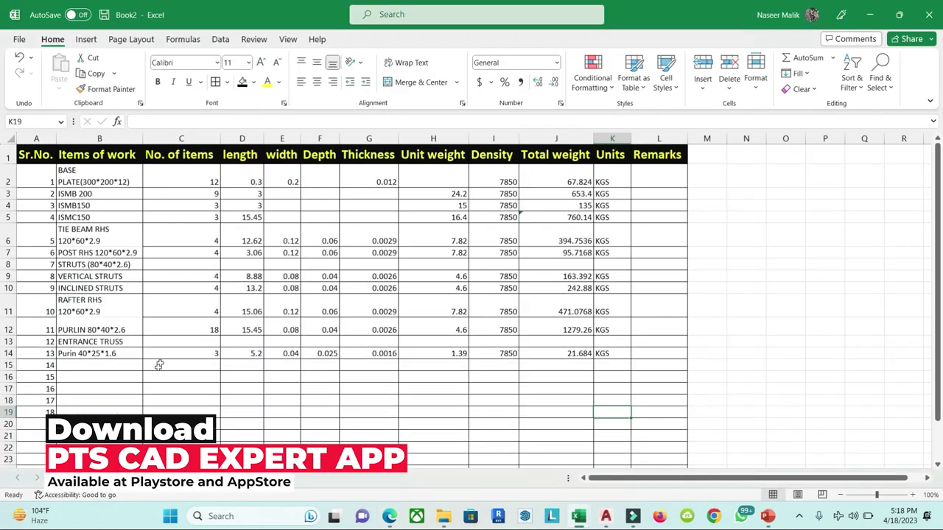
click(85, 366)
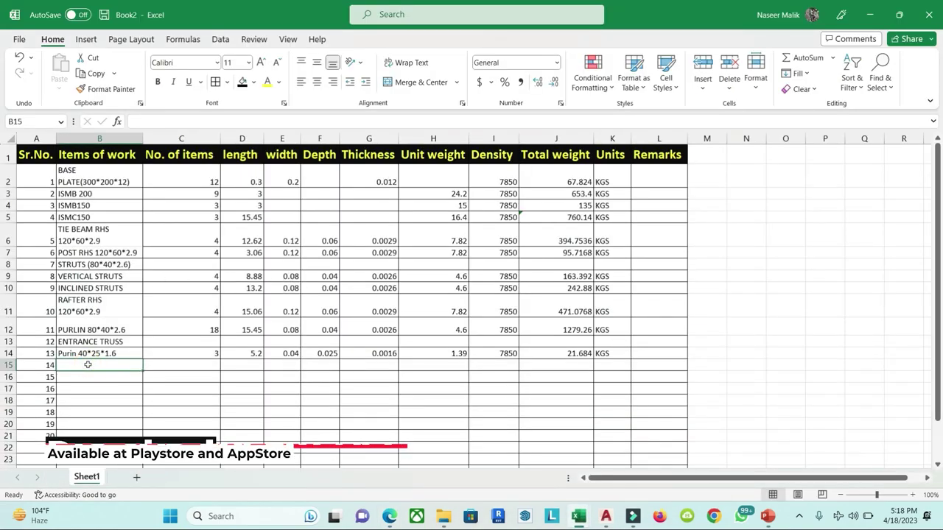
text(RAFTER RHS 120*60*2.9)
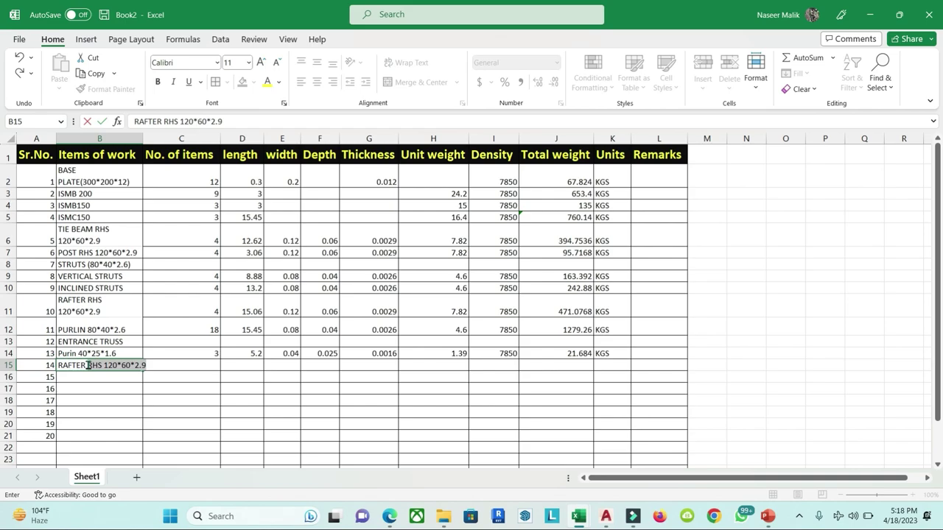
key(BackSpace)
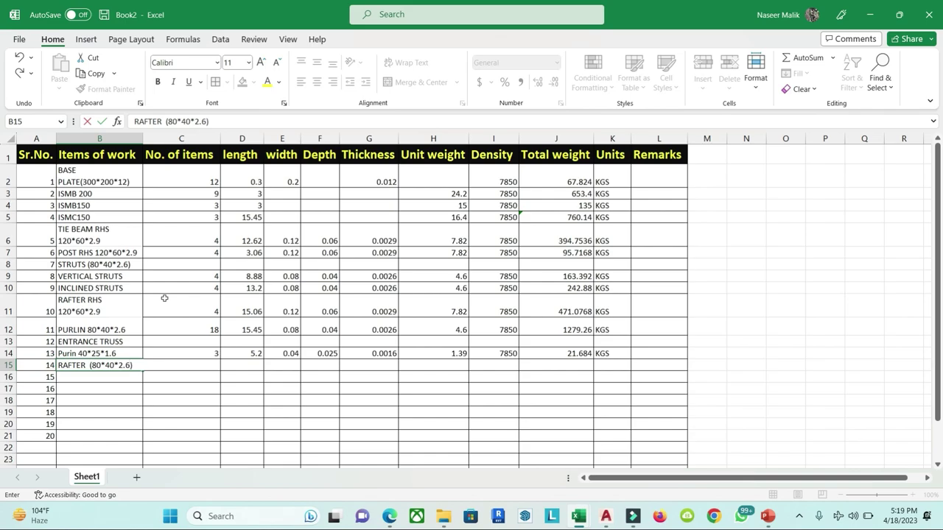
Step: Give the RAFTER row 2 items and a length of 2.1
click(197, 365)
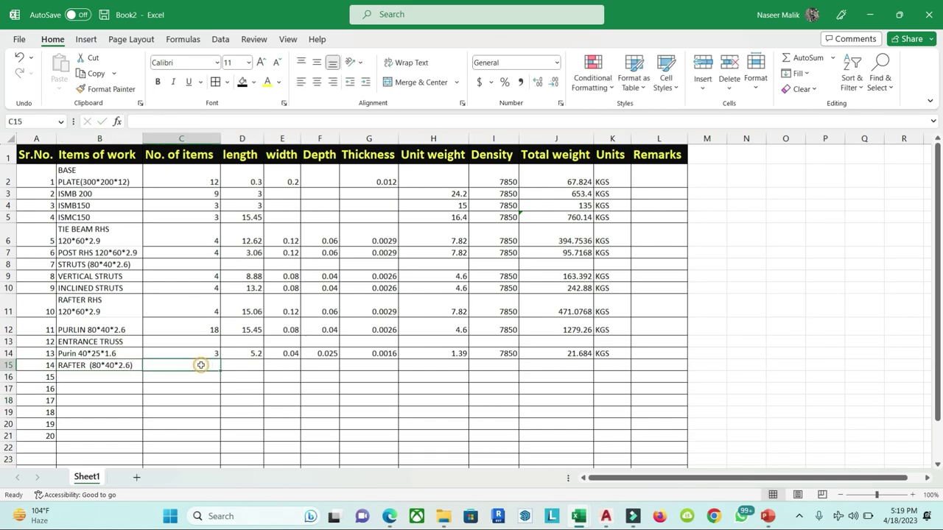
text(2)
key(Tab)
text(2)
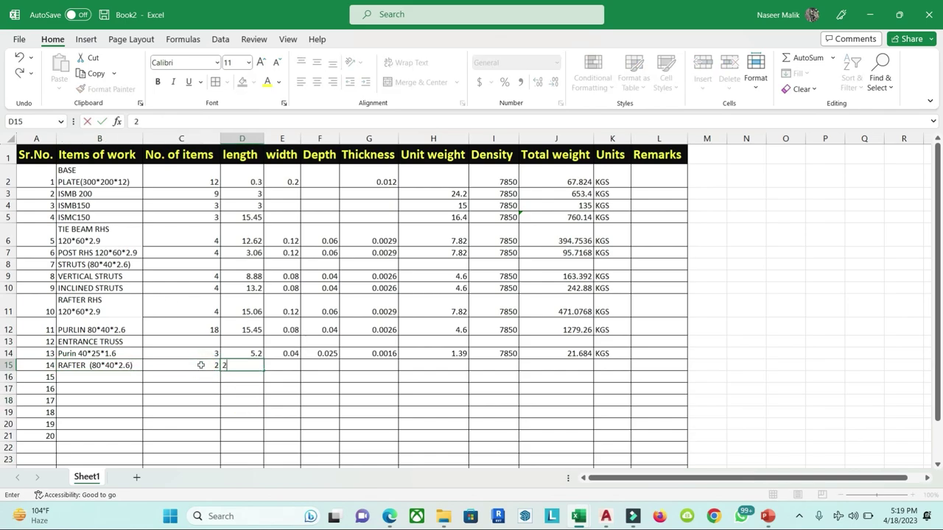
key(Tab)
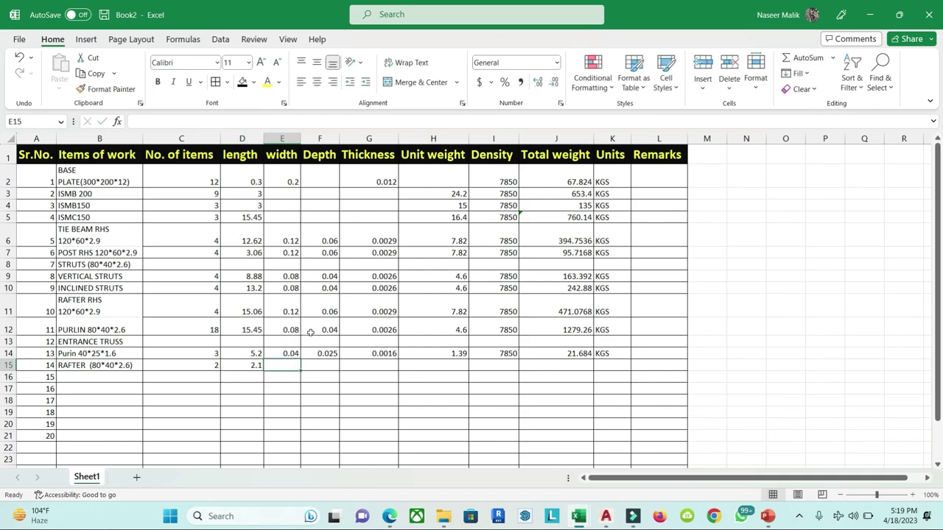
Step: Paste the purlin row's section values into the RAFTER row, then undo the misplaced paste
drag(296, 330, 501, 329)
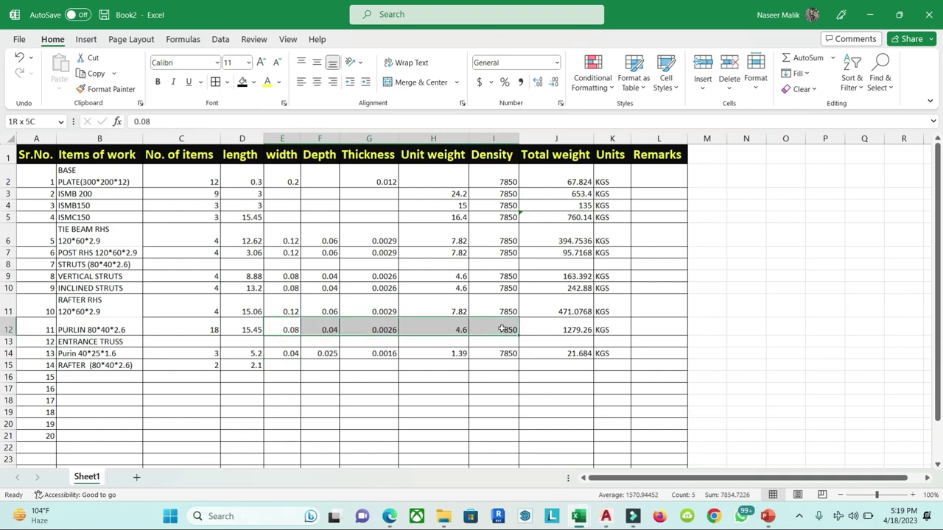
key(ctrl+c)
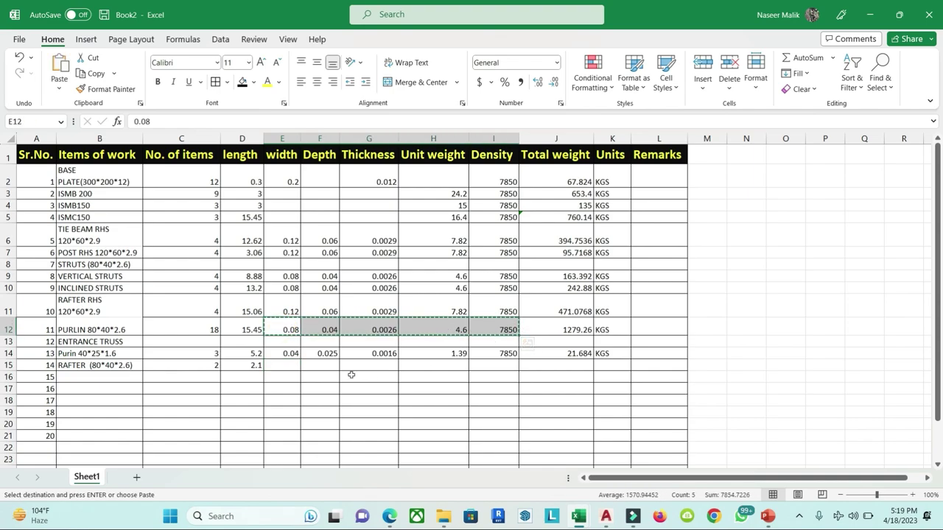
click(317, 366)
key(ctrl+v)
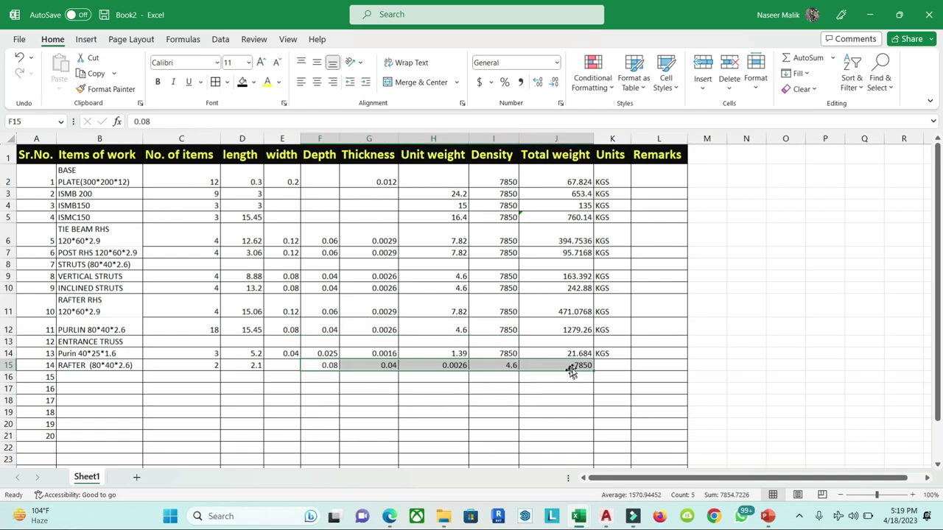
click(620, 356)
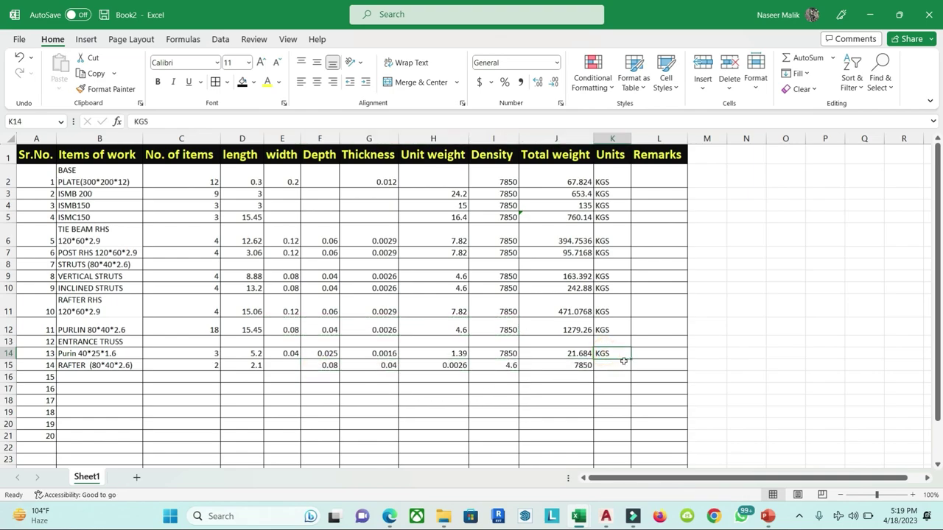
click(565, 366)
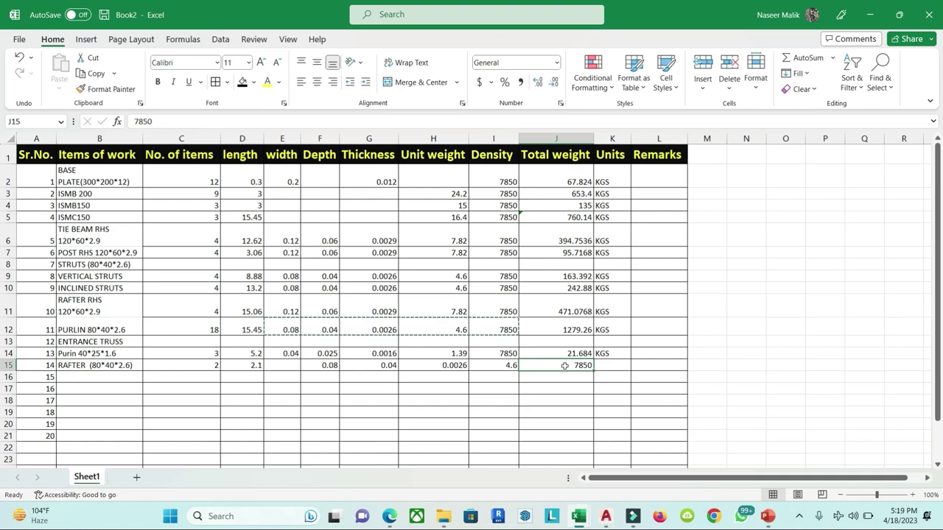
key(ctrl+z)
key(Escape)
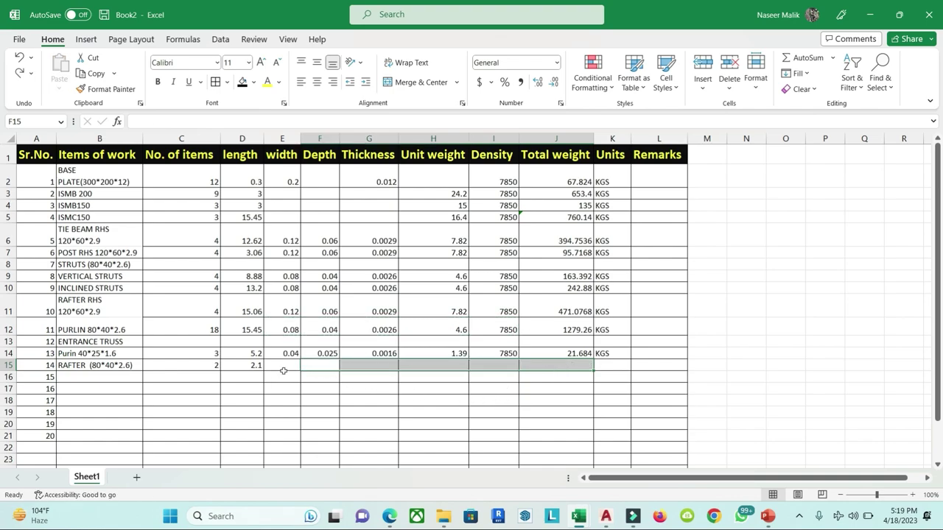
Step: Copy the inclined struts' width-through-density values (E10:I10) into the RAFTER row
click(284, 368)
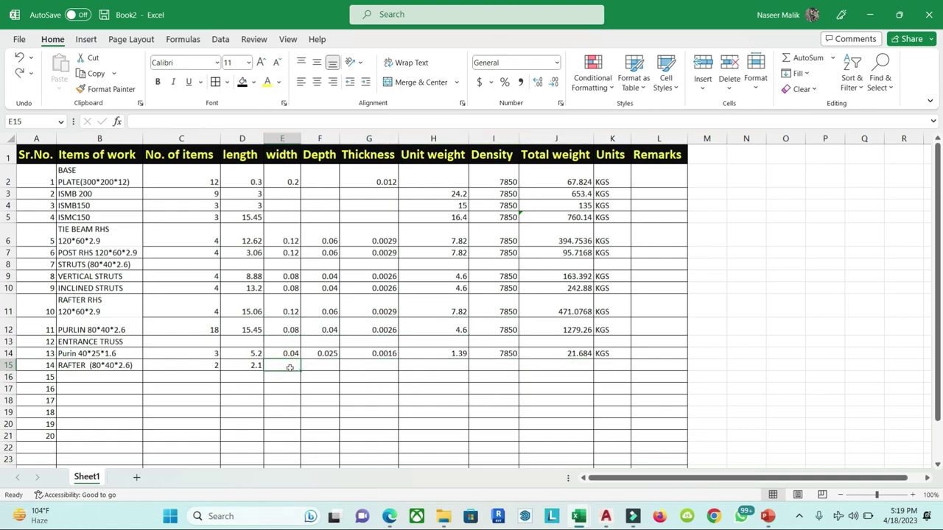
drag(288, 289, 500, 289)
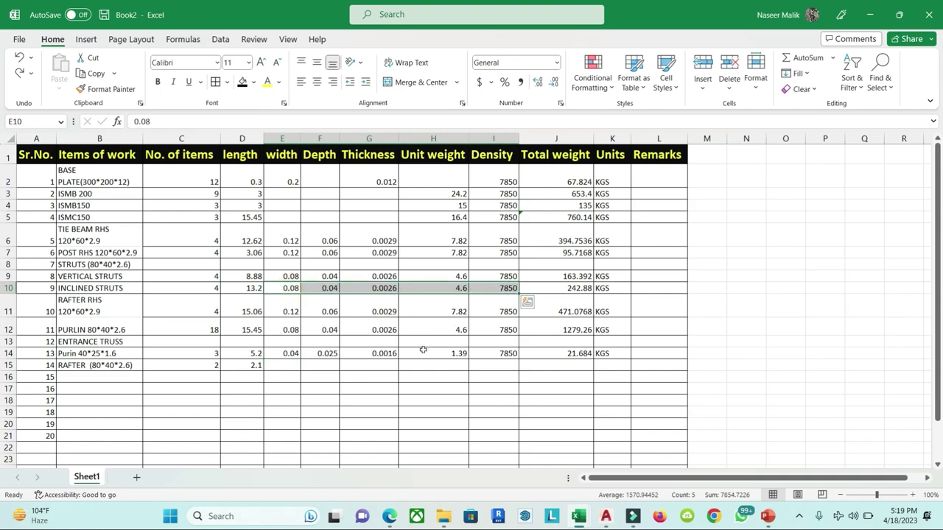
key(ctrl+c)
click(281, 367)
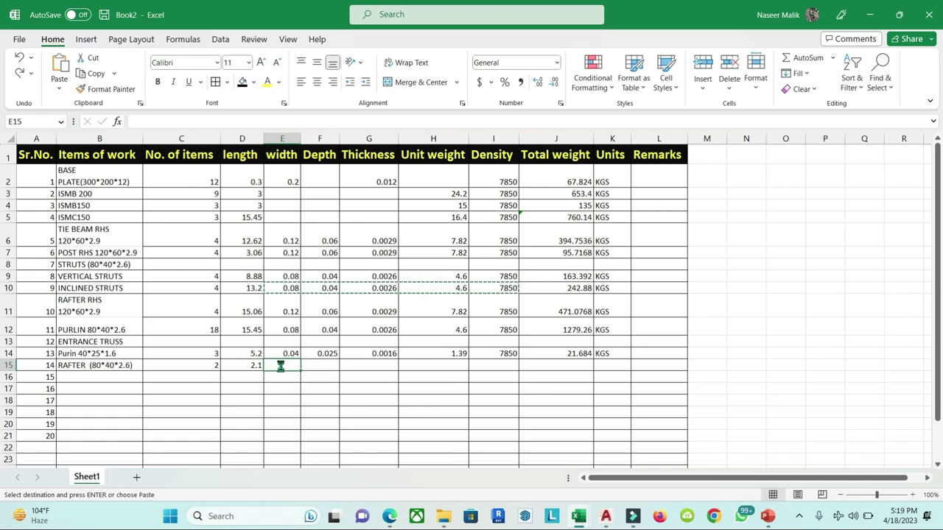
key(ctrl+v)
key(Escape)
Step: Fill the total weight formula and KGS unit down to the RAFTER row, giving 19.32 KGS
click(568, 353)
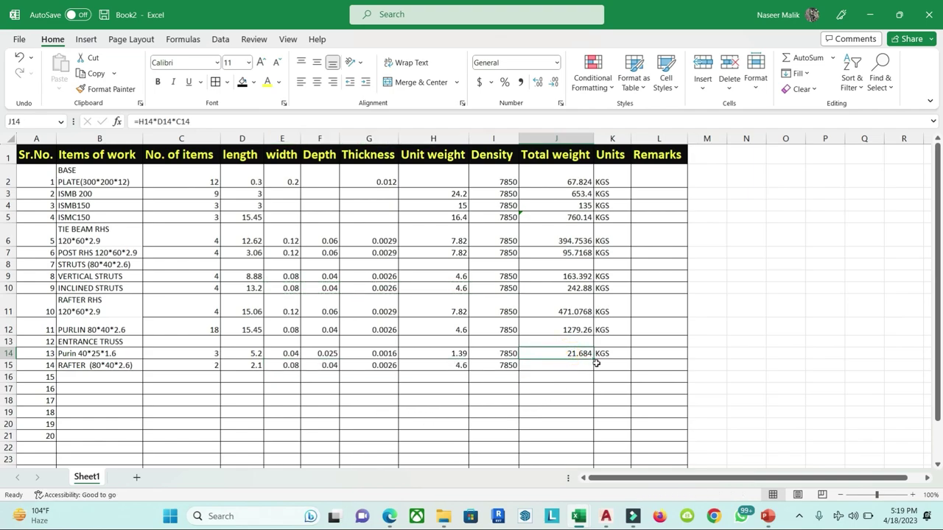
mouse_move(594, 358)
mouse_down()
mouse_move(594, 367)
mouse_move(633, 367)
mouse_up()
click(623, 357)
click(667, 364)
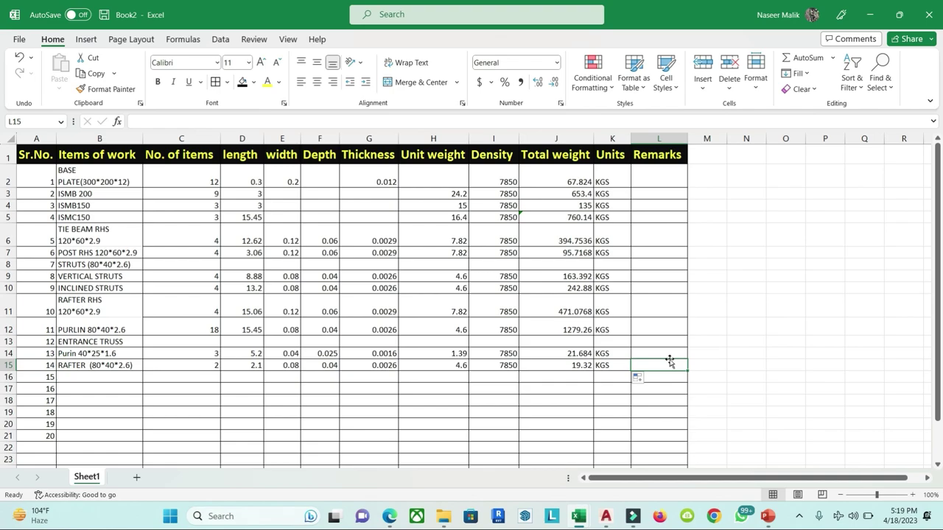
Step: In the truss PDF, ring the 3" Pipe label in ink
click(390, 518)
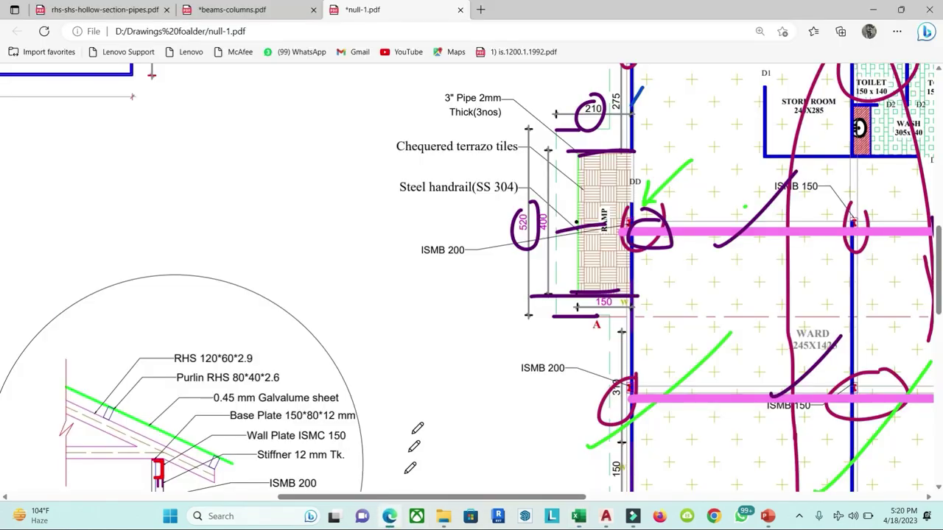
scroll(572, 194, up, 1)
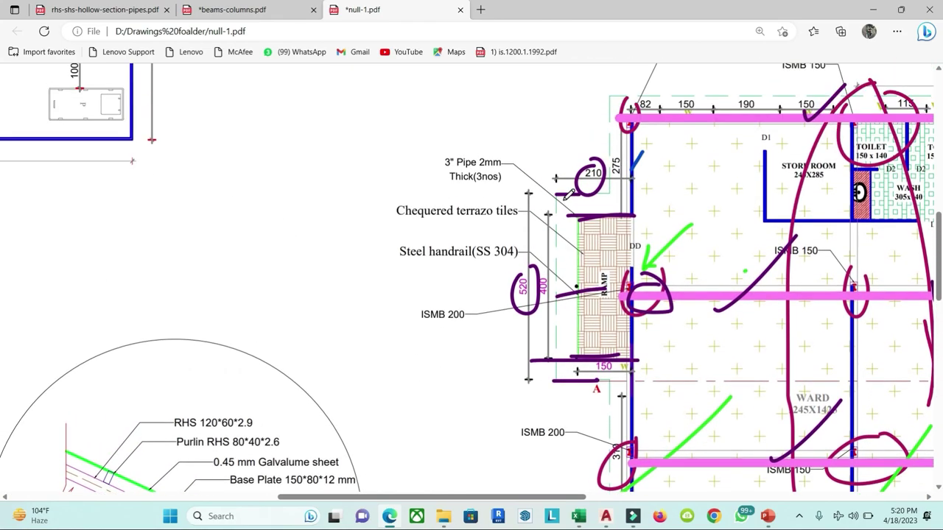
scroll(567, 194, up, 4)
scroll(566, 199, up, 5)
scroll(566, 281, down, 2)
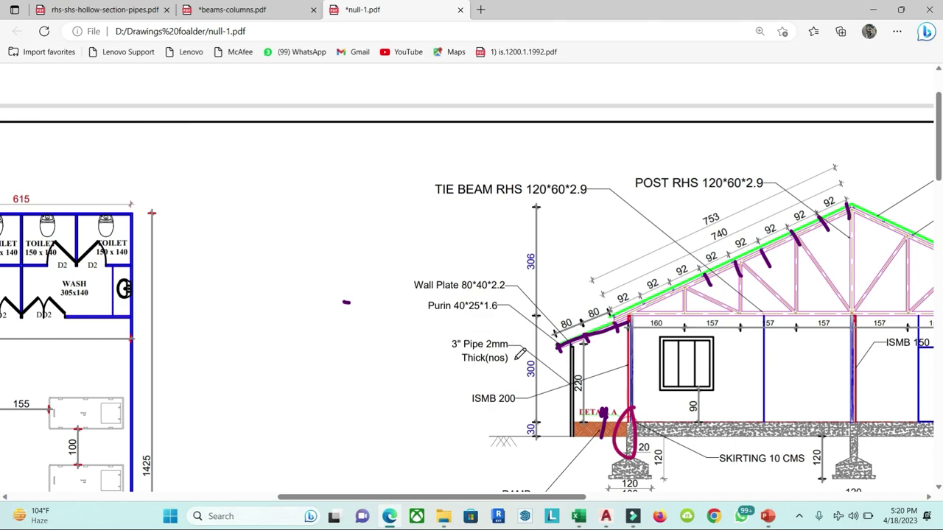
mouse_move(514, 334)
mouse_down()
mouse_move(433, 352)
mouse_move(512, 377)
mouse_up()
mouse_move(501, 330)
mouse_down()
mouse_move(503, 362)
mouse_move(518, 364)
mouse_up()
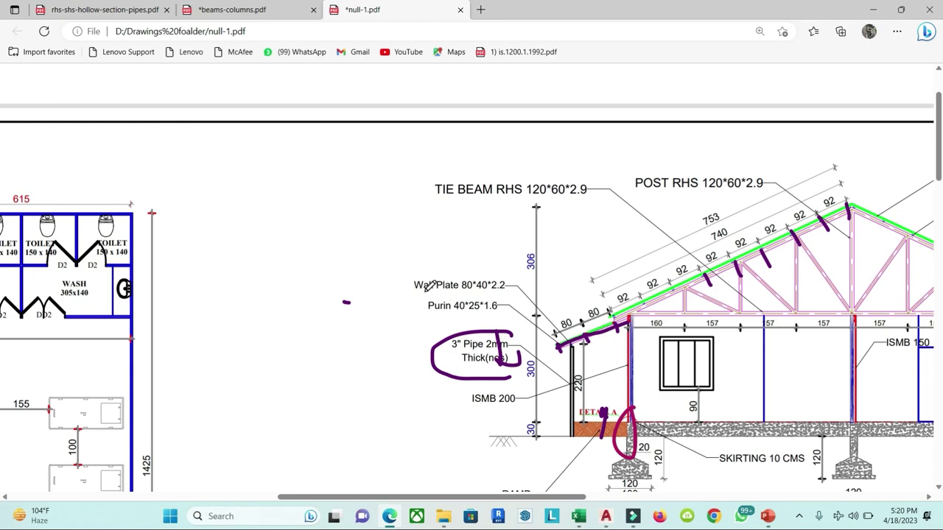
Step: Ink-mark the Wall Plate 80*40*2.2 label, the eave end, the 92 and 80 dimensions
drag(414, 293, 504, 293)
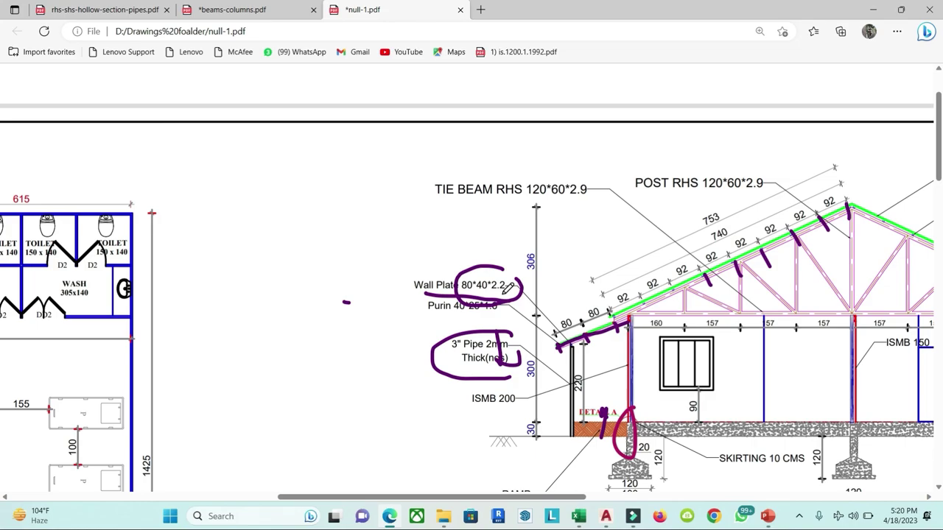
drag(587, 330, 561, 344)
drag(630, 278, 628, 296)
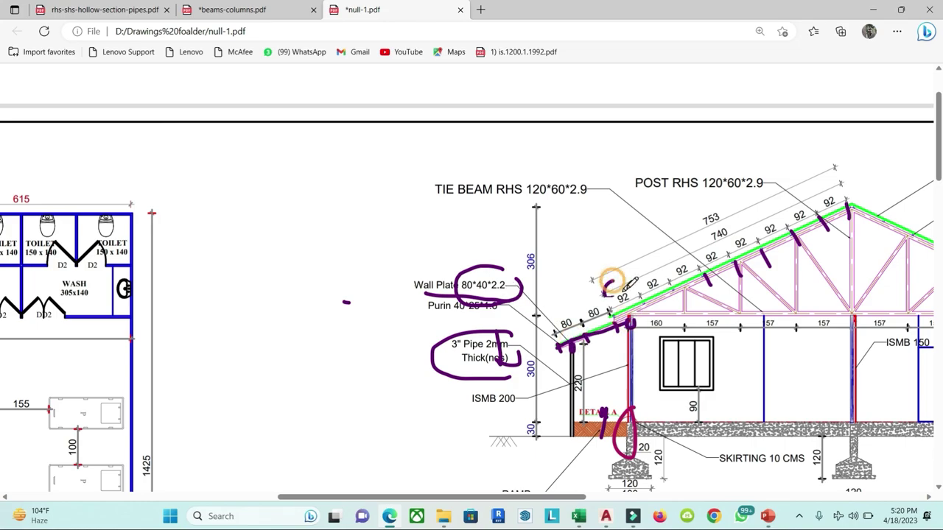
drag(564, 309, 560, 327)
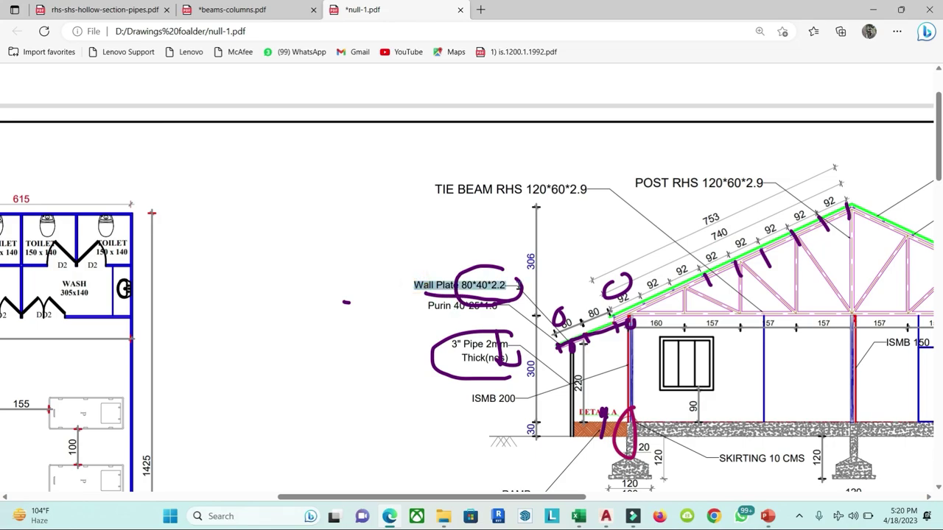
Step: Select just the Wall Plate 80*40*2.2 label text on the drawing
drag(413, 282, 508, 360)
click(415, 285)
drag(414, 285, 507, 285)
click(578, 519)
Step: Paste the Wall Plate 80*40*2.2 label into B16 of Book2
click(600, 474)
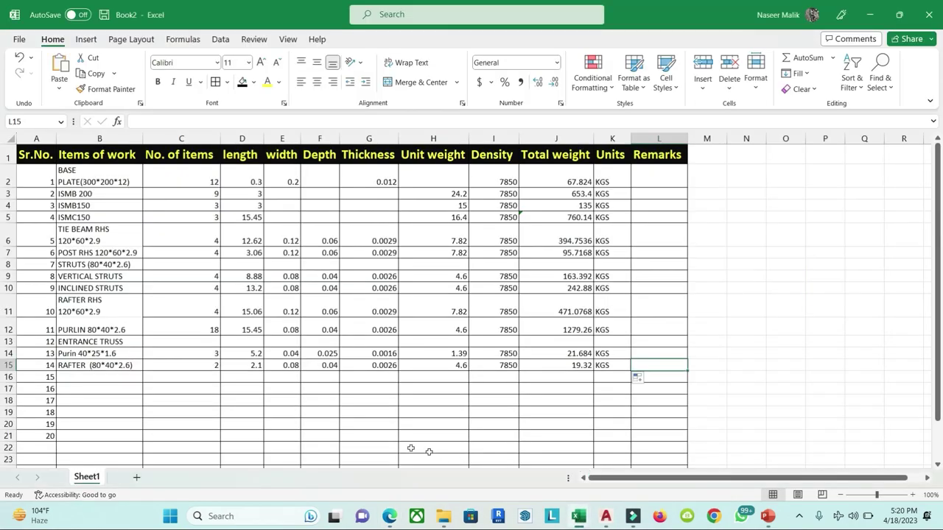
click(99, 376)
key(ctrl+v)
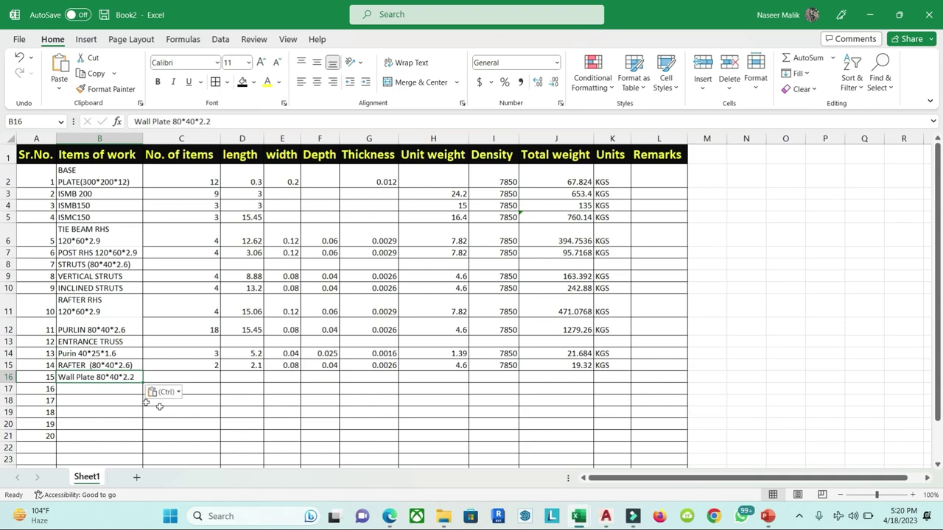
click(271, 415)
Step: Enter 4 items, width 0.08, depth 0.04, thickness 0.002 and density 7850 for the Wall Plate row
click(206, 377)
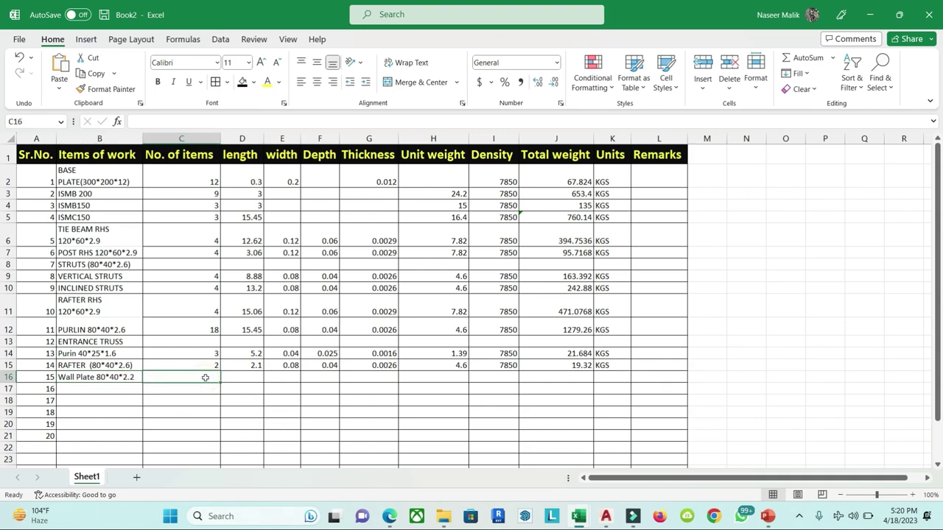
text(4)
key(Tab)
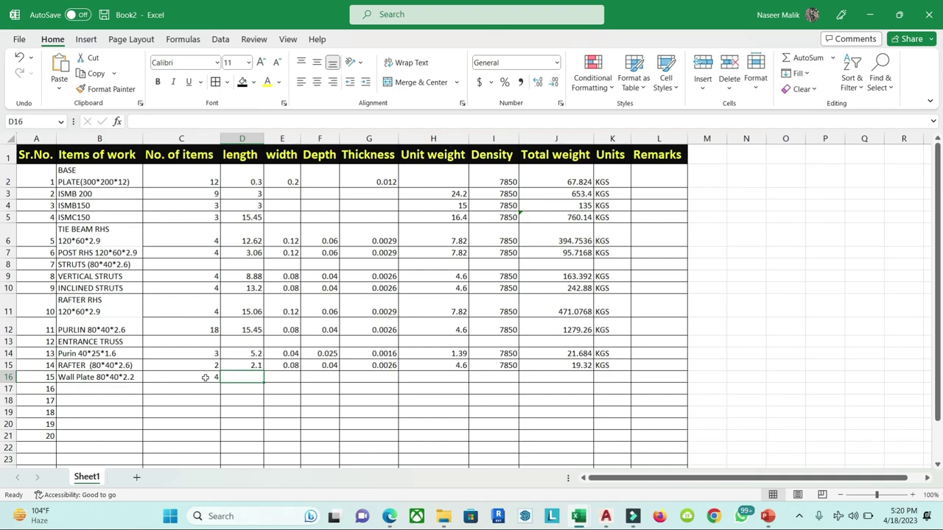
key(Tab)
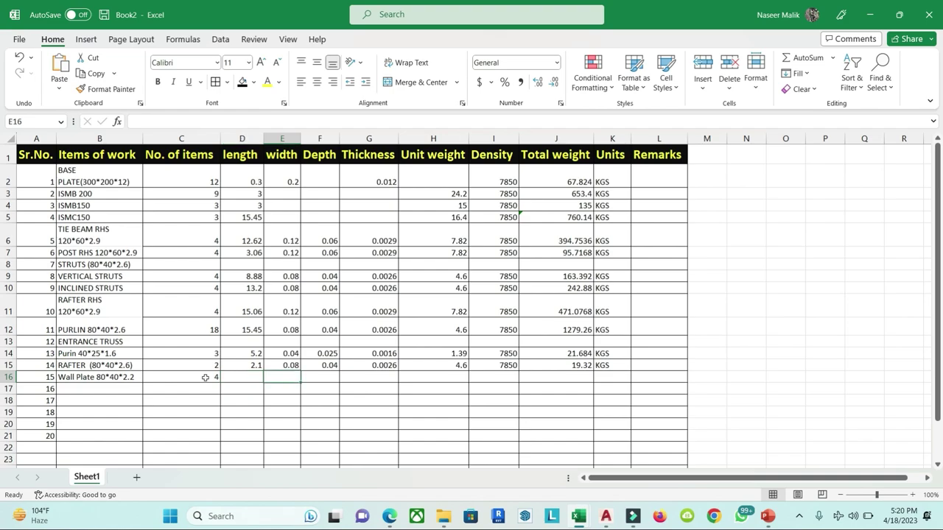
text(0.08)
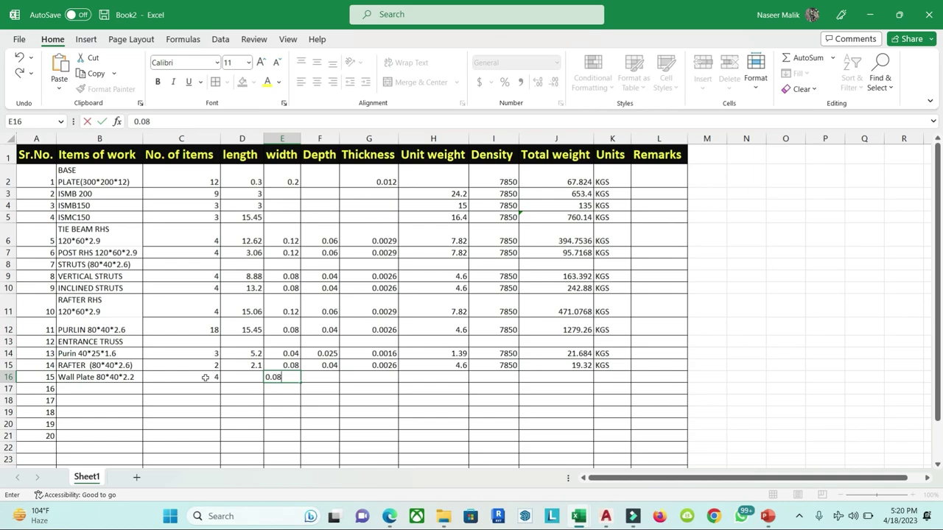
key(Tab)
text(0.04)
key(Tab)
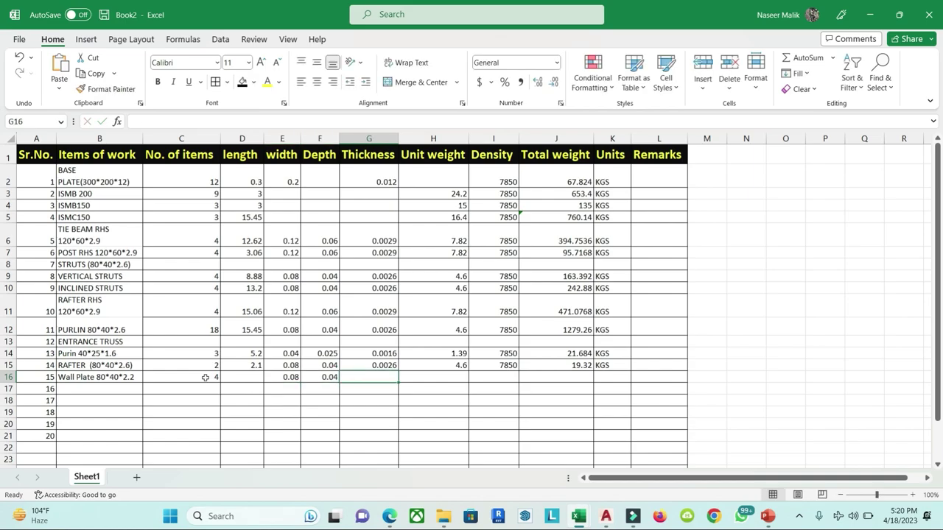
text(0.002)
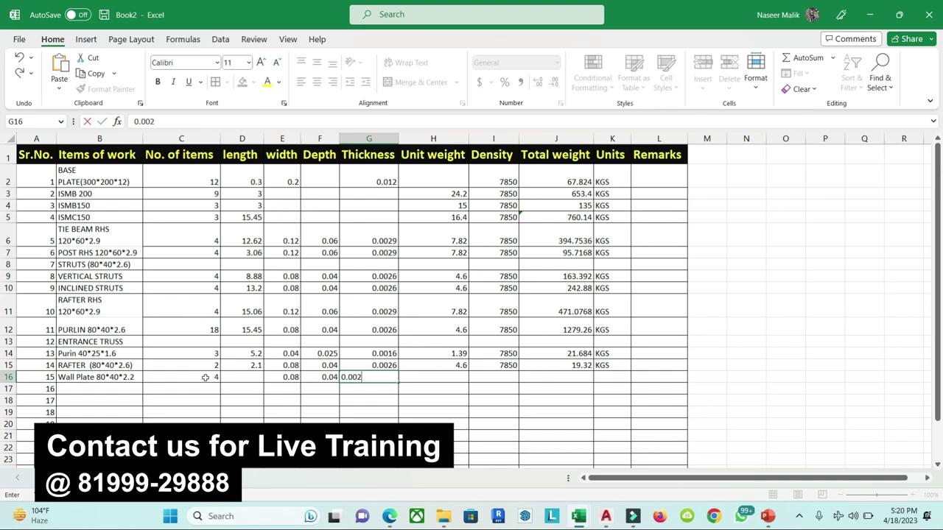
key(Tab)
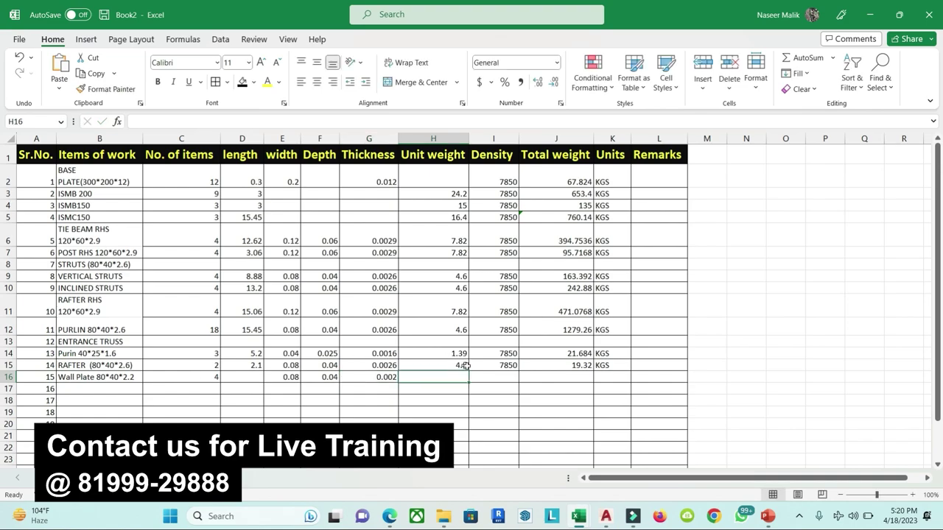
click(503, 364)
drag(518, 370, 515, 382)
Step: Build the J16 weight formula multiplying C16, E16, F16, G16 and I16, with a stray H17:J19 pick
click(566, 376)
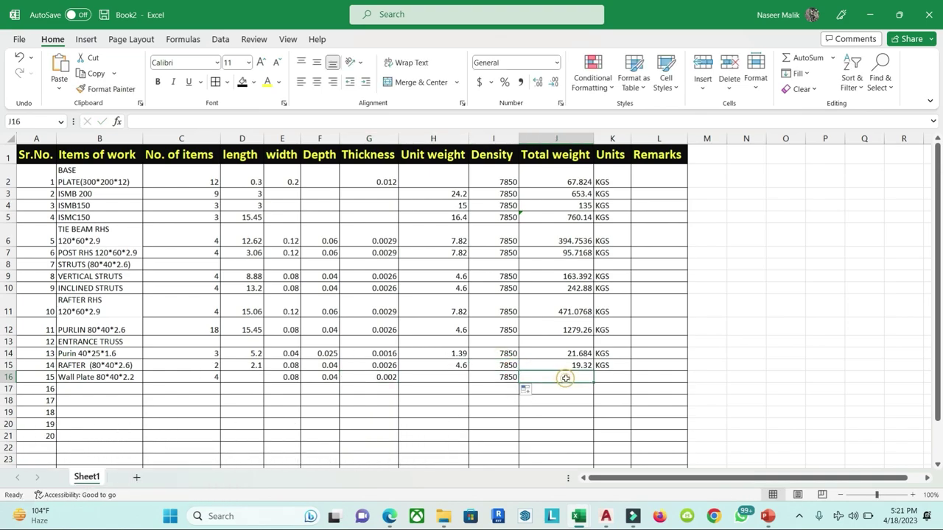
text(=)
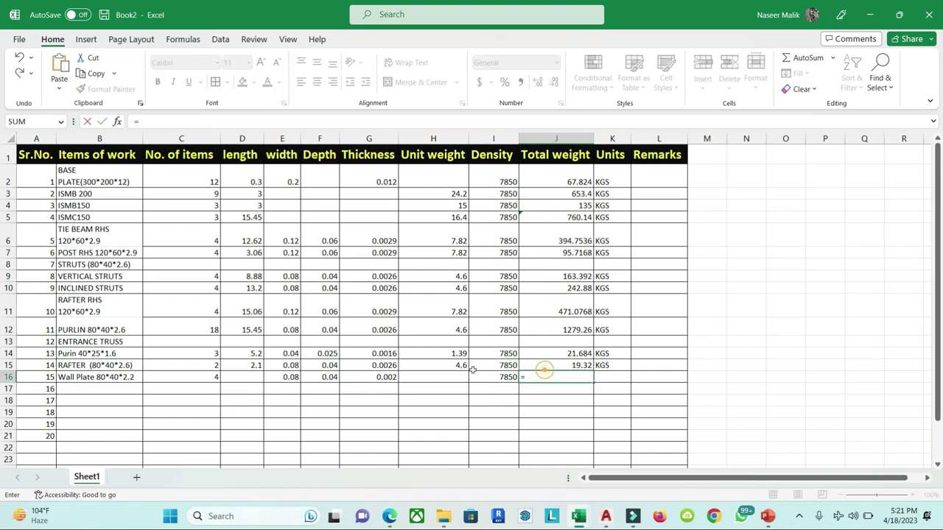
click(206, 378)
click(214, 385)
click(212, 376)
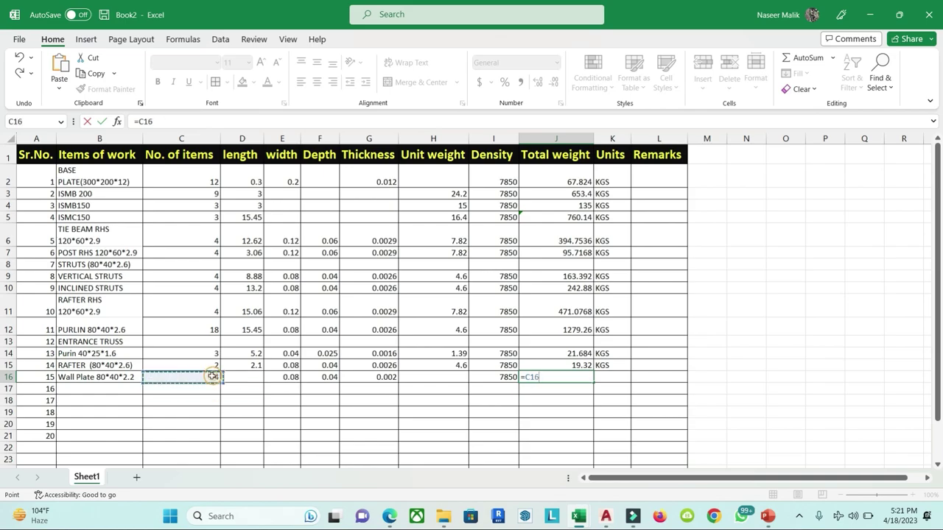
text(*)
click(292, 377)
text(*)
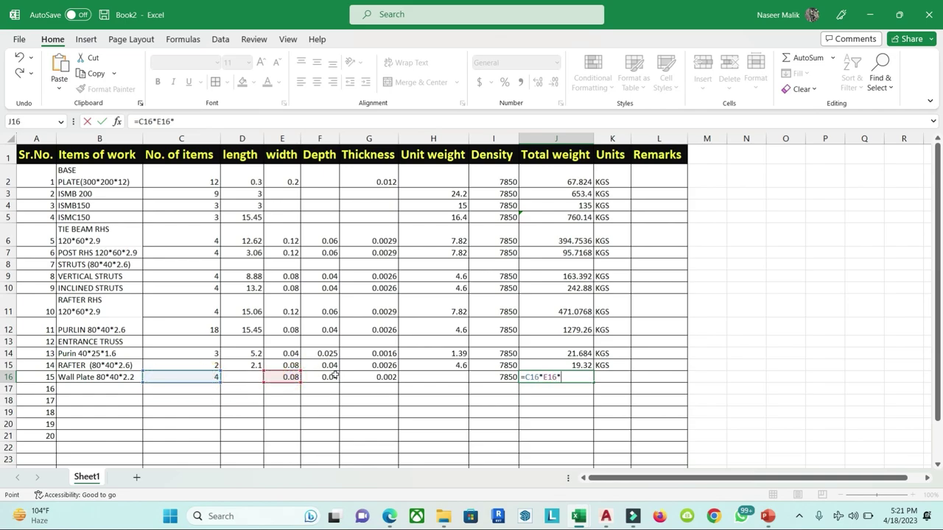
click(324, 378)
text(*)
click(380, 377)
drag(421, 418, 553, 390)
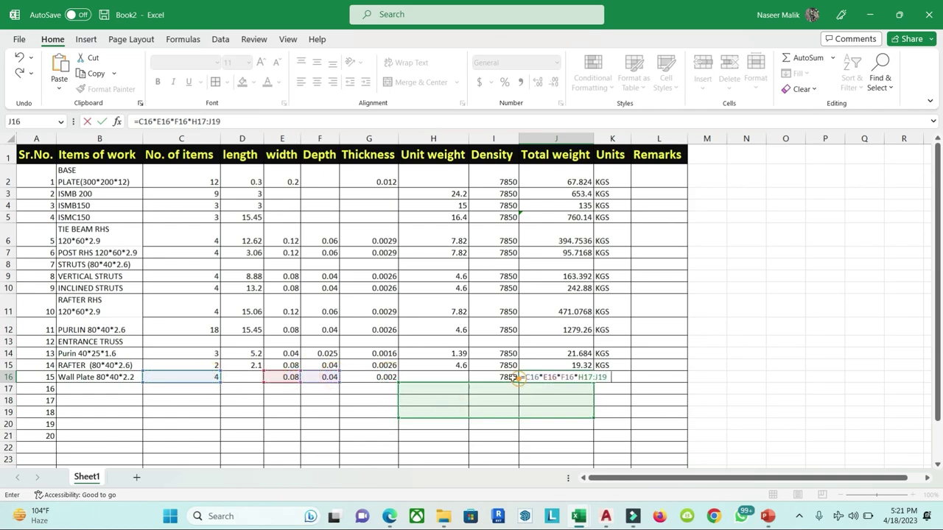
text(*)
click(495, 377)
Step: Dismiss the circular-reference warning and re-enter J16 as =C16*E16*F16*G16*I16
key(Return)
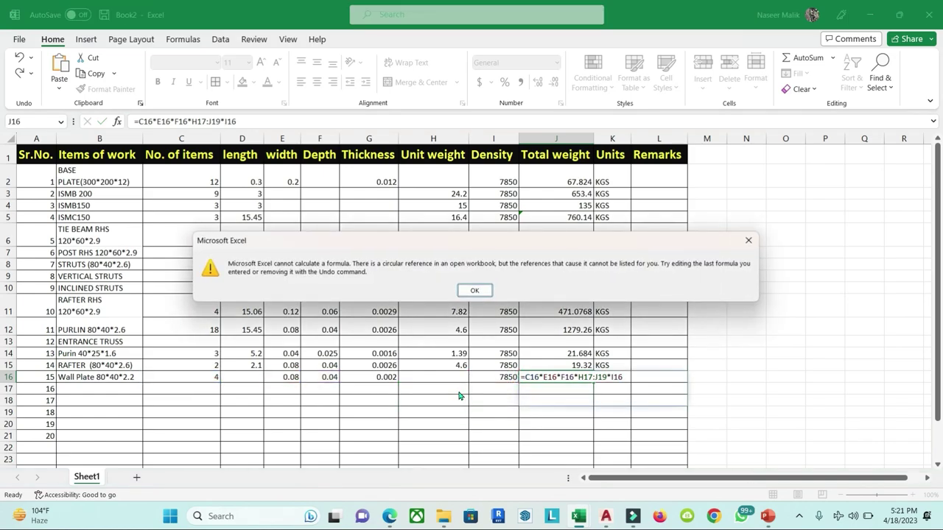
click(748, 240)
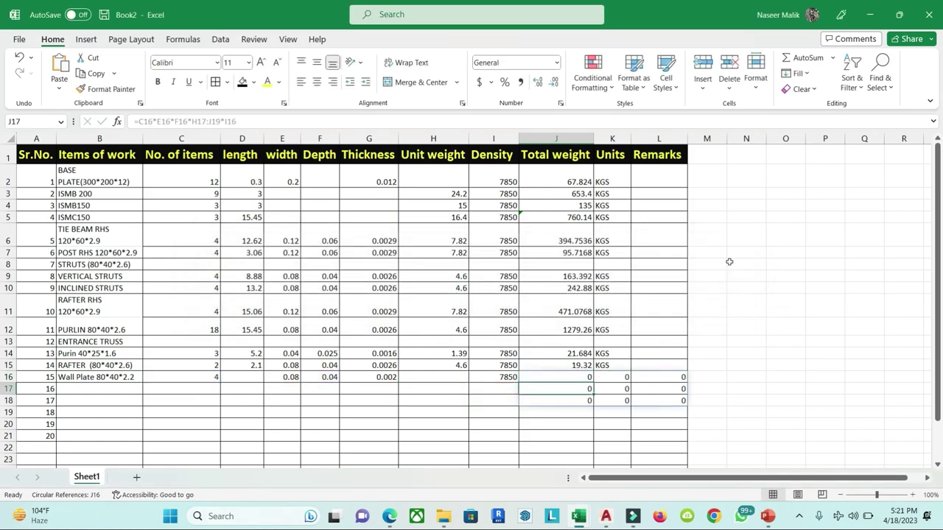
click(585, 377)
text(=)
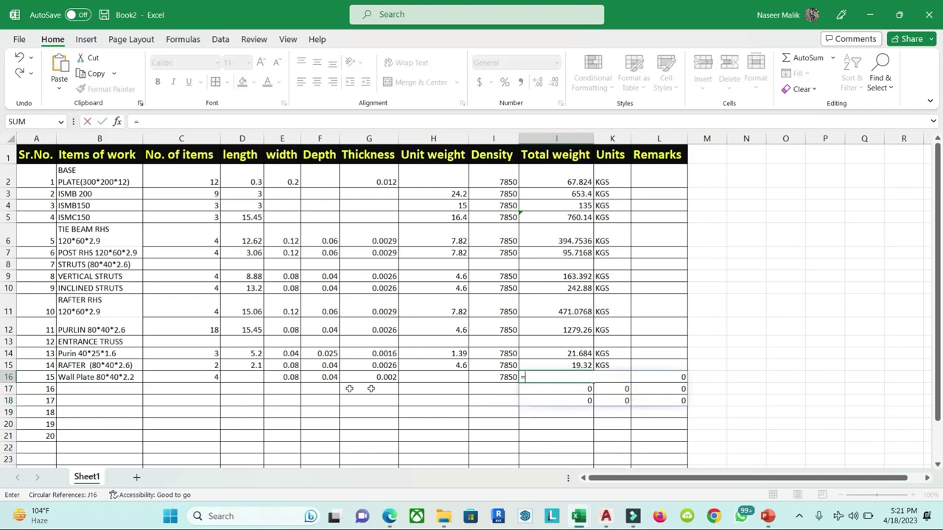
click(212, 378)
text(*)
click(283, 378)
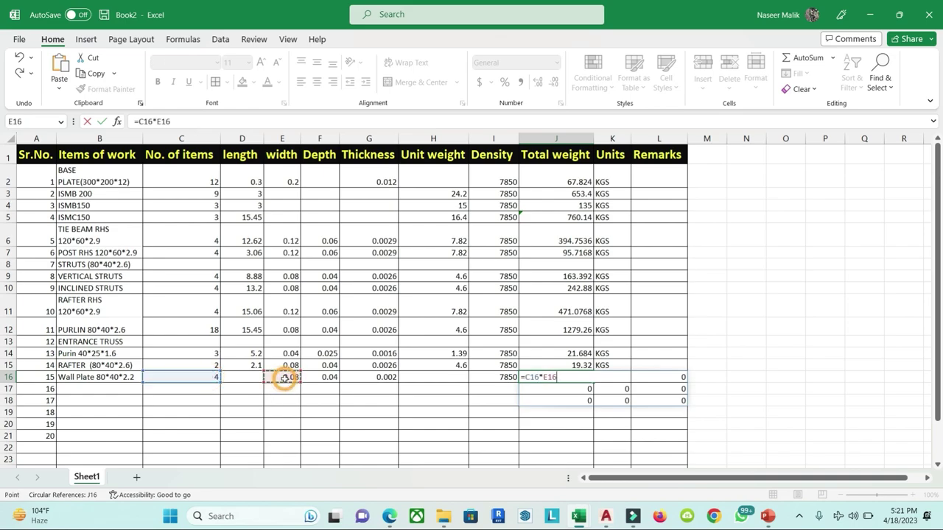
text(*)
click(328, 377)
text(*)
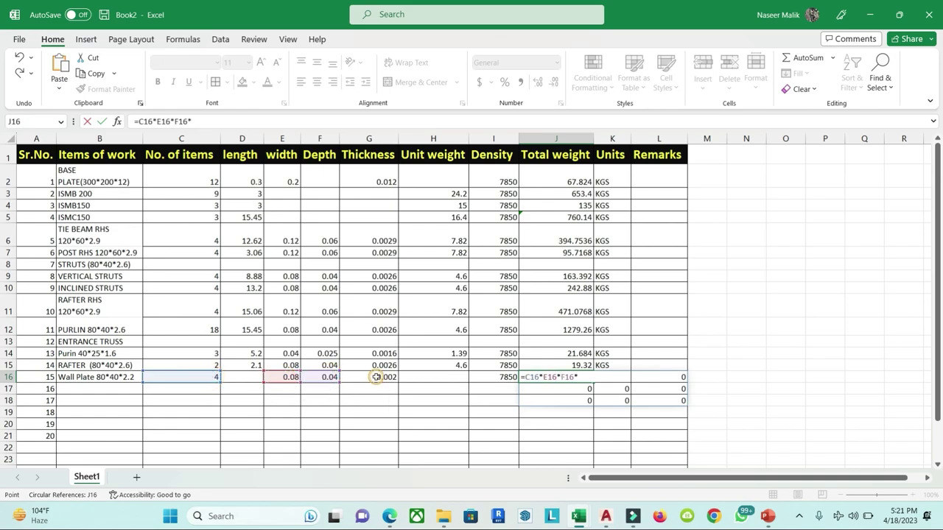
click(371, 376)
text(*)
click(499, 377)
key(Return)
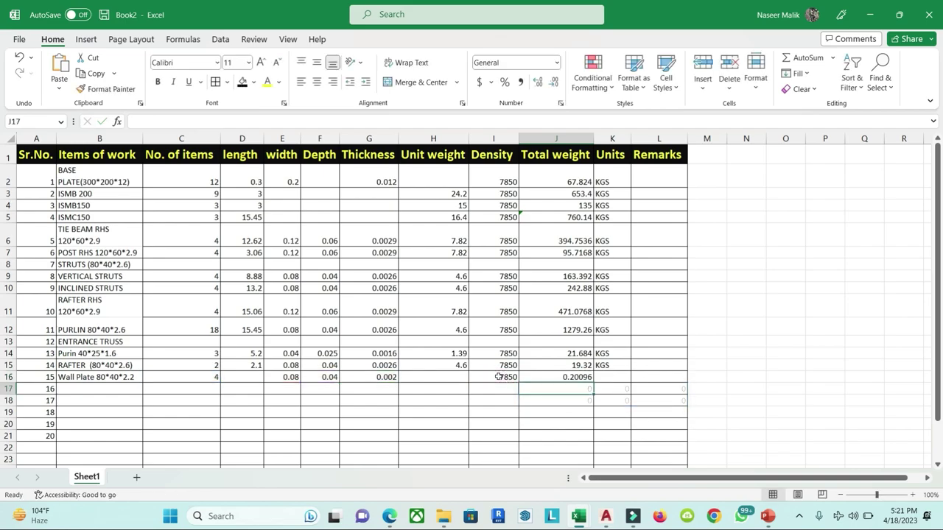
Step: Fill the KGS unit down into K16 and reduce J16 to three decimals, showing 0.201
click(640, 388)
click(554, 378)
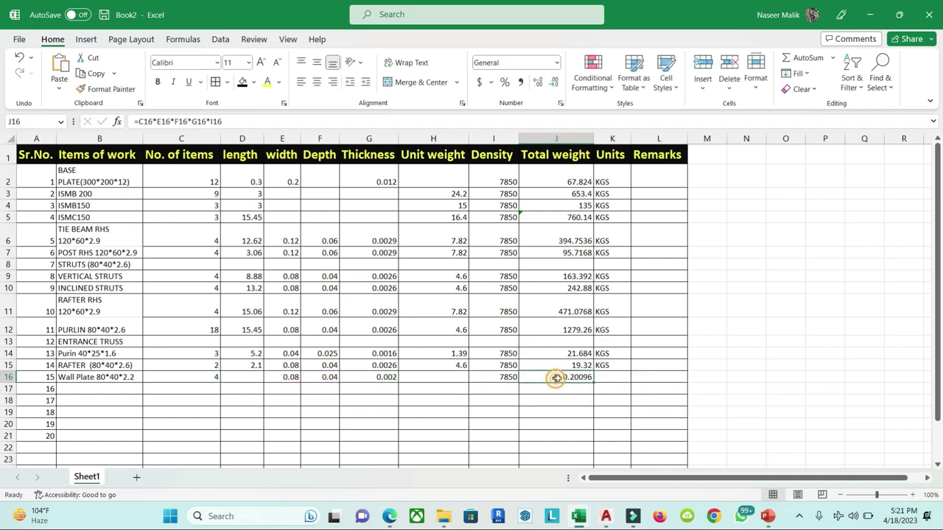
click(609, 366)
drag(630, 371, 627, 383)
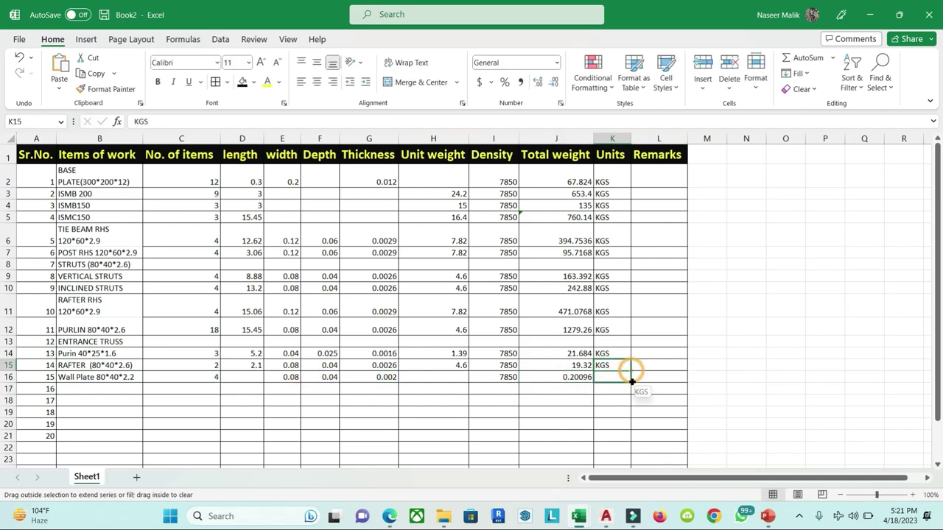
click(576, 377)
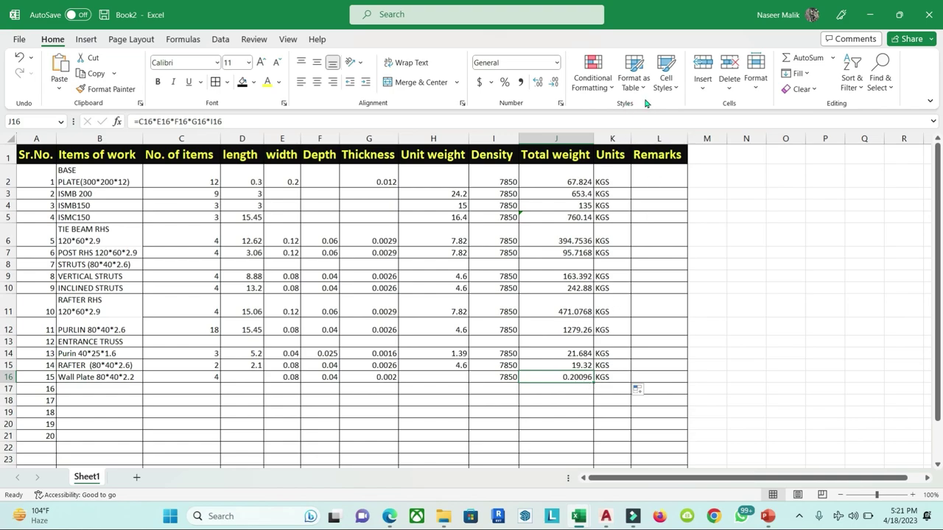
click(556, 85)
click(555, 85)
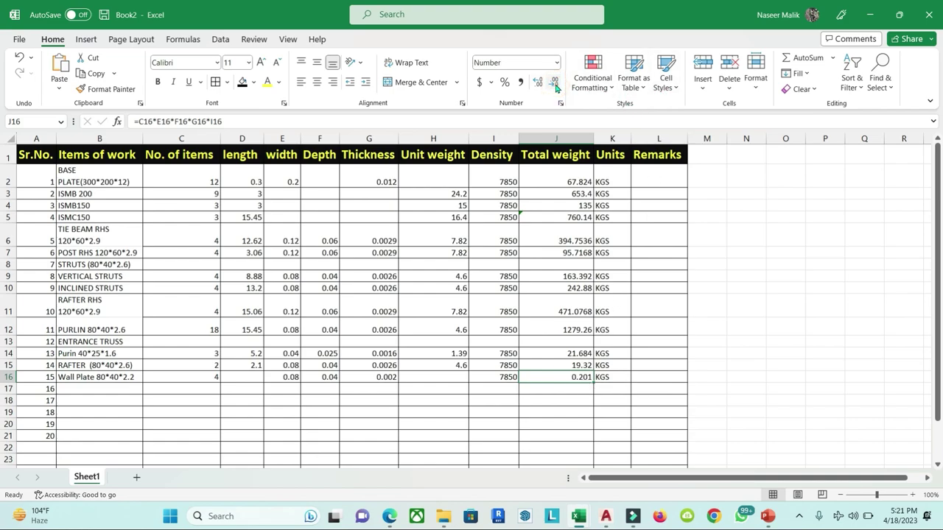
click(701, 255)
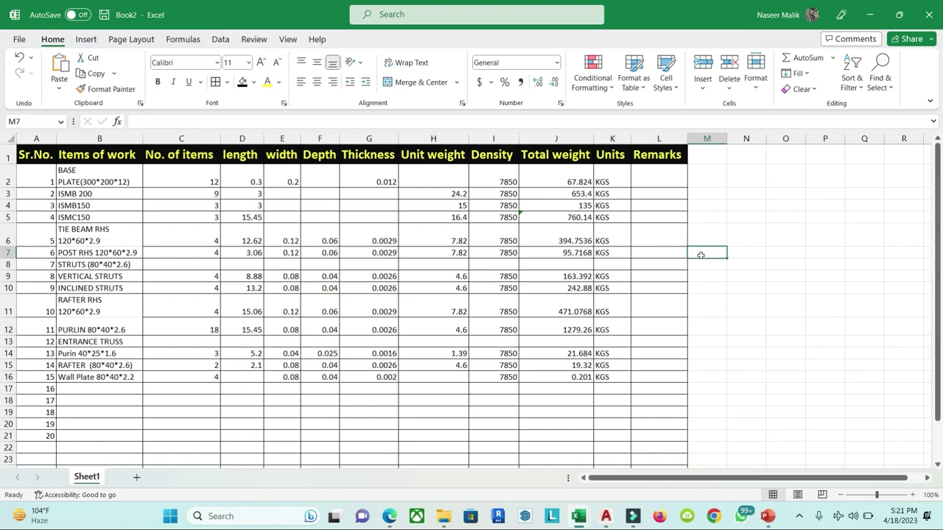
Step: Save the Book2 workbook with Ctrl+S under the file name TRUSS SHEET
key(ctrl+s)
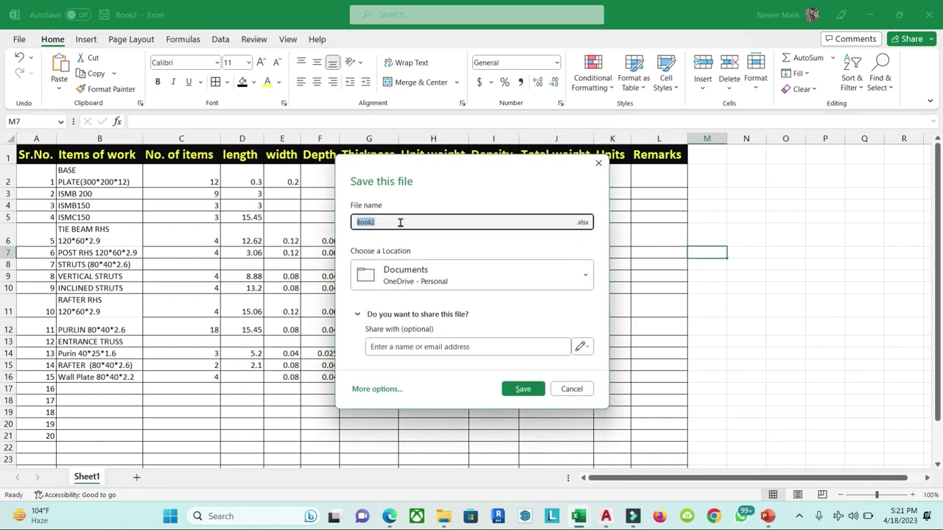
text(TRUSS SHEET)
click(516, 389)
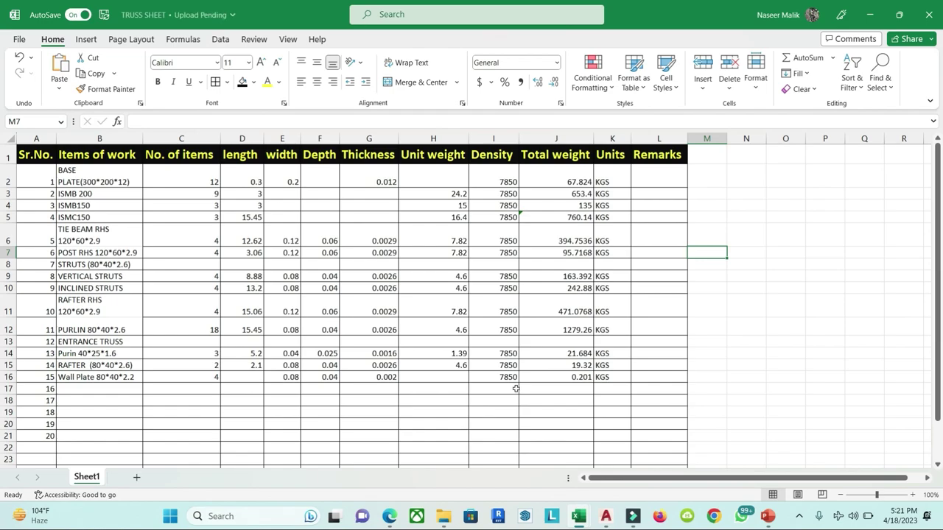
Step: Scroll null-1.pdf to Section AA of the truss drawing and turn on pen drawing
click(440, 433)
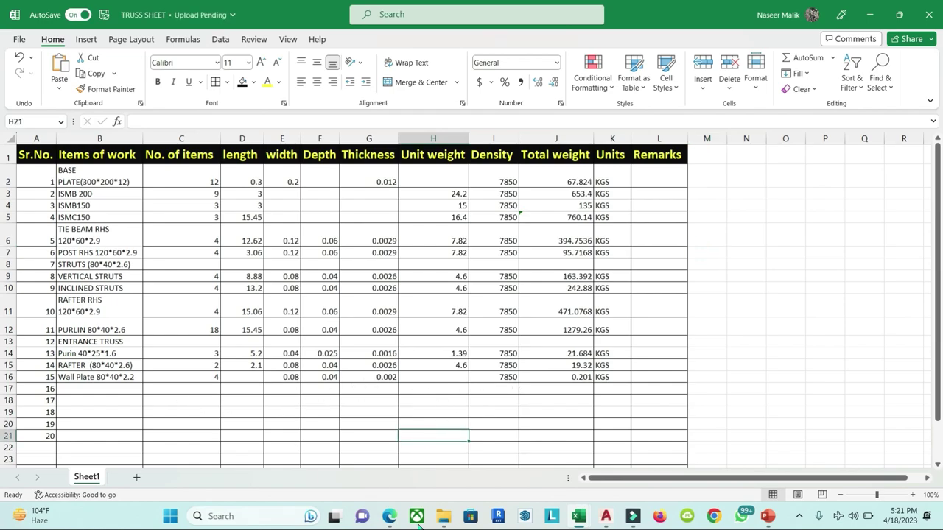
click(389, 518)
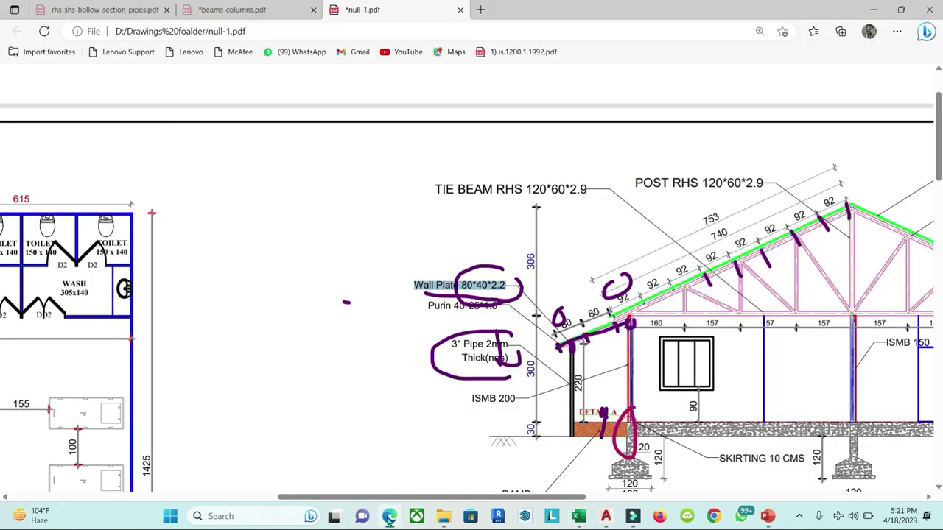
scroll(501, 347, down, 3)
scroll(501, 347, down, 3)
ctrl+scroll(501, 347, down, 5)
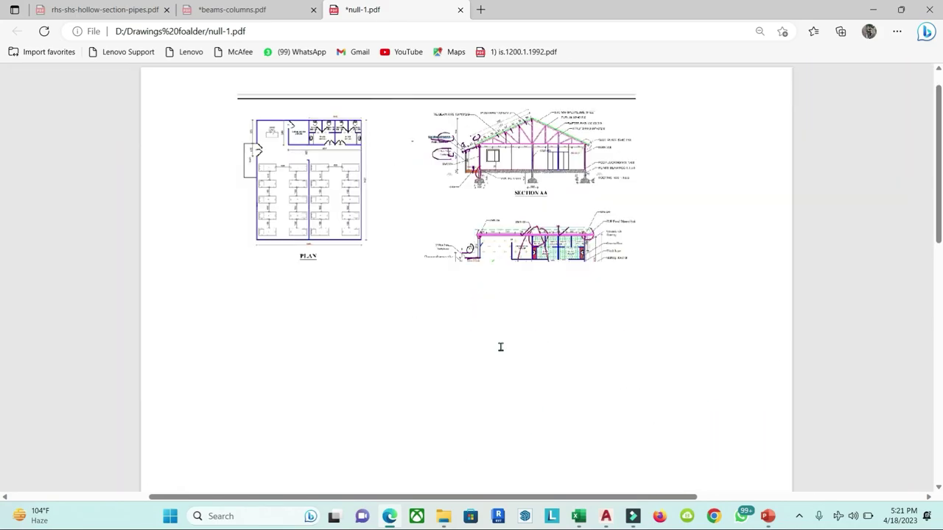
ctrl+scroll(508, 237, up, 5)
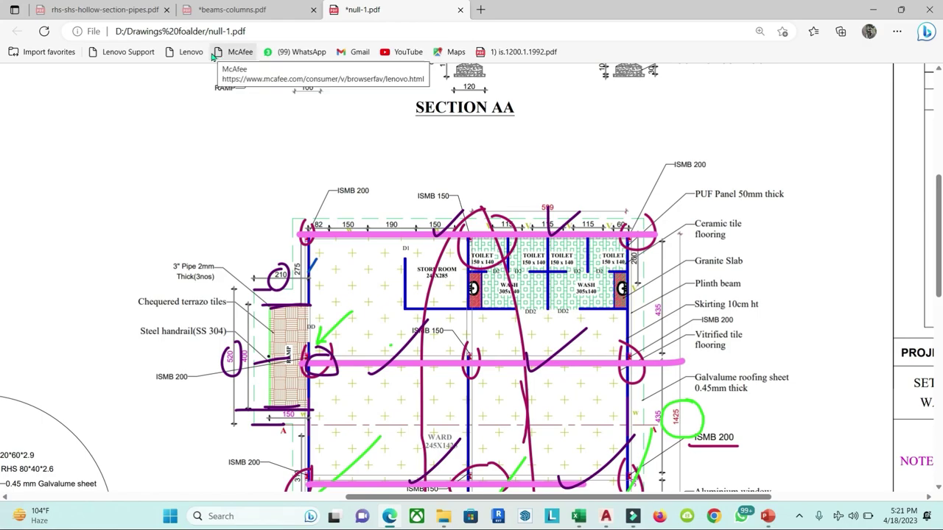
mouse_move(134, 83)
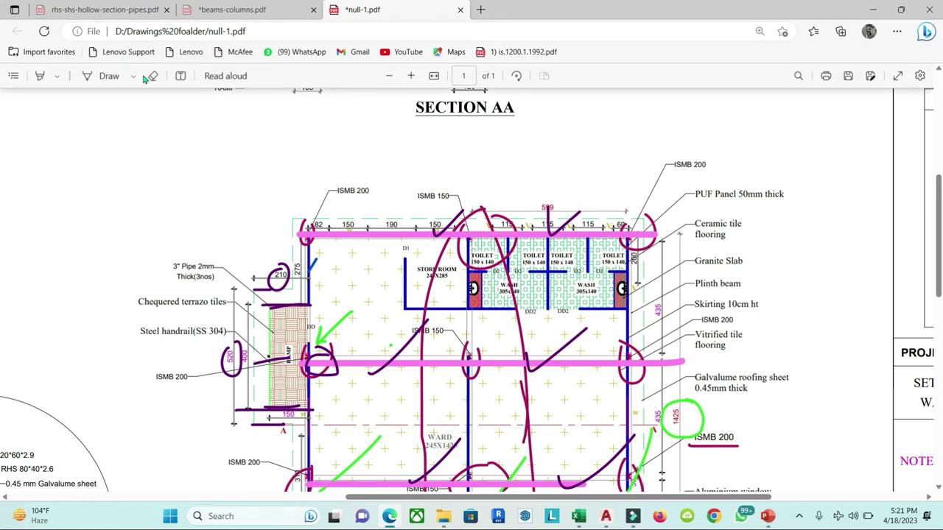
click(109, 76)
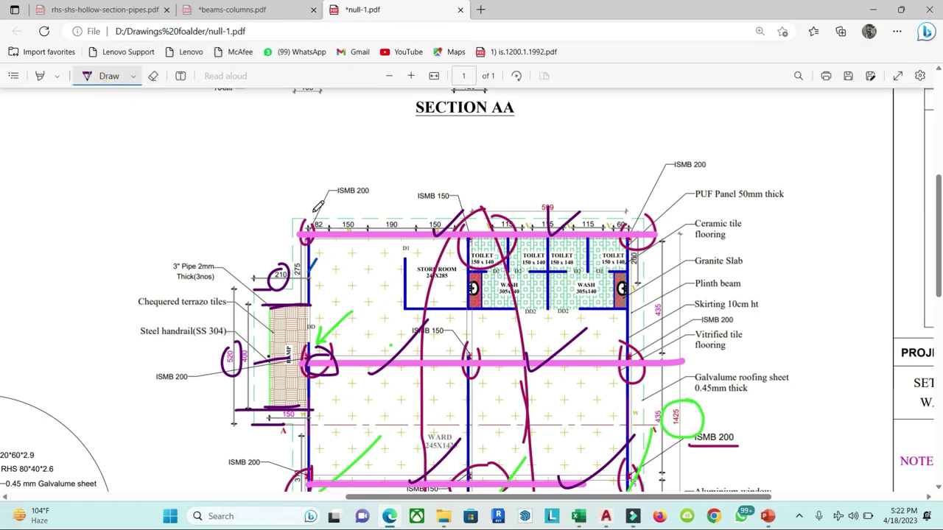
click(767, 515)
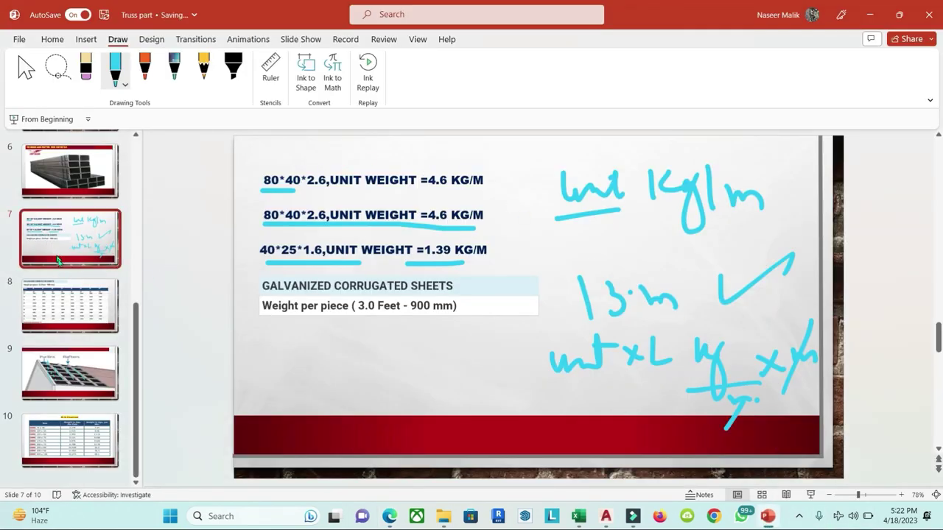
Step: On slide 2, dismiss the battery warning and circle the three bolts in the base photo
scroll(59, 262, up, 2)
scroll(67, 265, up, 1)
scroll(70, 267, up, 1)
scroll(75, 269, up, 1)
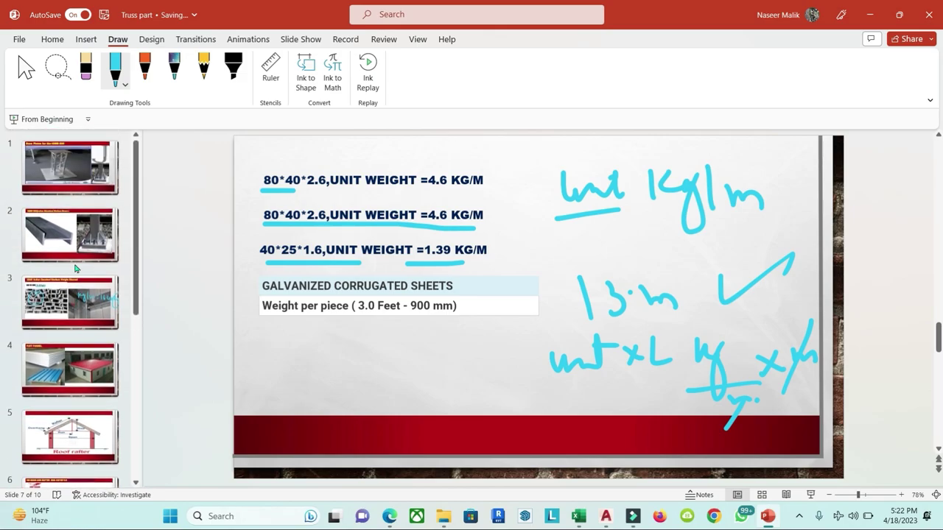
click(78, 237)
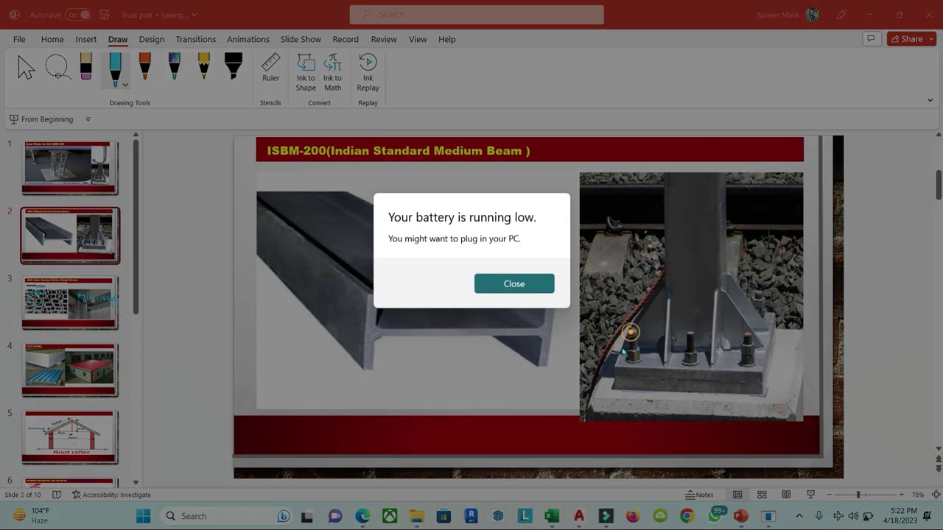
click(512, 283)
drag(641, 332, 625, 343)
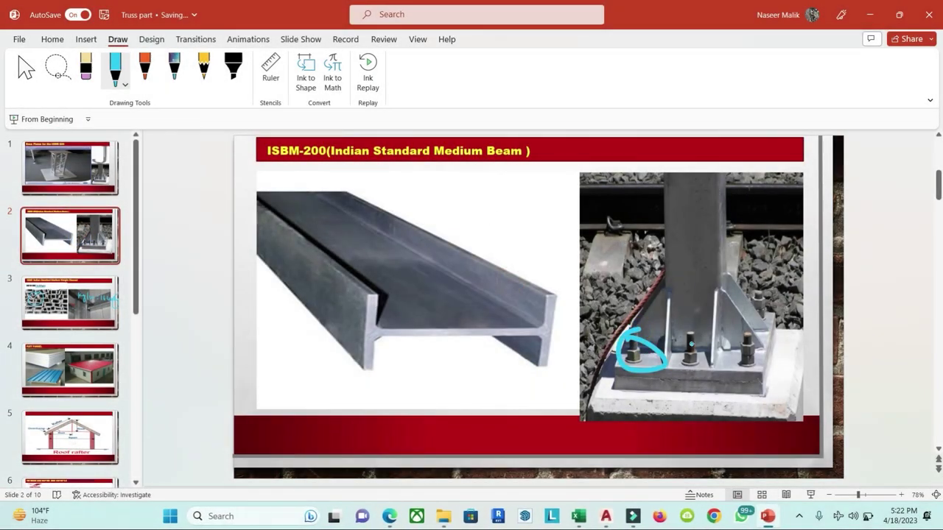
drag(690, 335, 696, 346)
mouse_move(755, 339)
mouse_down()
mouse_move(733, 389)
mouse_move(764, 363)
mouse_up()
Step: Show slide 1 on base plates, briefly checking the marked-up PDF drawing
click(68, 179)
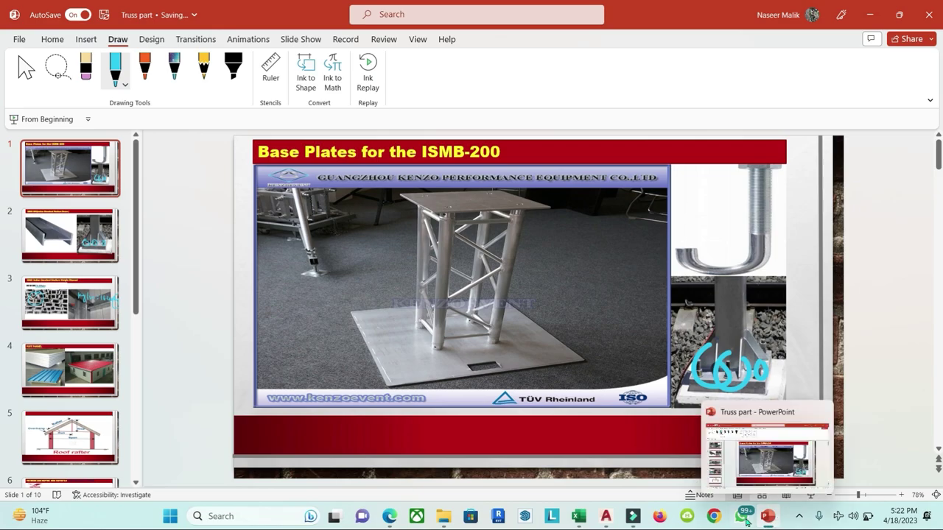
mouse_move(769, 521)
click(389, 516)
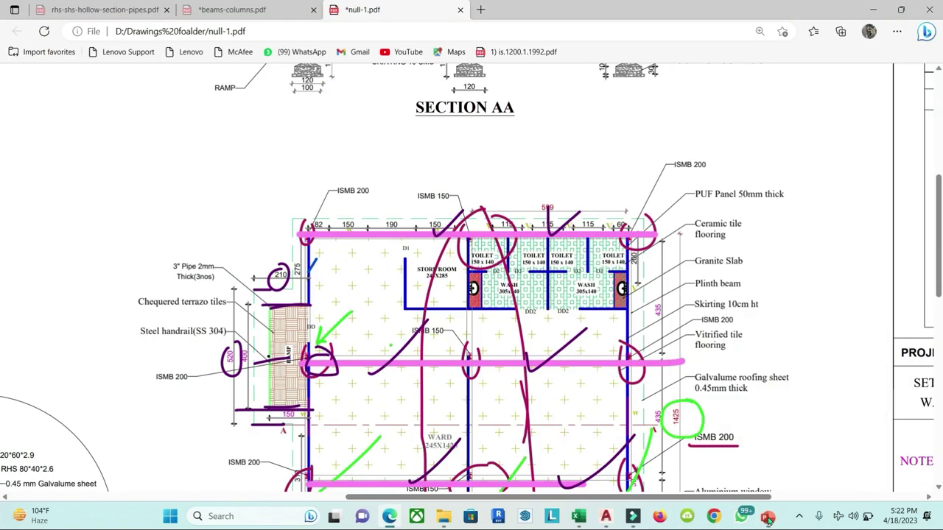
click(390, 517)
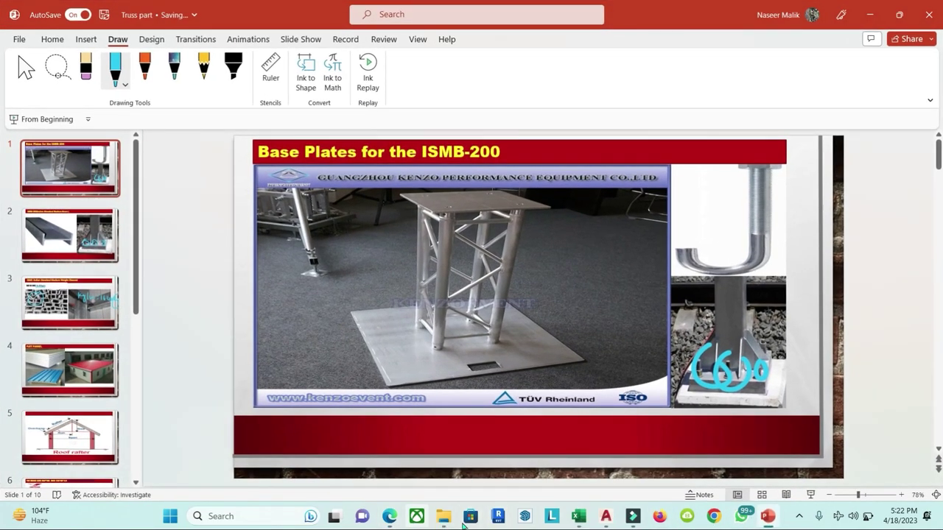
Step: In TRUSS SHEET, merge cells B17 through I17 into one cell
mouse_move(578, 517)
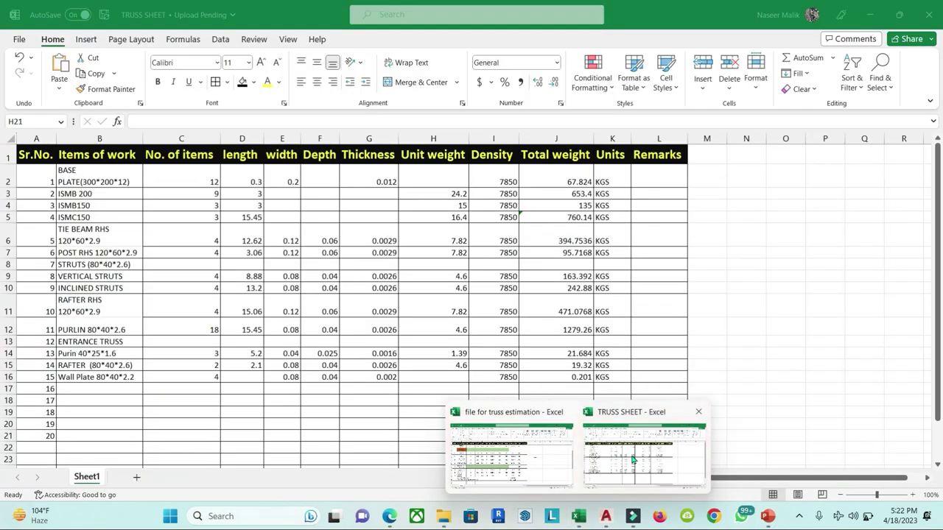
click(632, 460)
drag(132, 392, 499, 387)
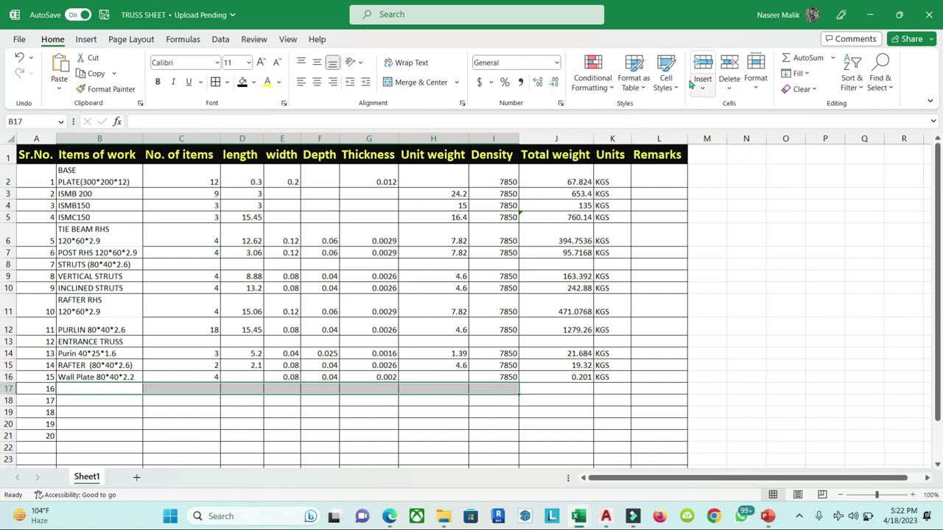
click(413, 82)
Step: Type the note 'TAKE 5% OF THE TOTAL WEIGHT OF THE TRUSS' into merged B17
click(350, 438)
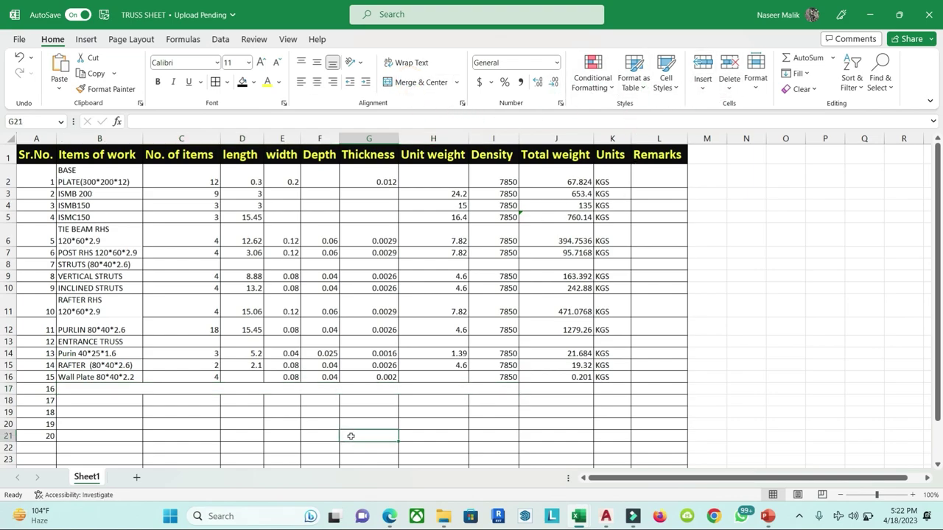
click(263, 387)
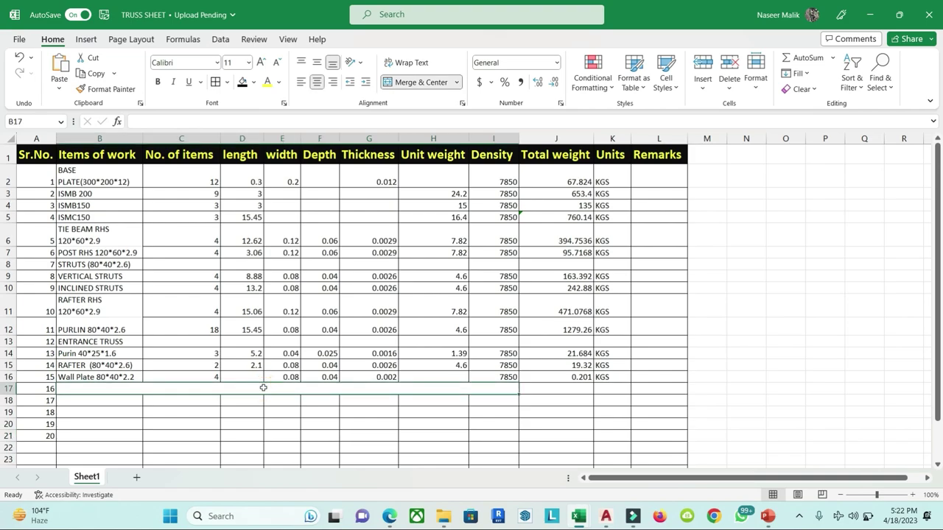
text(TA)
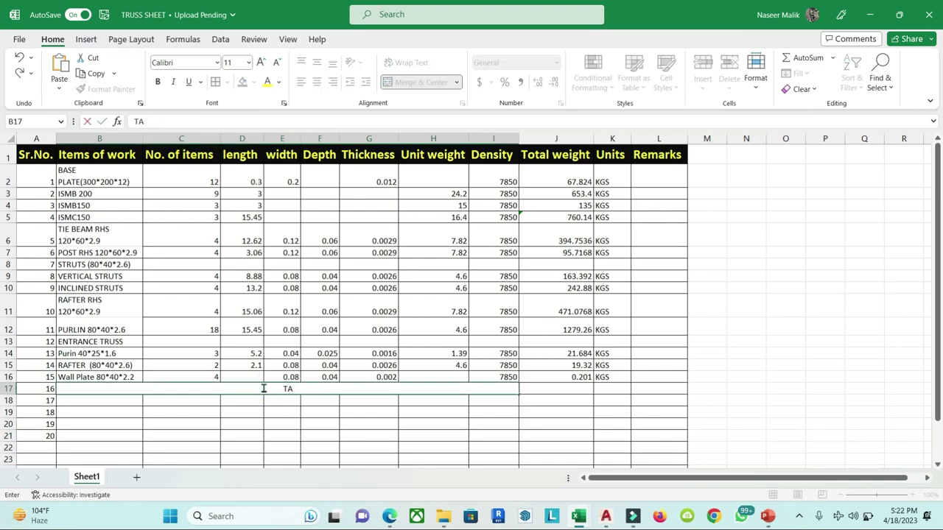
text(L 5)
text(%)
text( OF THE TOT)
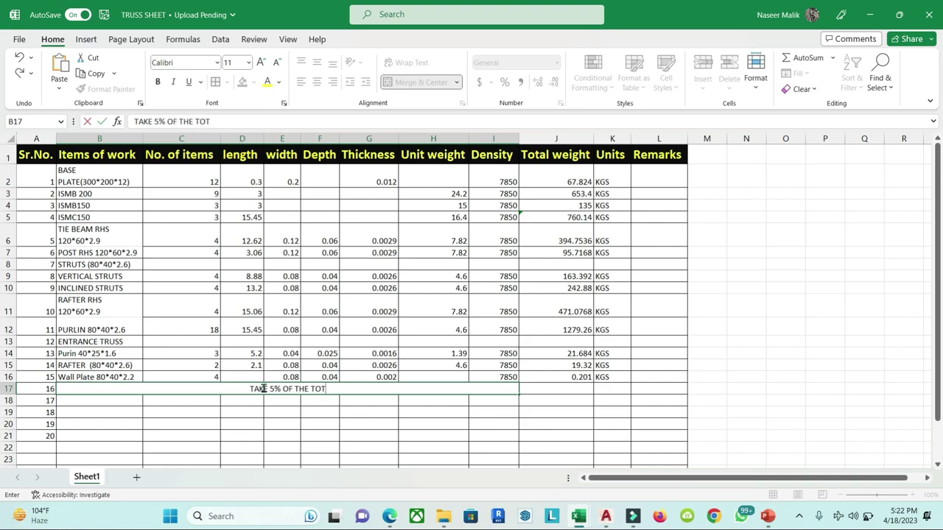
text(AL WEIG)
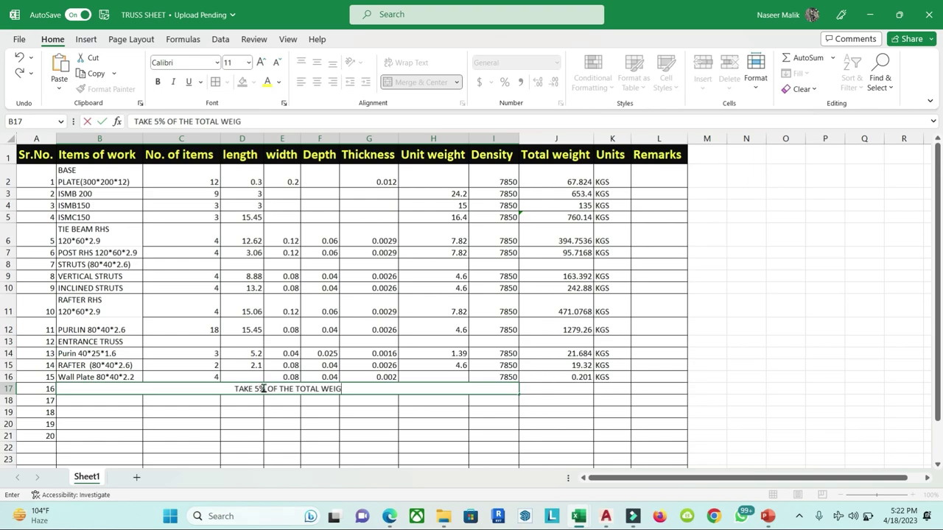
text(HT OF THE TRU)
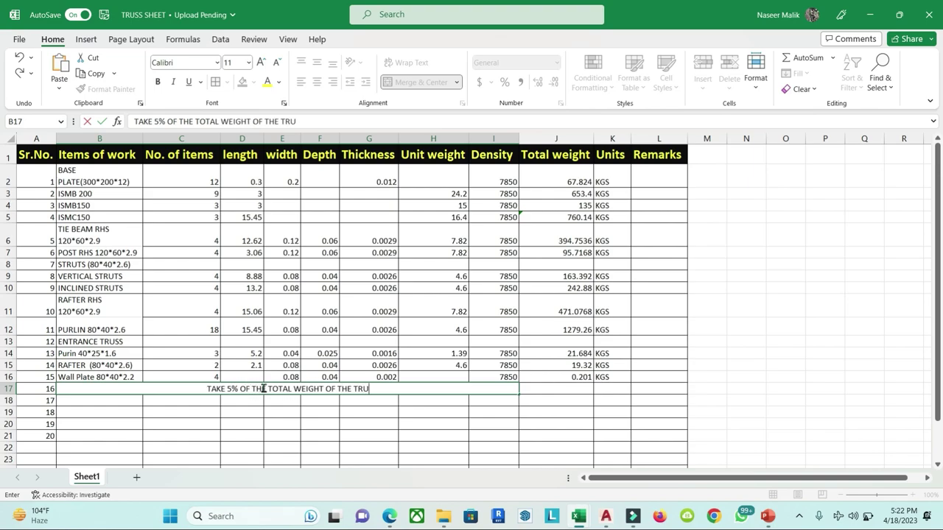
text(SS)
click(566, 437)
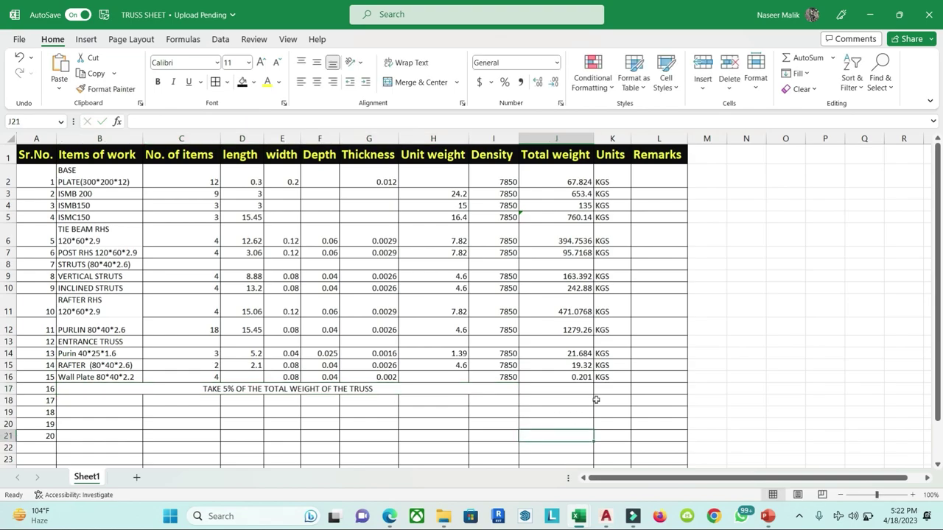
Step: Insert a blank row 17 above the 5% note
click(9, 389)
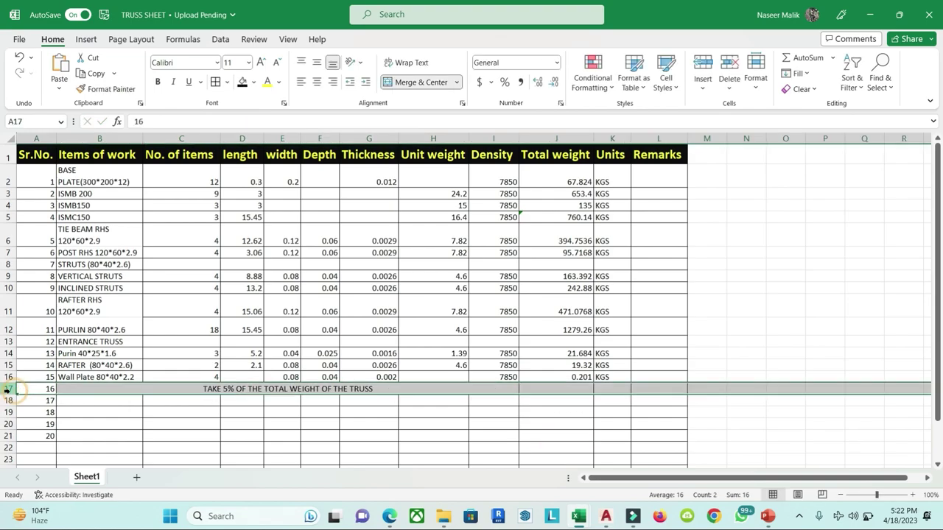
right_click(9, 389)
click(68, 256)
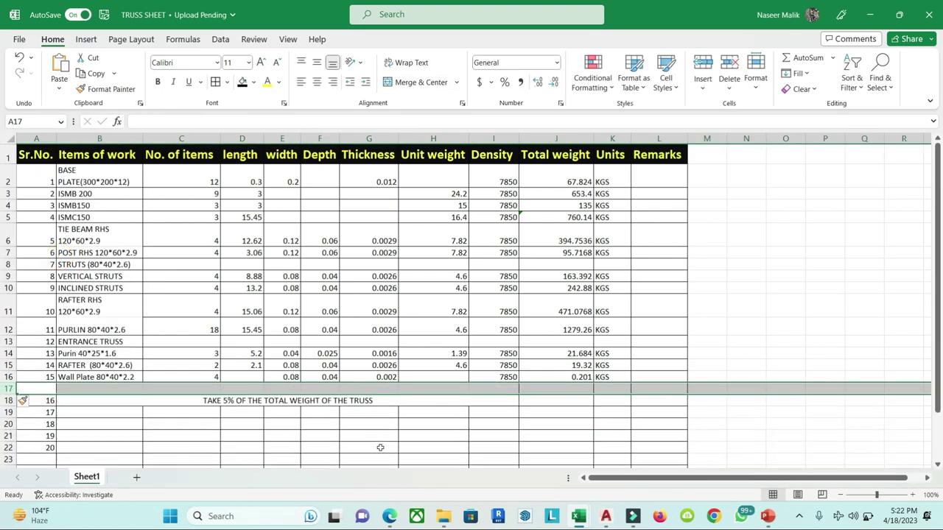
Step: Sum J2:J16 into J17 for a subtotal of 4304.648, then select J18
click(573, 387)
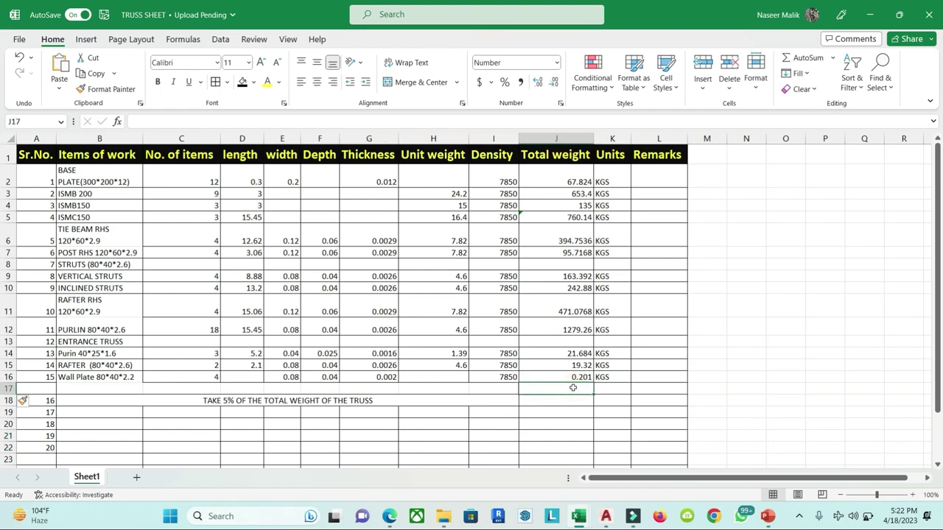
key(alt+equal)
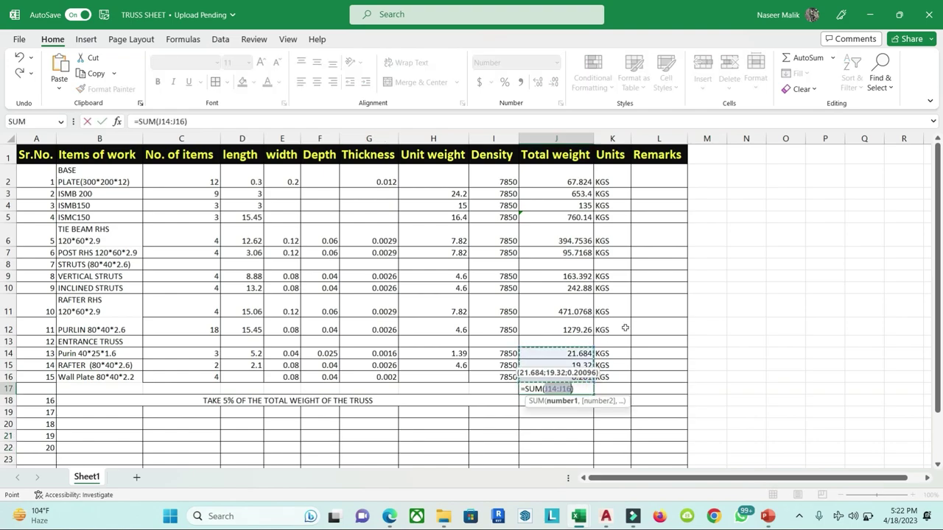
mouse_move(593, 346)
mouse_down()
mouse_move(598, 149)
mouse_move(588, 172)
mouse_up()
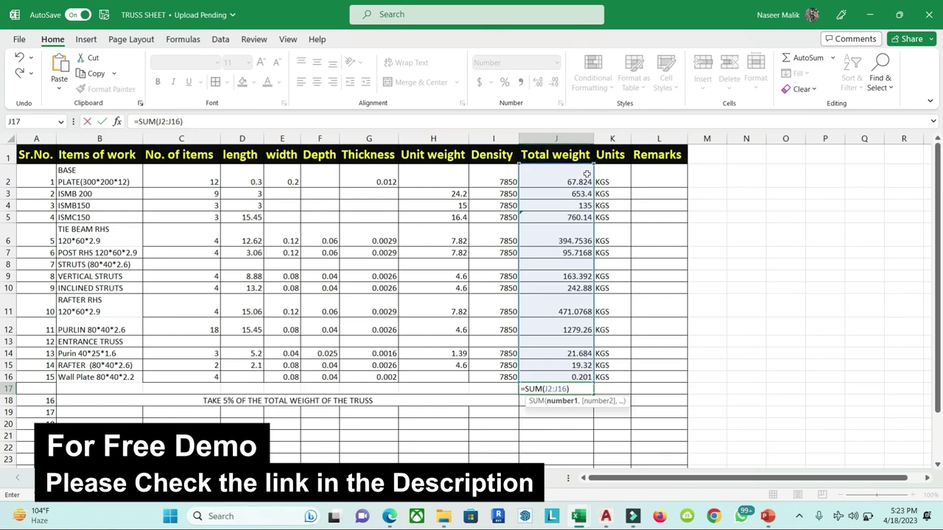
key(Return)
click(719, 352)
text(1)
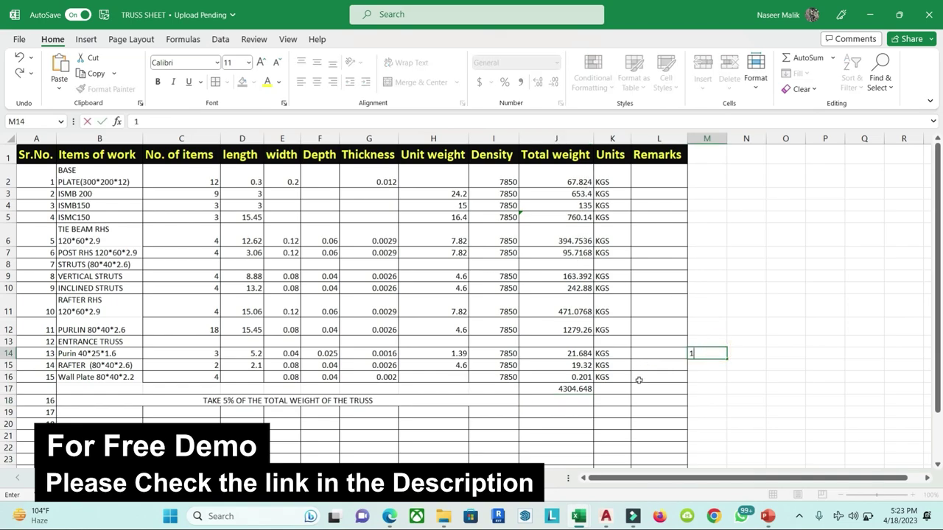
key(Escape)
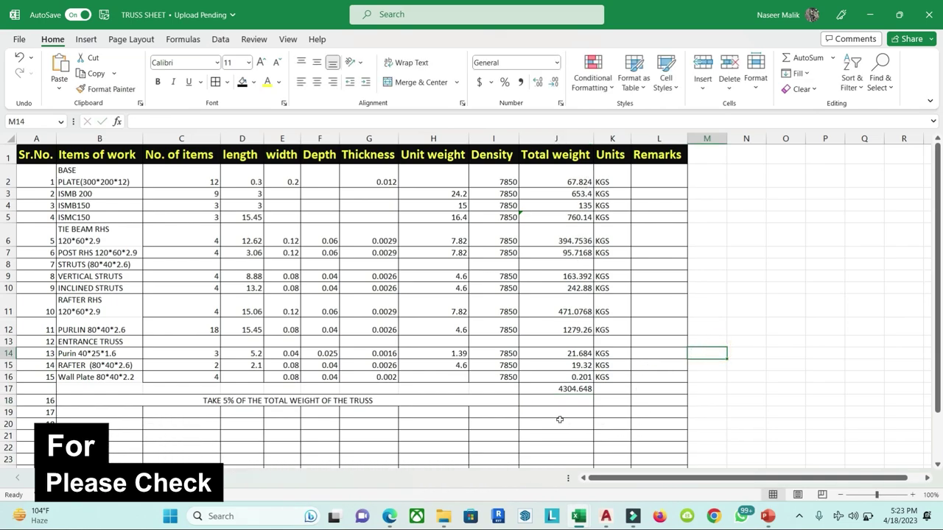
click(565, 401)
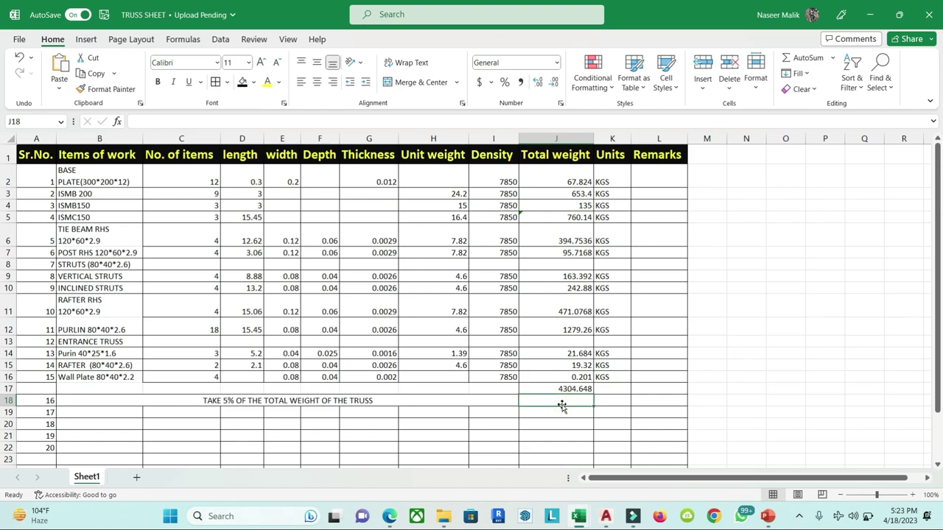
Step: Enter =5%*J17 in J18 to get the 215.232408 extra weight
text(=5)
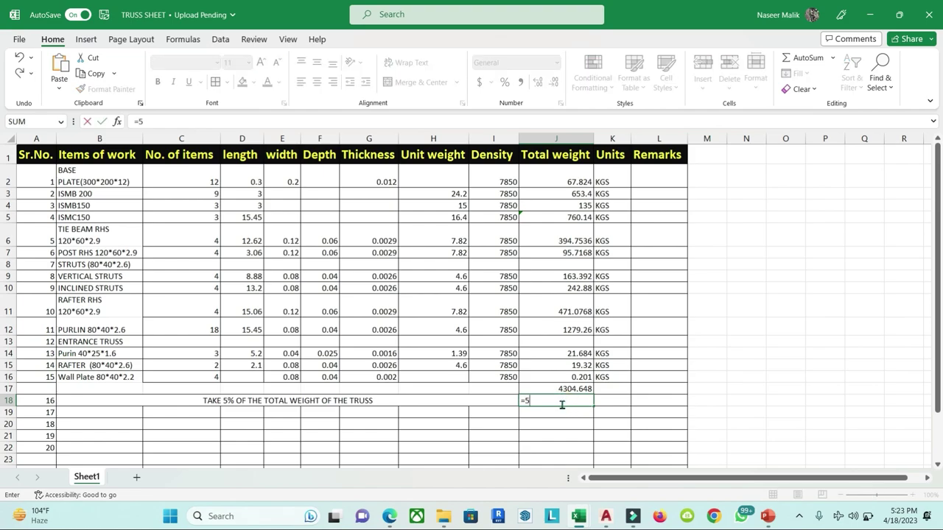
text(%*)
click(565, 387)
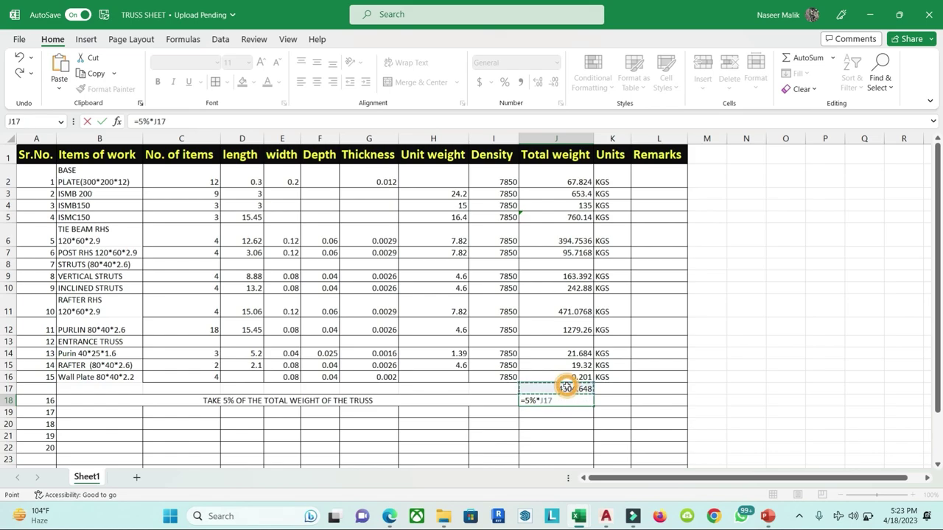
key(Return)
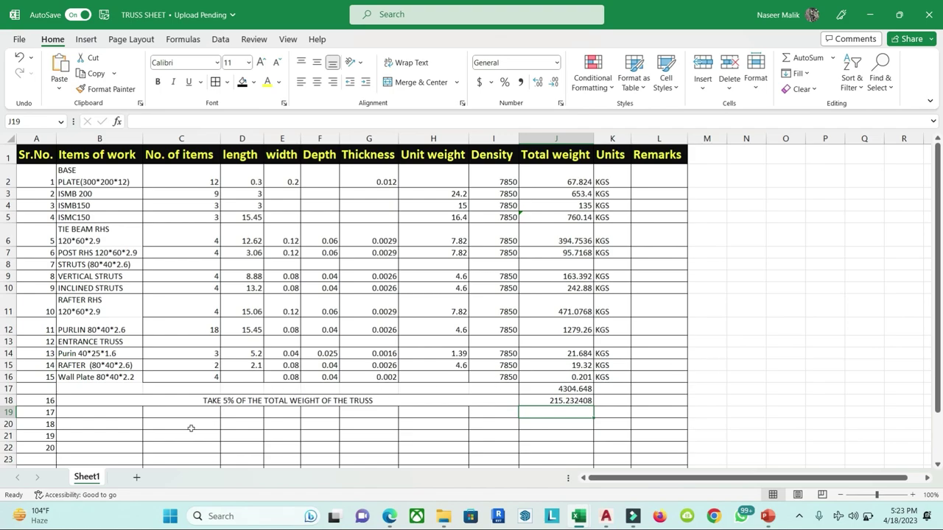
drag(133, 415, 479, 412)
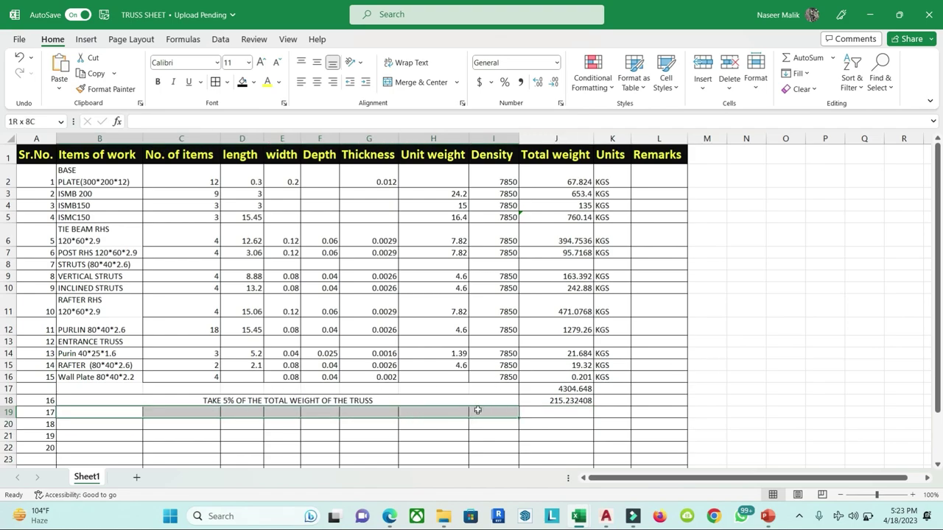
Step: Merge B19:I19 and label it TOTAL WEIGHT
click(409, 82)
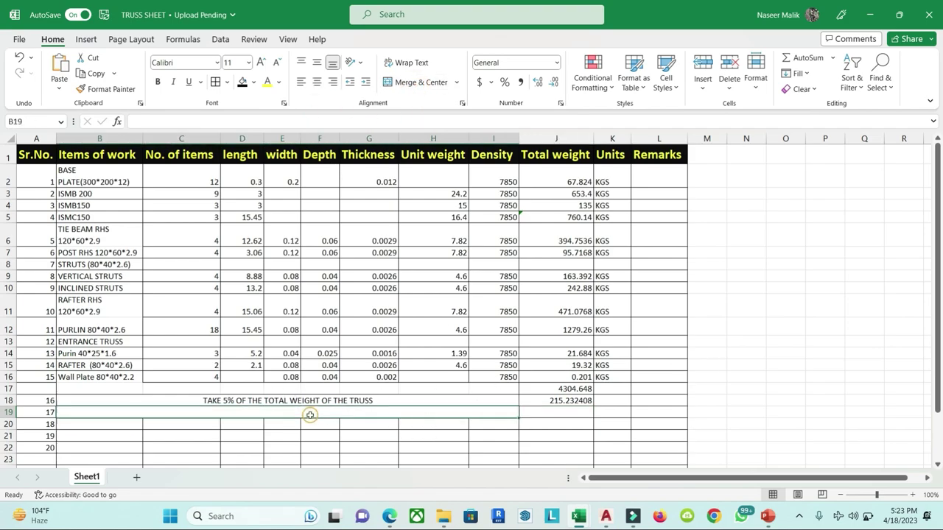
text(TOTAL)
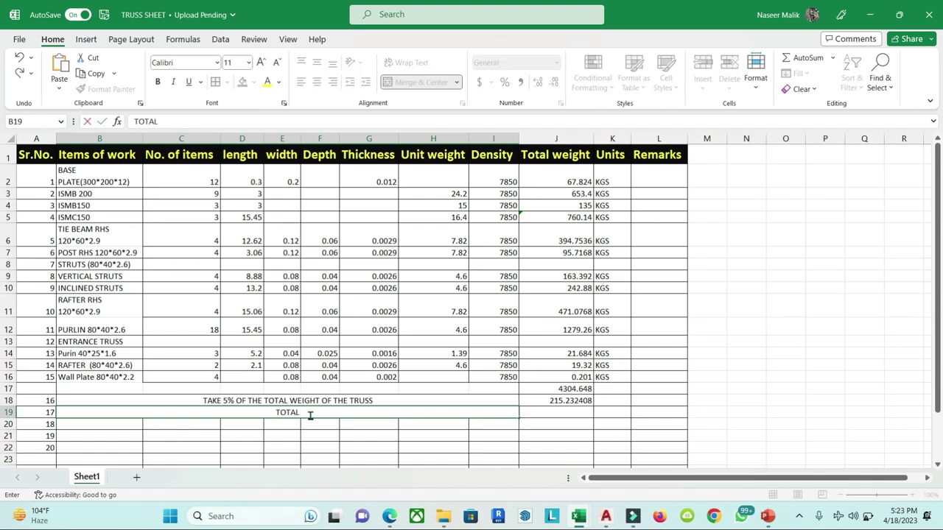
text( WEIGHT)
click(545, 414)
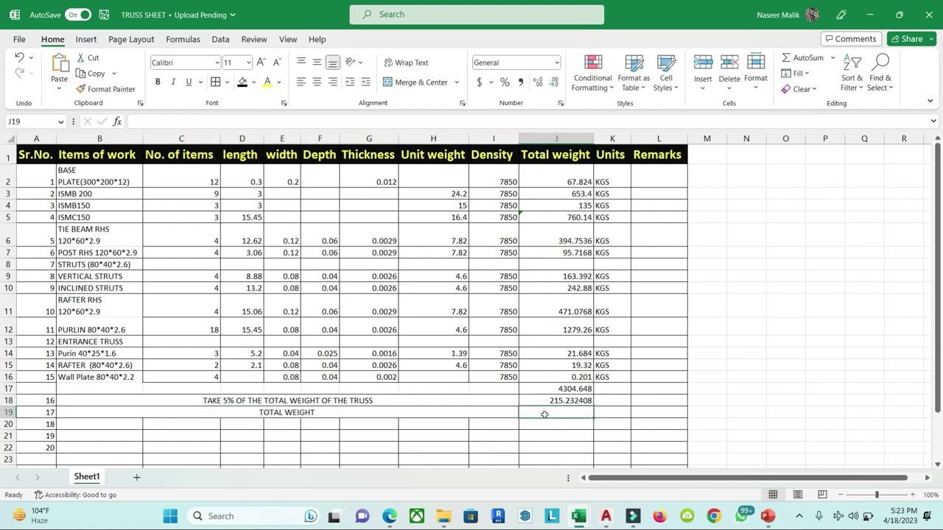
Step: Sum J17:J18 in J19 to get the 4519.881 total weight
text(=SUM()
key(Up)
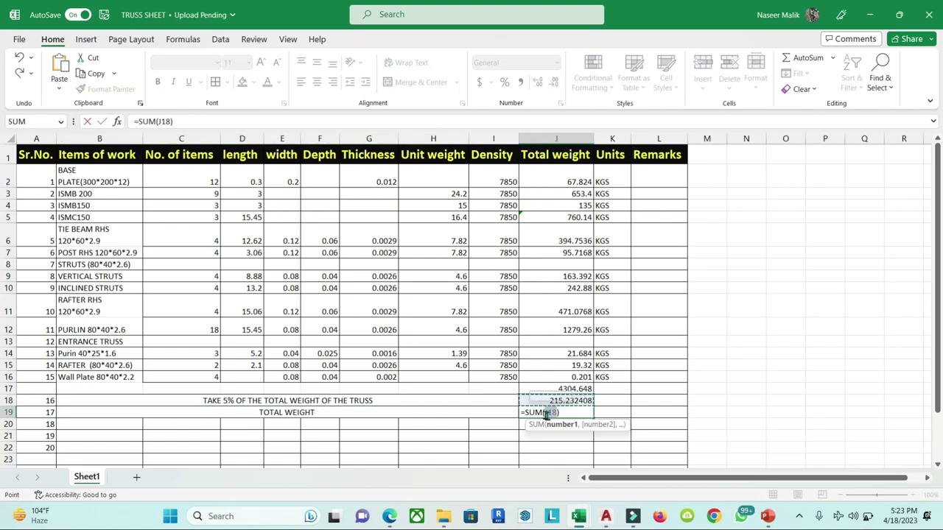
drag(592, 392, 592, 388)
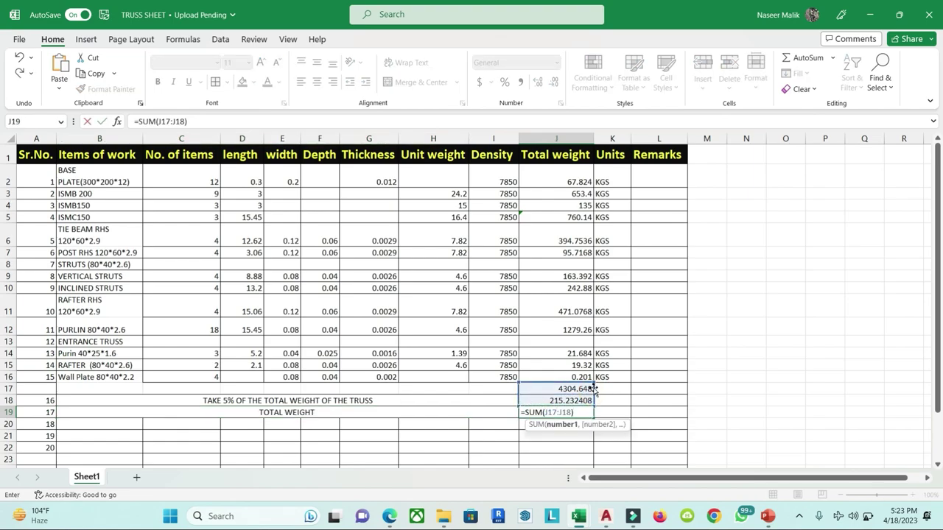
key(Return)
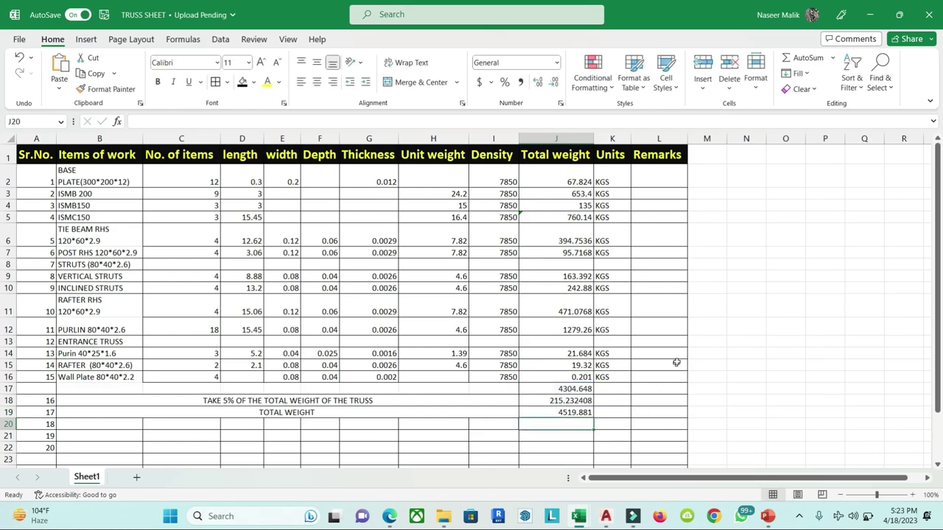
Step: Bring the null-1.pdf truss drawing back to the front in Edge
click(681, 359)
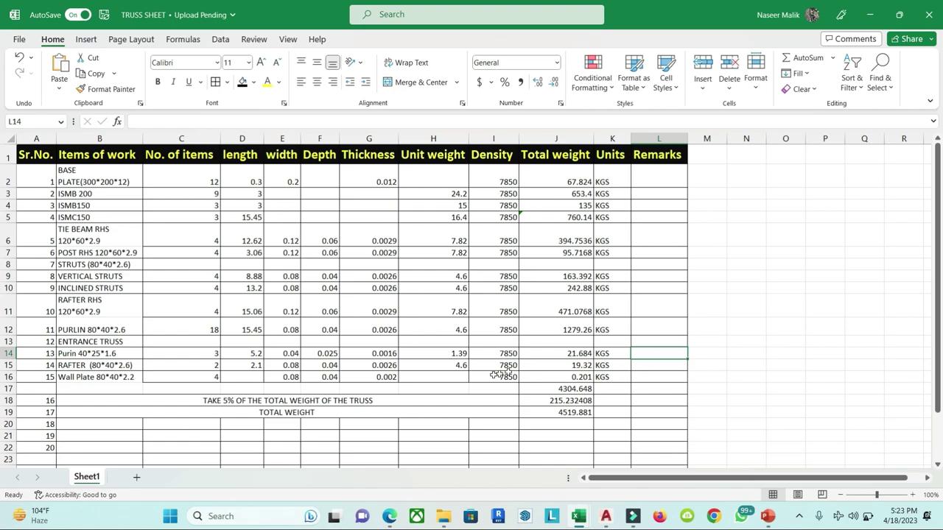
click(401, 430)
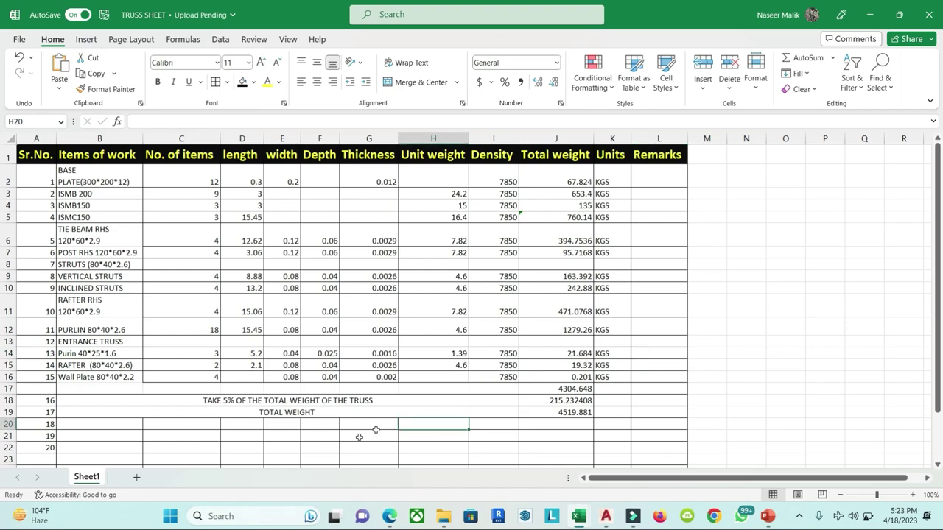
click(389, 516)
Step: Look over the truss drawing PDF, then show the Truss part deck at slide 12
scroll(530, 411, down, 5)
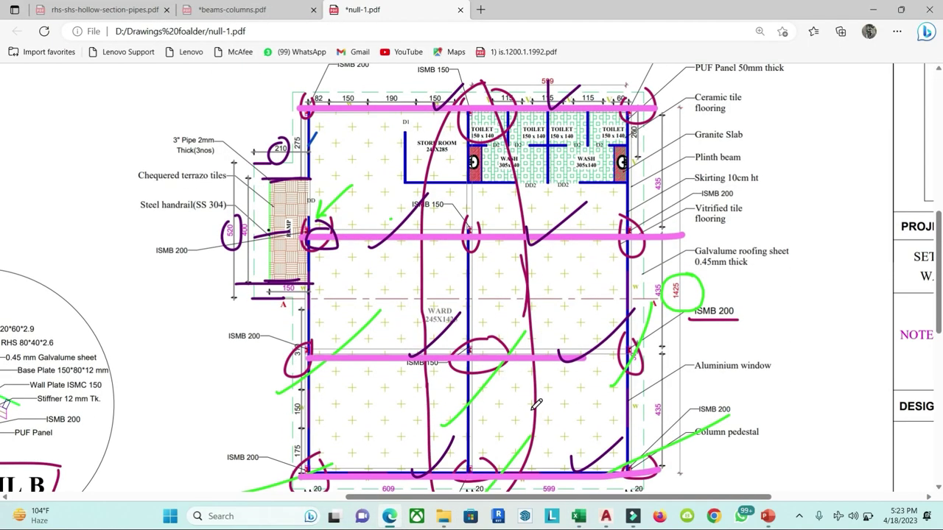
scroll(534, 410, up, 3)
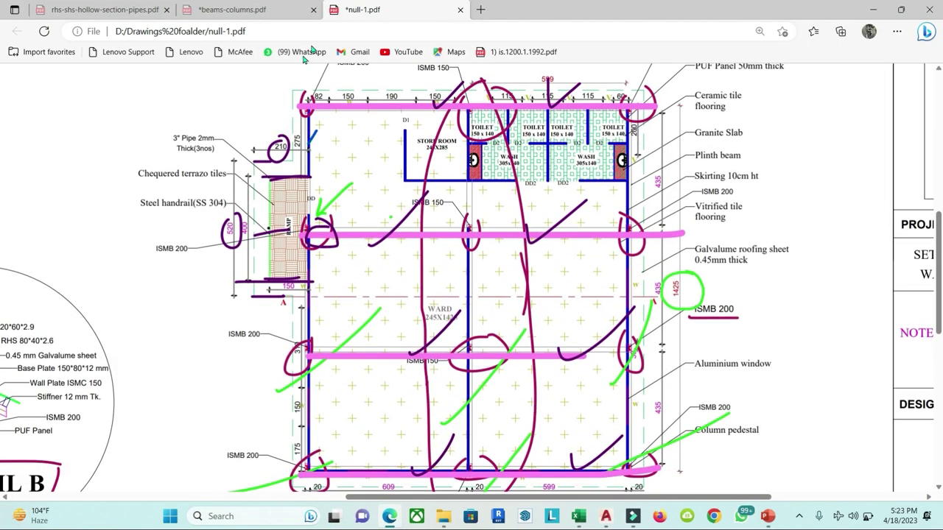
mouse_move(398, 84)
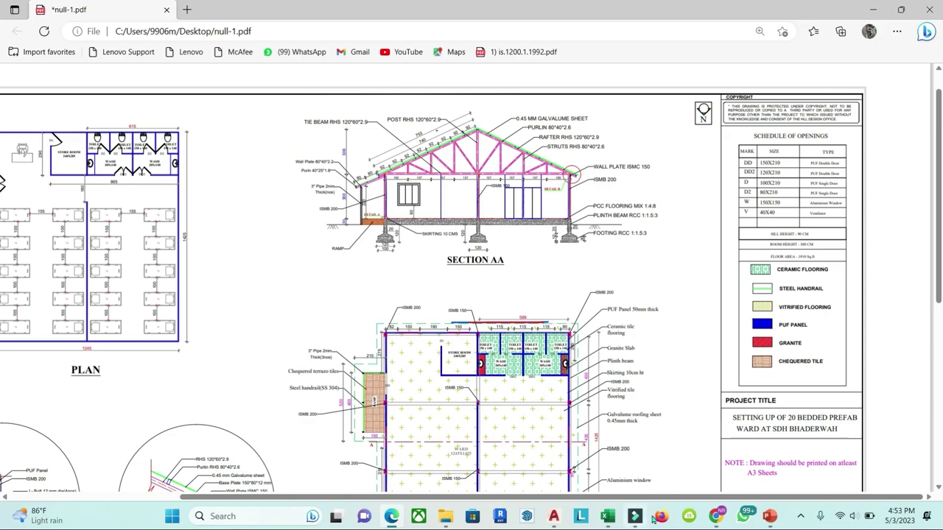
click(769, 517)
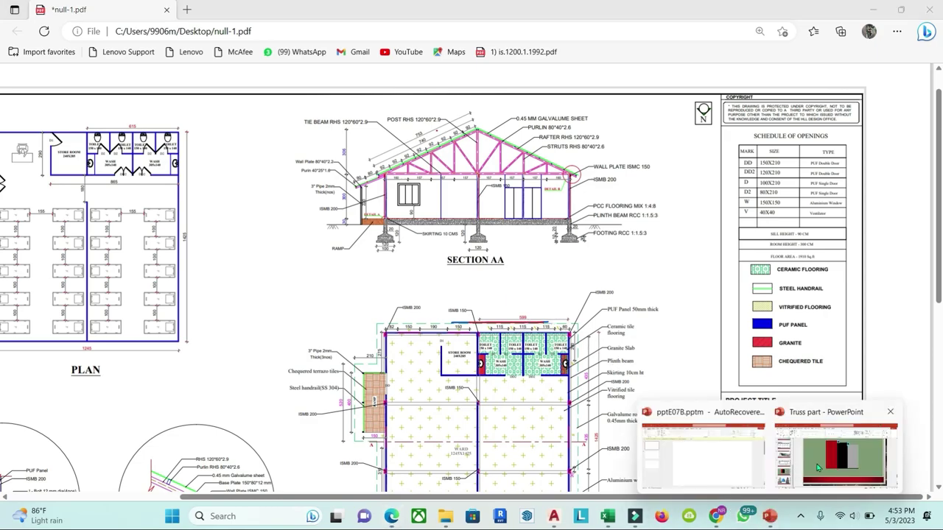
click(817, 468)
scroll(260, 285, down, 1)
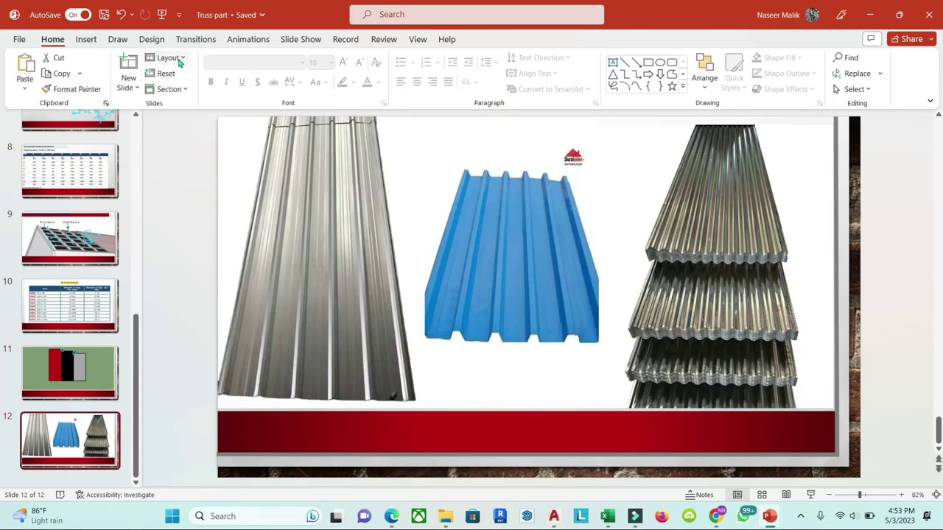
Step: With the light-blue pen, ink arrows and the letters G and C onto slide 12's roofing sheets
click(117, 39)
click(118, 68)
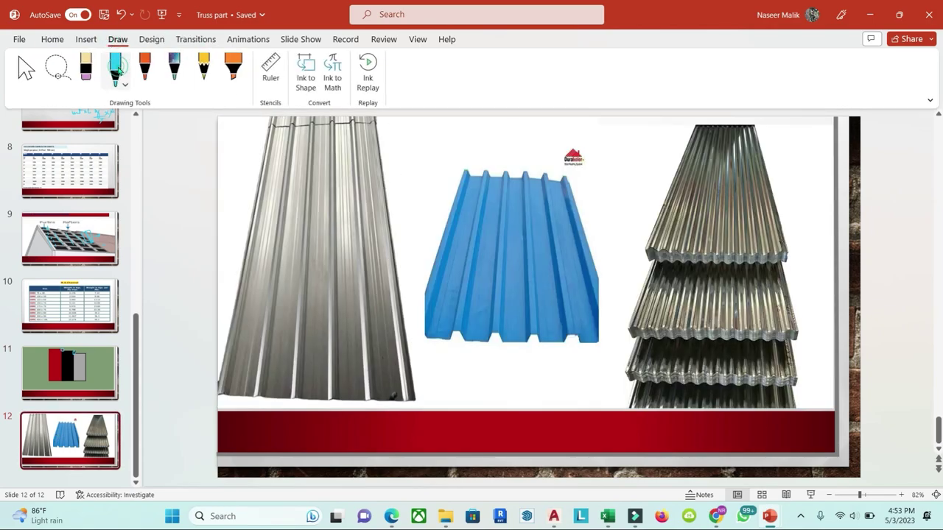
mouse_move(411, 143)
mouse_down()
mouse_move(358, 194)
mouse_move(451, 168)
mouse_move(462, 152)
mouse_move(462, 171)
mouse_up()
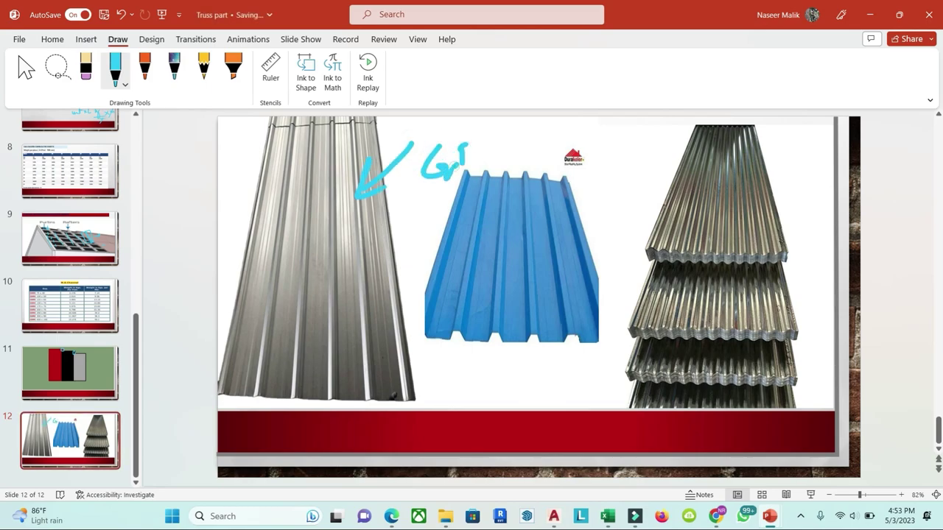
drag(715, 151, 694, 181)
drag(693, 168, 706, 177)
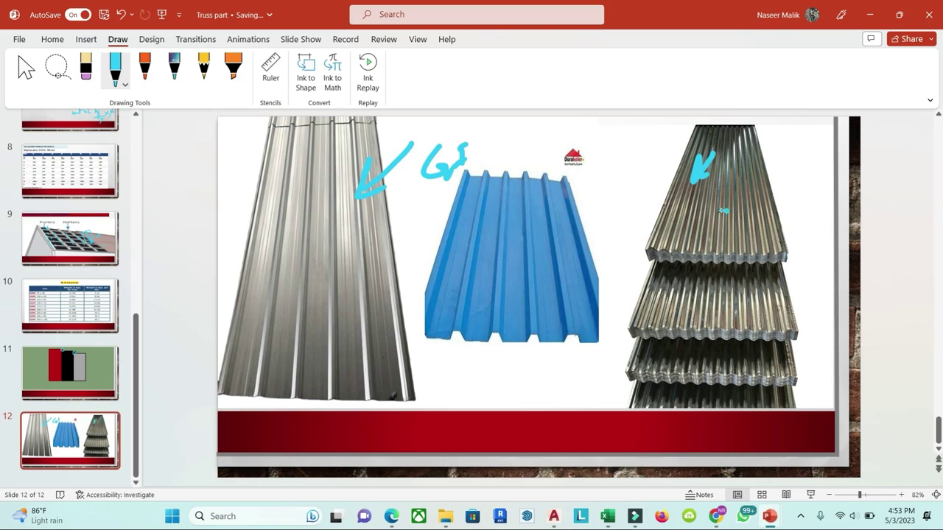
drag(728, 212, 730, 230)
drag(641, 164, 571, 213)
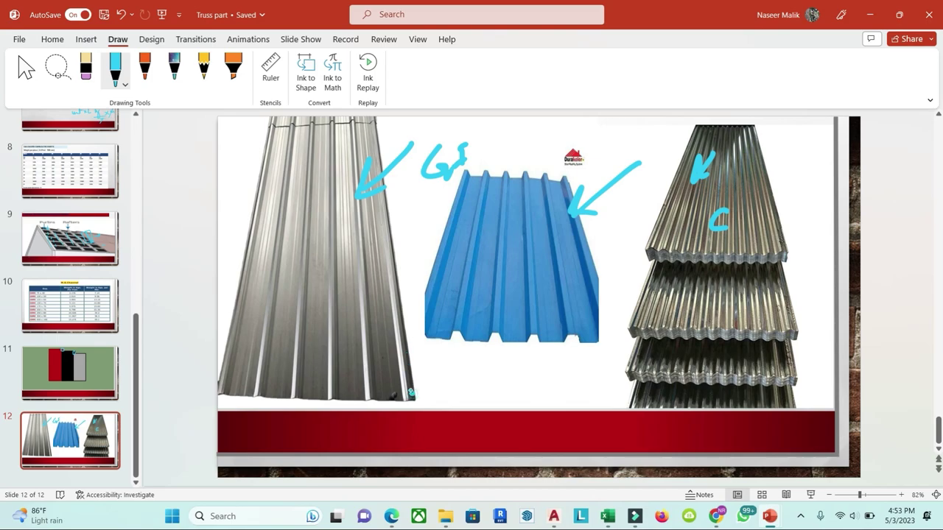
Step: Draw a wavy profile line under the left sheet, then go back to slide 11
drag(391, 386, 413, 396)
drag(352, 382, 287, 387)
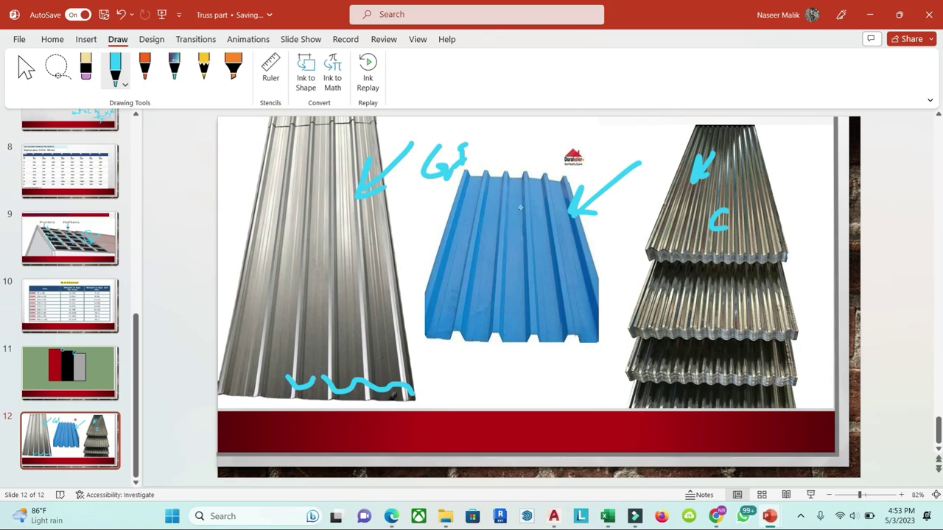
key(Page_Up)
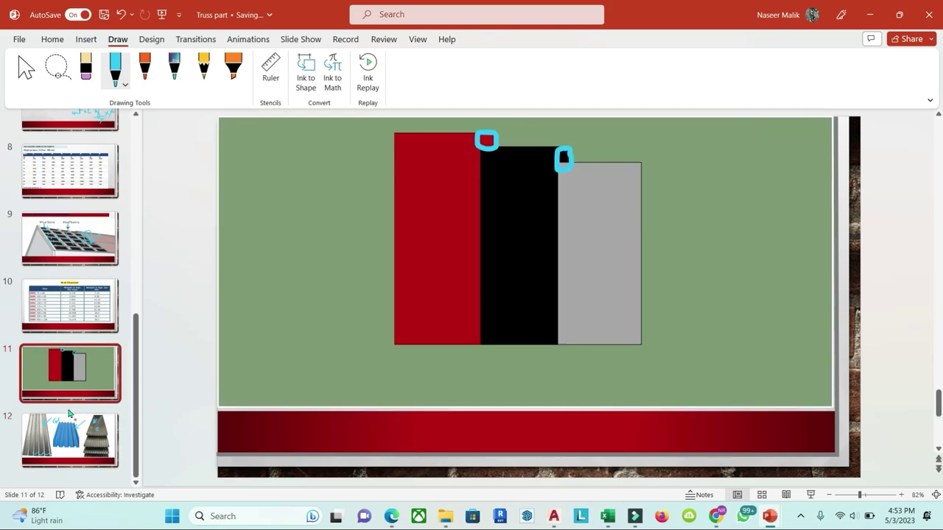
Step: Outline slide 11's black and grey panels in cyan ink and add blank slide 13 after slide 12
click(70, 243)
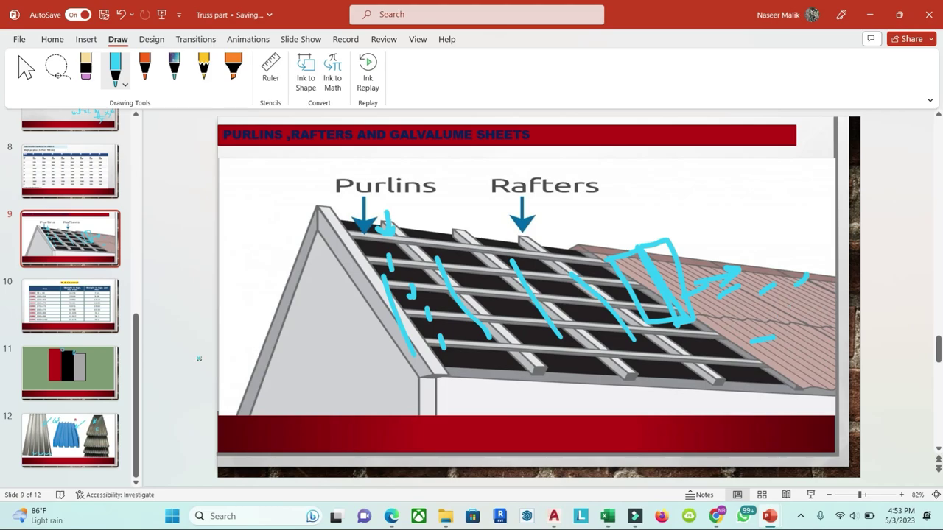
click(73, 363)
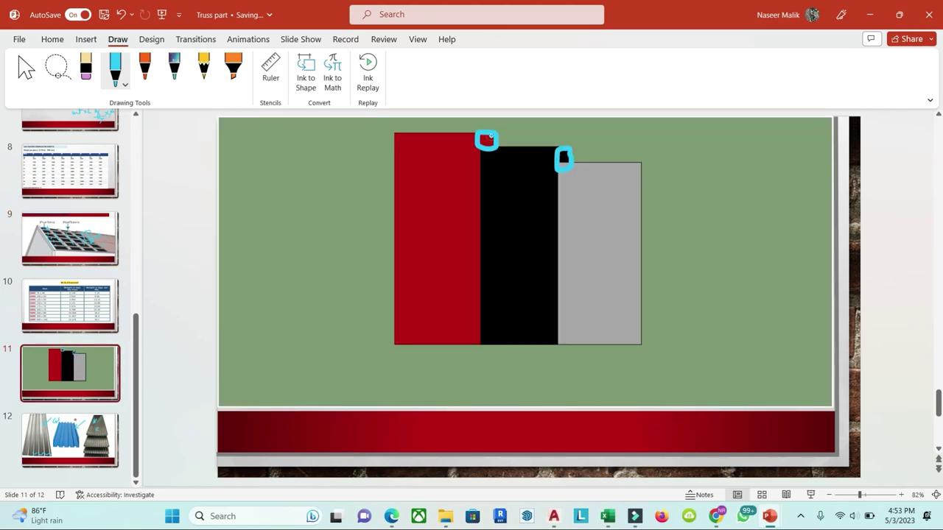
mouse_move(491, 136)
mouse_down()
mouse_move(479, 348)
mouse_move(501, 140)
mouse_up()
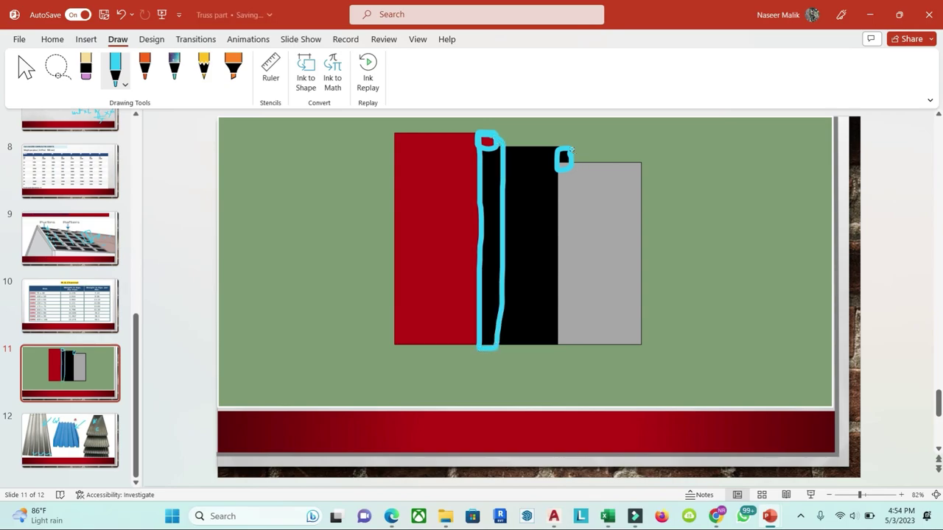
drag(567, 157, 545, 345)
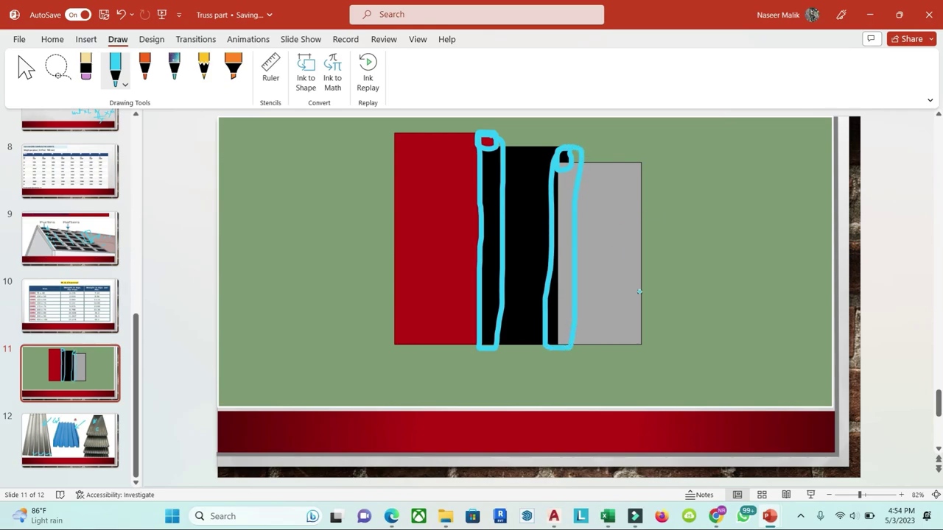
click(58, 439)
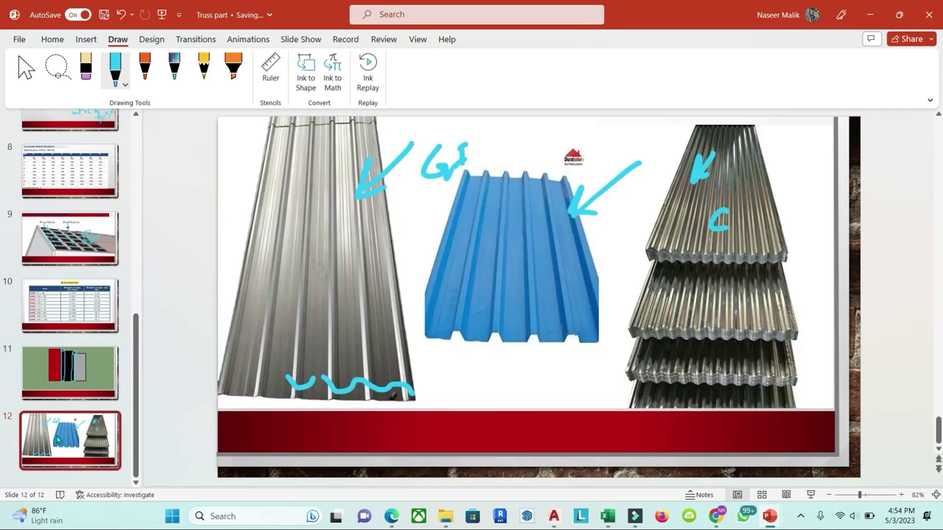
key(Return)
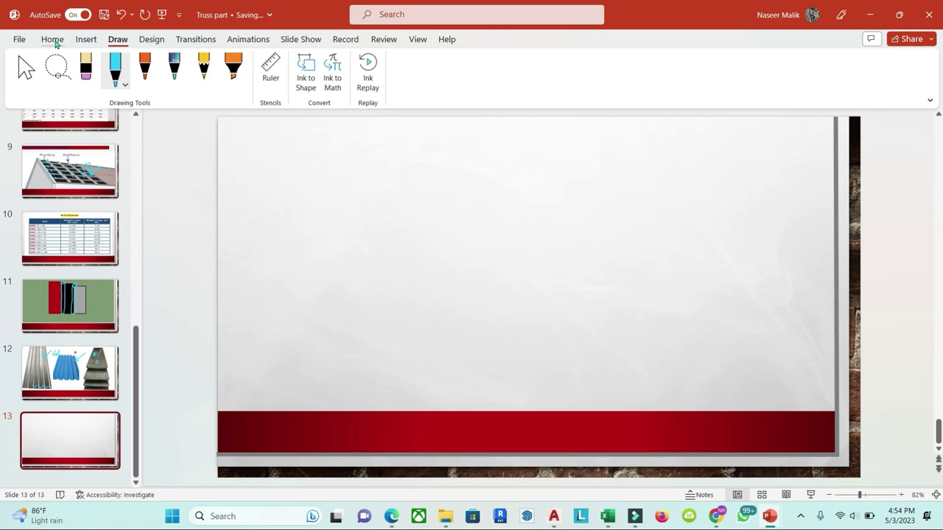
Step: Pick the Draw tab's light-blue pen for writing on slide 13
click(53, 40)
click(117, 40)
click(116, 70)
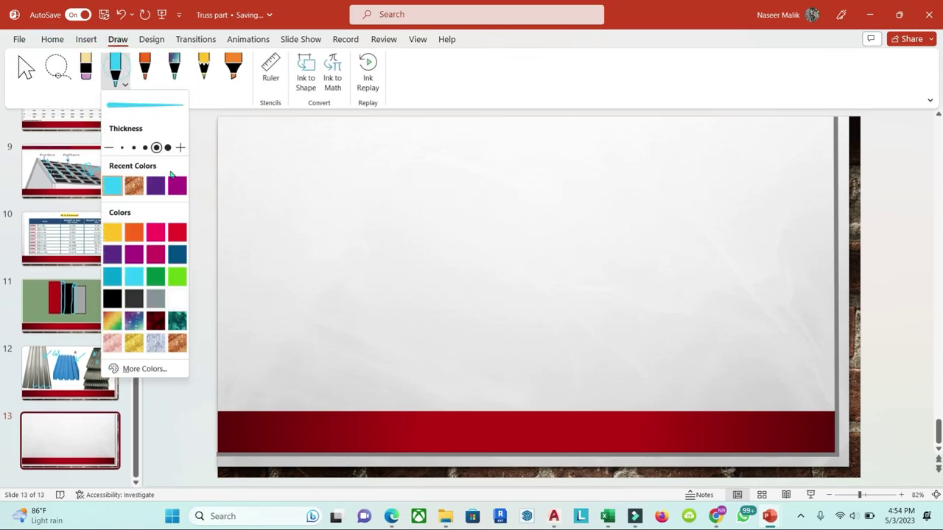
click(297, 155)
Step: Handwrite 'Leng: 244mm (8)' at the top of slide 13
drag(292, 154, 324, 179)
drag(331, 146, 342, 181)
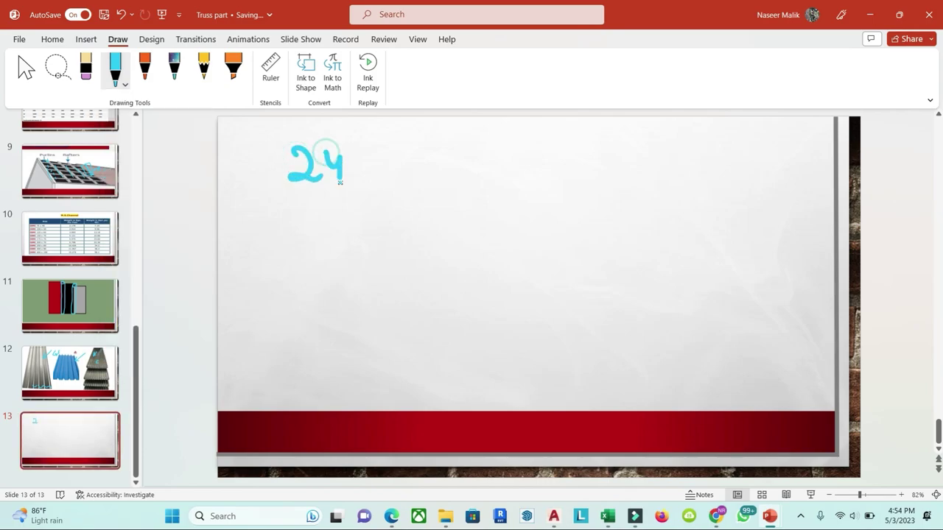
mouse_move(360, 150)
mouse_down()
mouse_move(381, 163)
mouse_move(361, 196)
mouse_up()
drag(387, 165, 461, 180)
drag(493, 146, 492, 183)
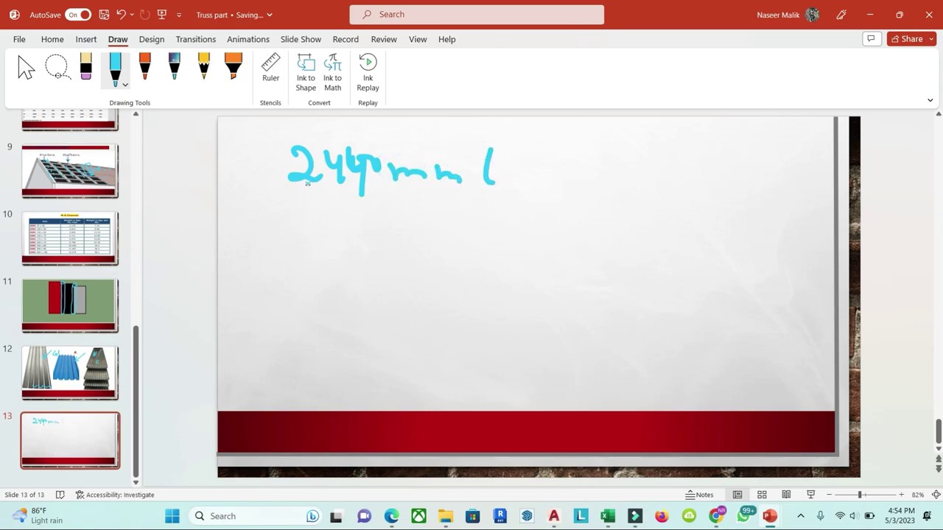
mouse_move(232, 139)
mouse_down()
mouse_move(242, 179)
mouse_move(265, 174)
mouse_move(267, 193)
mouse_up()
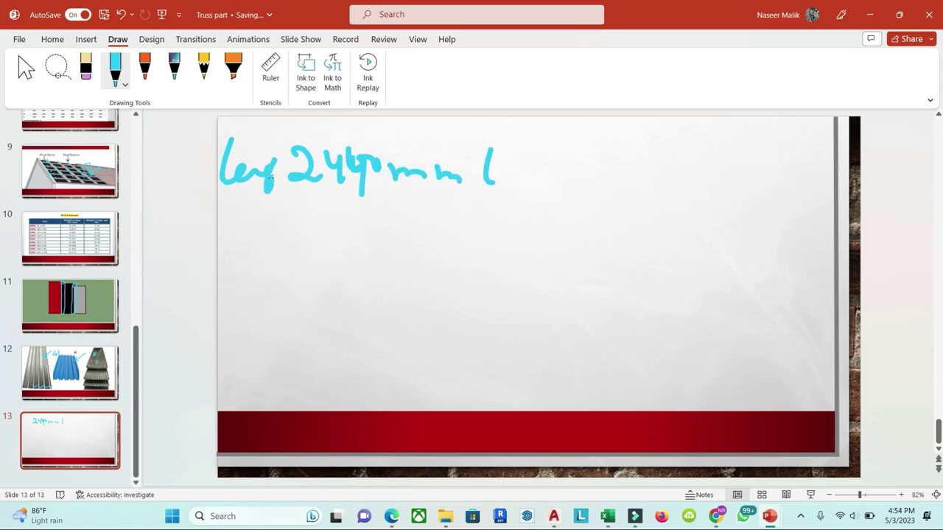
drag(269, 158, 274, 166)
click(281, 169)
drag(529, 151, 549, 201)
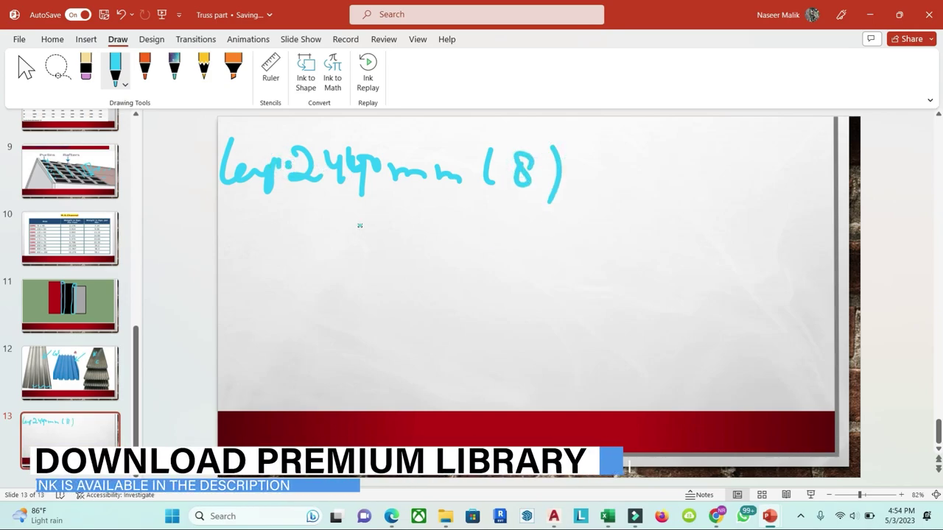
Step: Write the next length 3.50 with count (10) below, preceded by an arrow
drag(313, 240, 335, 257)
click(363, 241)
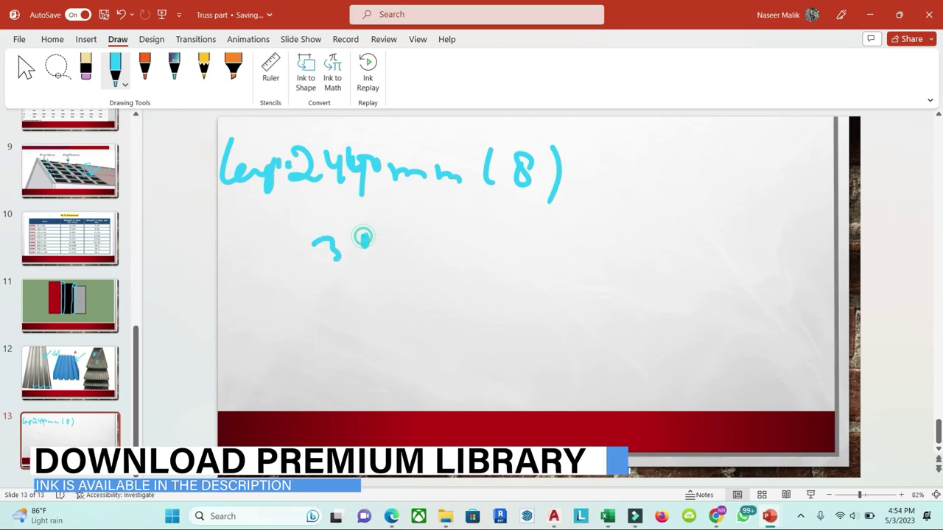
mouse_move(389, 230)
mouse_down()
mouse_move(429, 229)
mouse_move(480, 247)
mouse_up()
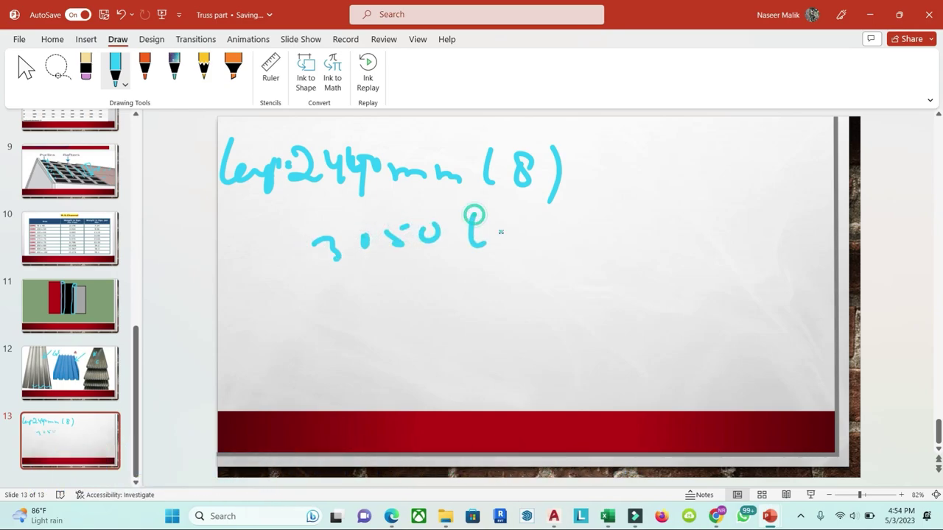
mouse_move(516, 221)
mouse_down()
mouse_move(516, 241)
mouse_move(536, 227)
mouse_move(585, 256)
mouse_up()
mouse_move(245, 253)
mouse_down()
mouse_move(282, 253)
mouse_move(275, 263)
mouse_up()
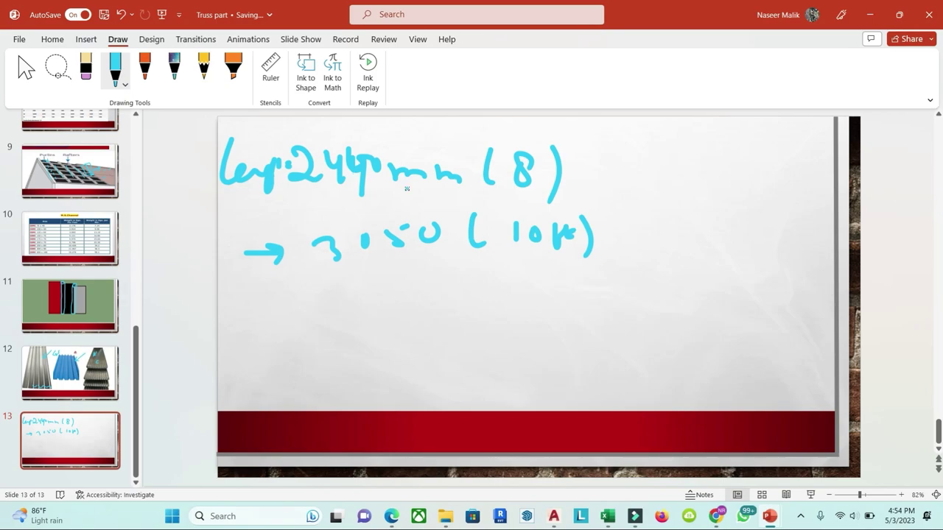
Step: Add a second arrow with its sheet length and bracketed count
mouse_move(255, 291)
mouse_down()
mouse_move(294, 289)
mouse_move(273, 311)
mouse_up()
mouse_move(351, 284)
mouse_down()
mouse_move(368, 303)
mouse_move(367, 327)
mouse_up()
mouse_move(404, 299)
mouse_down()
mouse_move(428, 321)
mouse_move(477, 322)
mouse_move(479, 304)
mouse_move(520, 328)
mouse_up()
mouse_move(534, 295)
mouse_down()
mouse_move(532, 327)
mouse_move(563, 311)
mouse_up()
mouse_move(559, 286)
mouse_down()
mouse_move(560, 331)
mouse_move(582, 328)
mouse_up()
mouse_move(604, 294)
mouse_down()
mouse_move(587, 318)
mouse_move(599, 316)
mouse_move(595, 346)
mouse_up()
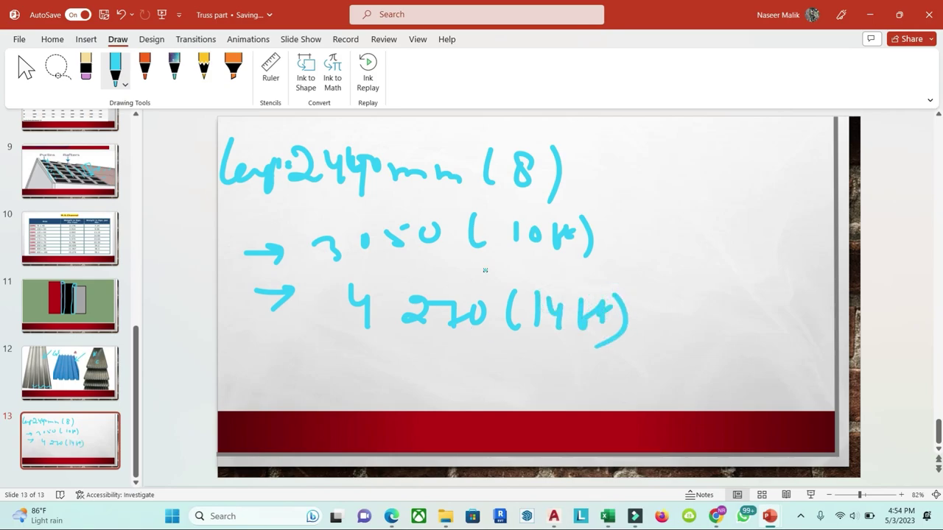
Step: Add a third arrow with length 4980 and its count, plus a bracket on the right
mouse_move(254, 377)
mouse_down()
mouse_move(285, 373)
mouse_move(282, 399)
mouse_up()
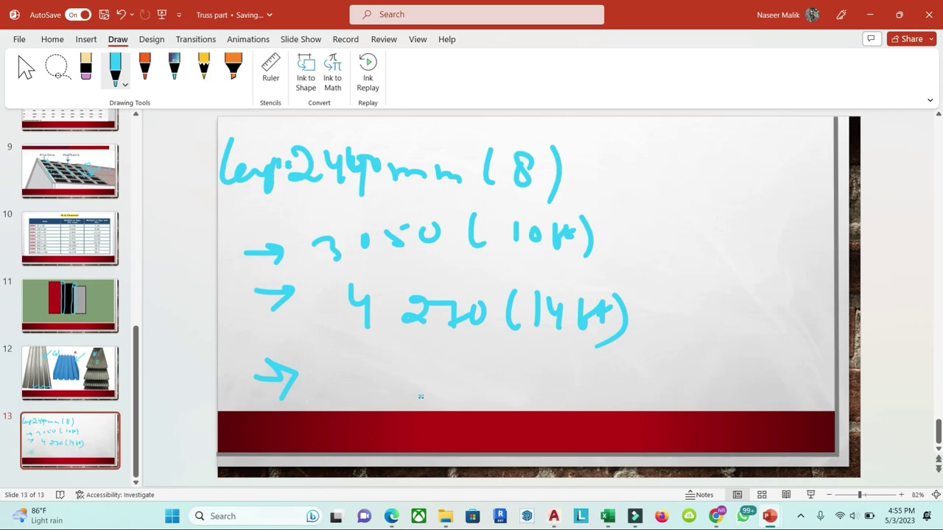
mouse_move(389, 358)
mouse_down()
mouse_move(423, 375)
mouse_move(417, 403)
mouse_up()
mouse_move(455, 373)
mouse_down()
mouse_move(446, 398)
mouse_move(470, 370)
mouse_move(464, 386)
mouse_up()
drag(488, 370, 520, 393)
click(505, 377)
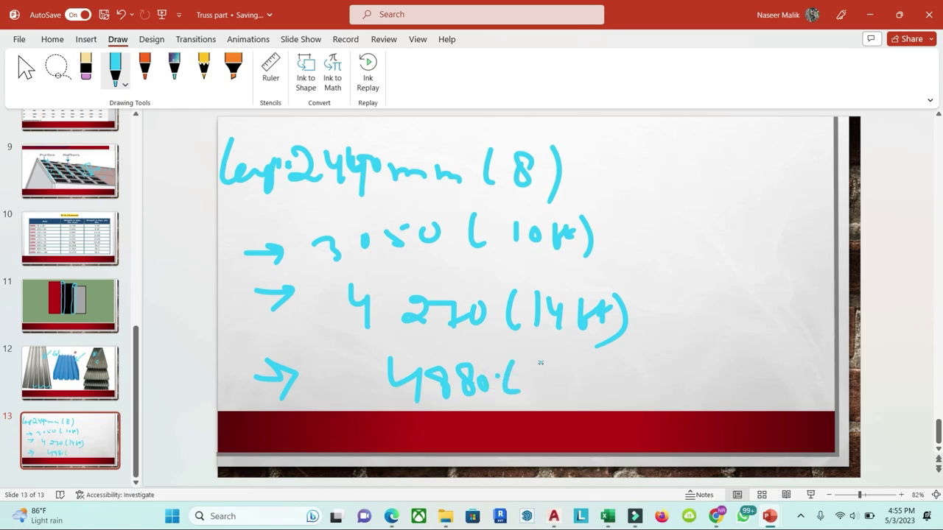
drag(541, 355, 540, 395)
drag(579, 358, 573, 377)
drag(626, 359, 645, 421)
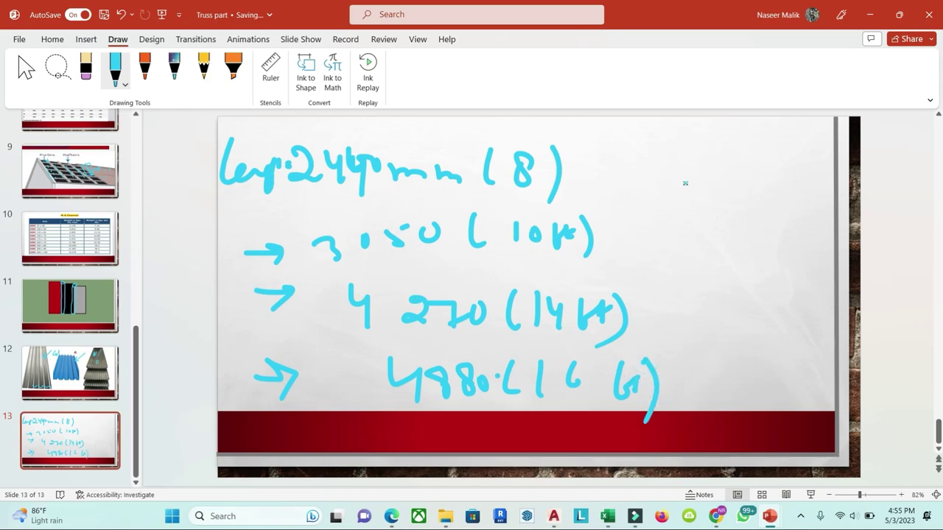
drag(663, 139, 674, 302)
drag(663, 139, 729, 142)
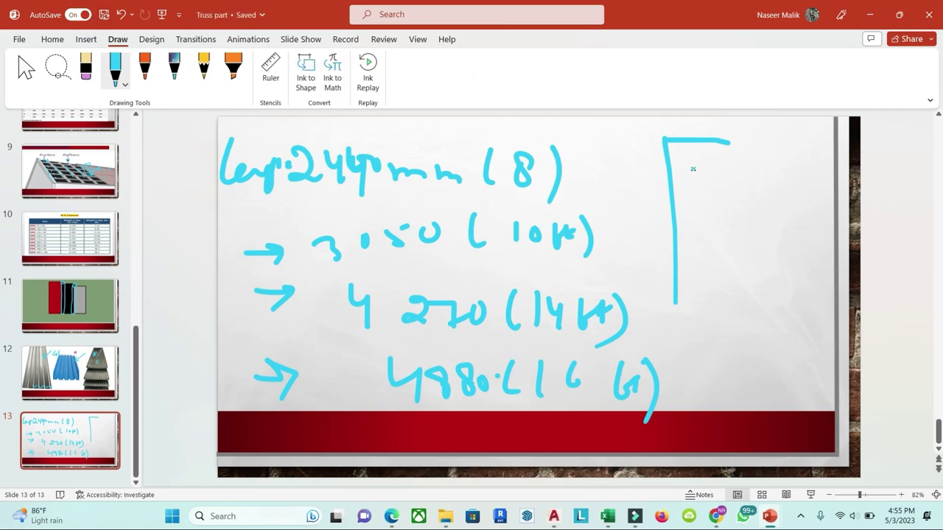
Step: Write 1020mm and 3.58 in the bracket, then switch to the galvanized sheets page in Chrome
mouse_move(693, 168)
mouse_down()
mouse_move(695, 188)
mouse_move(712, 171)
mouse_move(746, 187)
mouse_move(763, 171)
mouse_move(806, 173)
mouse_up()
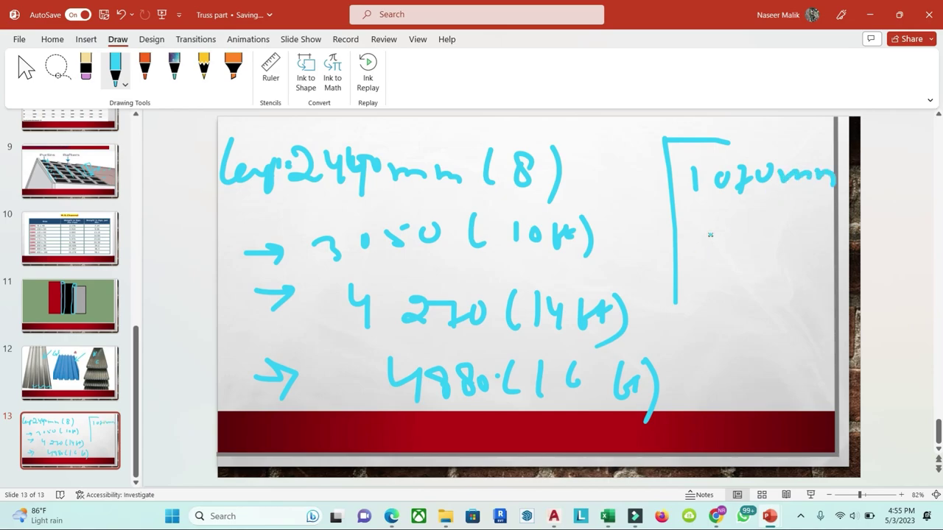
drag(710, 228, 723, 259)
drag(752, 231, 766, 246)
mouse_move(766, 223)
mouse_down()
mouse_move(788, 221)
mouse_move(800, 236)
mouse_up()
mouse_move(608, 522)
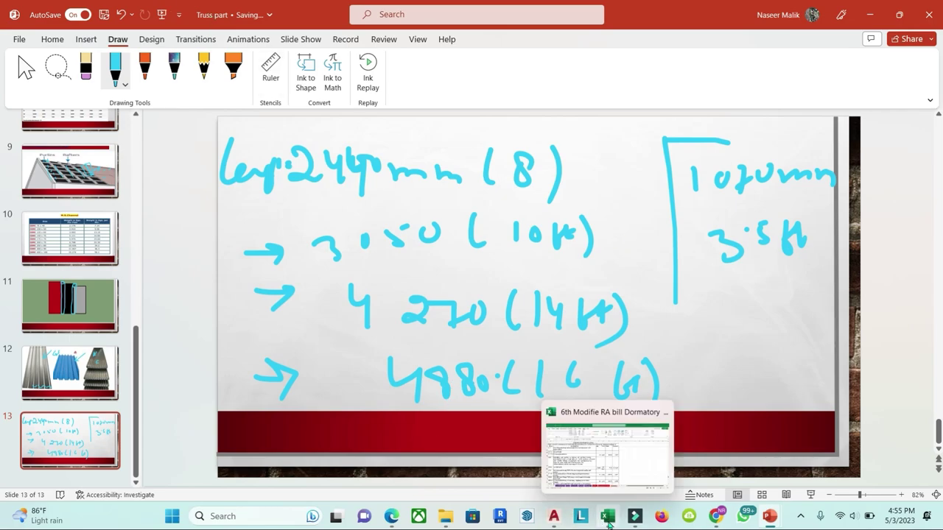
click(714, 516)
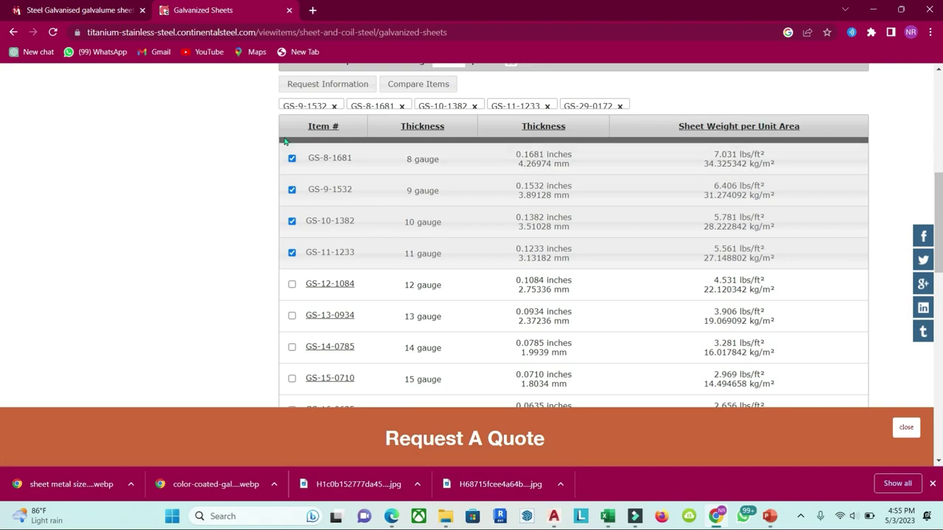
scroll(341, 230, down, 4)
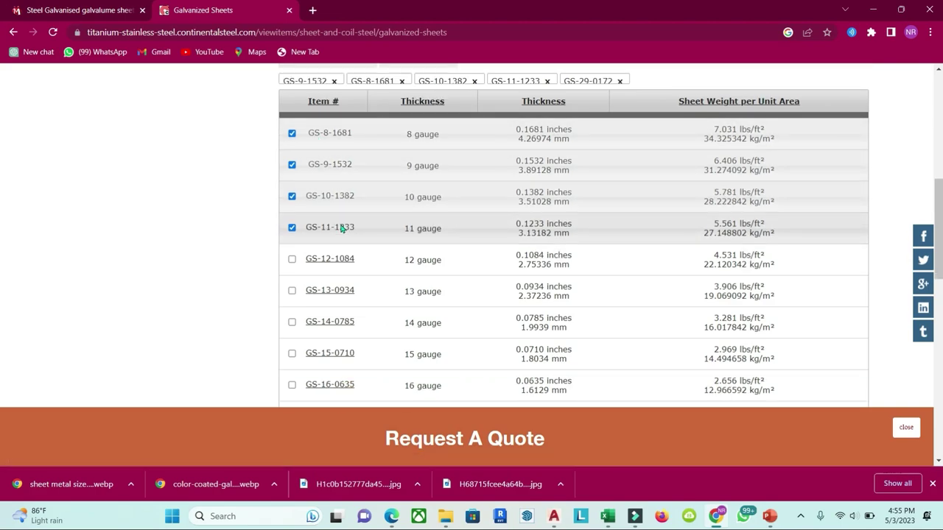
scroll(341, 230, down, 2)
click(383, 394)
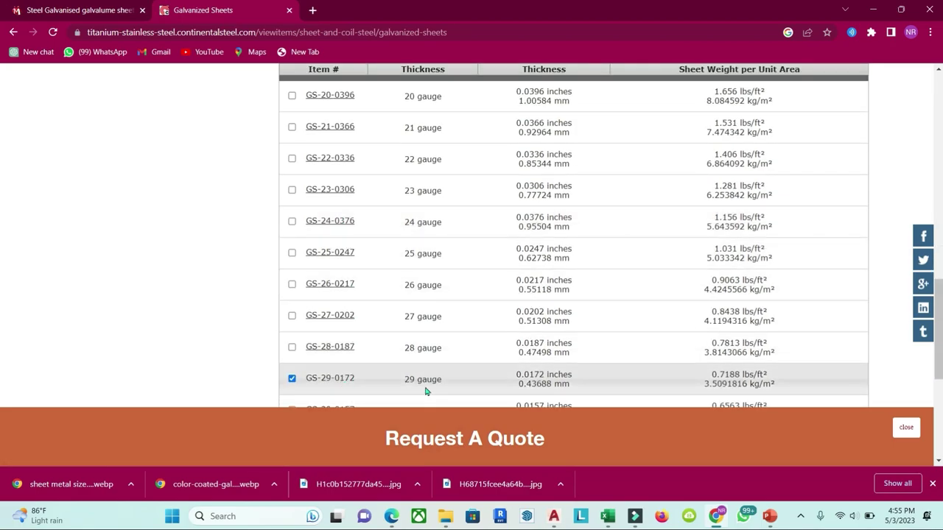
scroll(427, 390, up, 1)
scroll(427, 390, up, 2)
scroll(428, 390, up, 2)
scroll(476, 300, up, 4)
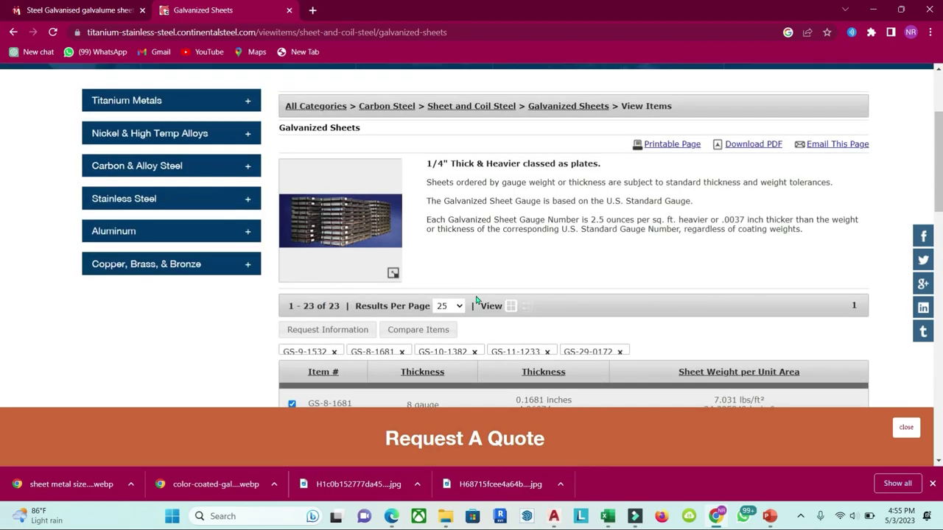
scroll(476, 300, down, 4)
scroll(421, 126, up, 1)
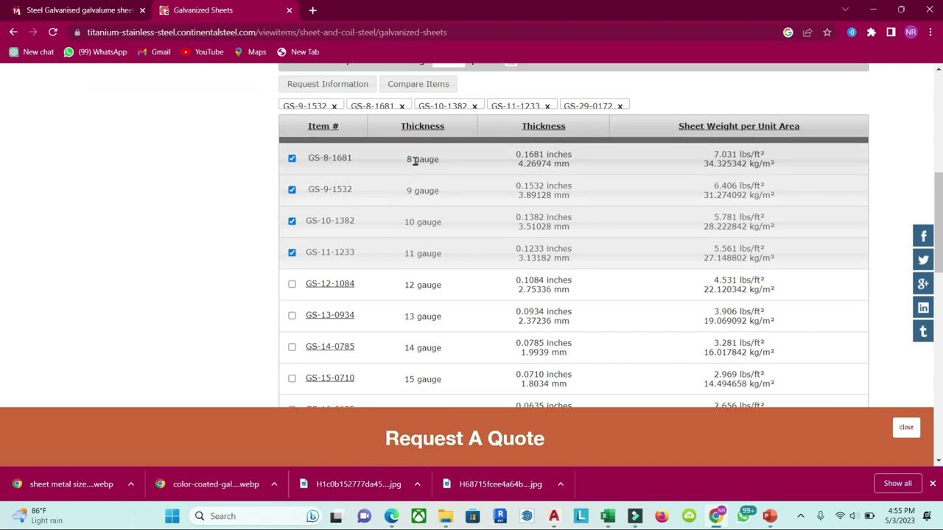
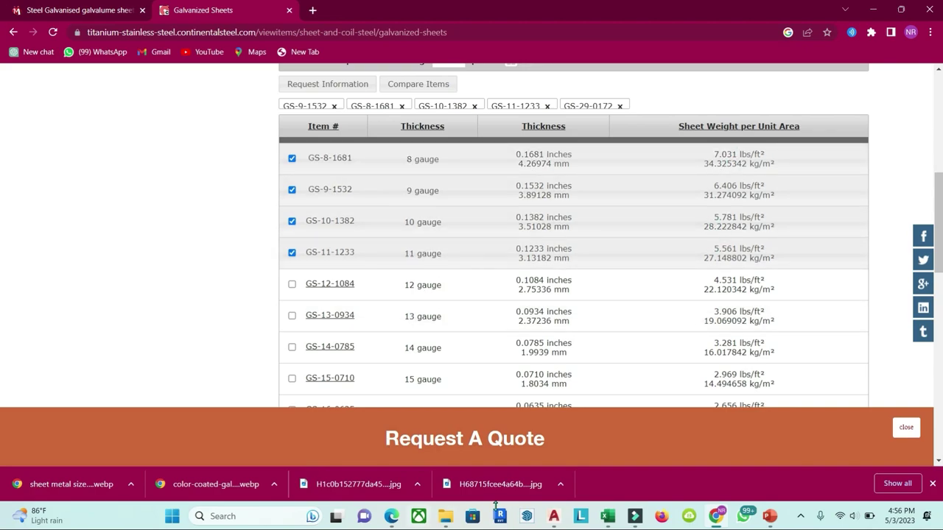
Step: Bring the 'Truss part' PowerPoint deck forward, showing slide 13 with its handwritten sheet lengths
mouse_move(771, 518)
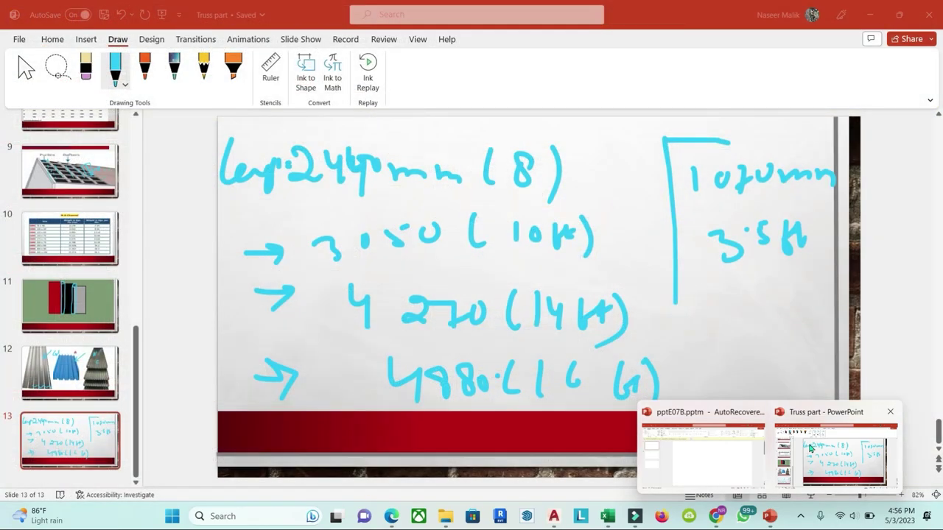
click(831, 453)
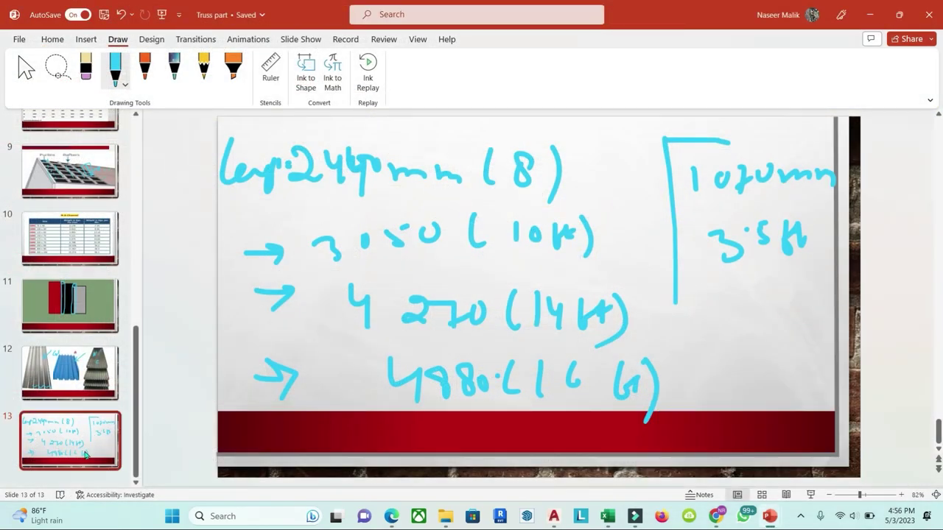
Step: Add a blank slide 14 and sketch circled cyan arrows on it with the pen
key(Return)
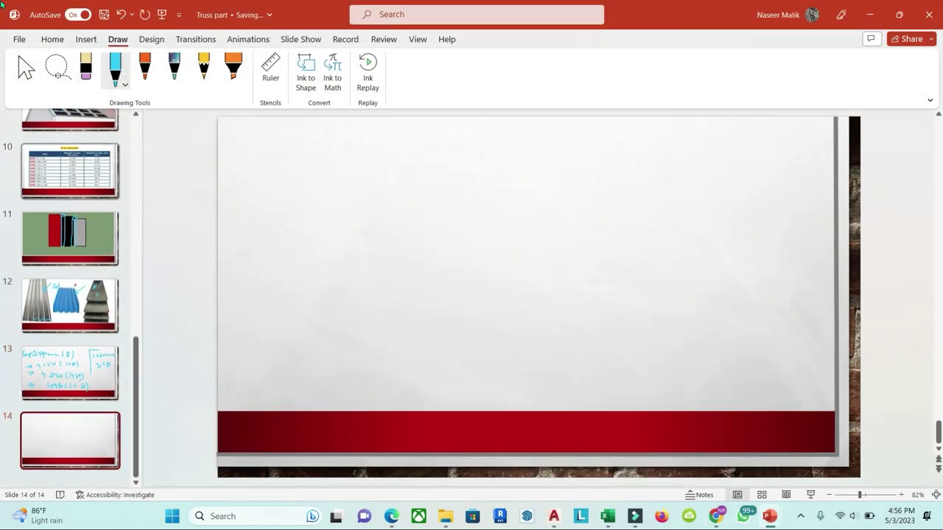
click(116, 70)
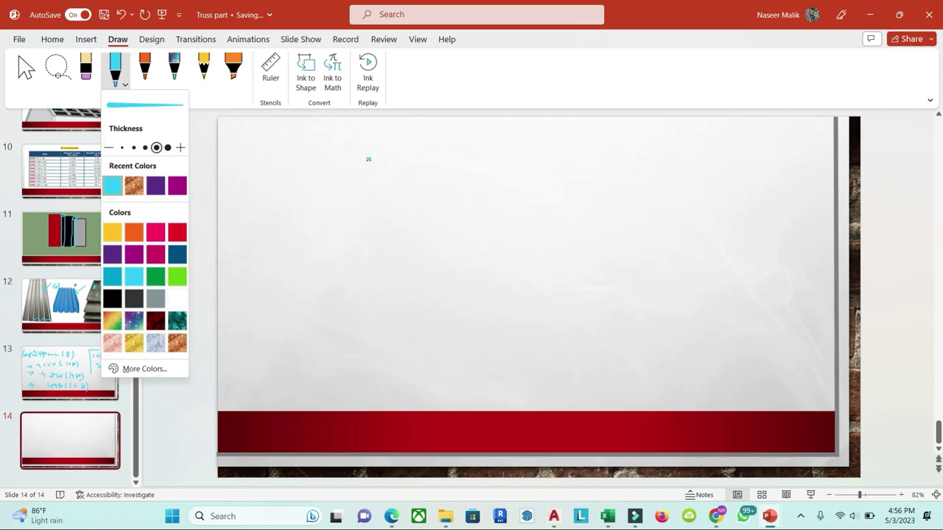
mouse_move(368, 155)
mouse_down()
mouse_move(376, 210)
mouse_move(391, 181)
mouse_up()
drag(440, 127, 452, 215)
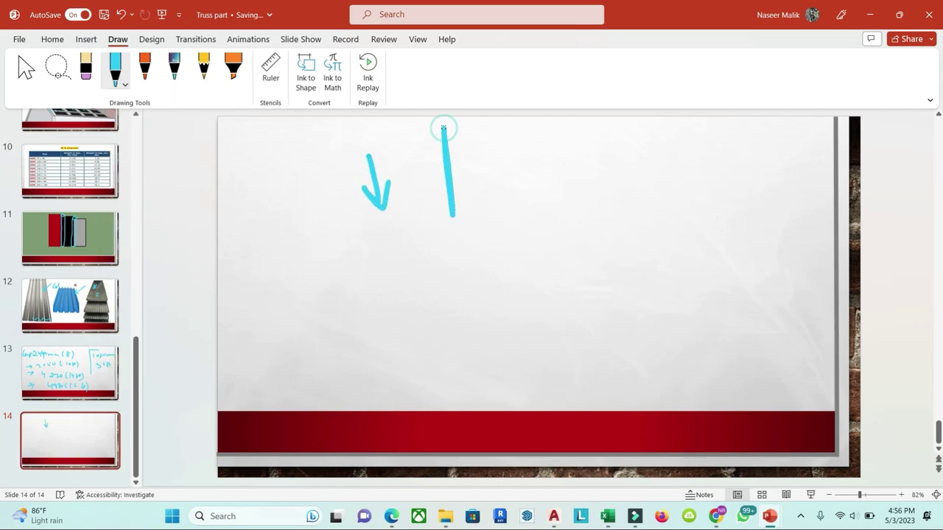
mouse_move(440, 147)
mouse_down()
mouse_move(439, 127)
mouse_move(487, 122)
mouse_up()
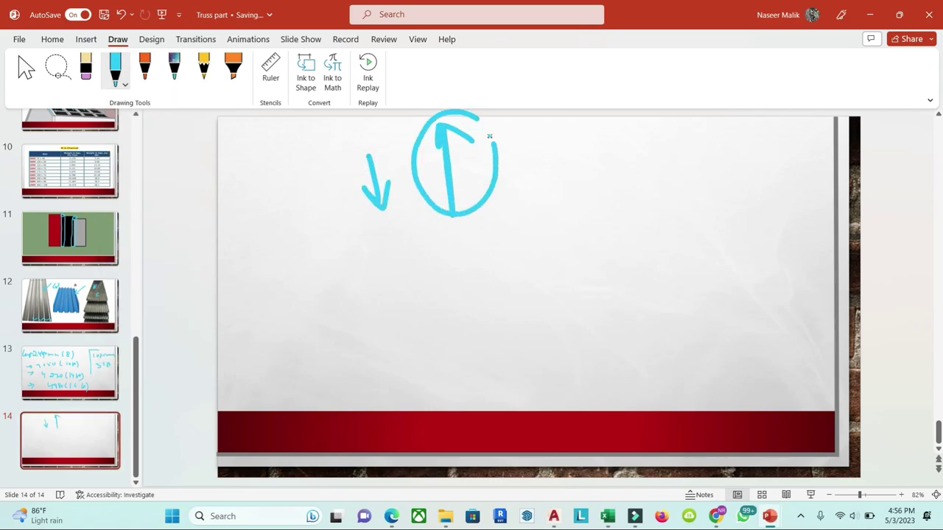
mouse_move(366, 140)
mouse_down()
mouse_move(335, 215)
mouse_move(357, 142)
mouse_up()
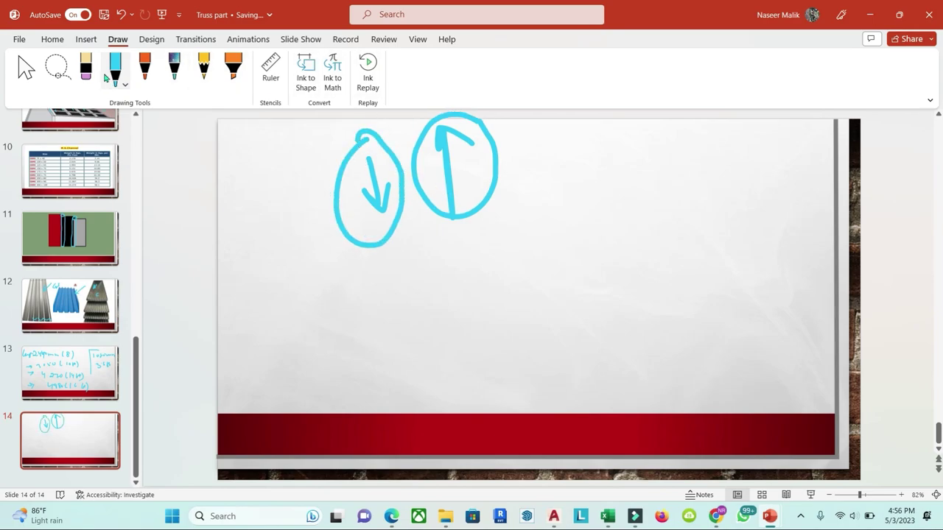
Step: Erase the cyan arrow sketches so slide 14 is blank again
click(85, 67)
drag(626, 137, 306, 238)
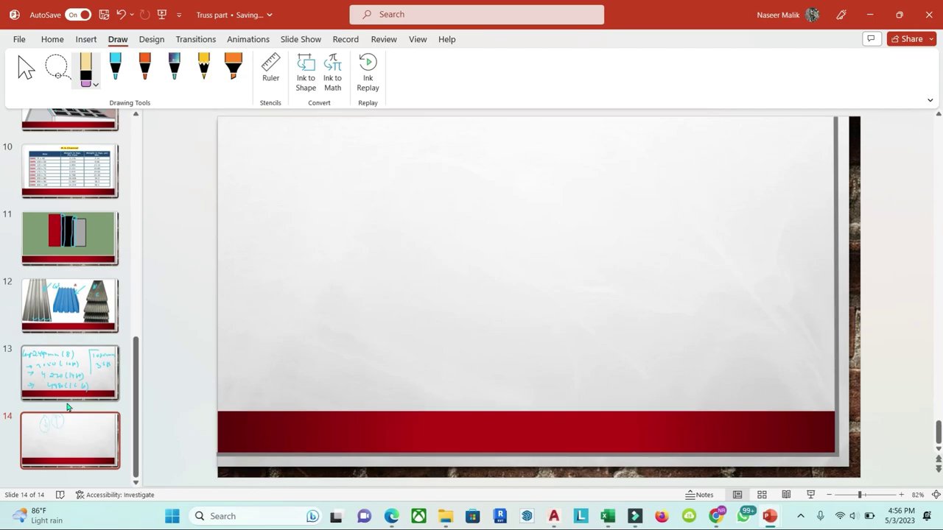
mouse_move(434, 505)
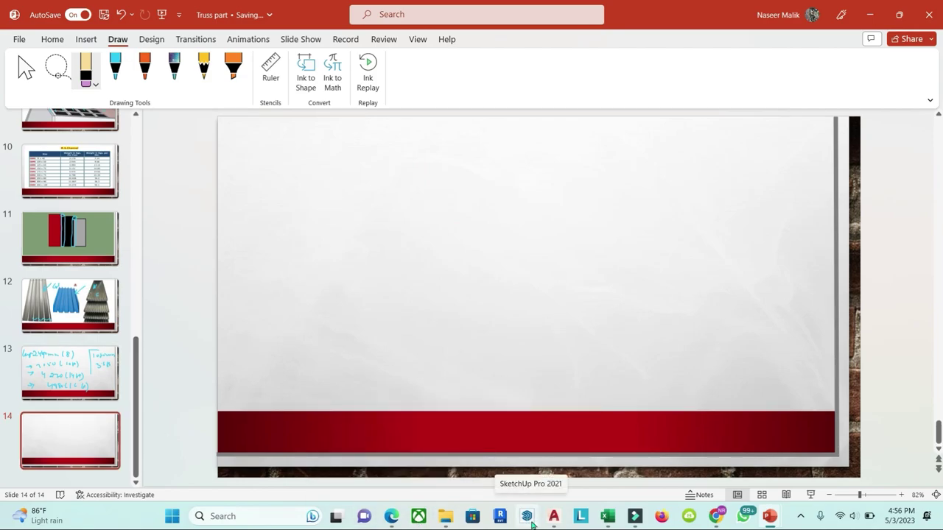
mouse_move(615, 526)
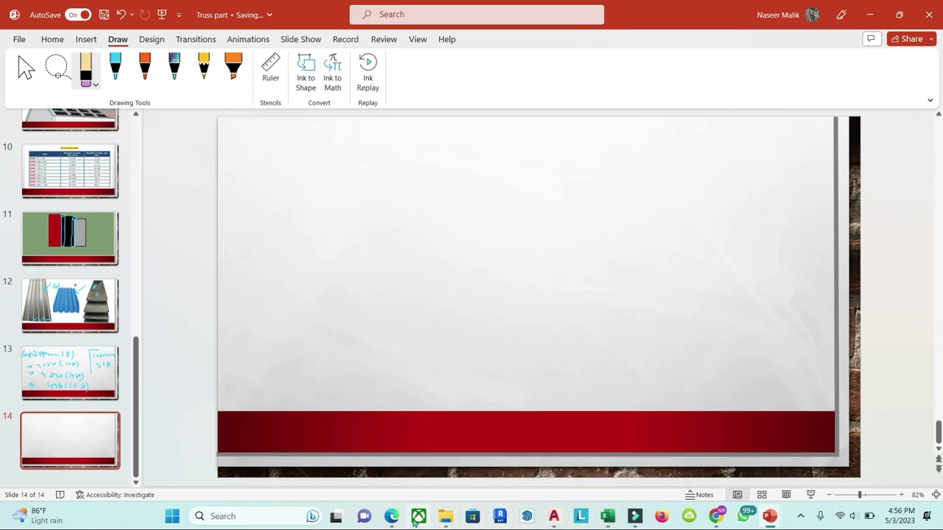
Step: Zoom into Section AA of null-1.pdf and trace both roof rafters in red, marking POST RHS
click(391, 519)
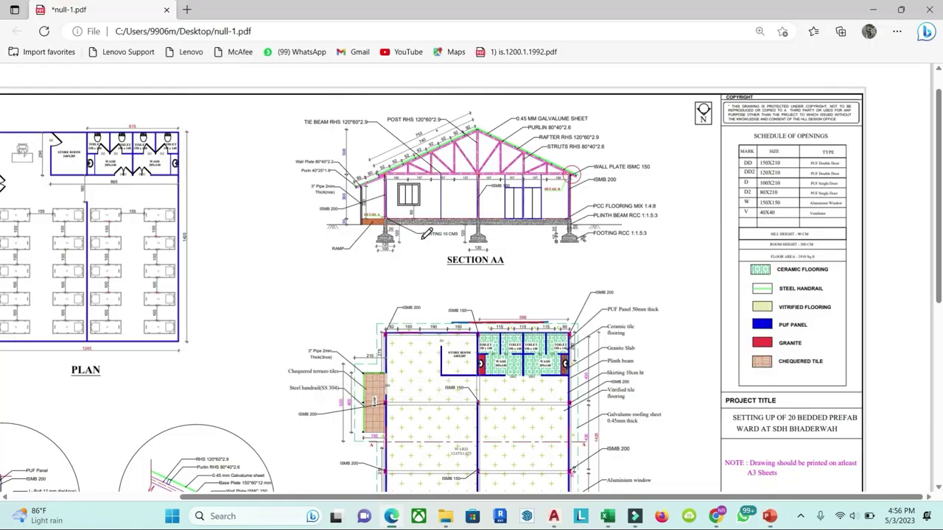
scroll(347, 171, up, 1)
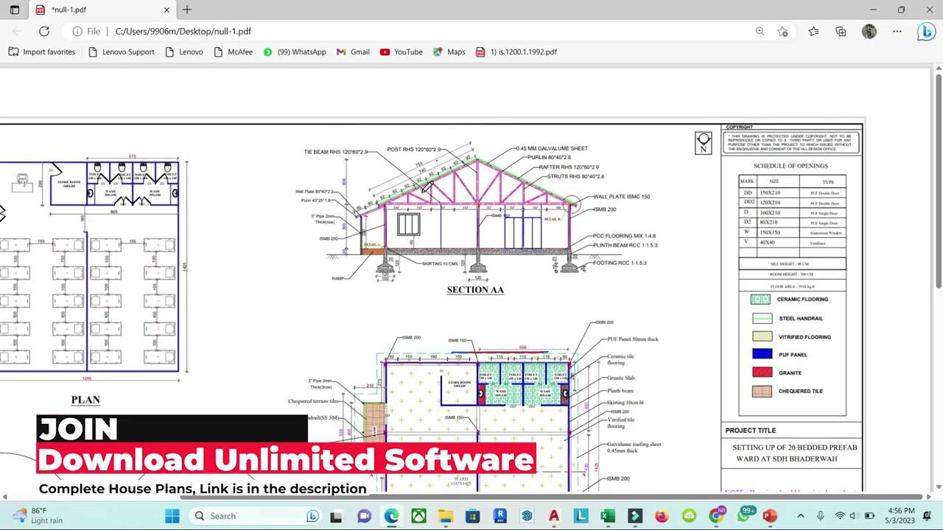
scroll(424, 188, up, 2)
scroll(413, 186, up, 2)
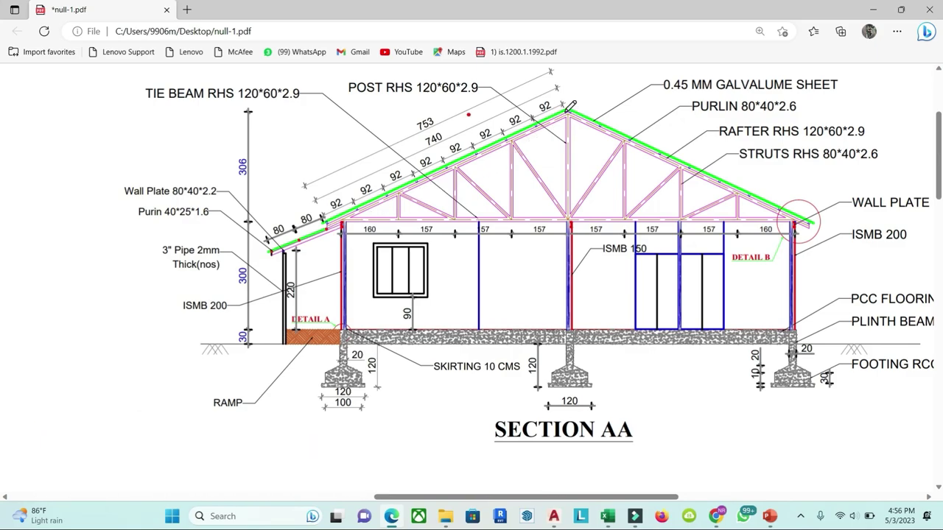
drag(571, 106, 262, 230)
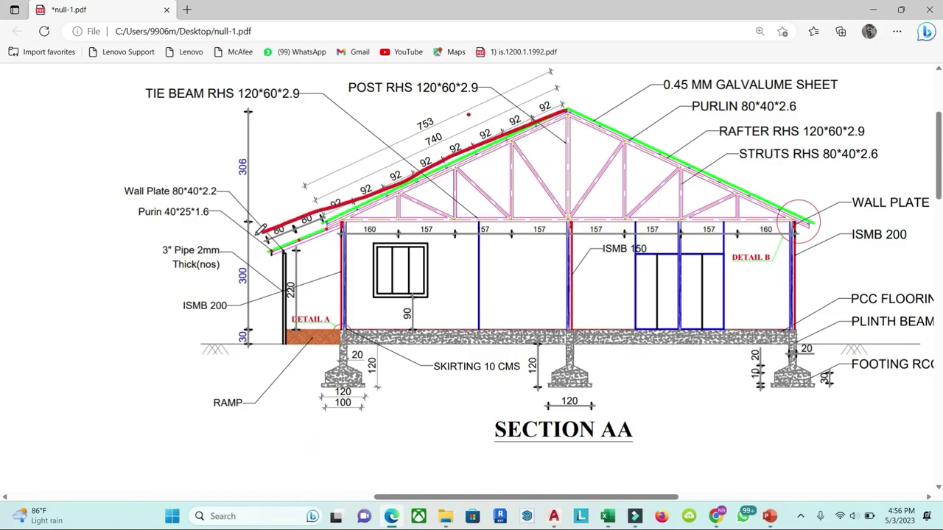
drag(568, 110, 816, 211)
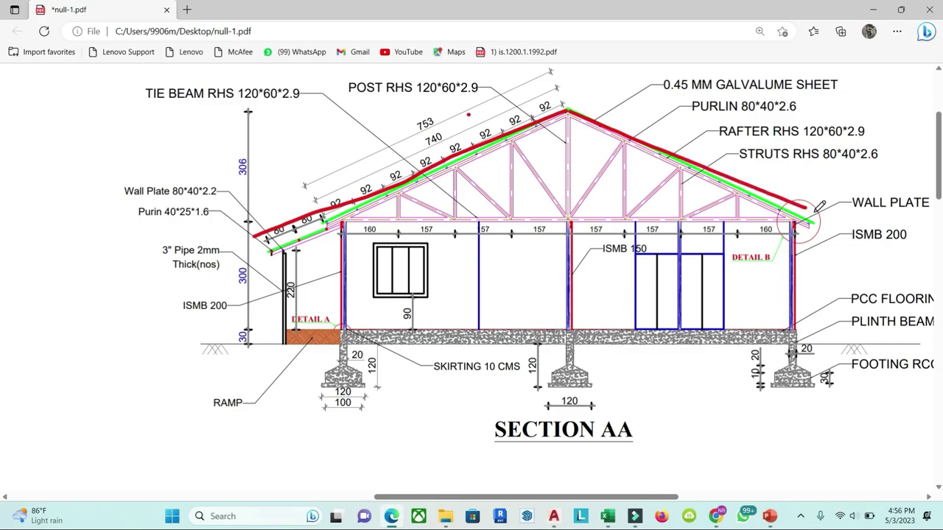
mouse_move(367, 87)
mouse_down()
mouse_move(394, 142)
mouse_move(410, 109)
mouse_up()
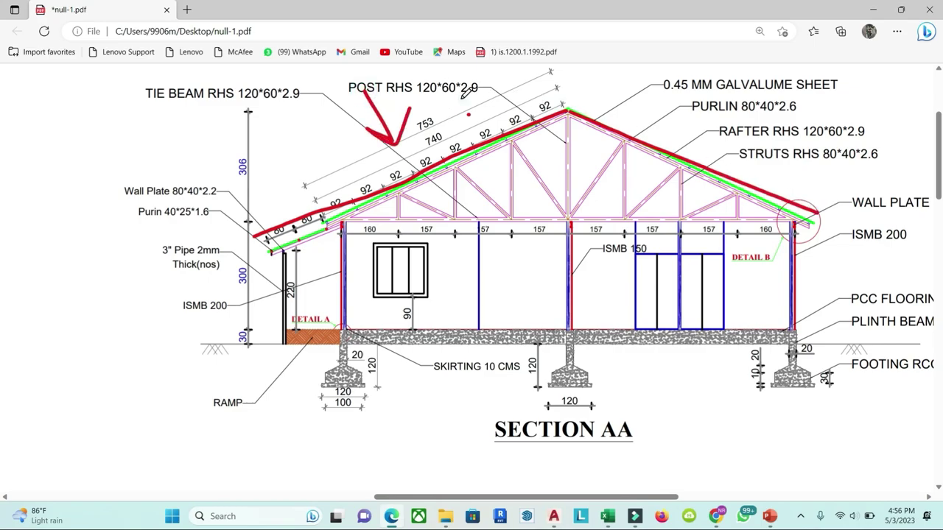
mouse_move(465, 93)
mouse_down()
mouse_move(480, 118)
mouse_move(498, 96)
mouse_up()
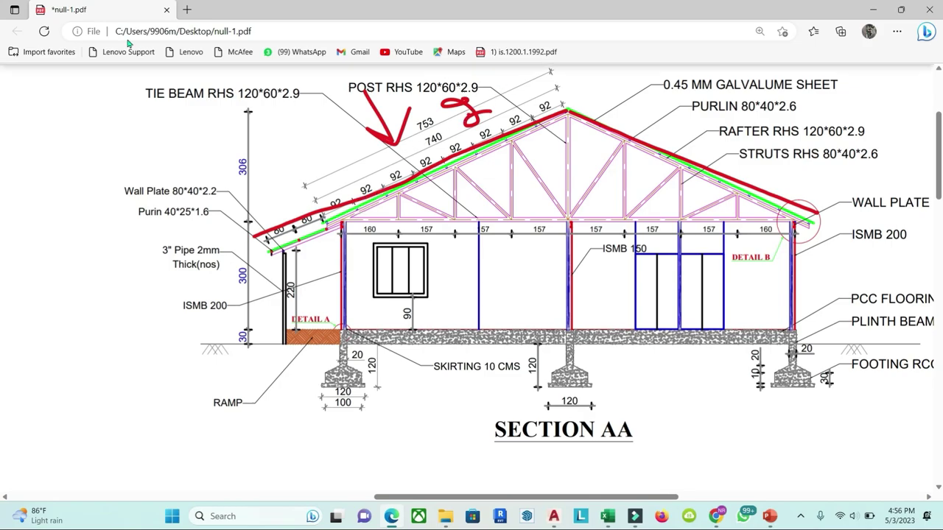
Step: Erase the red arrow, squiggle and left-rafter stroke near POST RHS
click(154, 75)
drag(324, 134, 342, 194)
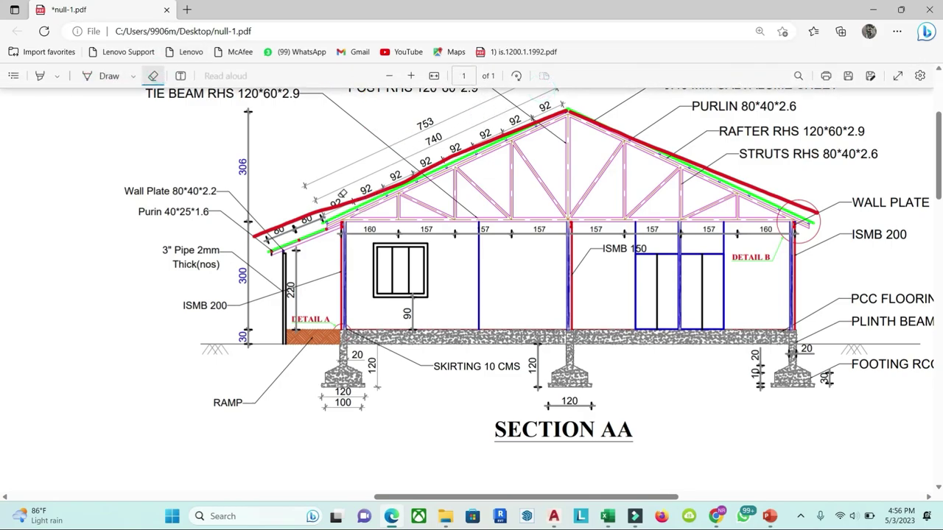
click(354, 169)
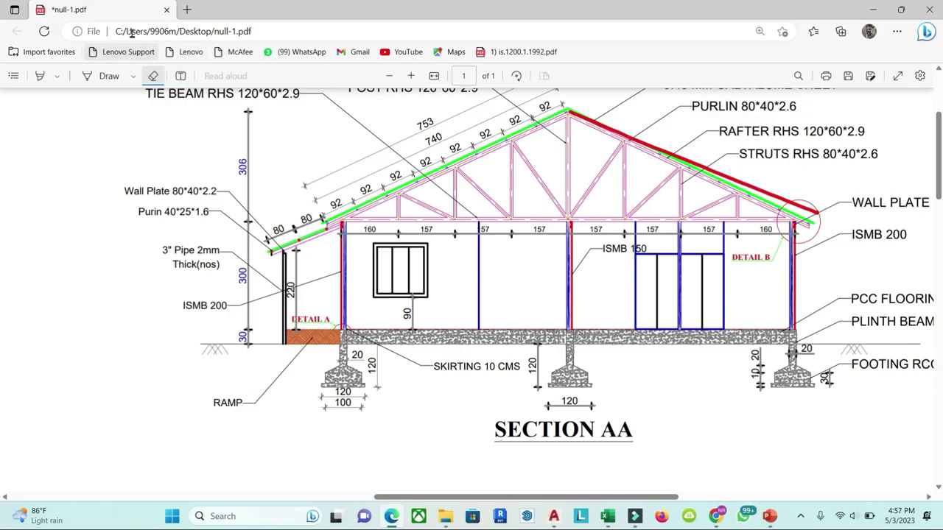
Step: Circle the 753 dimension, write 753 on the truss and mark the roof slope in red
click(109, 76)
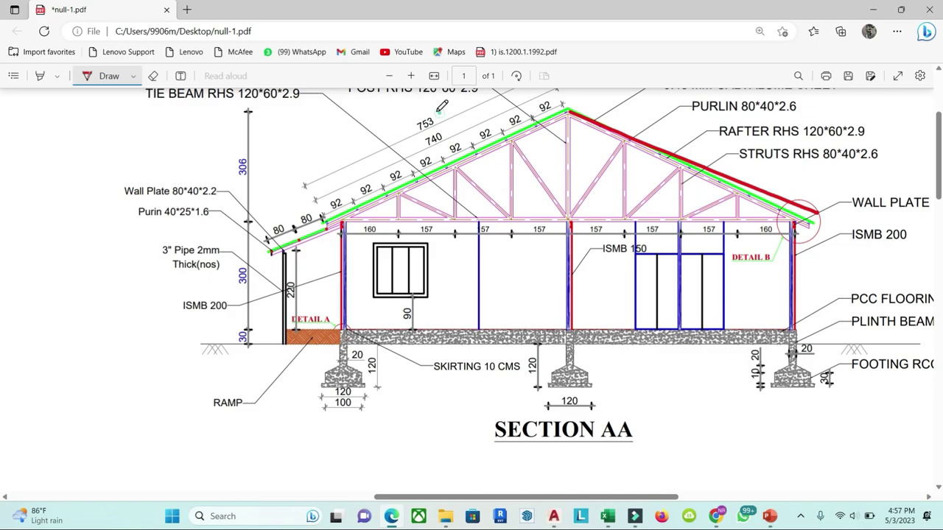
drag(442, 110, 444, 118)
drag(488, 159, 515, 184)
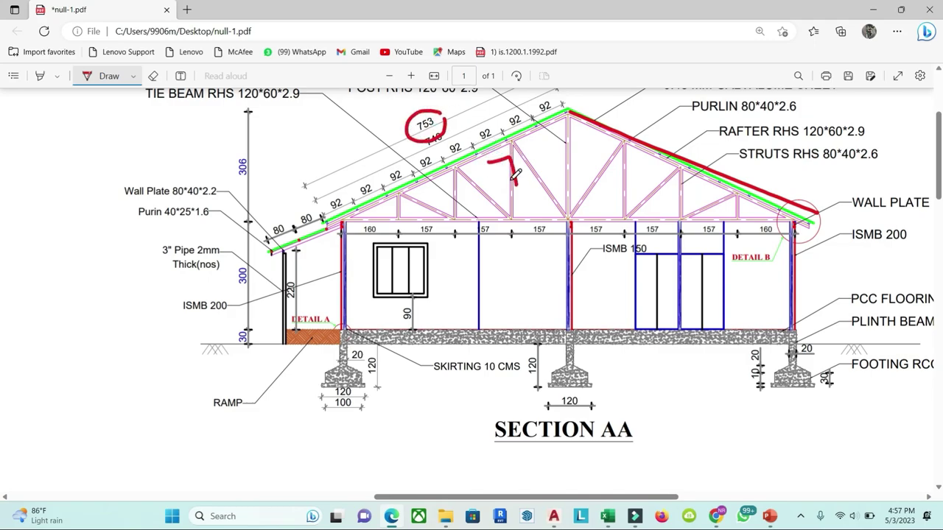
drag(527, 151, 520, 175)
drag(551, 148, 554, 170)
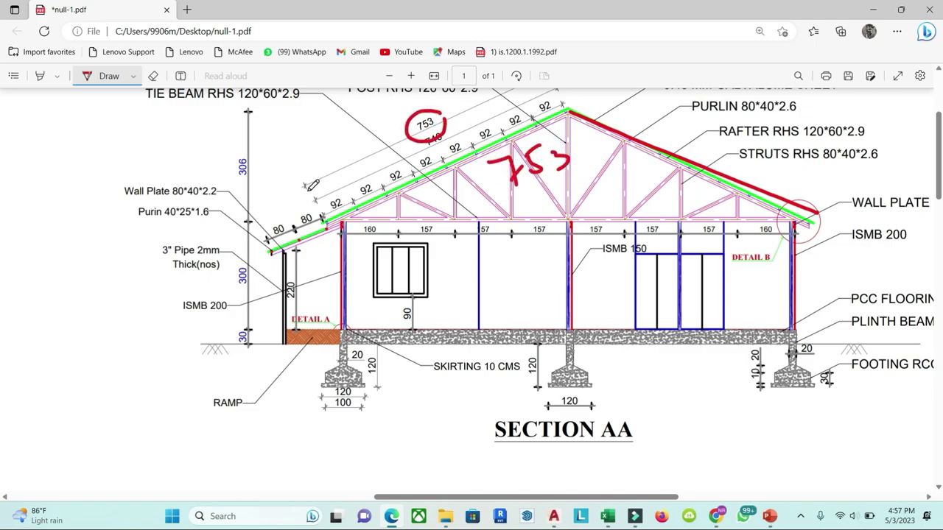
mouse_move(303, 185)
mouse_down()
mouse_move(320, 215)
mouse_move(295, 228)
mouse_up()
drag(318, 199, 324, 223)
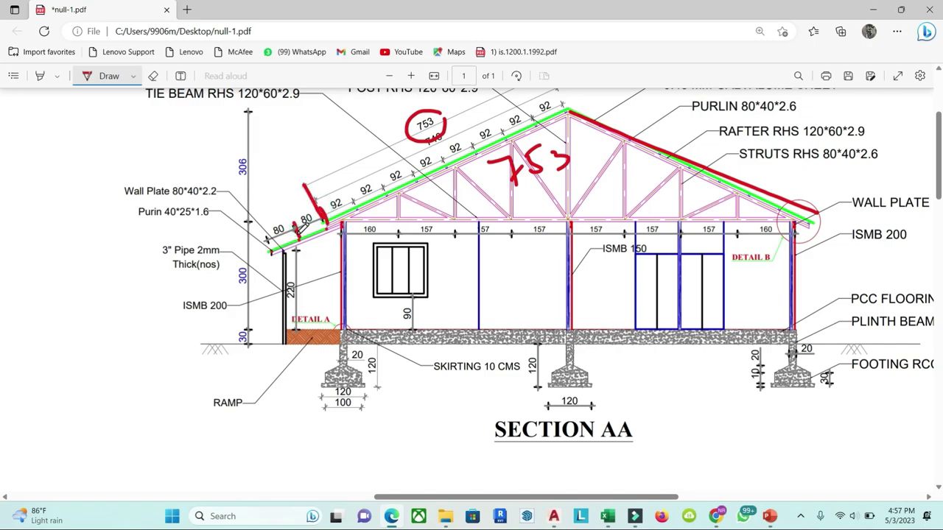
drag(261, 232, 271, 250)
Step: Extend the note to read (753 + 160) on the truss
mouse_move(583, 166)
mouse_down()
mouse_move(613, 149)
mouse_move(598, 176)
mouse_up()
drag(627, 140, 625, 168)
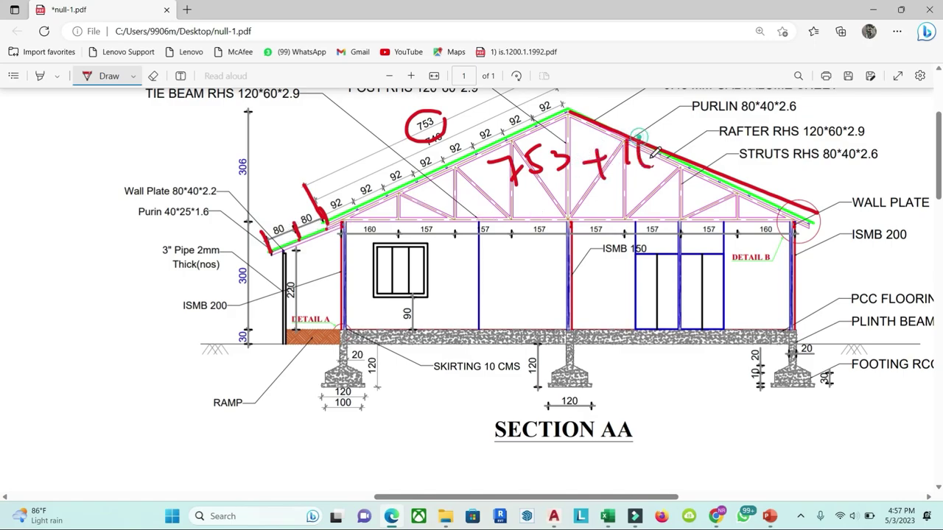
mouse_move(653, 131)
mouse_down()
mouse_move(660, 151)
mouse_move(669, 144)
mouse_up()
drag(679, 129, 690, 172)
drag(480, 156, 483, 214)
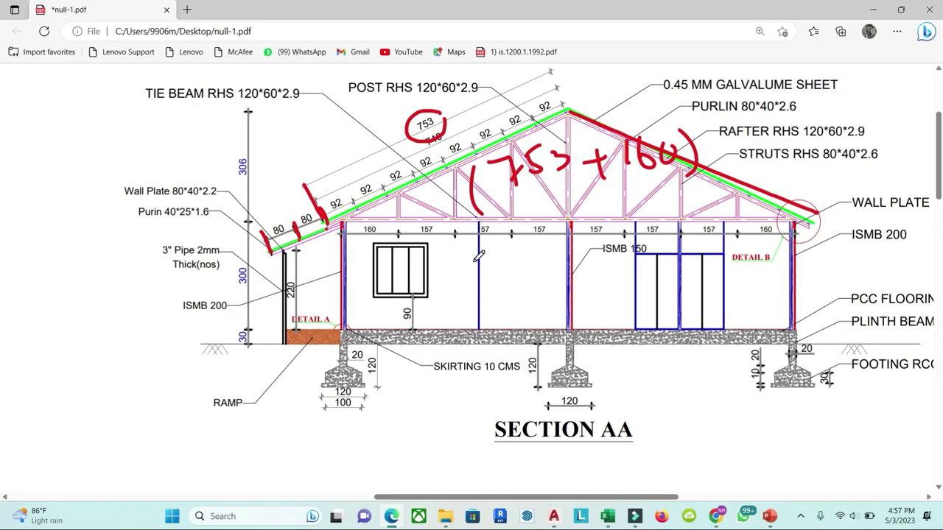
Step: Write the total 913cm below the truss and draw an arrow toward STRUTS
drag(482, 250, 486, 276)
drag(507, 237, 509, 274)
mouse_move(522, 240)
mouse_down()
mouse_move(527, 267)
mouse_move(604, 255)
mouse_up()
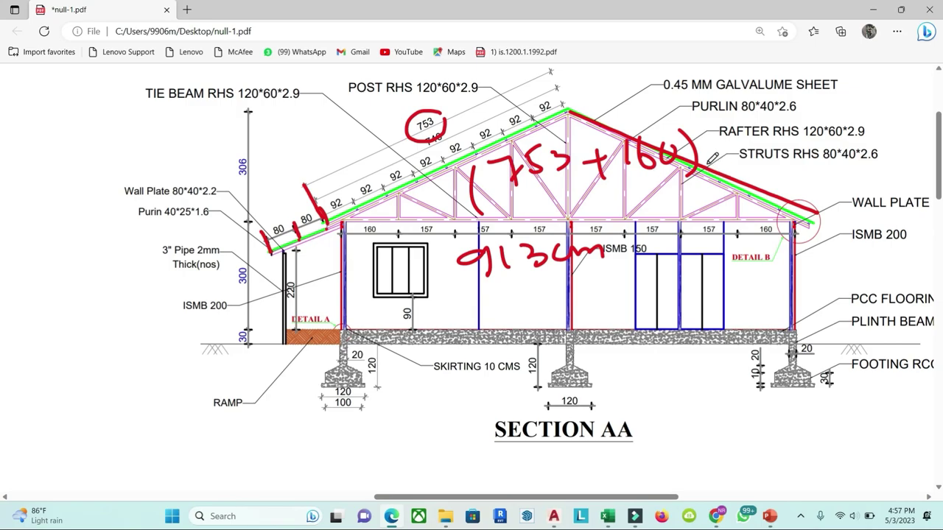
mouse_move(711, 155)
mouse_down()
mouse_move(750, 166)
mouse_move(740, 171)
mouse_up()
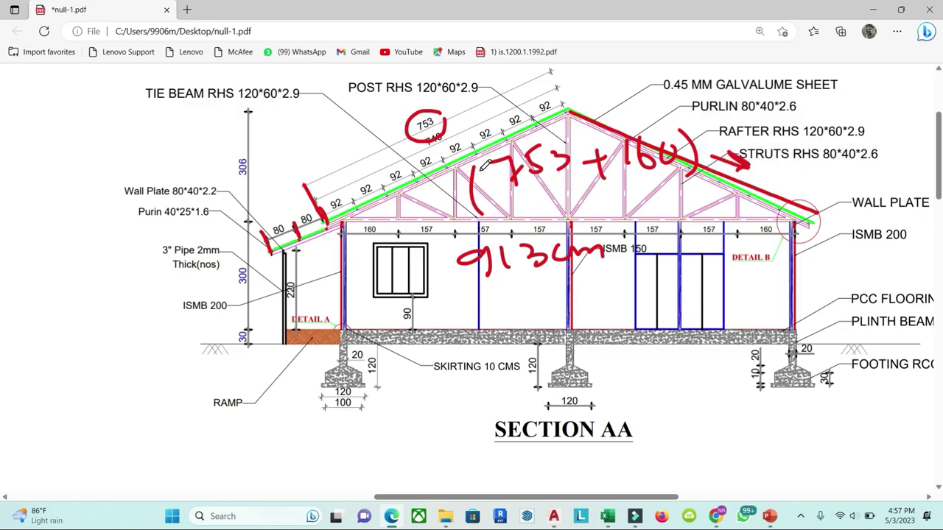
Step: Fit the whole floor plan in view, ink its right side red and circle the 1425 dimension
scroll(493, 171, down, 3)
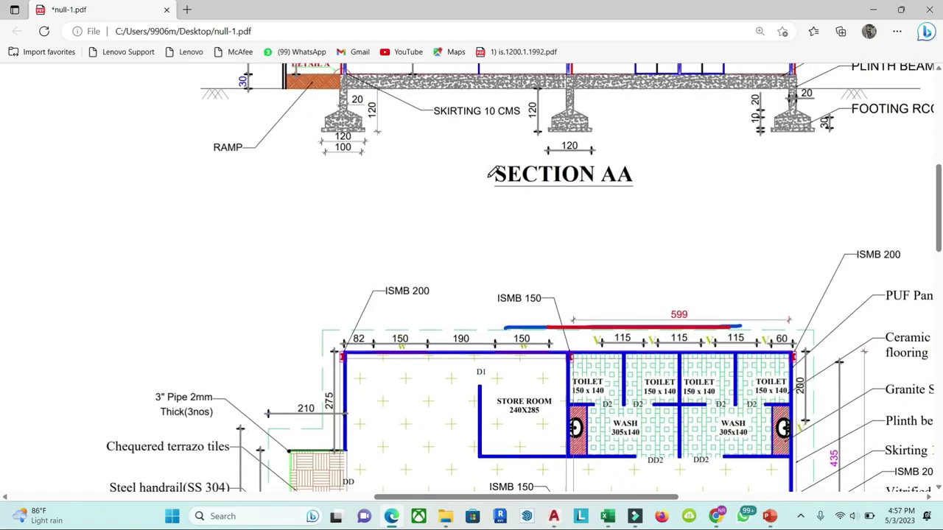
scroll(501, 177, down, 3)
scroll(516, 181, down, 1)
scroll(641, 183, up, 1)
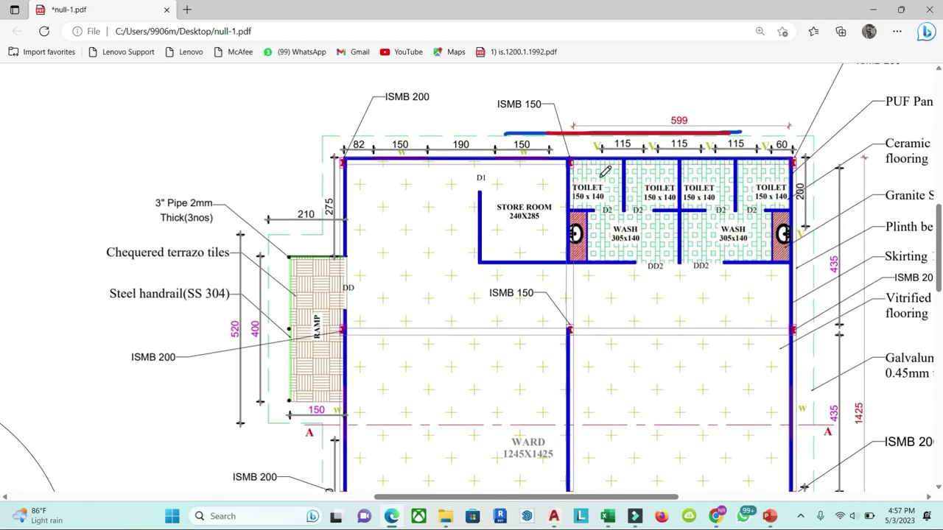
scroll(614, 171, down, 1)
scroll(614, 171, down, 1)
scroll(614, 171, up, 1)
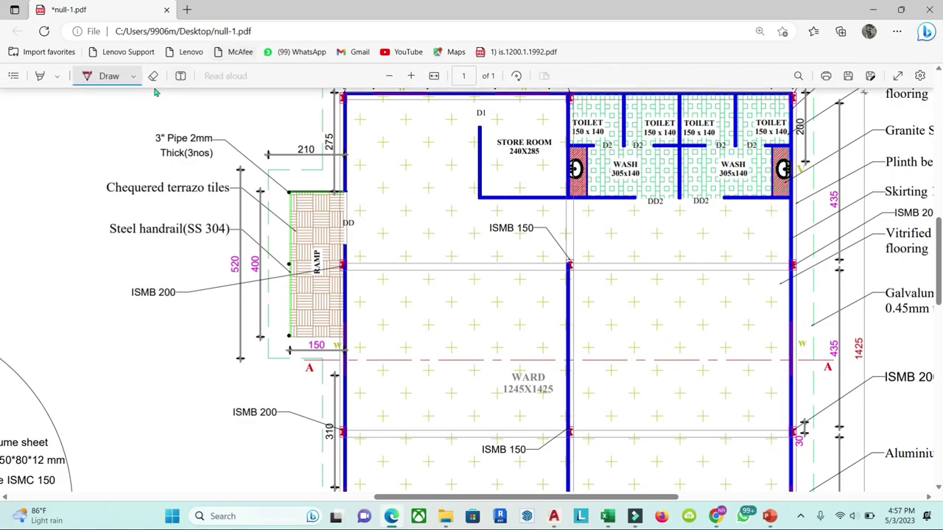
click(390, 76)
scroll(567, 234, up, 1)
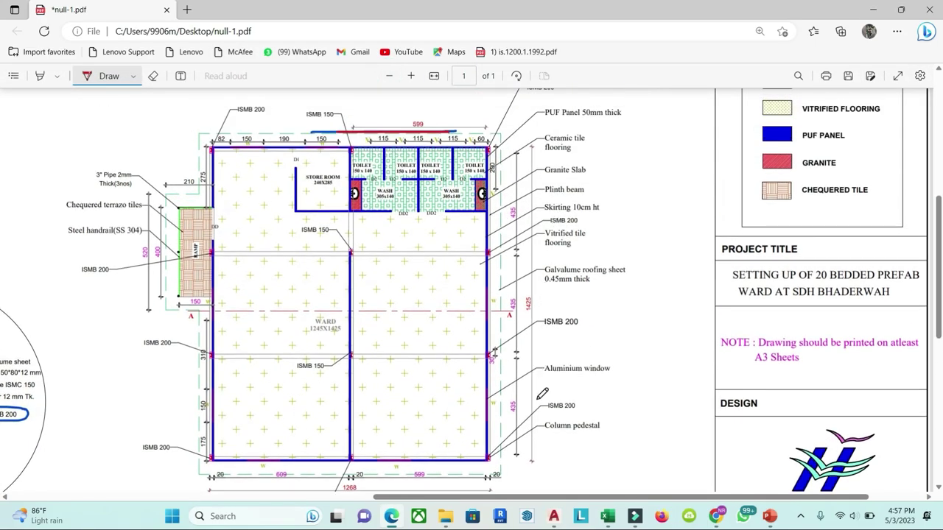
drag(531, 462, 528, 110)
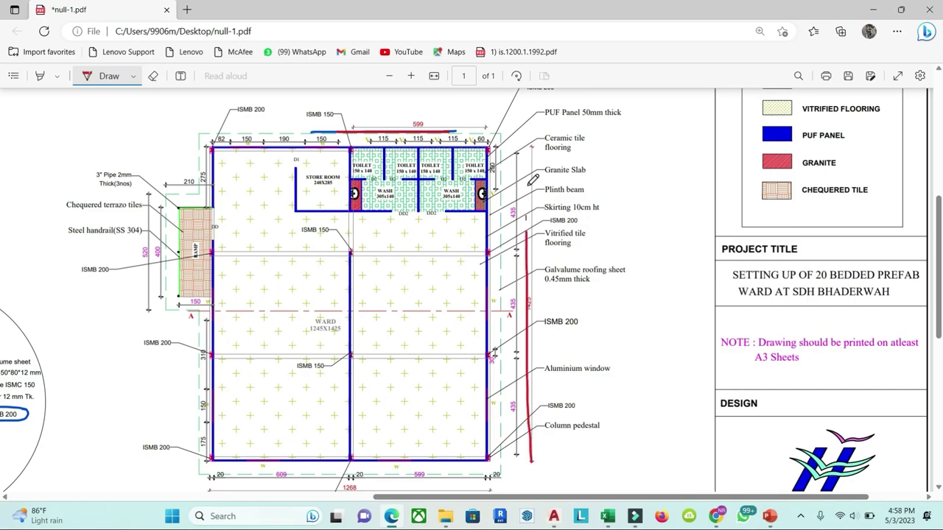
mouse_move(540, 295)
mouse_down()
mouse_move(514, 292)
mouse_move(543, 298)
mouse_up()
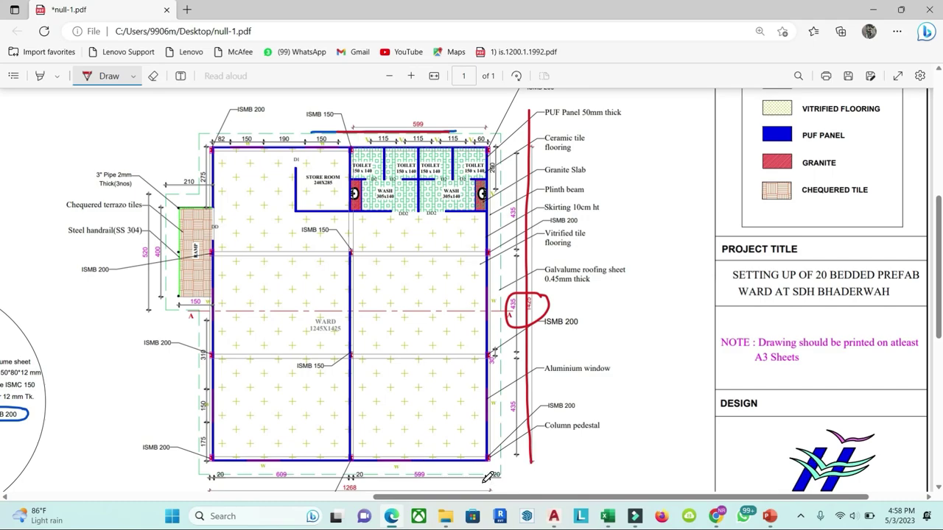
Step: Mark the bottom 599 and 609, top 190 dimensions and the side walls in red
drag(325, 475, 501, 475)
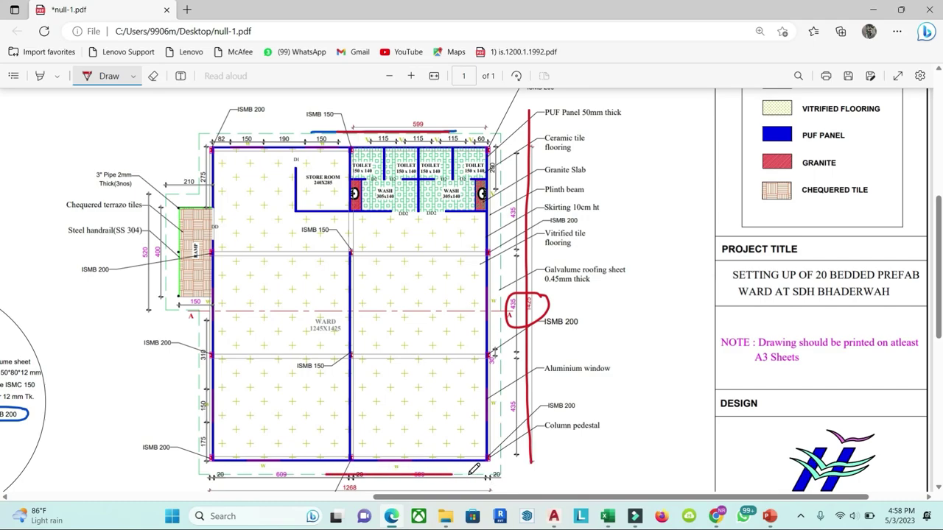
drag(500, 332, 494, 431)
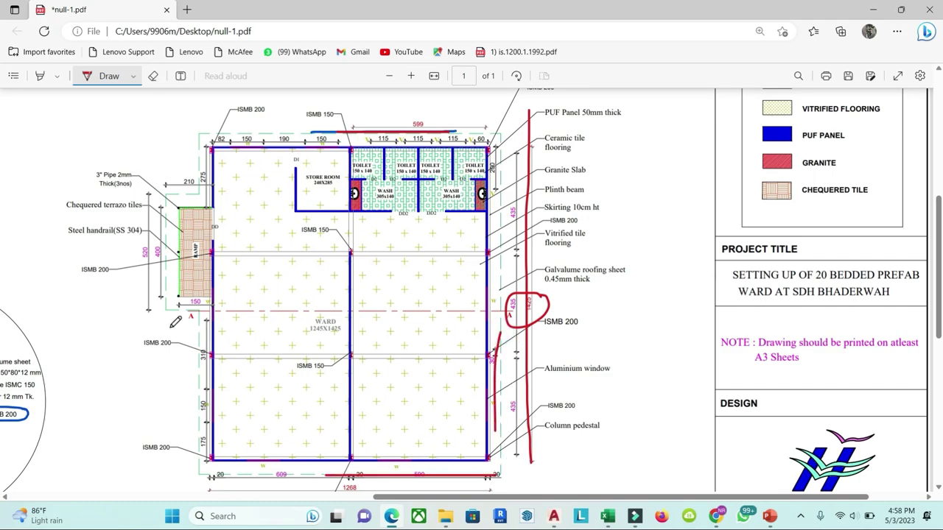
drag(193, 324, 188, 385)
drag(246, 135, 308, 137)
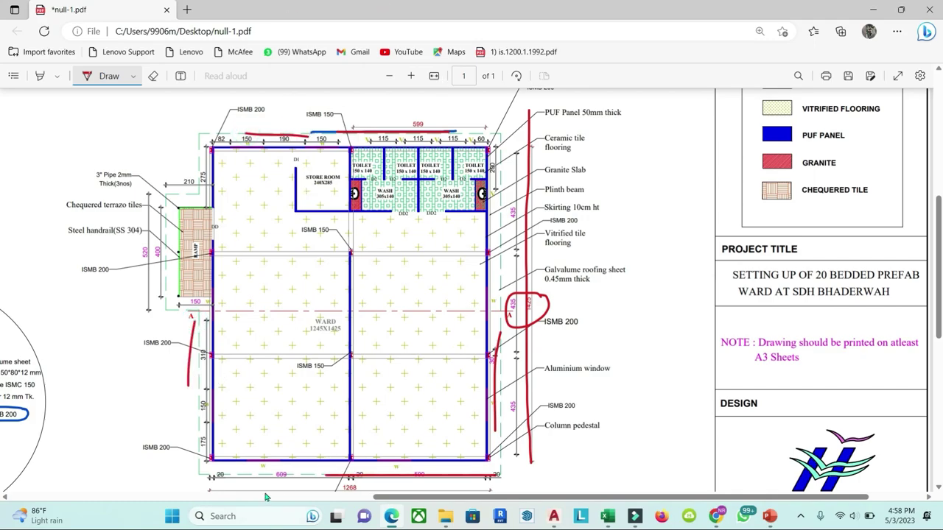
drag(251, 475, 292, 474)
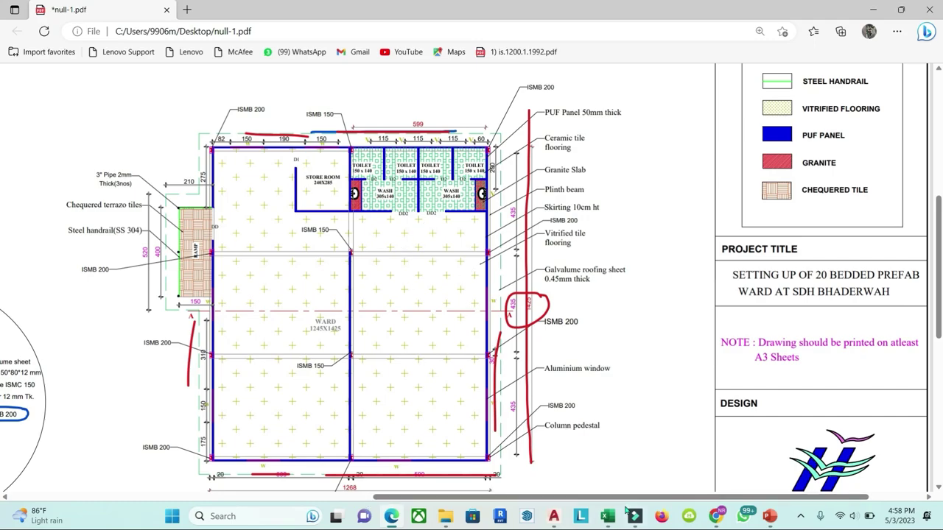
Step: Switch to Drawing2.dwg in AutoCAD and zoom and pan to the floor plan
click(553, 517)
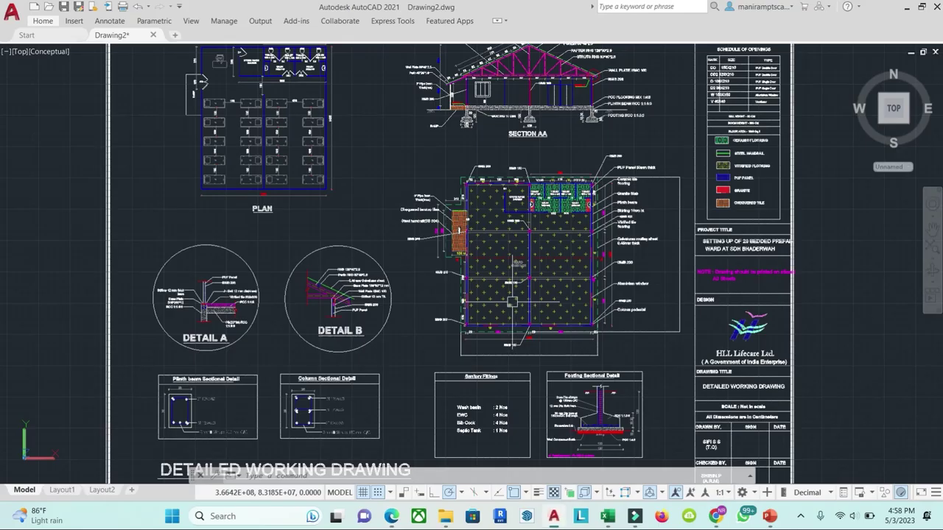
scroll(492, 244, up, 5)
scroll(486, 222, down, 4)
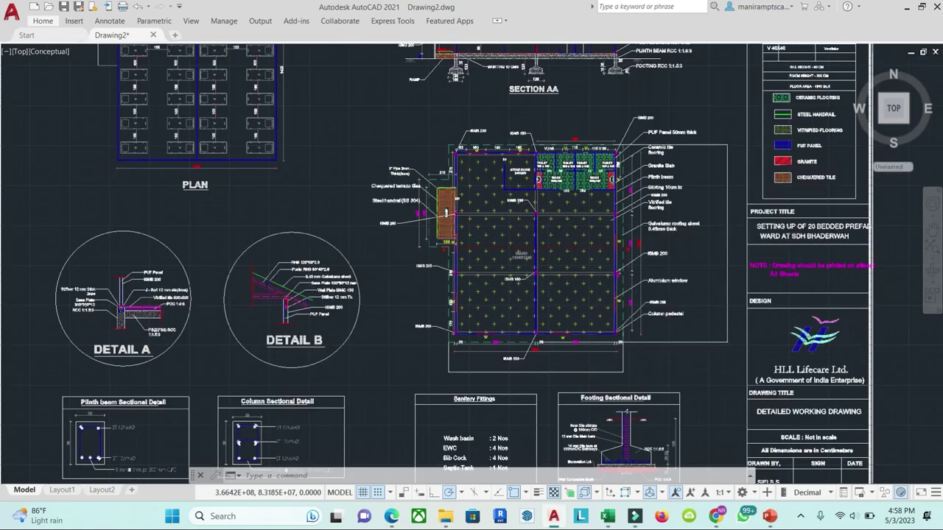
scroll(529, 282, down, 2)
scroll(529, 282, up, 3)
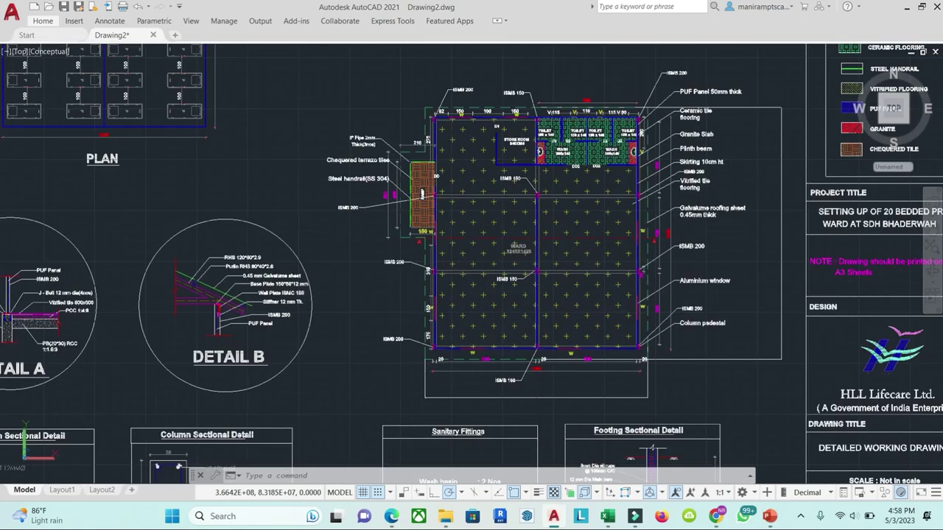
drag(628, 178, 503, 272)
scroll(503, 272, down, 1)
key(Escape)
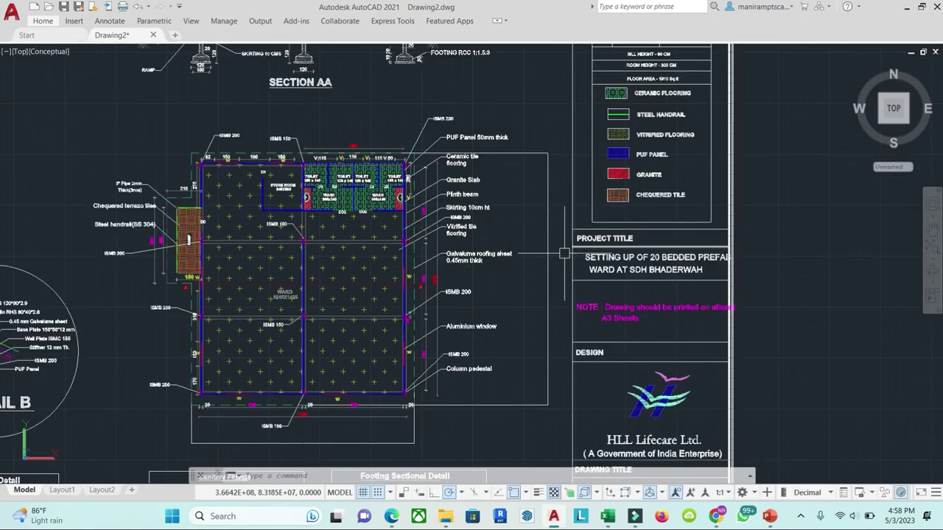
scroll(526, 257, up, 3)
scroll(523, 254, up, 3)
Step: Zoom in on the vertical line to read its 1545:0583 length, then return to the floor-plan PDF
click(544, 255)
scroll(495, 388, up, 3)
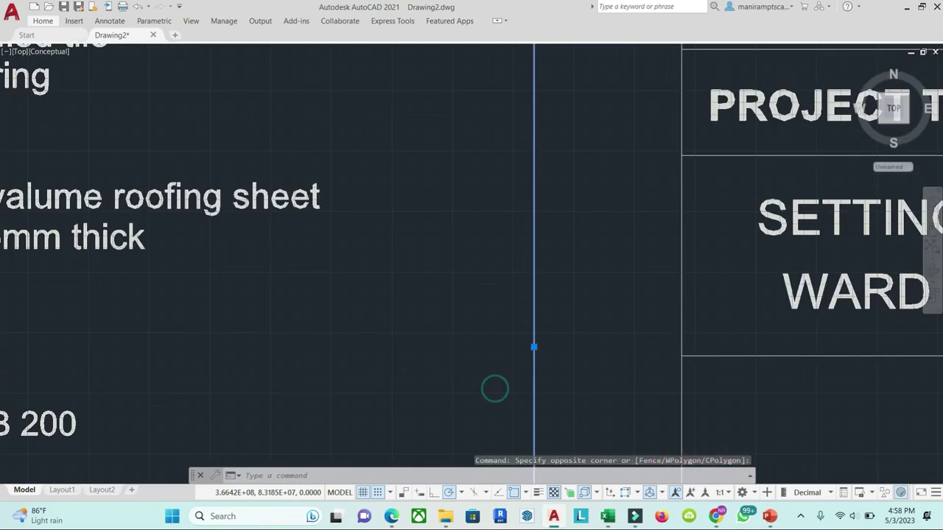
scroll(516, 354, up, 2)
scroll(539, 332, up, 5)
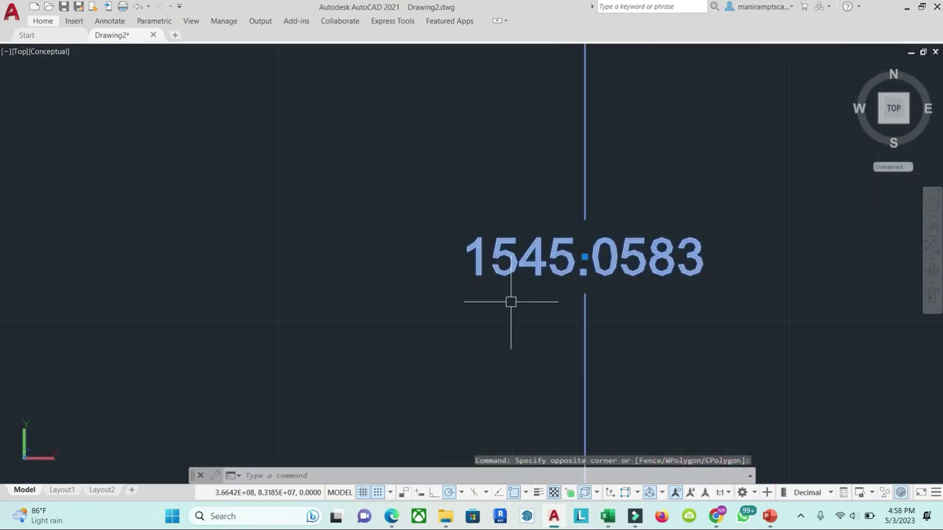
scroll(567, 324, down, 3)
scroll(606, 349, down, 5)
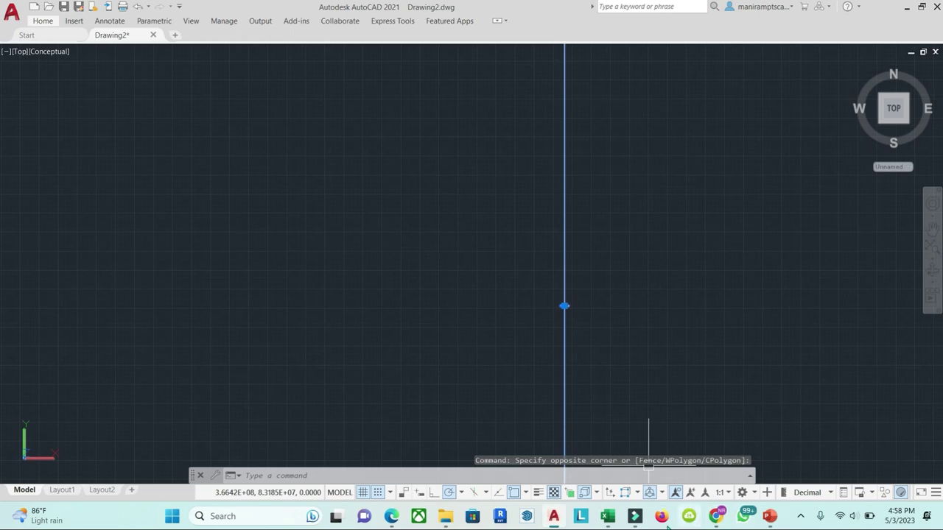
click(770, 517)
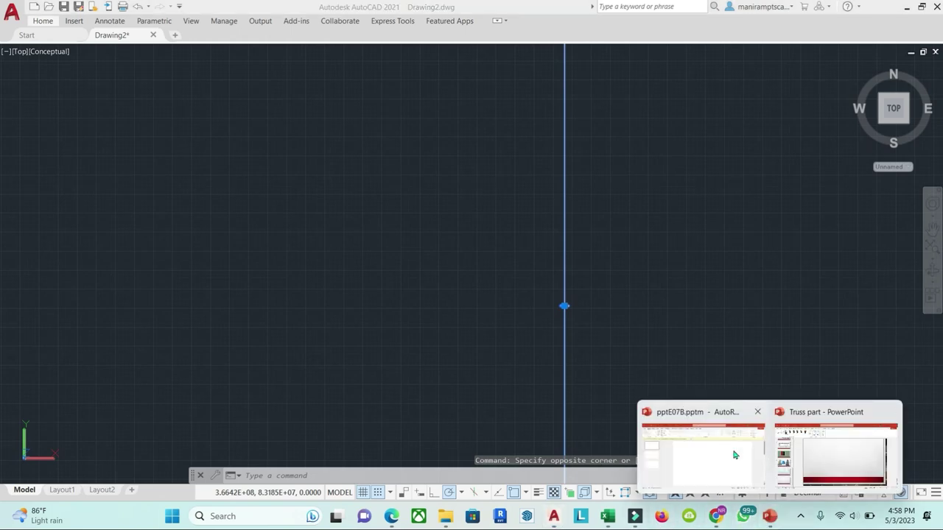
click(391, 516)
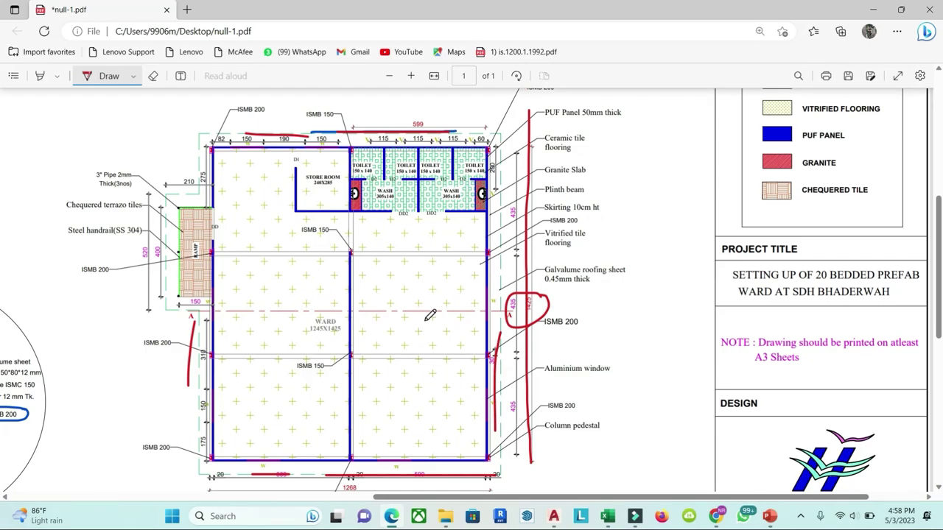
Step: Write 913x1545.05 in red beside the Section AA roof and bracket it
scroll(430, 315, up, 2)
scroll(479, 280, up, 3)
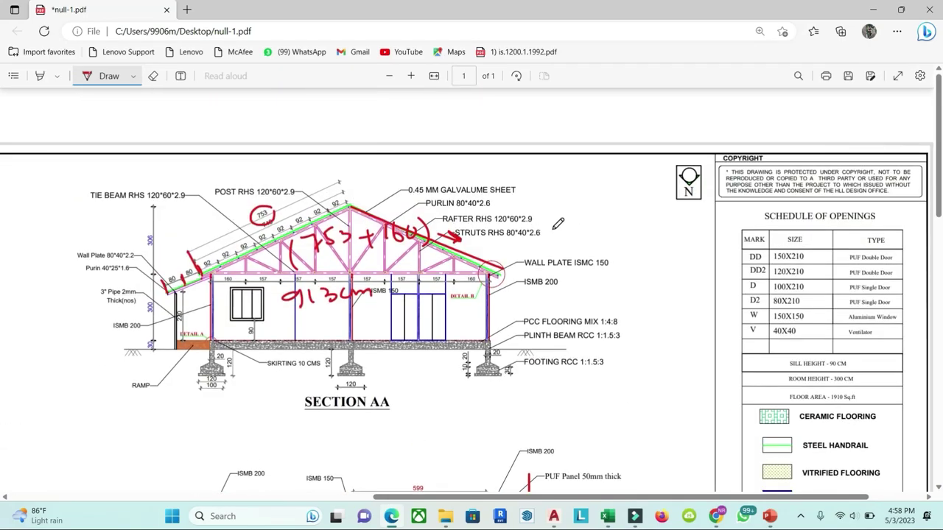
drag(592, 225, 589, 241)
mouse_move(602, 222)
mouse_down()
mouse_move(602, 239)
mouse_move(642, 240)
mouse_up()
mouse_move(643, 226)
mouse_down()
mouse_move(626, 241)
mouse_move(697, 243)
mouse_move(706, 230)
mouse_move(713, 243)
mouse_move(738, 225)
mouse_move(748, 243)
mouse_move(742, 274)
mouse_up()
click(727, 240)
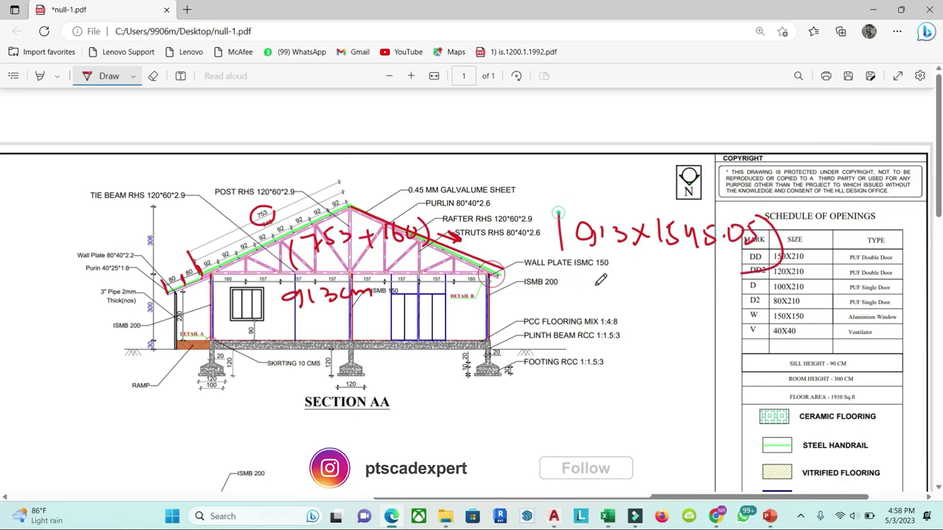
drag(562, 215, 582, 281)
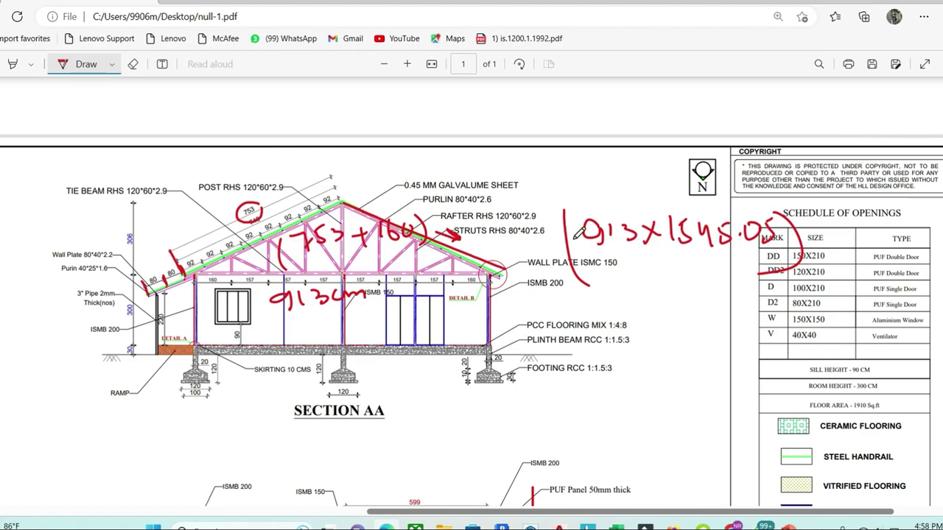
Step: Trace both roof slopes and the centre line in red, and circle the 913
mouse_move(136, 258)
mouse_down()
mouse_move(338, 198)
mouse_move(514, 255)
mouse_up()
mouse_move(397, 362)
mouse_down()
mouse_move(392, 410)
mouse_move(404, 146)
mouse_up()
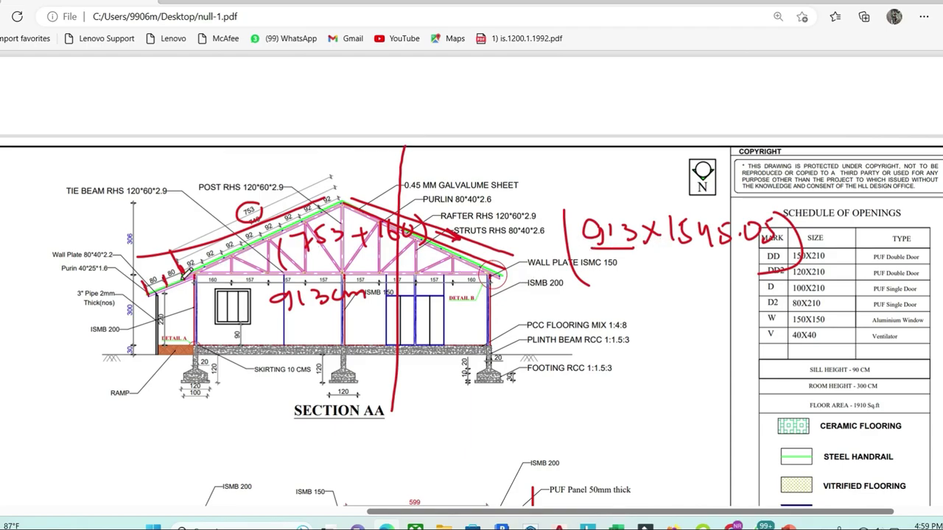
drag(635, 200, 658, 230)
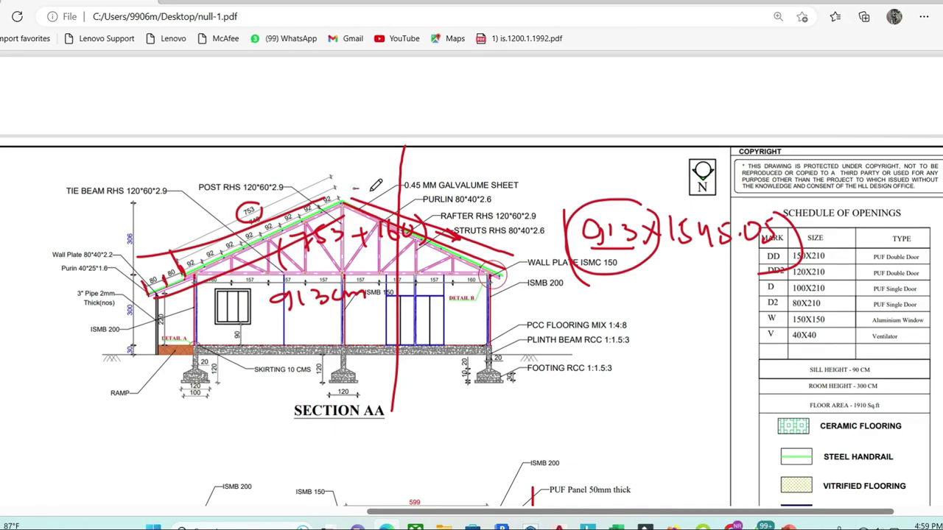
drag(353, 188, 544, 240)
drag(663, 210, 595, 249)
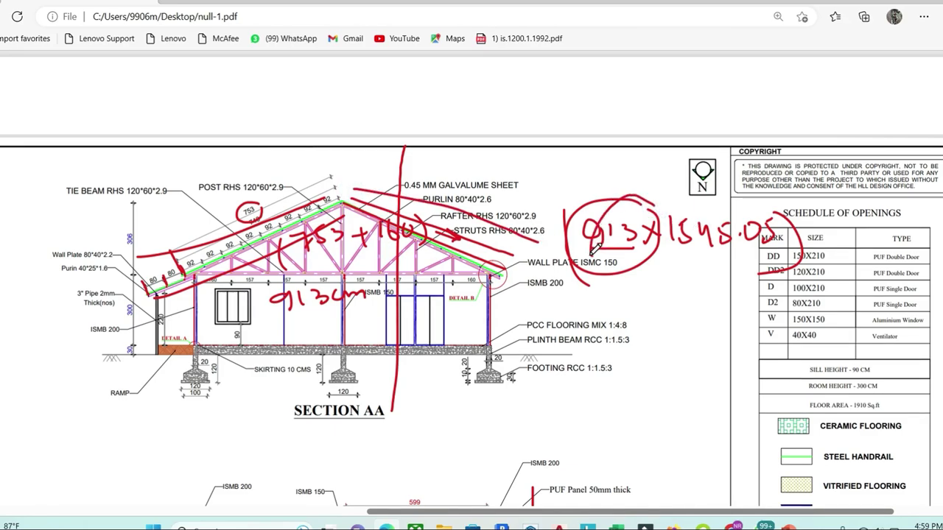
Step: Rewrite the calculation below the drawing as (913x1545.05) x2
drag(532, 402, 544, 426)
mouse_move(558, 394)
mouse_down()
mouse_move(560, 424)
mouse_move(573, 422)
mouse_up()
drag(600, 391, 600, 417)
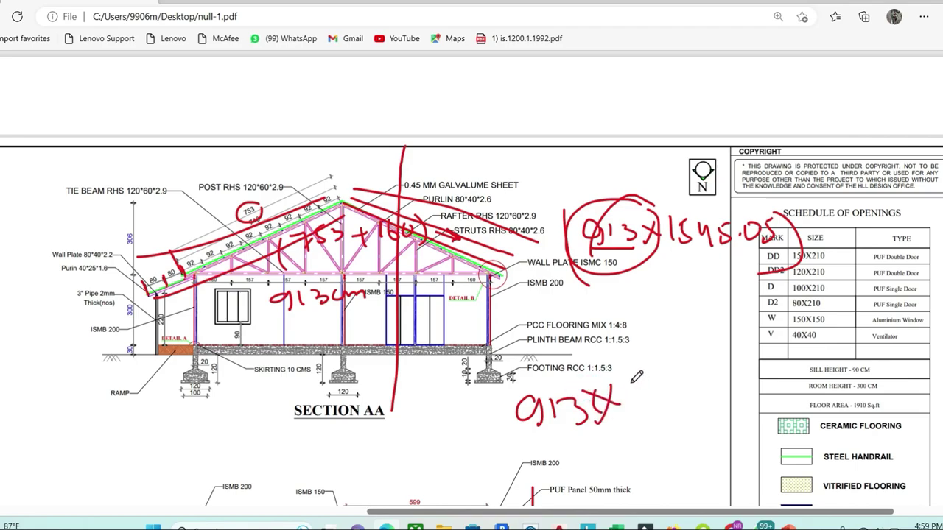
mouse_move(631, 389)
mouse_down()
mouse_move(629, 403)
mouse_move(649, 403)
mouse_move(657, 382)
mouse_move(682, 395)
mouse_move(701, 375)
mouse_move(743, 384)
mouse_up()
click(712, 384)
drag(766, 352, 716, 438)
drag(517, 392, 564, 453)
drag(828, 356, 852, 386)
mouse_move(854, 358)
mouse_down()
mouse_move(828, 387)
mouse_move(902, 385)
mouse_up()
drag(884, 328, 922, 411)
drag(465, 412, 465, 436)
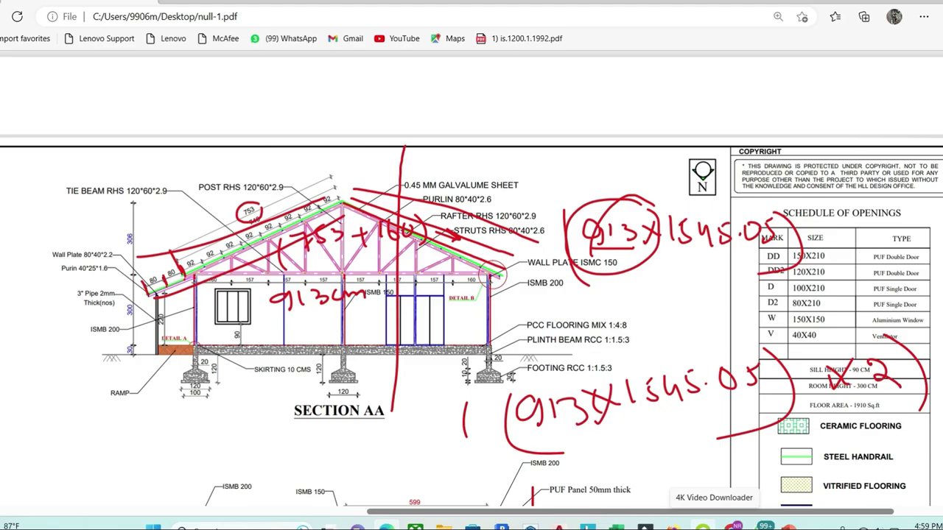
Step: Complete the GALVALUME SHEETS item name and enter 2 as its number of items
click(616, 526)
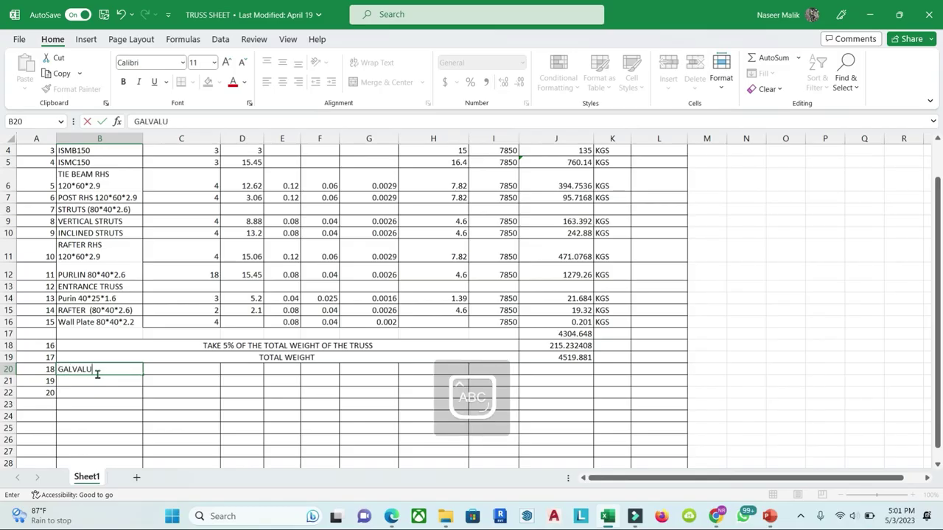
text(ME SHEETS)
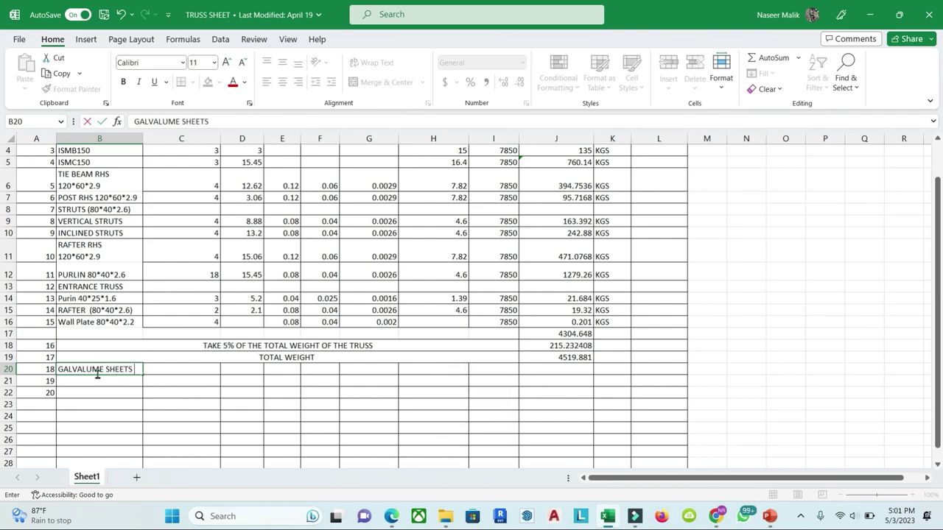
key(Tab)
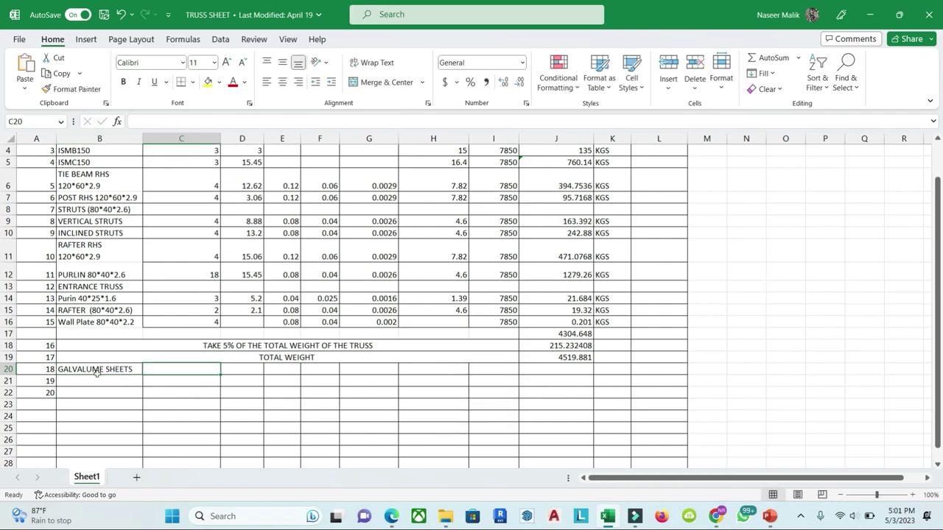
click(182, 366)
text(2)
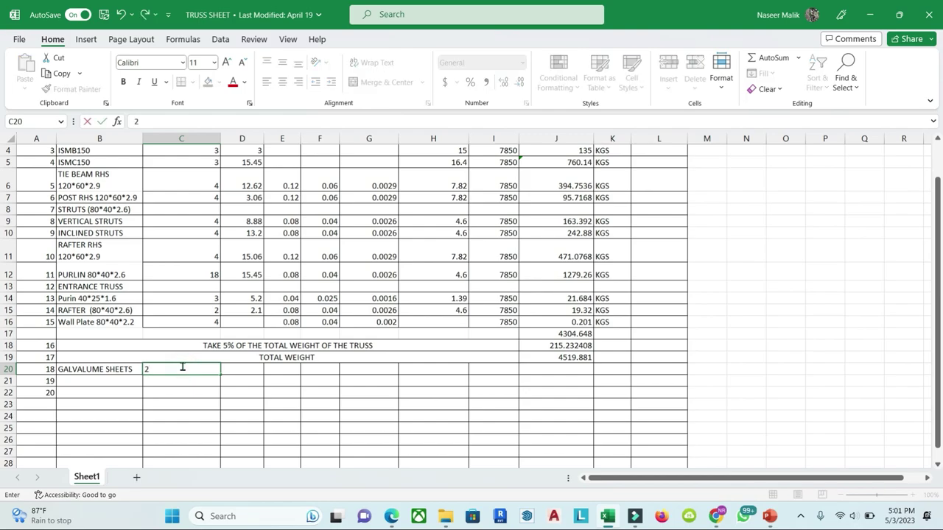
Step: Freeze the panes below row 11 so the headings stay fixed, then reselect C20
scroll(221, 310, up, 1)
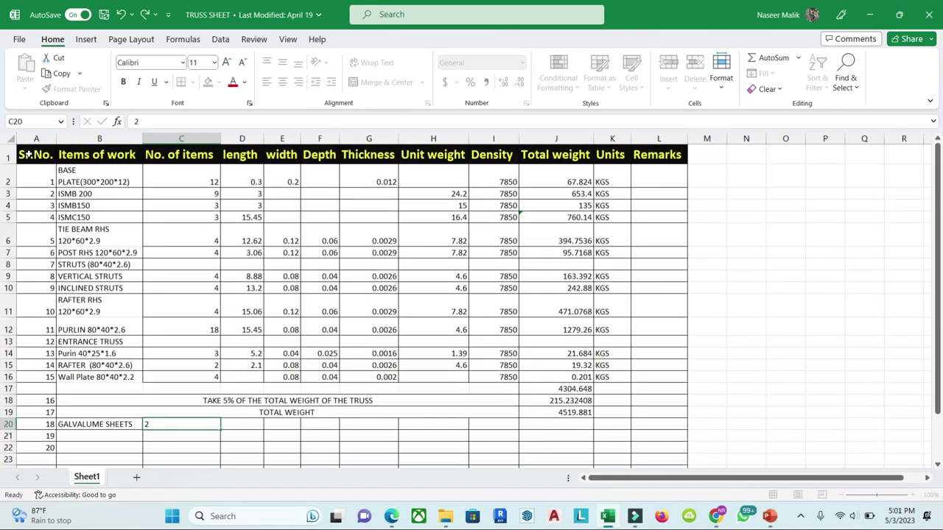
drag(26, 153, 660, 154)
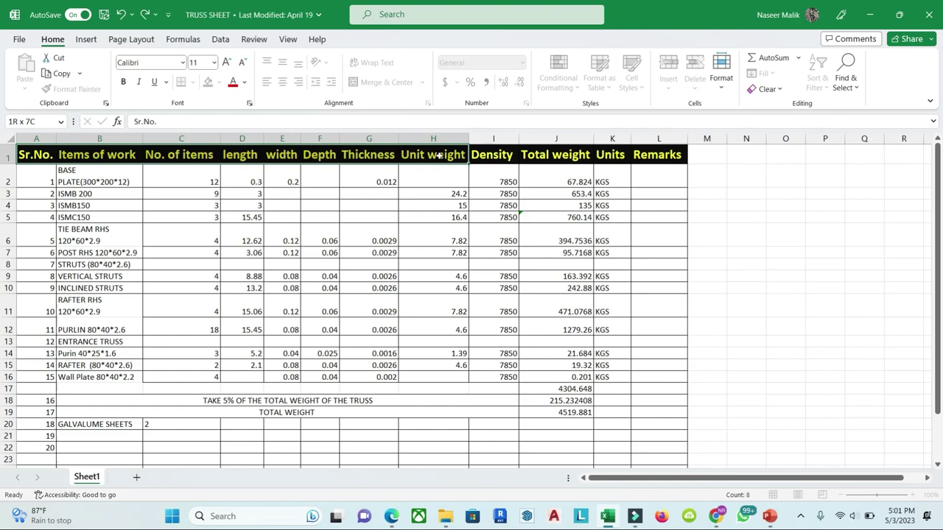
click(288, 39)
click(587, 81)
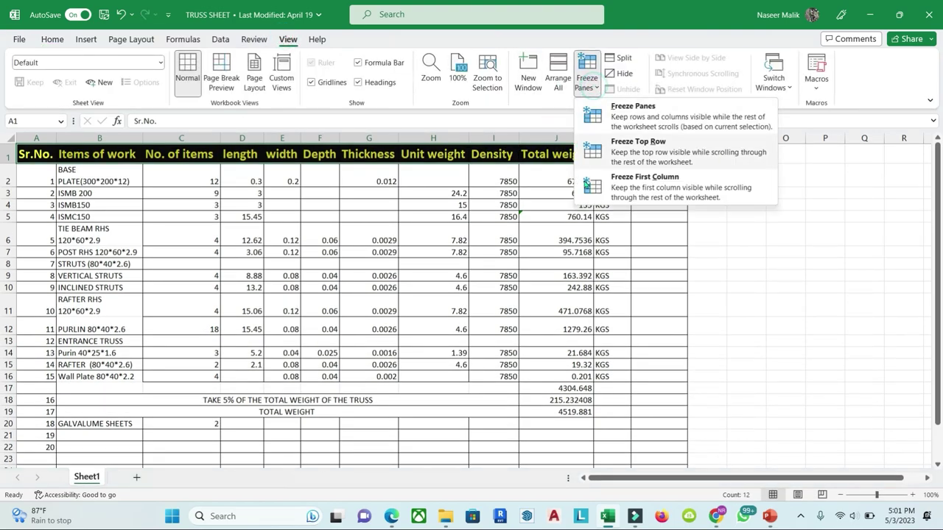
click(648, 118)
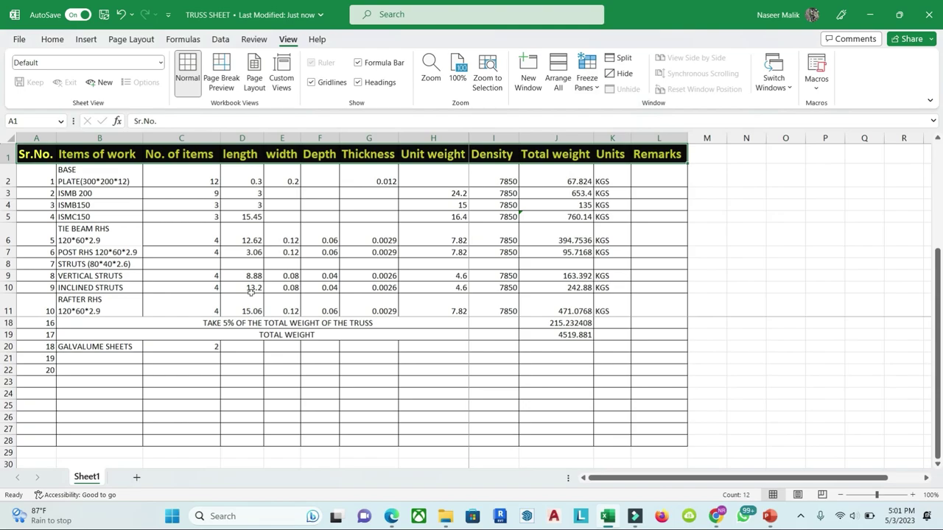
scroll(190, 309, up, 2)
scroll(192, 322, down, 2)
click(201, 348)
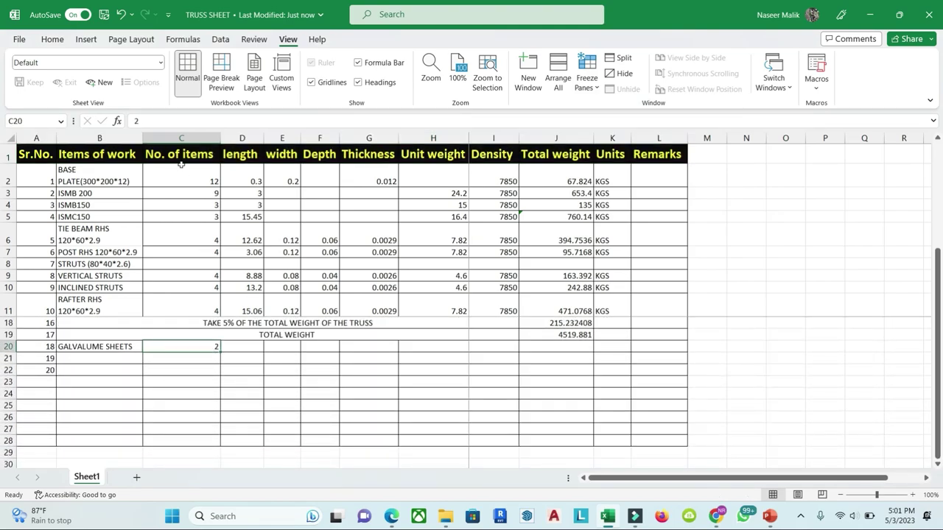
Step: Add red arrows at the POST RHS and galvalume sheet labels, then select Excel cell D20
click(391, 516)
mouse_move(259, 152)
mouse_down()
mouse_move(270, 208)
mouse_move(277, 190)
mouse_up()
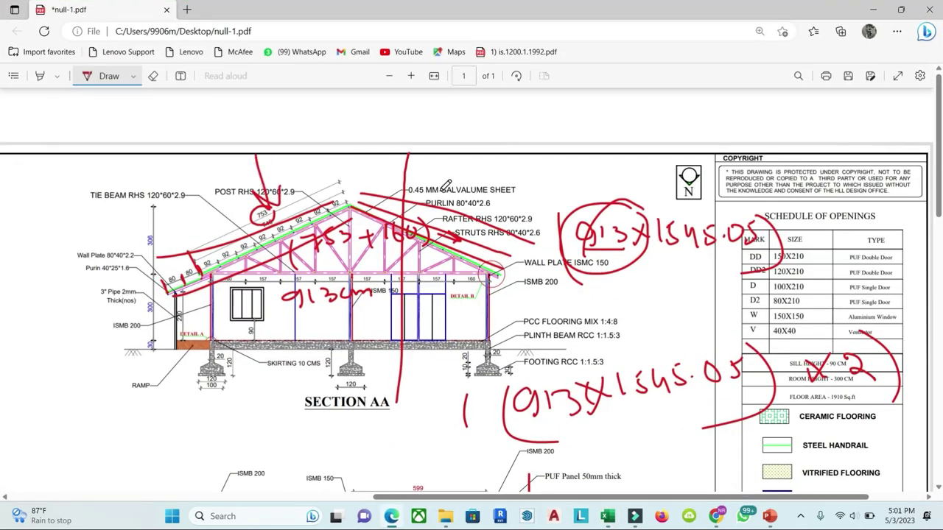
mouse_move(497, 156)
mouse_down()
mouse_move(486, 212)
mouse_move(503, 199)
mouse_up()
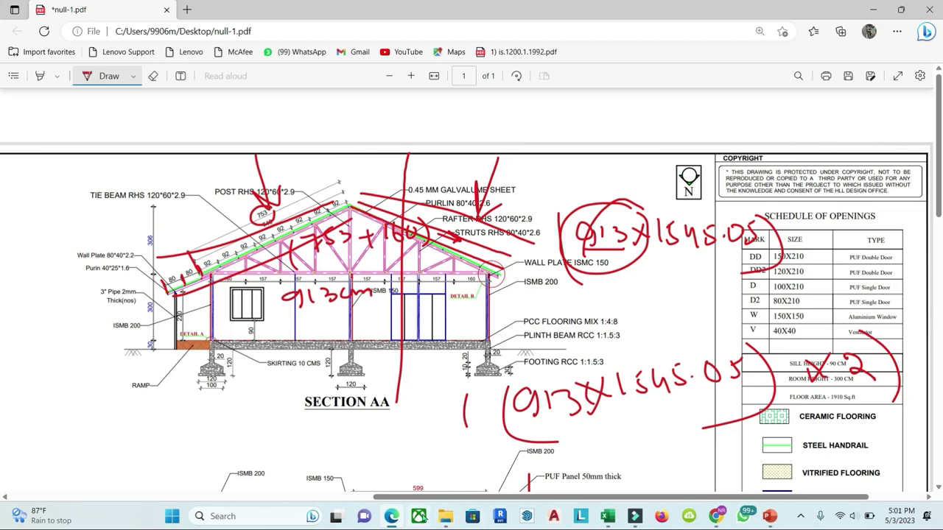
click(607, 515)
click(248, 348)
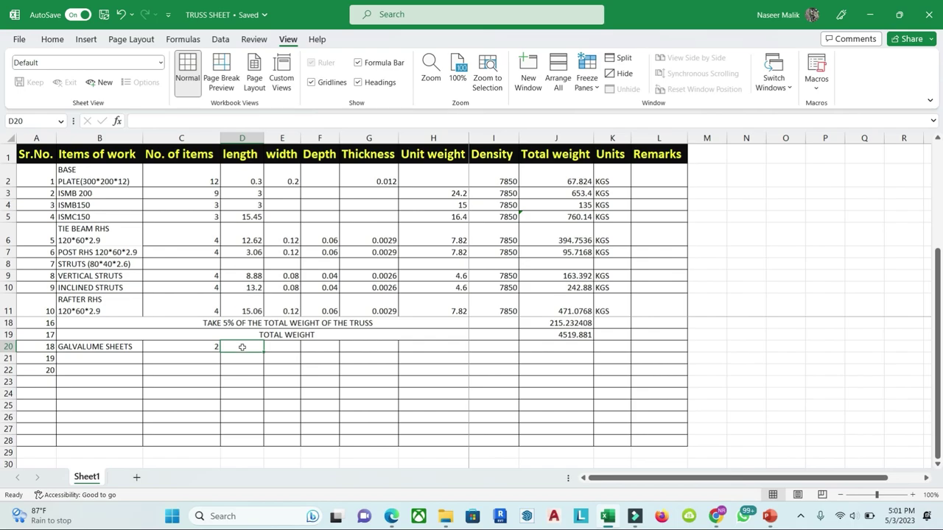
Step: Jot handwritten figures under the lower calculation on the PDF, then return to D20
click(386, 520)
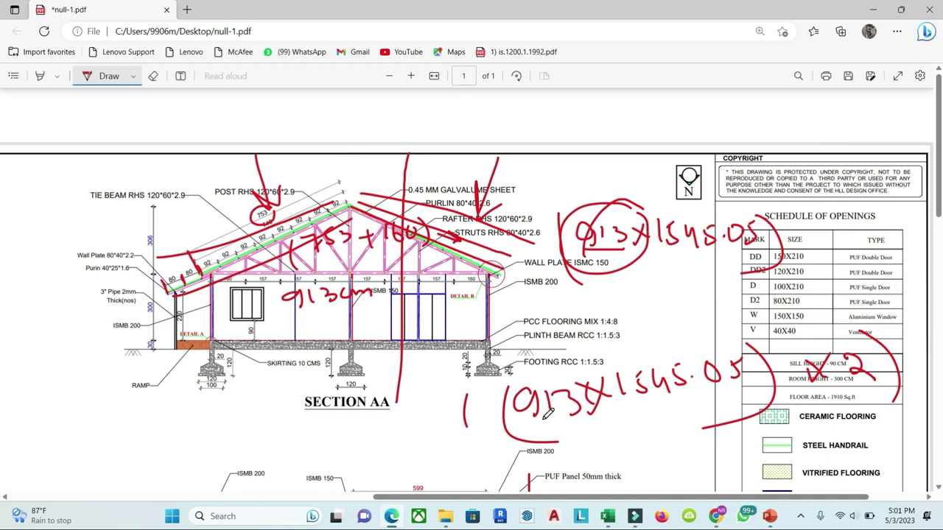
drag(570, 434, 679, 460)
drag(685, 445, 710, 460)
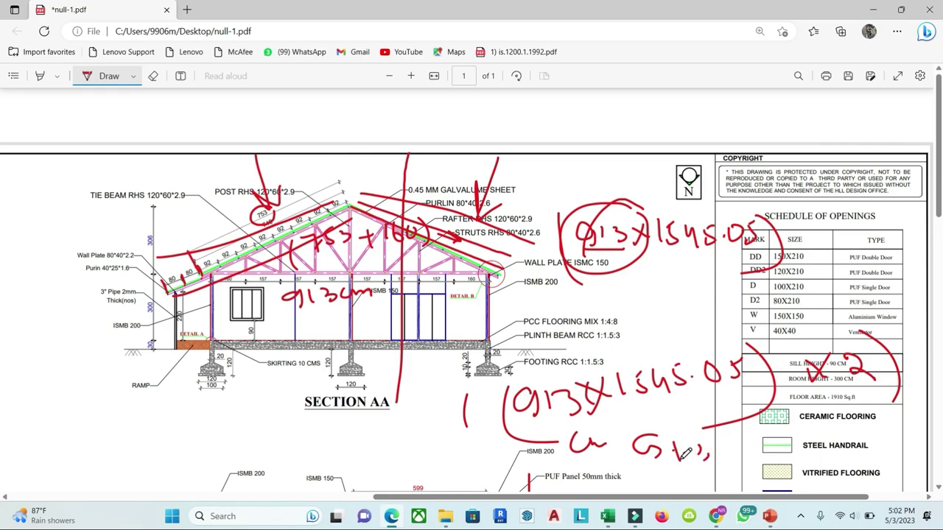
mouse_move(706, 403)
mouse_down()
mouse_move(694, 426)
mouse_move(740, 427)
mouse_up()
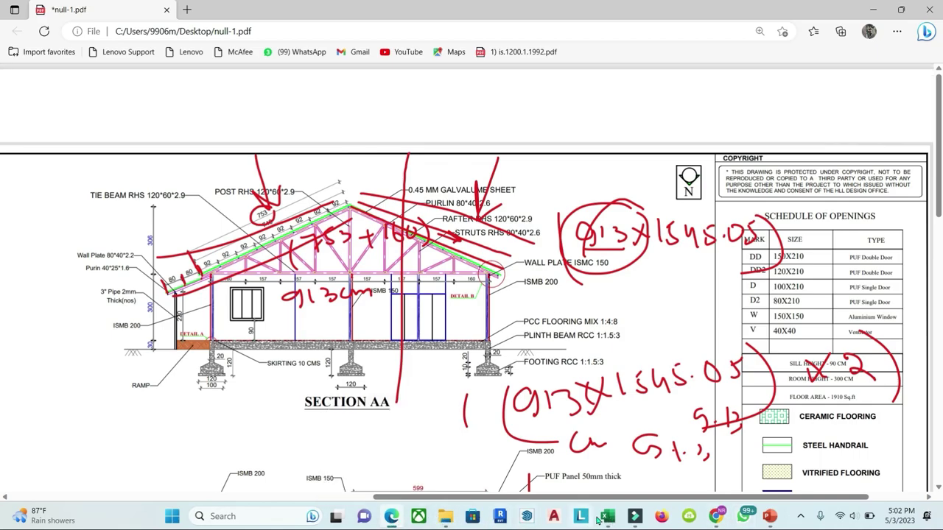
key(alt+Tab)
click(239, 349)
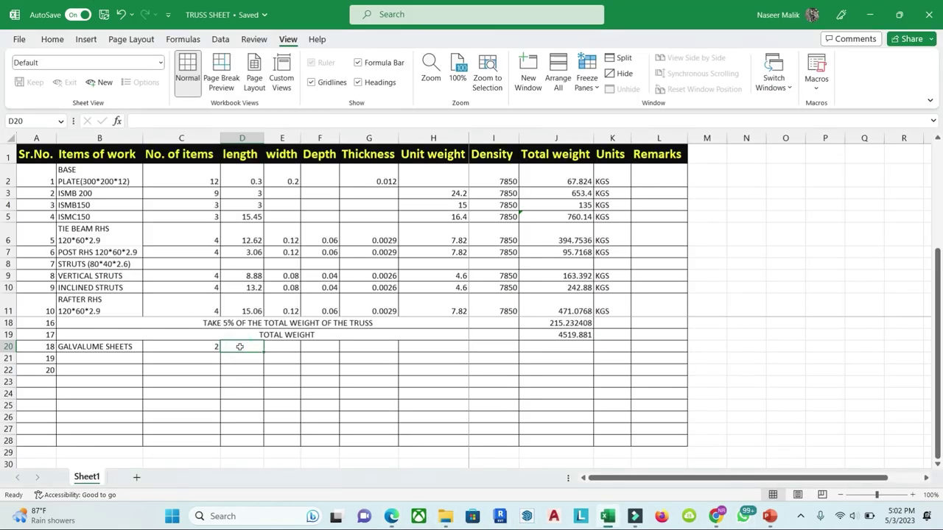
Step: Enter length 9.13 in D20 and width 15.45 in E20, sketching an arc on the PDF between
text(9.13)
key(Tab)
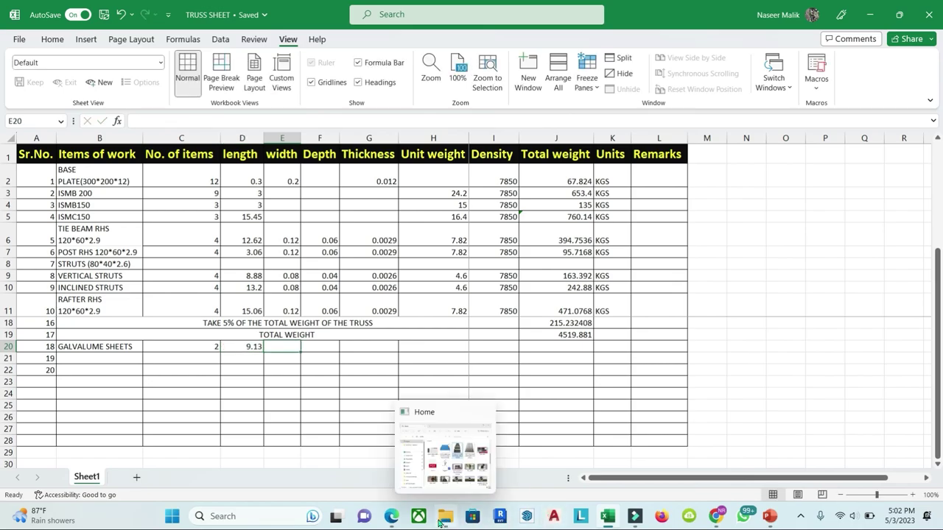
click(392, 519)
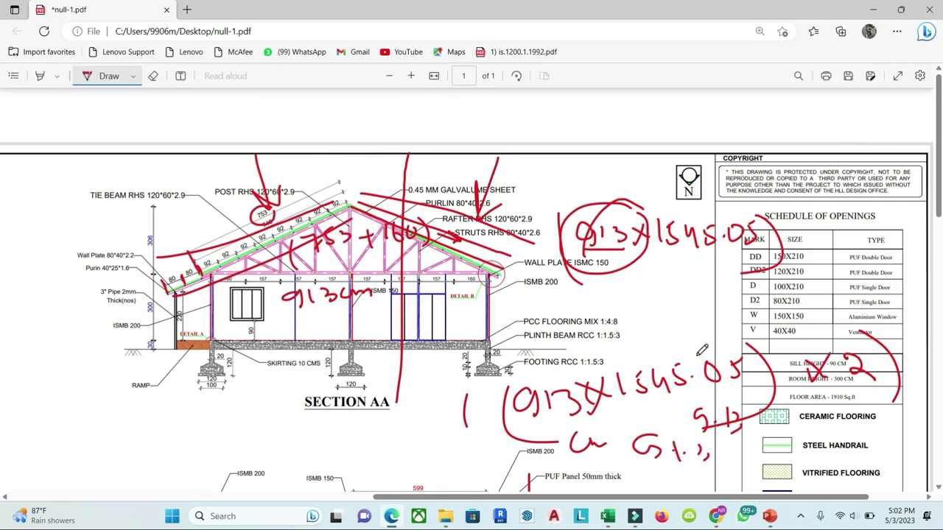
mouse_move(769, 340)
mouse_down()
mouse_move(613, 366)
mouse_move(795, 342)
mouse_up()
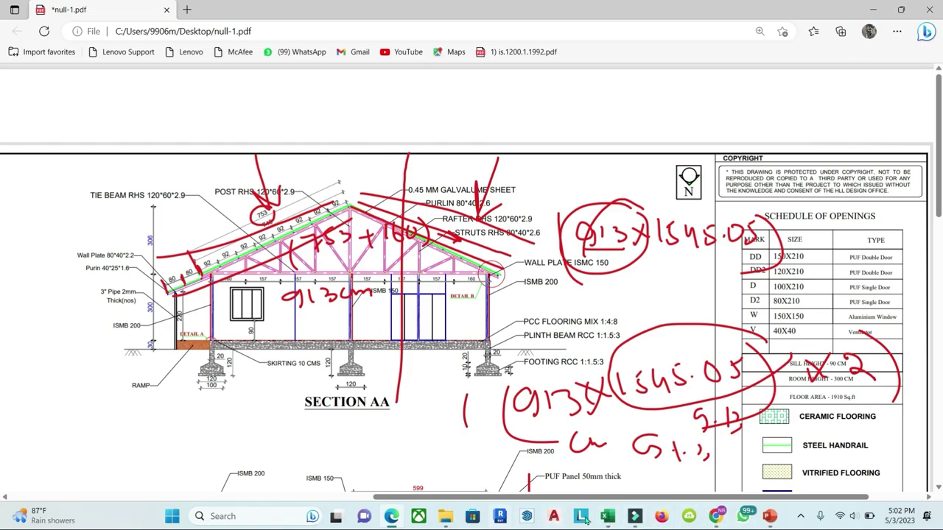
click(609, 518)
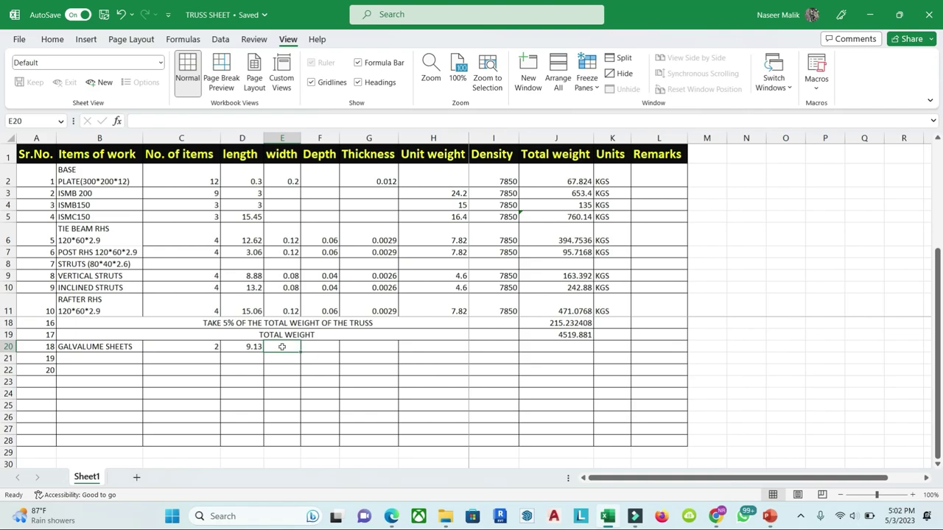
text(15.45)
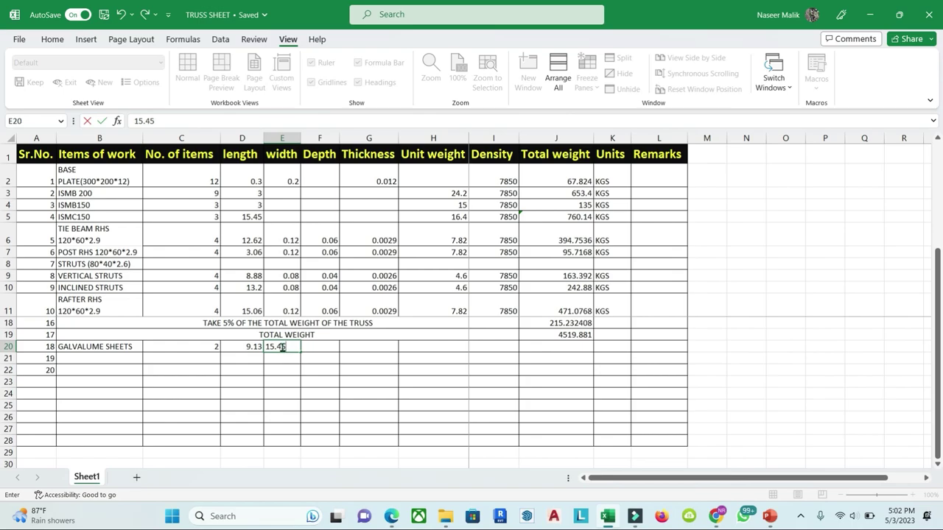
key(Tab)
key(Tab)
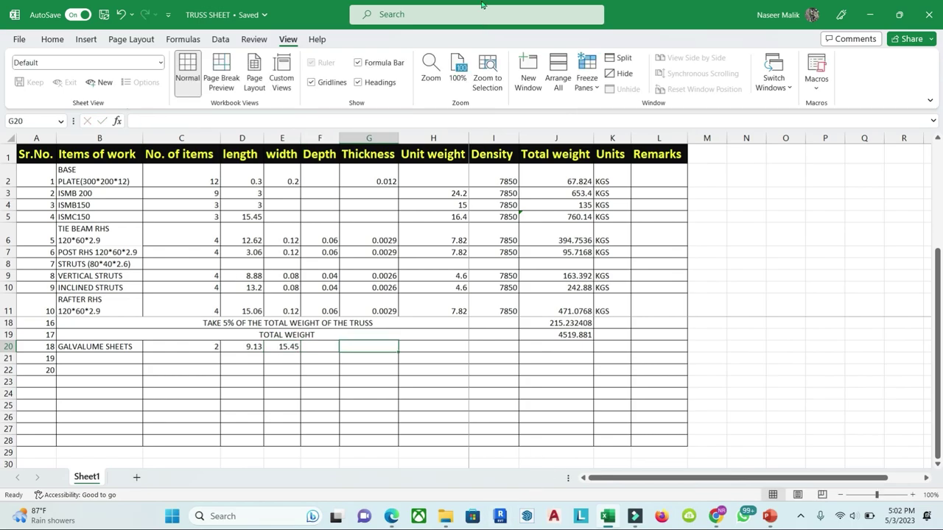
click(393, 519)
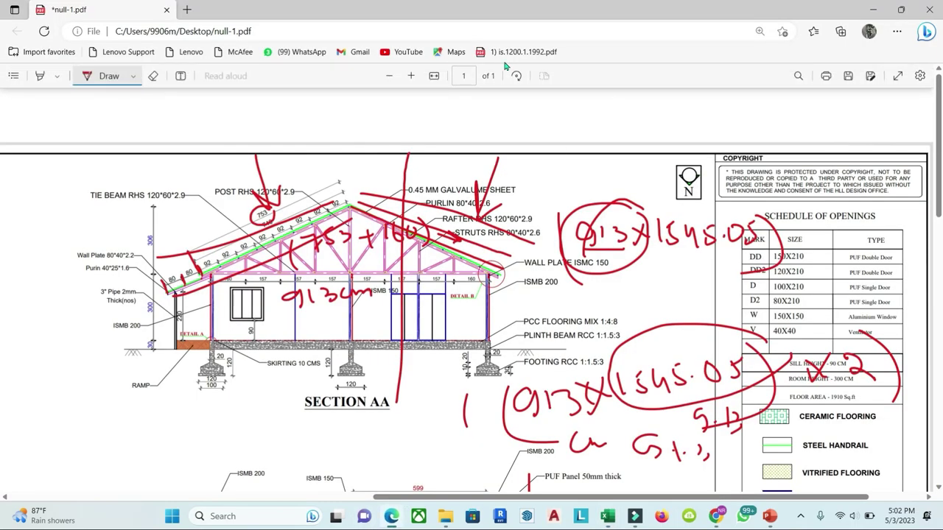
Step: Undo the stray red strokes over the roof and circle 0.45 MM on the galvalume label
click(156, 76)
key(ctrl+z)
key(ctrl+z)
key(ctrl+z)
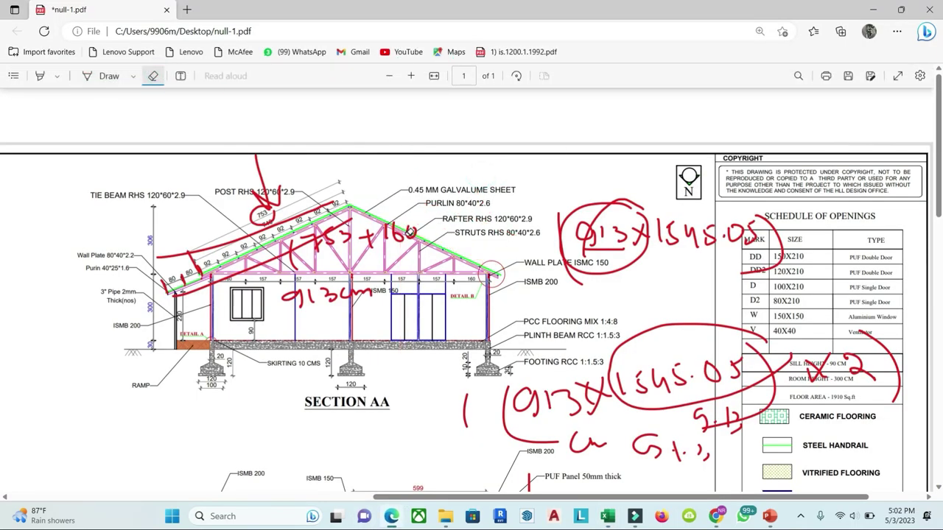
key(ctrl+z)
key(ctrl+z)
click(87, 76)
mouse_move(438, 174)
mouse_down()
mouse_move(448, 177)
mouse_move(437, 169)
mouse_up()
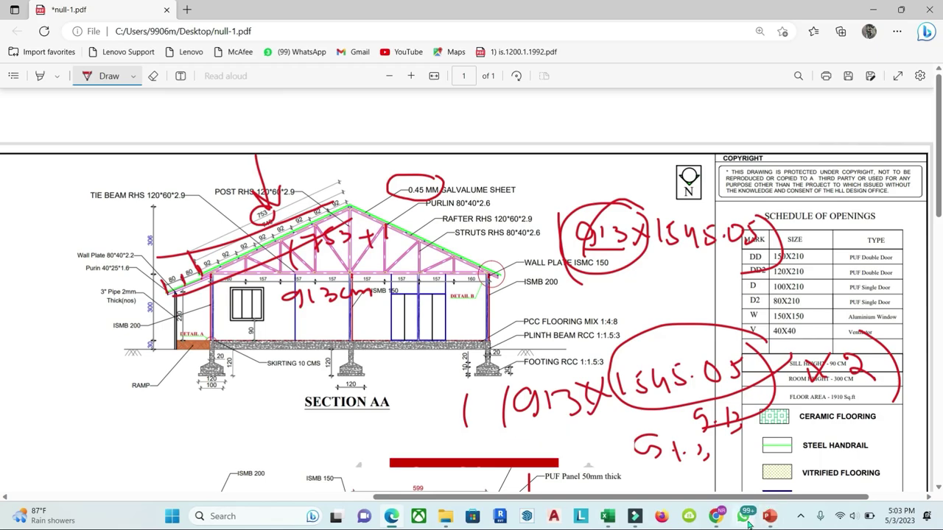
Step: Back in Excel, start entering 0.45 as the galvalume sheet thickness
mouse_move(768, 519)
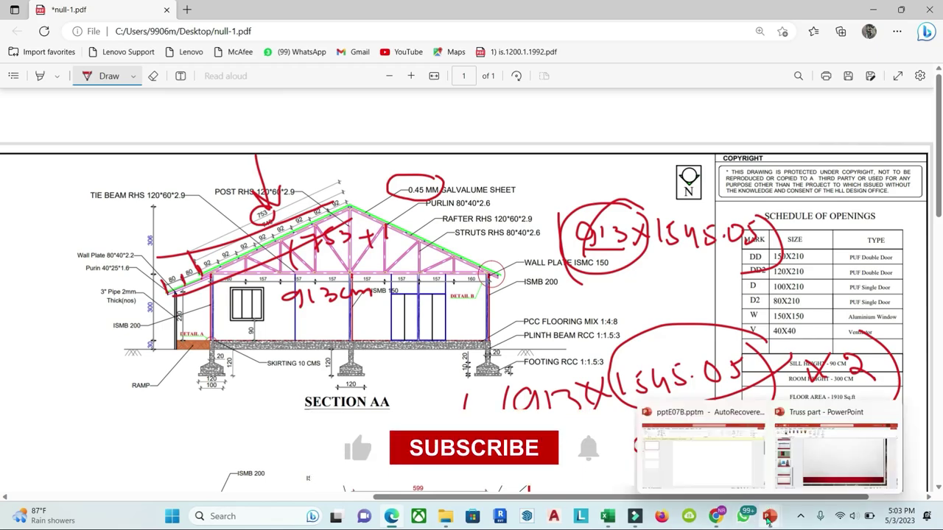
click(608, 519)
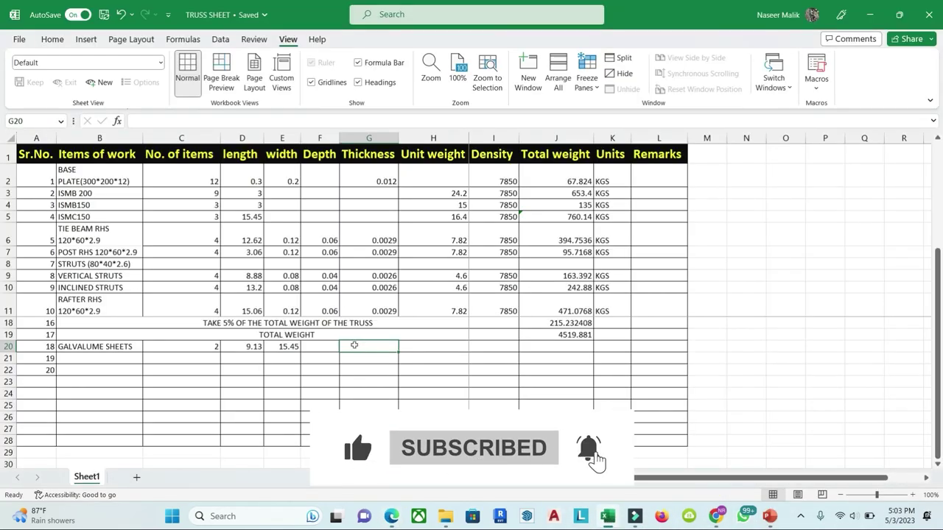
text(0.45MM)
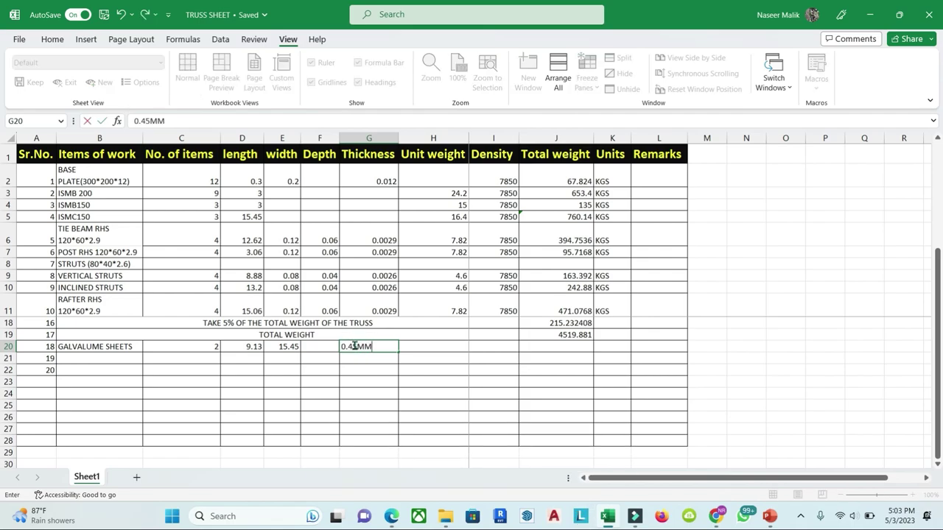
Step: Commit 0.45MM as the GALVALUME SHEETS thickness in G20, then go to unit weight cell H20
key(Return)
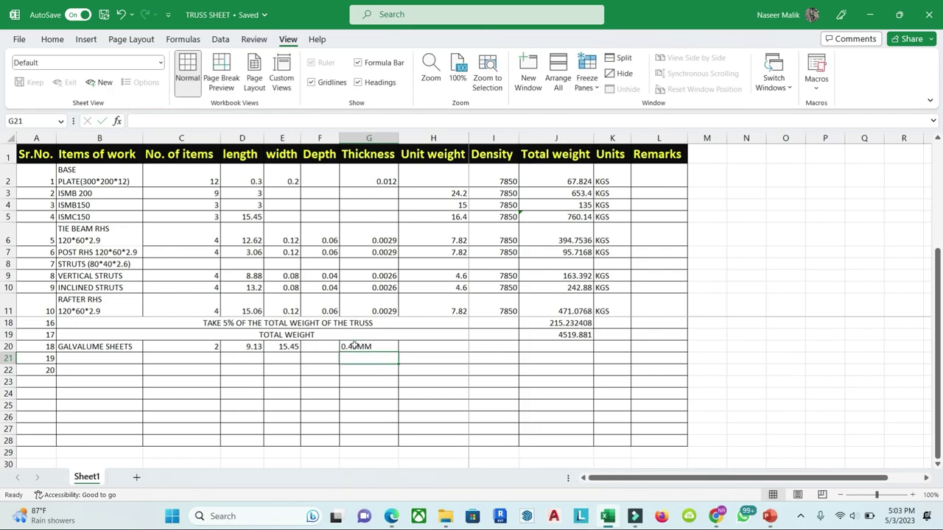
click(372, 345)
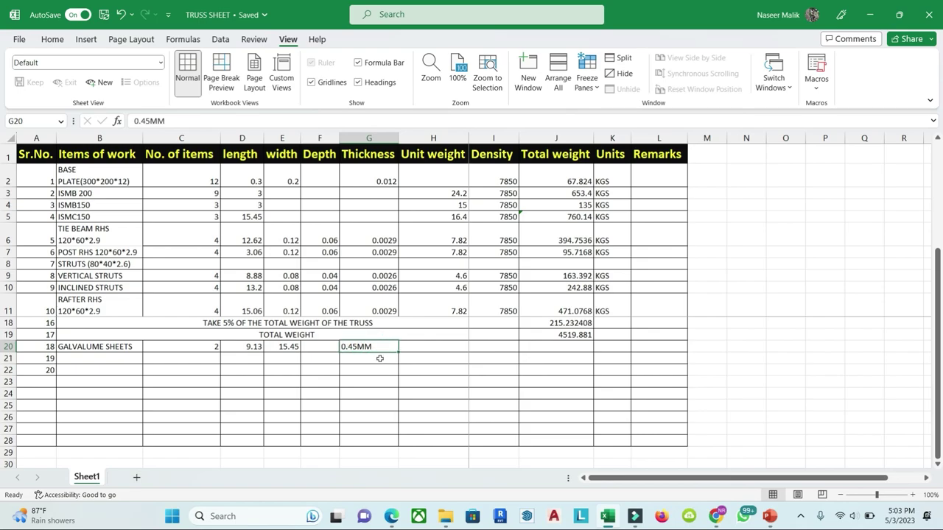
click(440, 348)
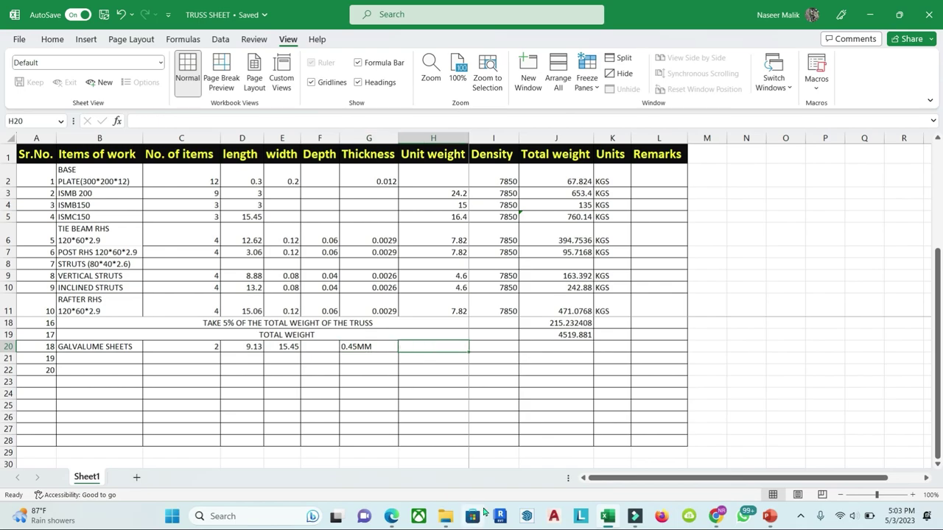
click(391, 517)
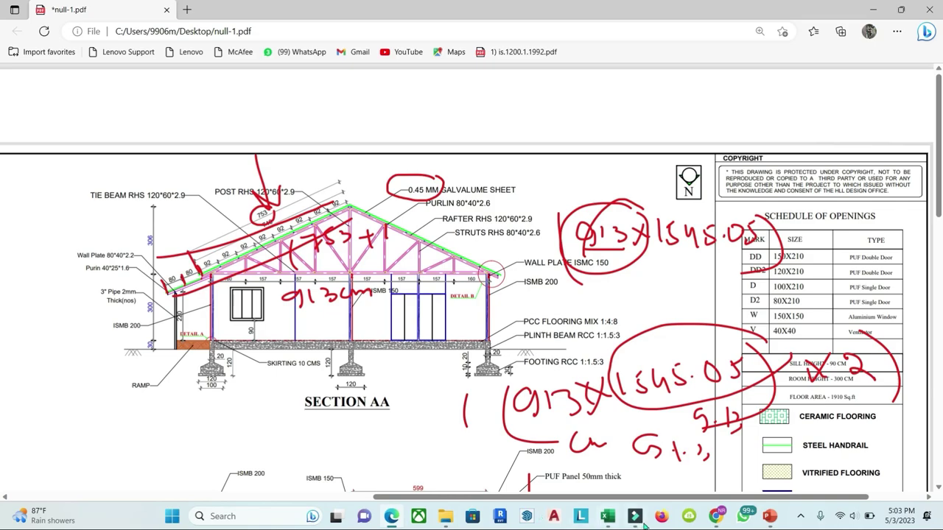
Step: Scroll the galvanized sheet weight table to the 29 gauge row weighing 3.5091816 kg/m²
click(715, 517)
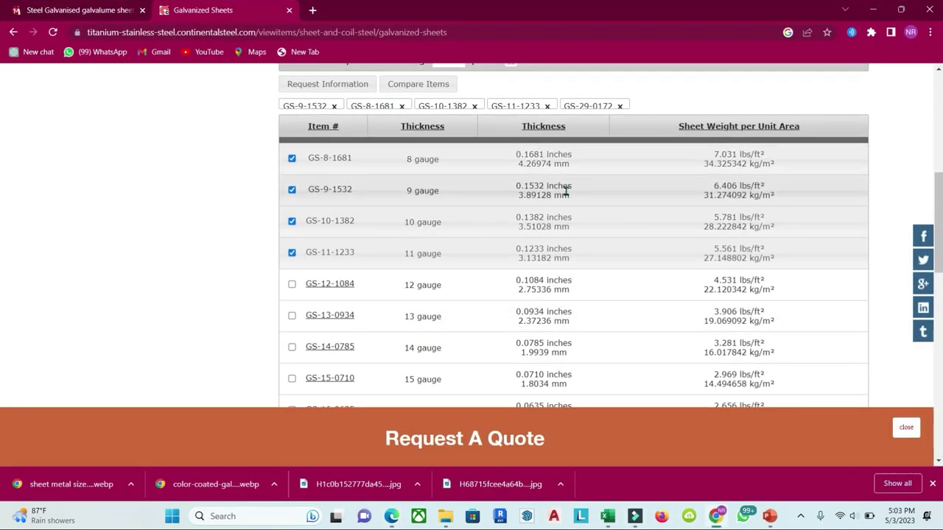
scroll(430, 243, down, 2)
scroll(435, 274, down, 2)
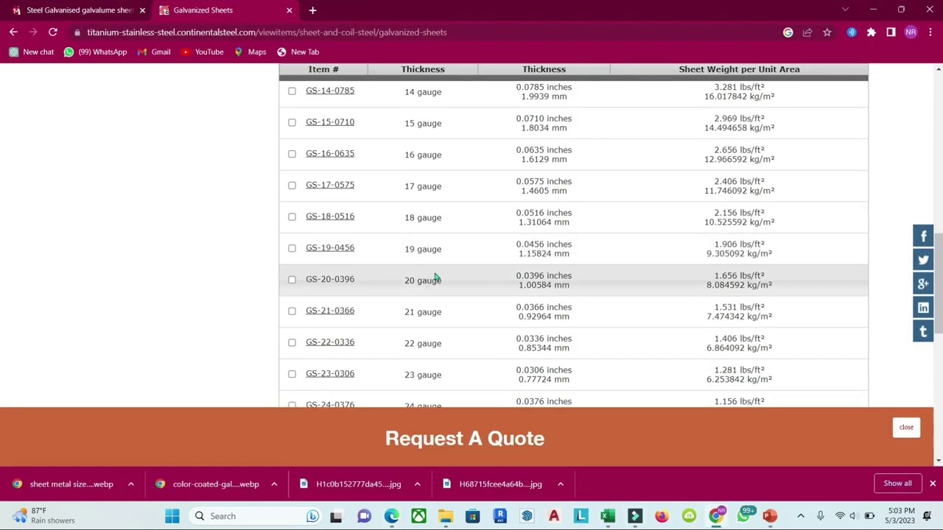
scroll(435, 277, down, 2)
scroll(419, 282, down, 1)
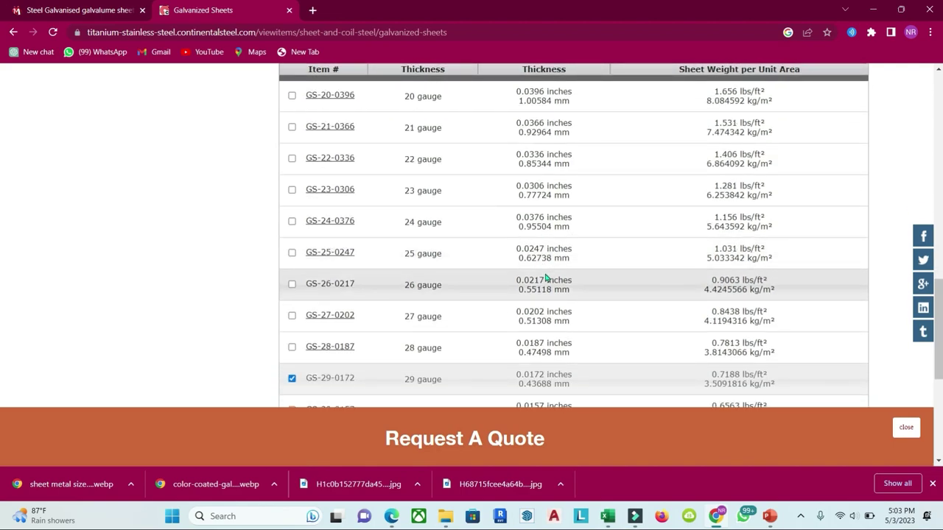
scroll(539, 222, up, 1)
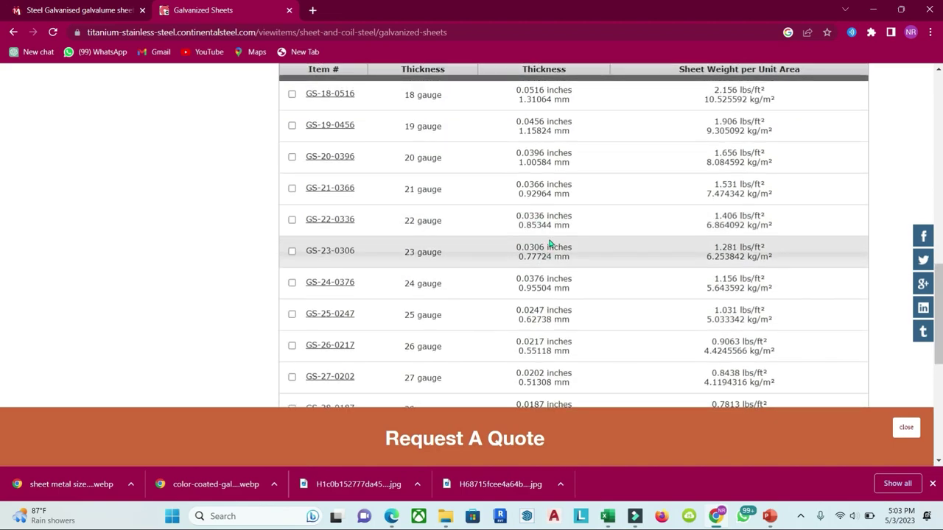
scroll(549, 243, up, 1)
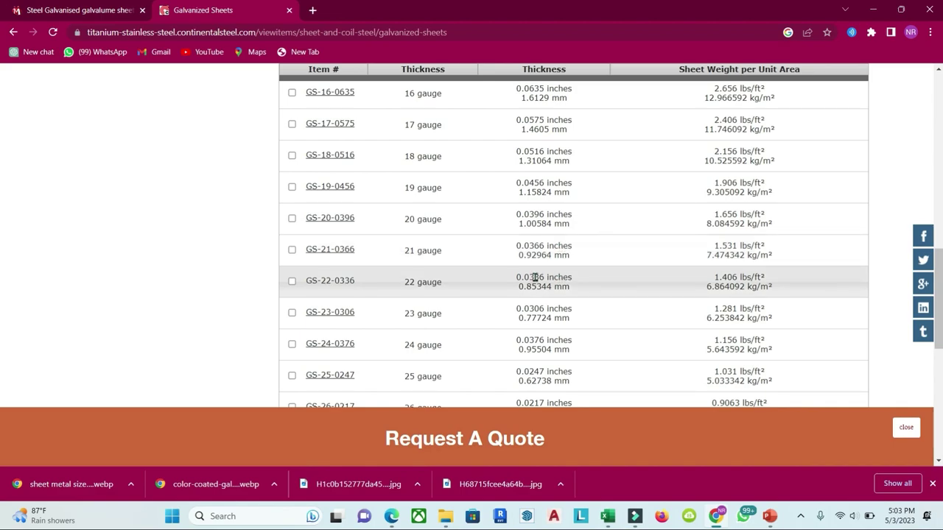
scroll(534, 275, down, 2)
scroll(534, 309, down, 1)
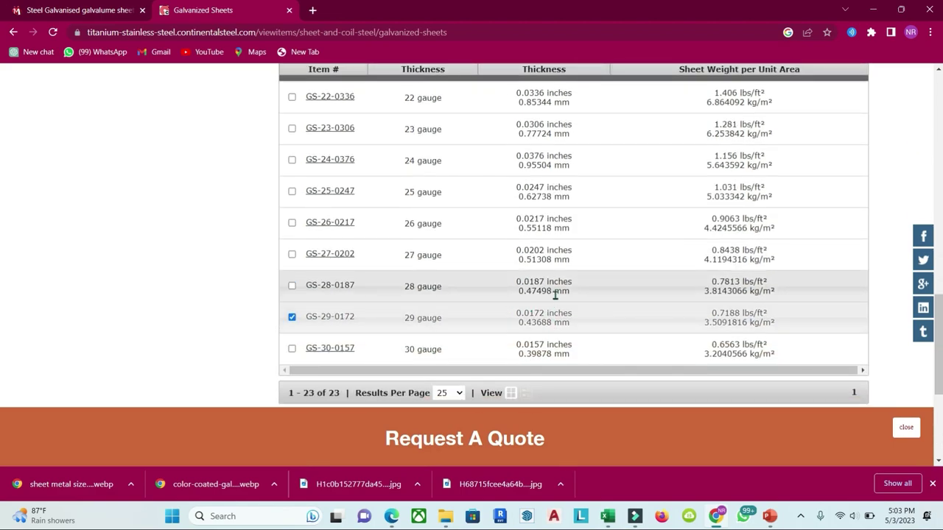
scroll(515, 299, down, 1)
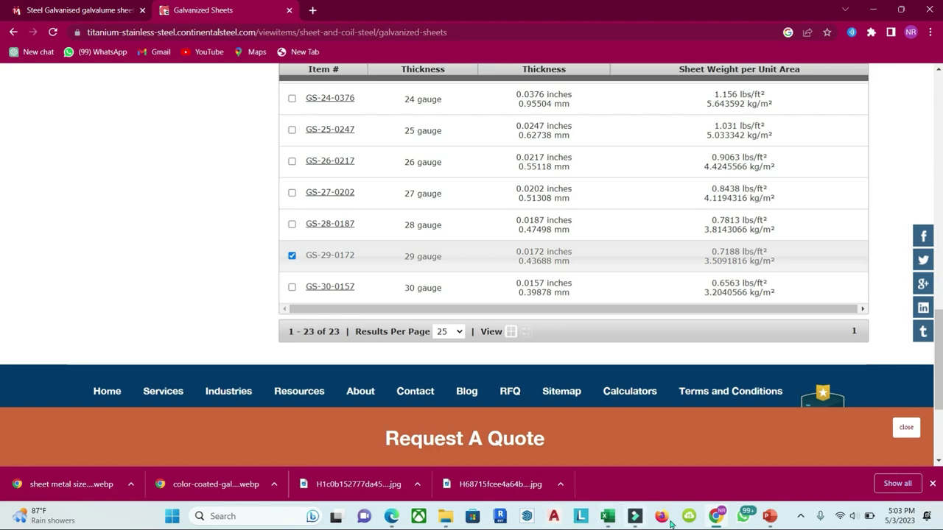
Step: Enter 3.509 as the GALVALUME SHEETS unit weight in H20
click(607, 517)
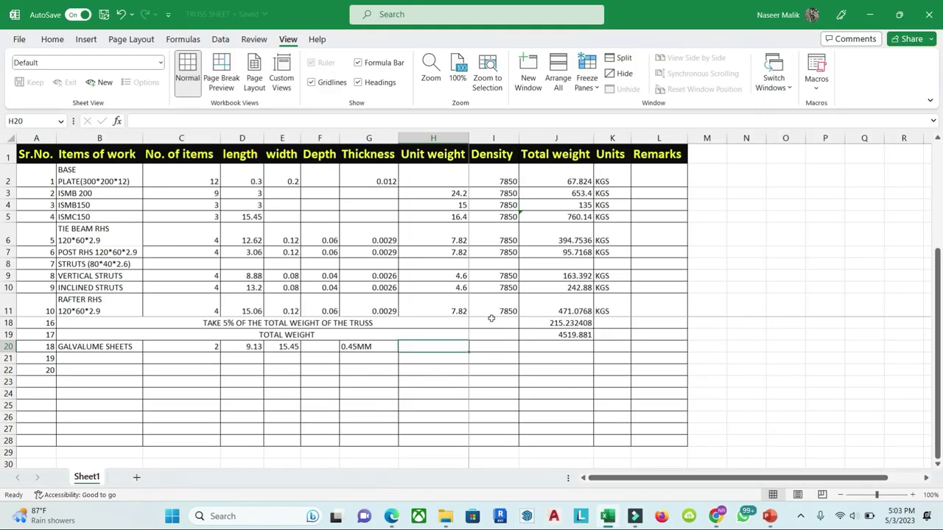
text(3.509)
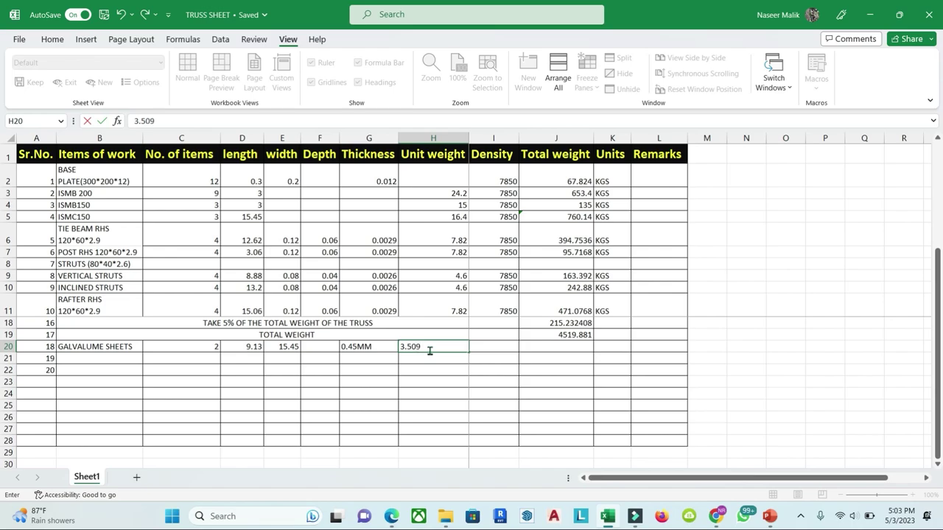
key(Tab)
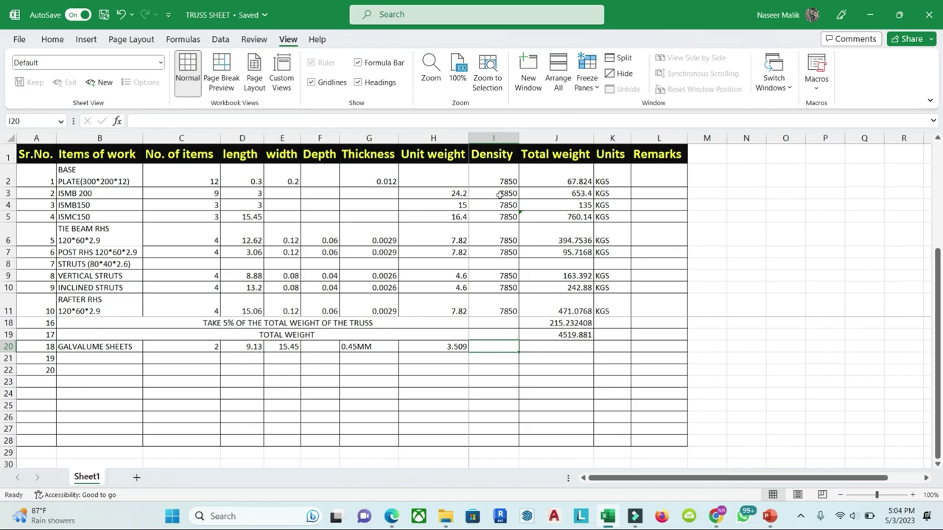
Step: Copy the 7850 density from I11 into I20 and select J20
click(501, 305)
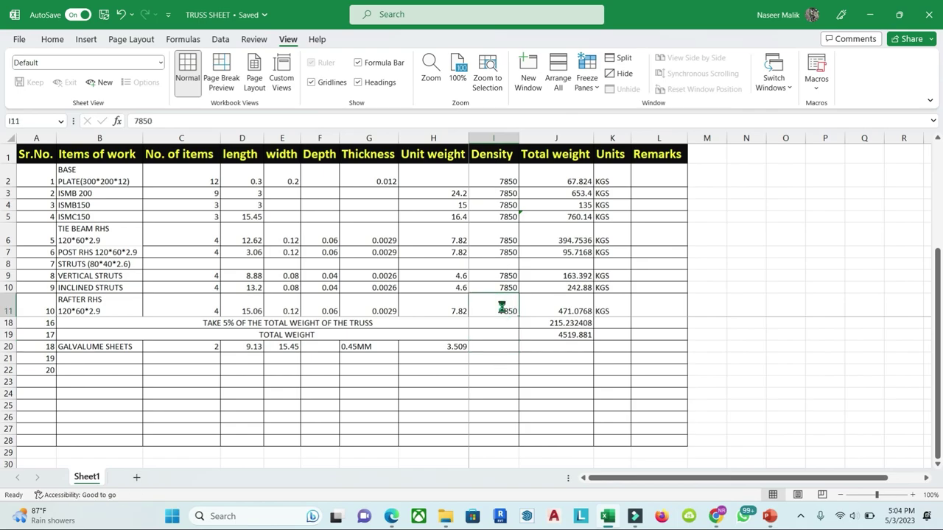
key(ctrl+c)
click(501, 346)
key(ctrl+v)
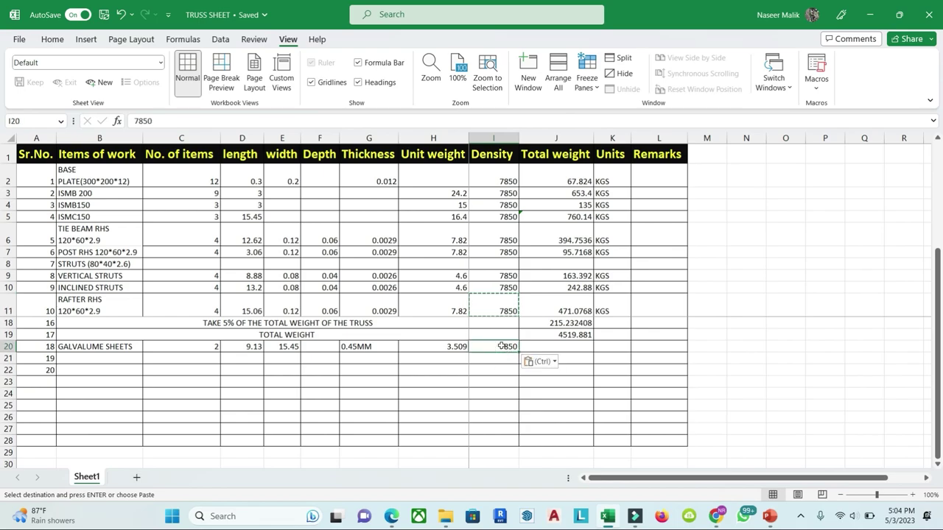
key(Escape)
click(641, 405)
click(569, 345)
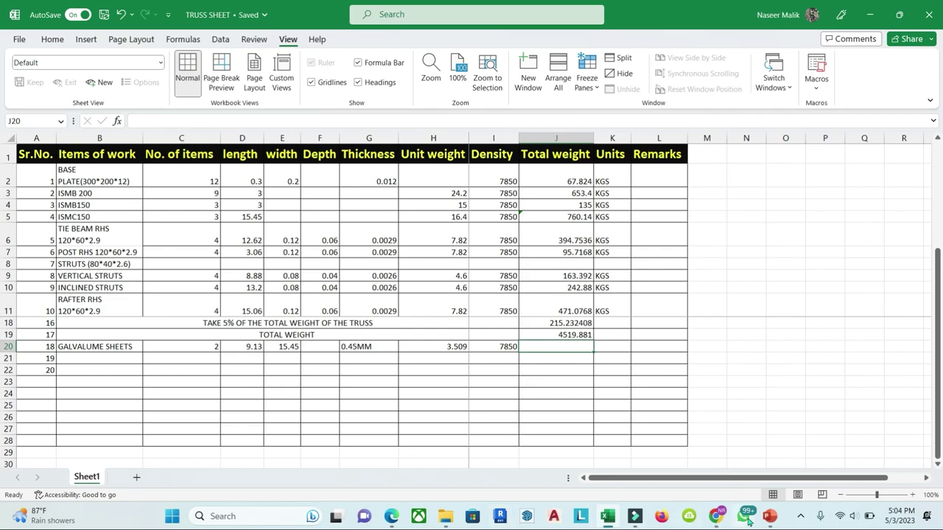
click(769, 516)
Step: Handwrite 9.13 x 15 with the cyan pen on slide 1 of the pptE07B scratch deck
click(728, 469)
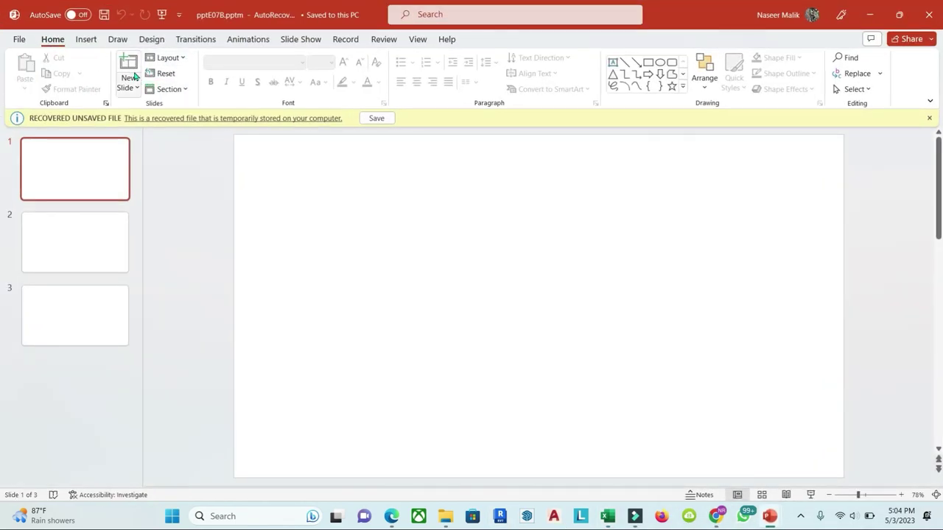
click(115, 41)
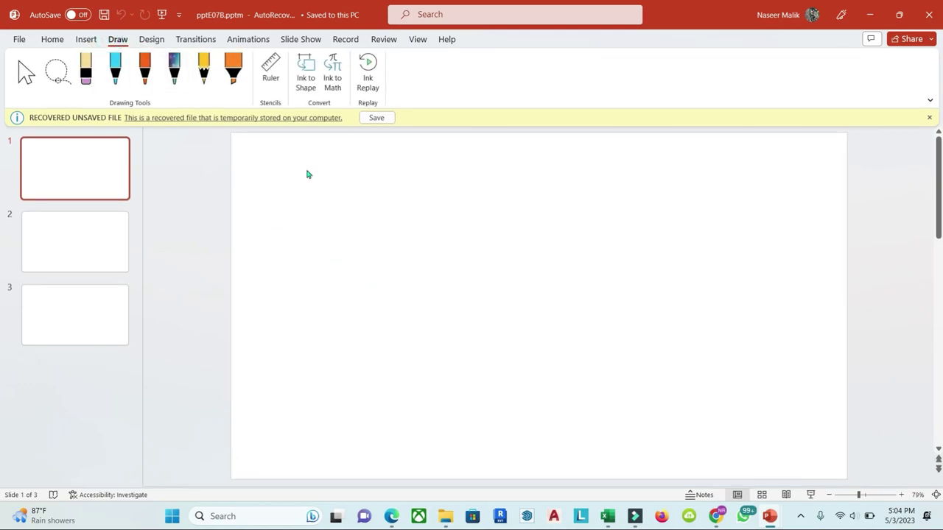
click(116, 67)
drag(322, 219, 345, 222)
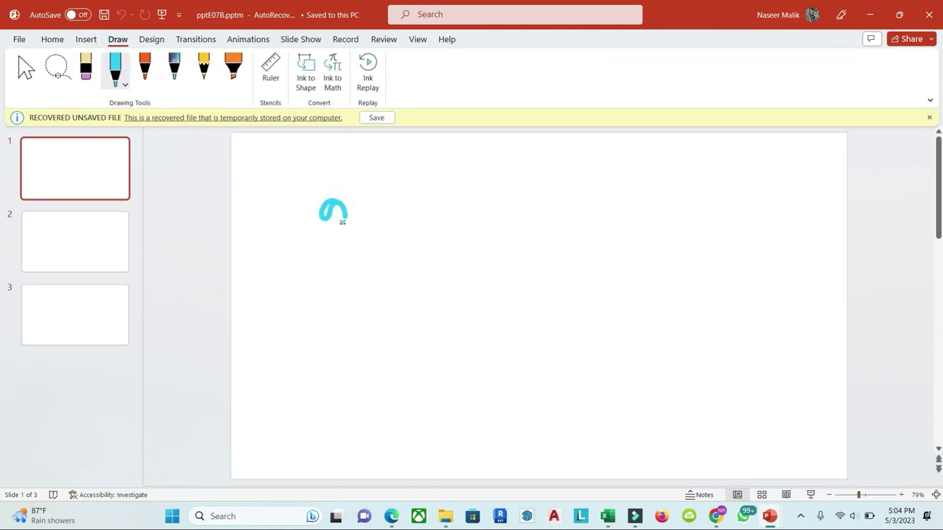
click(359, 207)
mouse_move(372, 181)
mouse_down()
mouse_move(375, 206)
mouse_move(431, 184)
mouse_up()
mouse_move(442, 168)
mouse_down()
mouse_move(428, 198)
mouse_move(495, 184)
mouse_up()
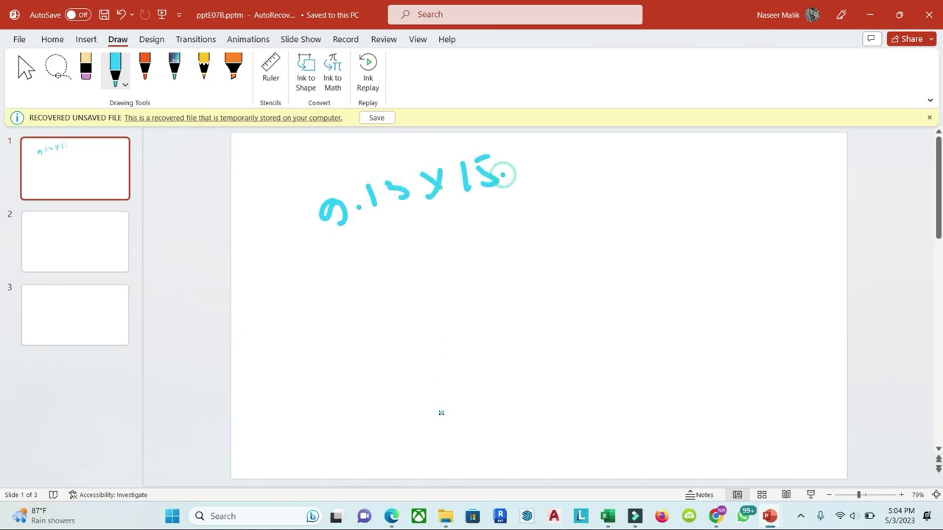
Step: Complete the handwritten expression as (9.13 x 15.45) after checking the PDF drawing
click(405, 503)
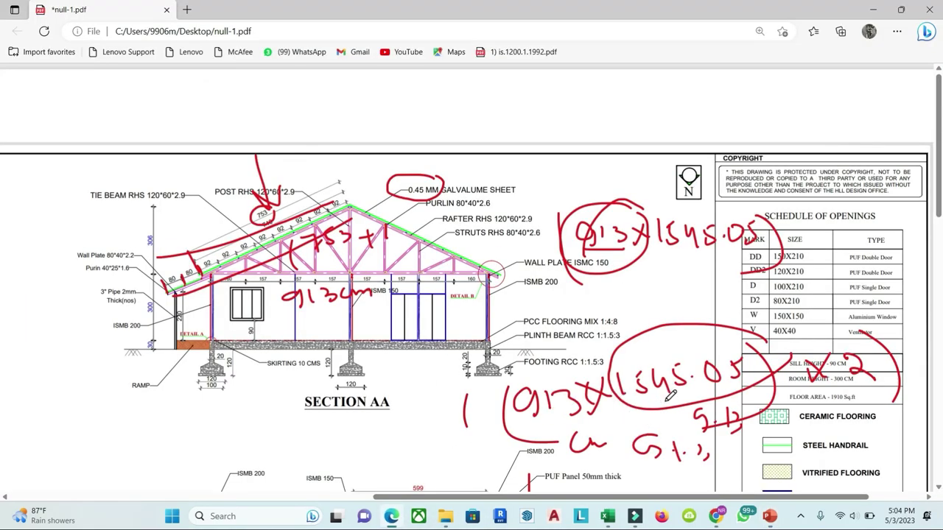
mouse_move(769, 515)
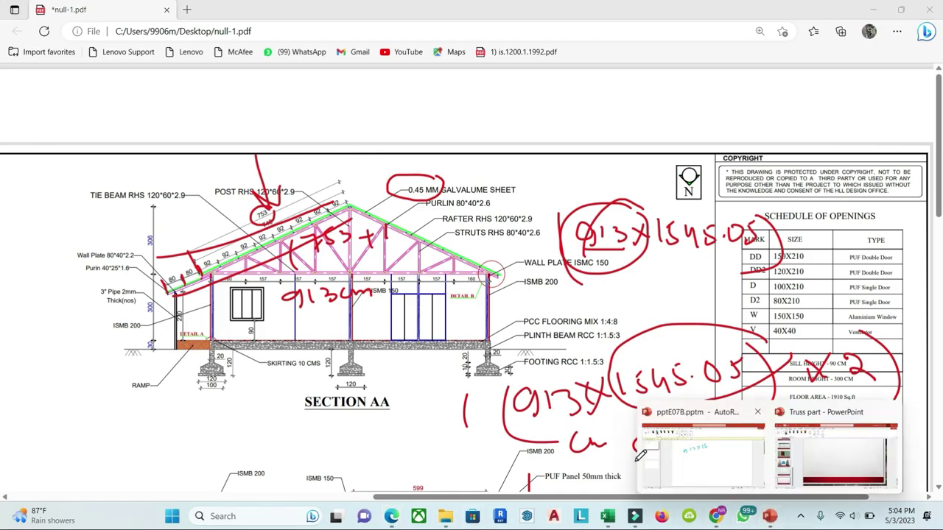
click(724, 475)
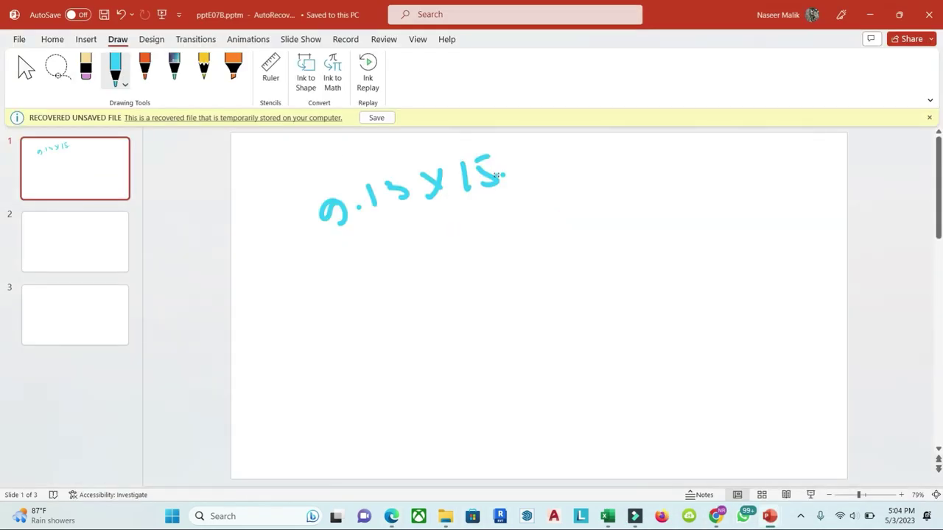
drag(521, 156, 543, 182)
mouse_move(549, 145)
mouse_down()
mouse_move(596, 179)
mouse_move(575, 230)
mouse_up()
drag(278, 193, 286, 243)
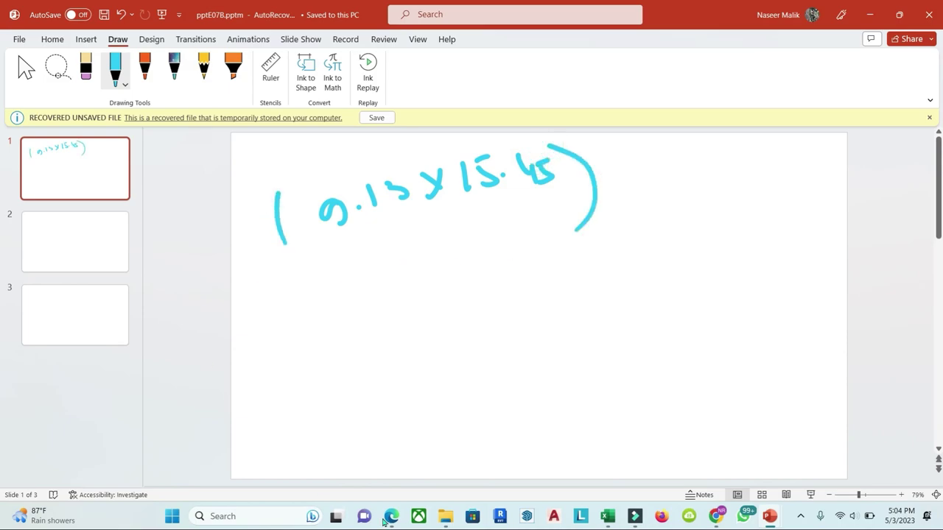
Step: Handwrite the bracketed (1.25 · 1.3) product in cyan beside the sheet on slide 11
mouse_move(770, 516)
click(776, 451)
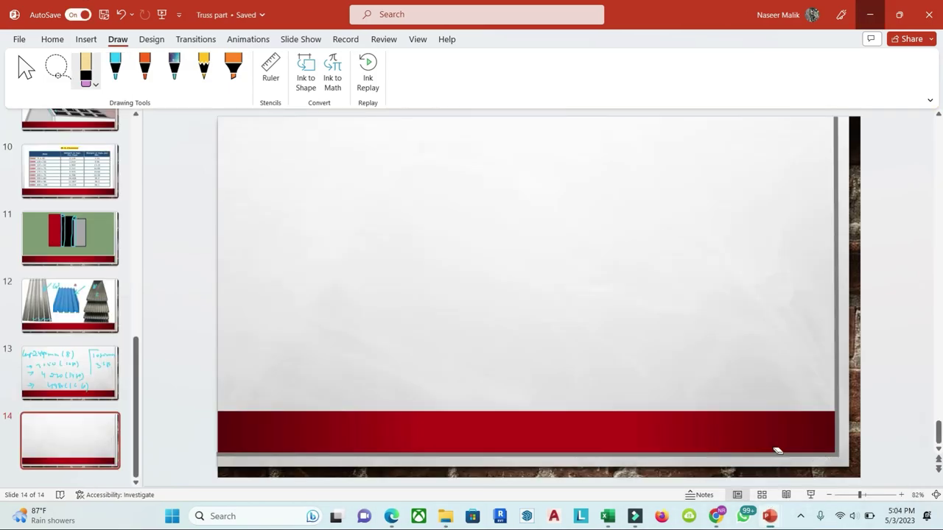
scroll(282, 288, up, 2)
scroll(398, 217, up, 1)
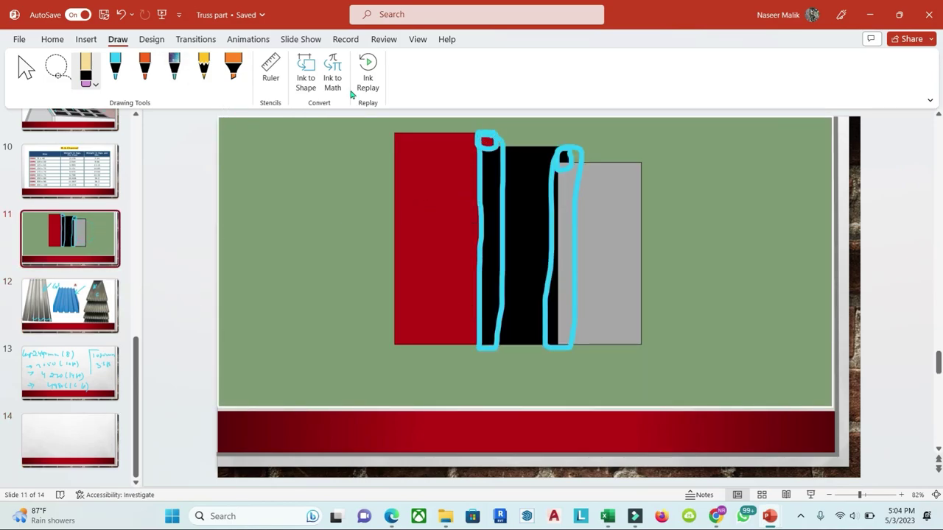
click(115, 66)
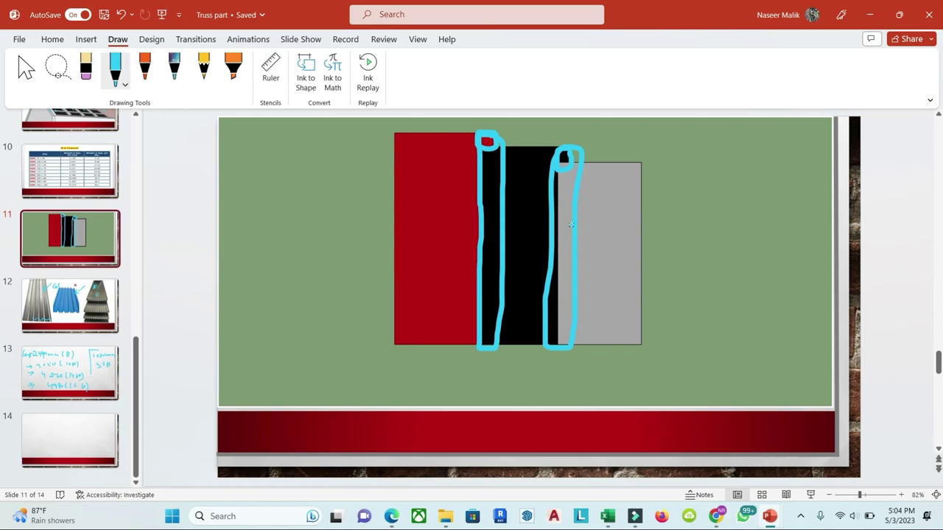
mouse_move(667, 217)
mouse_down()
mouse_move(668, 249)
mouse_move(712, 239)
mouse_up()
click(679, 231)
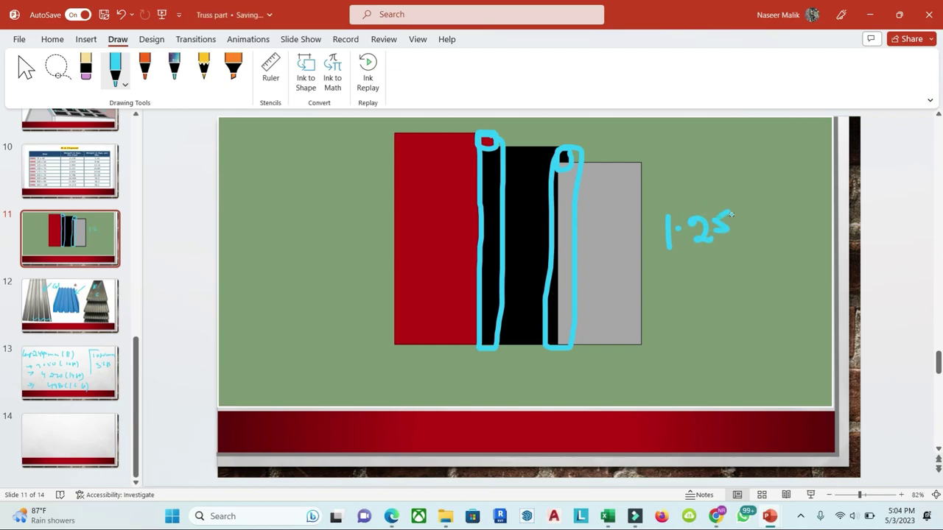
click(748, 221)
click(758, 220)
mouse_move(766, 209)
mouse_down()
mouse_move(768, 227)
mouse_move(789, 229)
mouse_up()
drag(793, 191, 812, 240)
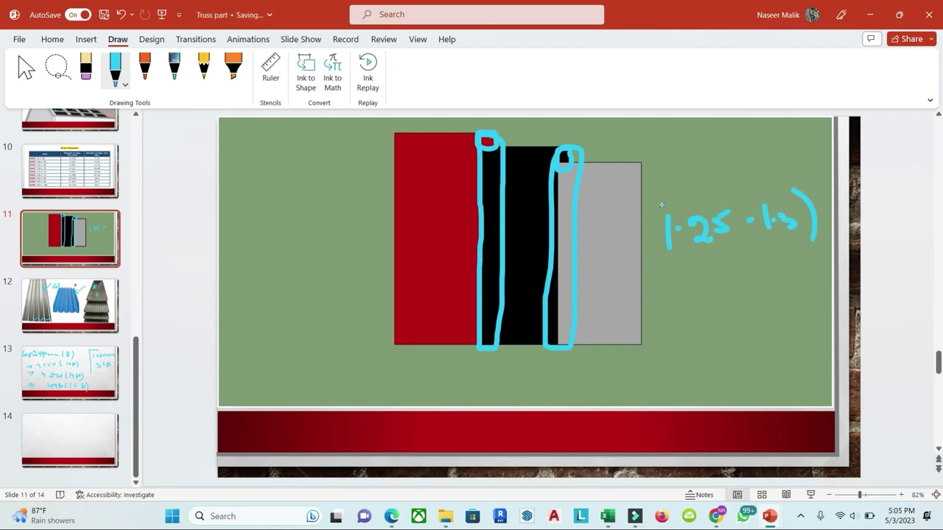
drag(652, 209, 649, 250)
Step: Add the arrowed result, the 1.07 note and a circled lower-left figure, then underline the product
mouse_move(494, 137)
mouse_down()
mouse_move(498, 145)
mouse_move(485, 141)
mouse_up()
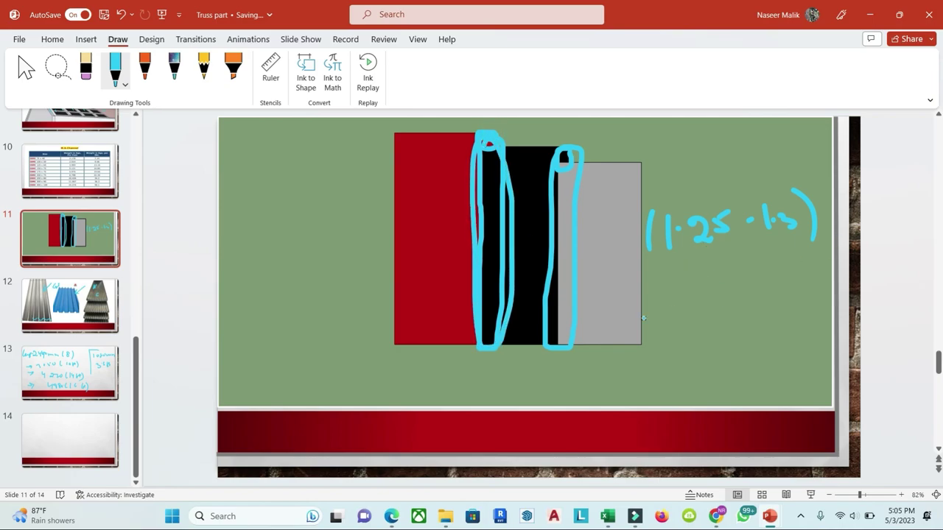
drag(654, 319, 677, 310)
mouse_move(656, 353)
mouse_down()
mouse_move(673, 376)
mouse_move(701, 354)
mouse_move(709, 366)
mouse_up()
drag(727, 302, 727, 335)
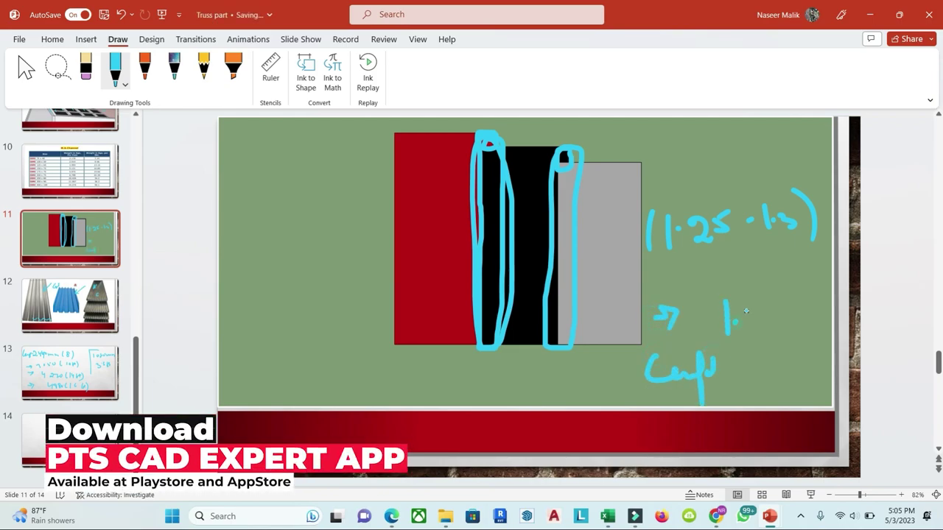
mouse_move(759, 303)
mouse_down()
mouse_move(746, 330)
mouse_move(796, 307)
mouse_move(800, 323)
mouse_up()
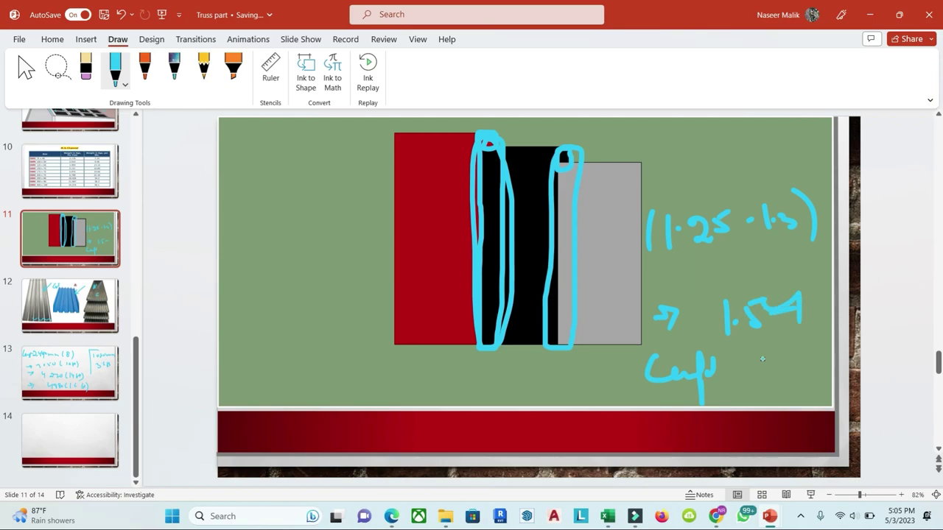
mouse_move(796, 364)
mouse_down()
mouse_move(793, 355)
mouse_move(831, 381)
mouse_up()
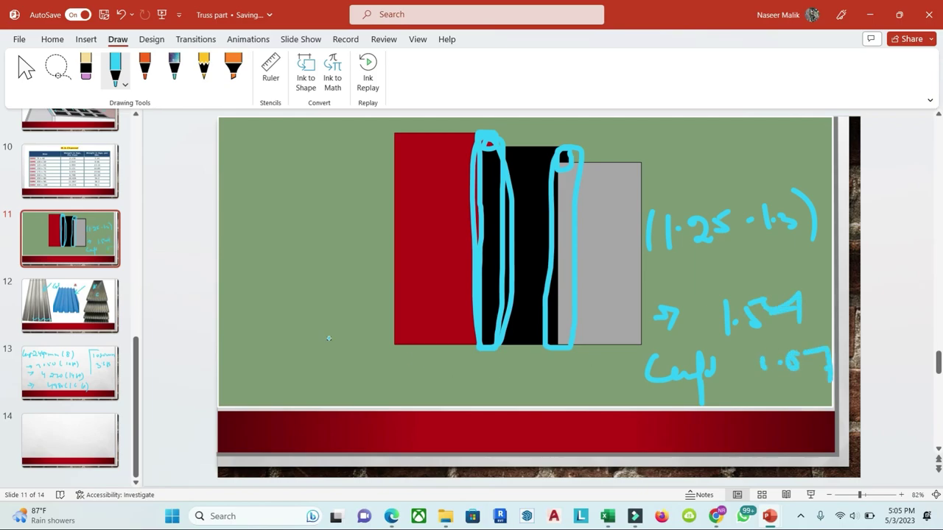
drag(238, 341, 239, 373)
mouse_move(273, 347)
mouse_down()
mouse_move(287, 364)
mouse_move(313, 365)
mouse_up()
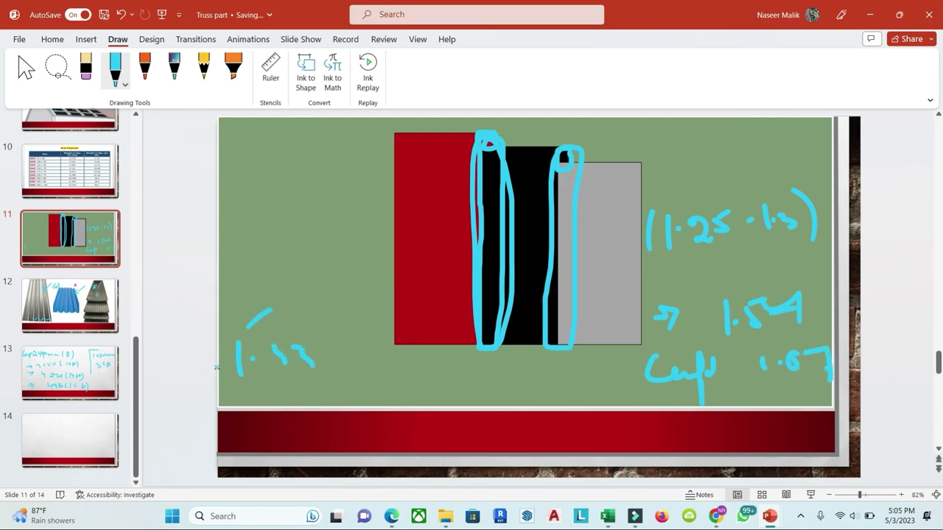
drag(271, 309, 333, 317)
drag(682, 268, 812, 248)
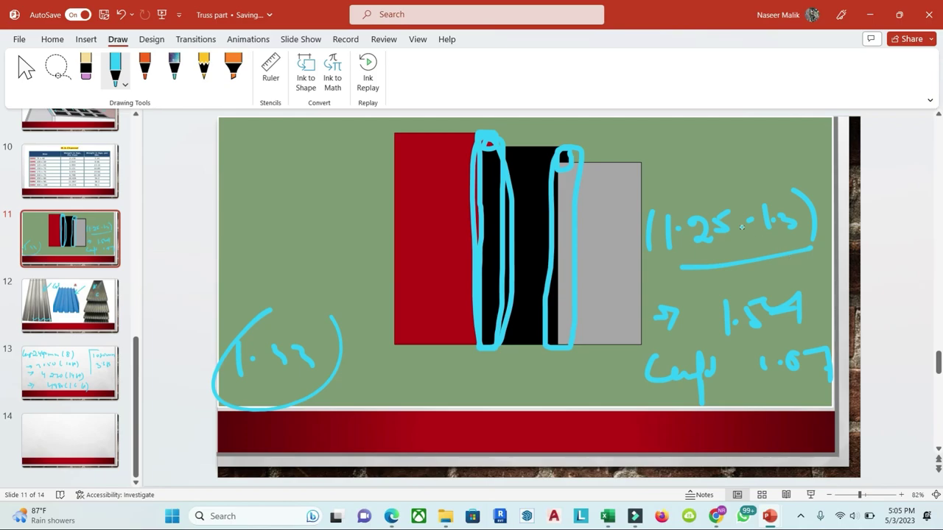
drag(665, 261, 740, 246)
Step: Widen column I and start typing the TOTAL AREA label in cell M20
click(619, 518)
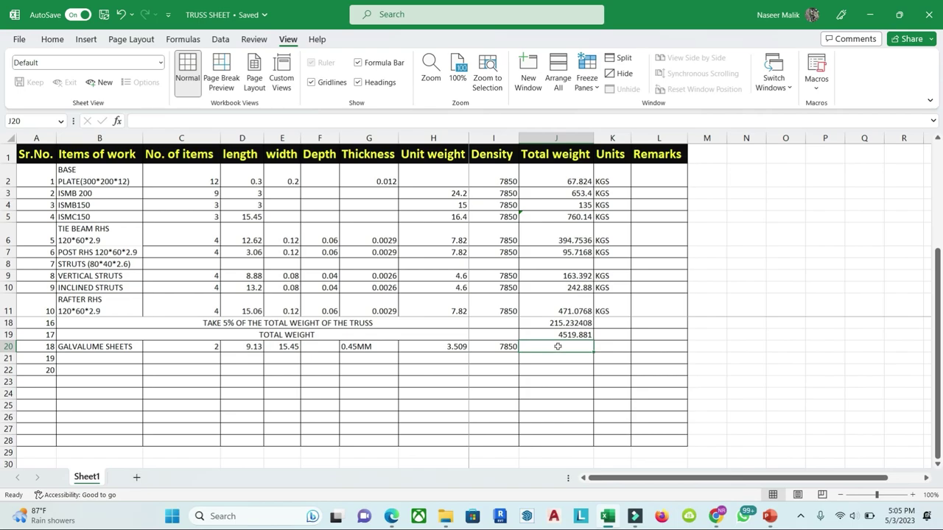
drag(519, 137, 529, 137)
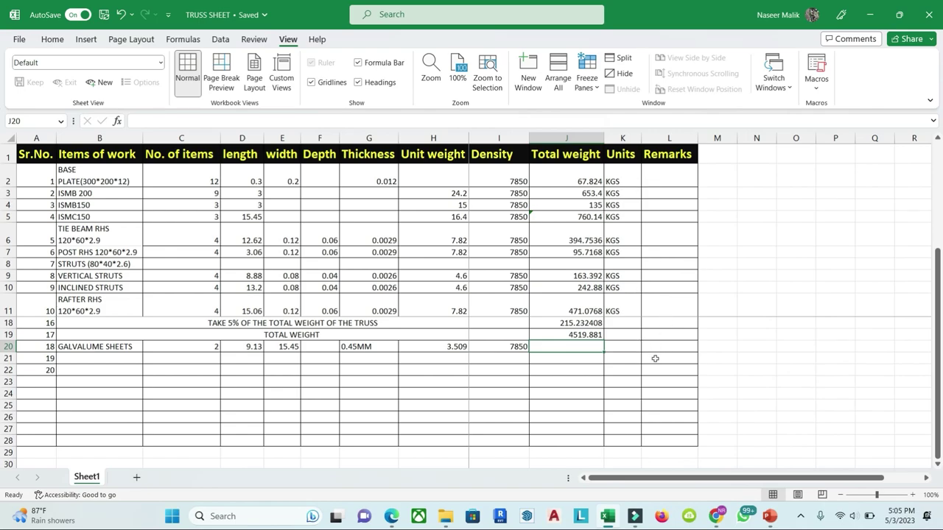
click(662, 346)
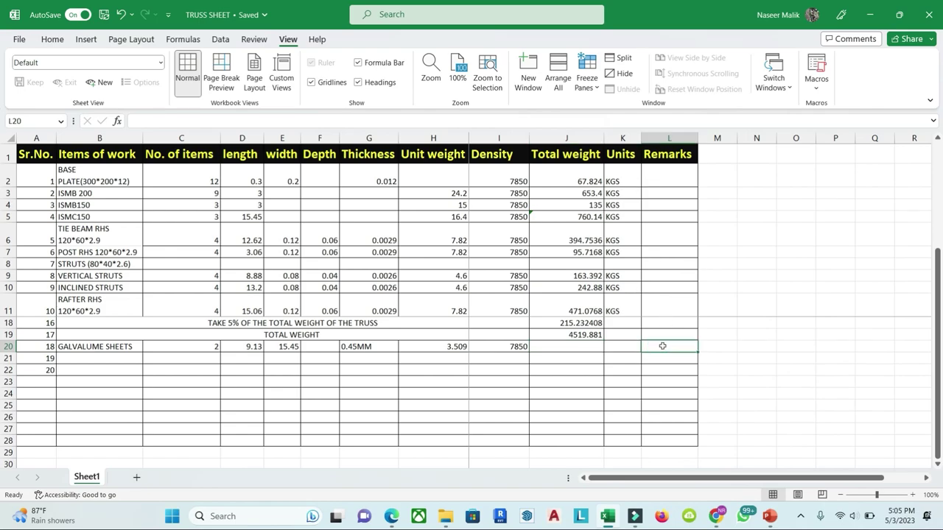
click(716, 345)
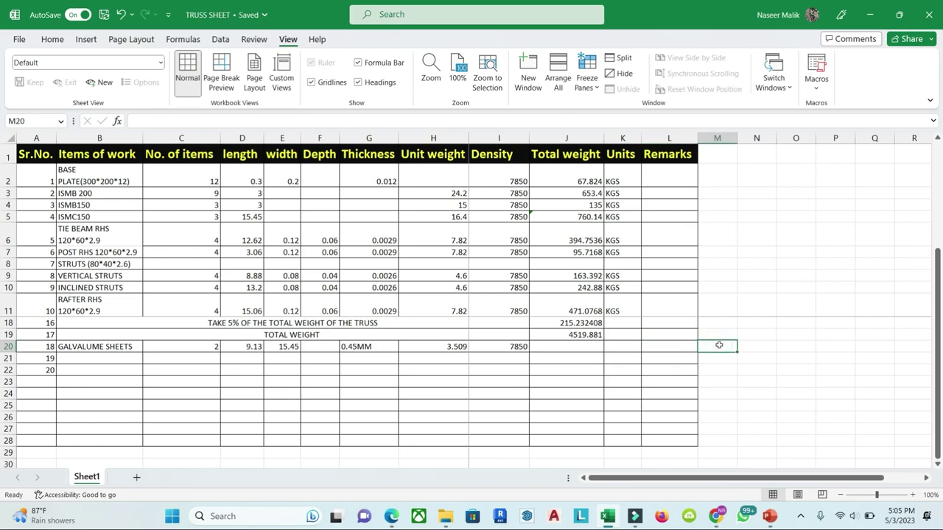
text(TOTAL)
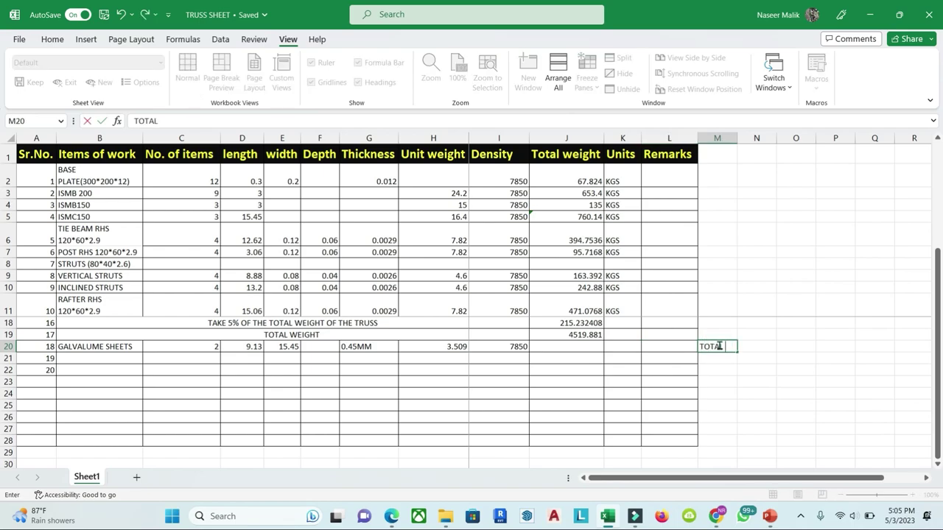
text( AREA)
Step: Widen column M to fit TOTAL AREA and fill cells L20:M20 yellow
click(744, 181)
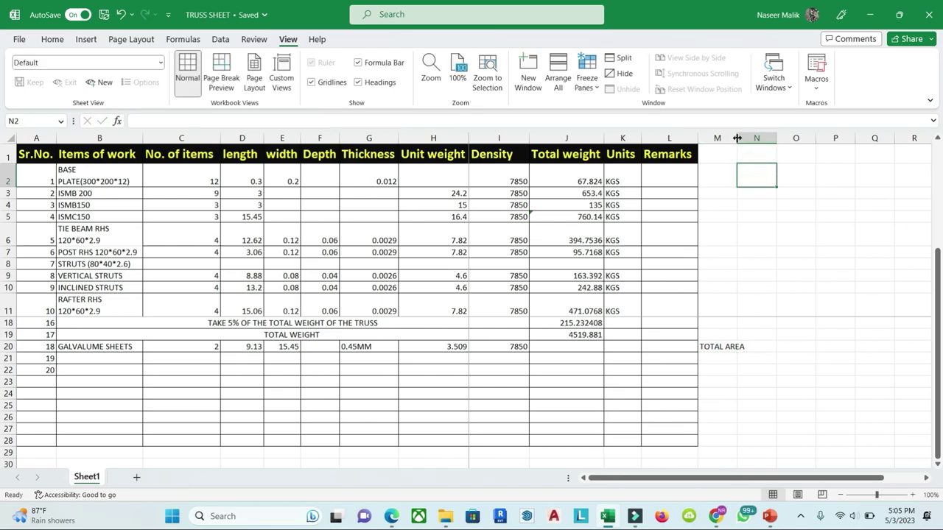
drag(737, 137, 756, 138)
click(774, 347)
click(738, 348)
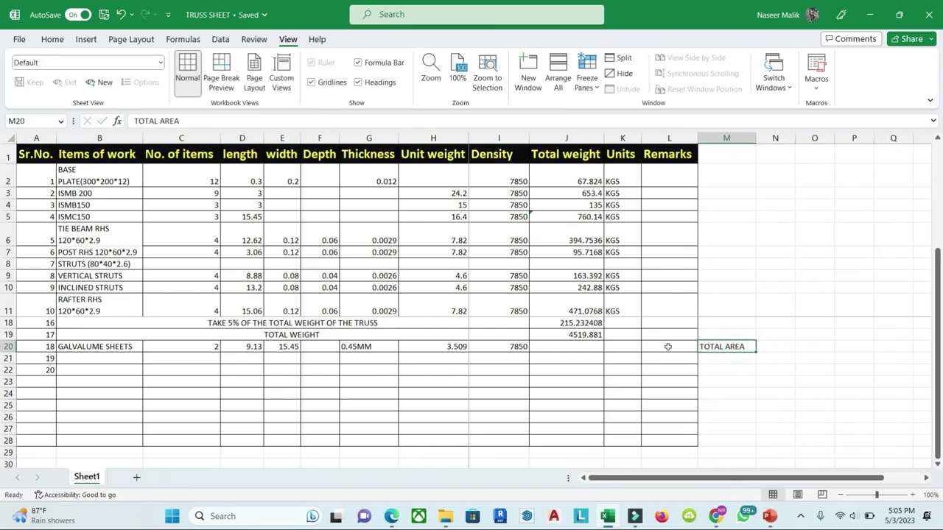
click(667, 346)
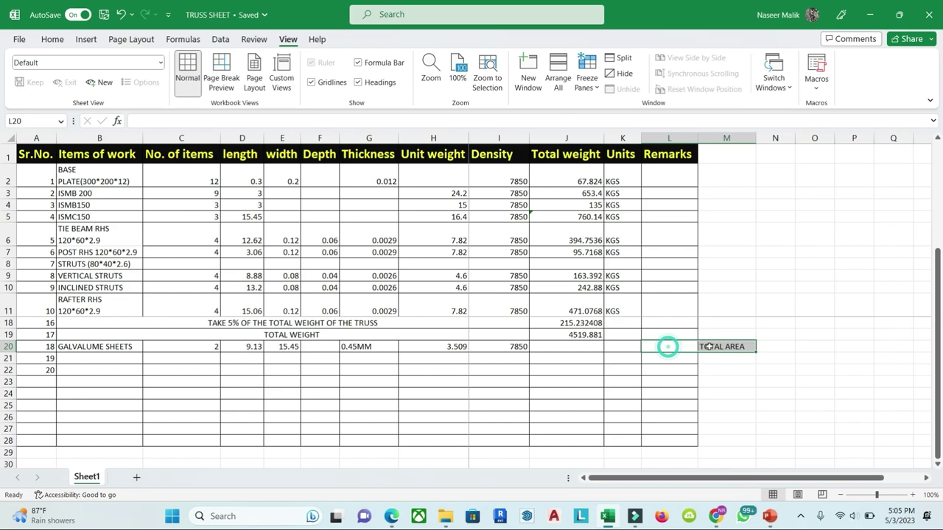
click(53, 39)
click(219, 82)
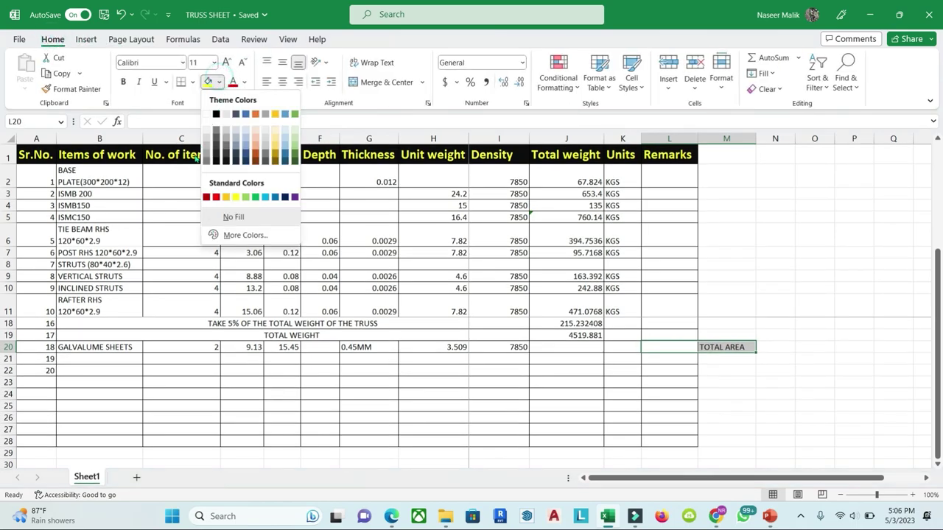
click(236, 198)
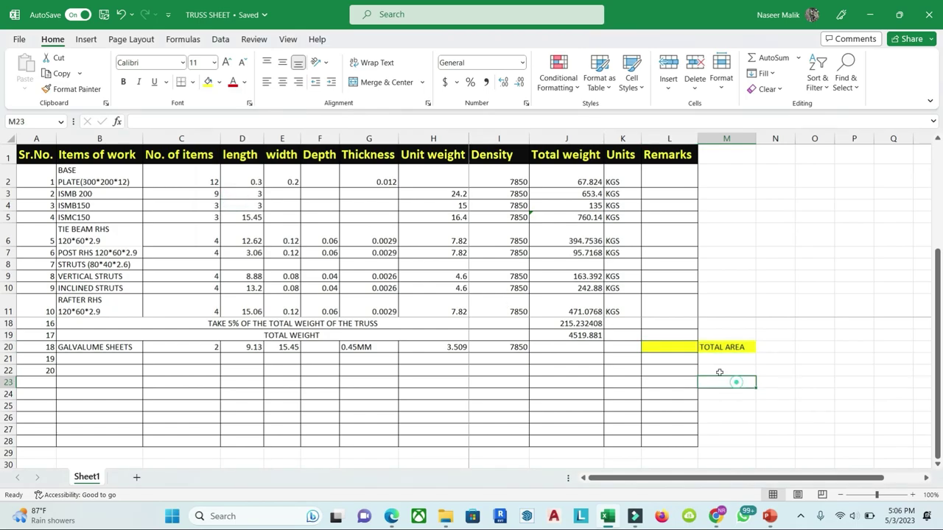
click(652, 345)
Step: Enter the area formula =(C20*D20*E20*1.25) in L20
text(=()
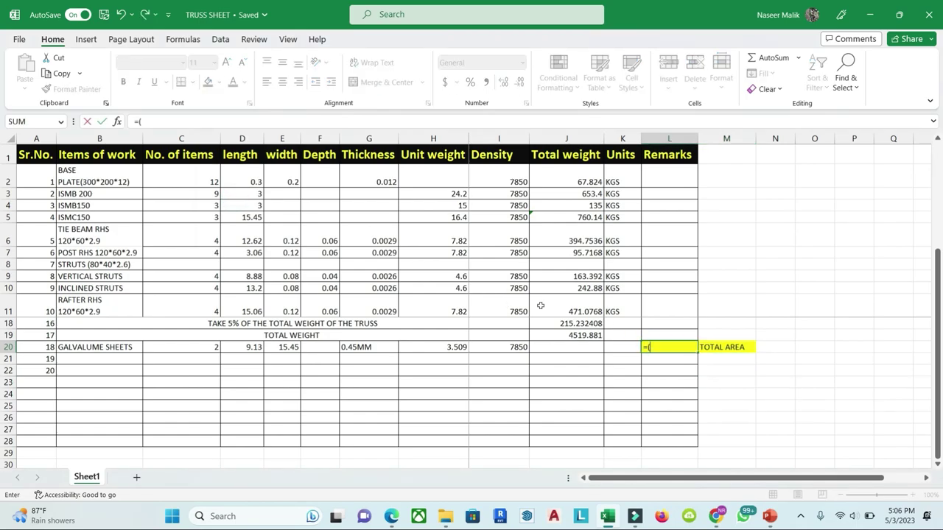
click(204, 348)
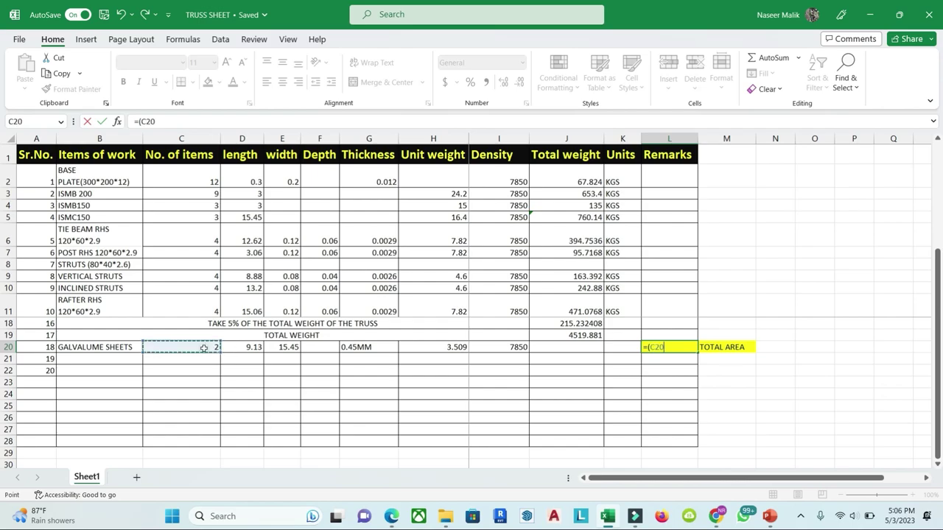
text(*)
click(252, 347)
text(*)
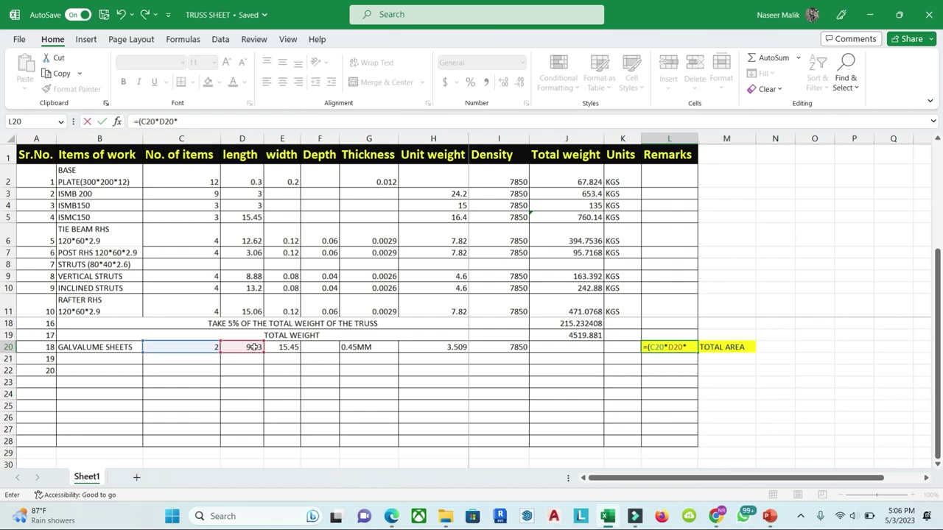
click(279, 347)
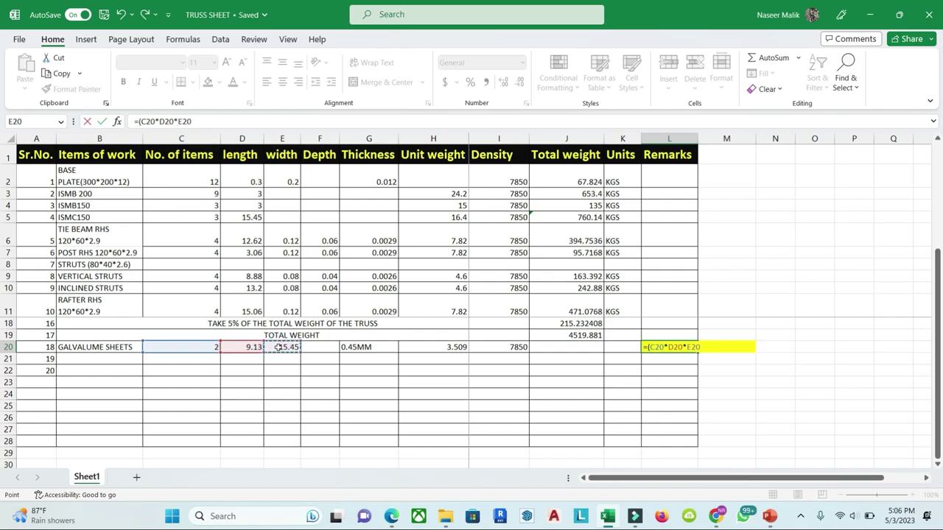
text(*)
key(Return)
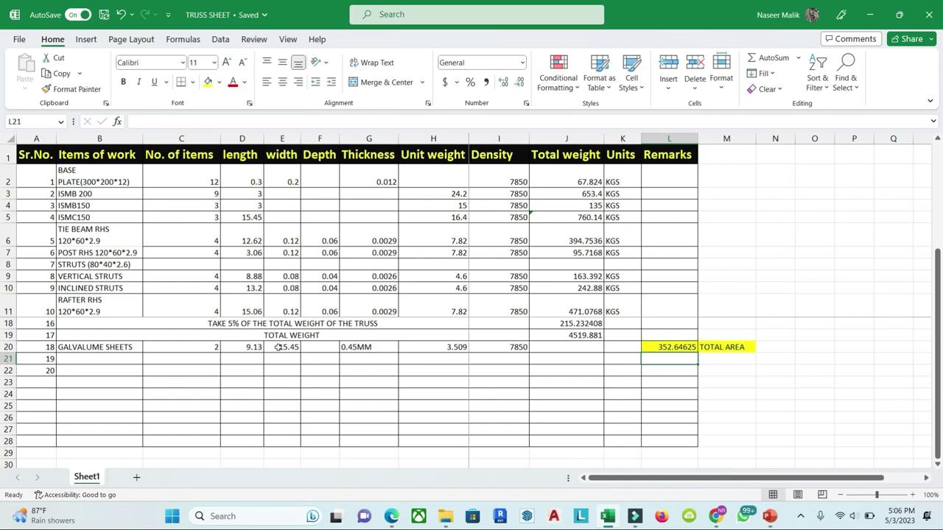
Step: Decrease L20's decimal places so the area shows 352.646
click(678, 342)
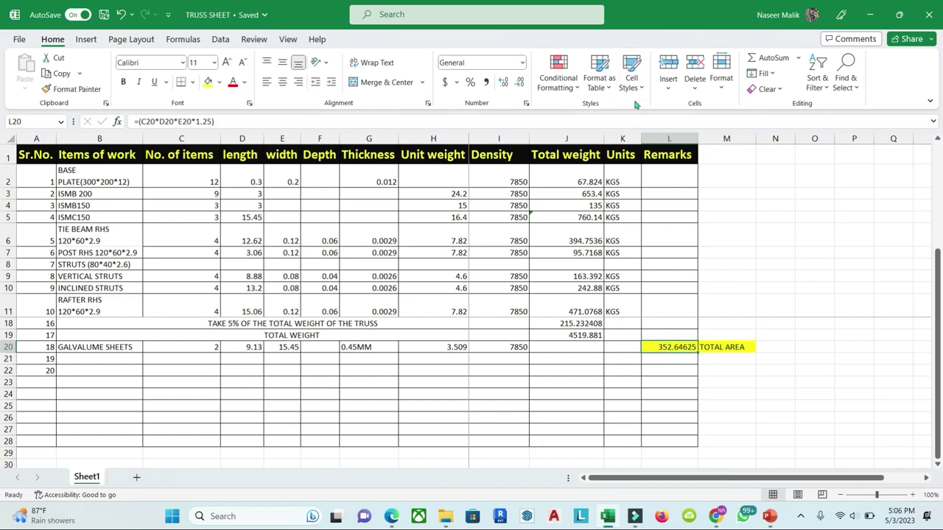
click(61, 38)
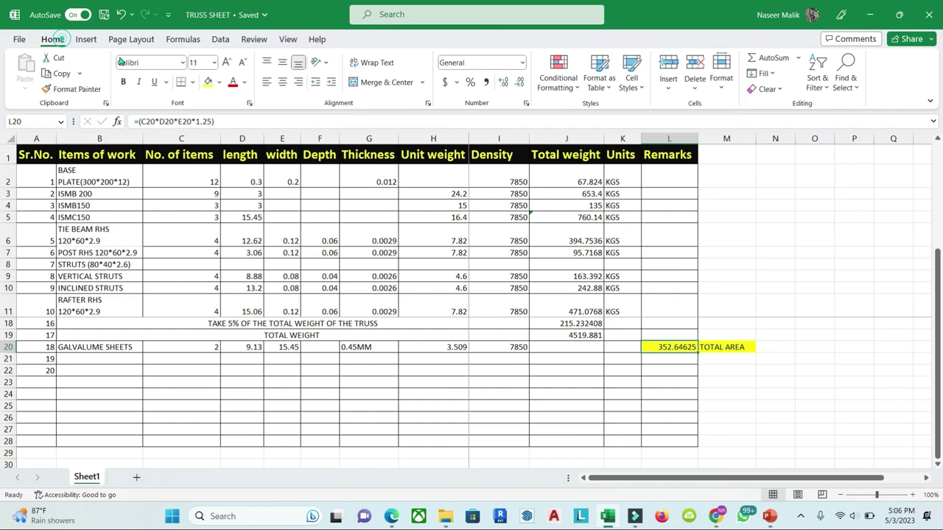
click(518, 85)
click(518, 86)
click(857, 302)
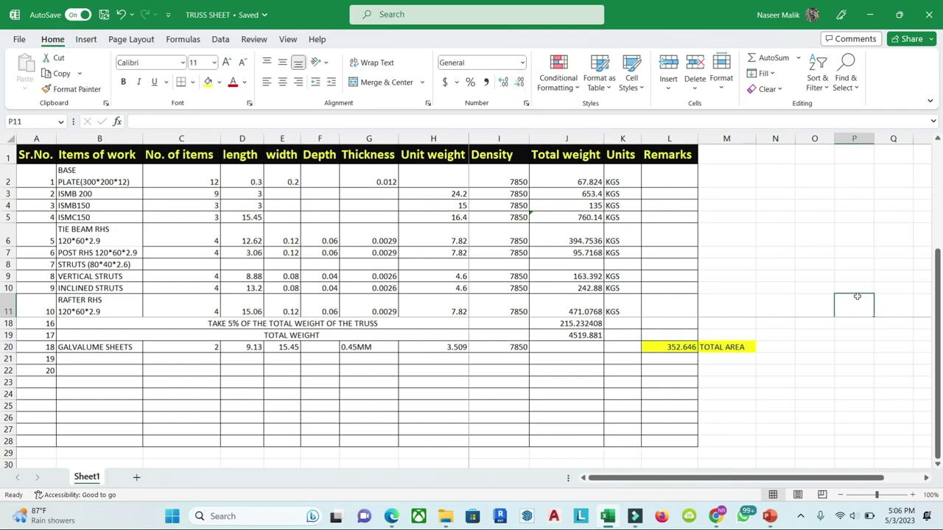
click(771, 419)
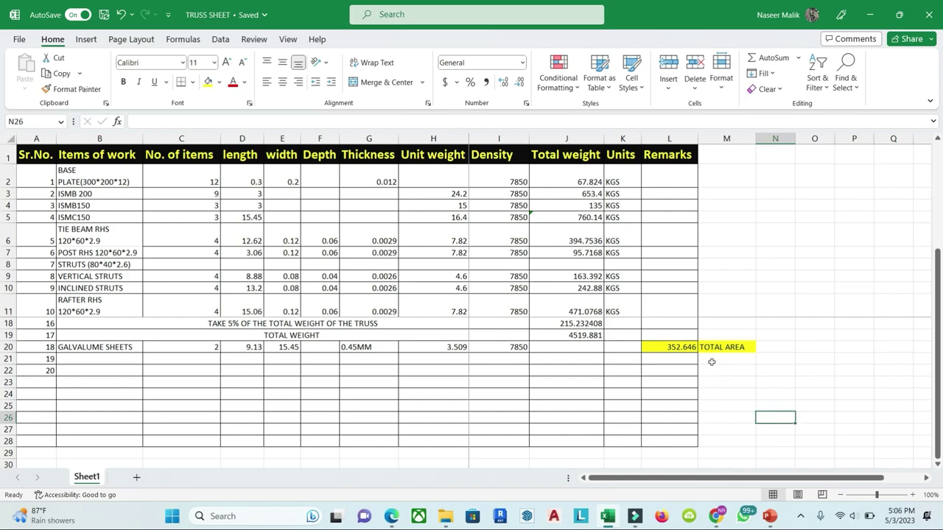
click(767, 394)
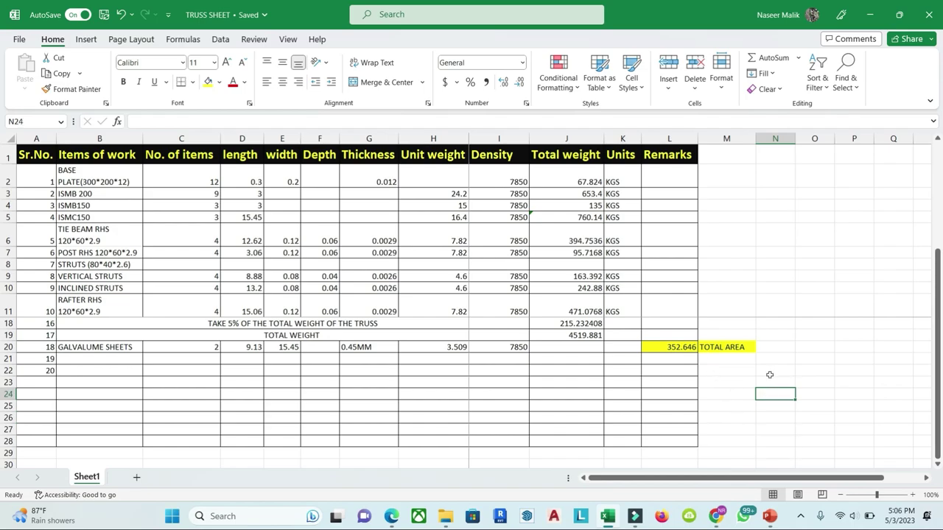
Step: Put the unit label SQM in M21 beneath TOTAL AREA
click(713, 356)
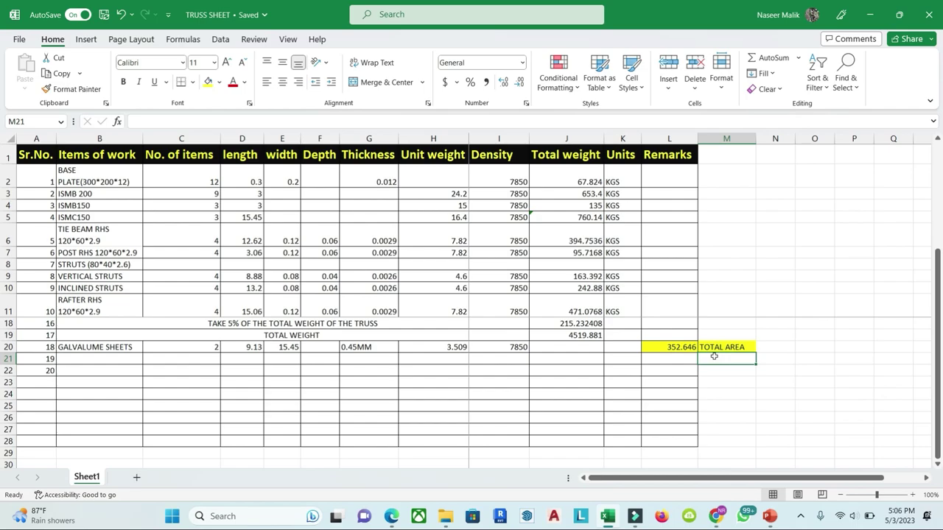
text(SQ)
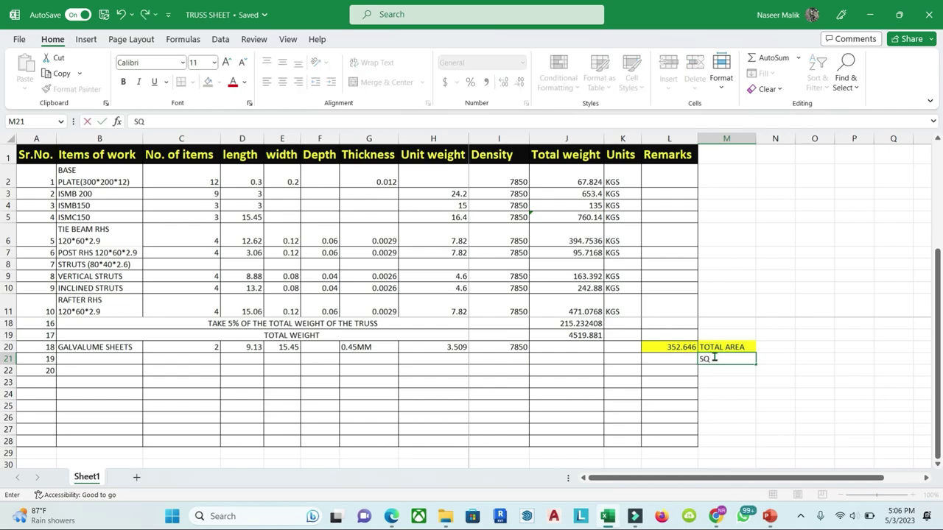
text(M)
click(779, 360)
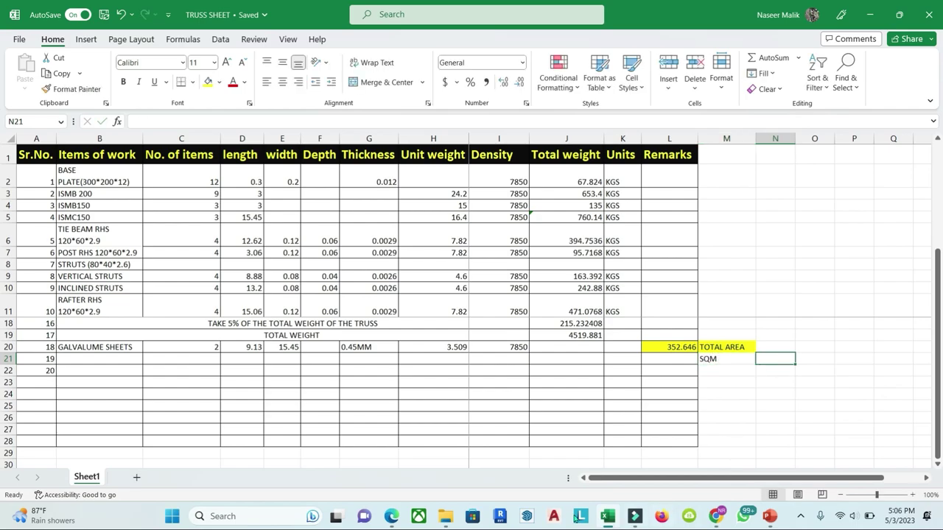
mouse_move(448, 520)
click(721, 360)
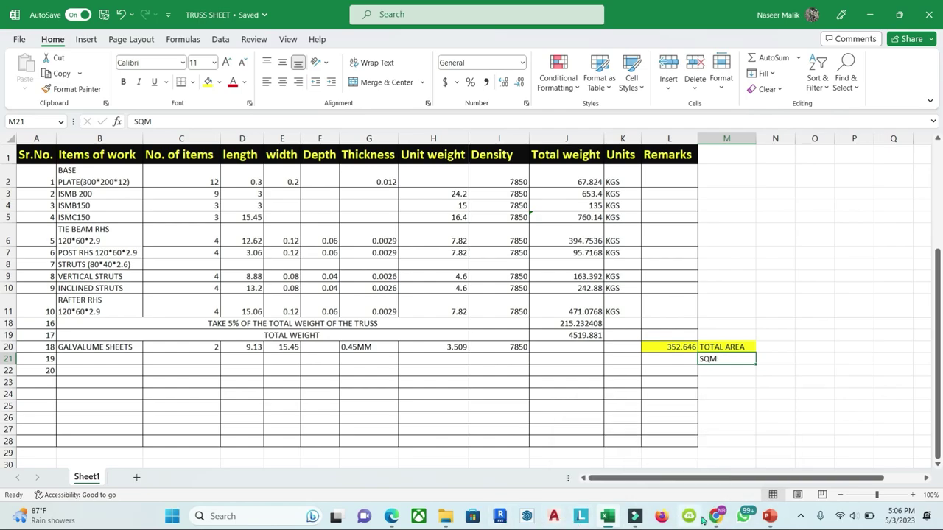
Step: Handwrite 352.646 sq m under the bracketed expression on the pptE07B scratch slide
click(769, 516)
click(699, 442)
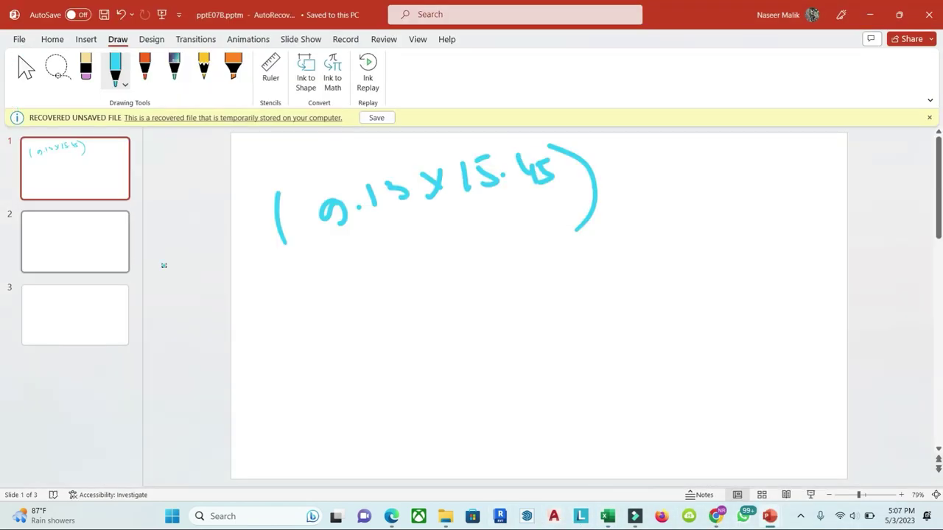
drag(347, 310, 359, 332)
drag(392, 292, 382, 321)
drag(425, 294, 426, 318)
click(436, 298)
mouse_move(457, 274)
mouse_down()
mouse_move(458, 296)
mouse_move(504, 295)
mouse_up()
drag(524, 258, 521, 284)
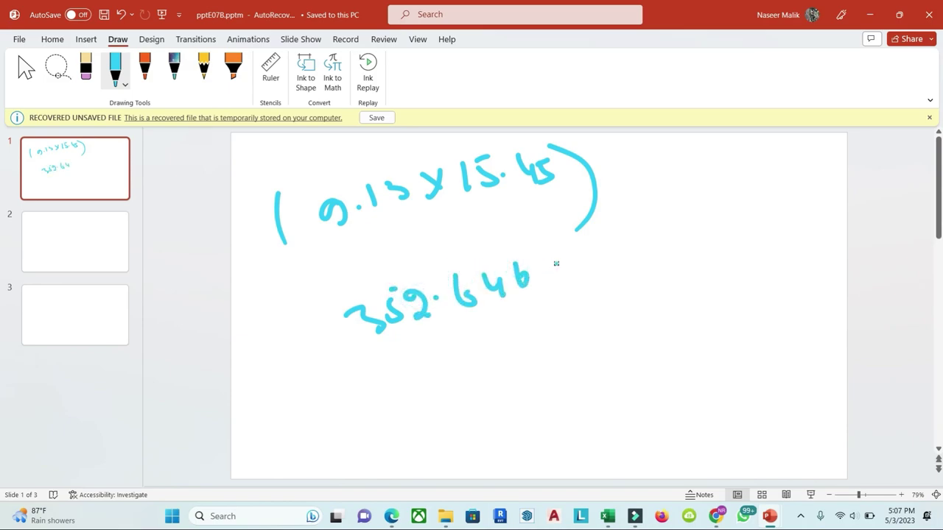
mouse_move(569, 249)
mouse_down()
mouse_move(565, 280)
mouse_move(608, 286)
mouse_move(639, 249)
mouse_move(661, 258)
mouse_up()
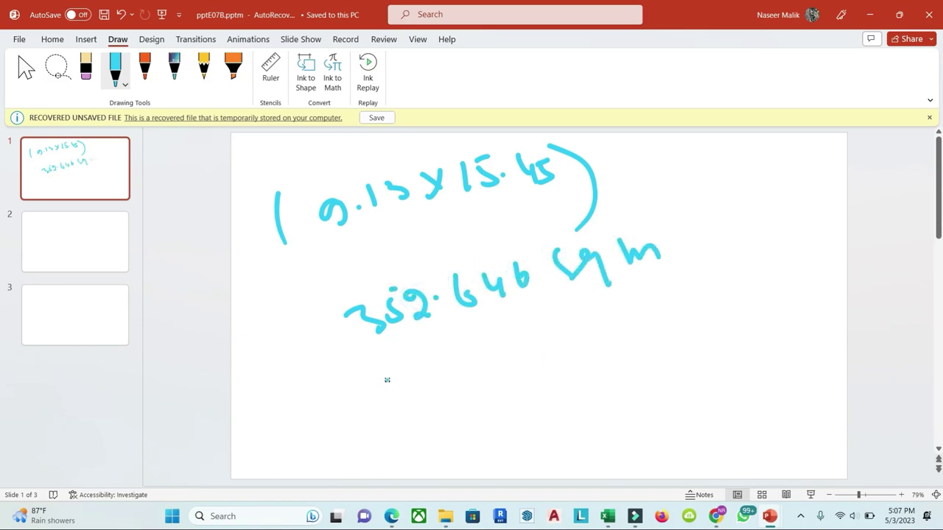
Step: Start a handwritten 'No..' line below the area figure
mouse_move(392, 378)
mouse_down()
mouse_move(439, 368)
mouse_move(472, 384)
mouse_up()
click(488, 391)
click(499, 390)
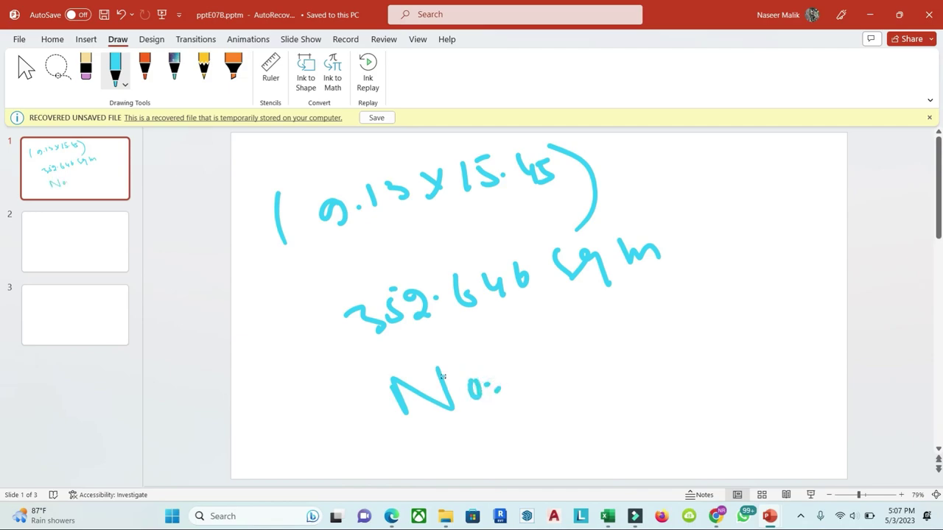
mouse_move(769, 515)
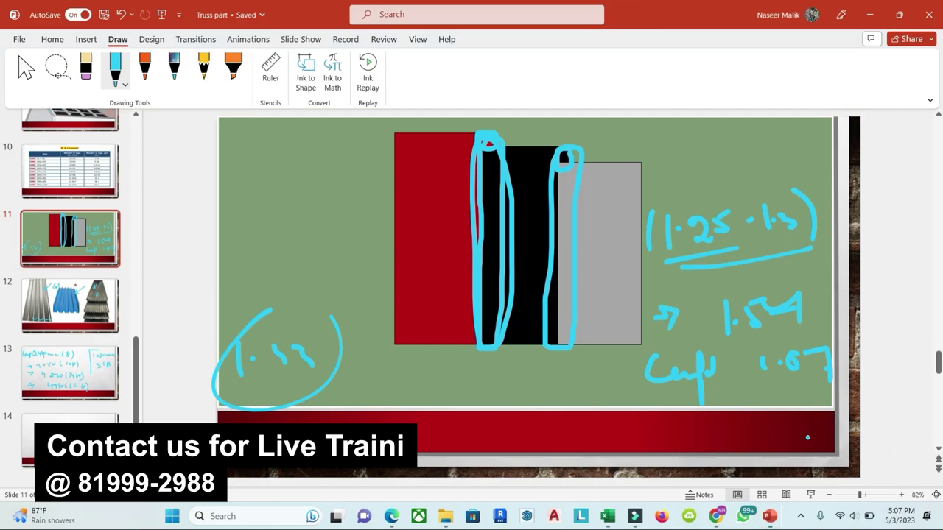
Step: Show slide 12 of Truss part and mark the left and right roofing sheets with ink strokes
click(836, 453)
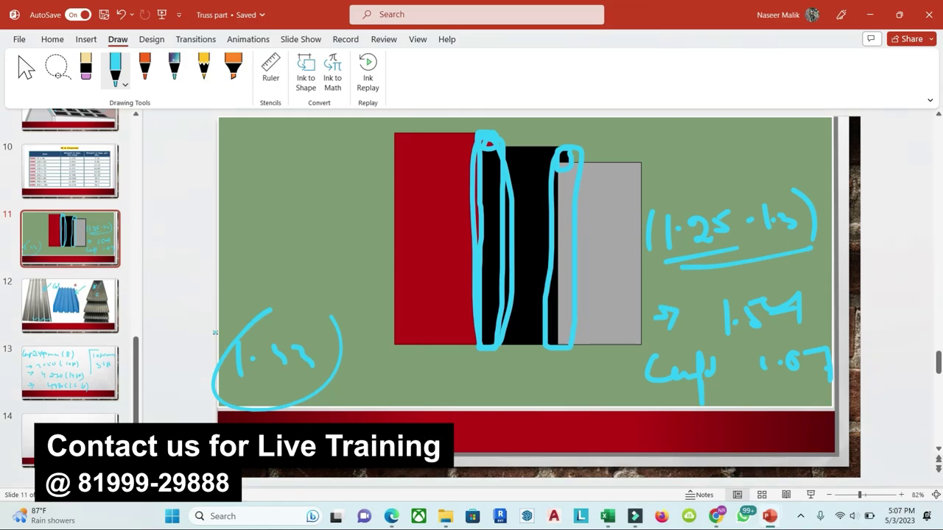
click(77, 300)
drag(449, 256, 553, 201)
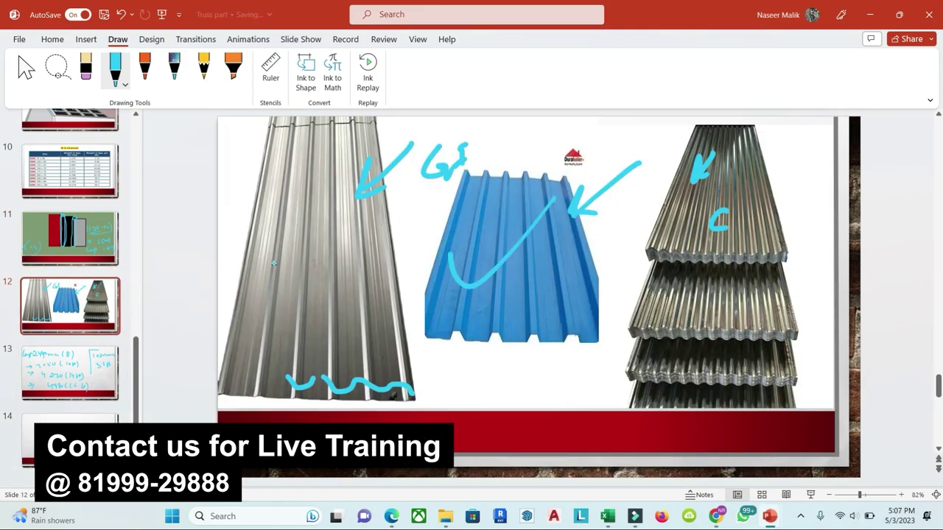
drag(272, 258, 372, 214)
drag(699, 180, 775, 164)
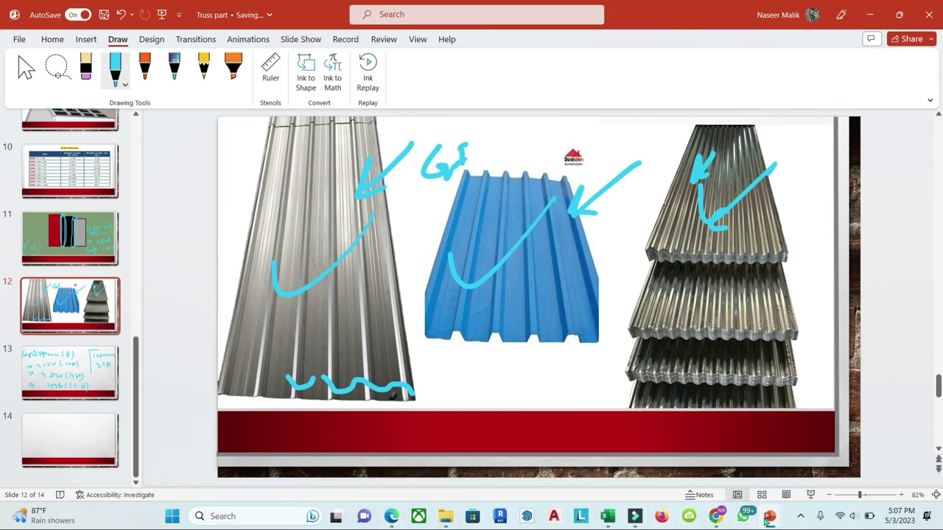
Step: In the recovered presentation, handwrite 352.646 after 'No.' on slide 1
mouse_move(769, 518)
click(688, 439)
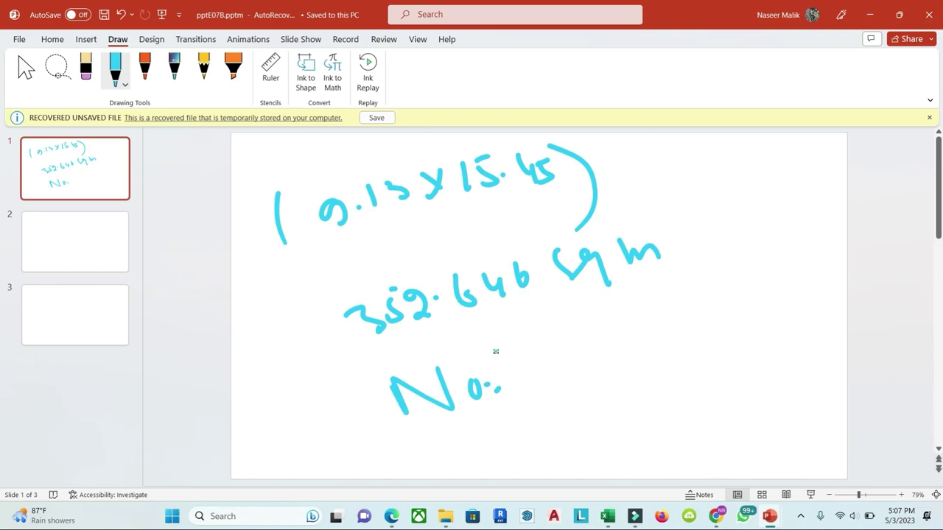
drag(559, 334, 545, 358)
drag(592, 329, 596, 357)
mouse_move(643, 313)
mouse_down()
mouse_move(635, 315)
mouse_move(674, 332)
mouse_up()
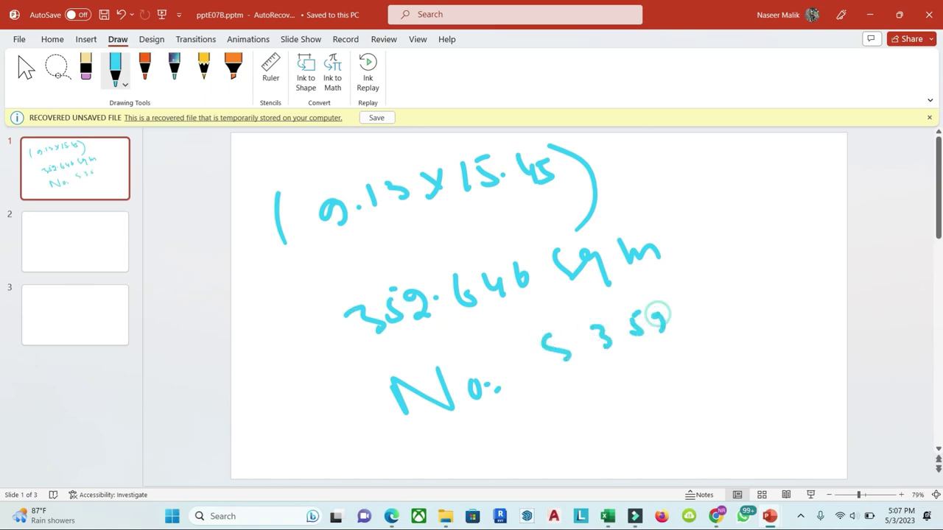
click(679, 326)
mouse_move(696, 295)
mouse_down()
mouse_move(689, 328)
mouse_move(718, 328)
mouse_up()
drag(734, 288, 741, 317)
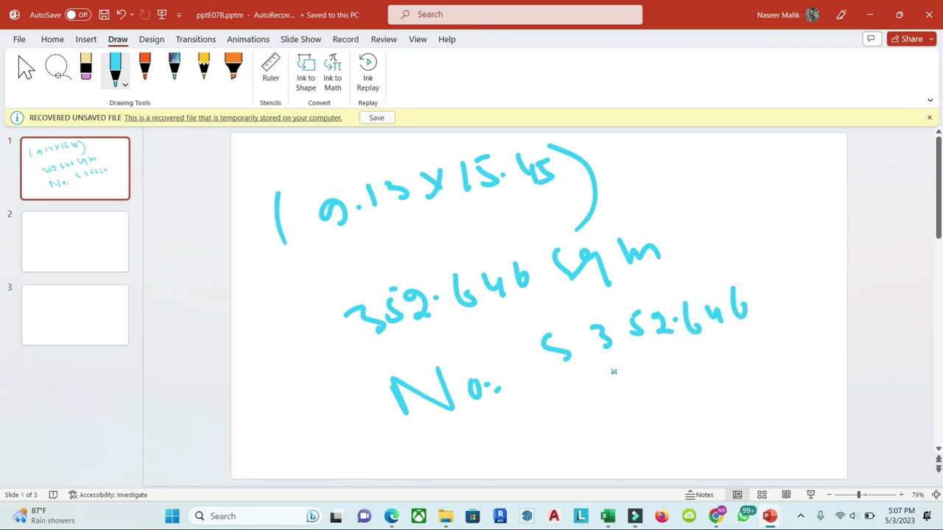
Step: Draw a division line under 352.646, write 'Arrangement' beneath it, and move to blank slide 2
drag(612, 373, 801, 331)
mouse_move(688, 395)
mouse_down()
mouse_move(734, 377)
mouse_move(779, 381)
mouse_up()
drag(795, 373, 856, 339)
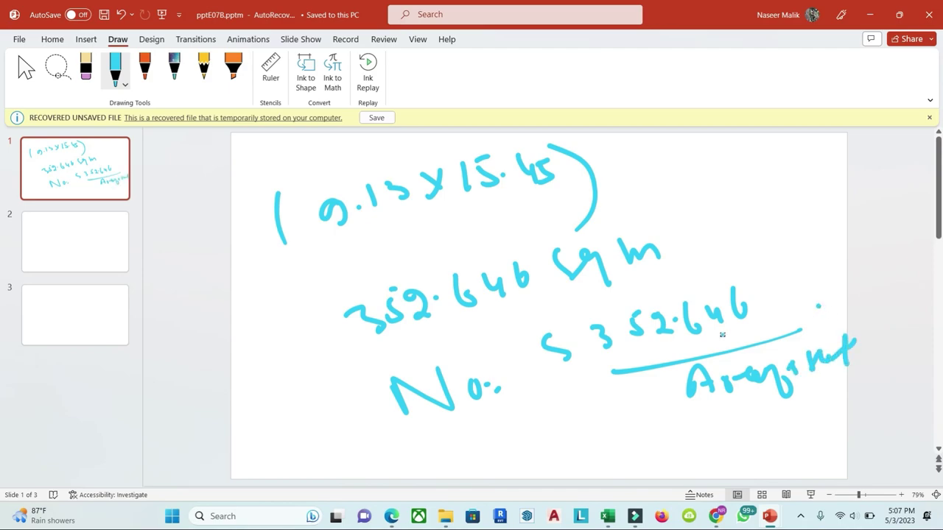
click(78, 239)
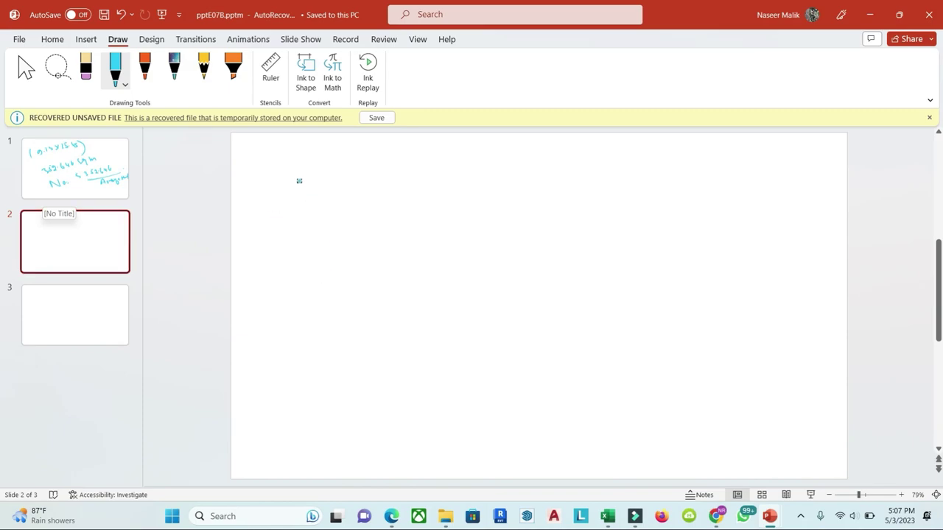
Step: Handwrite the heading 'Arrangements:' on slide 2
mouse_move(276, 212)
mouse_down()
mouse_move(279, 164)
mouse_move(316, 204)
mouse_move(349, 190)
mouse_move(385, 204)
mouse_move(391, 218)
mouse_up()
mouse_move(405, 190)
mouse_down()
mouse_move(422, 174)
mouse_move(465, 194)
mouse_move(528, 184)
mouse_up()
drag(488, 175, 509, 170)
click(543, 184)
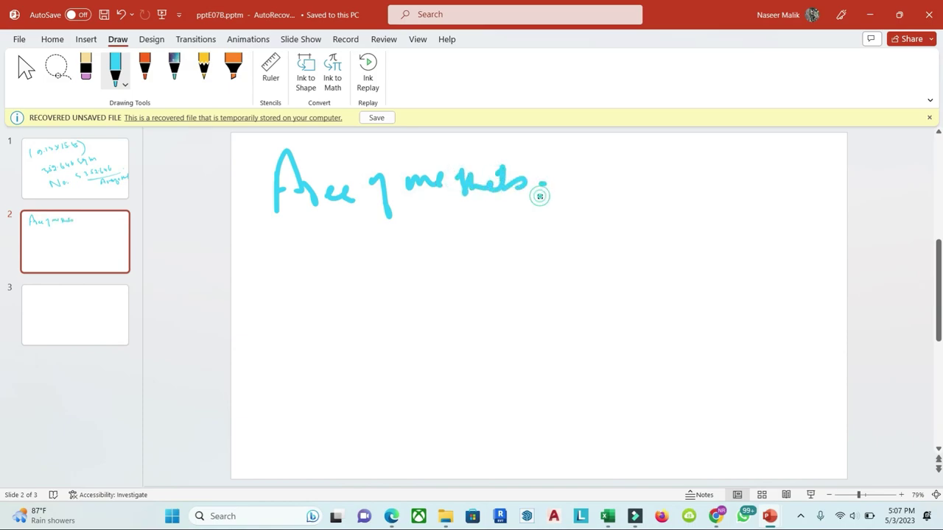
click(540, 195)
Step: Write the sheet size (2440x1076) and its metre conversion (2.44 x 1.076)
mouse_move(599, 177)
mouse_down()
mouse_move(620, 210)
mouse_move(639, 214)
mouse_up()
mouse_move(647, 177)
mouse_down()
mouse_move(673, 222)
mouse_move(695, 197)
mouse_move(728, 215)
mouse_move(706, 215)
mouse_move(748, 214)
mouse_move(761, 197)
mouse_move(781, 217)
mouse_move(791, 208)
mouse_up()
drag(805, 176, 811, 231)
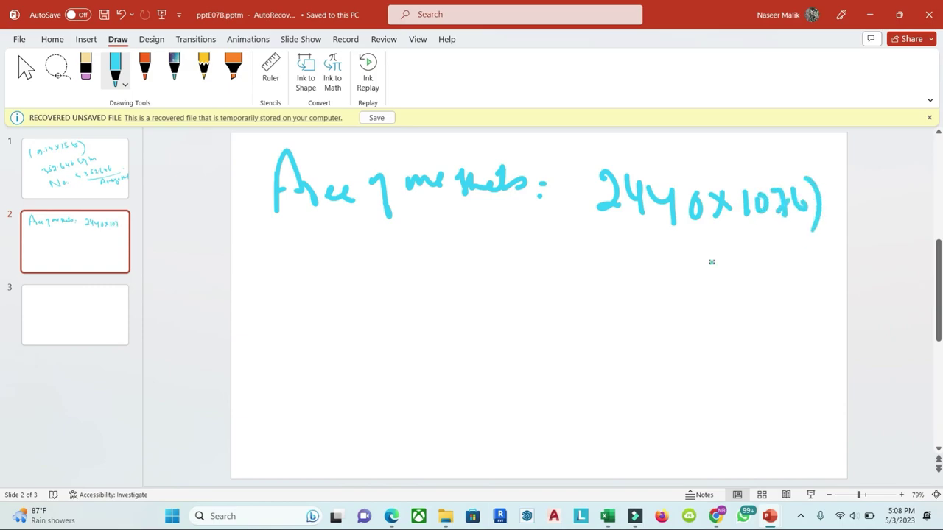
drag(594, 169, 581, 226)
drag(606, 271, 638, 275)
drag(667, 251, 762, 273)
mouse_move(666, 309)
mouse_down()
mouse_move(693, 340)
mouse_move(719, 325)
mouse_move(742, 330)
mouse_move(729, 330)
mouse_move(774, 320)
mouse_move(794, 338)
mouse_move(806, 332)
mouse_up()
click(688, 335)
drag(823, 314, 829, 352)
drag(660, 304, 648, 357)
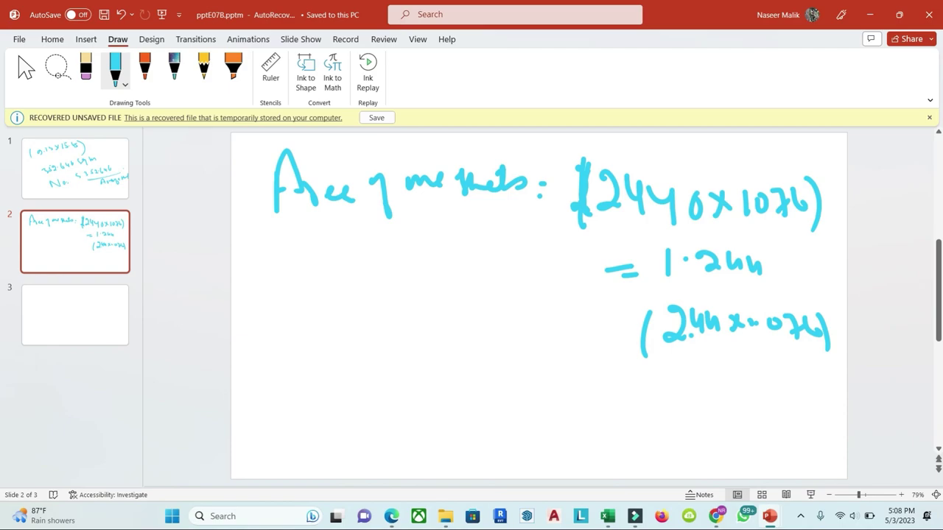
Step: Write the result 2.625 sqm per sheet and start the 'No =' line
drag(687, 393, 713, 429)
click(729, 418)
mouse_move(766, 398)
mouse_down()
mouse_move(756, 420)
mouse_move(818, 439)
mouse_up()
mouse_move(825, 417)
mouse_down()
mouse_move(821, 440)
mouse_move(847, 411)
mouse_move(877, 458)
mouse_move(897, 445)
mouse_up()
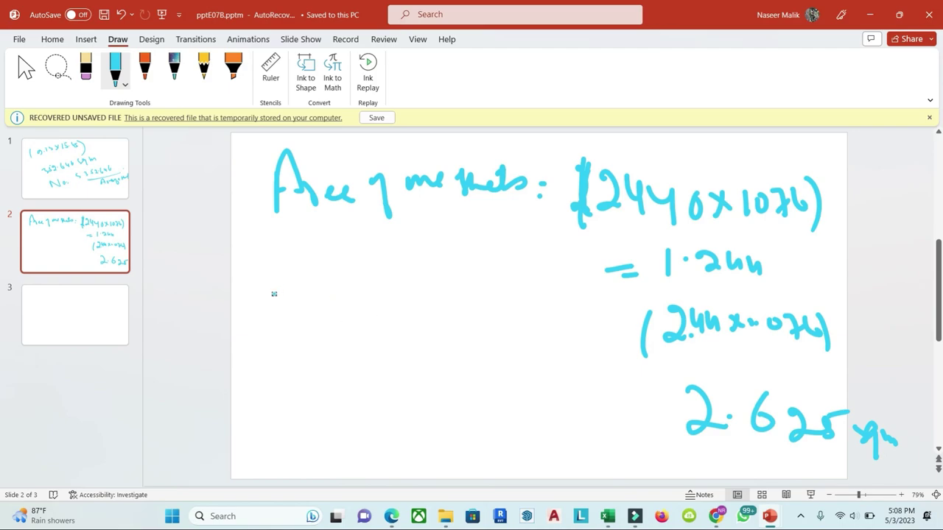
mouse_move(247, 290)
mouse_down()
mouse_move(256, 329)
mouse_move(284, 274)
mouse_up()
mouse_move(296, 289)
mouse_down()
mouse_move(302, 301)
mouse_move(337, 287)
mouse_move(328, 295)
mouse_up()
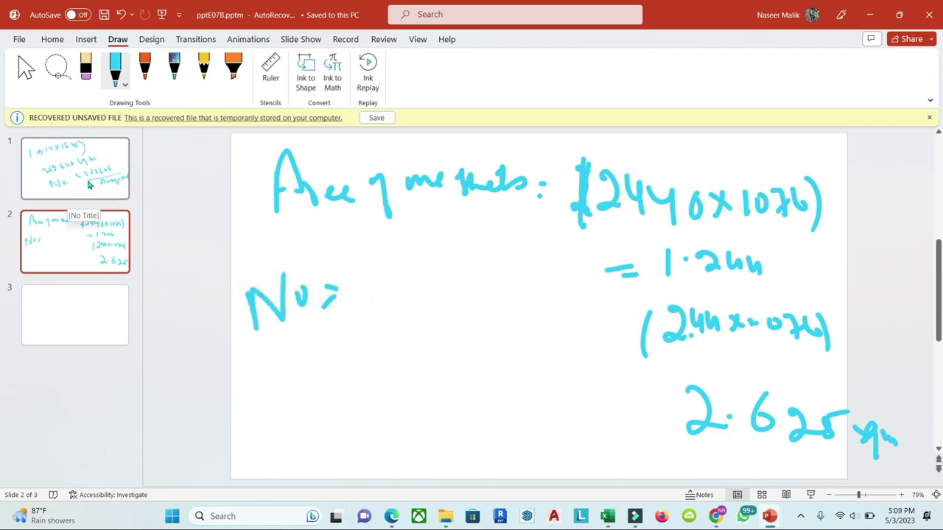
Step: After 'No =', write the total area over a division line with 2.625 as divisor
mouse_move(373, 284)
mouse_down()
mouse_move(405, 299)
mouse_move(427, 279)
mouse_move(465, 299)
mouse_up()
click(484, 291)
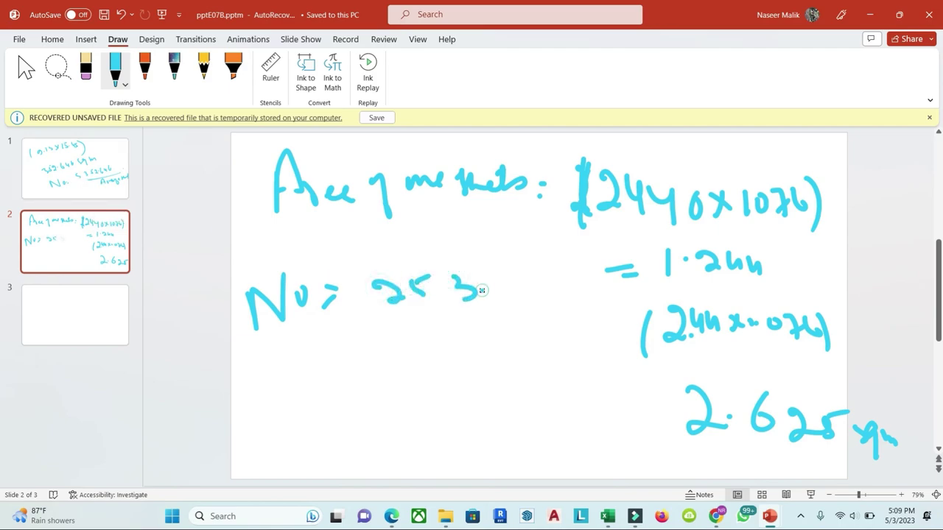
mouse_move(507, 270)
mouse_down()
mouse_move(501, 289)
mouse_move(530, 296)
mouse_move(545, 287)
mouse_up()
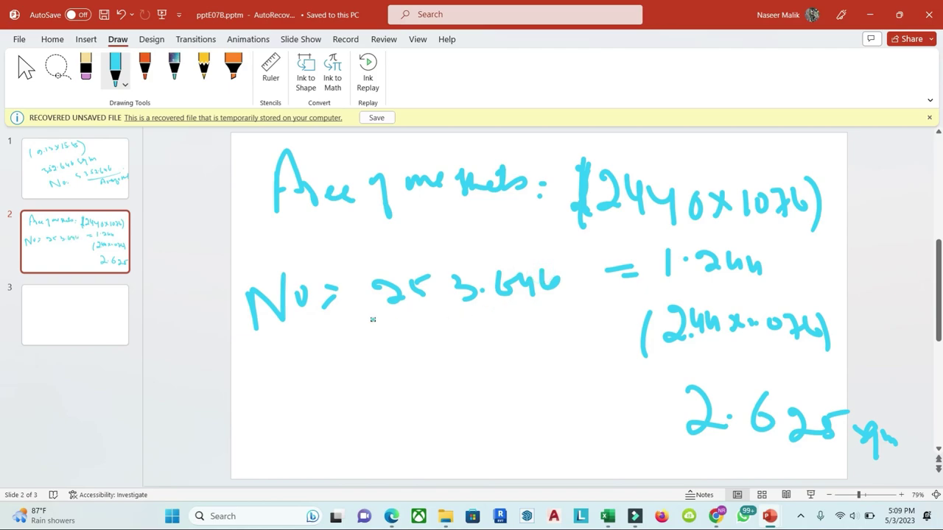
drag(371, 321, 567, 314)
mouse_move(466, 352)
mouse_down()
mouse_move(451, 381)
mouse_move(471, 384)
mouse_up()
click(488, 374)
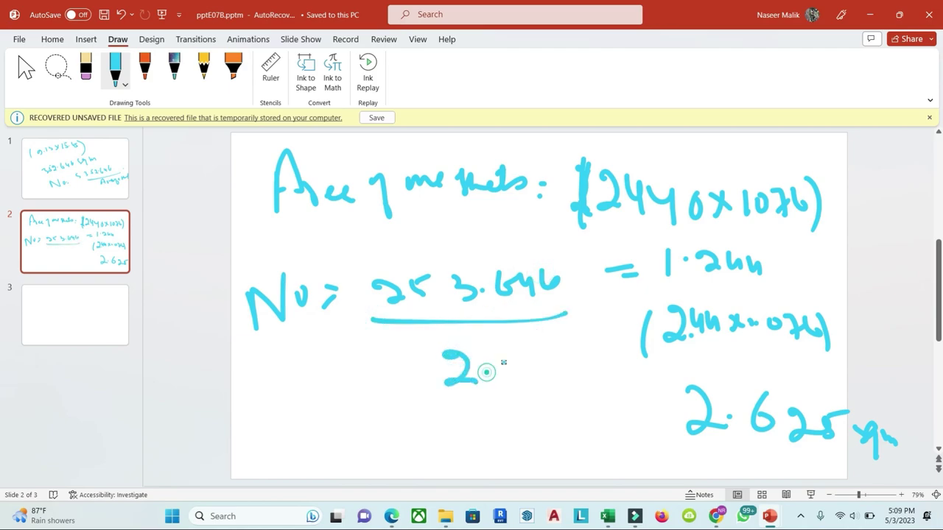
mouse_move(516, 351)
mouse_down()
mouse_move(513, 368)
mouse_move(548, 380)
mouse_up()
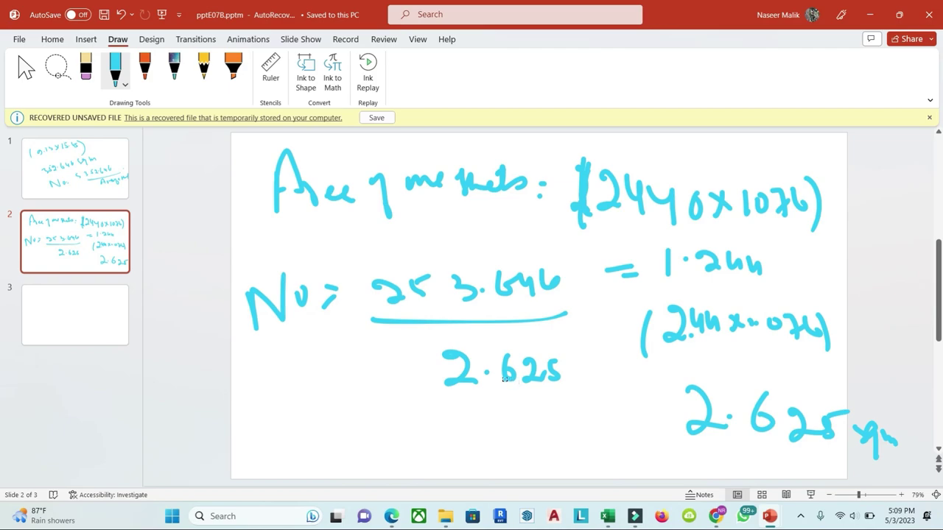
Step: Write the result 96.627, rounded and circled as 97 No, then return to the TRUSS SHEET workbook
drag(383, 416, 377, 445)
drag(427, 408, 420, 429)
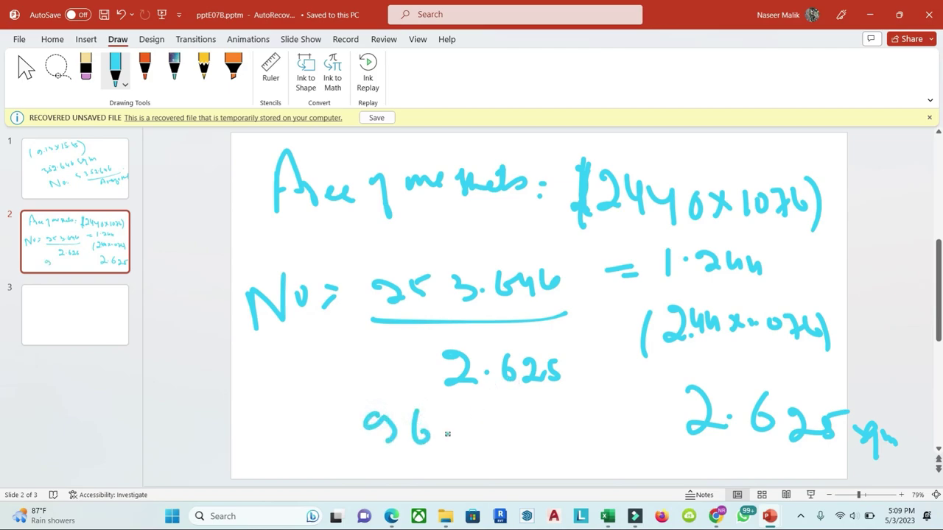
mouse_move(476, 407)
mouse_down()
mouse_move(470, 431)
mouse_move(539, 457)
mouse_move(613, 429)
mouse_move(633, 449)
mouse_move(628, 469)
mouse_up()
mouse_move(634, 465)
mouse_down()
mouse_move(676, 474)
mouse_move(744, 465)
mouse_move(748, 455)
mouse_up()
mouse_move(752, 461)
mouse_down()
mouse_move(685, 445)
mouse_move(647, 479)
mouse_move(791, 439)
mouse_up()
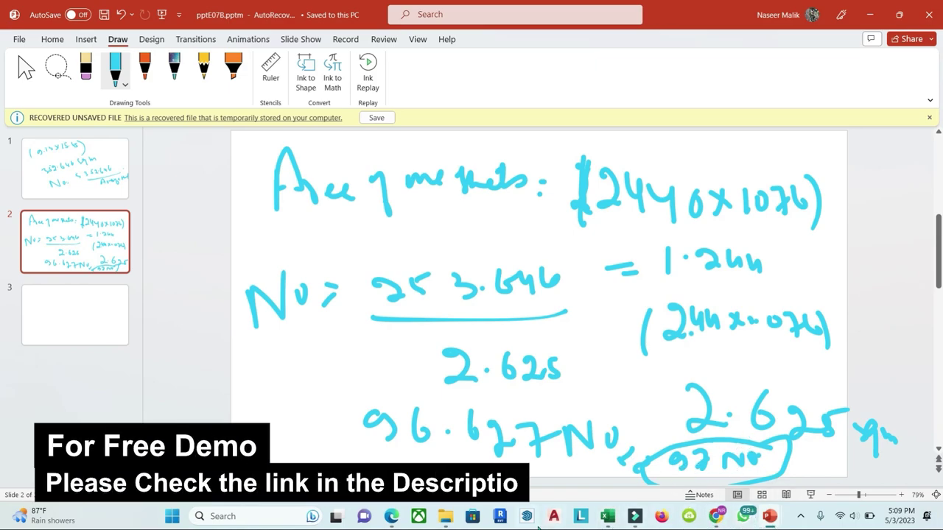
click(609, 516)
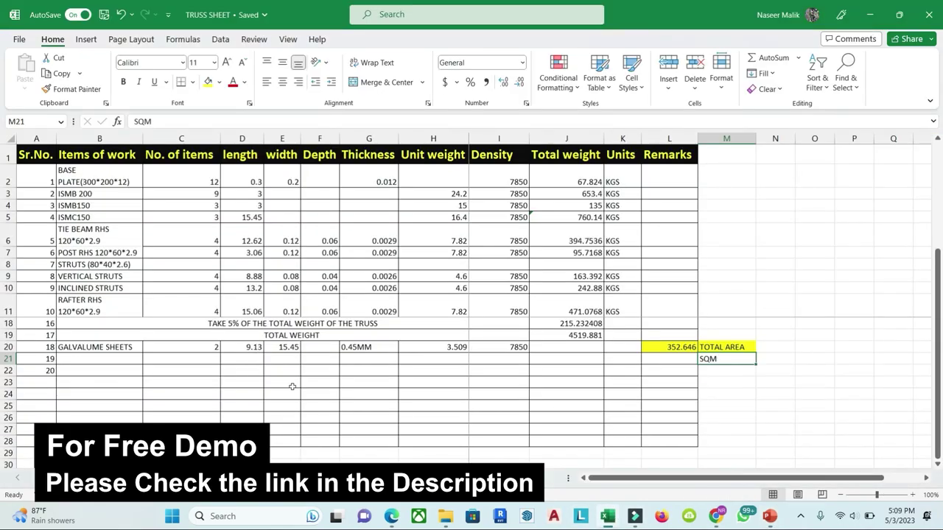
click(98, 346)
click(203, 348)
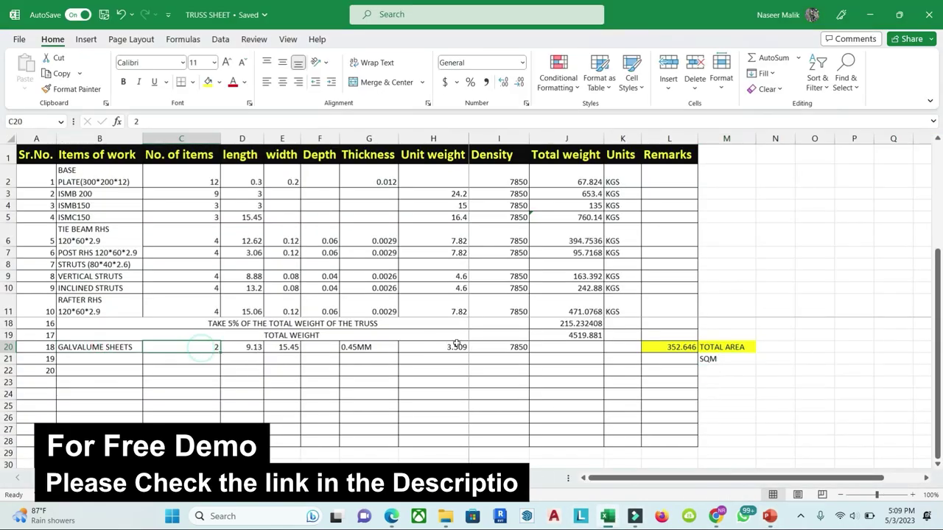
click(510, 349)
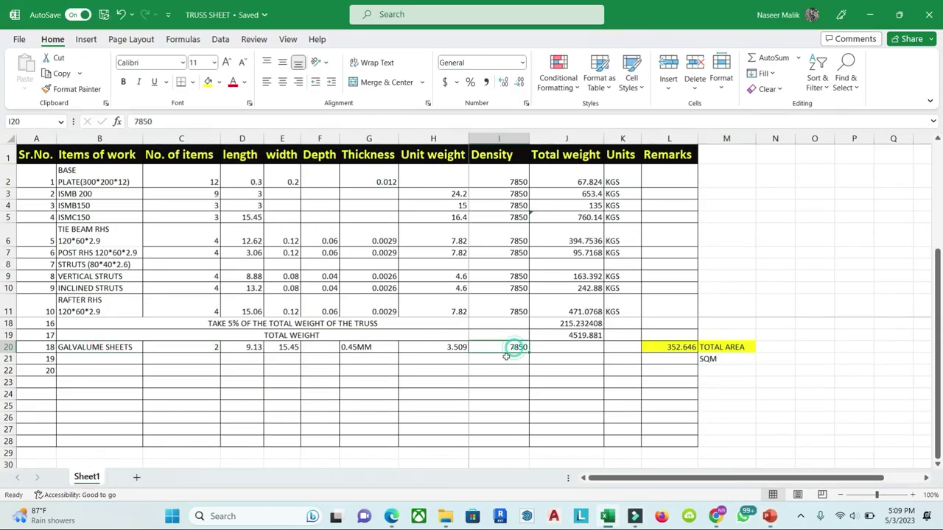
click(391, 517)
click(391, 518)
click(715, 516)
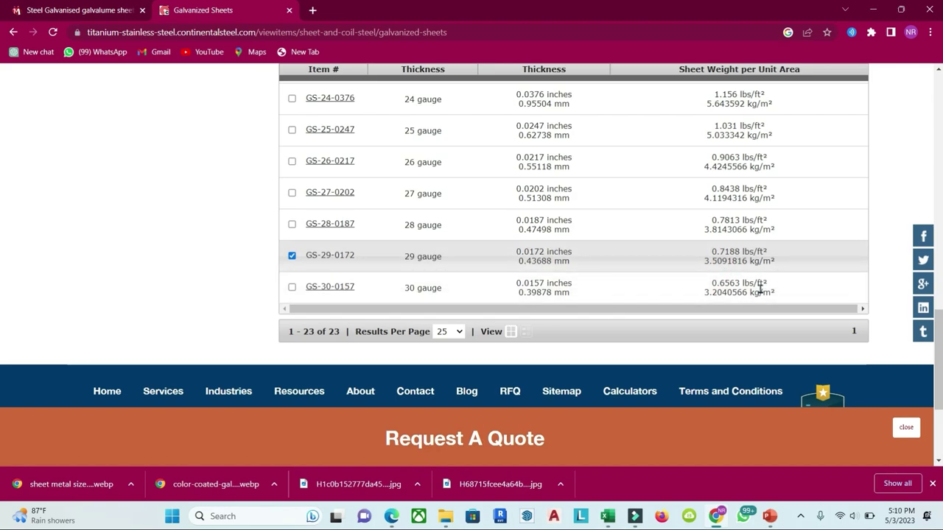
click(607, 518)
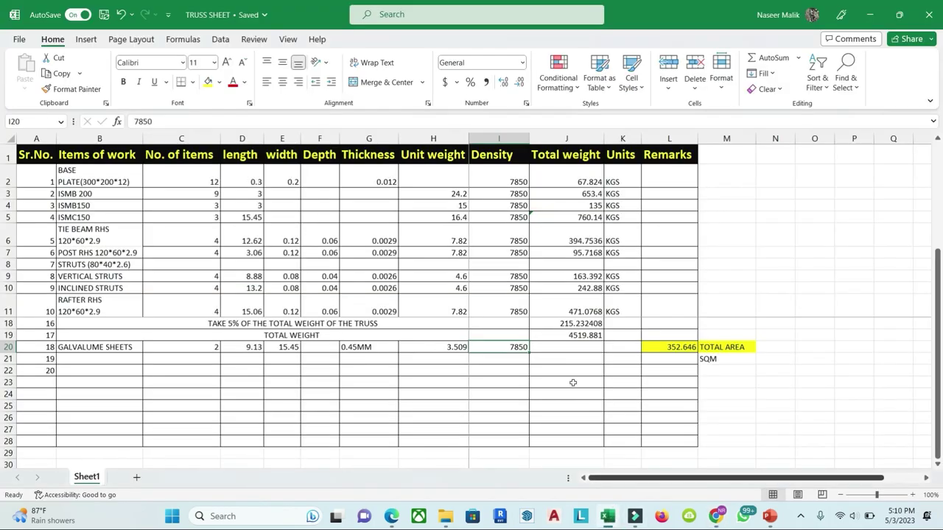
click(560, 371)
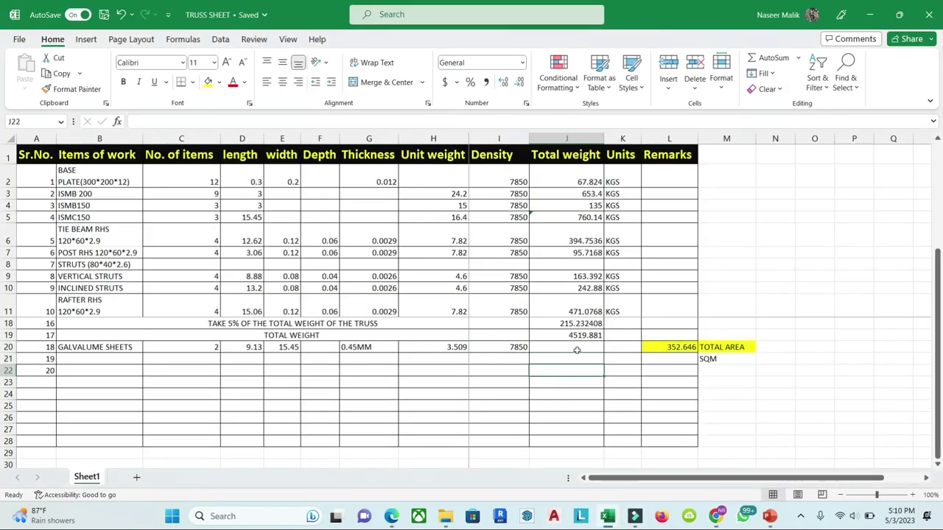
Step: Enter =H20*L20 in J20 for the galvalume total weight, shown to three decimals (1237.436)
click(572, 347)
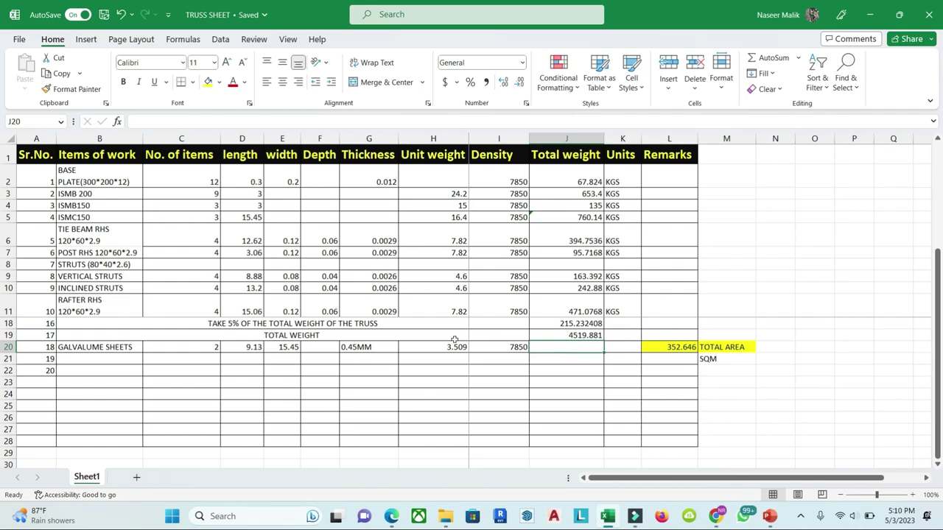
text(=)
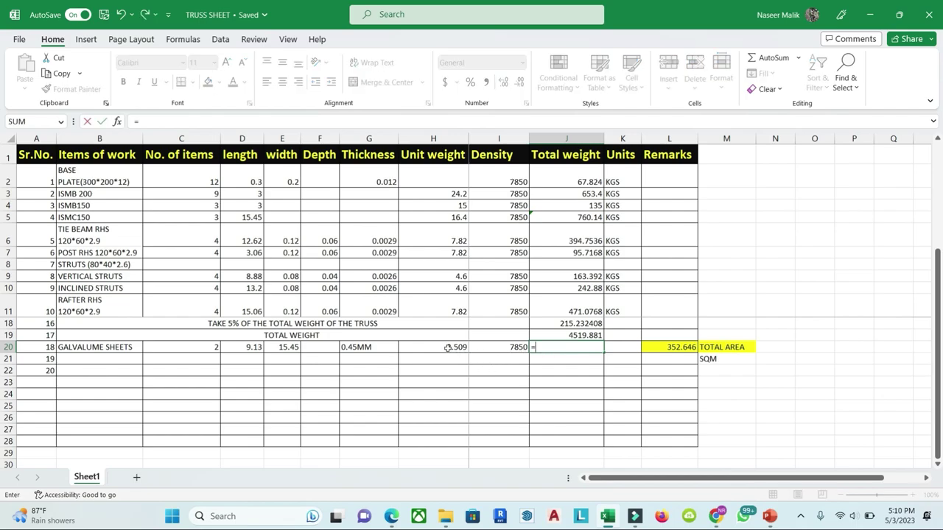
click(447, 348)
text(*)
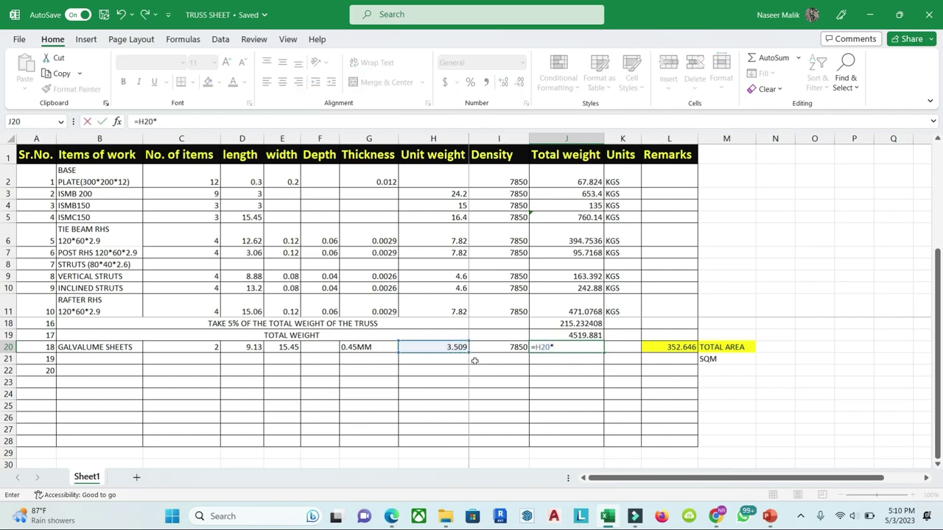
click(673, 347)
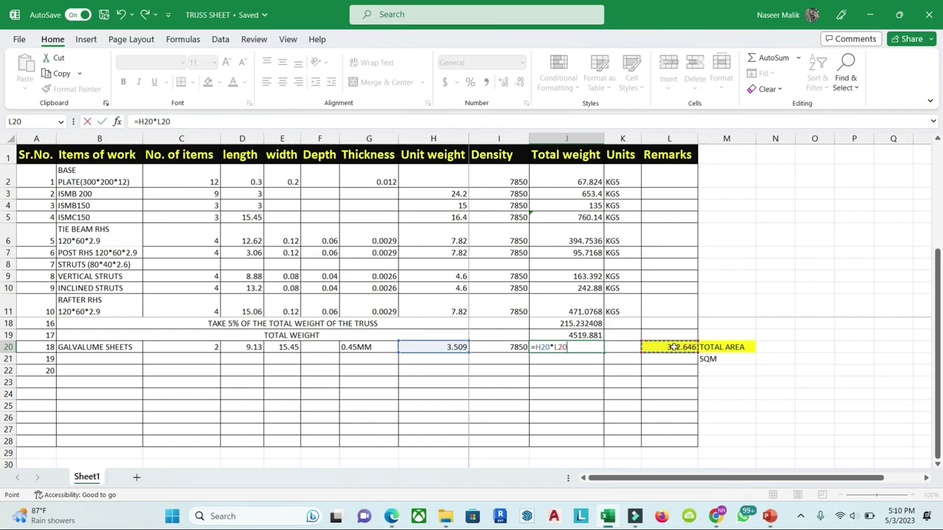
key(Return)
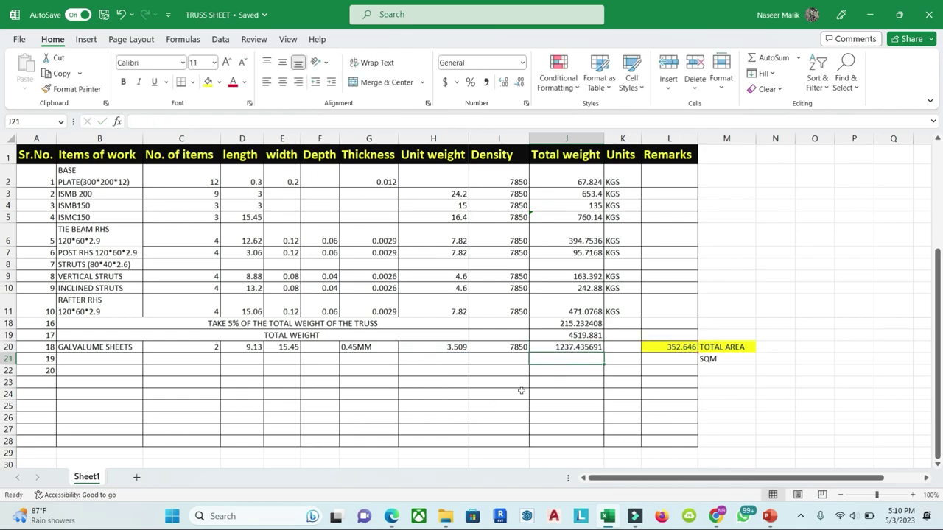
click(557, 351)
click(519, 81)
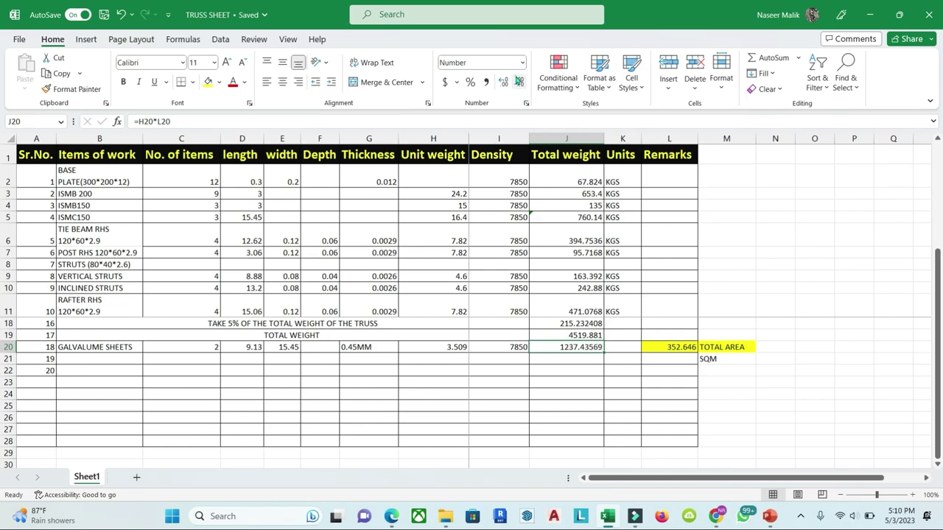
click(519, 82)
click(520, 82)
Step: Enter KGS as the galvalume sheets unit in K20
click(624, 349)
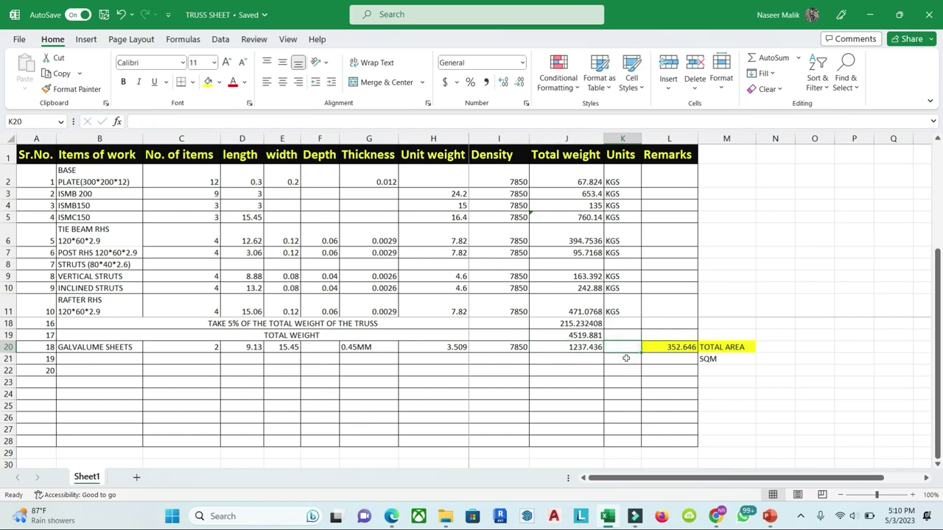
text(KGS)
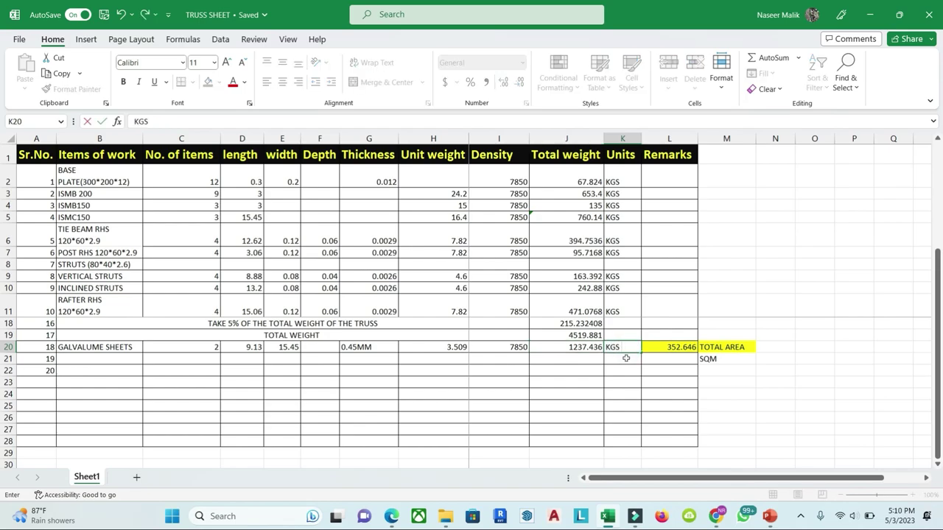
click(621, 372)
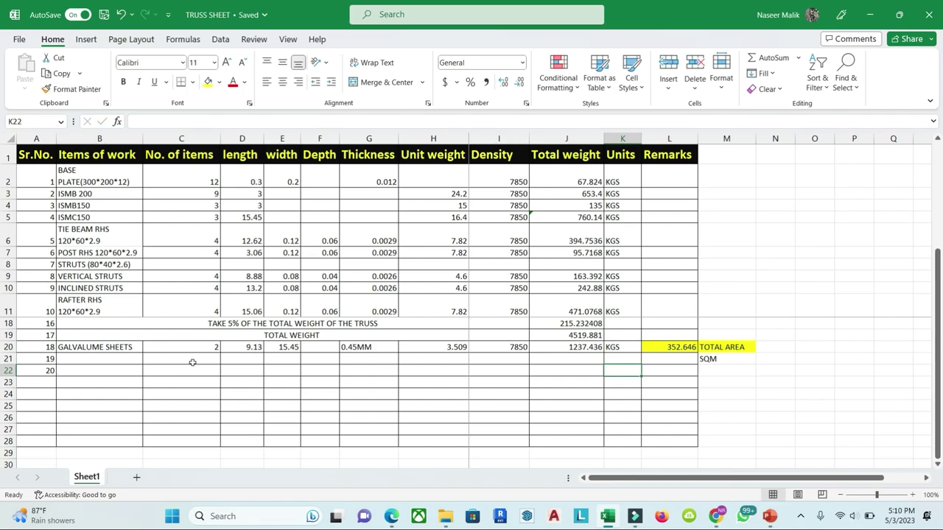
click(100, 347)
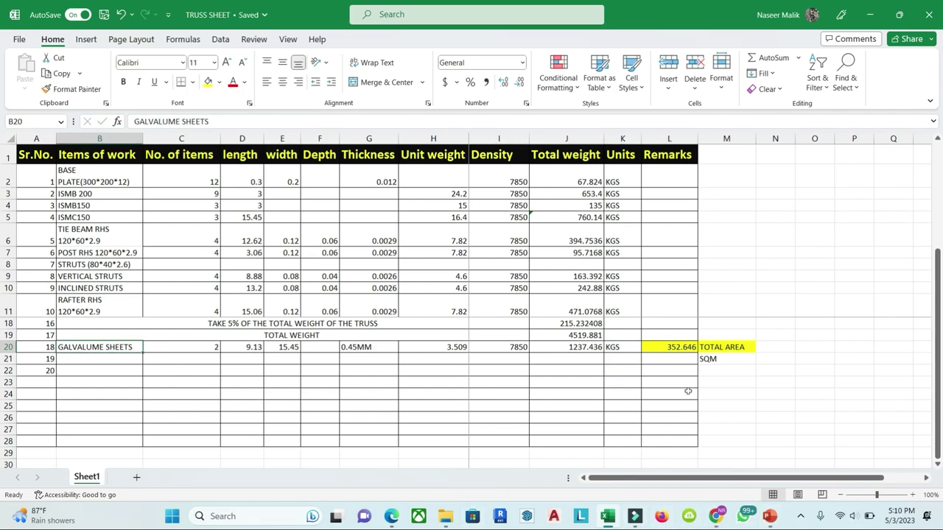
Step: Check the galvalume row's total area, density, 0.45MM thickness and J20 weight formula, then return to the PDF
click(677, 349)
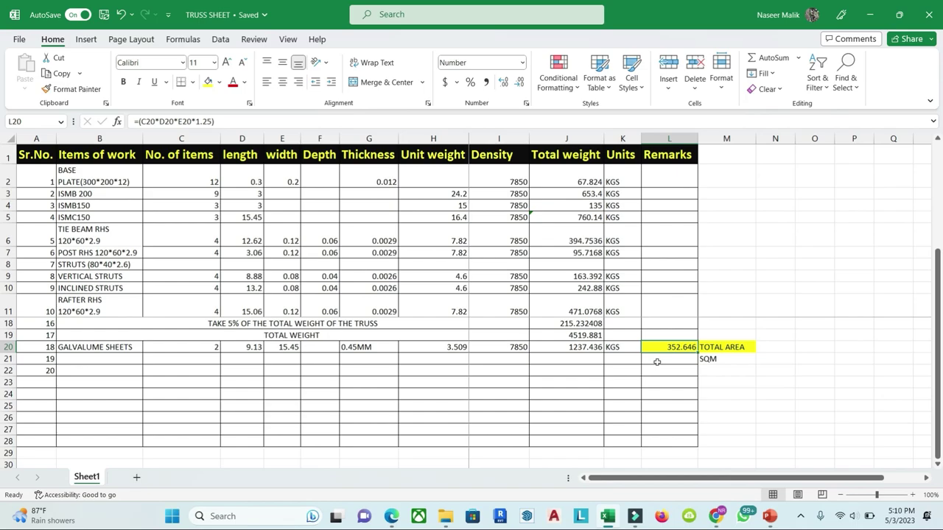
click(554, 347)
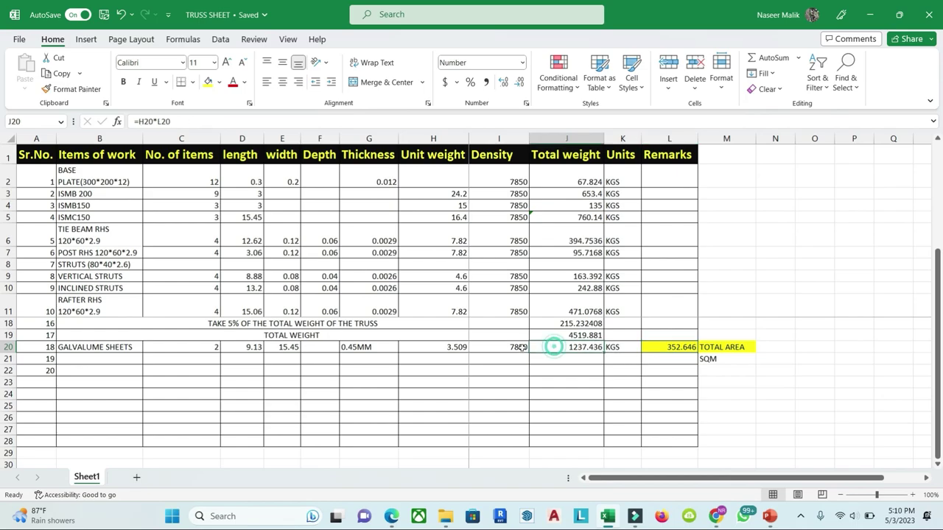
click(471, 349)
click(367, 350)
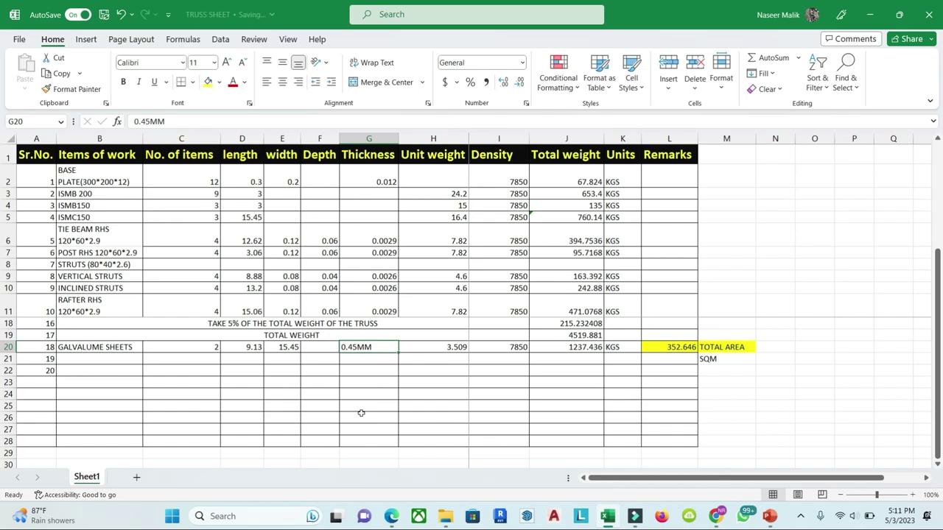
click(567, 347)
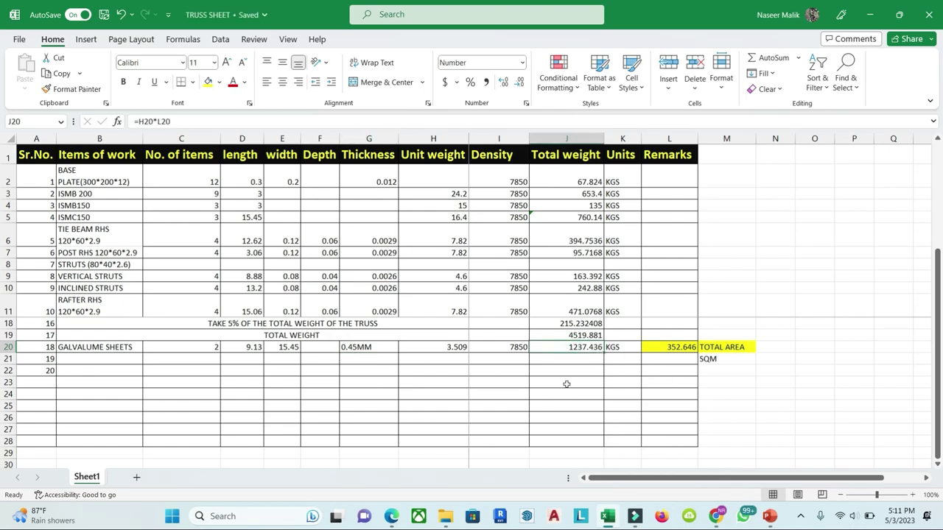
click(610, 393)
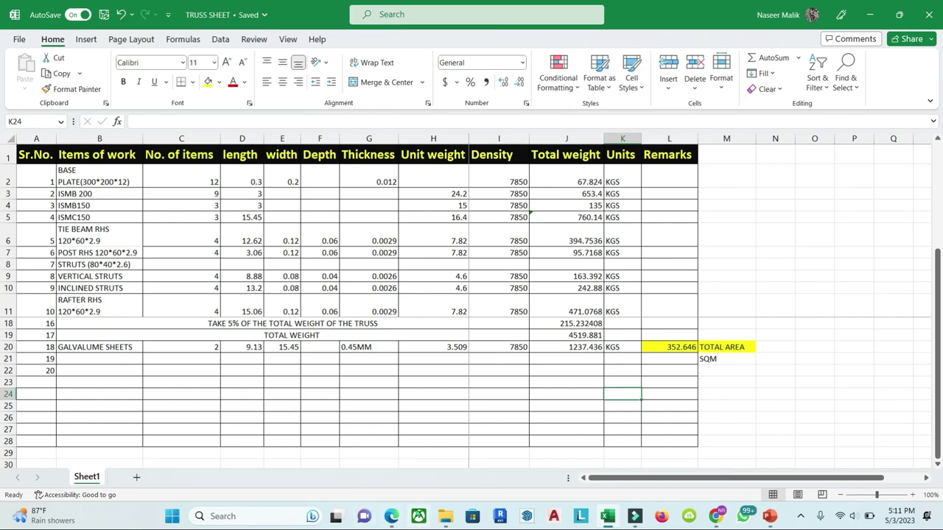
click(393, 518)
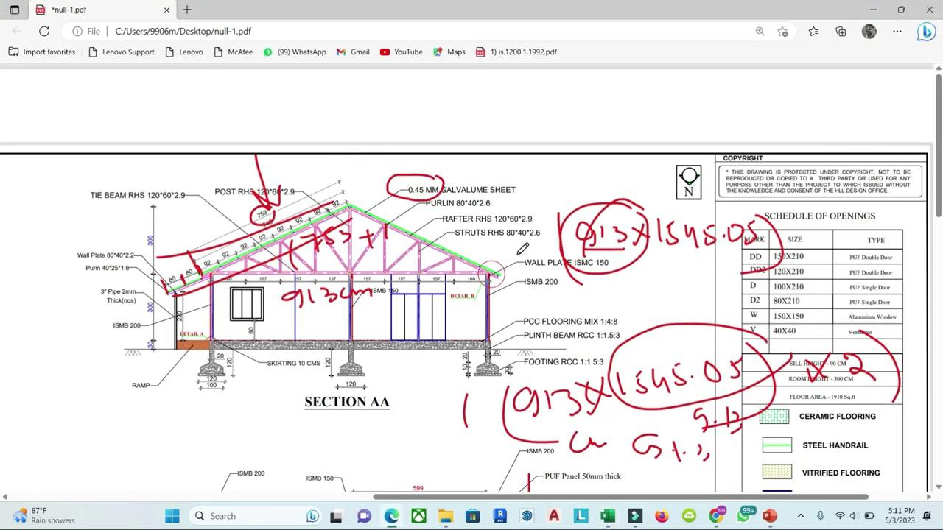
Step: Draw red ink arrows on the truss drawing marking the purlin labels, ridge and left roof slope
drag(453, 196, 433, 224)
drag(369, 177, 361, 211)
drag(356, 199, 369, 201)
drag(199, 215, 230, 248)
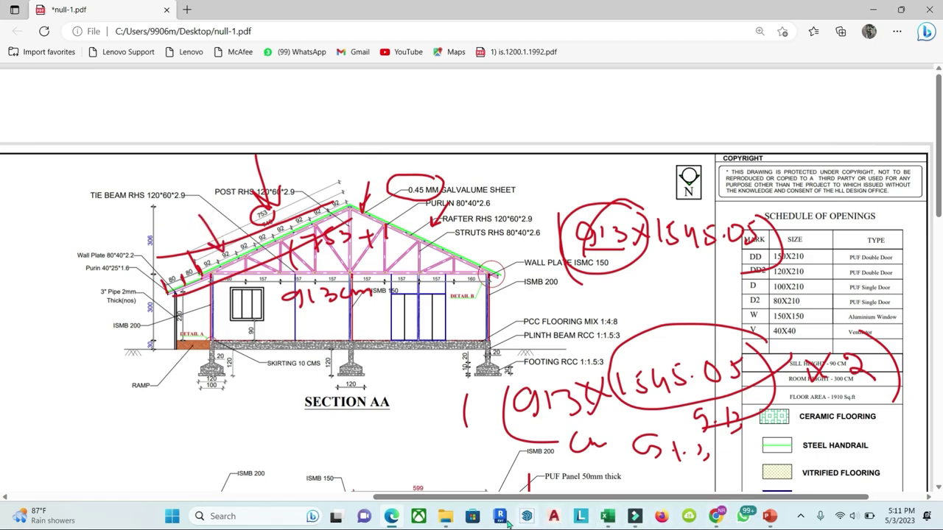
click(608, 521)
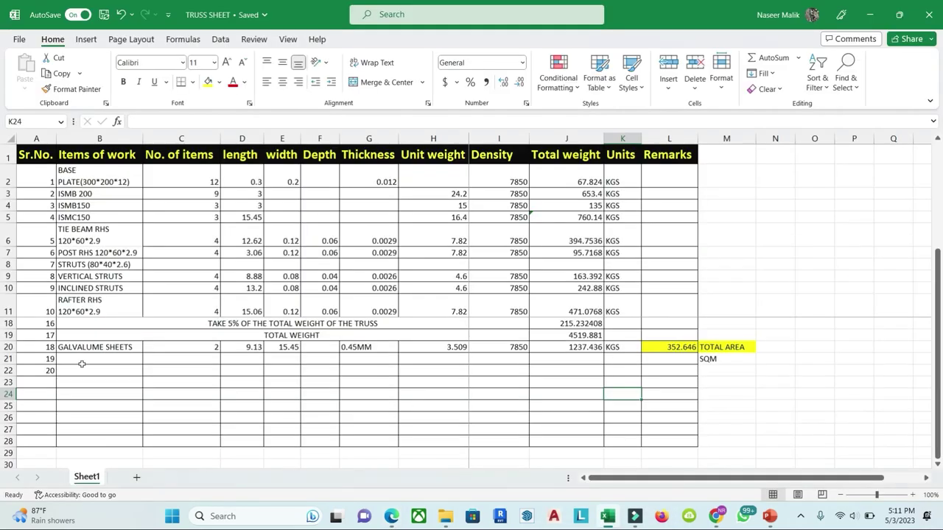
Step: Add the item name EXTRA FOR NUTS in B21
click(86, 361)
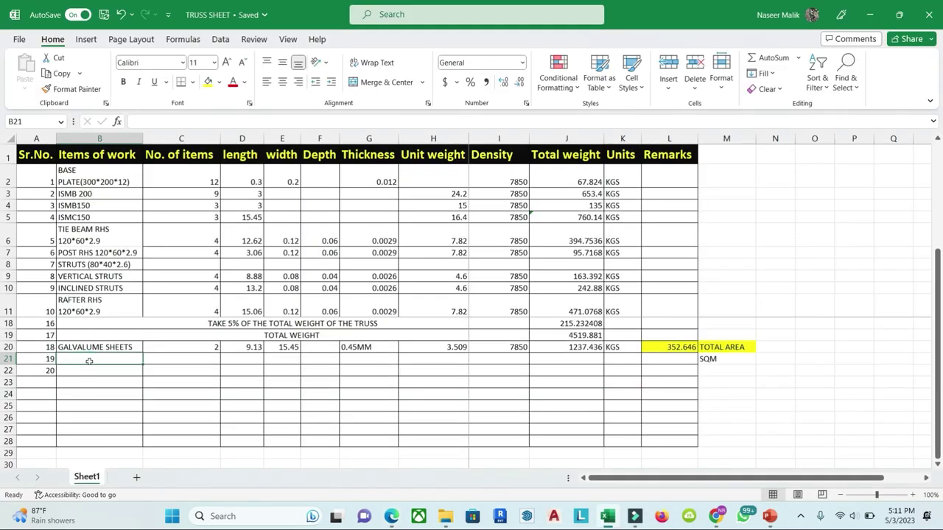
text(E)
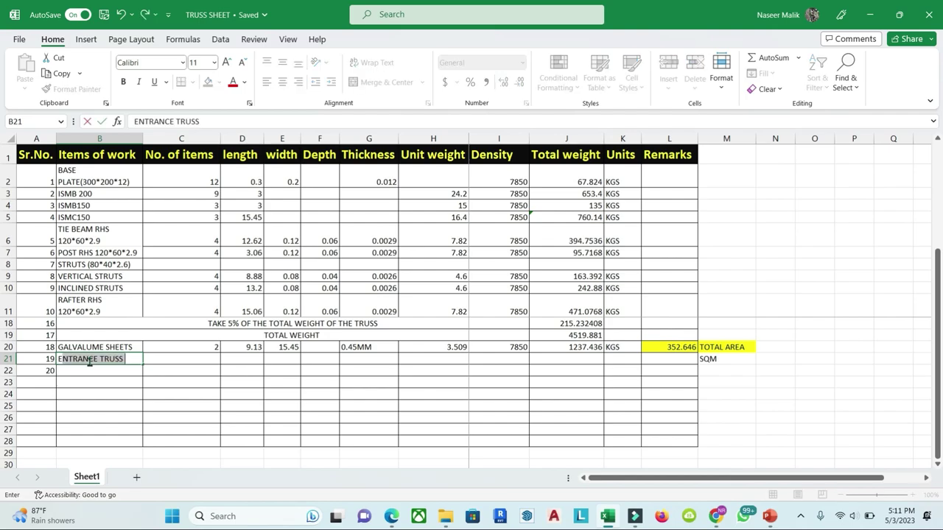
text(XTRA FOR  )
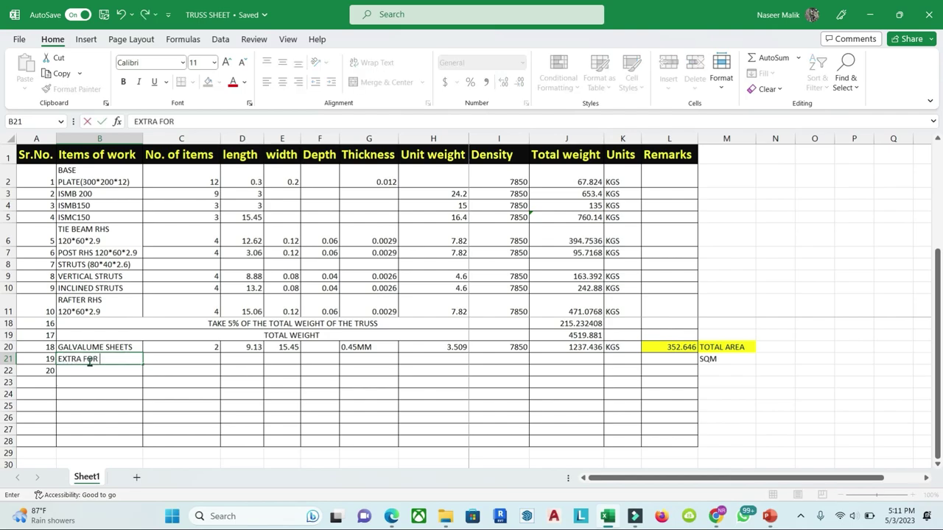
text(NUTS)
click(246, 384)
Step: Enter =1.5%*J20 in J21 to get 18.5615 KGS of nuts, with fewer decimals shown
click(574, 358)
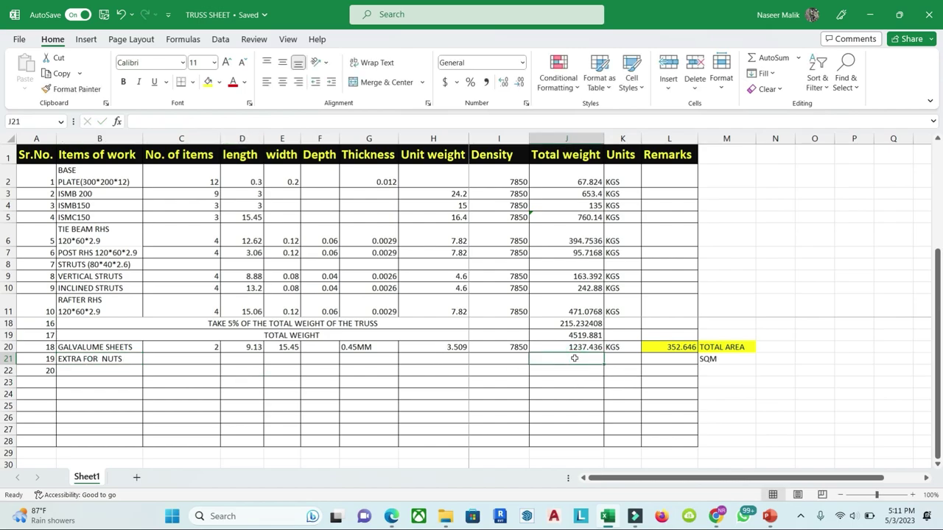
text(=1)
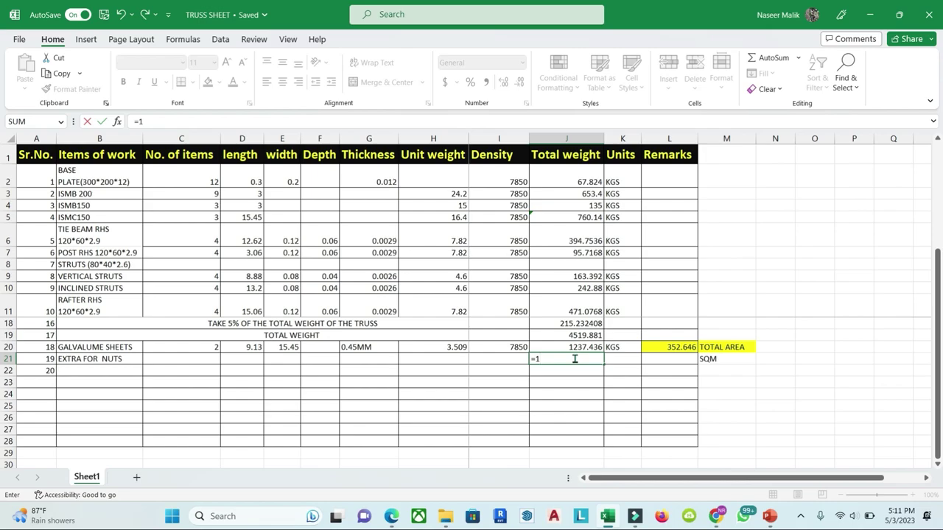
text(.5)
click(574, 347)
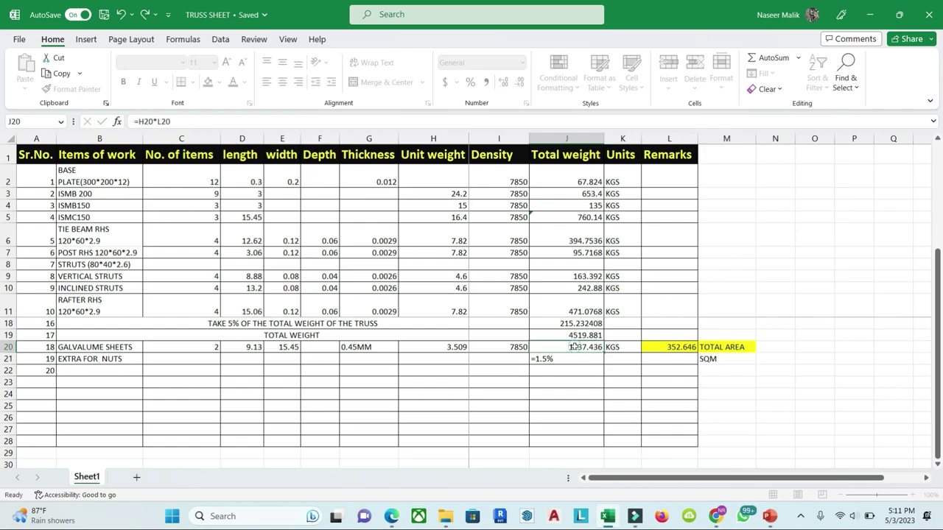
click(572, 360)
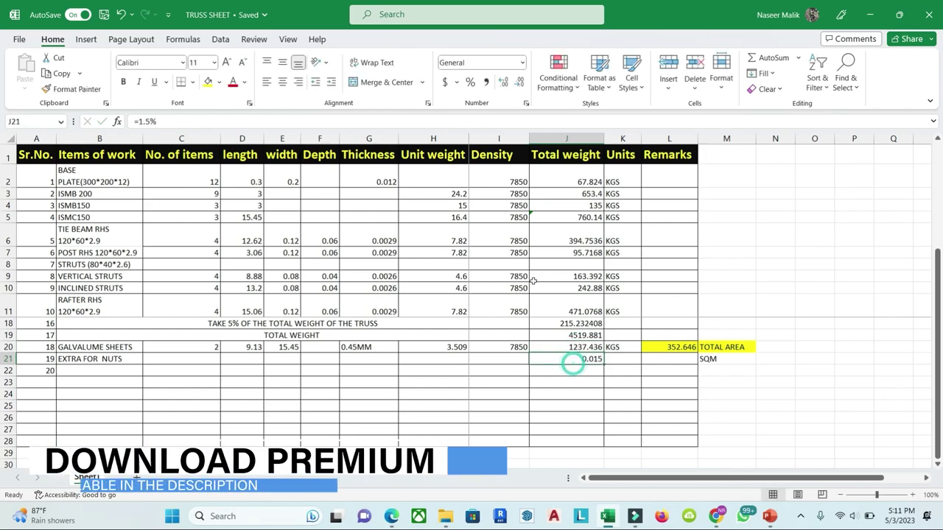
click(167, 121)
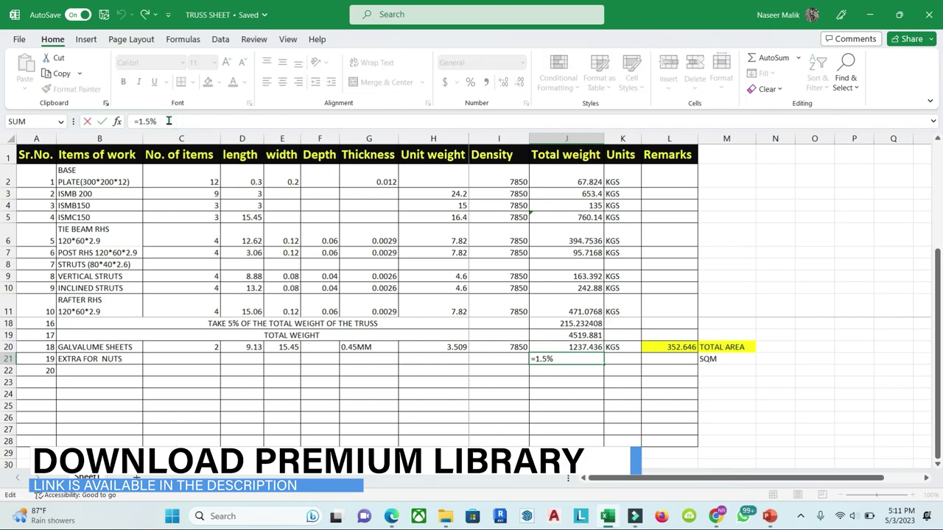
text(*)
click(570, 347)
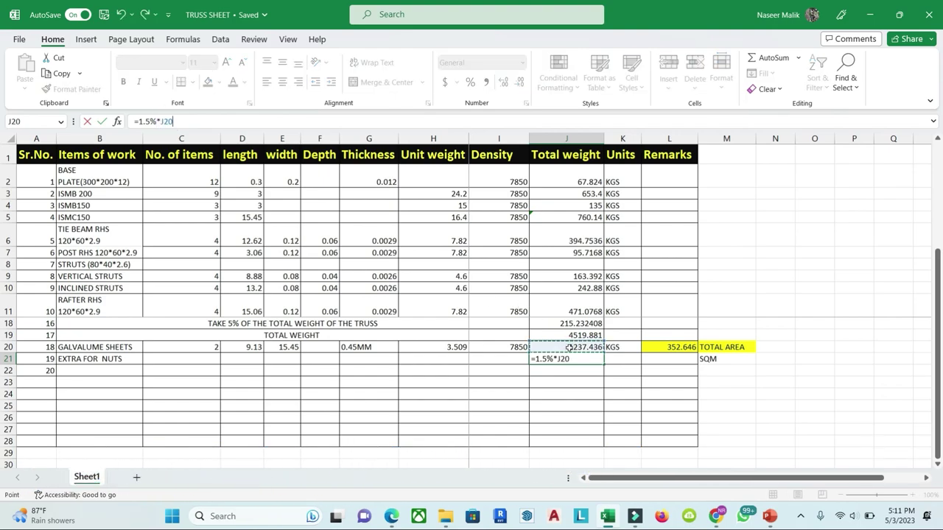
key(Return)
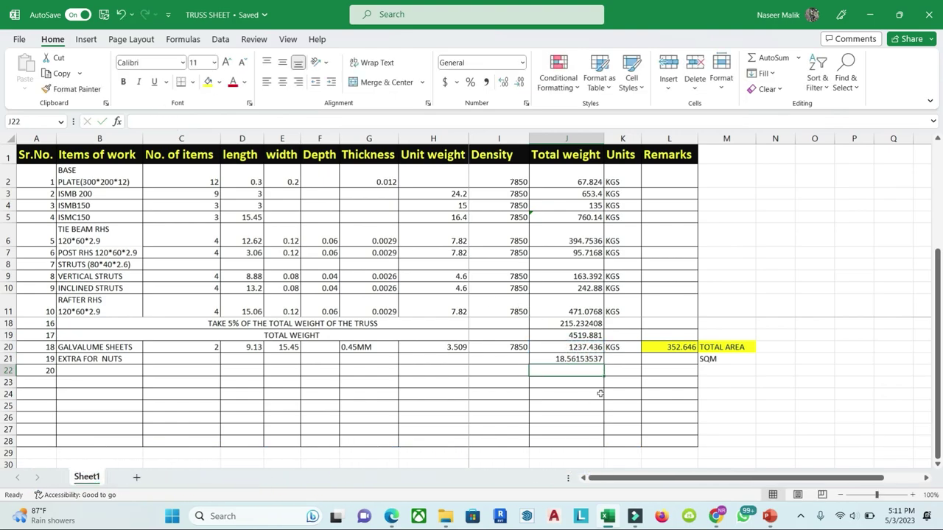
click(602, 391)
click(578, 359)
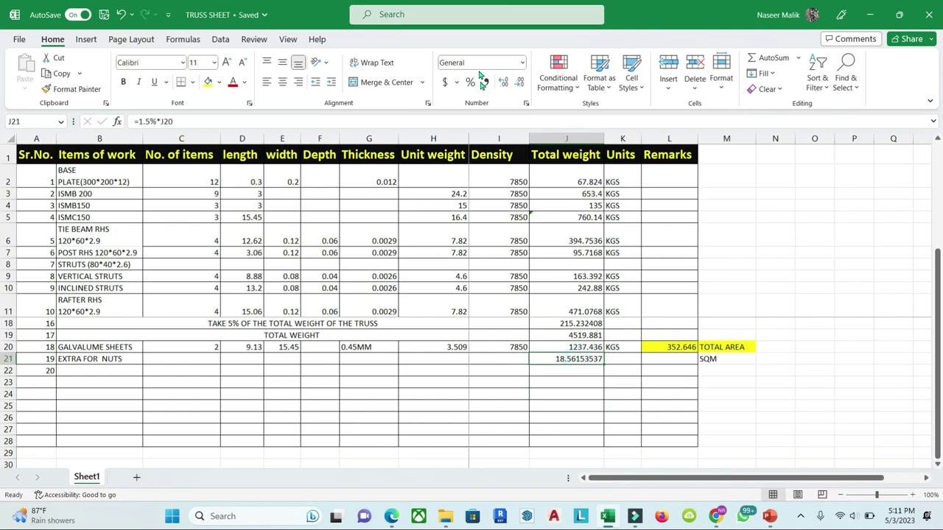
click(517, 82)
click(517, 82)
click(517, 83)
click(518, 83)
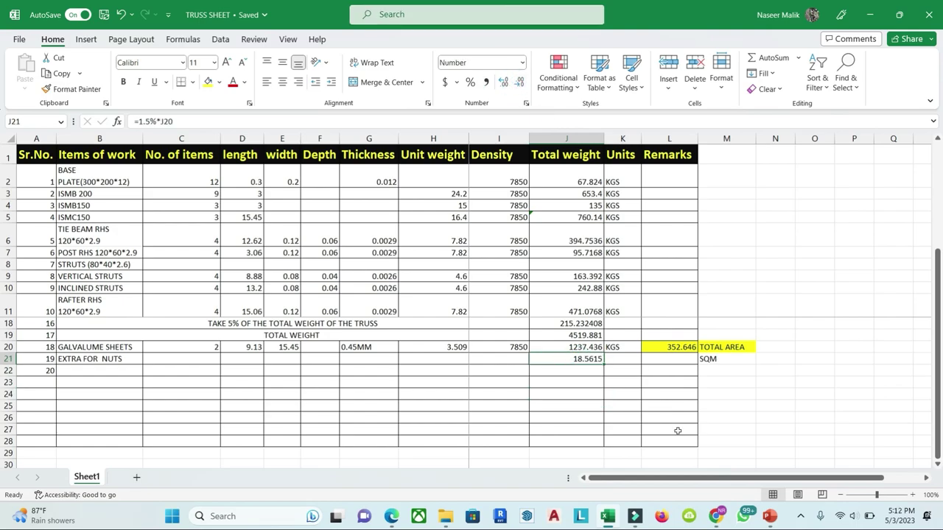
Step: Copy the KGS unit from K20 down into K21
click(648, 364)
click(619, 344)
drag(641, 358, 640, 362)
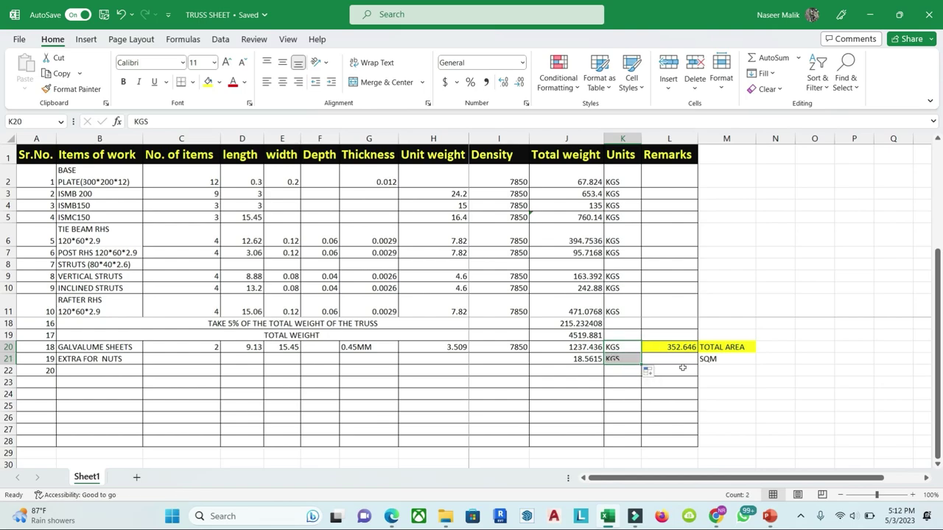
click(674, 371)
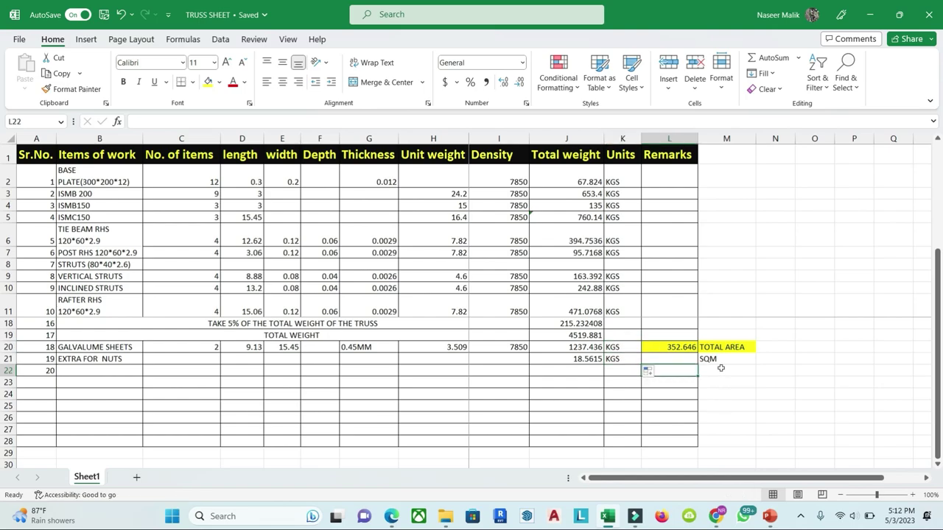